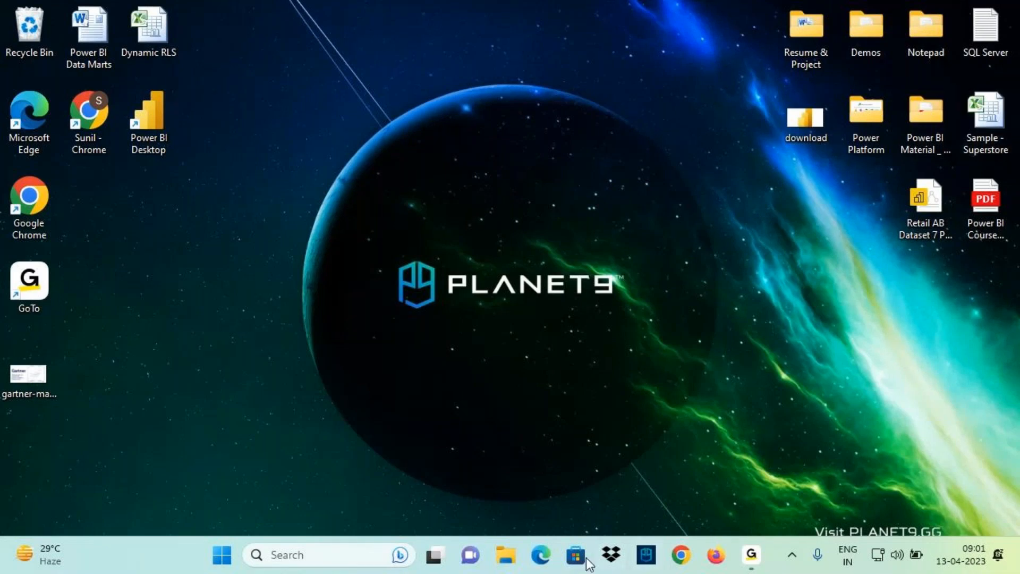
Open the text file "9AM April - Power Pivot" from the Notepad folder in a maximized window
left_click(506, 555)
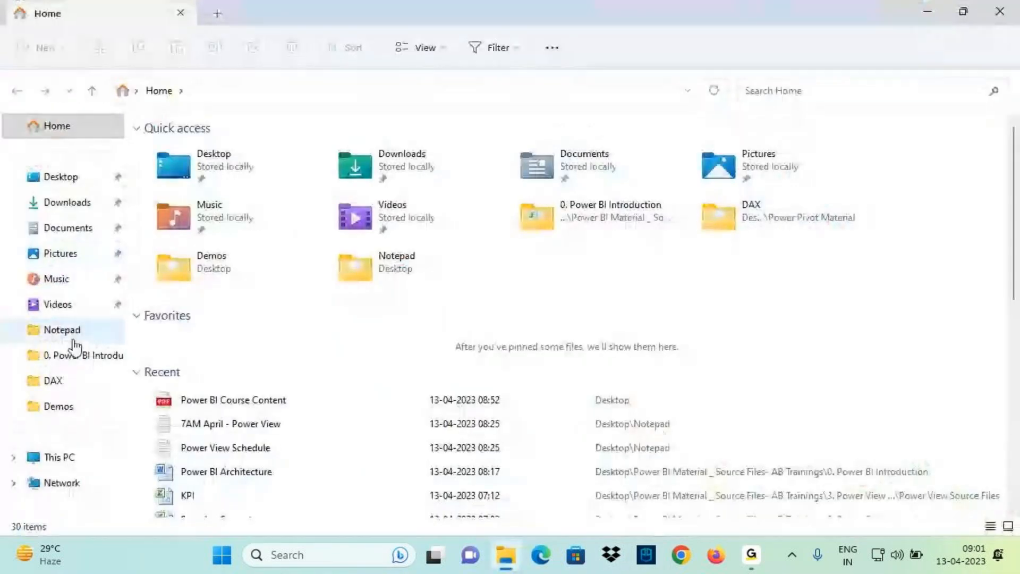
left_click(62, 330)
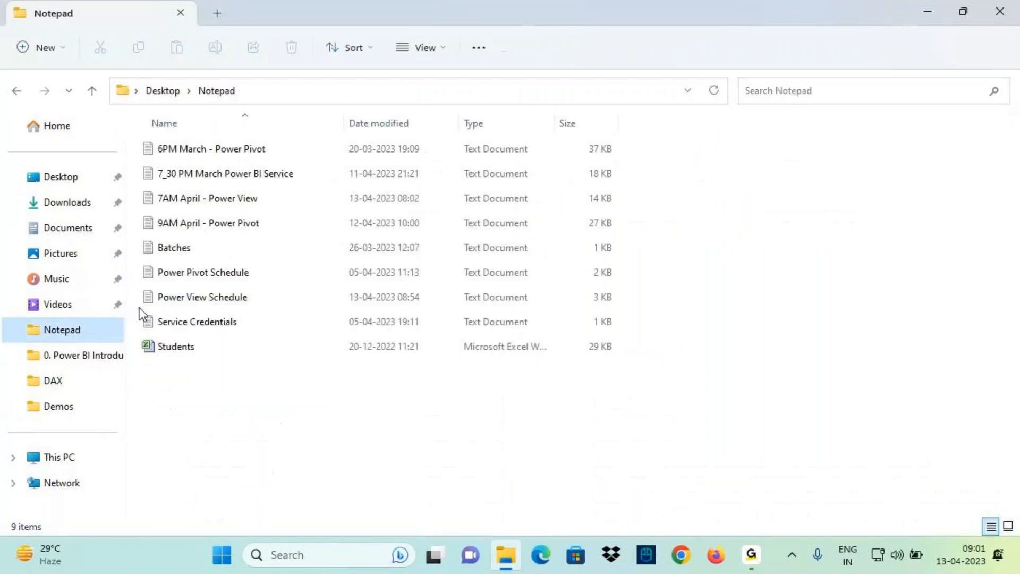
double_click(193, 221)
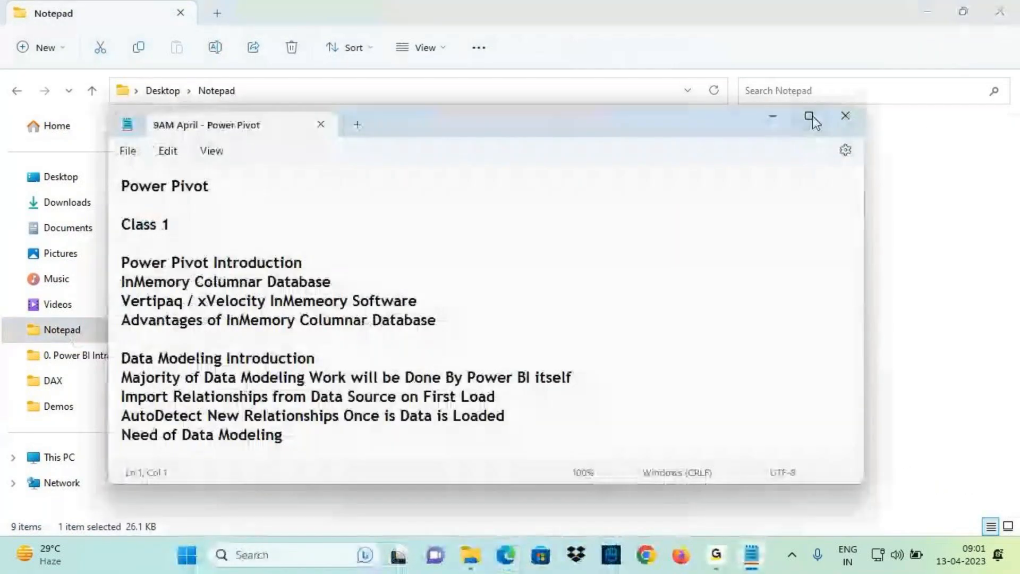
left_click(809, 115)
Look through the Power Pivot class notes up to the section on DAX Date and Time Functions
scroll(113, 294, "down", 2)
scroll(201, 364, "down", 20)
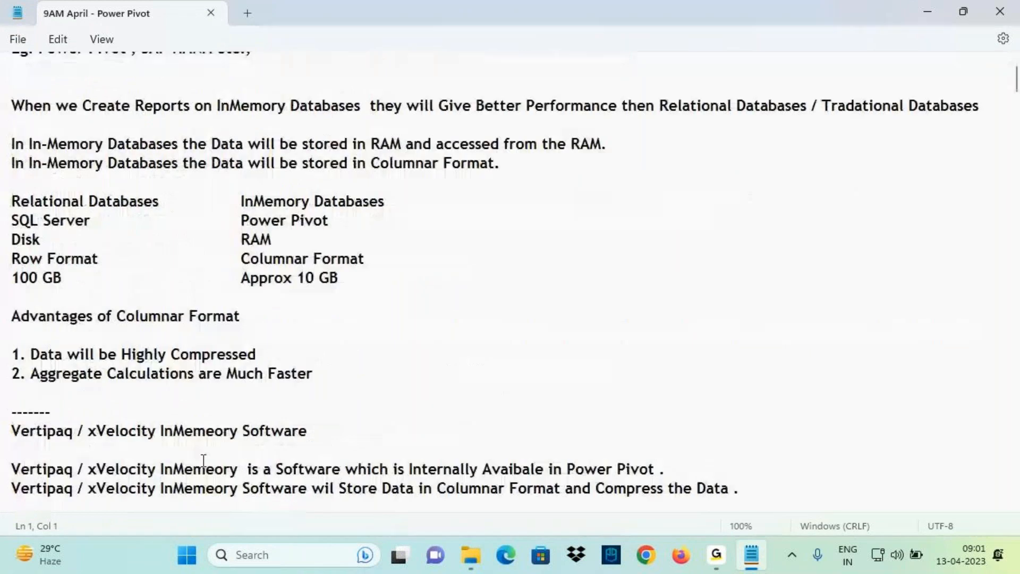
scroll(245, 316, "down", 20)
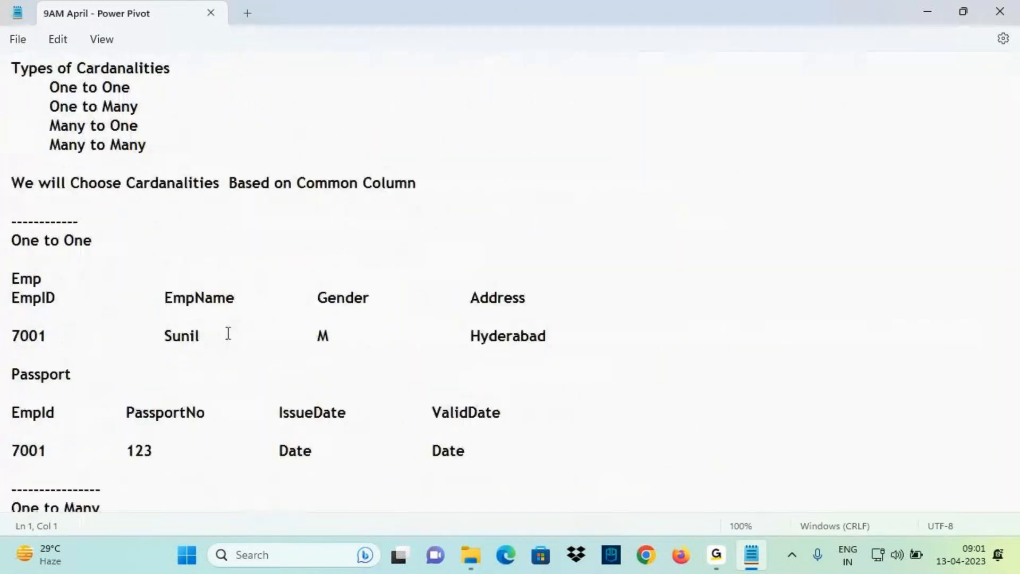
scroll(238, 321, "down", 4)
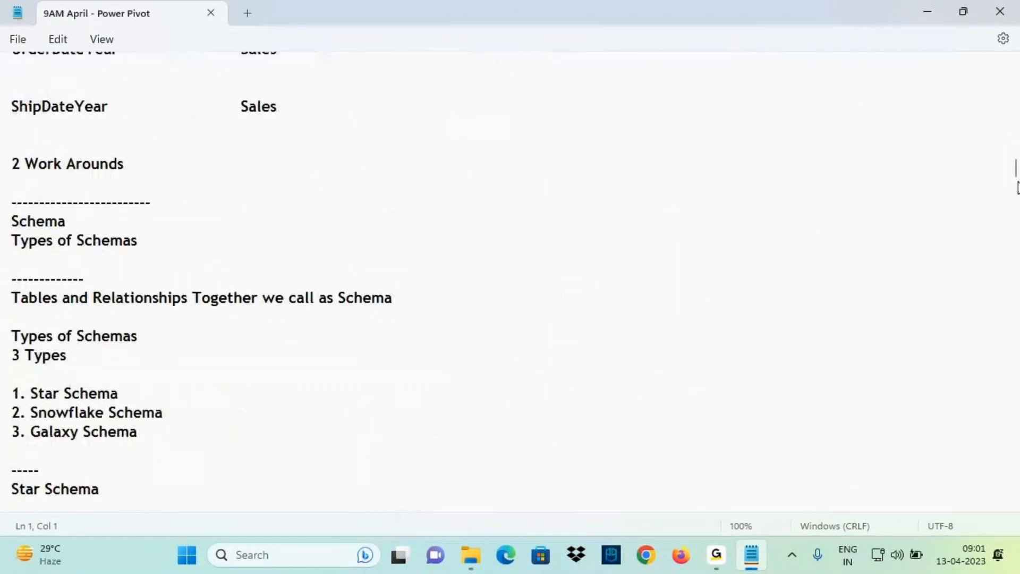
left_click_drag(1016, 166, 1016, 287)
scroll(243, 335, "down", 20)
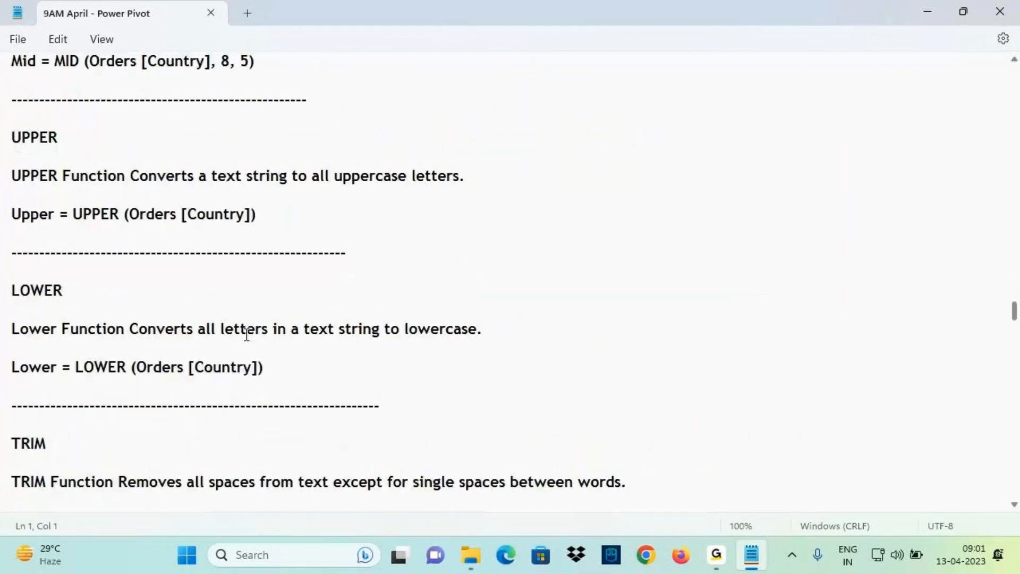
scroll(89, 334, "down", 20)
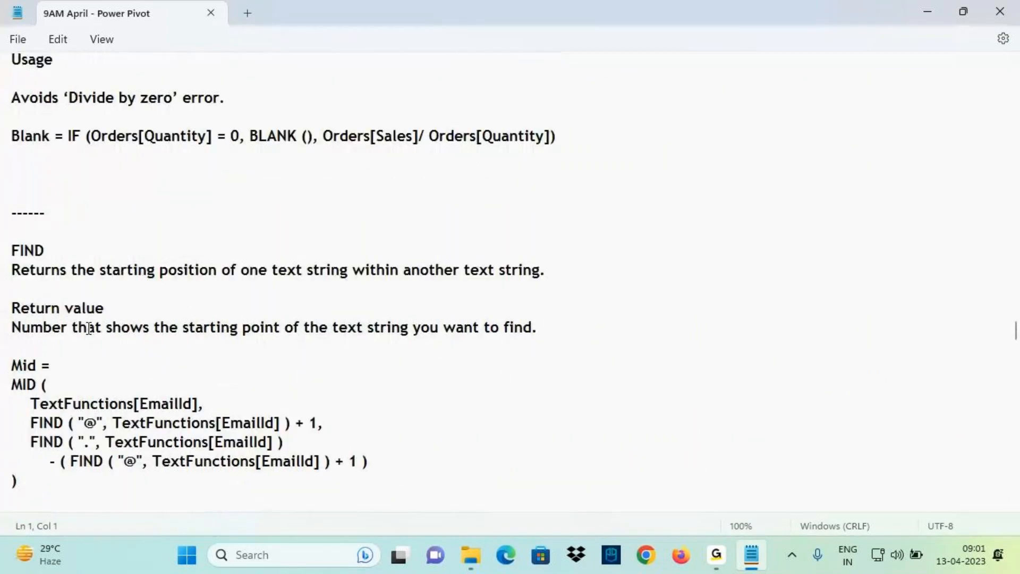
scroll(88, 328, "down", 7)
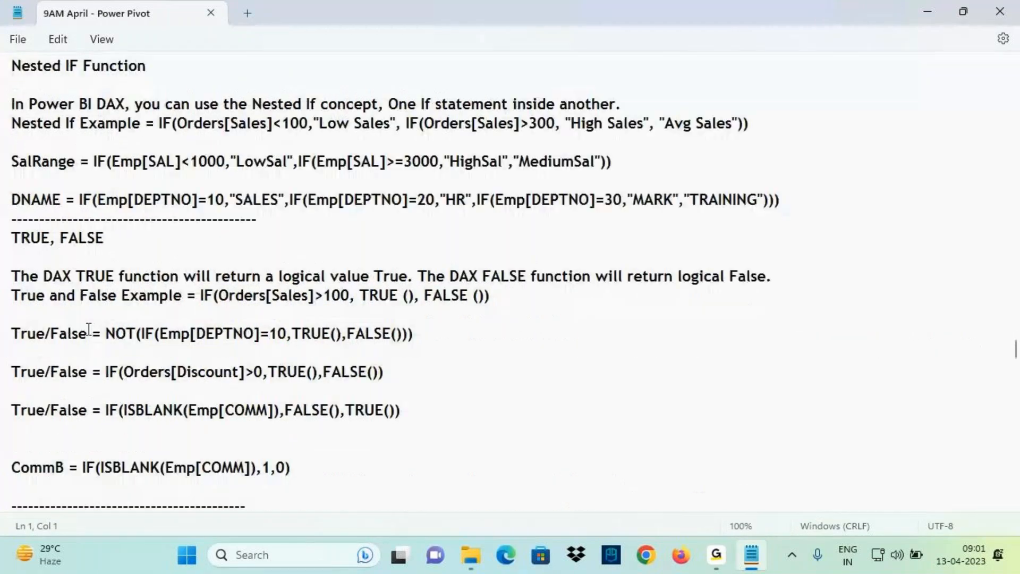
scroll(88, 328, "down", 15)
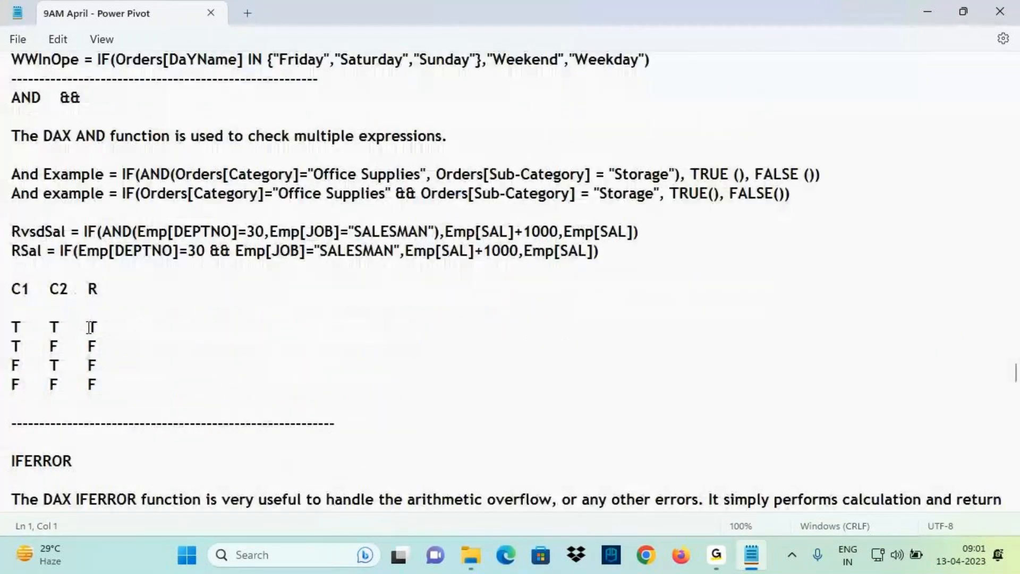
scroll(89, 328, "down", 20)
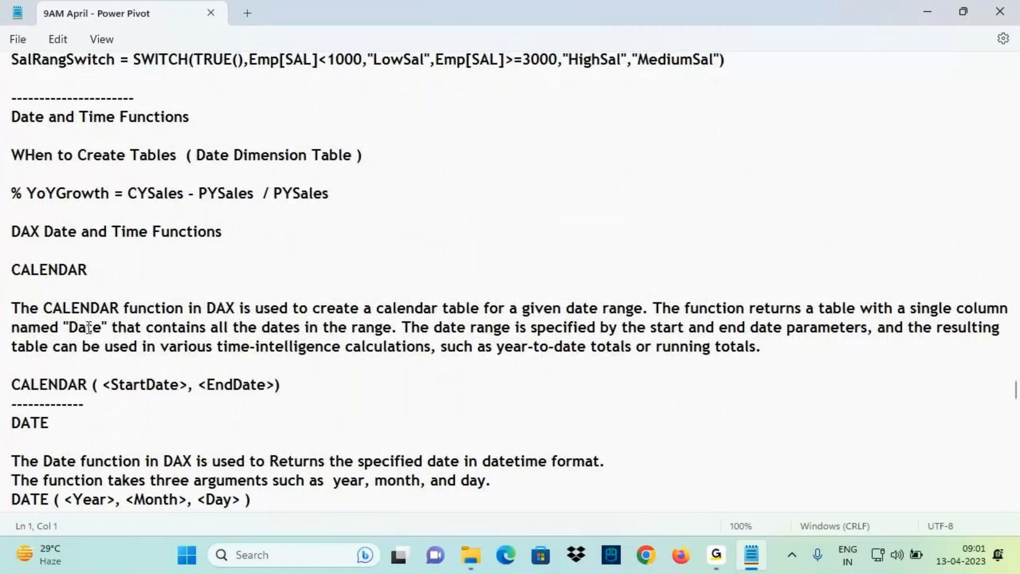
Review the notes on the CALENDAR, DATE, CALENDARAUTO, YEAR and QUARTER functions, highlighting the function names
left_click_drag(21, 270, 88, 270)
scroll(114, 264, "down", 3)
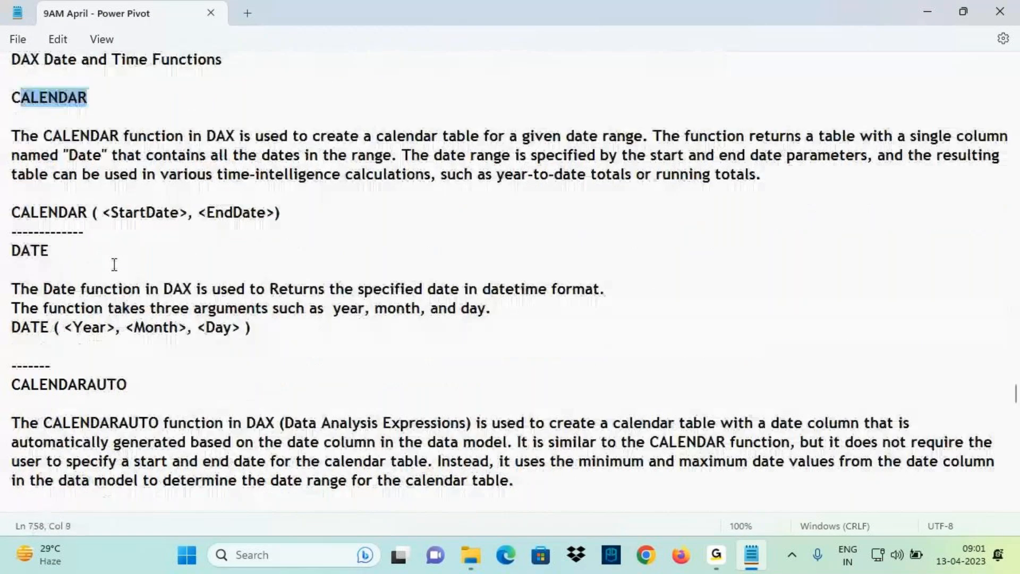
left_click(52, 101)
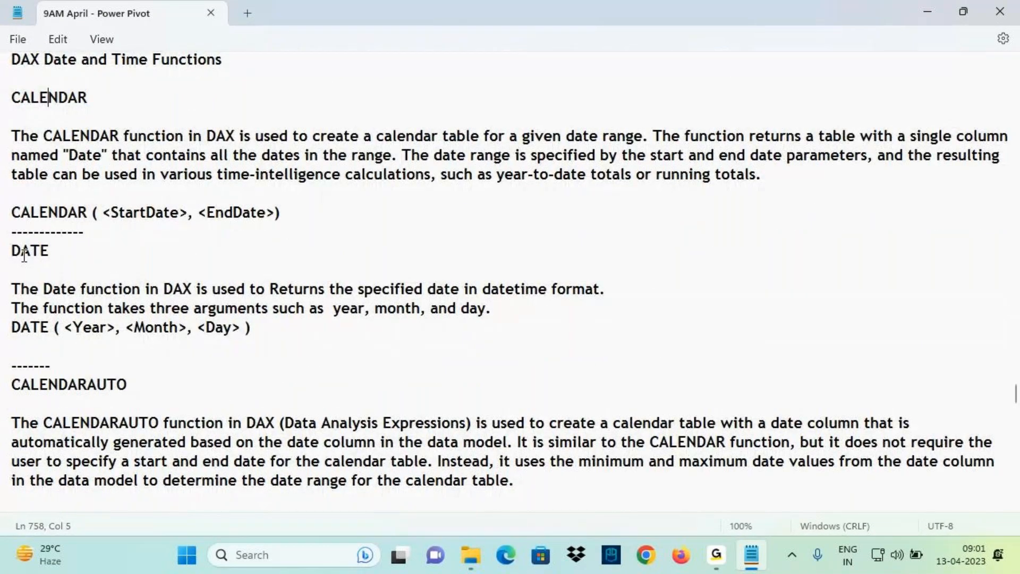
double_click(18, 251)
left_click_drag(73, 326, 162, 328)
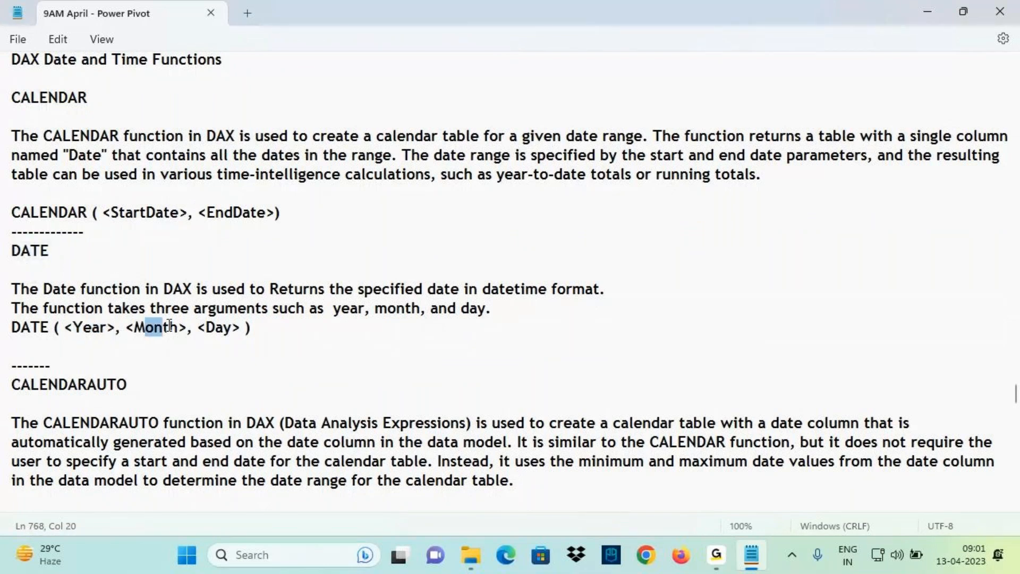
left_click_drag(31, 251, 136, 244)
scroll(141, 239, "down", 2)
scroll(140, 238, "down", 1)
left_click_drag(31, 214, 120, 214)
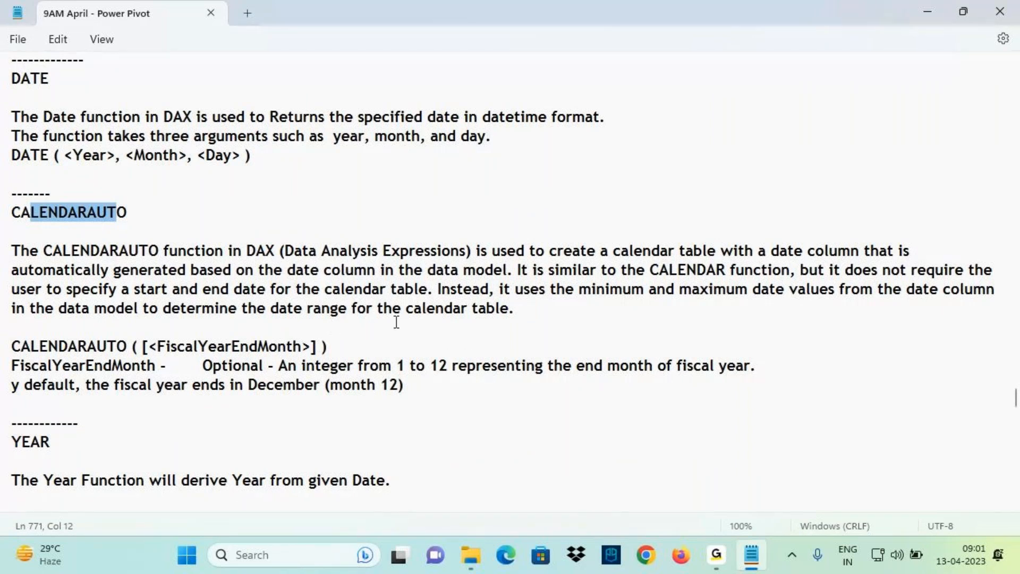
scroll(68, 296, "down", 4)
left_click_drag(12, 212, 53, 210)
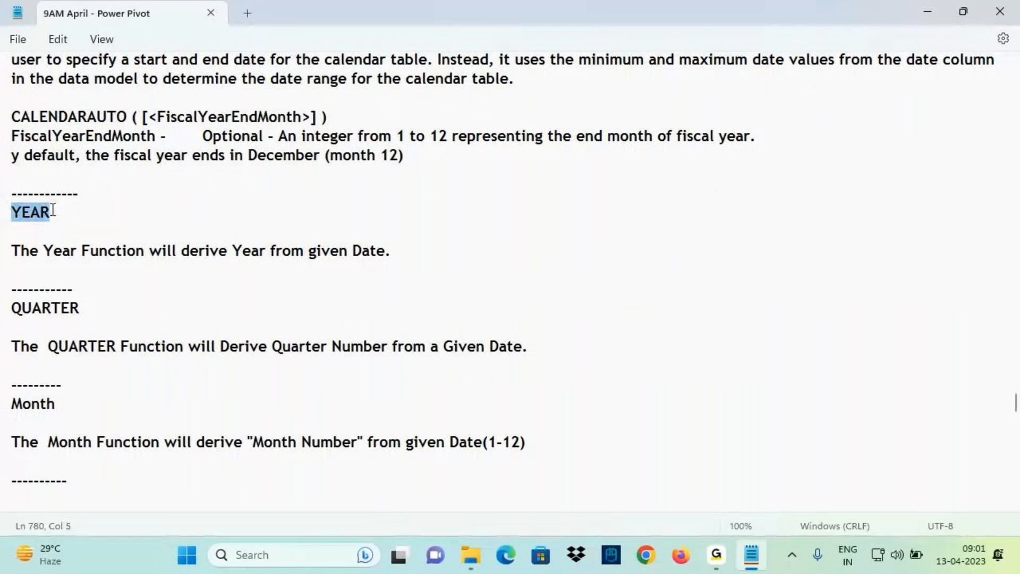
scroll(63, 205, "down", 2)
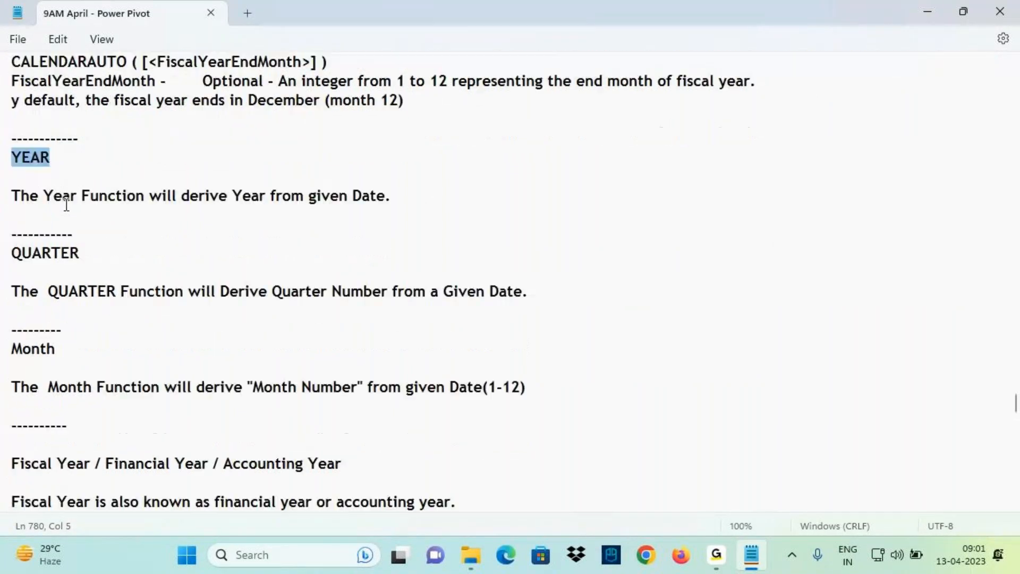
left_click_drag(18, 194, 82, 196)
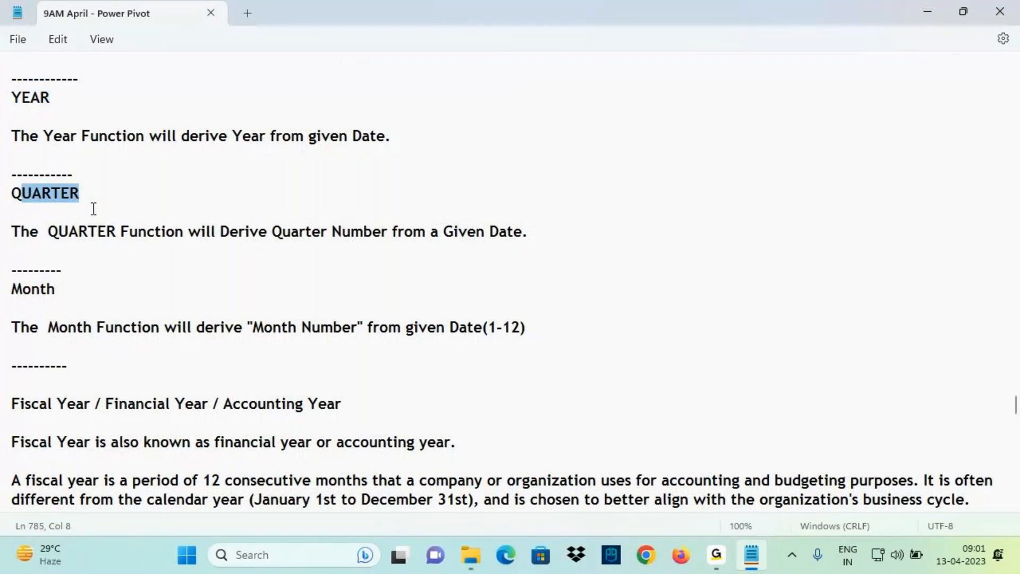
Switch to the desktop, launch Power BI Desktop and dismiss its start screen
key("super+d")
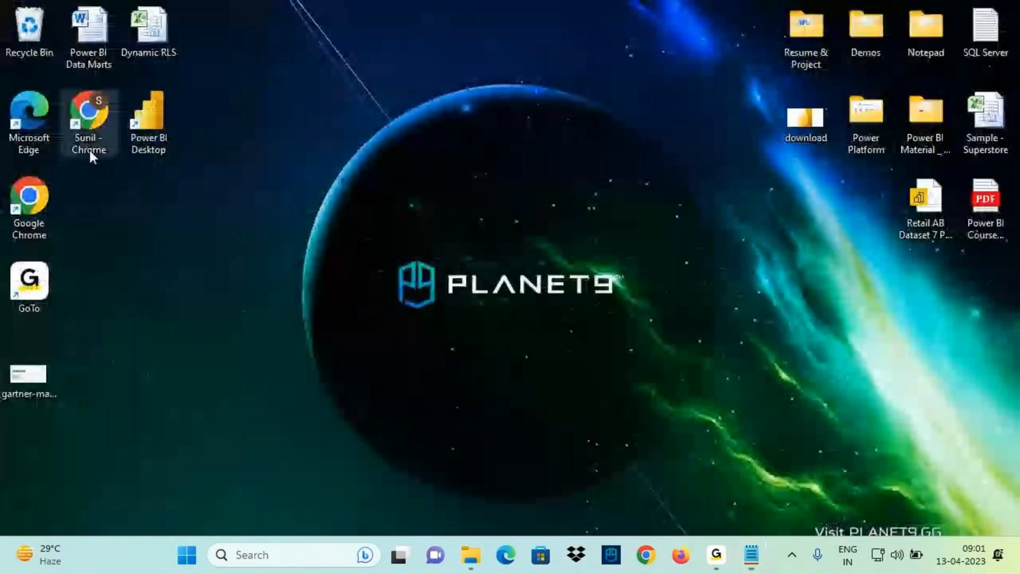
double_click(152, 119)
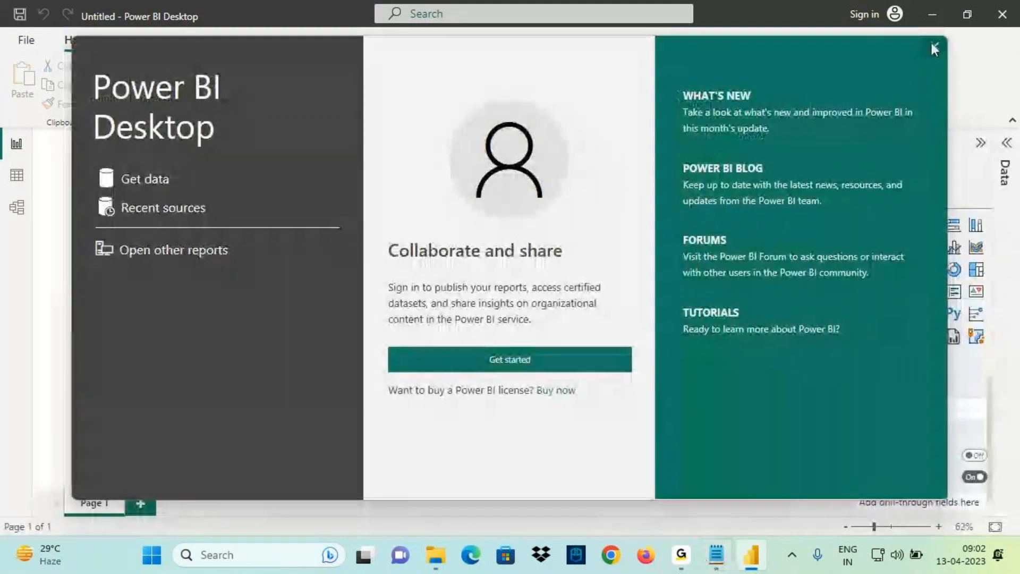
left_click(934, 45)
Load the Orders sheet from the Excel workbook "Sample - Superstore" in the 0. Power BI Introduction folder
left_click(153, 104)
left_click(184, 158)
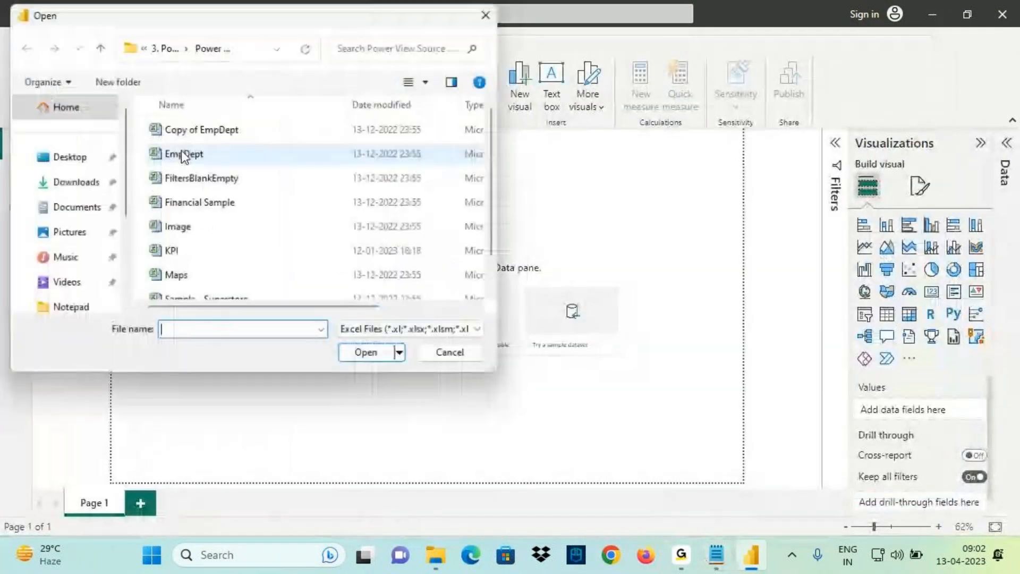
scroll(85, 255, "down", 2)
left_click(85, 233)
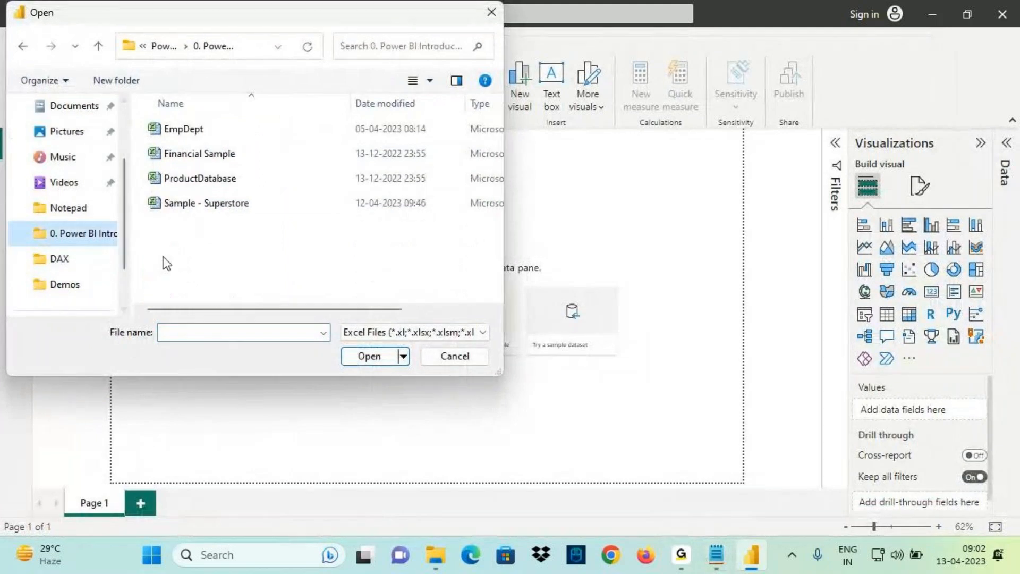
left_click(205, 203)
left_click(358, 354)
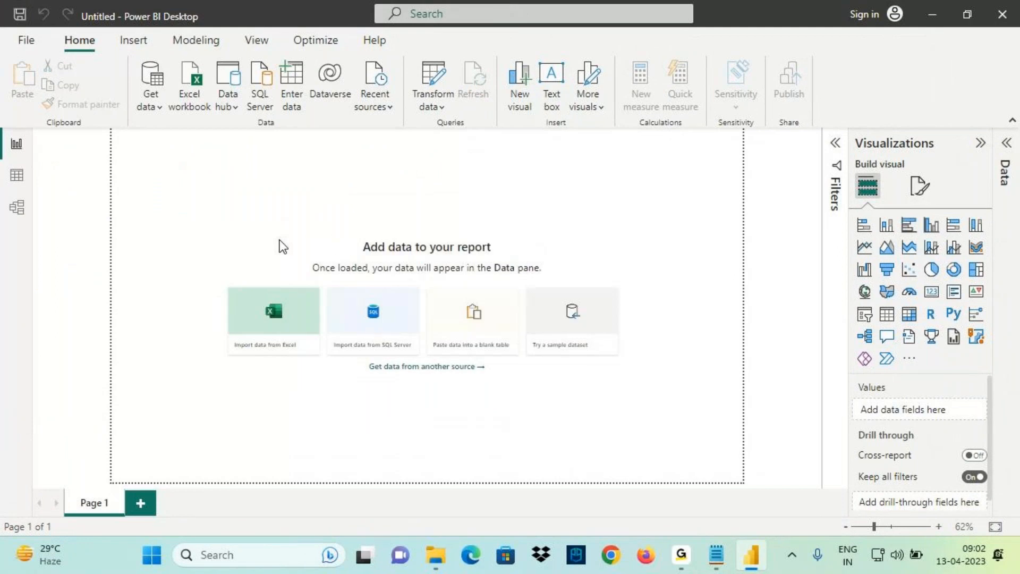
left_click(208, 133)
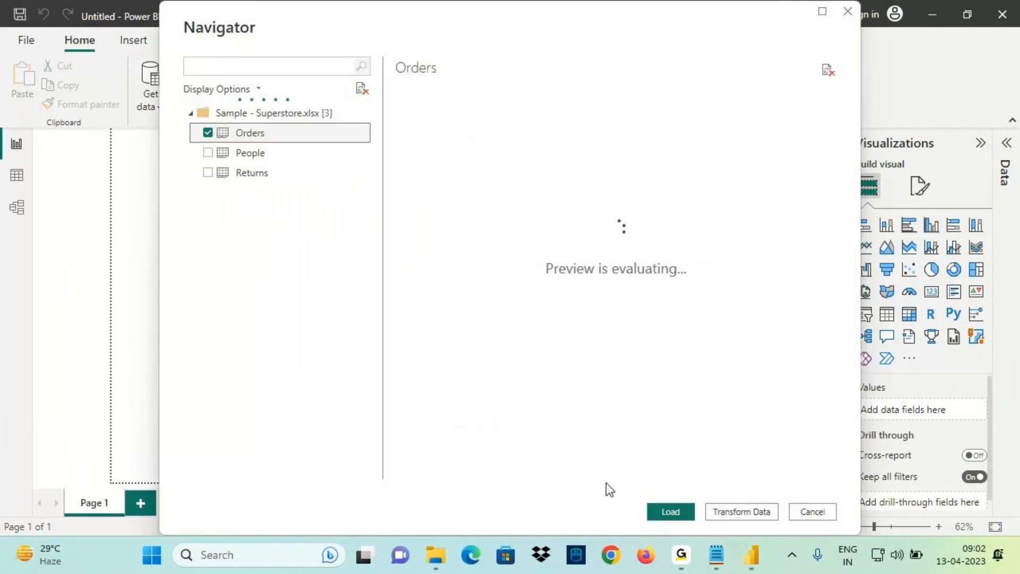
left_click(670, 512)
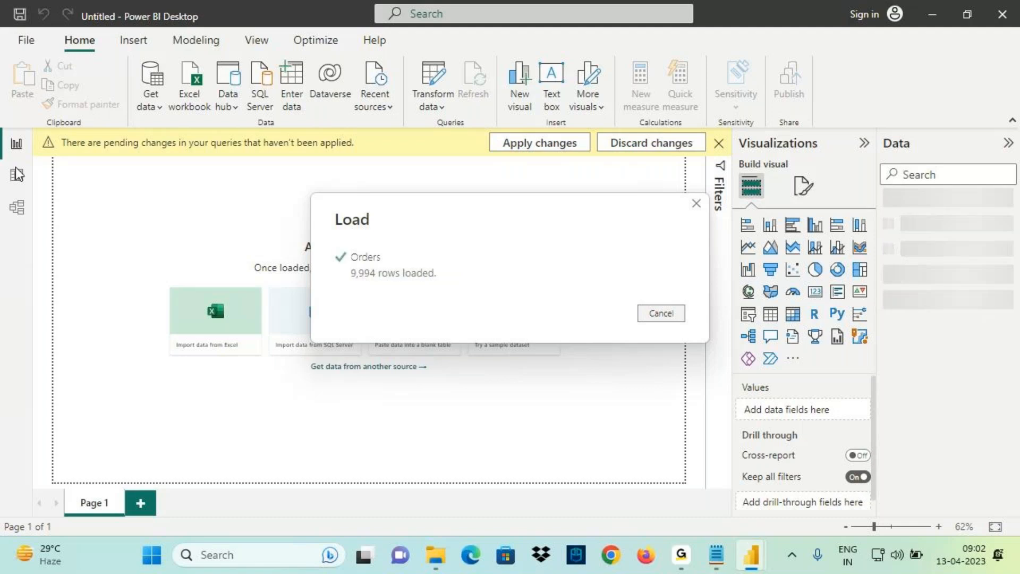
Create a calculated table in the data view with the formula Dim_Date = CALENDARAUTO()
left_click(16, 207)
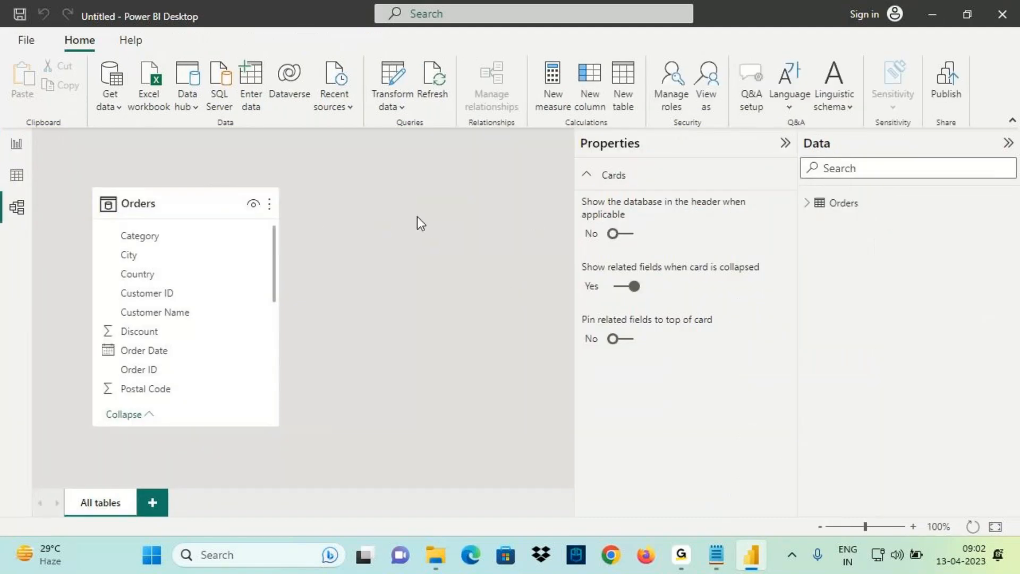
left_click(20, 178)
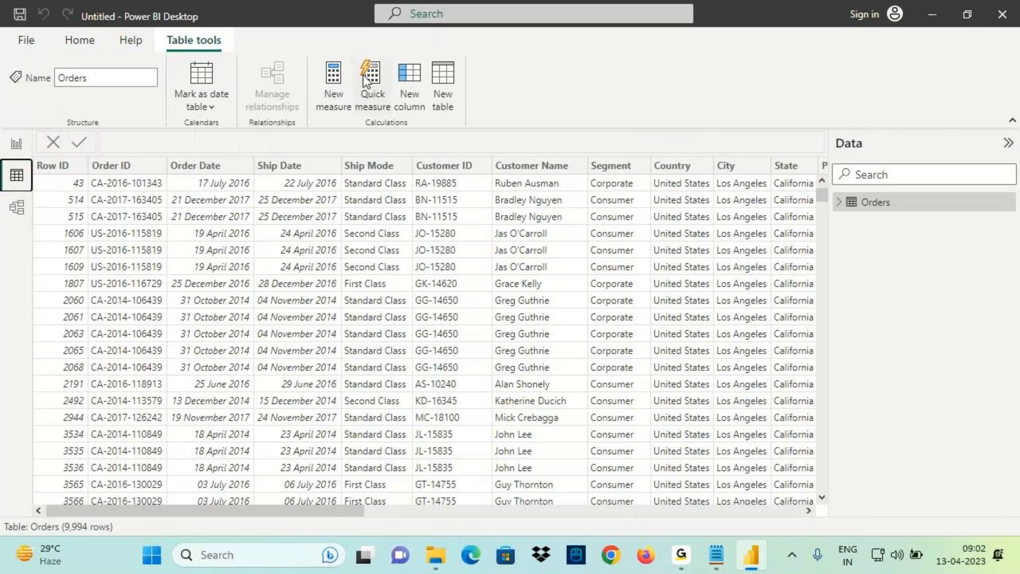
left_click(443, 85)
scroll(190, 141, "up", 8)
double_click(158, 148)
type("Dim_")
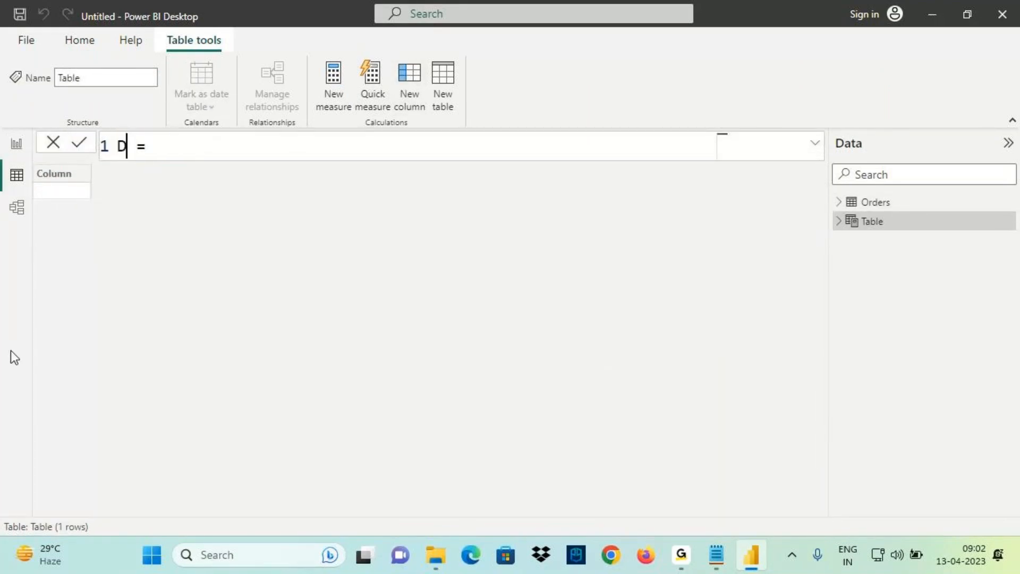
type("Date")
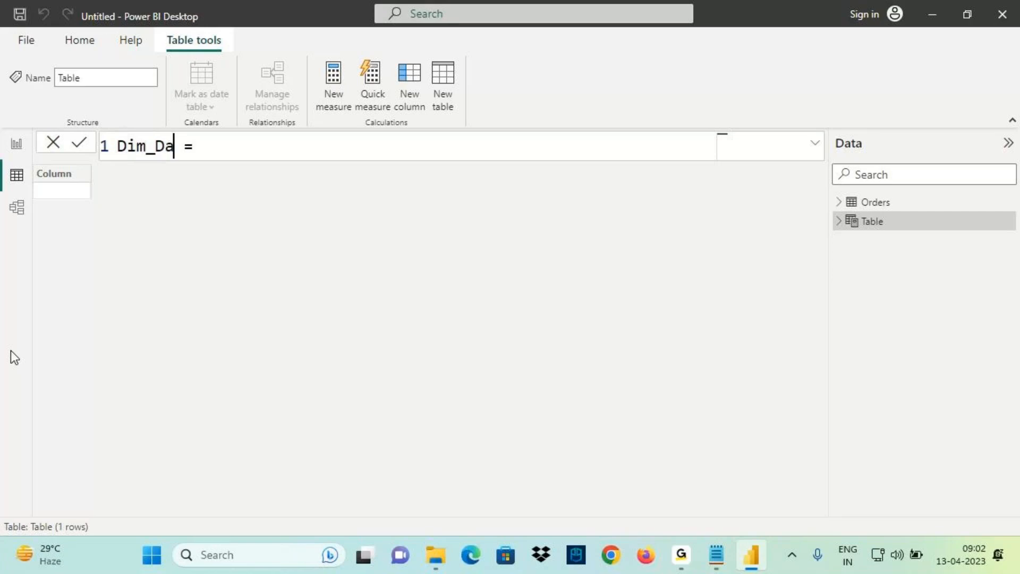
left_click(257, 155)
type("cal")
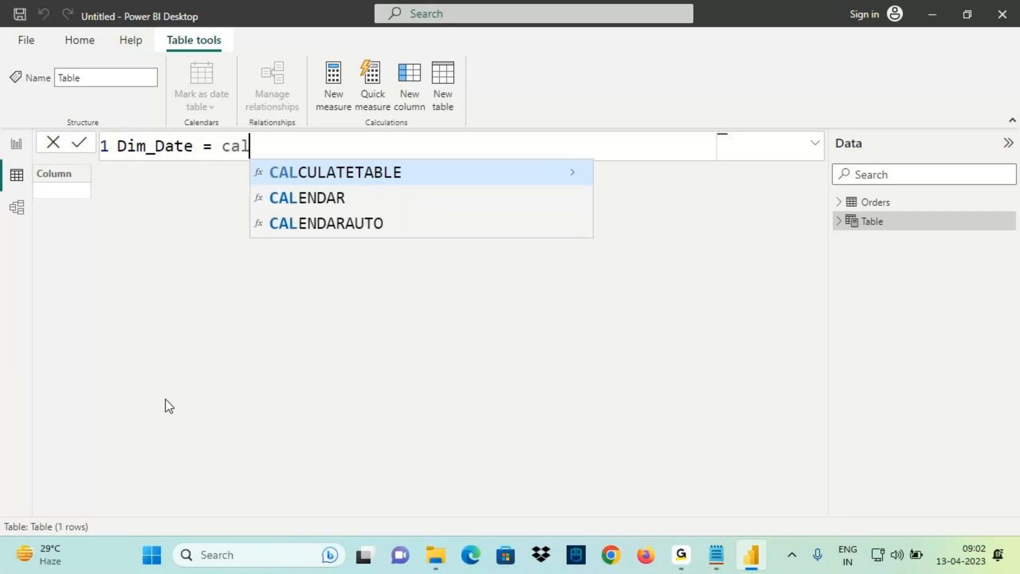
left_click(342, 228)
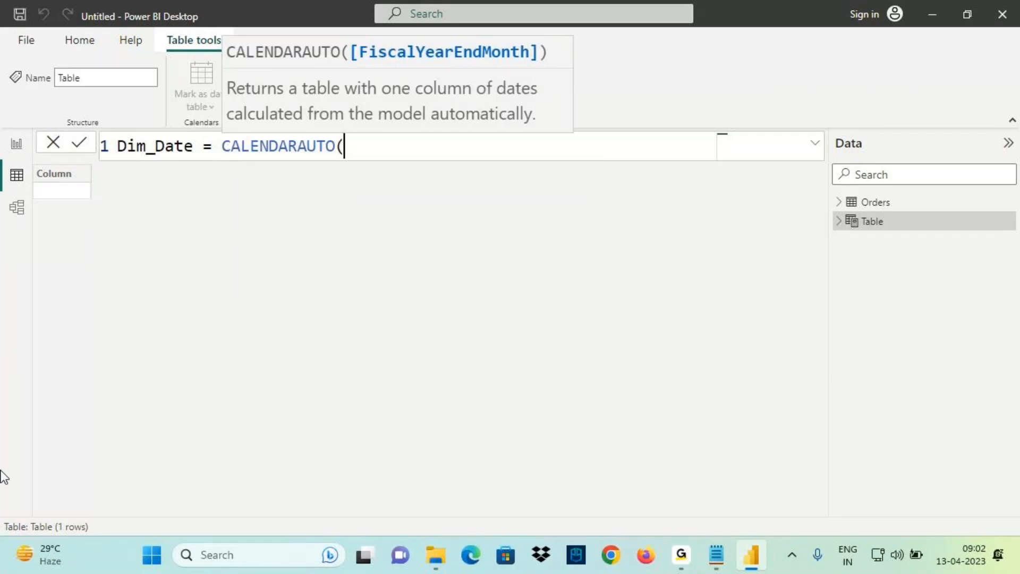
type(")")
key("Return")
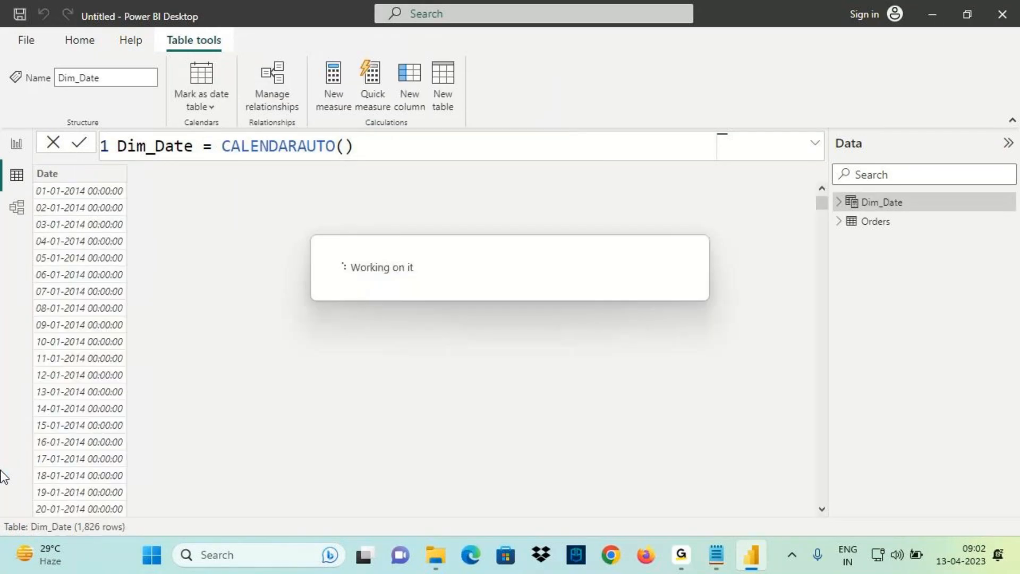
Show the Dim_Date and Orders tables in the model diagram and collapse the Properties and Data panes
left_click(70, 173)
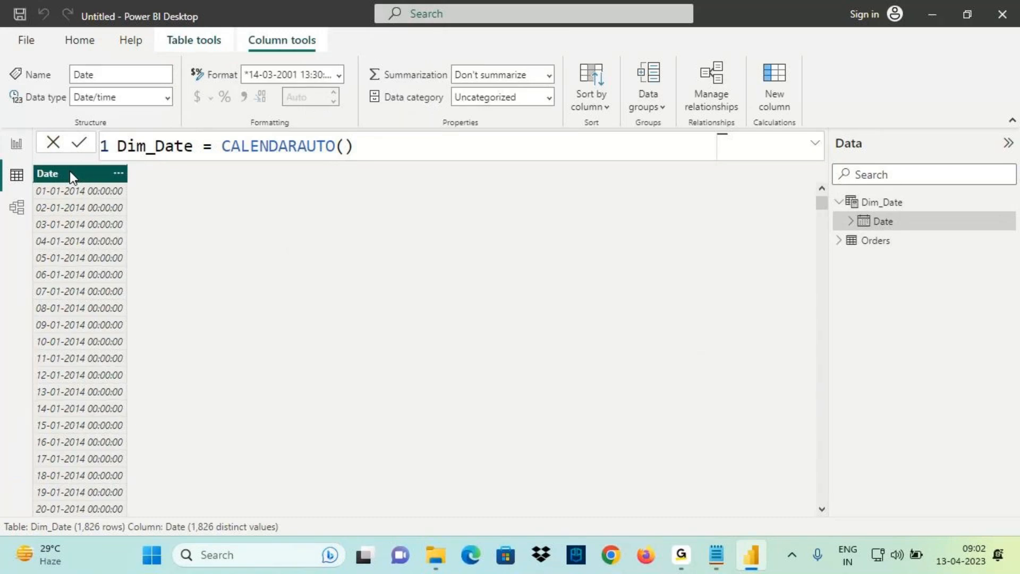
left_click(16, 207)
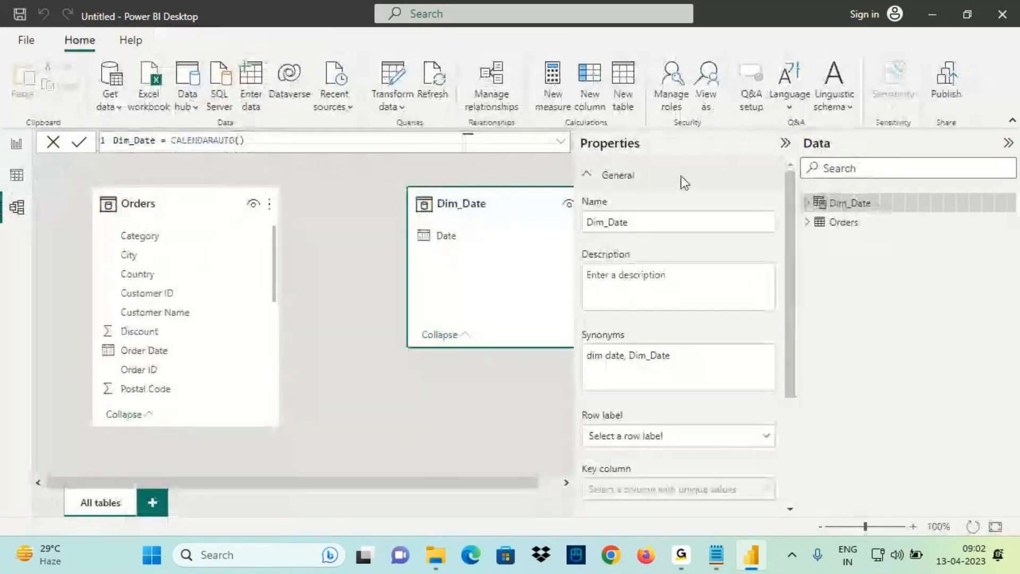
left_click(786, 143)
left_click(1006, 151)
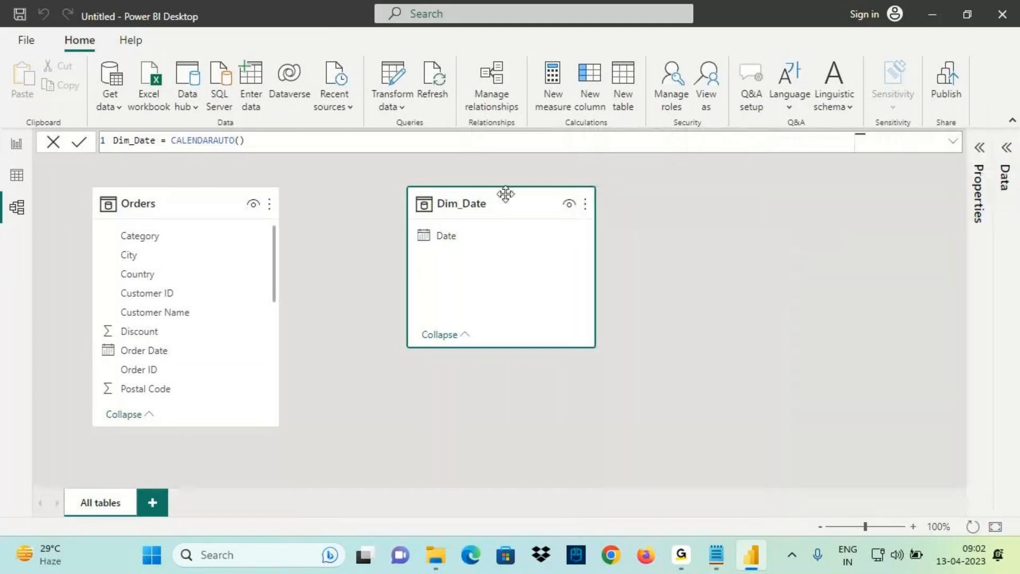
Mark the Dim_Date table as a date table, using its Date column as the date column
right_click(489, 206)
mouse_move(609, 374)
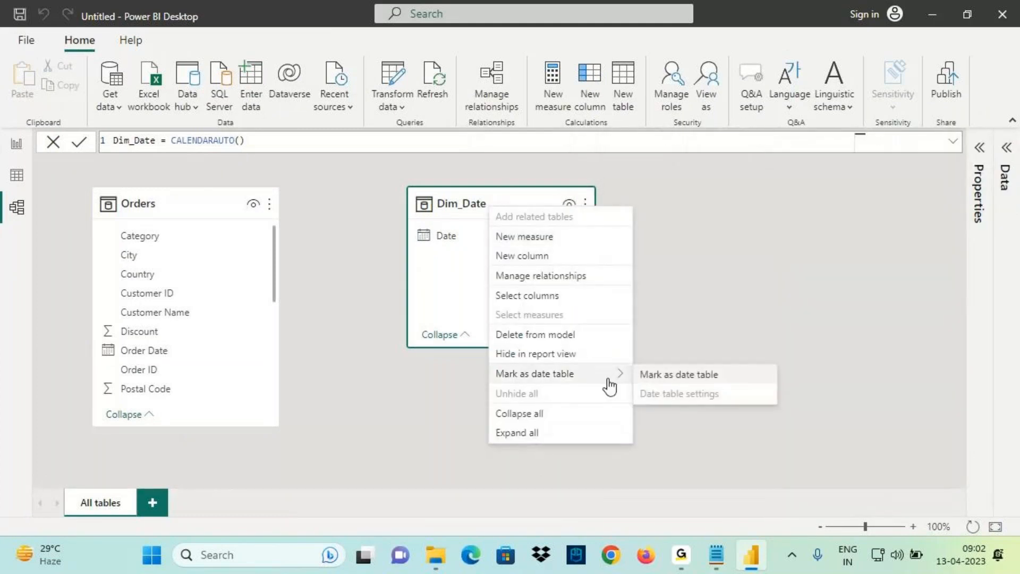
left_click(652, 375)
left_click(385, 251)
left_click(353, 301)
left_click(660, 378)
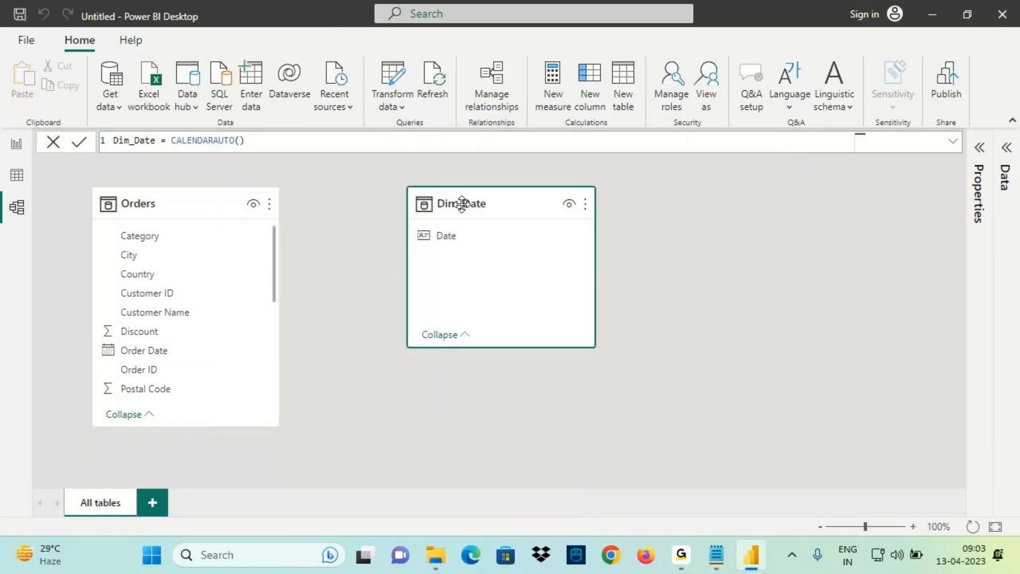
key("ctrl+2")
left_click_drag(332, 79, 350, 124)
left_click_drag(394, 69, 386, 152)
mouse_move(432, 77)
left_mouse_down()
mouse_move(403, 115)
mouse_move(500, 80)
left_mouse_up()
mouse_move(464, 165)
left_mouse_down()
mouse_move(379, 179)
mouse_move(352, 121)
left_mouse_up()
left_click_drag(92, 215, 157, 210)
key("Escape")
left_click(681, 559)
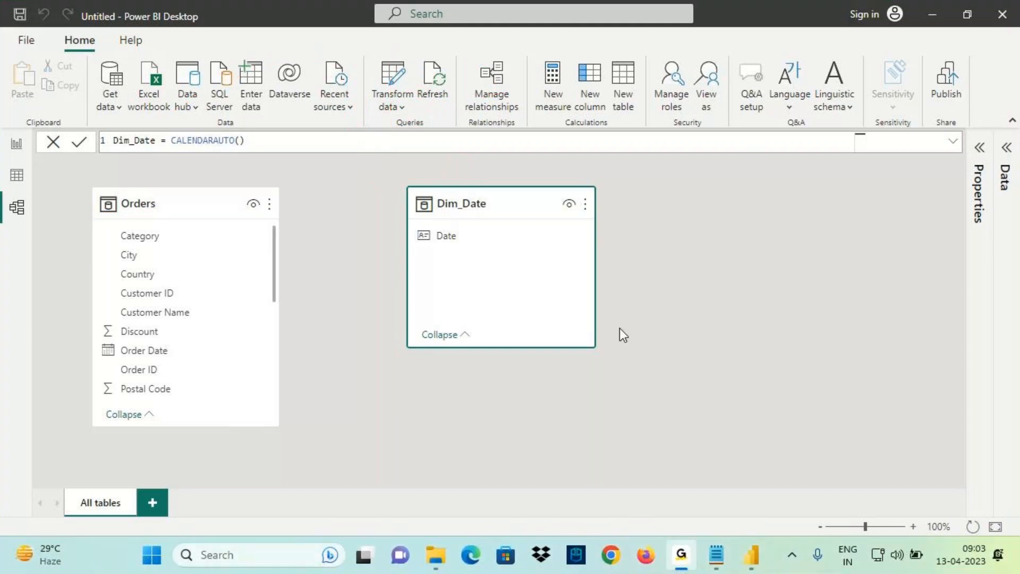
left_click(683, 558)
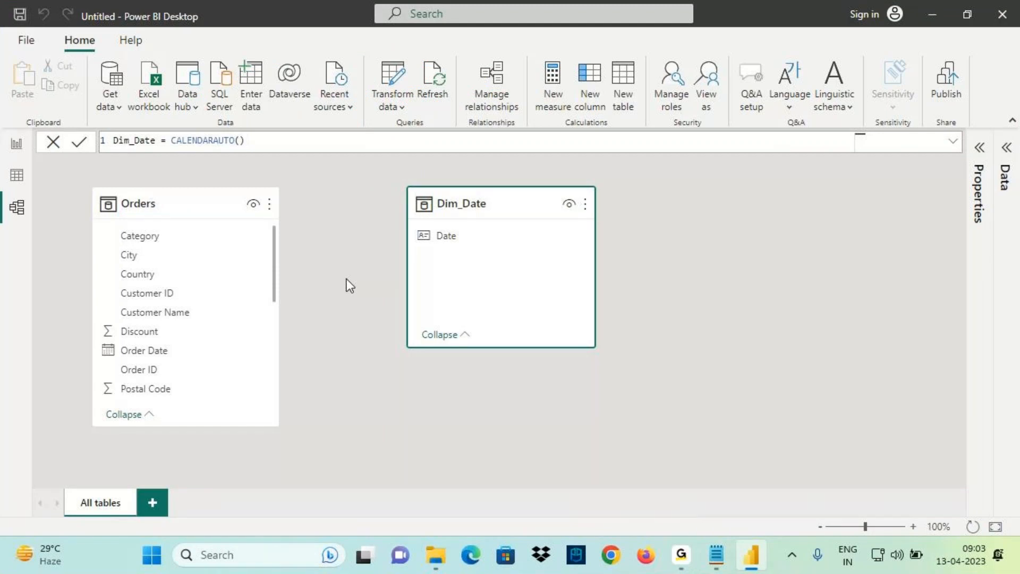
Create a relationship from Order Date in Orders to Date in Dim_Date
left_click_drag(139, 349, 455, 226)
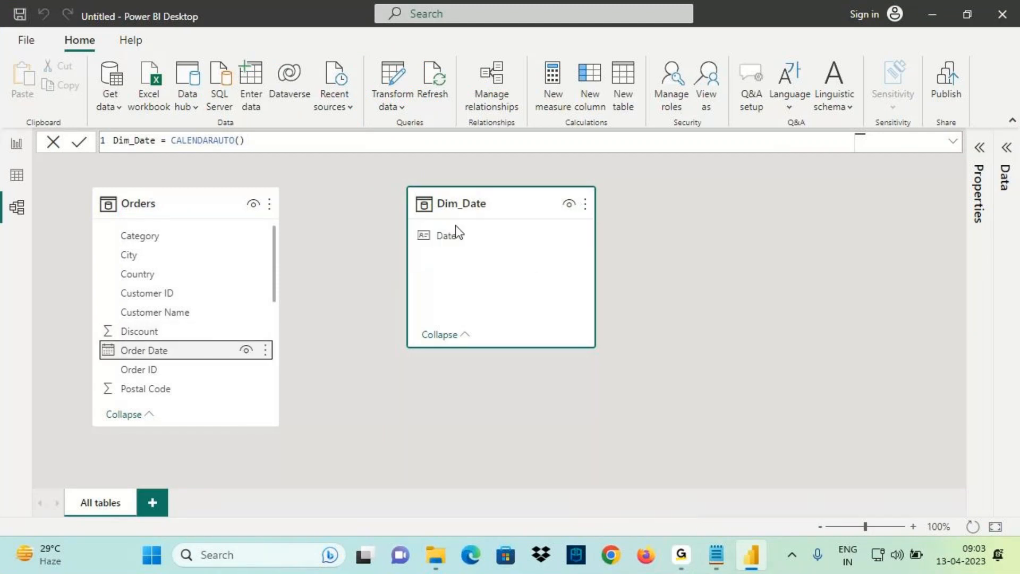
left_click_drag(130, 357, 441, 242)
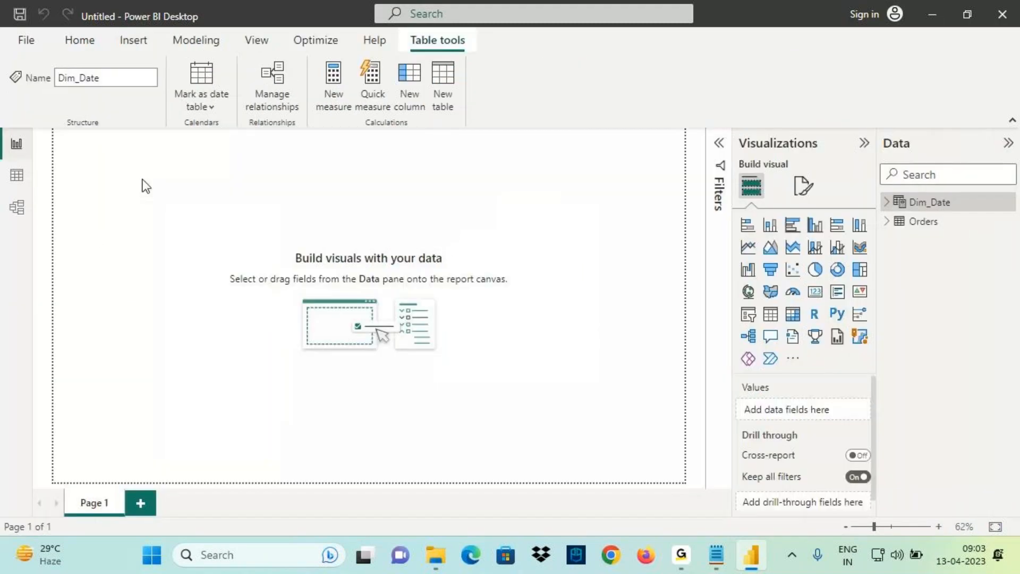
Add a calculated column to Dim_Date in the data view with the formula Year = YEAR(Dim_Date[Date])
left_click(16, 175)
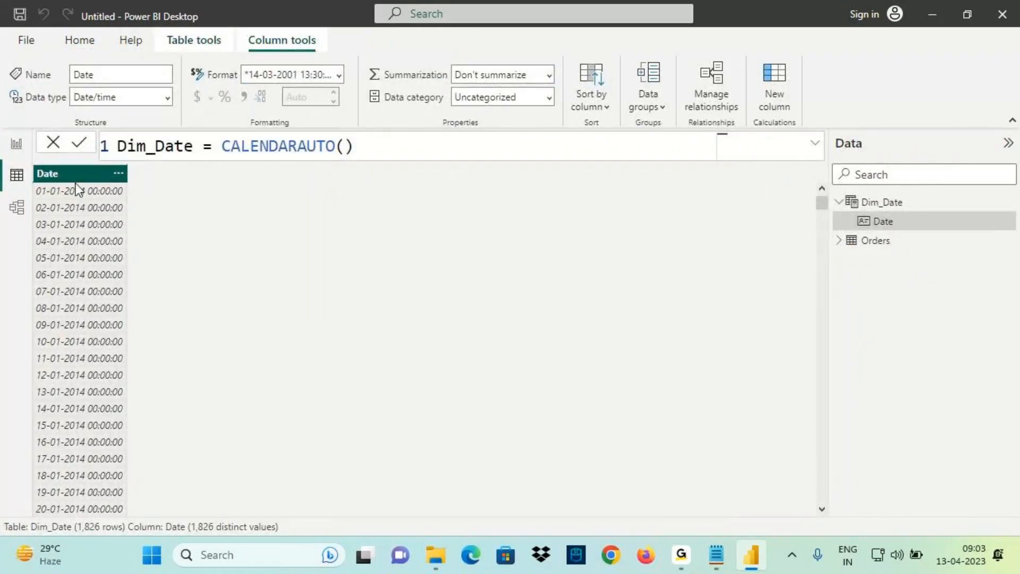
left_click(883, 203)
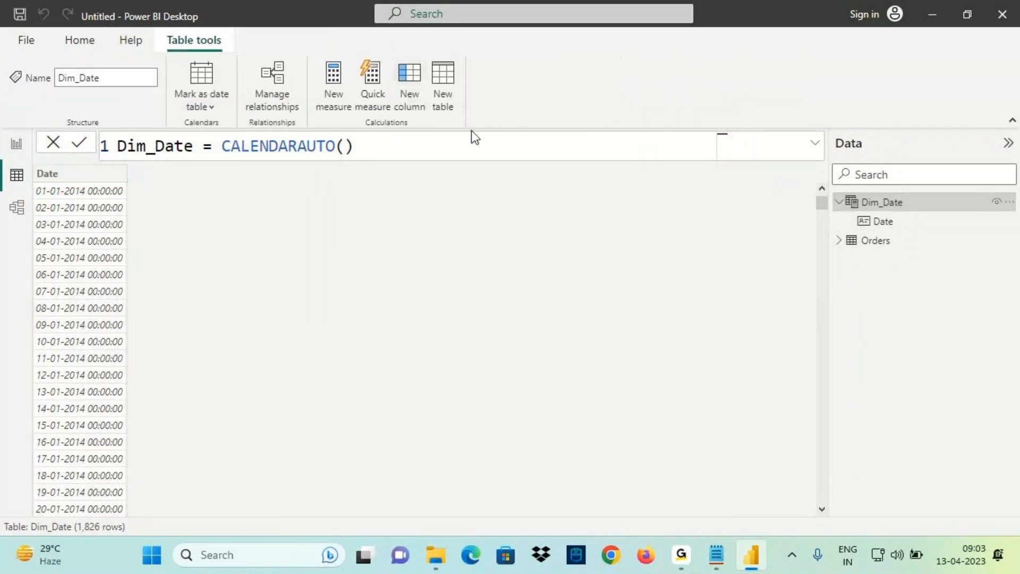
left_click(407, 82)
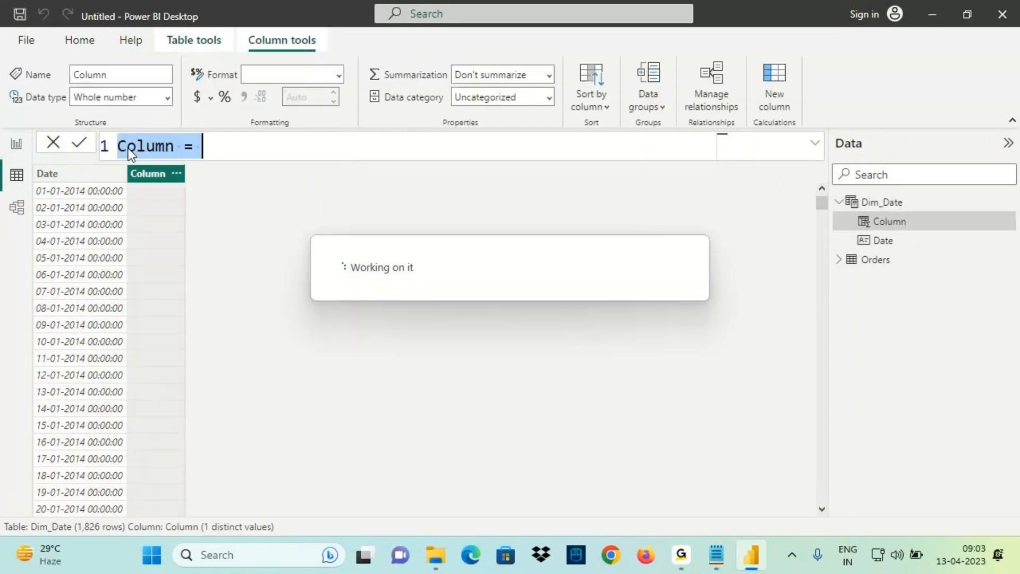
double_click(162, 144)
type("Year")
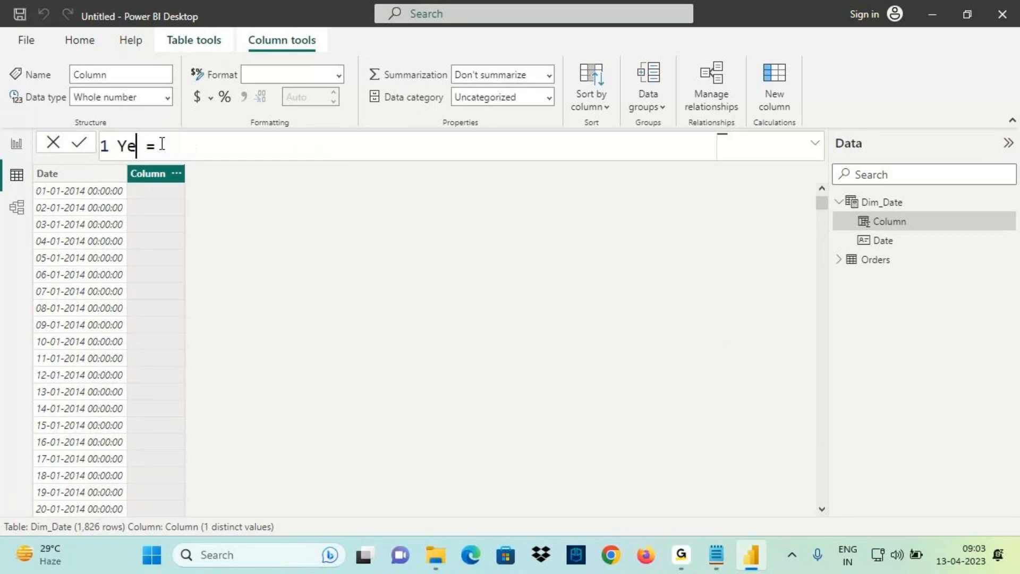
left_click(195, 153)
type("ye")
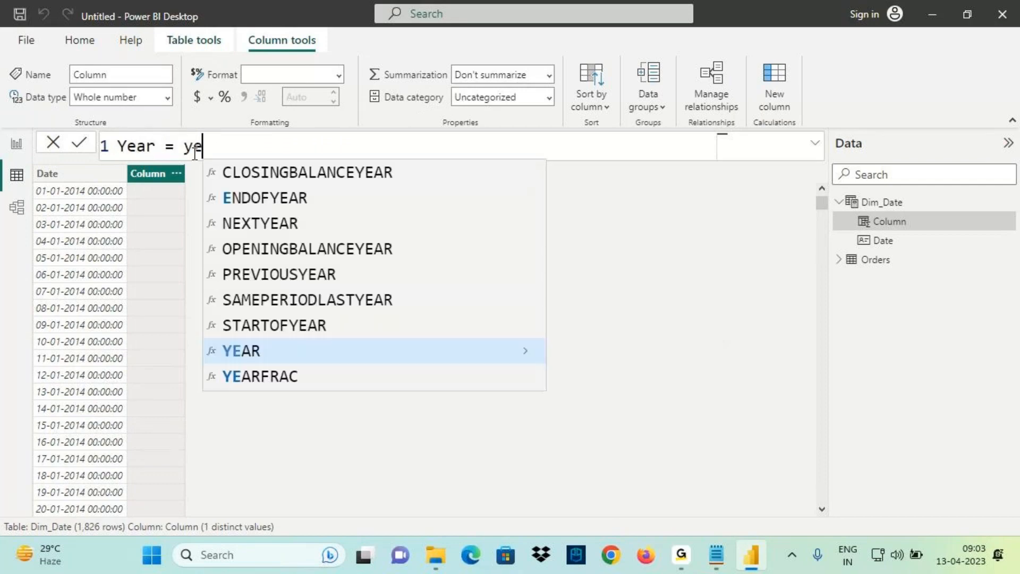
type("ar")
key("Tab")
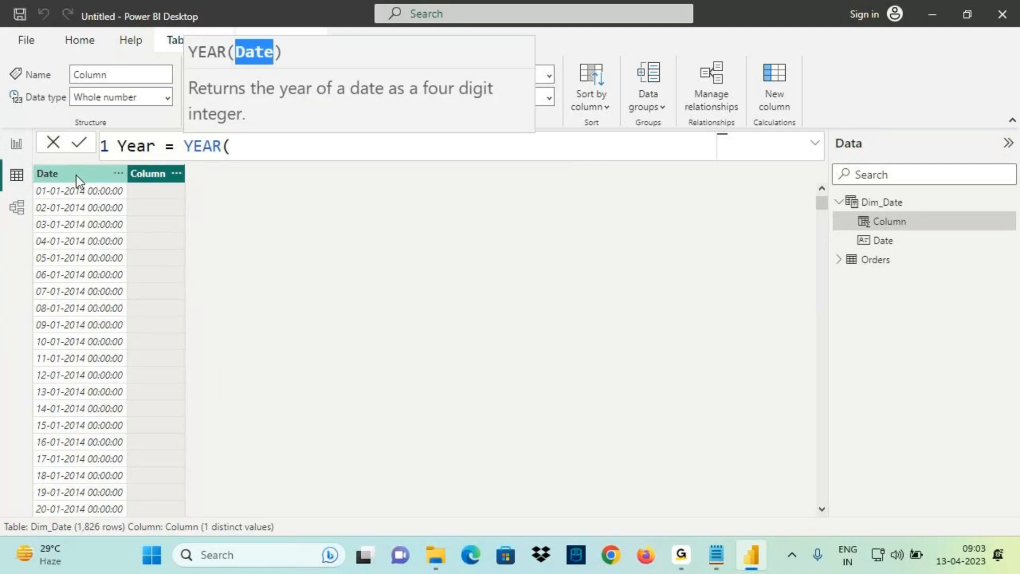
left_click(243, 145)
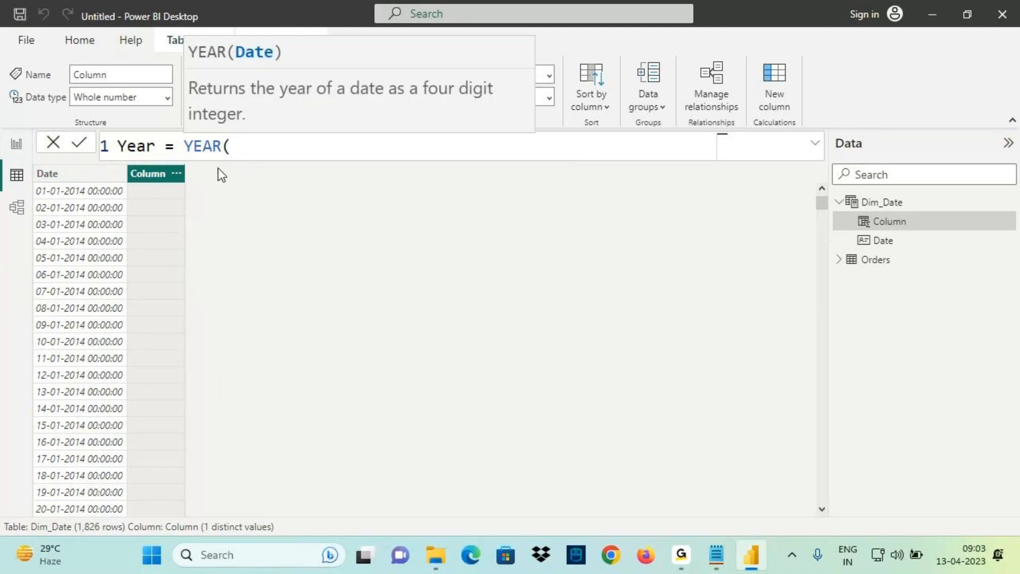
type("date")
left_click(357, 428)
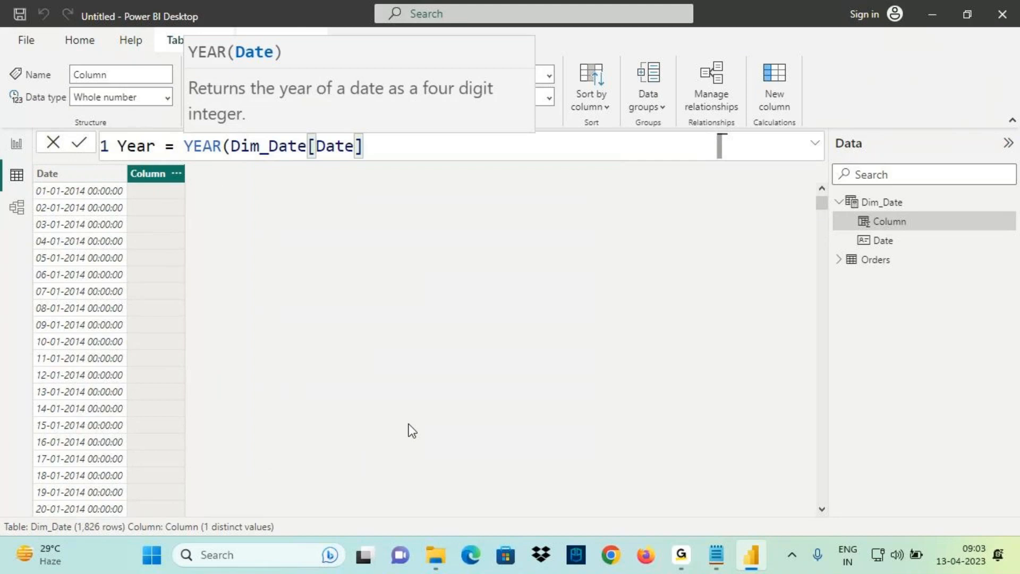
type(")")
key("Return")
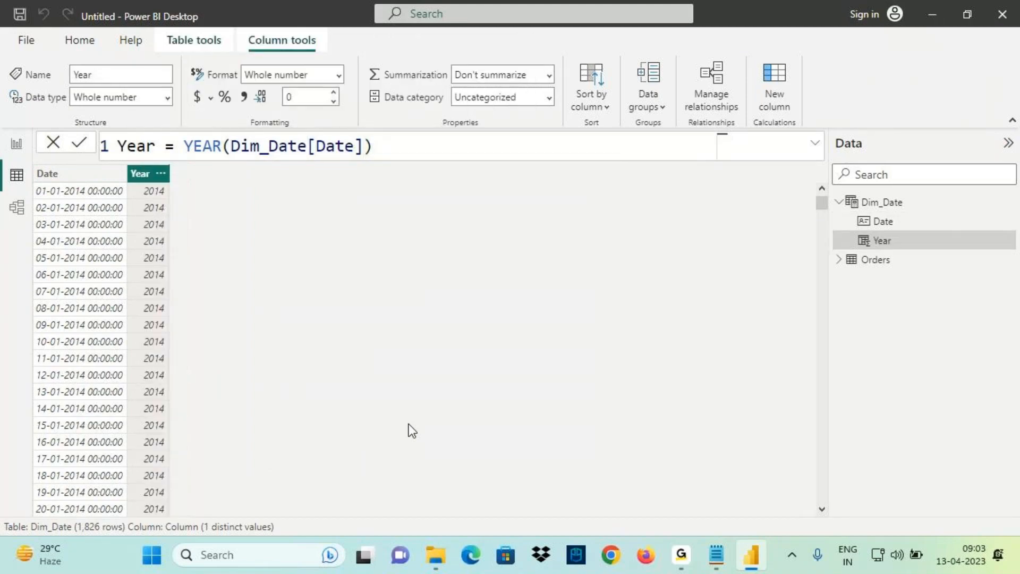
Build a table visual on the report page with Dim_Date Year and Orders Sales, and shrink it around its contents
left_click(16, 145)
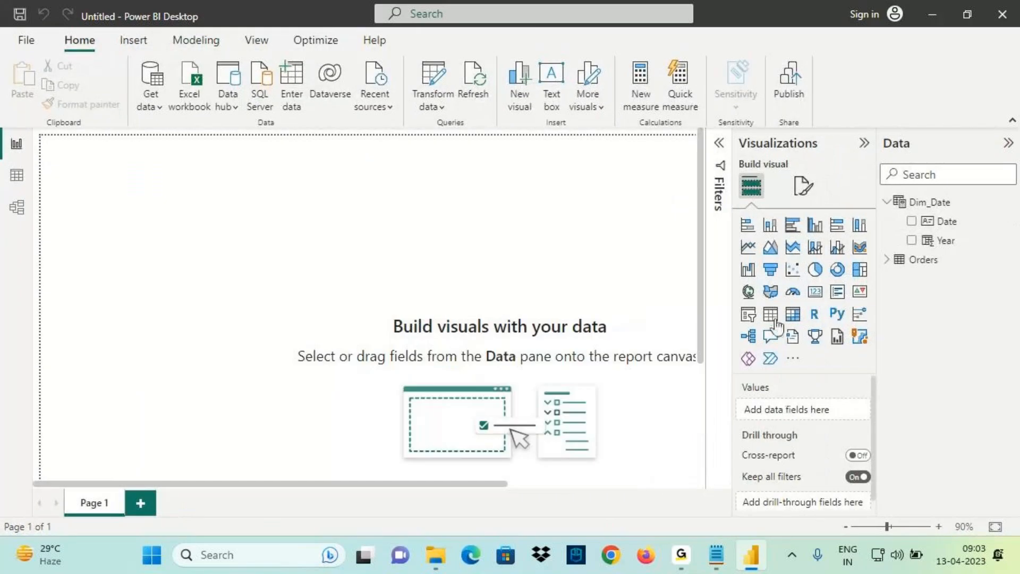
left_click(771, 314)
left_click_drag(938, 240, 197, 265)
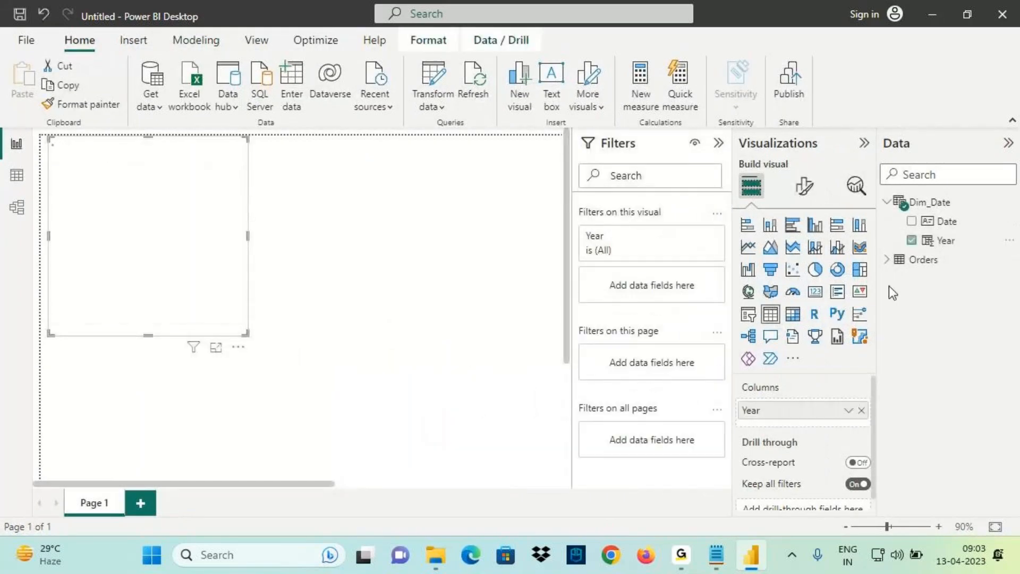
left_click(896, 261)
scroll(939, 391, "down", 3)
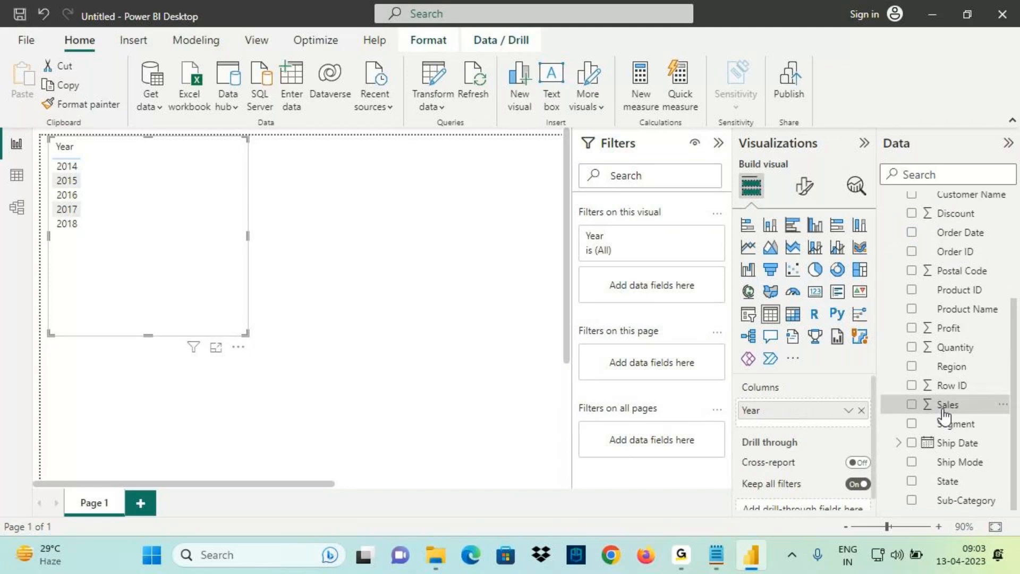
left_click_drag(946, 404, 170, 218)
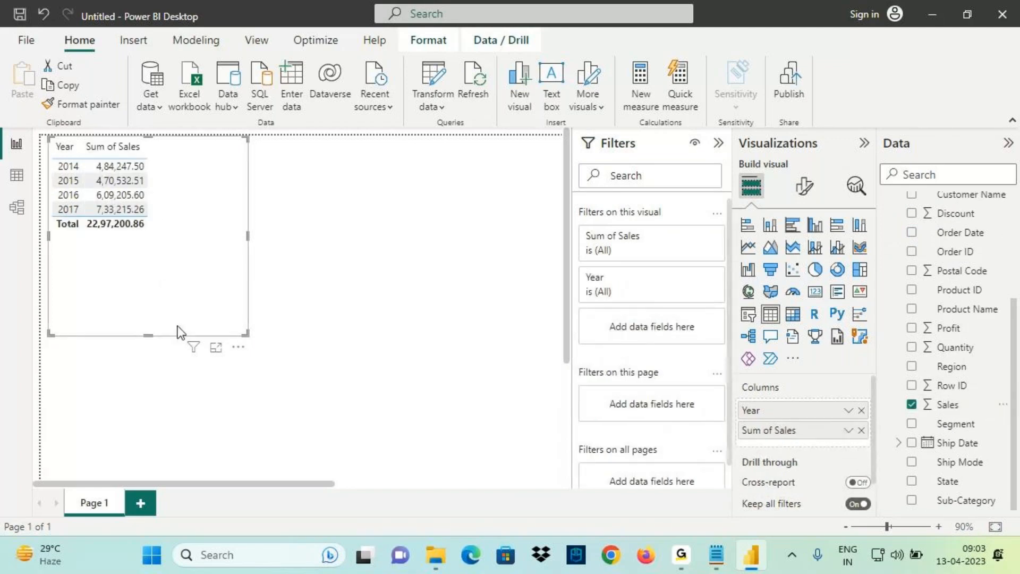
left_click_drag(246, 333, 215, 248)
left_click_drag(52, 161, 48, 201)
Add a calculated column to Dim_Date in the data view with the formula Quarter = QUARTER(Dim_Date[Date])
left_click(16, 174)
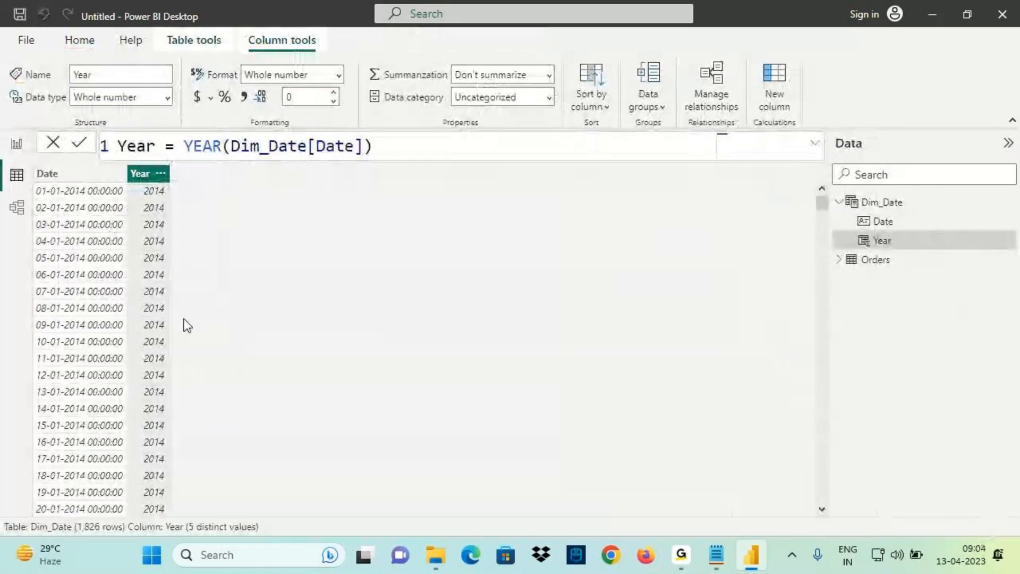
left_click(891, 206)
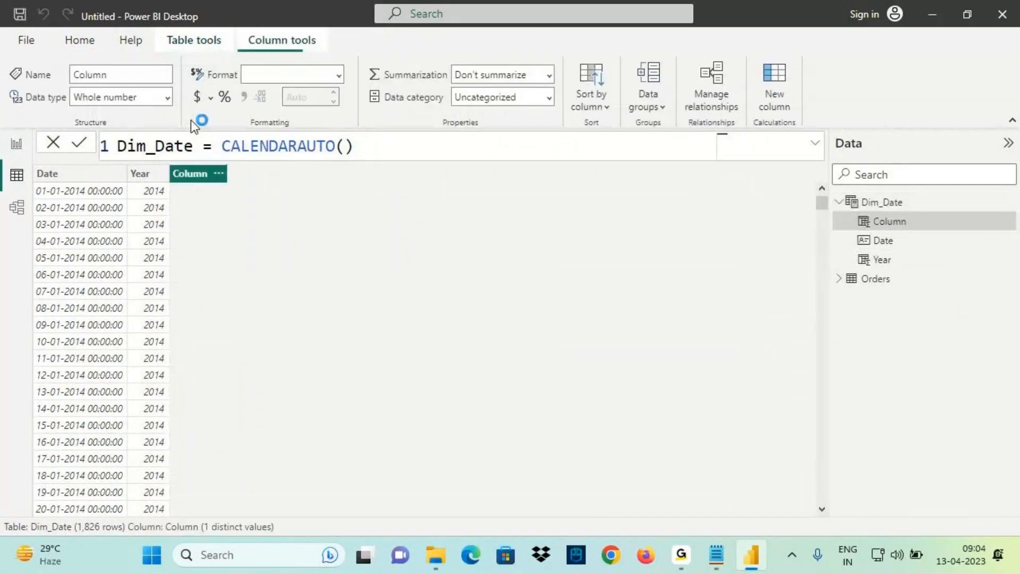
double_click(144, 146)
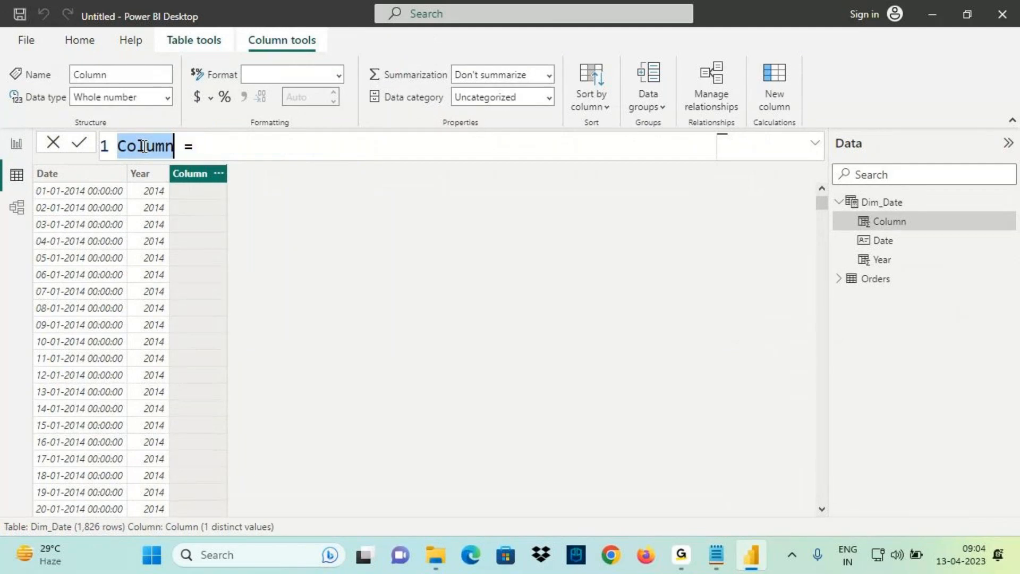
type("Quarter = qu")
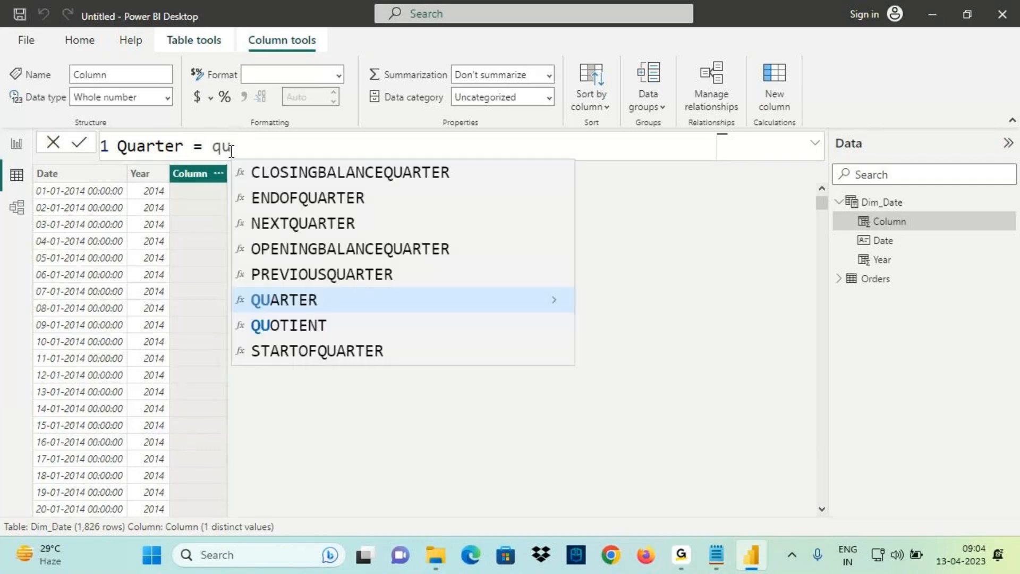
left_click(289, 299)
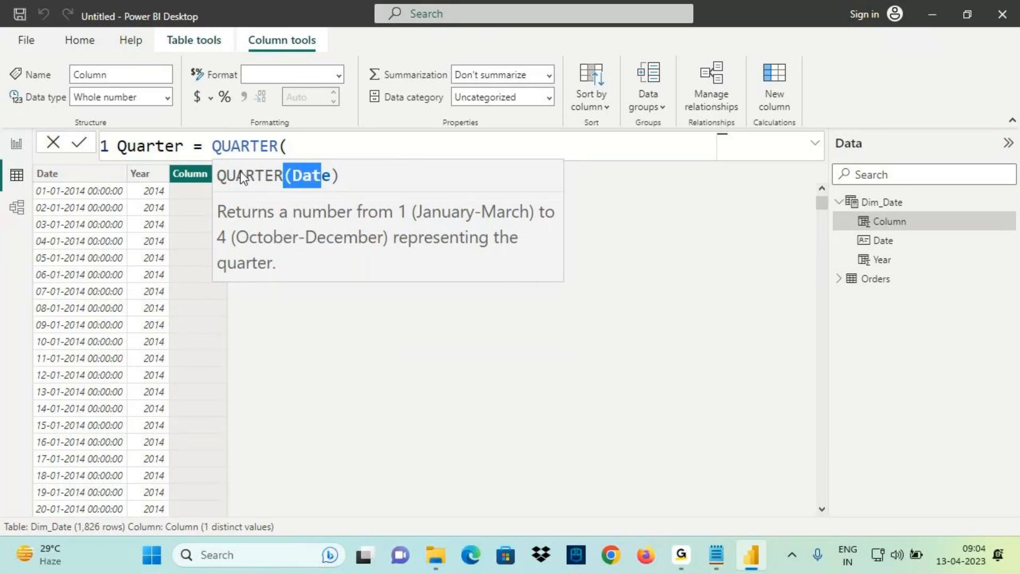
type("date")
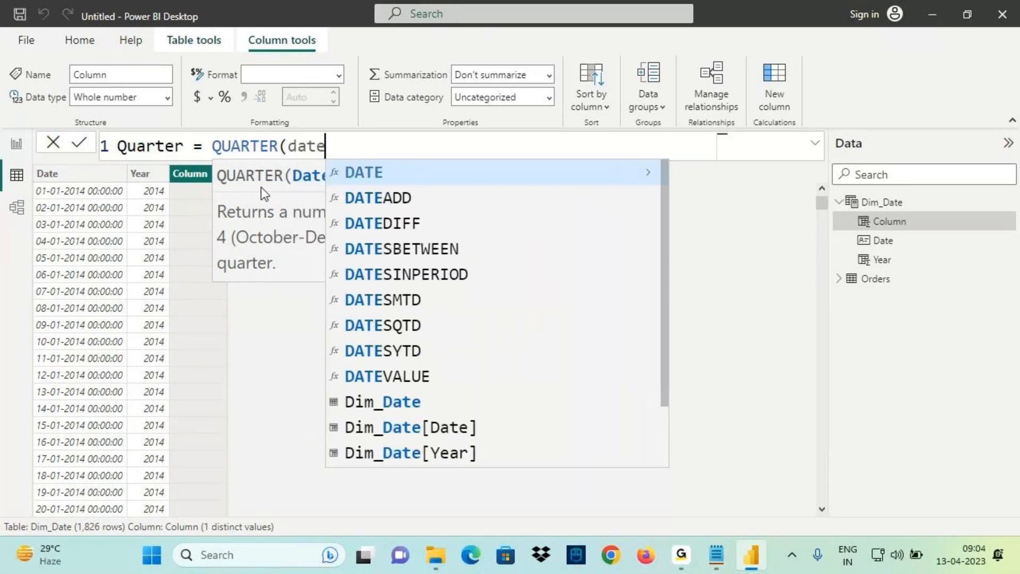
left_click(437, 439)
type(")")
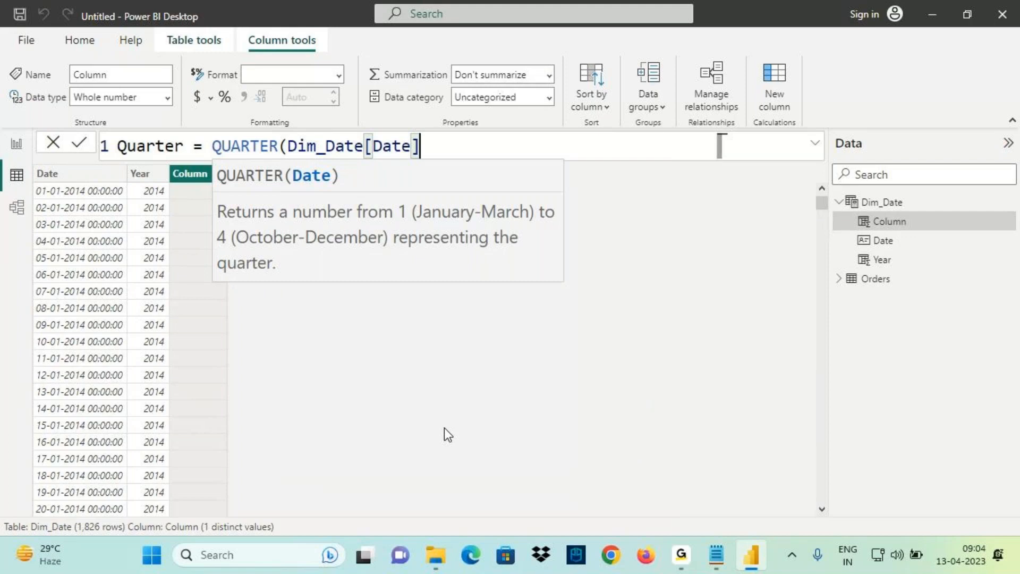
key("Return")
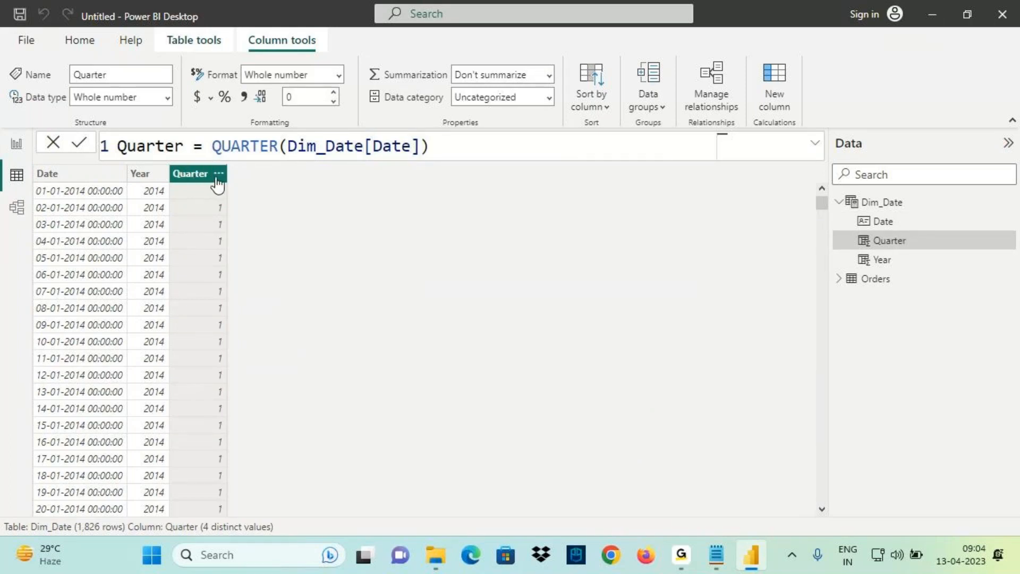
Prefix the quarter number with text by changing the column formula to Quarter = "Qtr "& QUARTER(Dim_Date[Date])
left_click(213, 147)
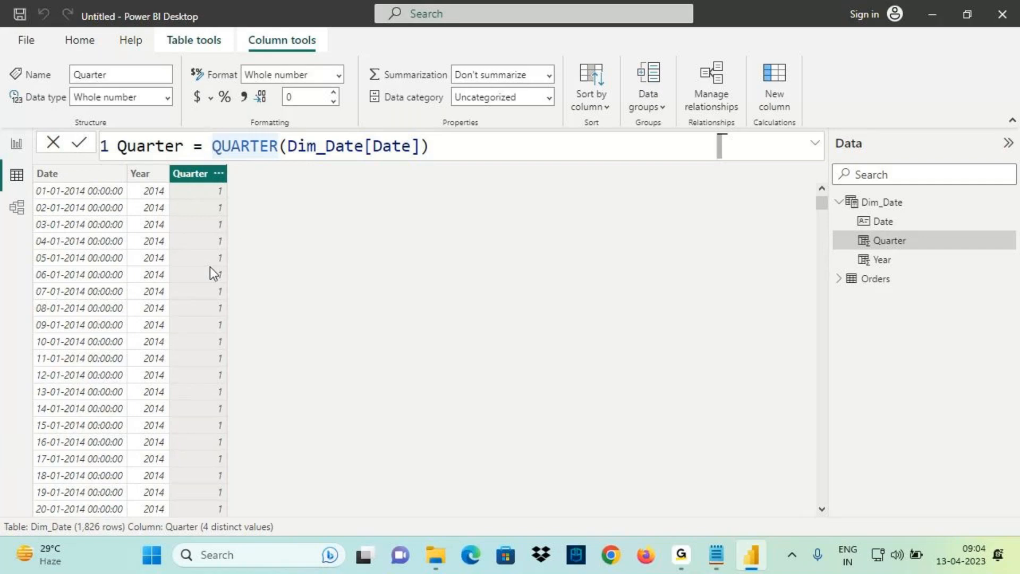
type("\"Qtr")
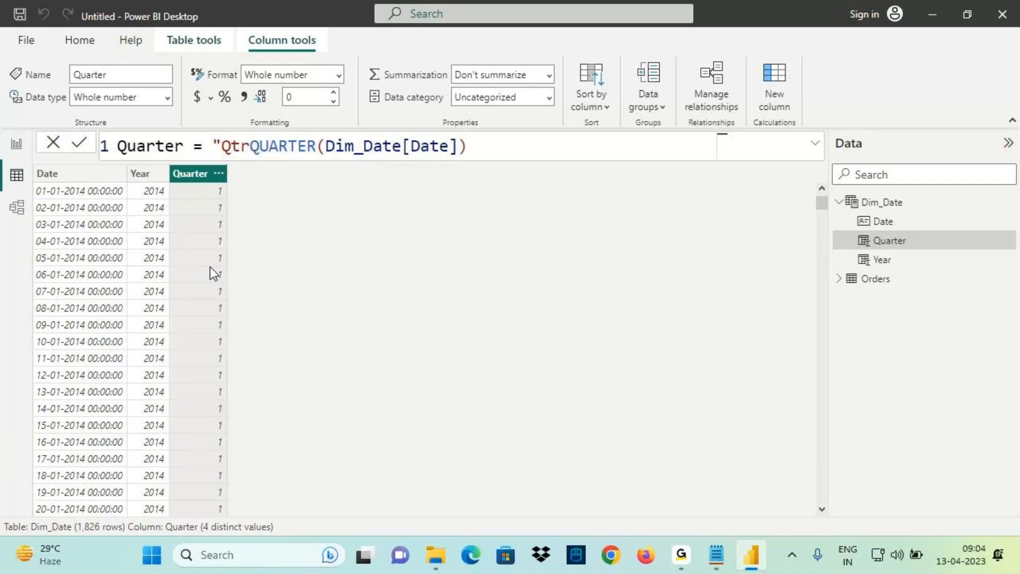
type(" \"&")
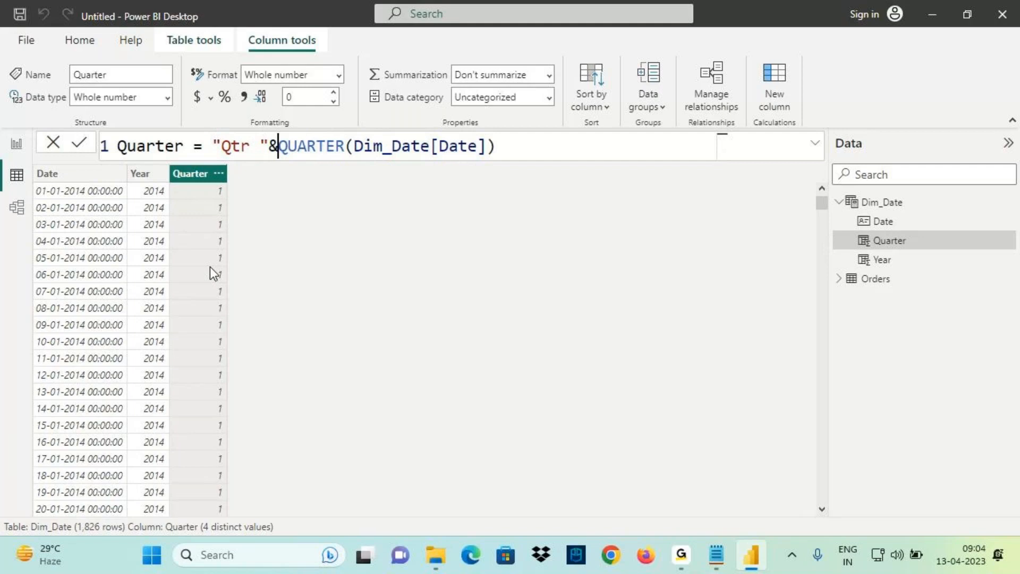
key("Return")
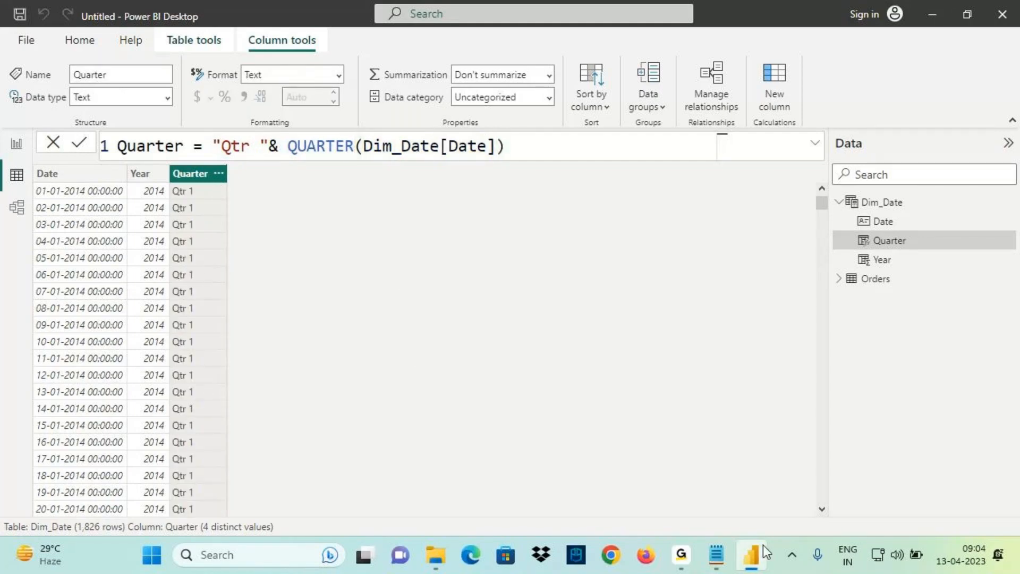
Switch to the Notepad notes, read the Month function entry, and return to Power BI Desktop
left_click(732, 564)
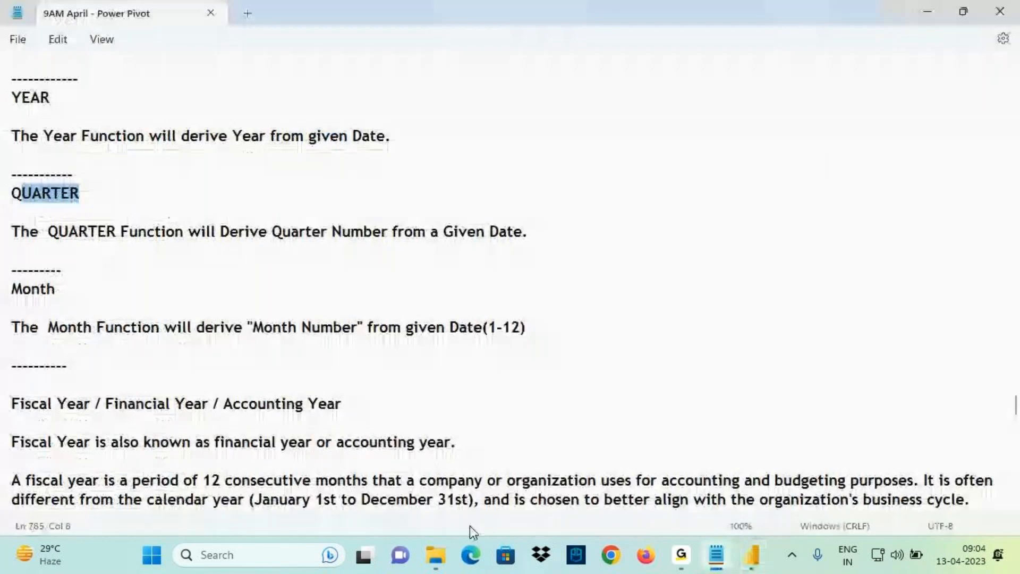
left_click(13, 289)
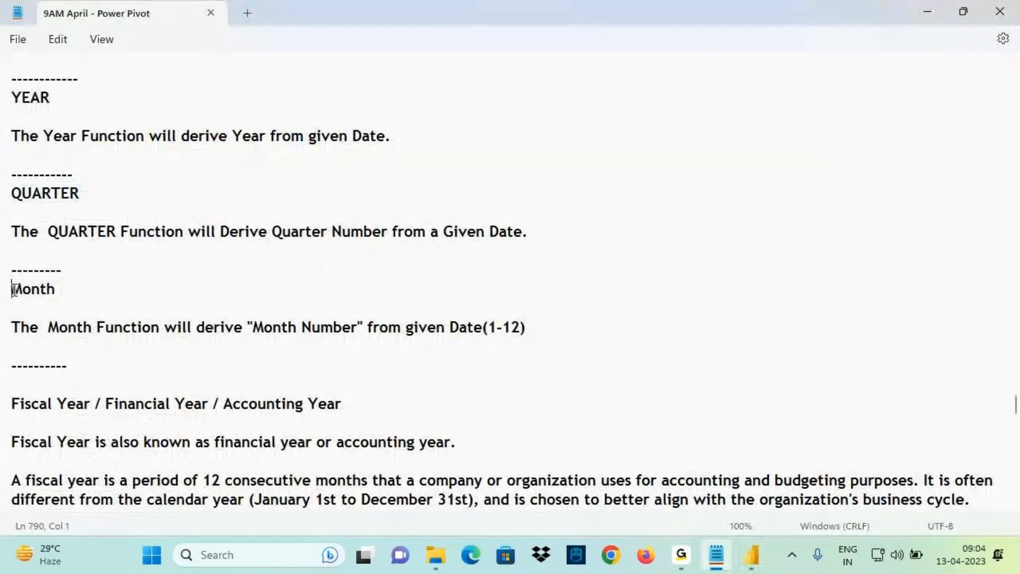
double_click(13, 289)
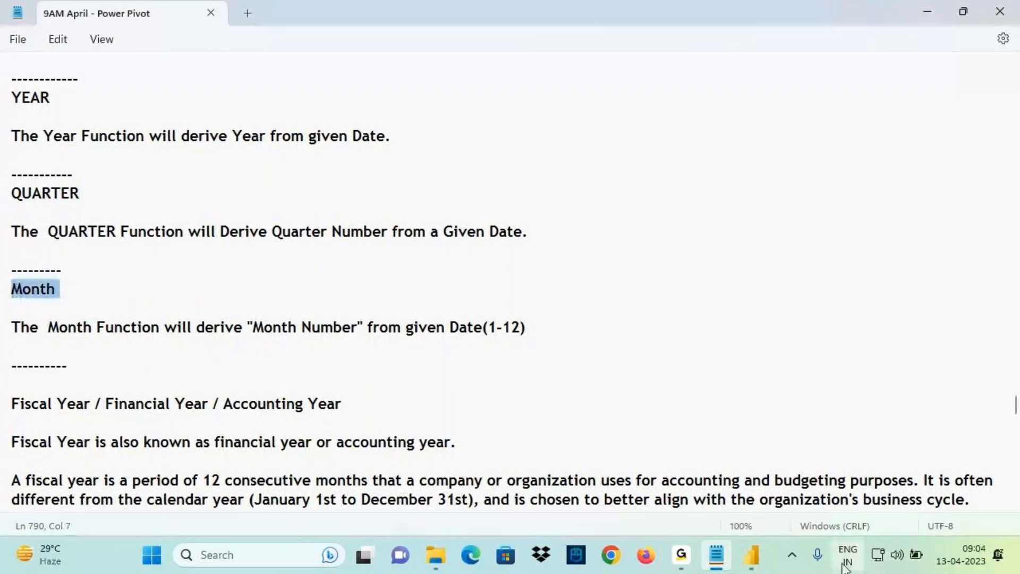
left_click(751, 562)
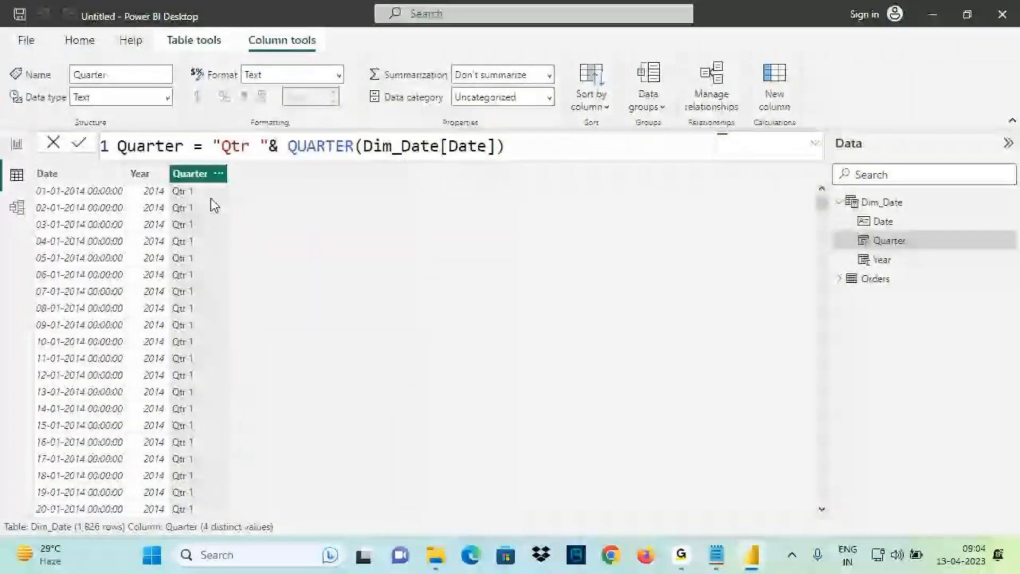
Add a calculated column to the Dim_Date table with the formula Month = MONTH(Dim_Date[Date])
left_click(58, 176)
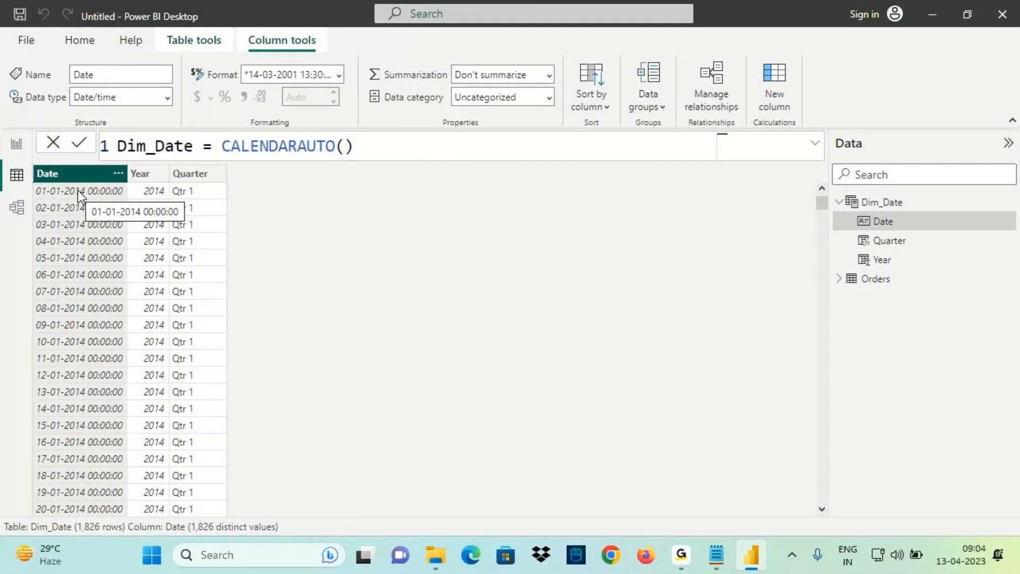
left_click(880, 205)
left_click(410, 97)
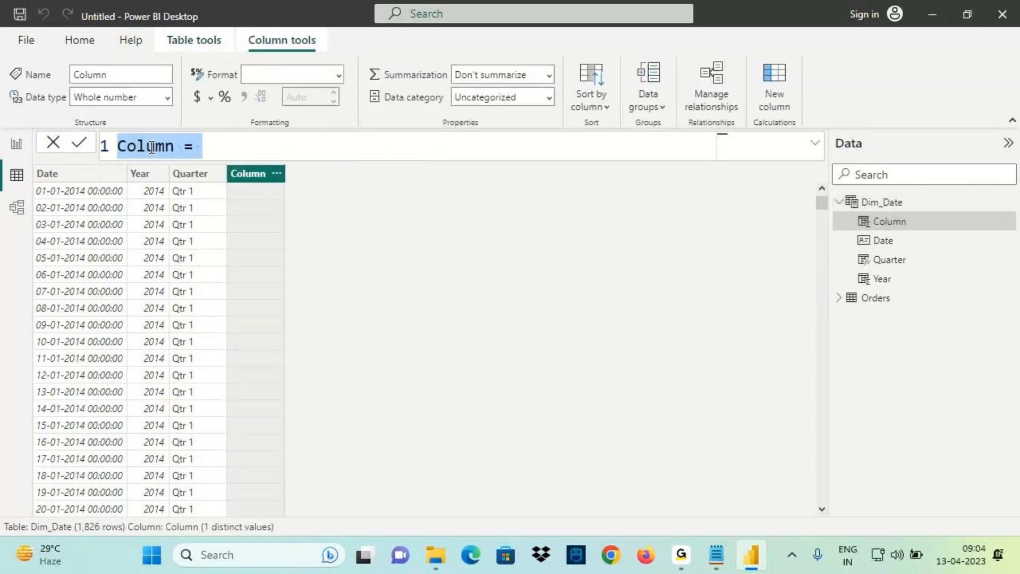
type("Month")
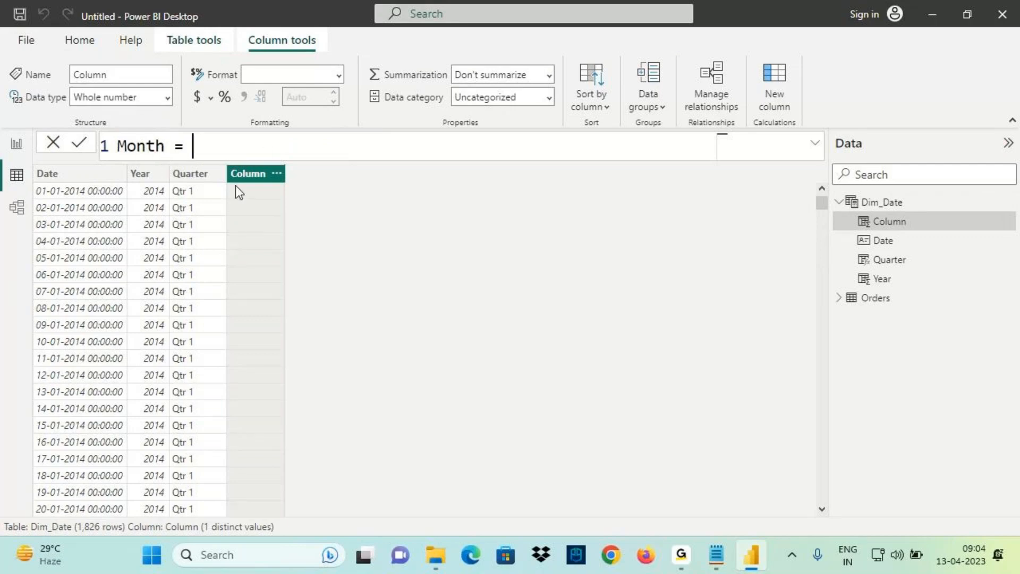
type("mont")
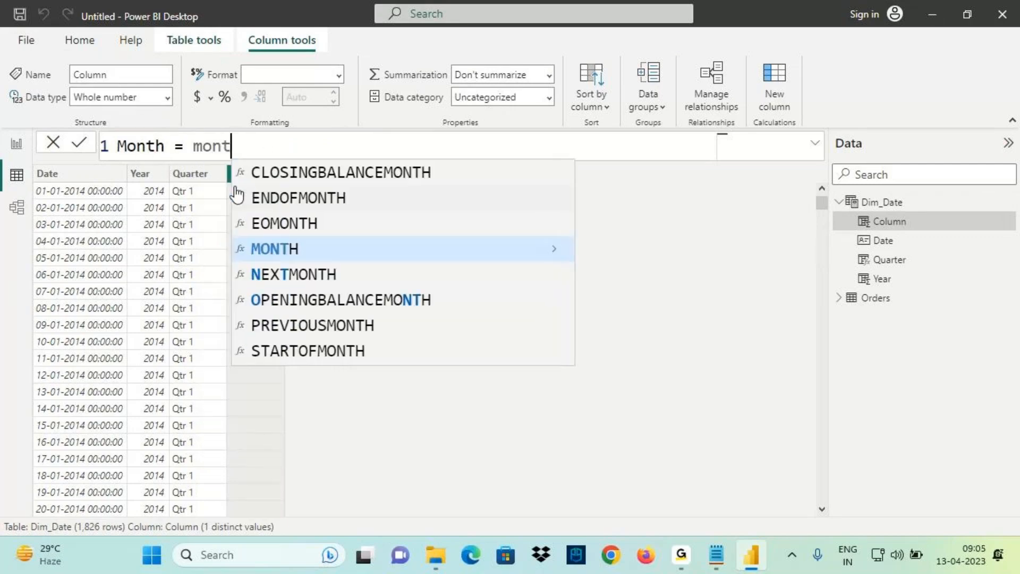
key("Tab")
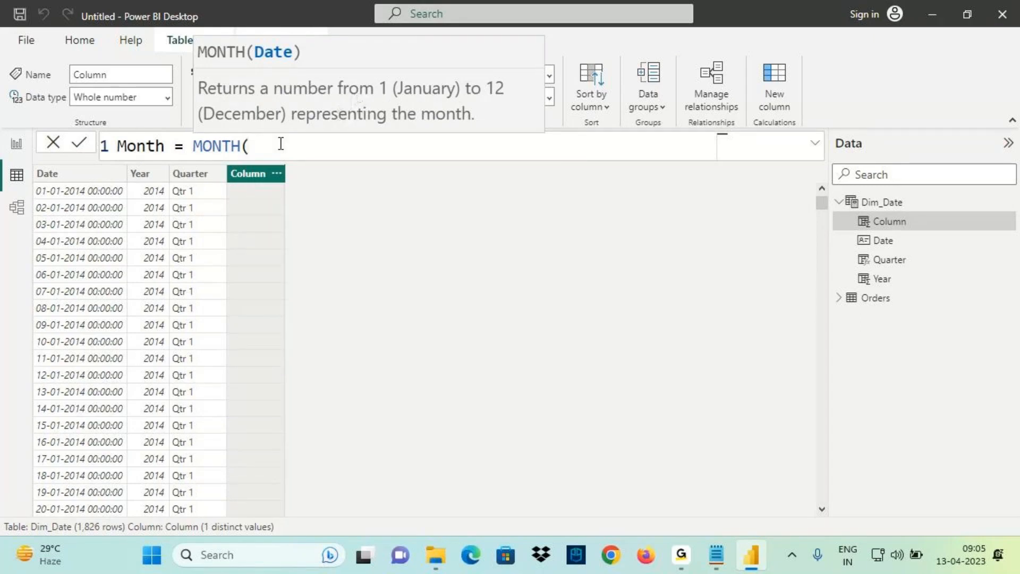
type("date")
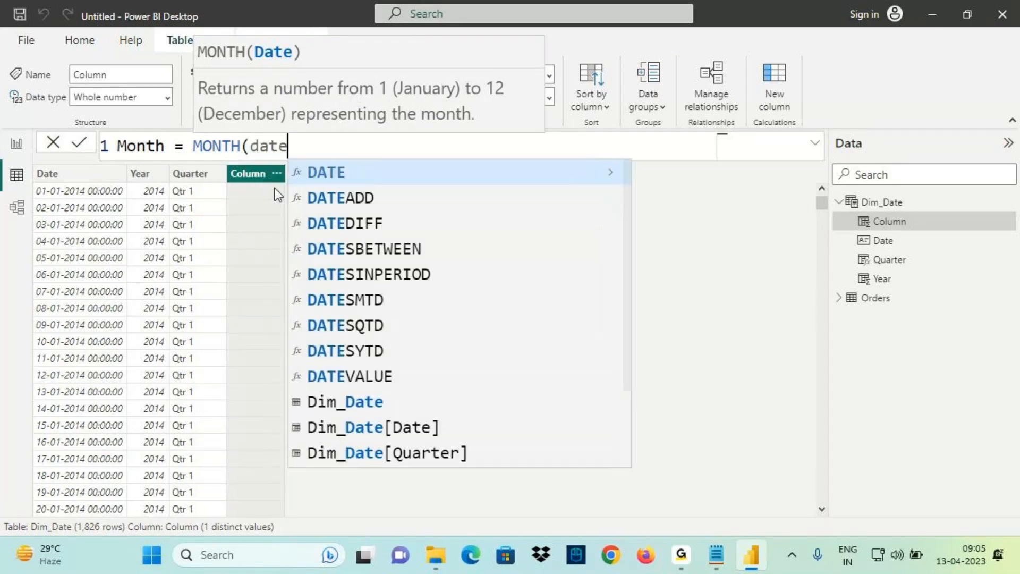
left_click(414, 427)
type(")")
key("Return")
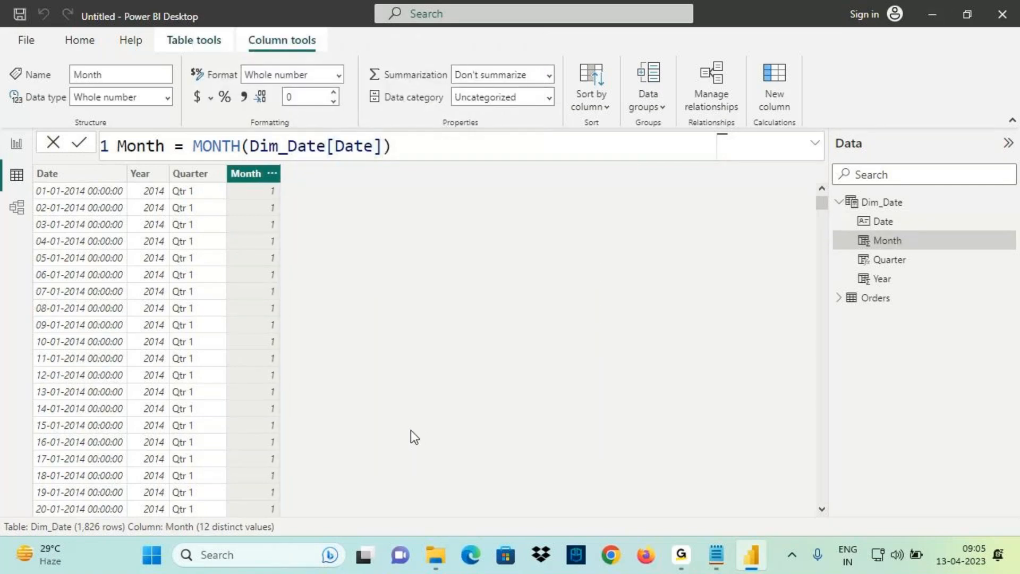
On a new report page, build a table visual with Dim_Date Year and Quarter, stretched up to the page's upper edge
left_click(16, 144)
left_click(142, 503)
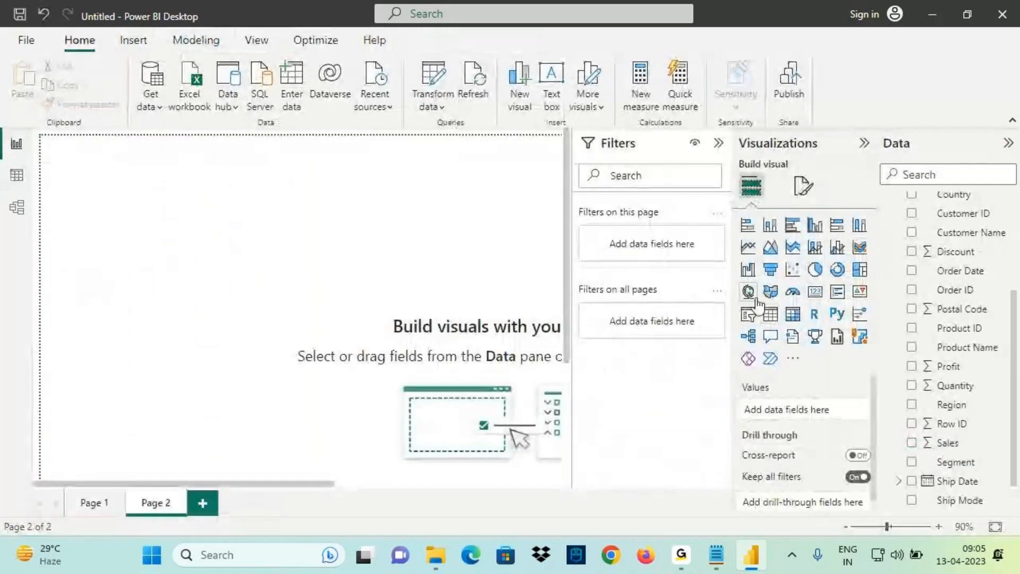
left_click(765, 319)
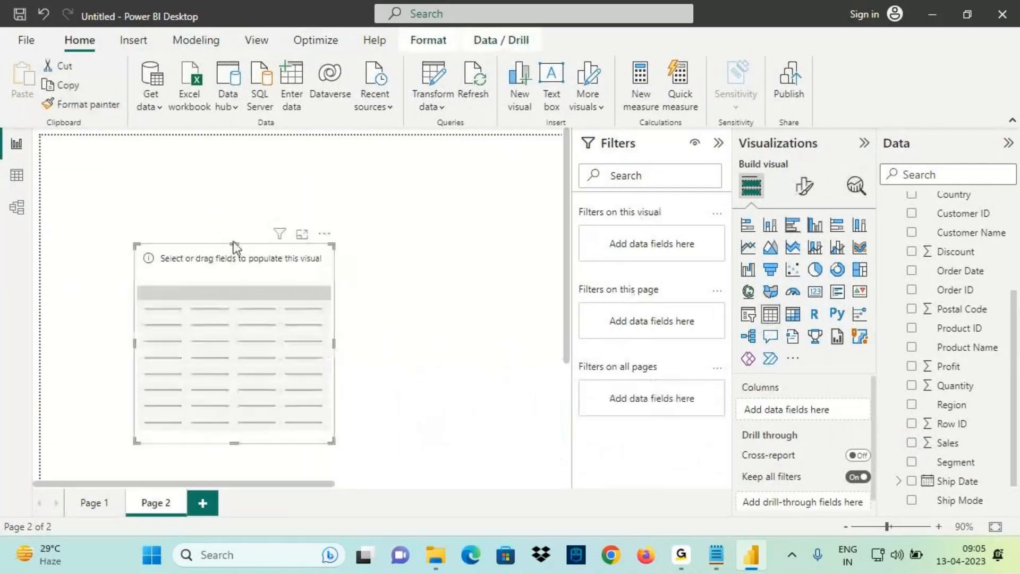
left_click(238, 297)
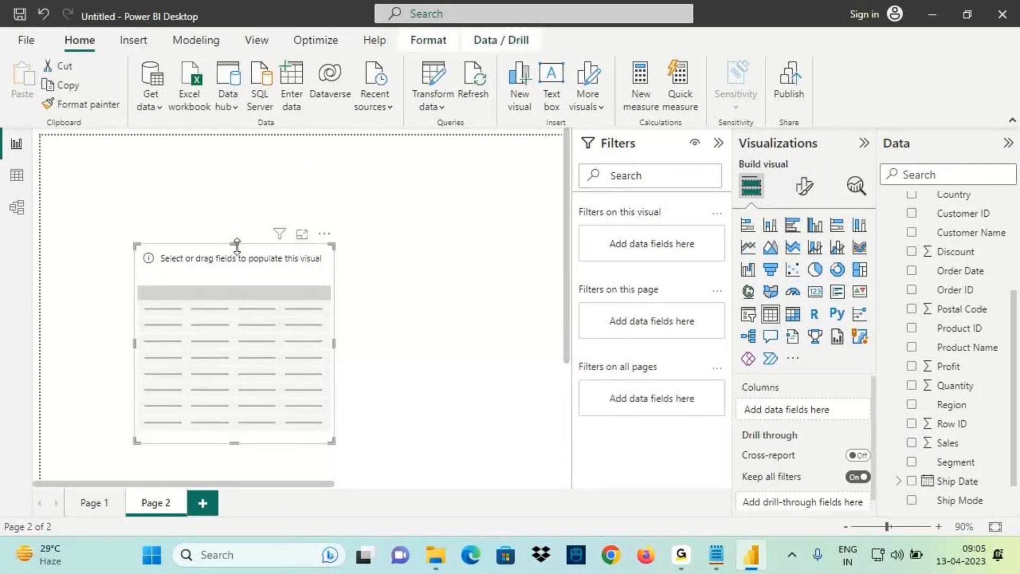
left_click_drag(237, 245, 237, 136)
scroll(946, 319, "up", 5)
left_click_drag(946, 278, 393, 351)
left_click_drag(946, 260, 254, 248)
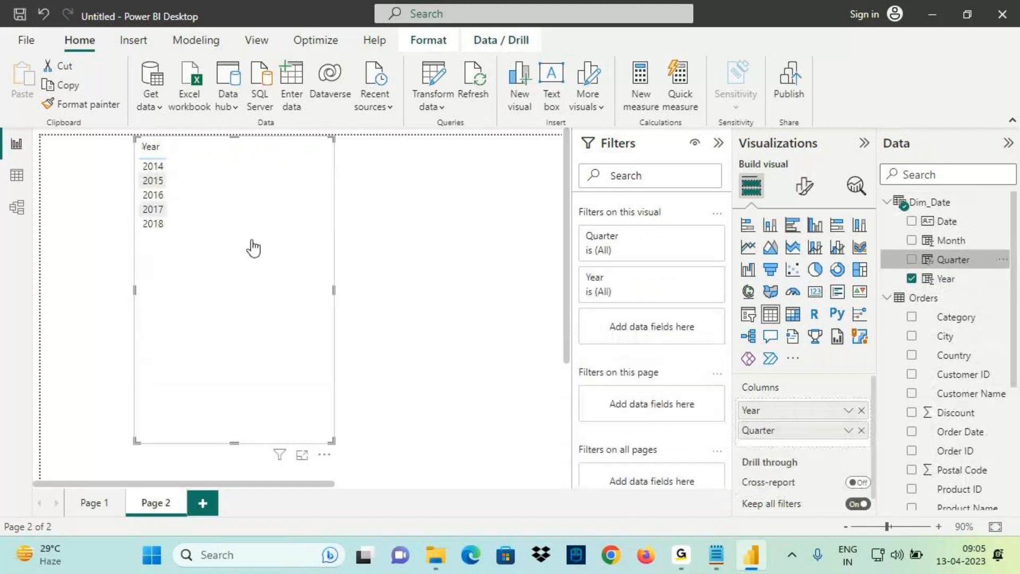
scroll(410, 263, "up", 3)
Examine the quarter rows of 2014 and 2015 in the table visual, marking them with temporary screen annotations
key("ctrl+2")
mouse_move(113, 183)
left_mouse_down()
mouse_move(155, 235)
mouse_move(220, 257)
left_mouse_up()
left_click_drag(150, 191, 211, 188)
left_click_drag(156, 213, 207, 213)
left_click_drag(155, 230, 198, 228)
left_click_drag(157, 251, 223, 246)
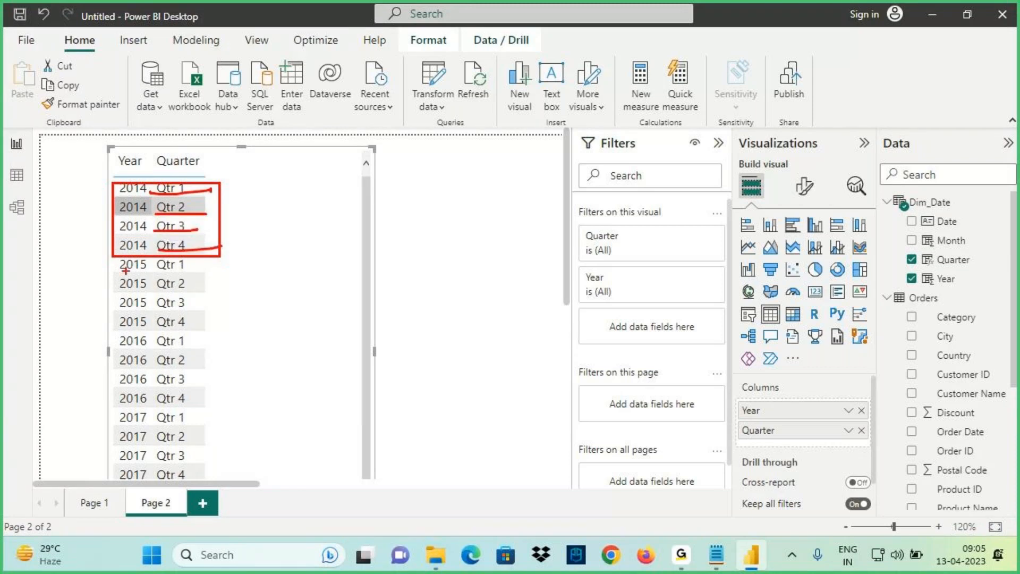
left_click_drag(111, 257, 202, 330)
left_click_drag(156, 274, 197, 271)
left_click_drag(156, 290, 193, 289)
left_click_drag(155, 308, 188, 305)
left_click_drag(146, 325, 199, 323)
key("Escape")
Add the Dim_Date Month field to the table visual after Quarter
left_click_drag(955, 246, 321, 242)
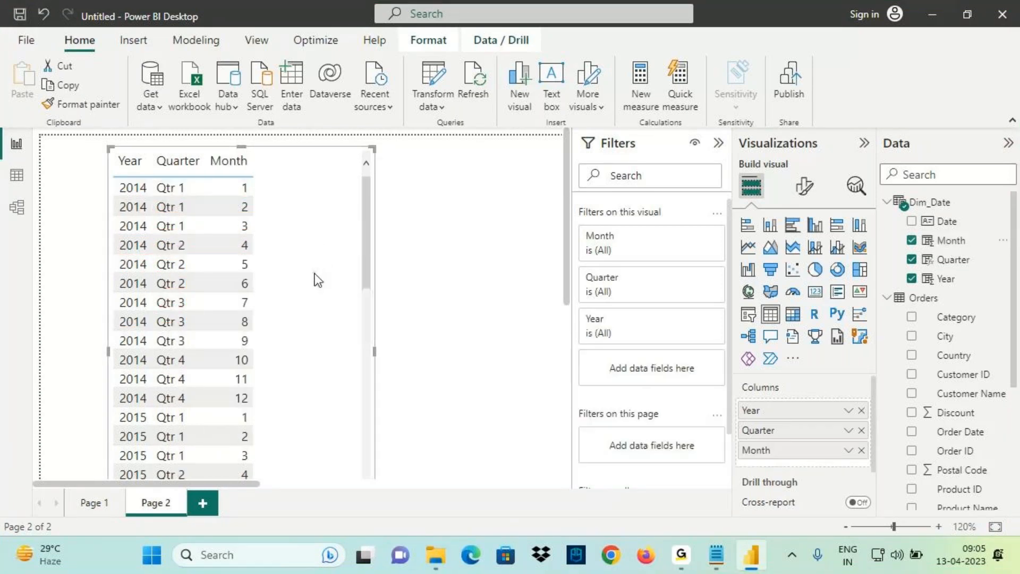
Examine the month numbers of 2014's first two quarters and the Month heading, marking them with temporary screen annotations
key("ctrl+2")
left_click_drag(117, 182, 270, 238)
mouse_move(227, 201)
left_mouse_down()
mouse_move(258, 191)
mouse_move(274, 228)
left_mouse_up()
left_click_drag(119, 238, 270, 290)
mouse_move(236, 258)
left_mouse_down()
mouse_move(266, 247)
mouse_move(268, 287)
left_mouse_up()
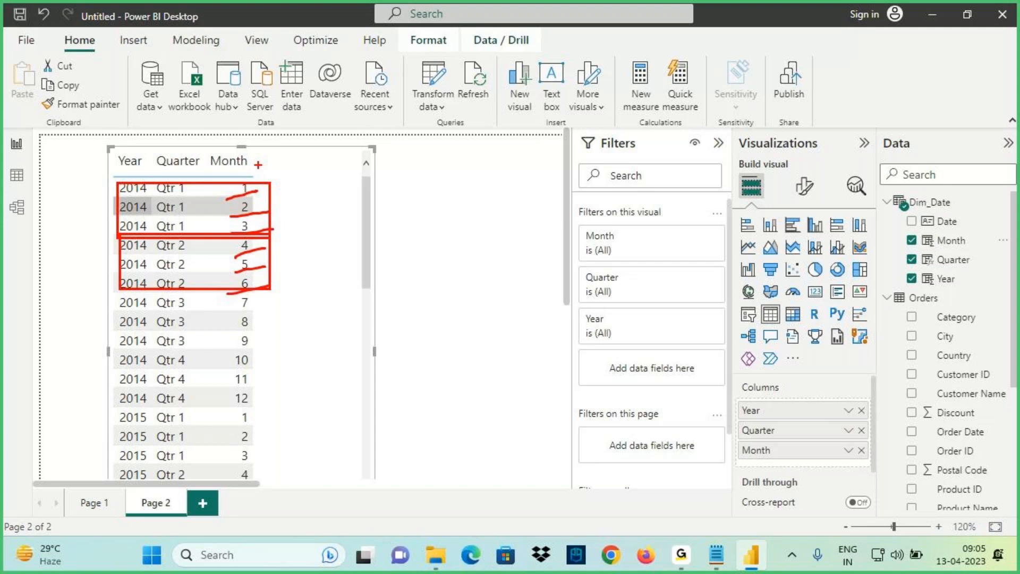
mouse_move(235, 98)
left_mouse_down()
mouse_move(231, 159)
mouse_move(263, 133)
left_mouse_up()
mouse_move(204, 175)
left_mouse_down()
mouse_move(250, 179)
mouse_move(203, 159)
mouse_move(301, 159)
mouse_move(280, 183)
left_mouse_up()
mouse_move(313, 144)
left_mouse_down()
mouse_move(317, 162)
mouse_move(356, 148)
mouse_move(371, 120)
mouse_move(394, 135)
left_mouse_up()
left_click_drag(351, 171, 410, 142)
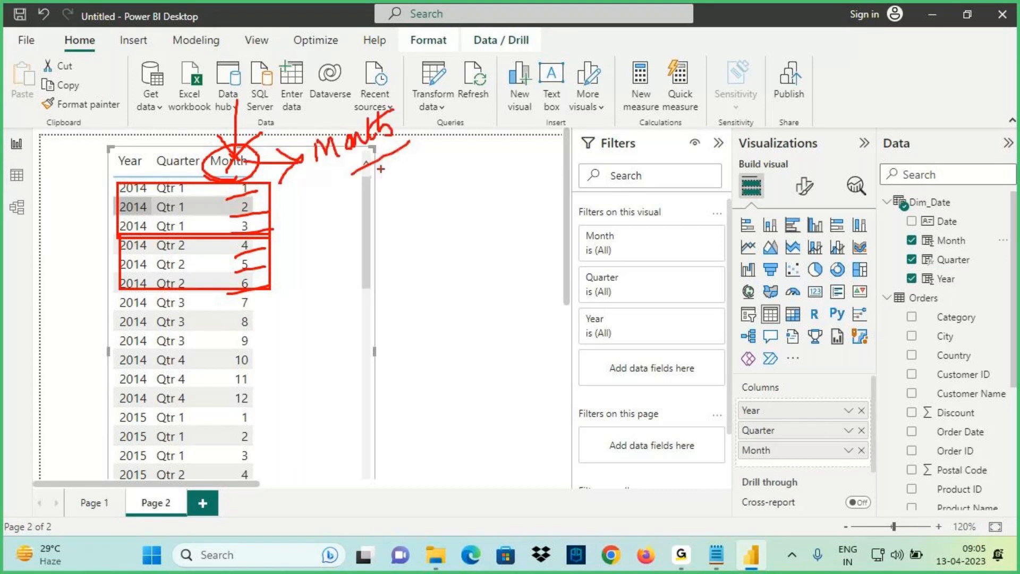
key("Escape")
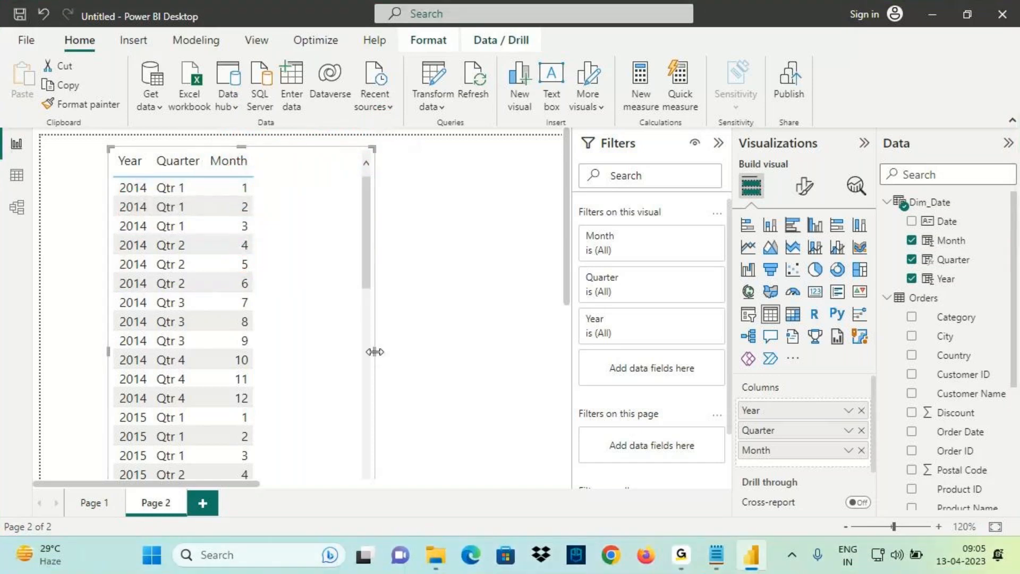
Widen the table visual and return to the data view of Dim_Date
left_click_drag(375, 352, 474, 351)
left_click(16, 176)
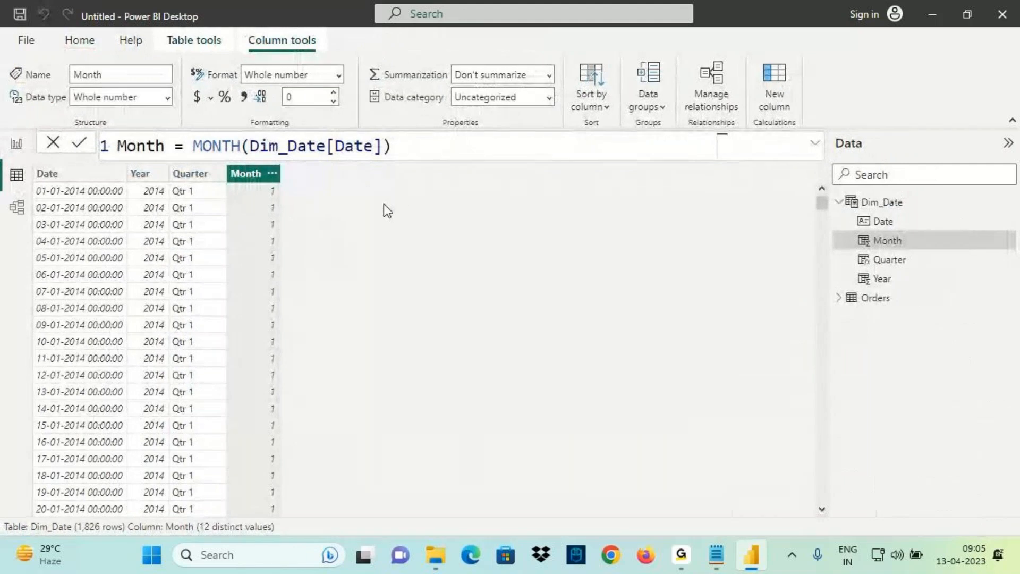
Switch to the Notepad notes, read the Fiscal Year and FORMAT function entries, and return to Power BI Desktop
left_click(717, 554)
scroll(84, 312, "down", 3)
left_click_drag(20, 231, 92, 230)
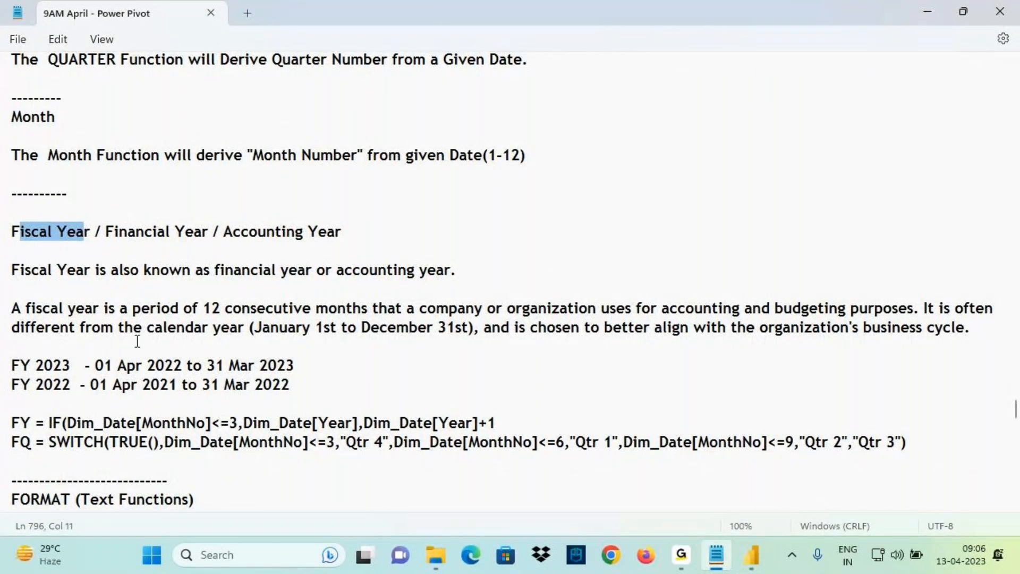
scroll(130, 362, "down", 2)
left_click_drag(12, 309, 460, 307)
left_click_drag(20, 328, 327, 328)
scroll(255, 277, "down", 1)
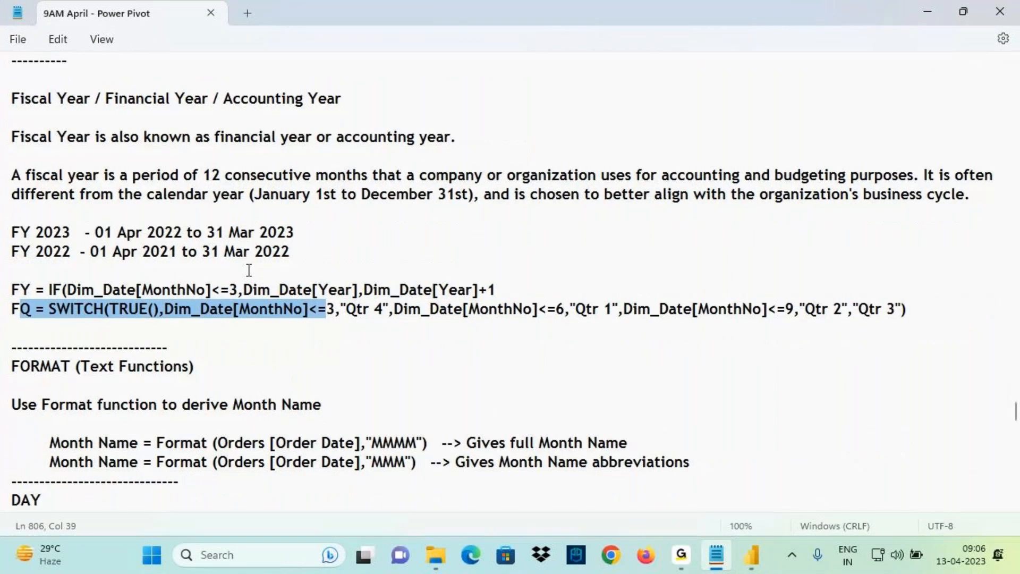
scroll(248, 270, "down", 3)
left_click_drag(12, 212, 80, 212)
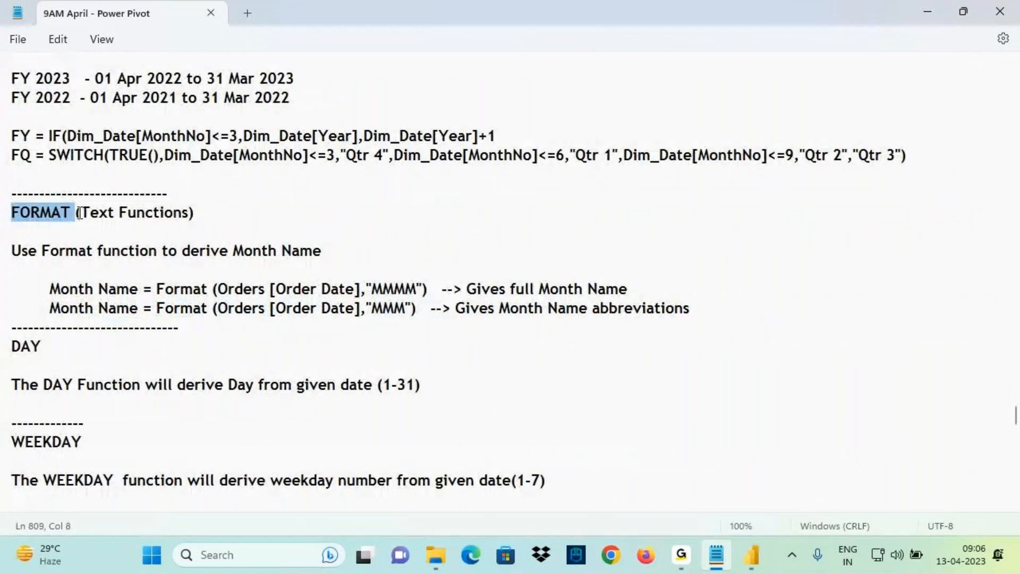
left_click(70, 227)
left_click_drag(11, 212, 67, 213)
left_click(751, 555)
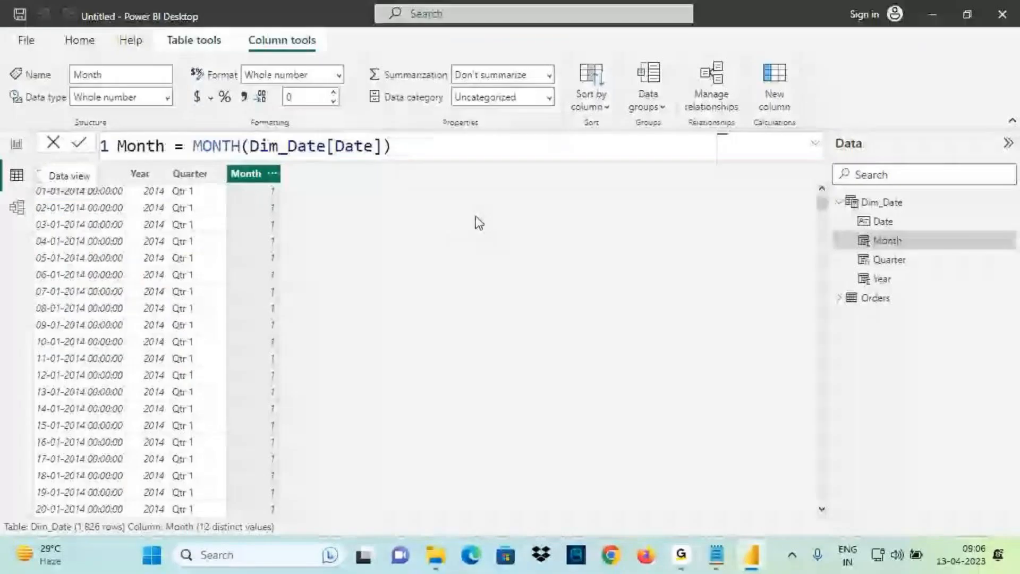
Add a calculated column to Dim_Date with the formula MonthName = FORMAT(Dim_Date[Date],"MMM")
left_click(877, 203)
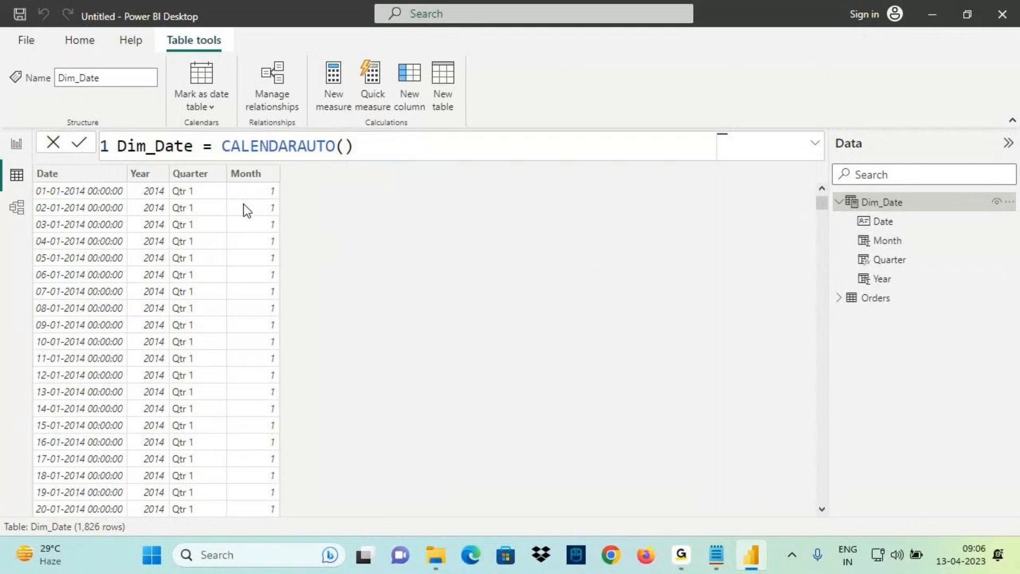
left_click(414, 89)
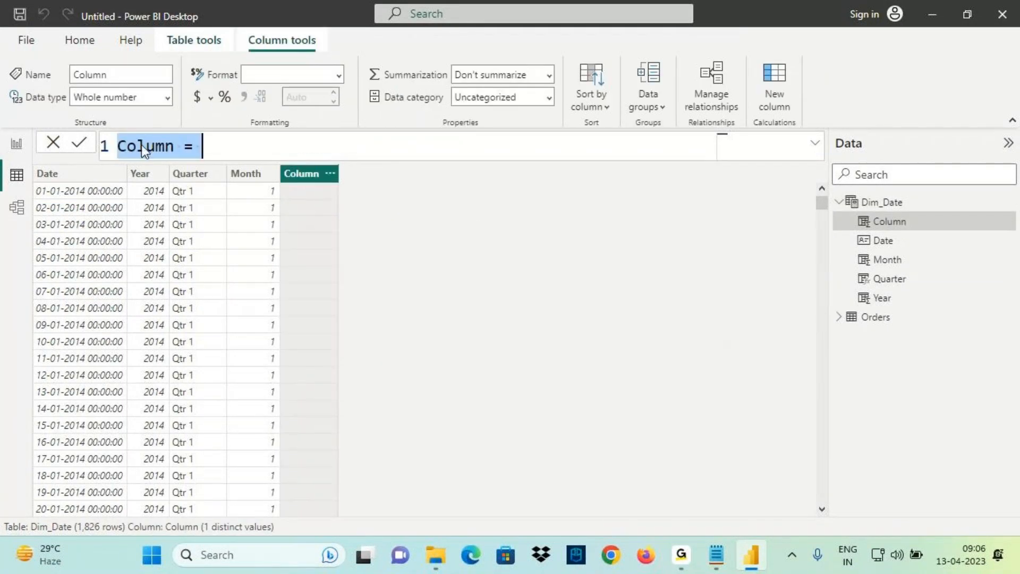
double_click(142, 145)
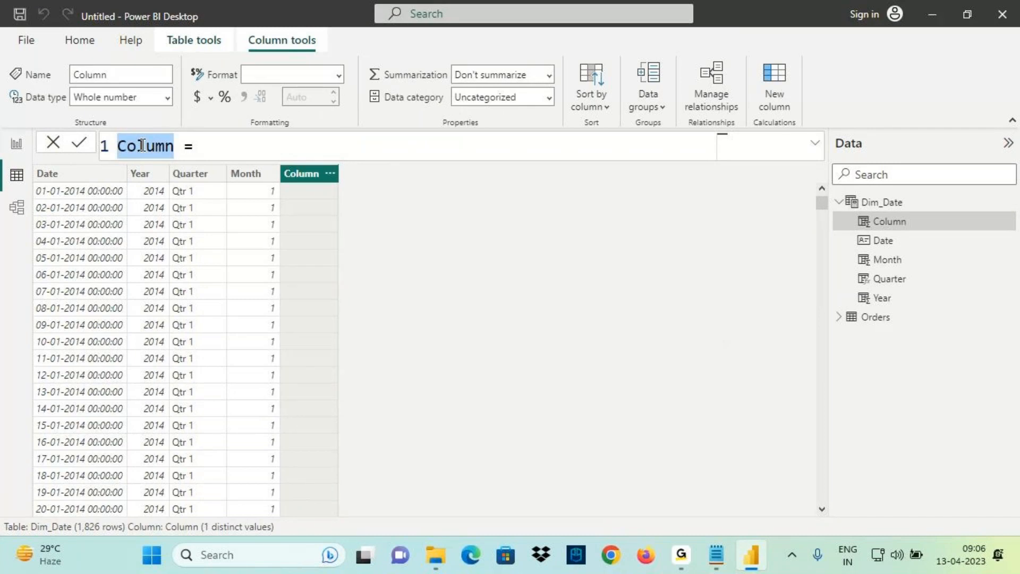
type("MonthName")
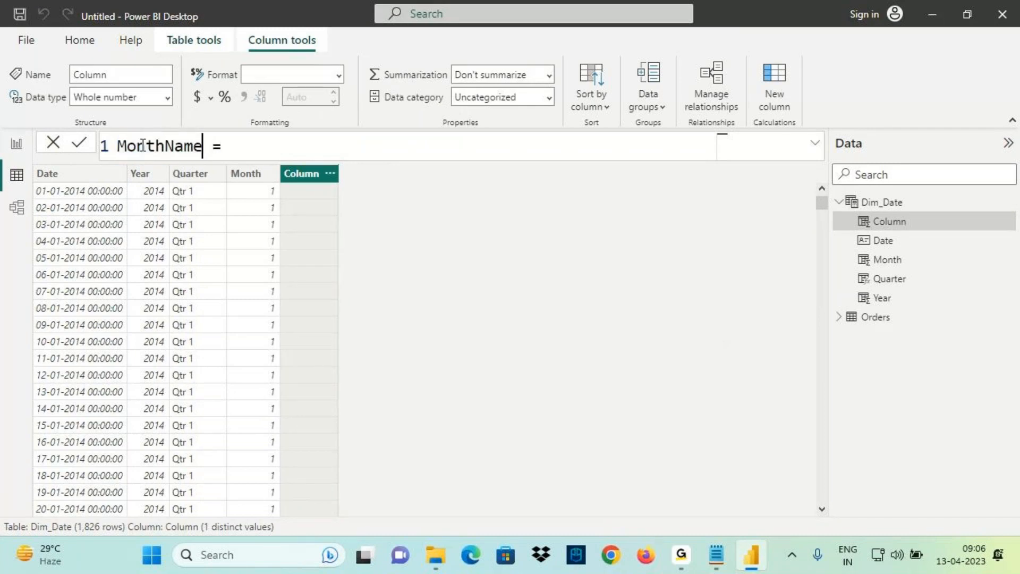
left_click(242, 150)
type("format")
key("Tab")
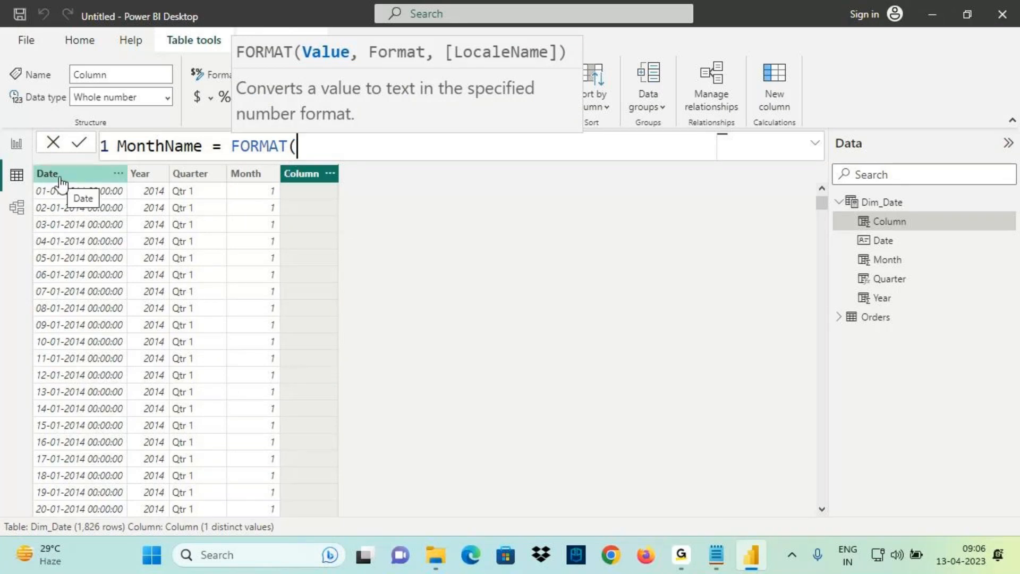
double_click(304, 55)
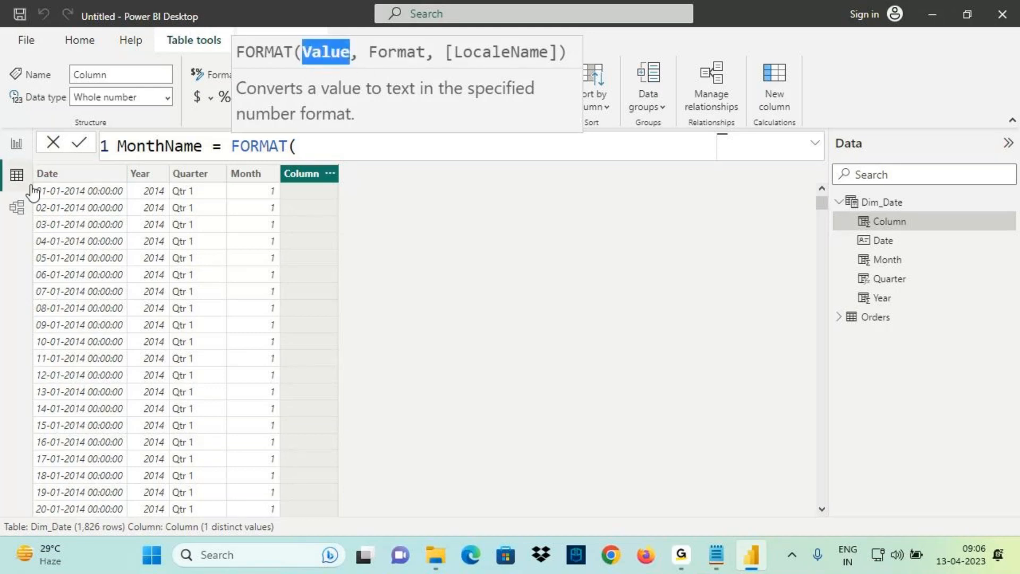
left_click(298, 146)
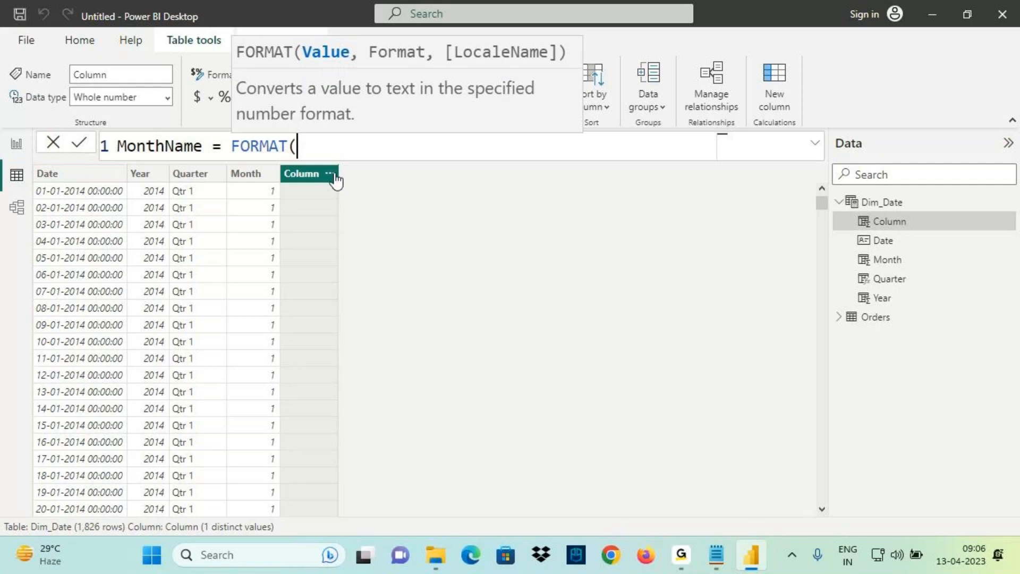
type("DATE(")
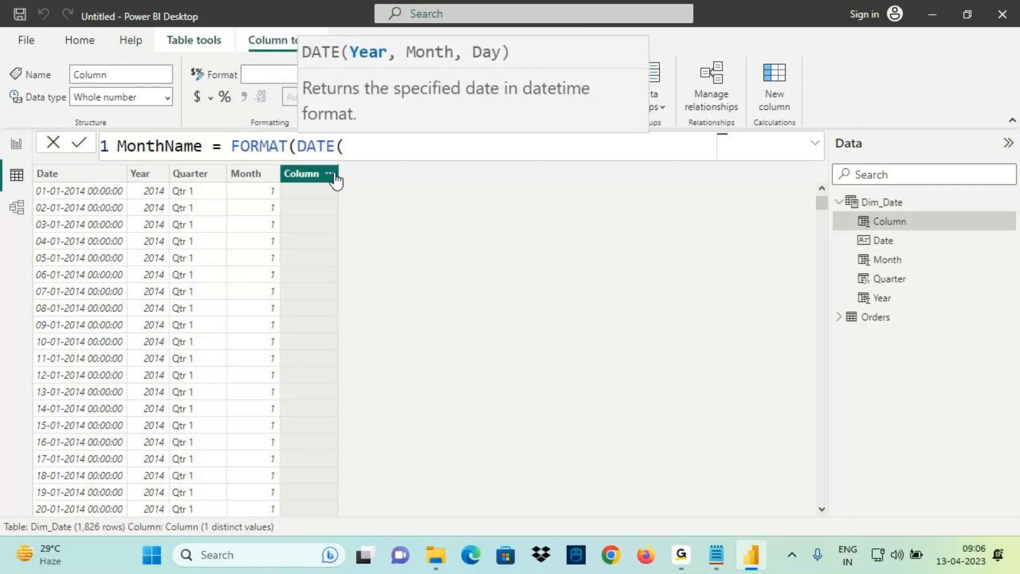
key("BackSpace")
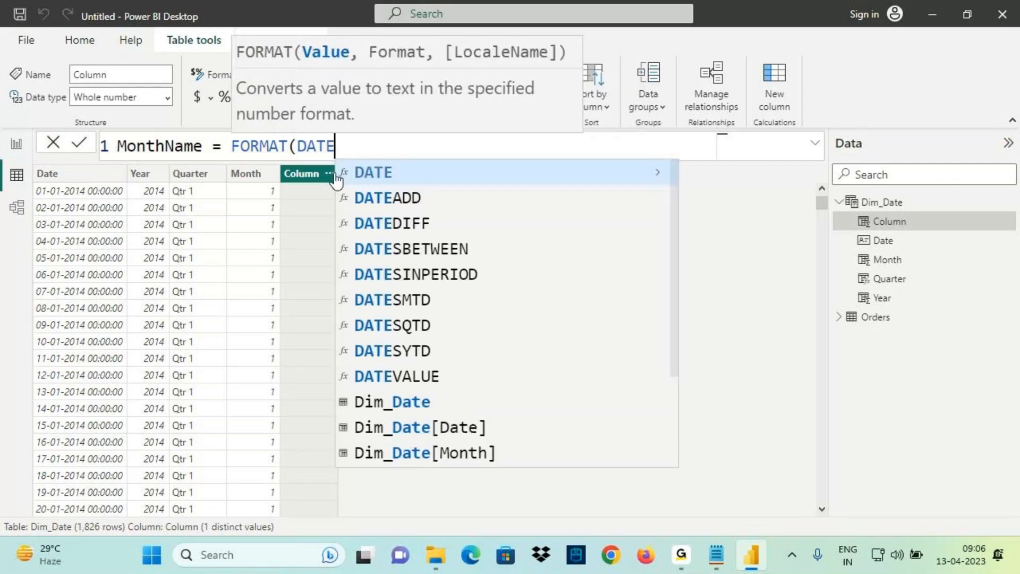
double_click(424, 416)
type(",")
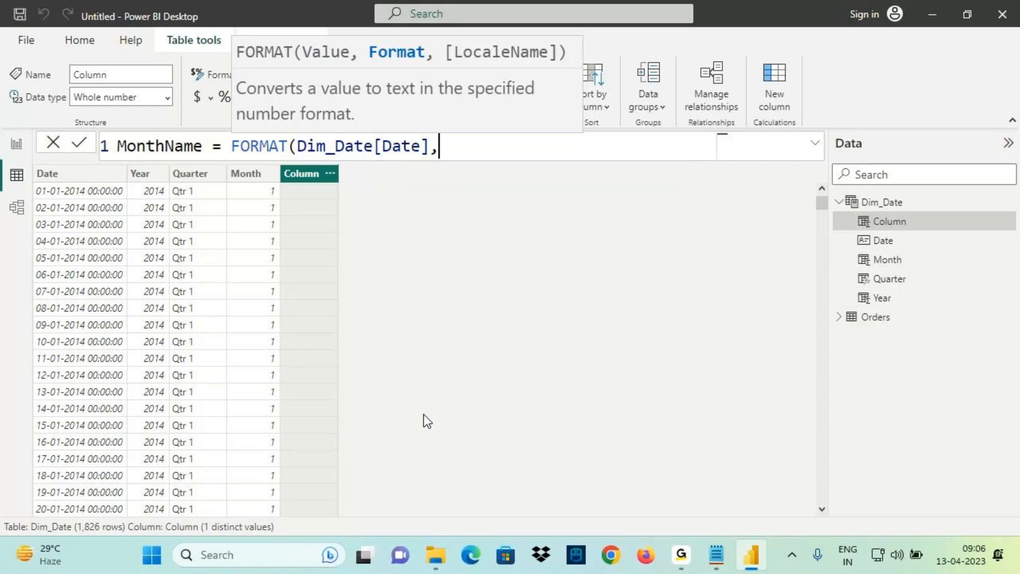
type("\"MMM\")")
key("Return")
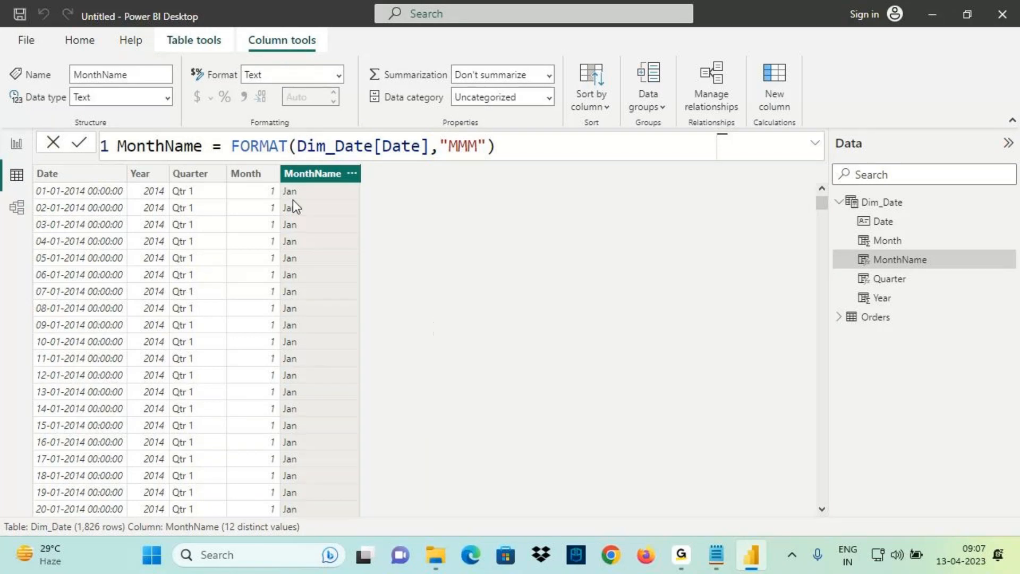
Check the distinct MonthName values, and change the column formula to MonthName = FORMAT(Dim_Date[Date],"MMMM") for full month names
left_click(351, 174)
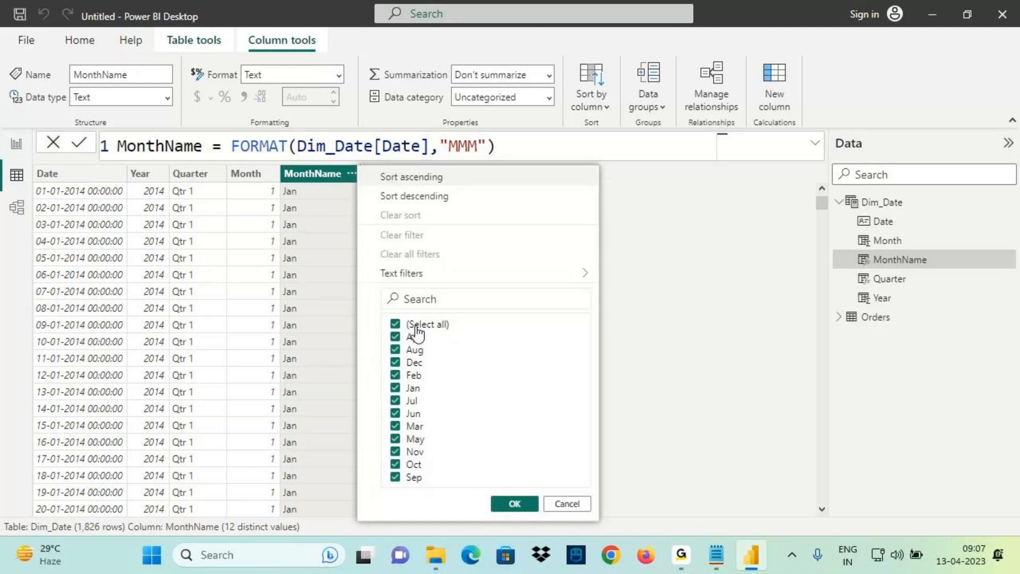
left_click(557, 505)
type("M")
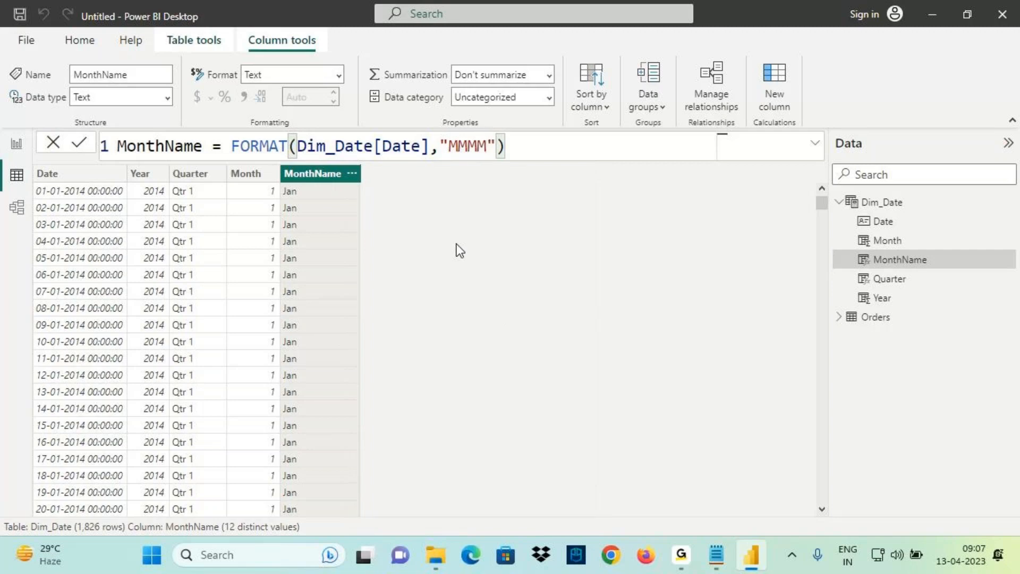
key("Return")
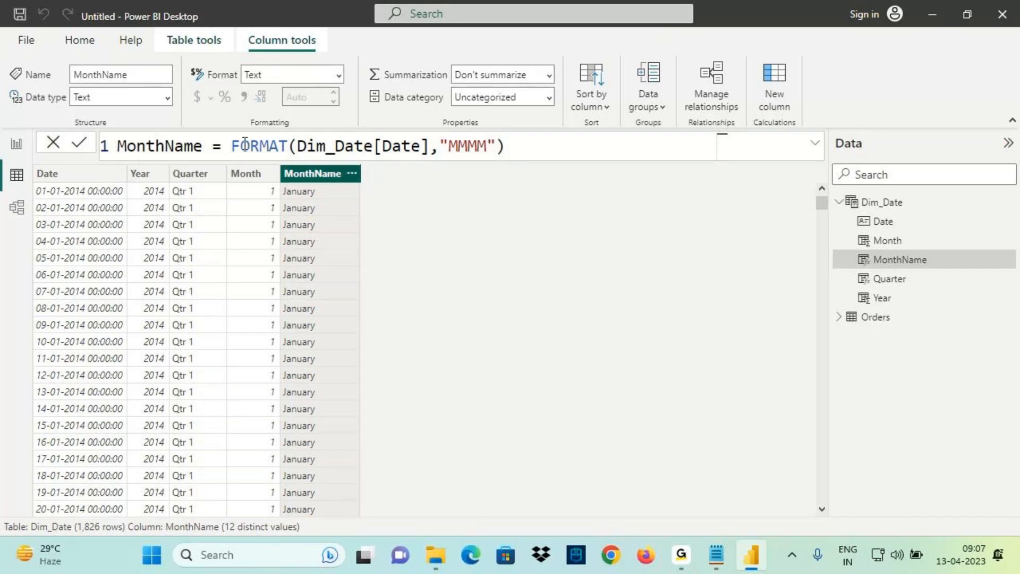
Replace the Month field with MonthName in the Page 2 table visual
left_click_drag(240, 146, 540, 141)
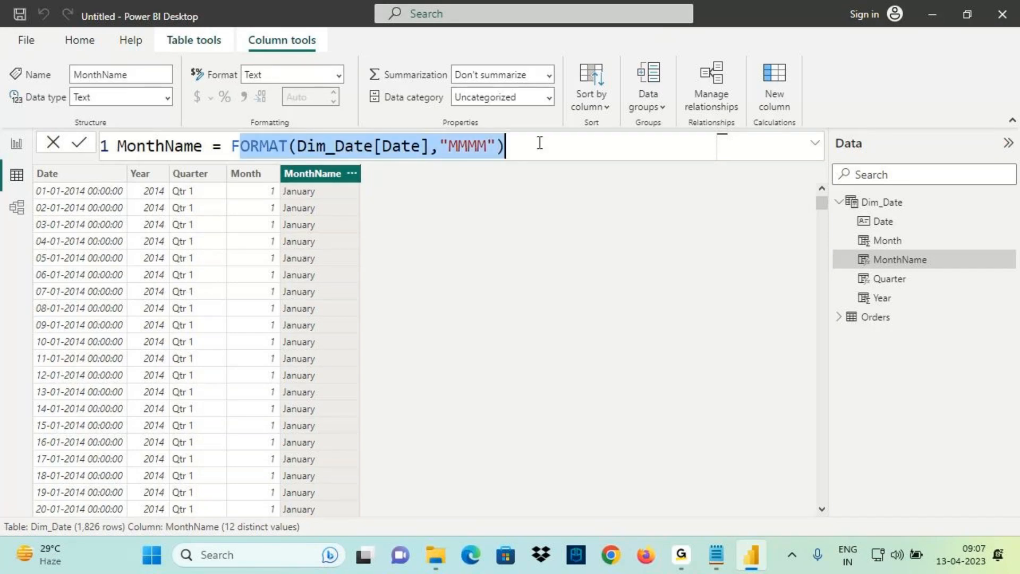
left_click(17, 147)
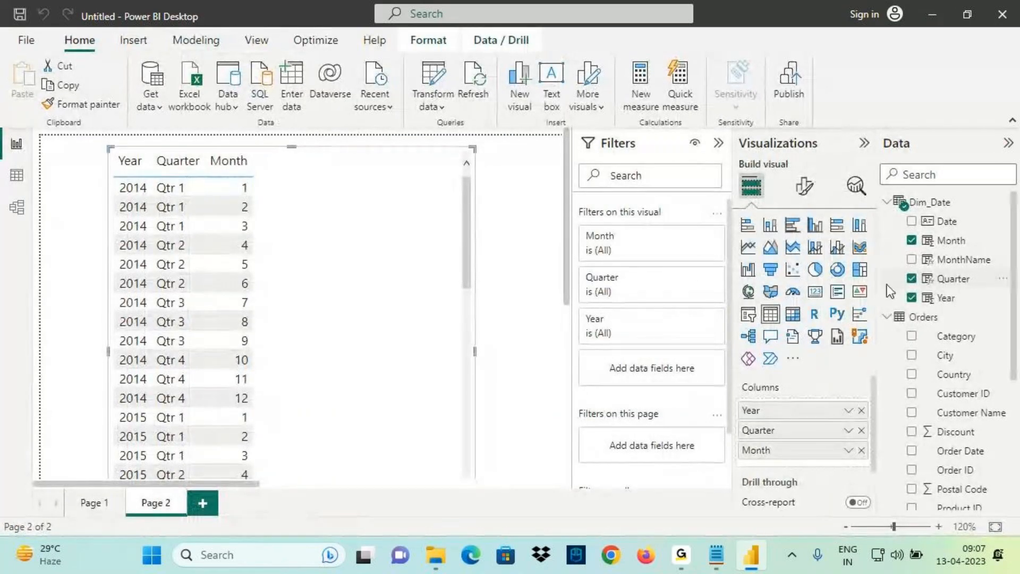
left_click(862, 450)
left_click_drag(962, 260, 342, 263)
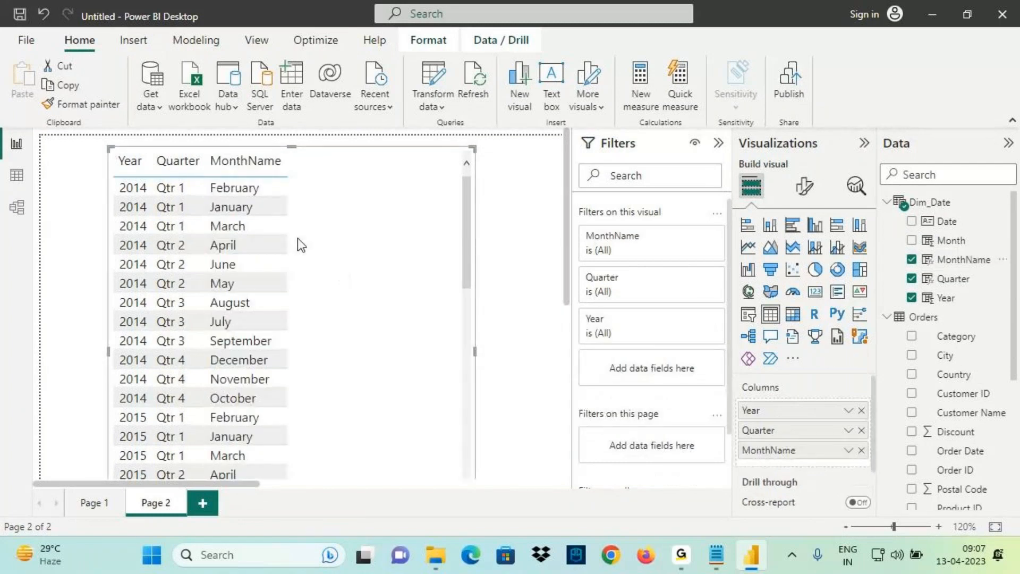
Examine the order in which the MonthName values are listed within each quarter of the table visual
key("ctrl+2")
left_click_drag(109, 176, 312, 238)
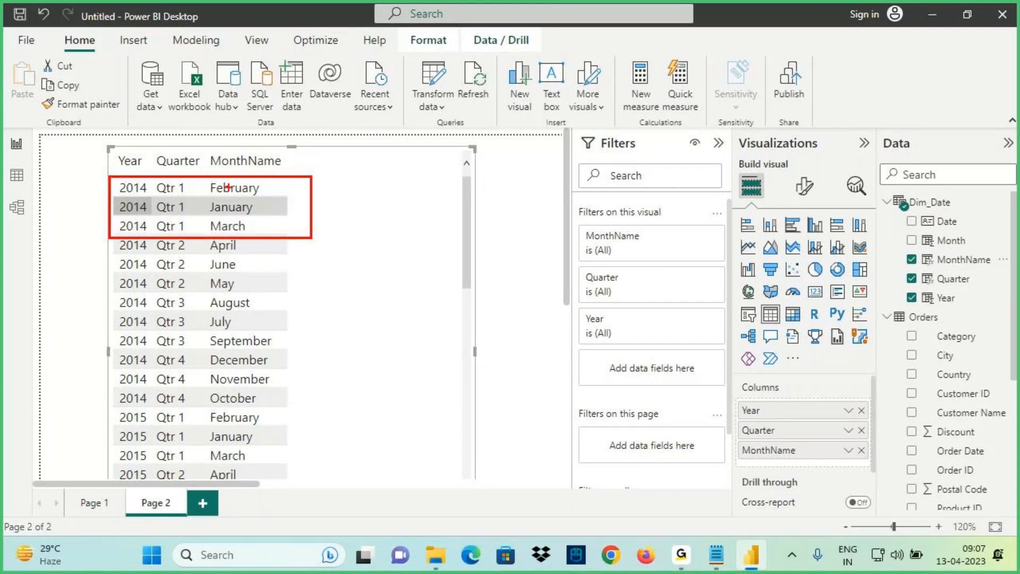
left_click_drag(264, 185, 209, 180)
mouse_move(205, 228)
left_mouse_down()
mouse_move(266, 180)
mouse_move(275, 194)
left_mouse_up()
mouse_move(164, 196)
left_mouse_down()
mouse_move(201, 196)
mouse_move(200, 215)
left_mouse_up()
mouse_move(219, 216)
left_mouse_down()
mouse_move(257, 215)
mouse_move(255, 235)
left_mouse_up()
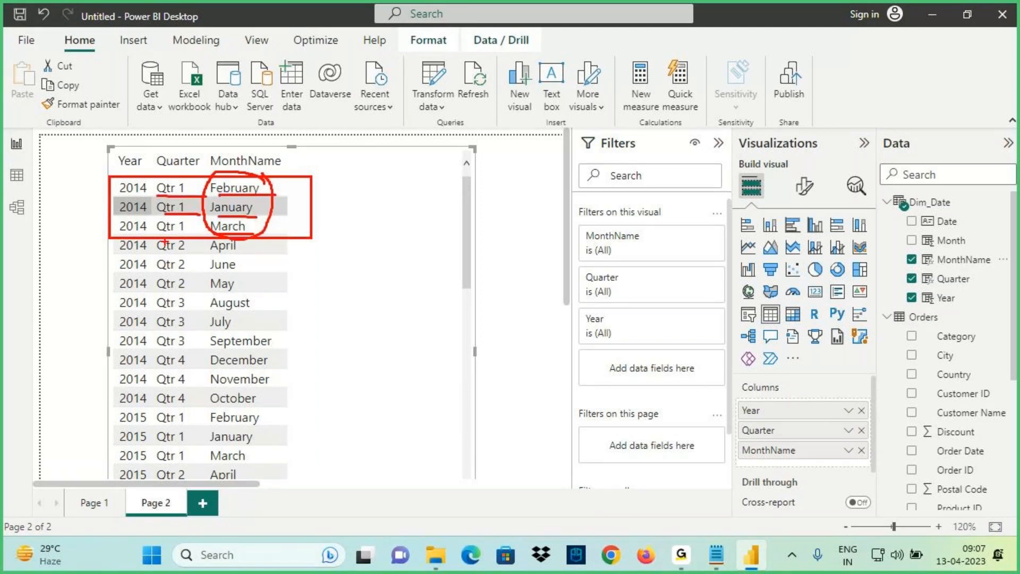
left_click_drag(108, 241, 300, 294)
left_click_drag(205, 250, 250, 249)
mouse_move(205, 268)
left_mouse_down()
mouse_move(258, 272)
mouse_move(248, 291)
left_mouse_up()
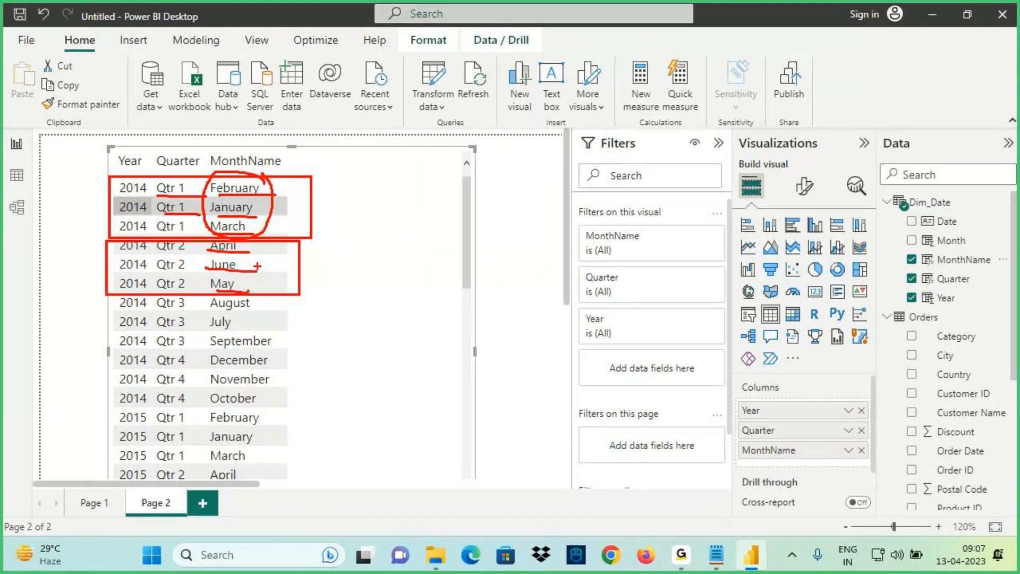
left_click_drag(258, 266, 257, 269)
left_click_drag(187, 184, 184, 170)
mouse_move(242, 186)
left_mouse_down()
mouse_move(214, 184)
mouse_move(263, 180)
mouse_move(240, 182)
mouse_move(241, 214)
left_mouse_up()
left_click_drag(212, 230, 245, 230)
mouse_move(161, 252)
left_mouse_down()
mouse_move(236, 254)
mouse_move(222, 270)
left_mouse_up()
mouse_move(158, 310)
left_mouse_down()
mouse_move(201, 310)
mouse_move(198, 329)
left_mouse_up()
mouse_move(255, 301)
left_mouse_down()
mouse_move(237, 298)
mouse_move(257, 310)
left_mouse_up()
left_click_drag(203, 330, 269, 330)
left_click_drag(343, 144, 195, 376)
left_click_drag(159, 170, 356, 388)
key("Escape")
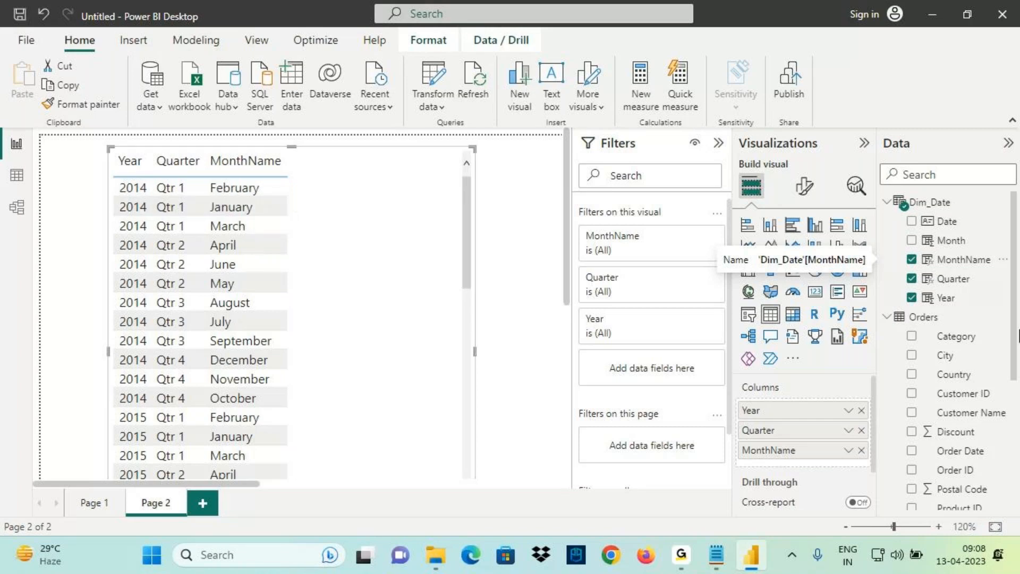
Add the Sales field from Orders to the table visual, and check the MonthName column in the data view
scroll(948, 468, "down", 5)
left_click_drag(949, 480, 235, 219)
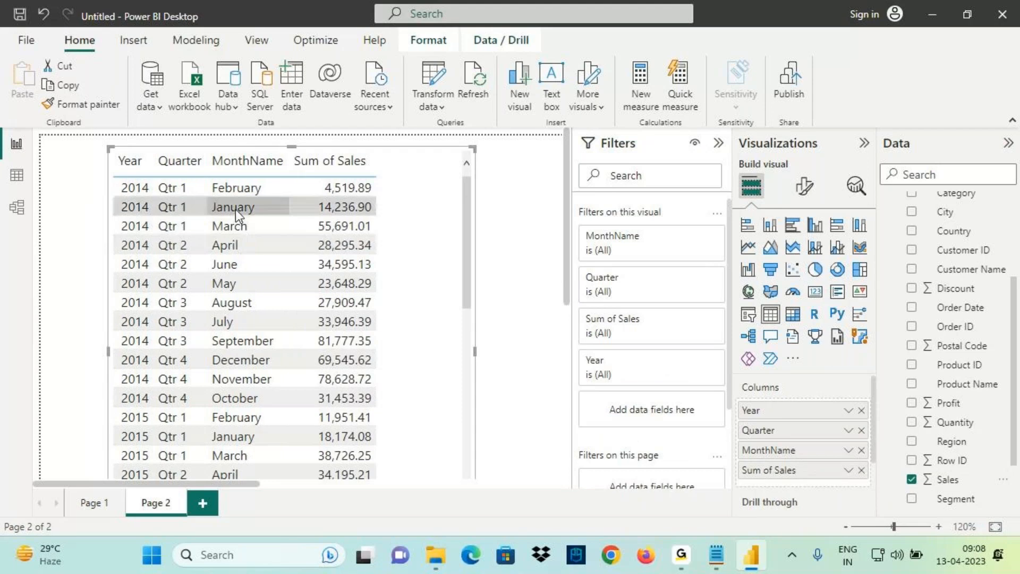
left_click(15, 175)
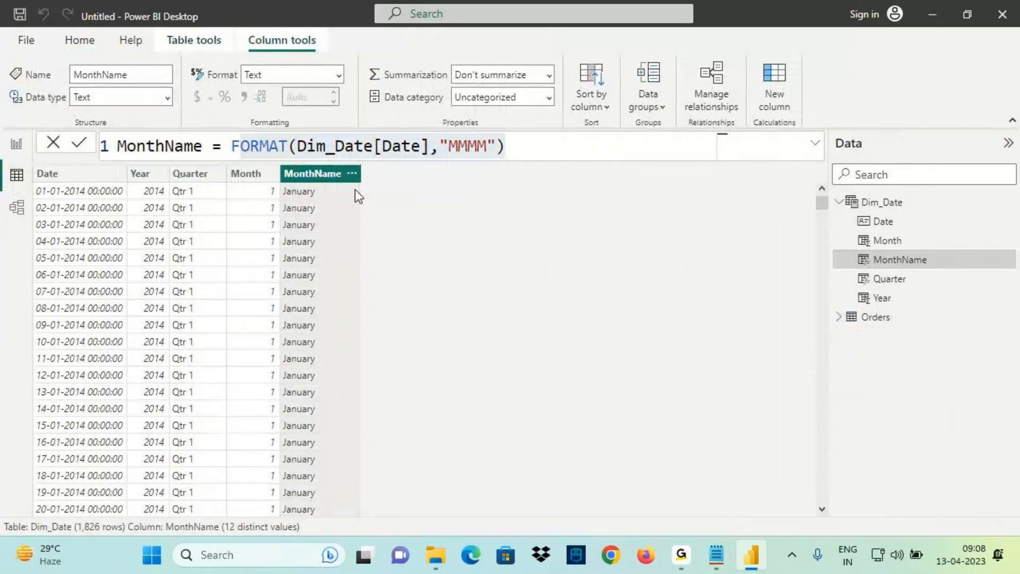
left_click_drag(864, 269, 933, 278)
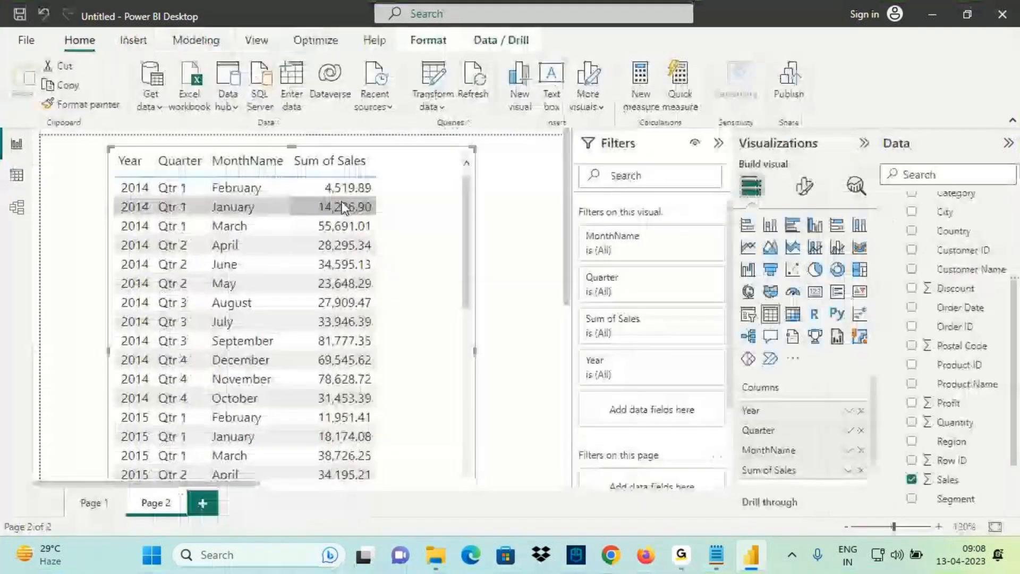
Look through the table visual's own Sort by options, and close them without changing the sort
left_click(465, 169)
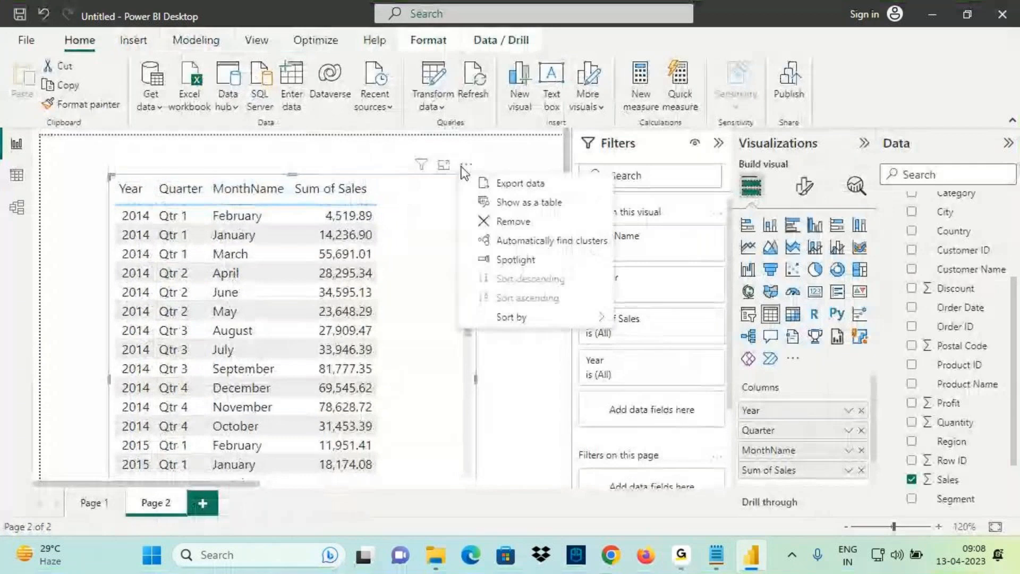
mouse_move(518, 317)
key("ctrl+2")
left_click_drag(649, 369, 680, 369)
key("Escape")
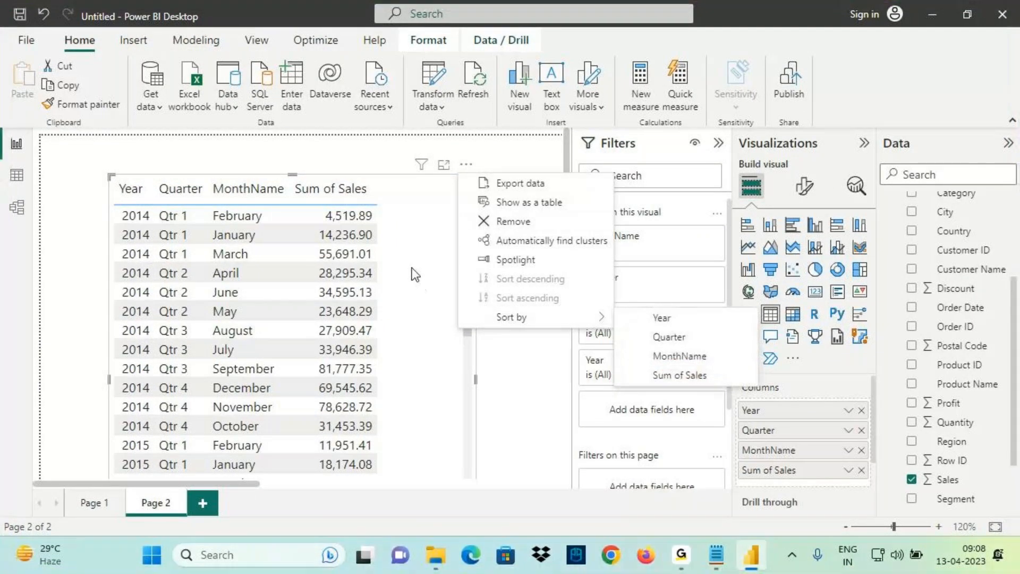
left_click(412, 270)
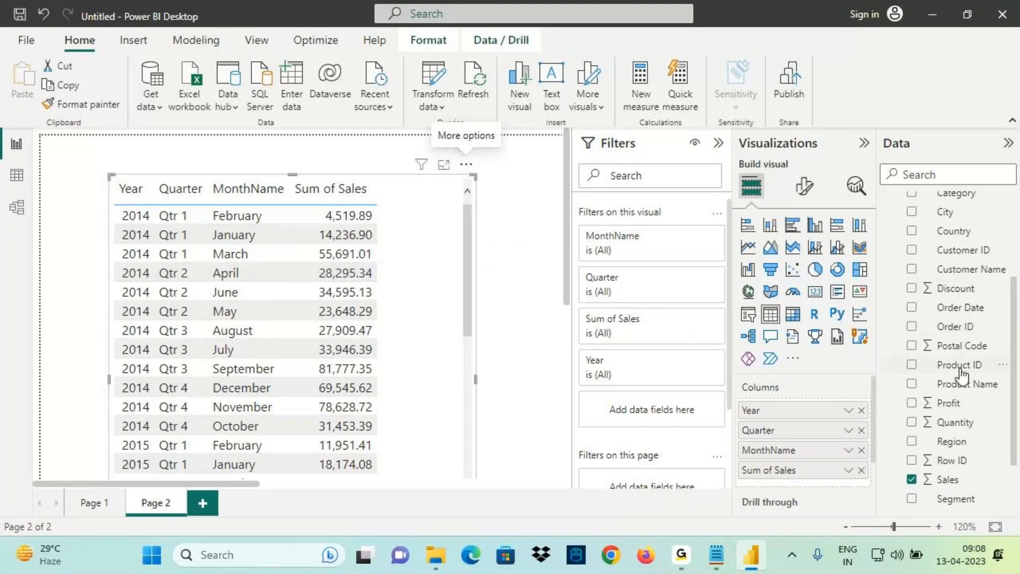
Select the MonthName column of Dim_Date and inspect its Sort by column setting
scroll(962, 404, "down", 3)
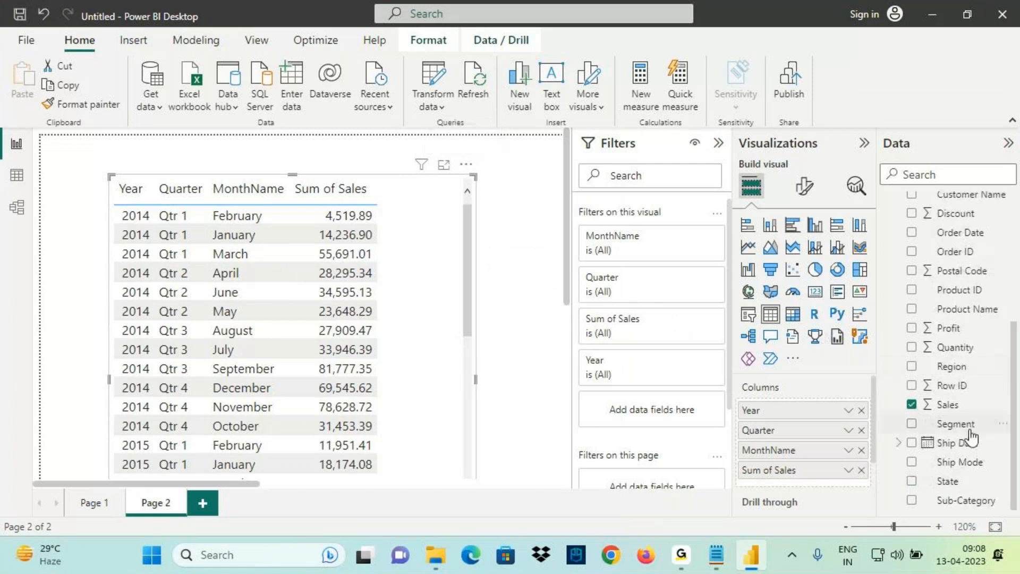
scroll(965, 457, "up", 5)
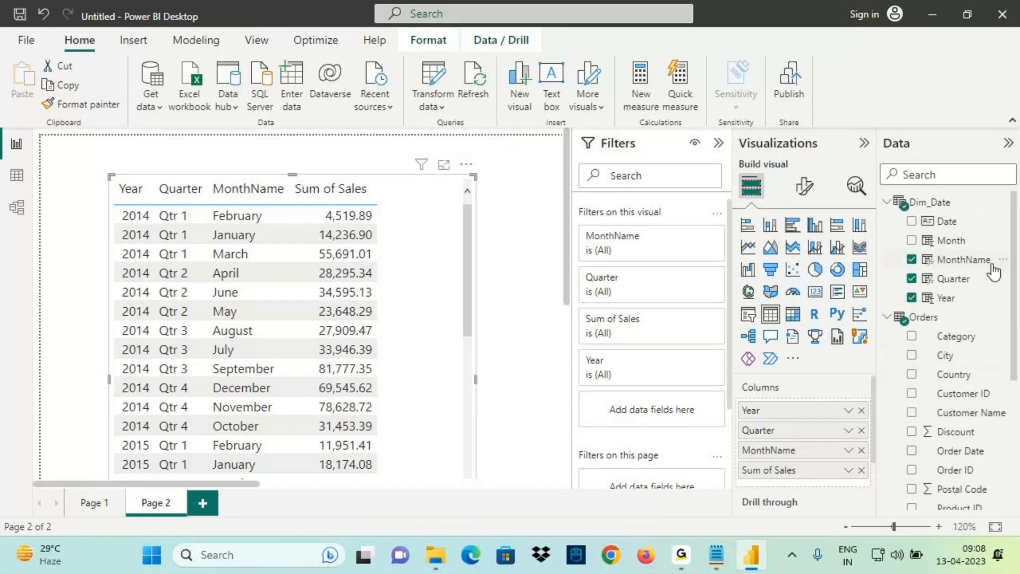
left_click(975, 260)
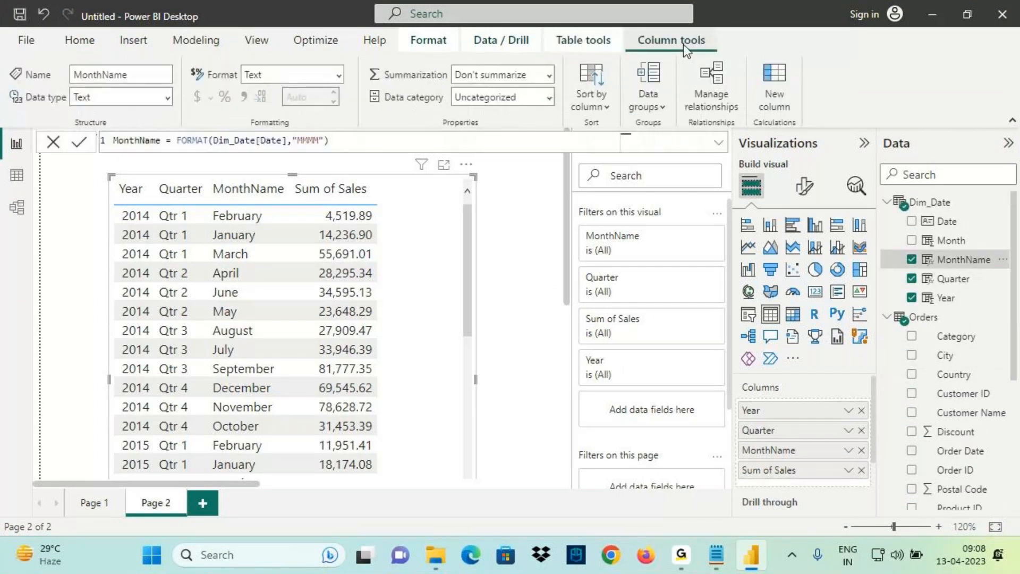
left_click(595, 108)
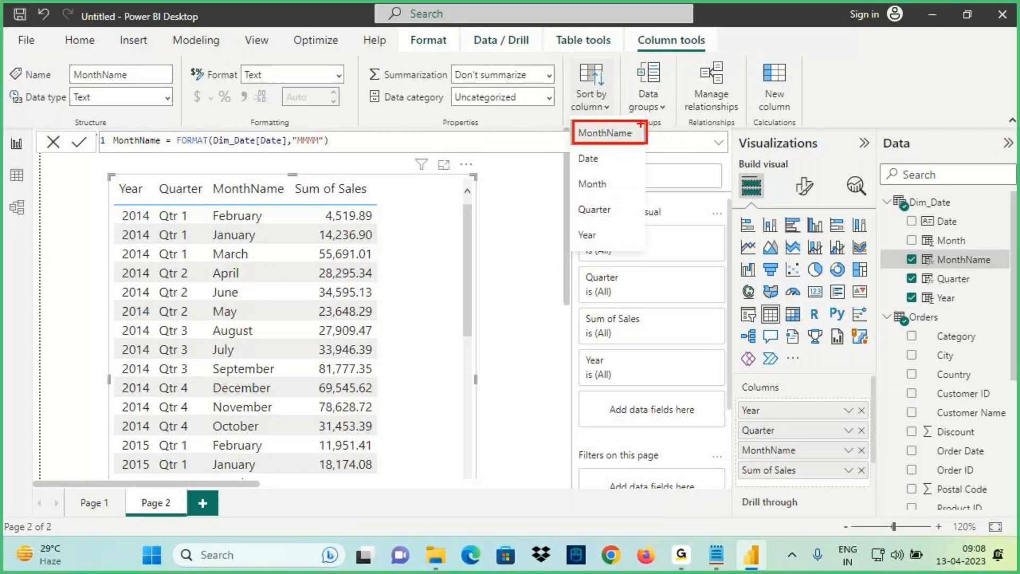
left_click_drag(642, 125, 675, 94)
key("Escape")
Open the Power BI Architecture document from the 0. Power BI Introduction folder, study its diagram, and return to Power BI Desktop
left_click(437, 557)
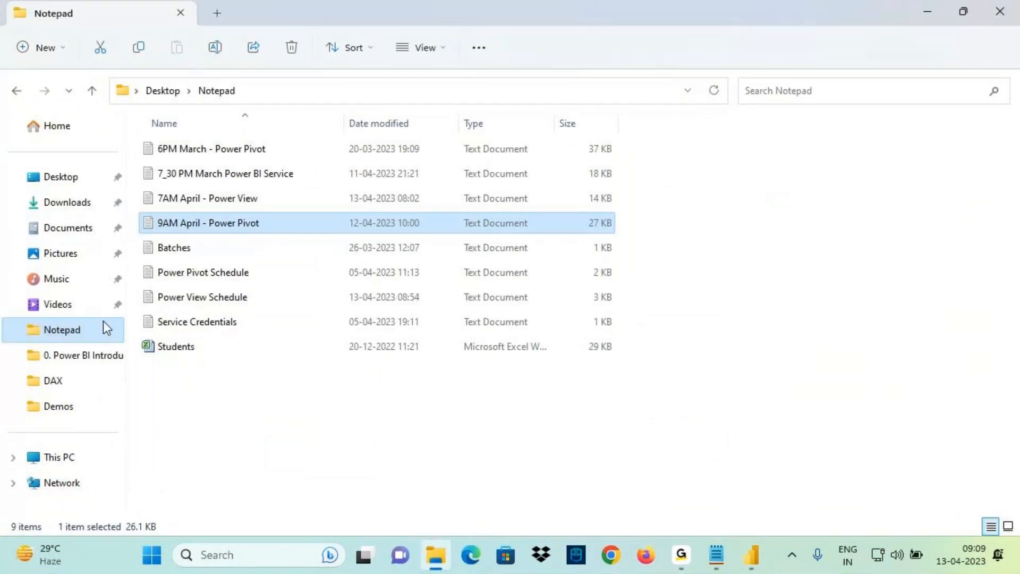
left_click(91, 356)
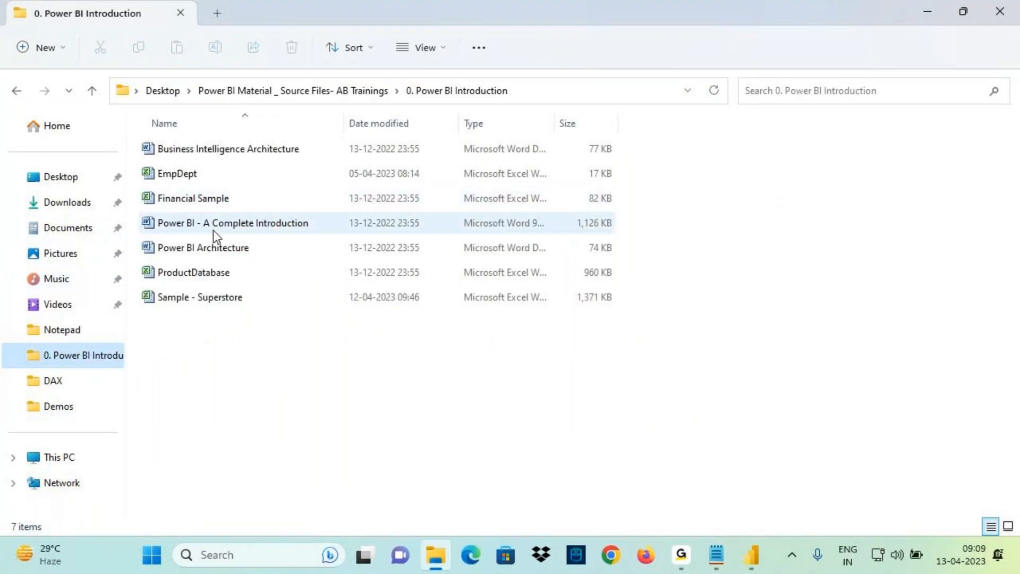
double_click(211, 250)
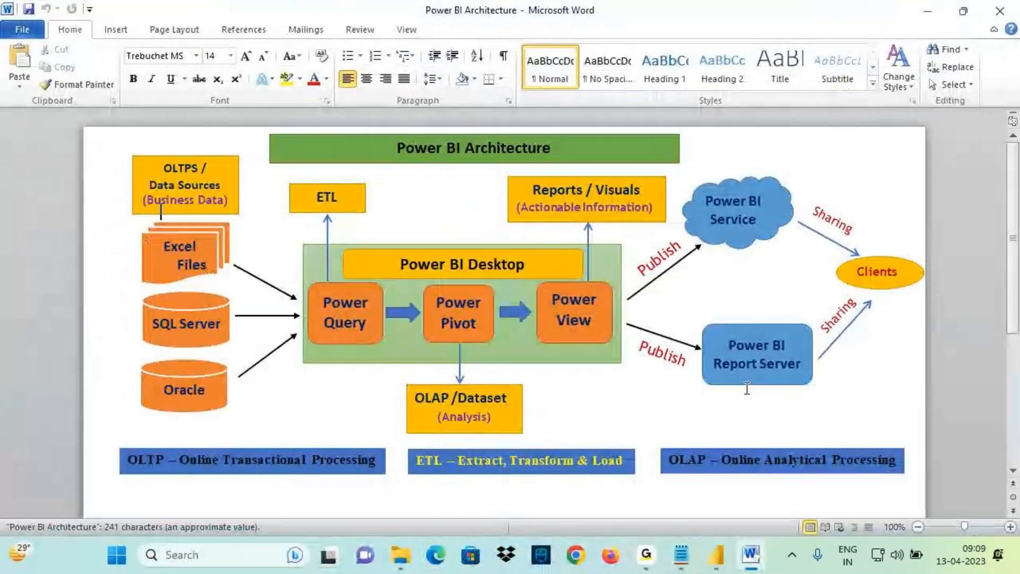
left_click(598, 321)
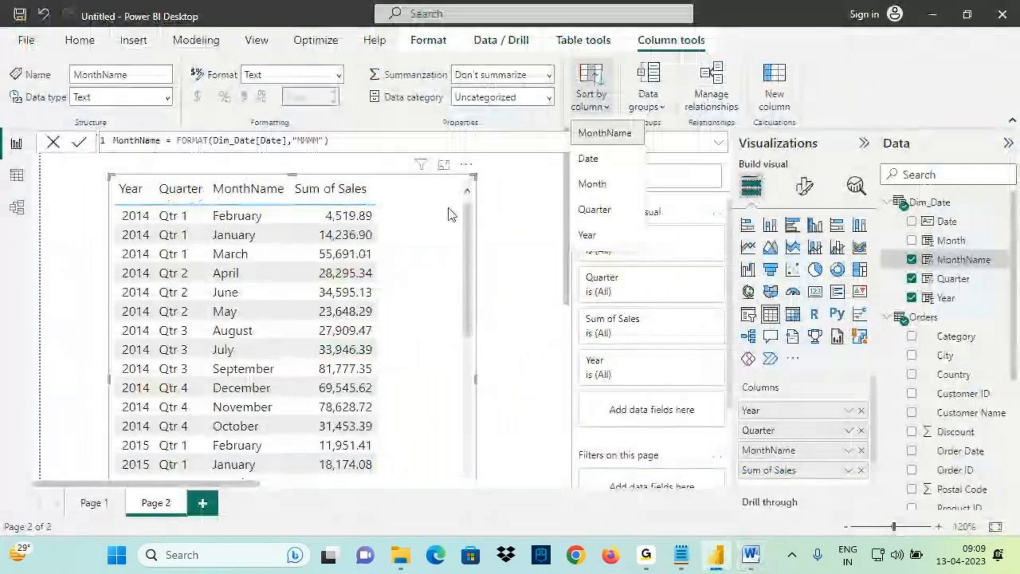
Compare the row order of the first-quarter months with calendar order in the table visual
left_click(1015, 290)
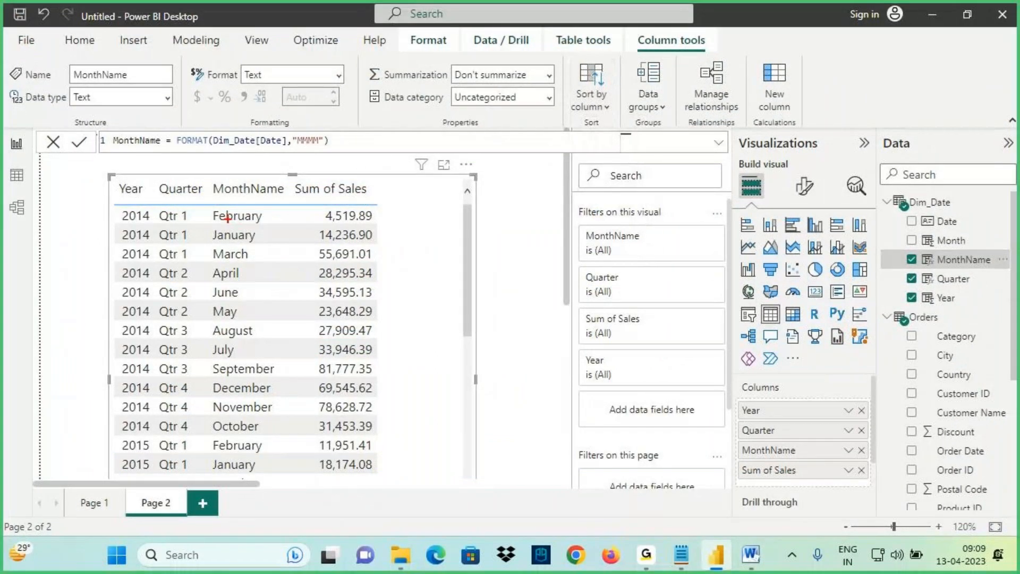
mouse_move(228, 206)
left_mouse_down()
mouse_move(250, 246)
mouse_move(271, 227)
left_mouse_up()
left_click_drag(269, 208, 303, 197)
mouse_move(268, 233)
left_mouse_down()
mouse_move(270, 244)
mouse_move(287, 229)
left_mouse_up()
left_click_drag(263, 270, 294, 260)
mouse_move(306, 219)
left_mouse_down()
mouse_move(281, 192)
mouse_move(243, 254)
mouse_move(307, 215)
left_mouse_up()
left_click_drag(928, 270, 986, 271)
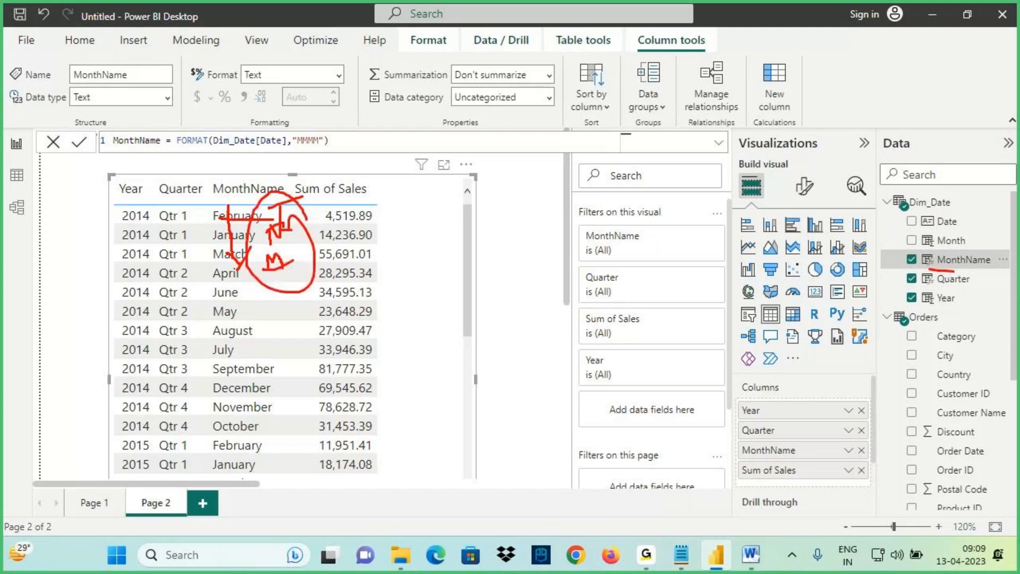
key("Escape")
Review the Sort by column choices for MonthName, comparing the text column MonthName with the Month column
left_click(652, 107)
left_click(591, 102)
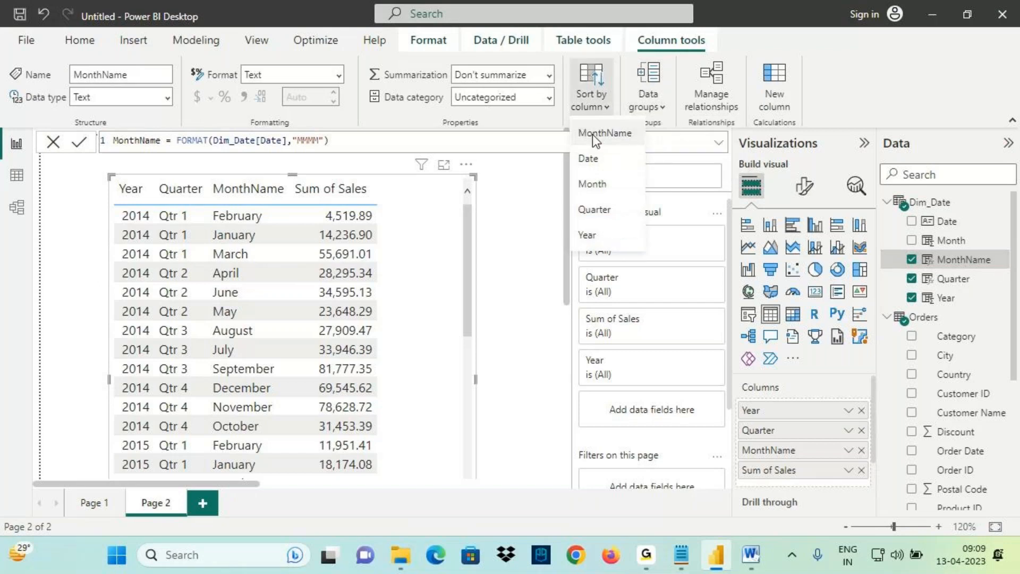
key("ctrl+2")
mouse_move(575, 138)
left_mouse_down()
mouse_move(587, 142)
mouse_move(574, 132)
left_mouse_up()
left_click_drag(651, 135, 694, 129)
left_click_drag(680, 125, 677, 146)
mouse_move(723, 112)
left_mouse_down()
mouse_move(724, 139)
mouse_move(736, 110)
mouse_move(737, 131)
mouse_move(750, 132)
left_mouse_up()
left_click_drag(757, 115, 780, 130)
left_click_drag(776, 110, 756, 132)
mouse_move(804, 106)
left_mouse_down()
mouse_move(805, 138)
mouse_move(867, 100)
left_mouse_up()
left_click_drag(247, 151, 253, 225)
mouse_move(227, 200)
left_mouse_down()
mouse_move(270, 223)
mouse_move(246, 239)
left_mouse_up()
mouse_move(936, 246)
left_mouse_down()
mouse_move(912, 274)
mouse_move(991, 225)
mouse_move(1012, 159)
mouse_move(503, 175)
mouse_move(579, 181)
mouse_move(575, 195)
mouse_move(627, 187)
mouse_move(584, 174)
left_mouse_up()
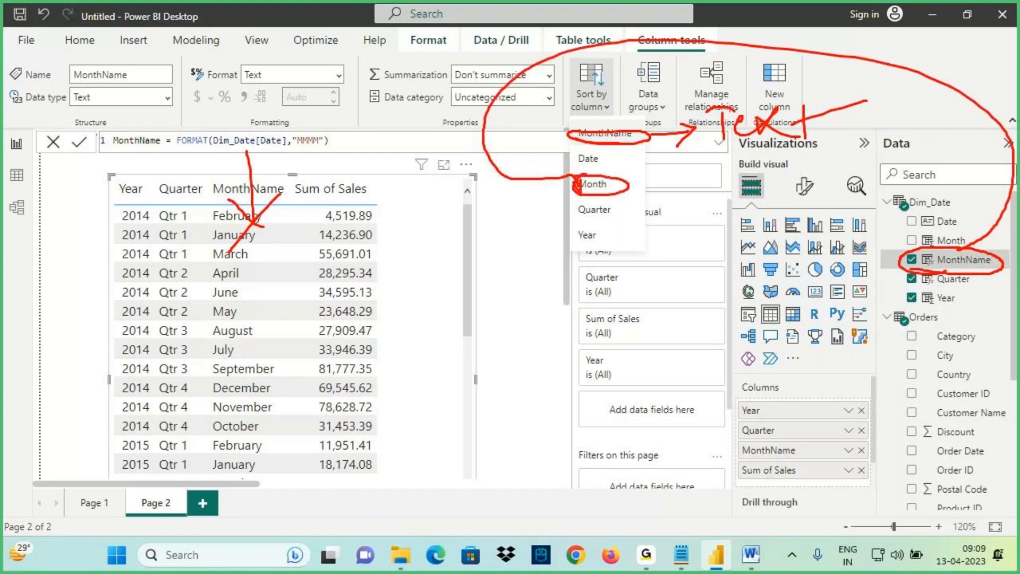
key("Escape")
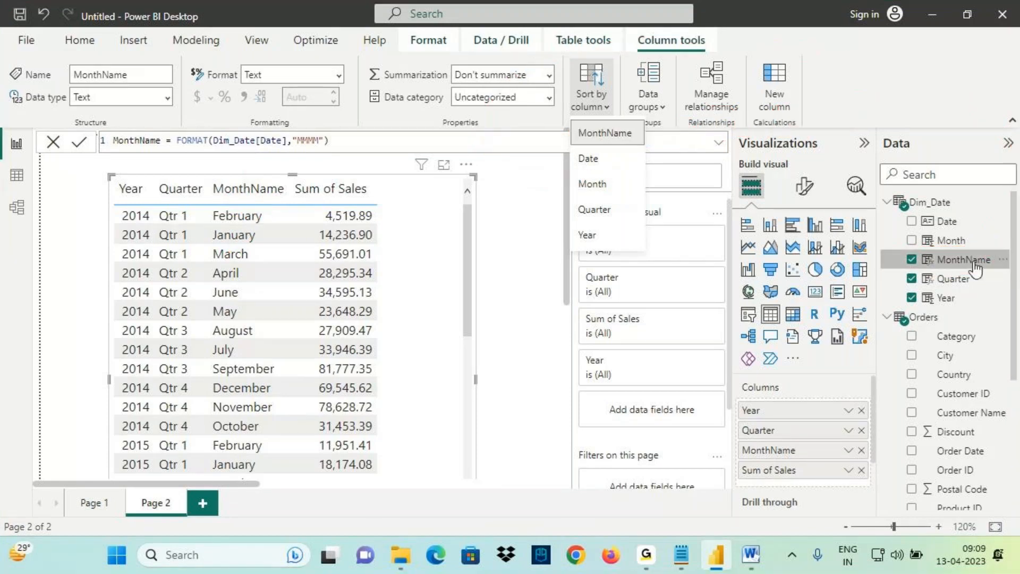
Set the MonthName column of Dim_Date to sort by the Month column
left_click(974, 263)
left_click(598, 110)
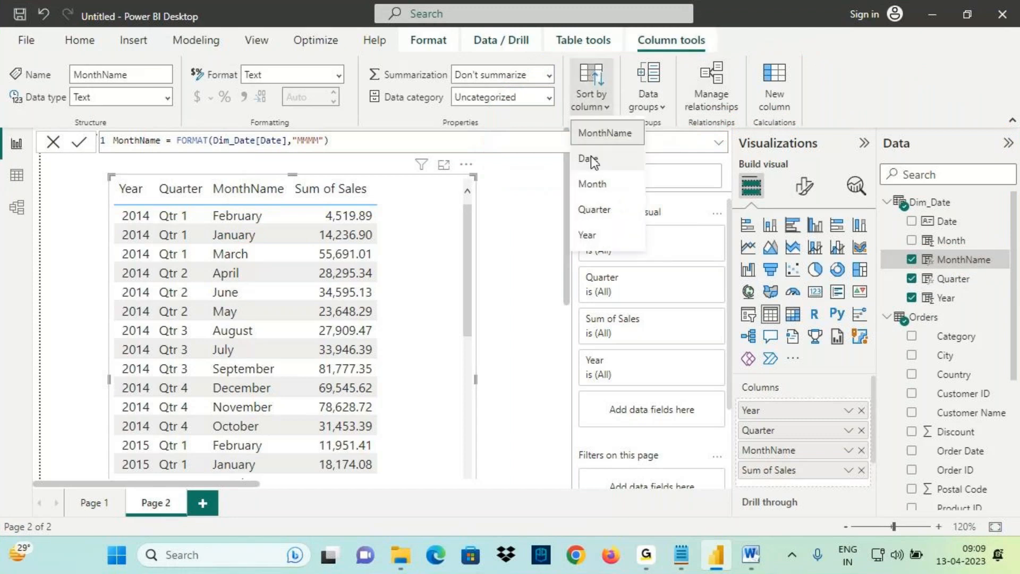
left_click(595, 183)
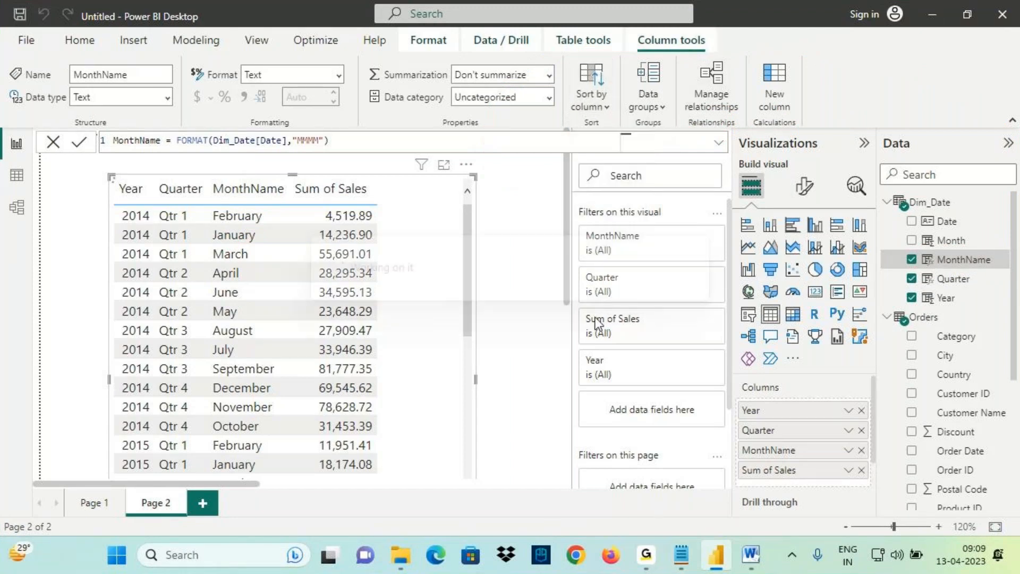
Check the month order and sales rows for the first two quarters of 2014 in the table visual
key("ctrl+2")
mouse_move(116, 213)
left_mouse_down()
mouse_move(107, 207)
mouse_move(186, 245)
mouse_move(425, 260)
left_mouse_up()
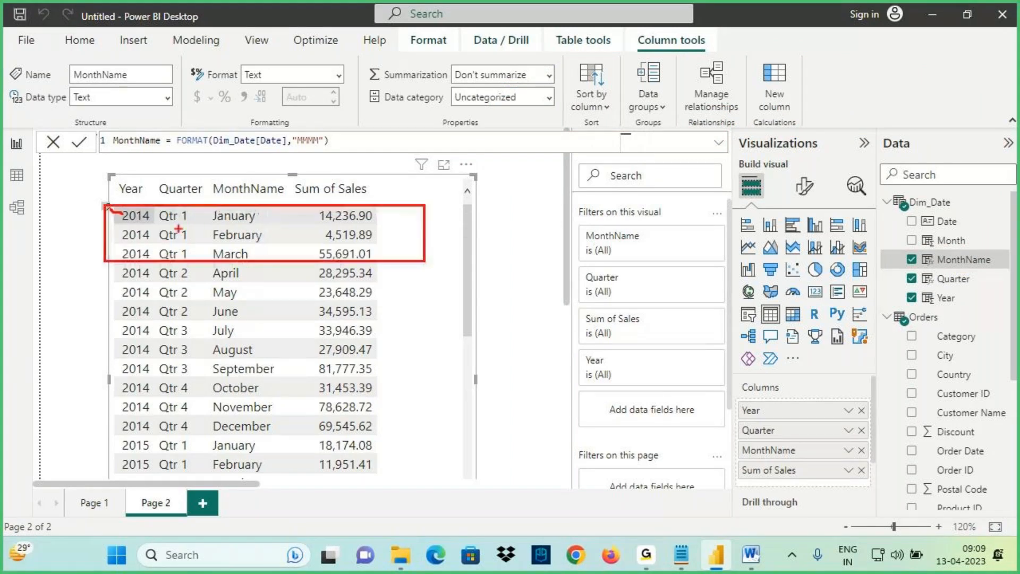
left_click_drag(169, 223, 291, 224)
left_click_drag(206, 239, 270, 240)
left_click_drag(198, 264, 239, 262)
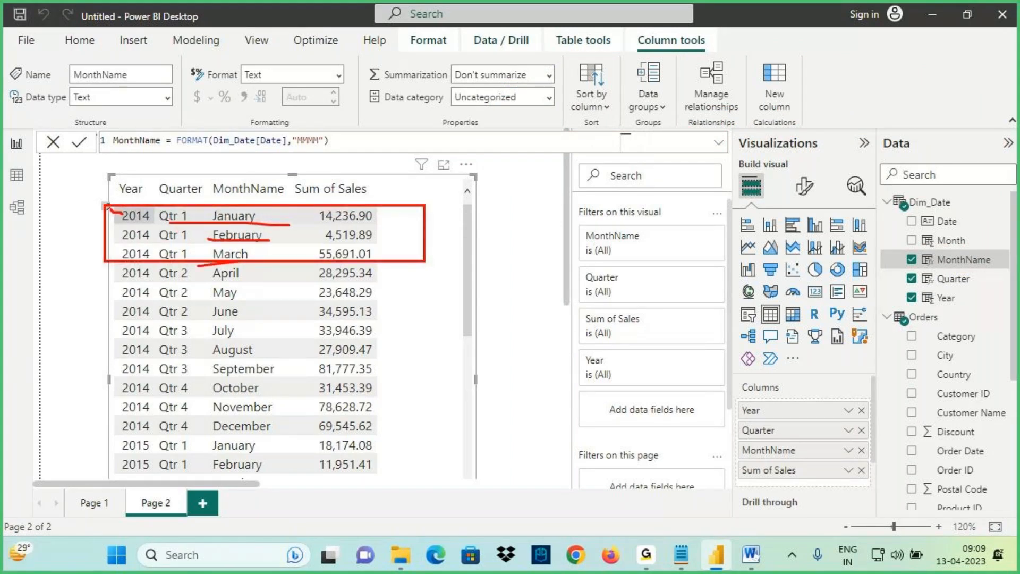
mouse_move(122, 263)
left_mouse_down()
mouse_move(258, 313)
mouse_move(407, 319)
left_mouse_up()
left_click_drag(186, 280, 255, 277)
left_click_drag(200, 302, 247, 299)
left_click_drag(202, 320, 271, 319)
mouse_move(343, 202)
left_mouse_down()
mouse_move(343, 234)
mouse_move(295, 275)
left_mouse_up()
mouse_move(238, 155)
left_mouse_down()
mouse_move(256, 210)
mouse_move(246, 260)
left_mouse_up()
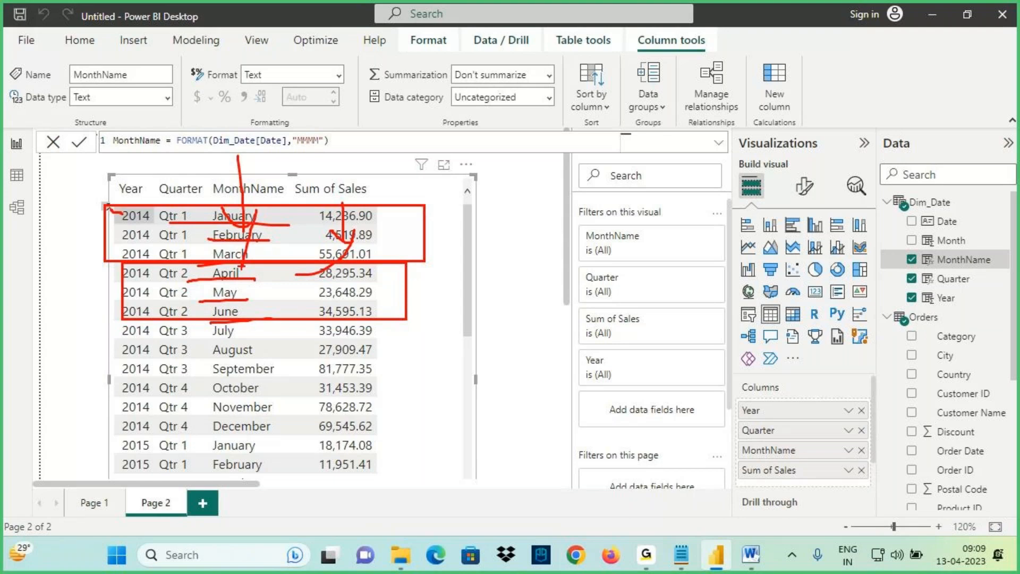
key("Escape")
Check the Dim_Date columns and the DAY function entry in the Notepad notes, and return to the Power BI Desktop report view
left_click(17, 175)
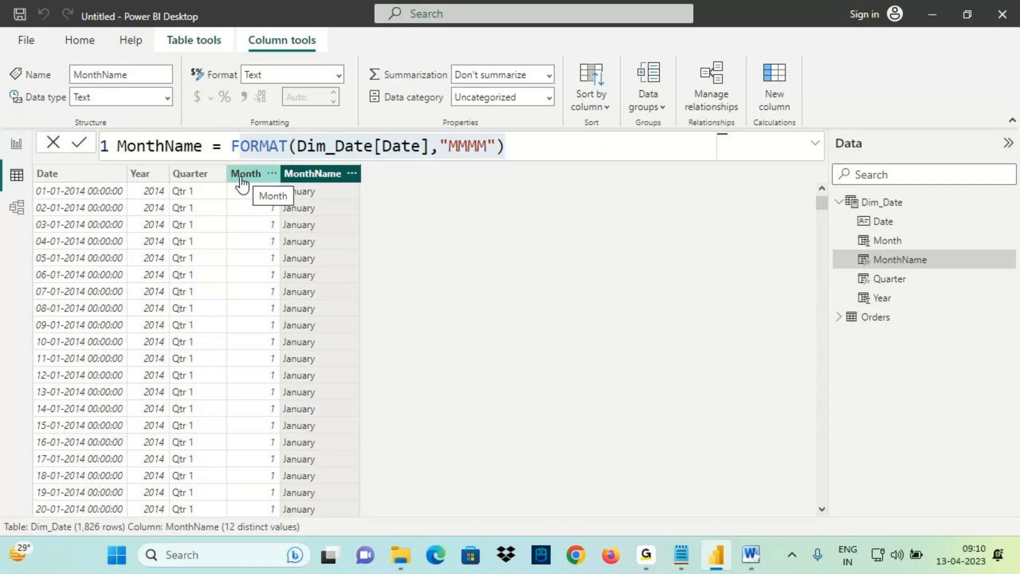
left_click(678, 556)
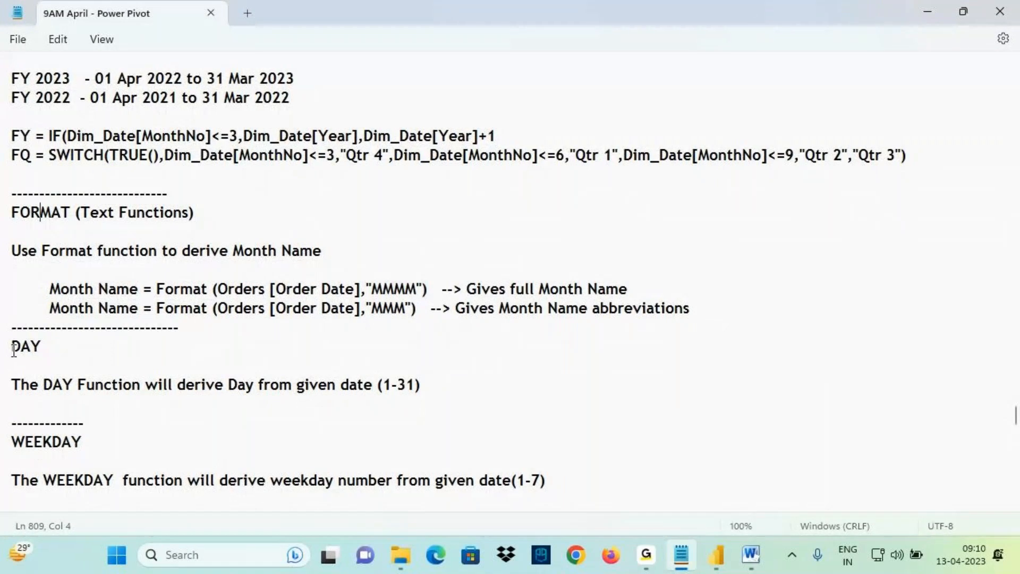
left_click(719, 556)
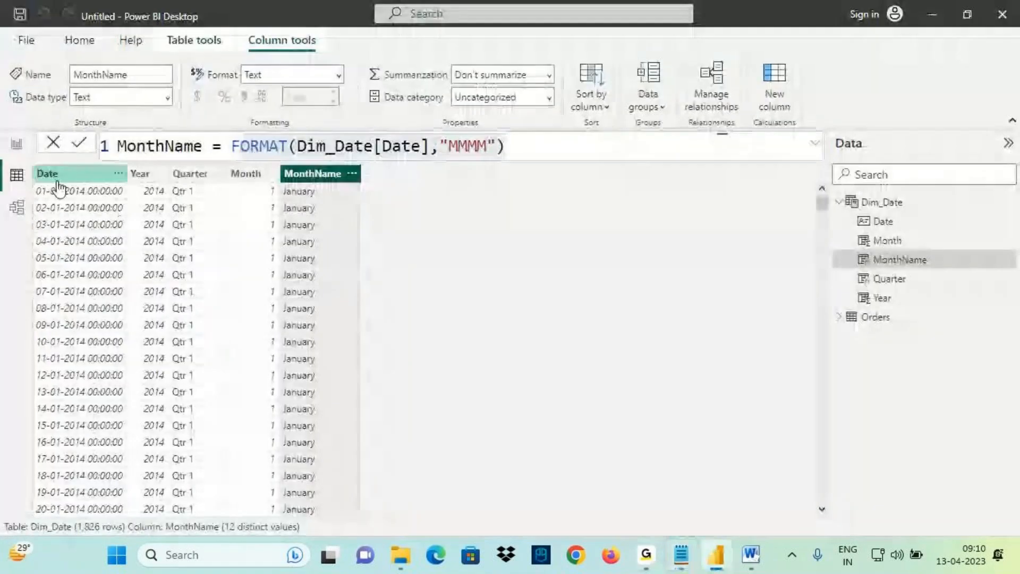
left_click(16, 143)
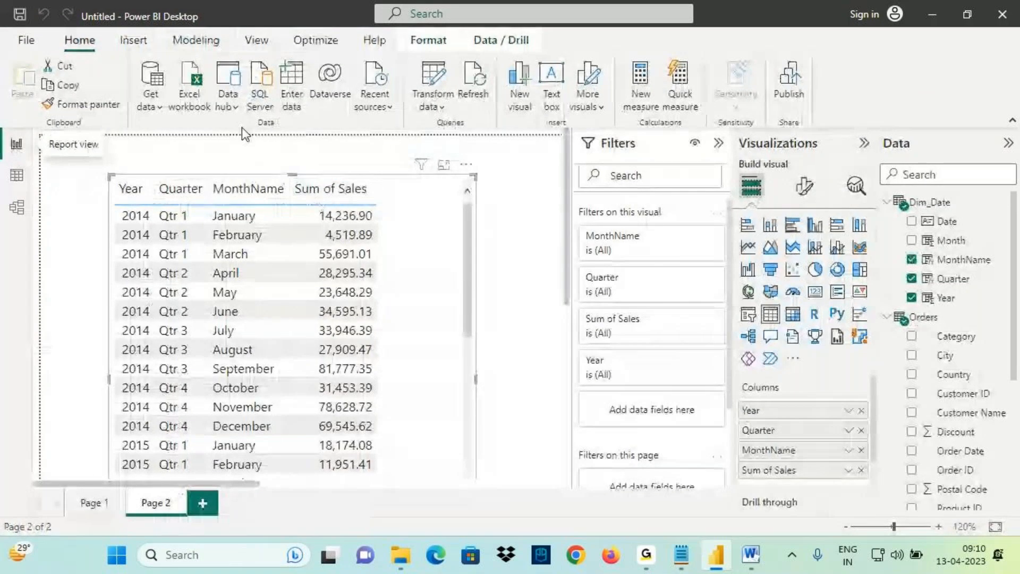
Add a calculated column named Day to the Dim_Date table and begin its formula with the DAY function
left_click(280, 191)
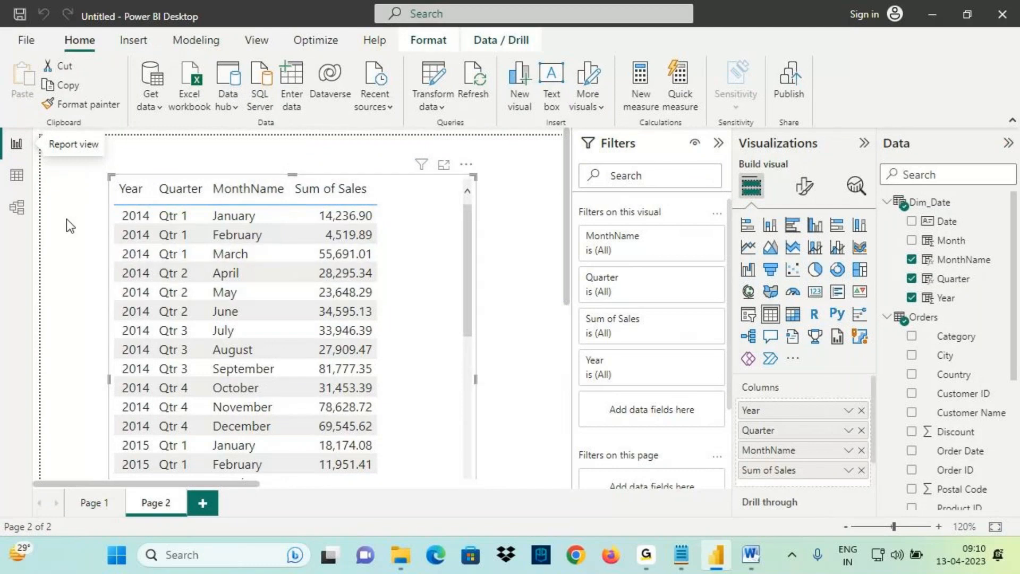
left_click(16, 175)
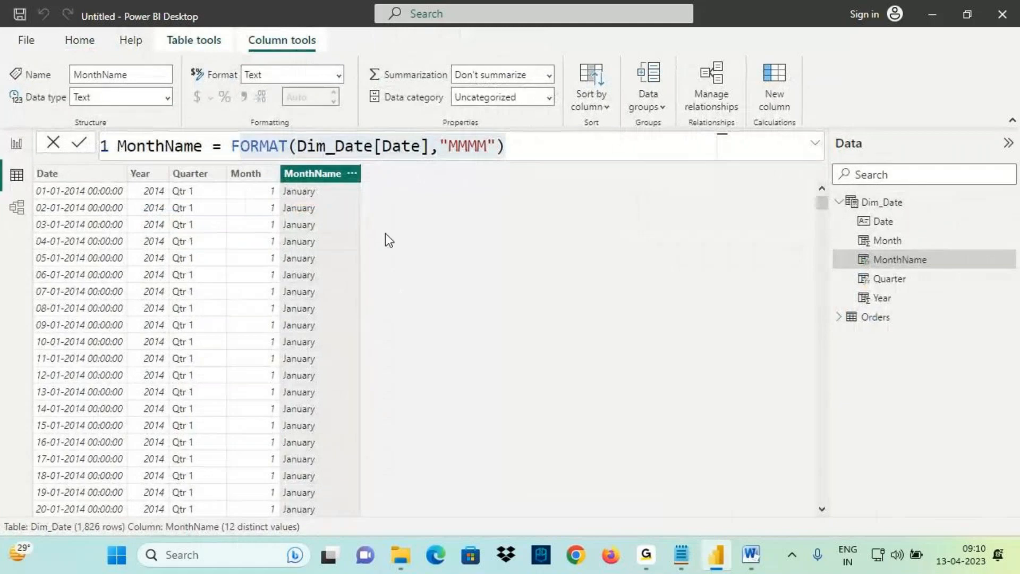
left_click(883, 203)
left_click(414, 84)
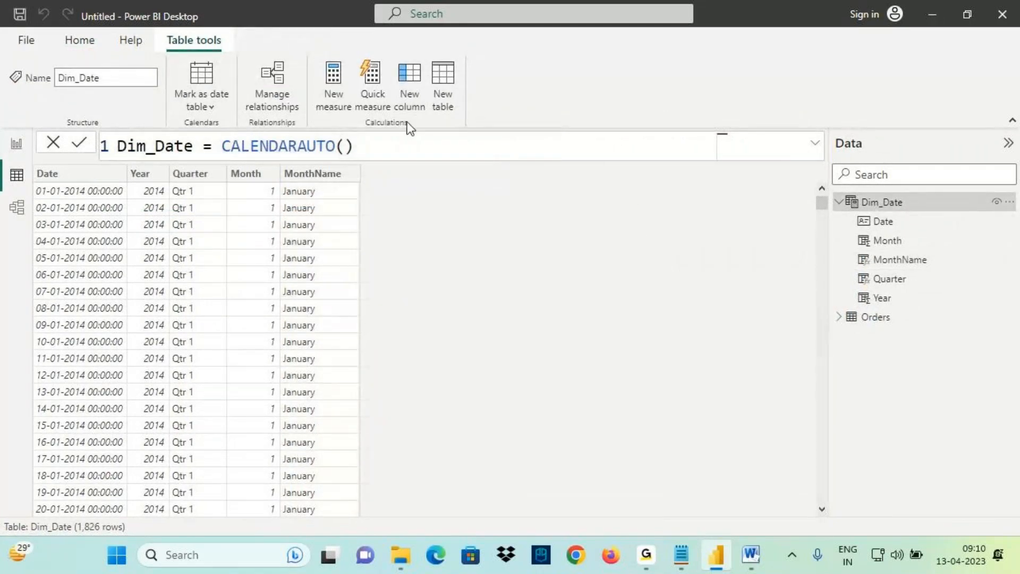
double_click(162, 149)
type("Day")
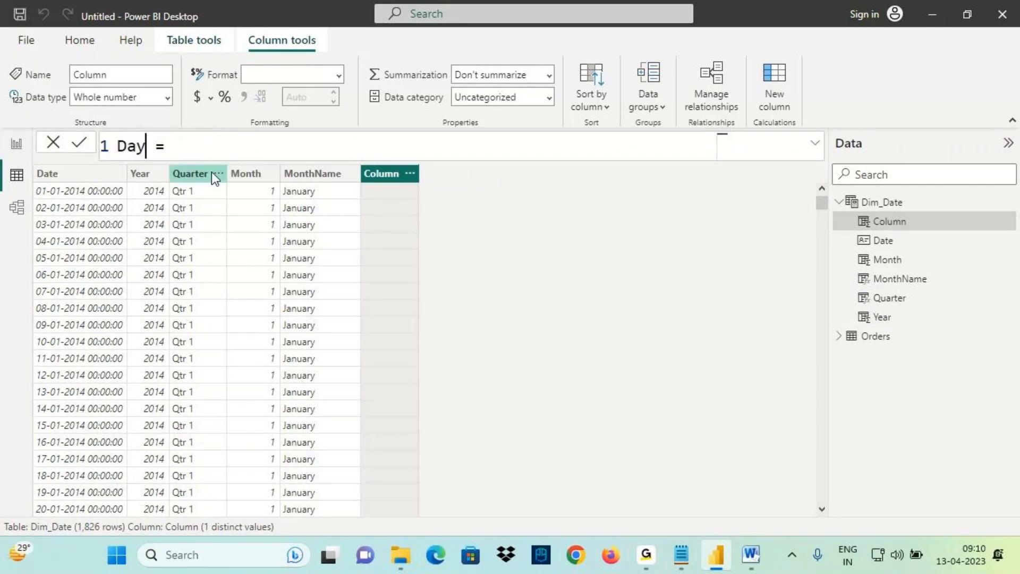
type("day")
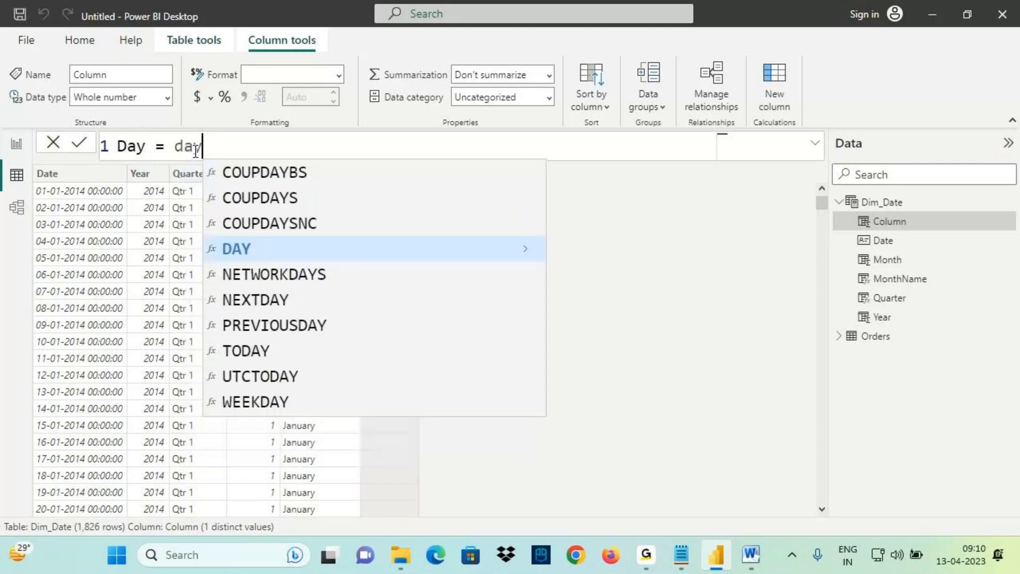
key("Tab")
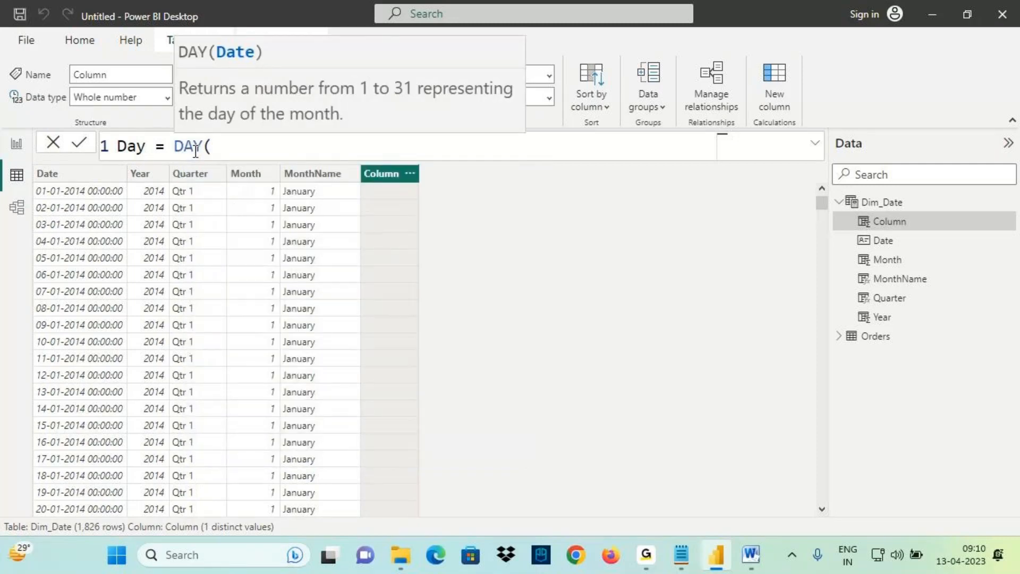
key("ctrl+2")
mouse_move(24, 182)
left_mouse_down()
mouse_move(62, 184)
mouse_move(209, 64)
mouse_move(229, 60)
mouse_move(205, 83)
mouse_move(311, 97)
left_mouse_up()
left_click_drag(367, 97, 444, 97)
left_click_drag(190, 126, 318, 125)
key("Escape")
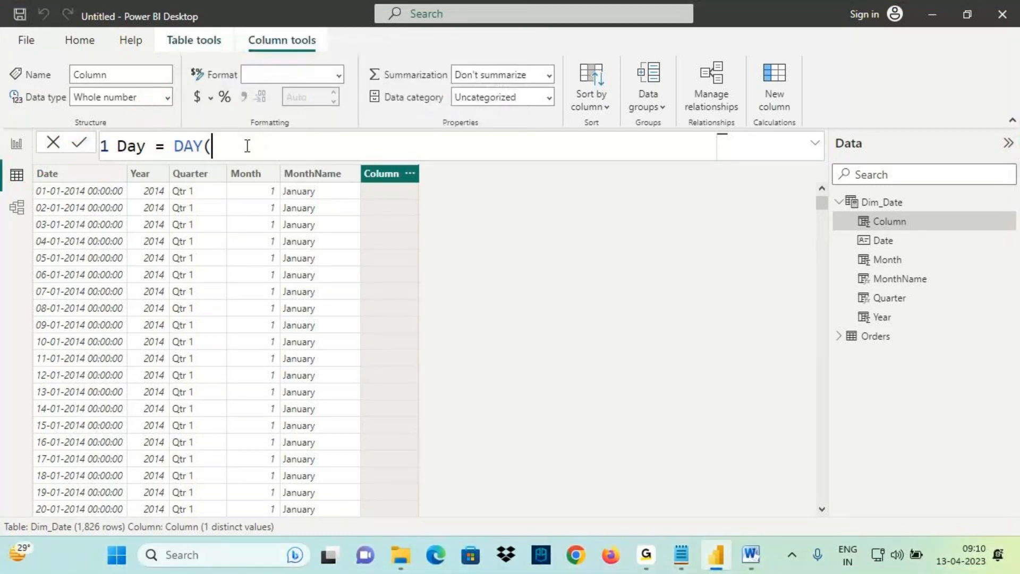
Complete the Day formula with Dim_Date[Date] as the DAY argument and commit the column
type("date")
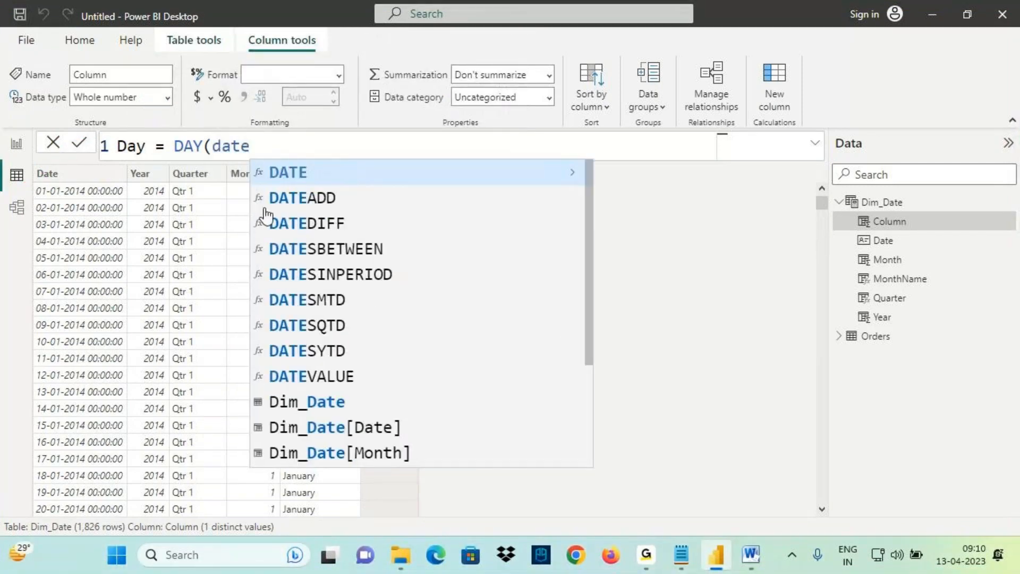
left_click(355, 428)
type(")")
key("Return")
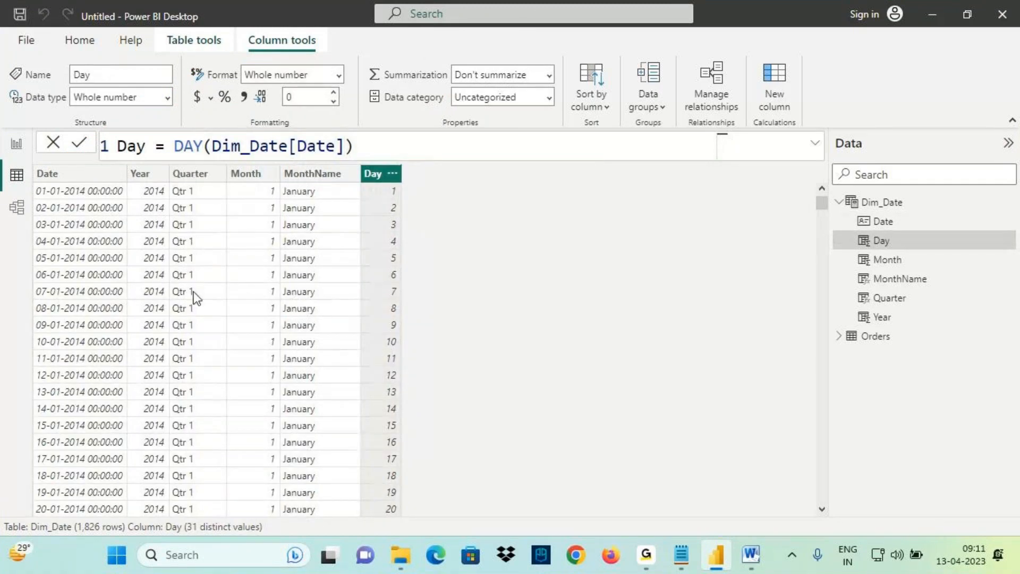
Add a third page to the report and place an empty table visual on it
left_click(17, 143)
left_click(203, 502)
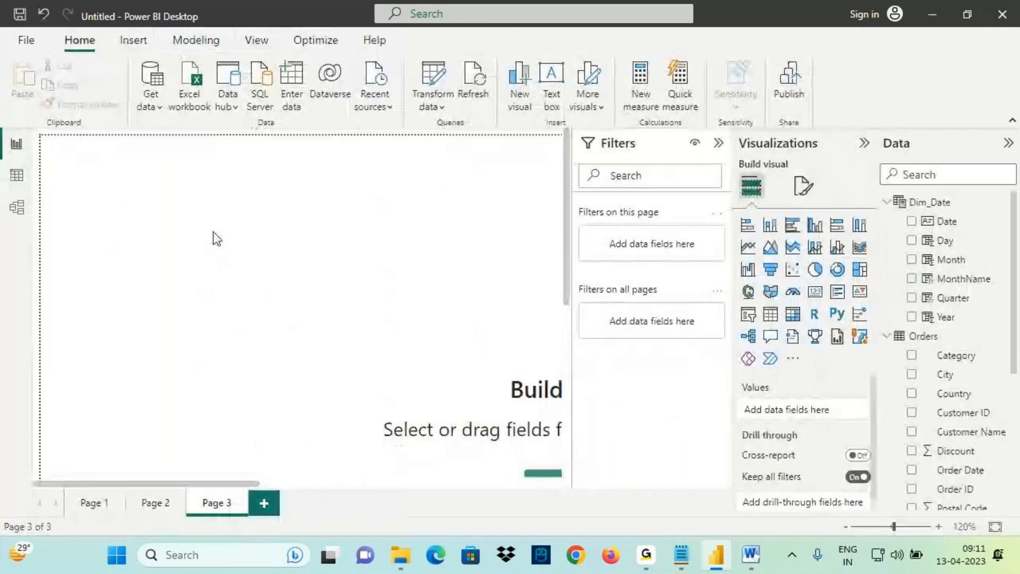
left_click(770, 313)
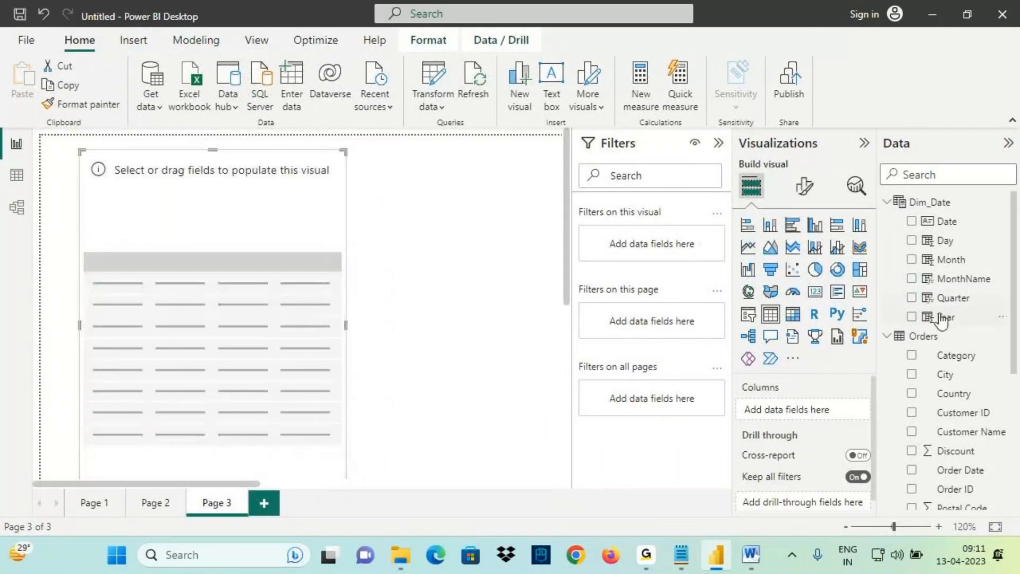
Fill the table visual with Year, Quarter, MonthName and Day from Dim_Date and Sales from Orders
left_click_drag(946, 316, 351, 356)
left_click_drag(951, 298, 521, 322)
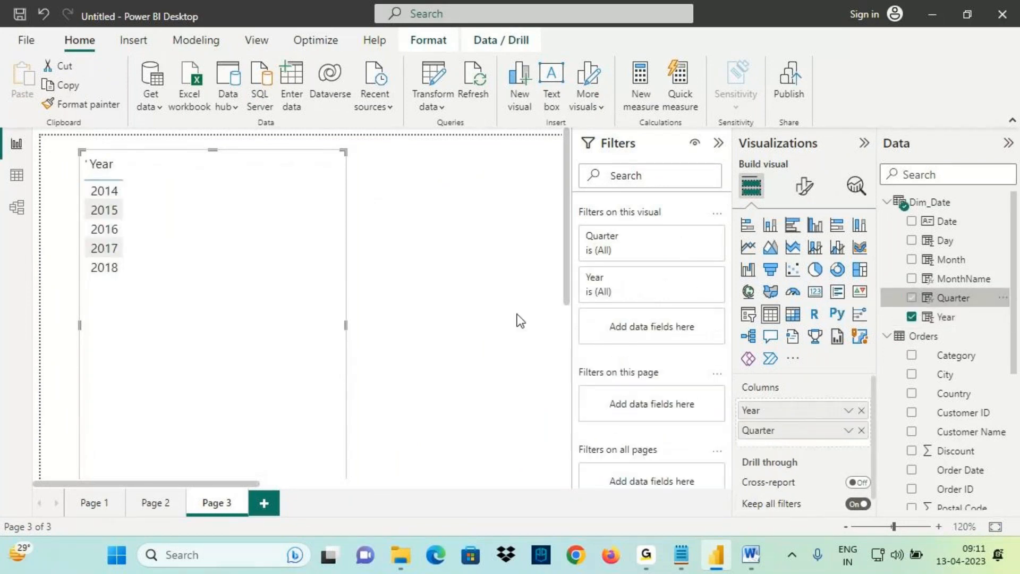
left_click(980, 278)
left_click_drag(945, 240, 340, 324)
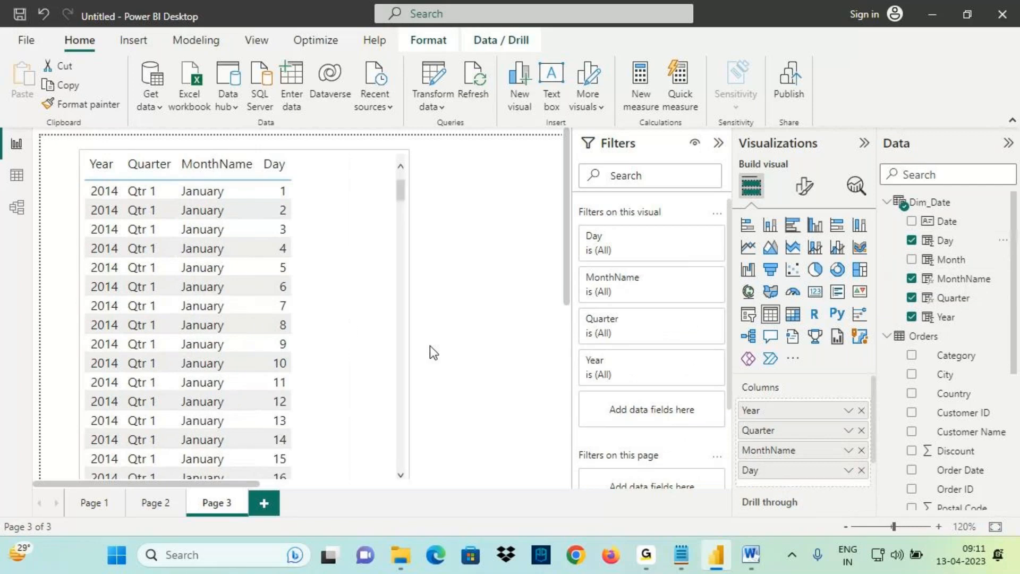
scroll(946, 346, "down", 5)
left_click_drag(947, 404, 378, 314)
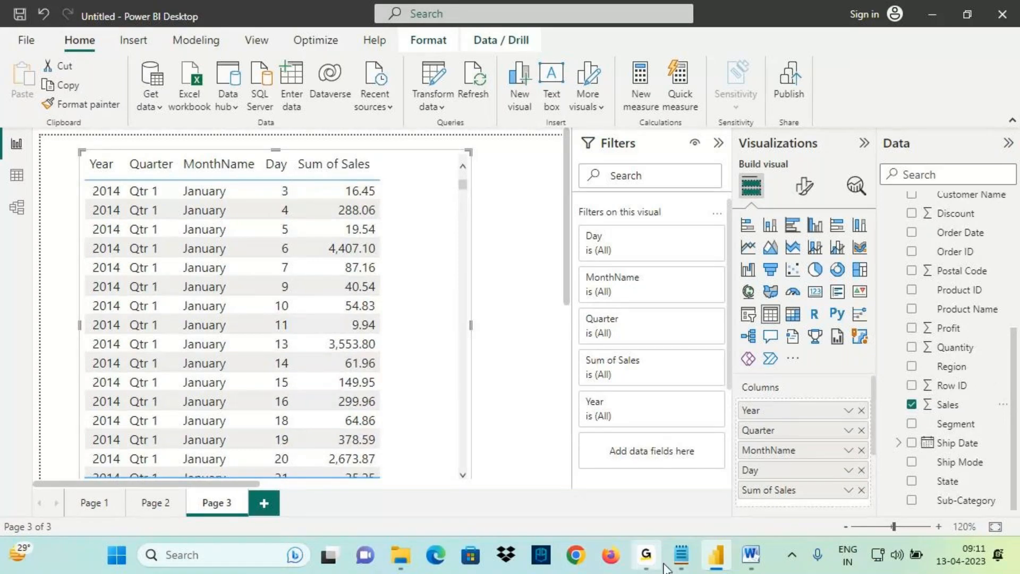
Review the DAY entry in the Notepad notes, and examine the first daily sales row in the Power BI Desktop table visual
left_click(680, 558)
left_click_drag(20, 348, 45, 352)
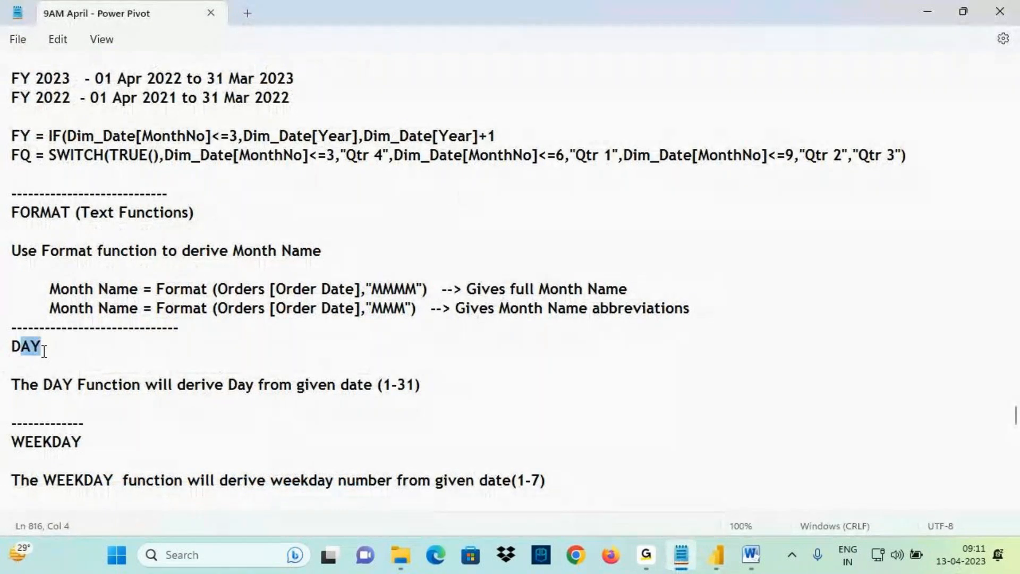
key("alt+Tab")
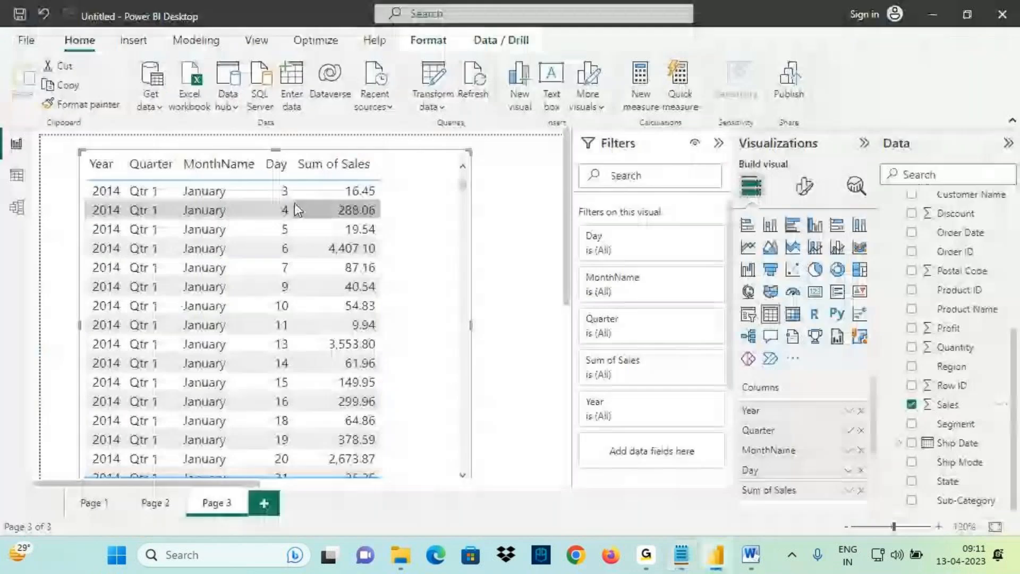
left_click_drag(308, 193, 314, 193)
mouse_move(302, 185)
left_mouse_down()
mouse_move(314, 189)
mouse_move(308, 211)
mouse_move(292, 200)
left_mouse_up()
left_click_drag(88, 200, 270, 199)
left_click_drag(347, 174, 387, 181)
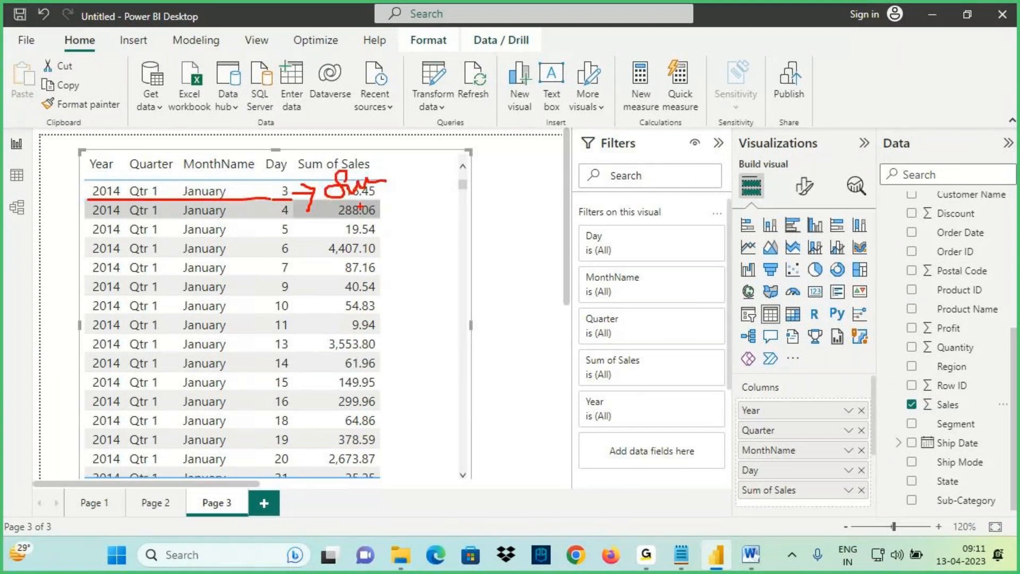
left_click_drag(308, 183, 309, 197)
mouse_move(380, 176)
left_mouse_down()
mouse_move(380, 185)
mouse_move(367, 166)
left_mouse_up()
key("Escape")
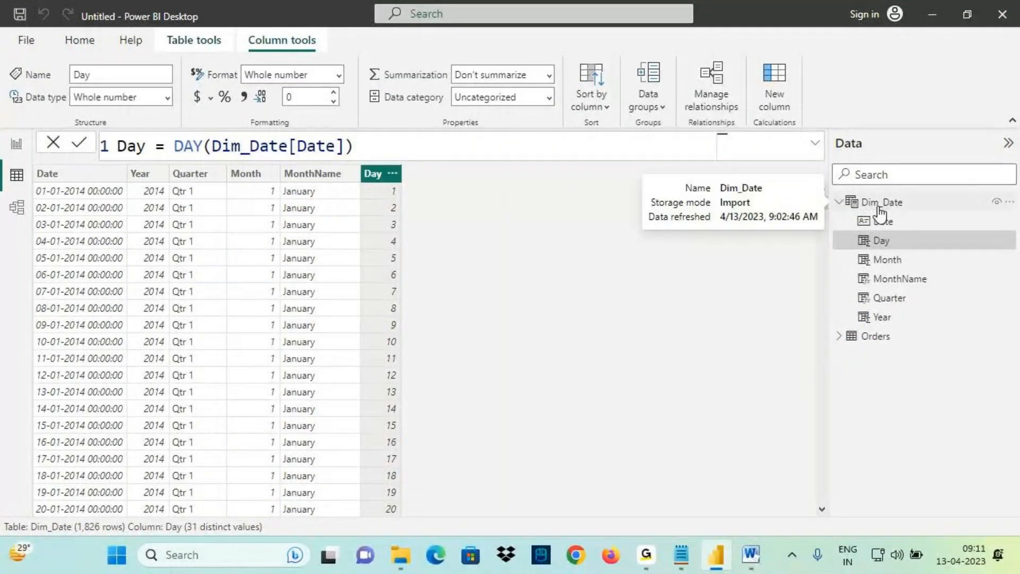
Start a new calculated column named DayName in the Dim_Date table
left_click(879, 207)
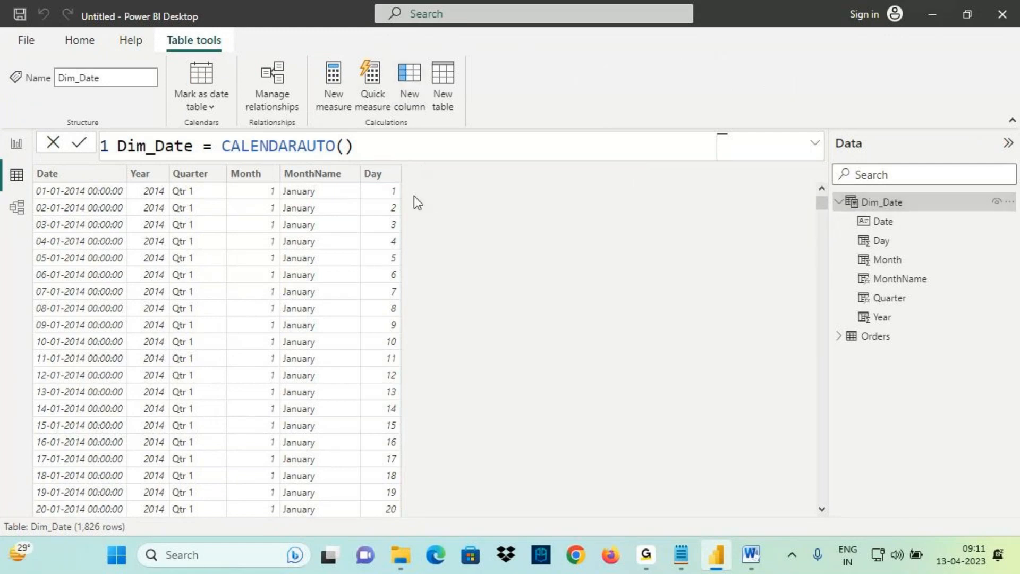
type("DayName =")
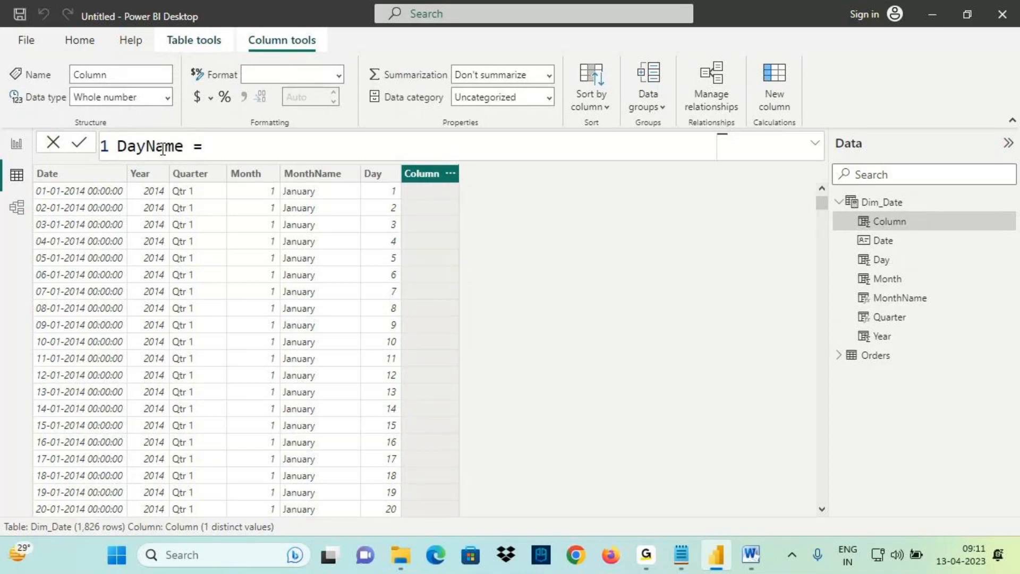
Look up the FORMAT text function entry in the Notepad notes
left_click(684, 567)
scroll(47, 256, "up", 3)
scroll(47, 257, "up", 2)
scroll(21, 327, "down", 3)
double_click(21, 327)
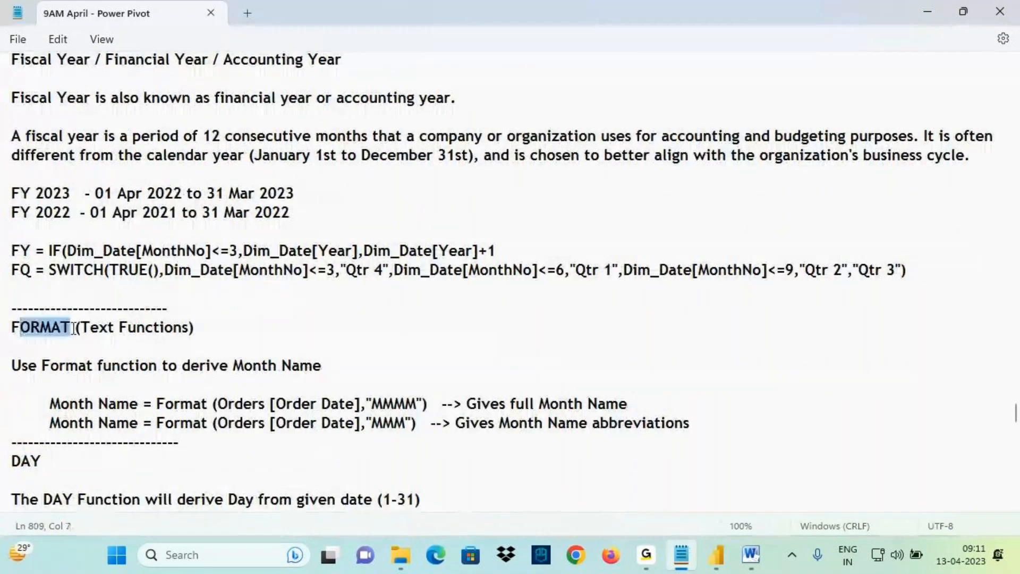
left_click(55, 327)
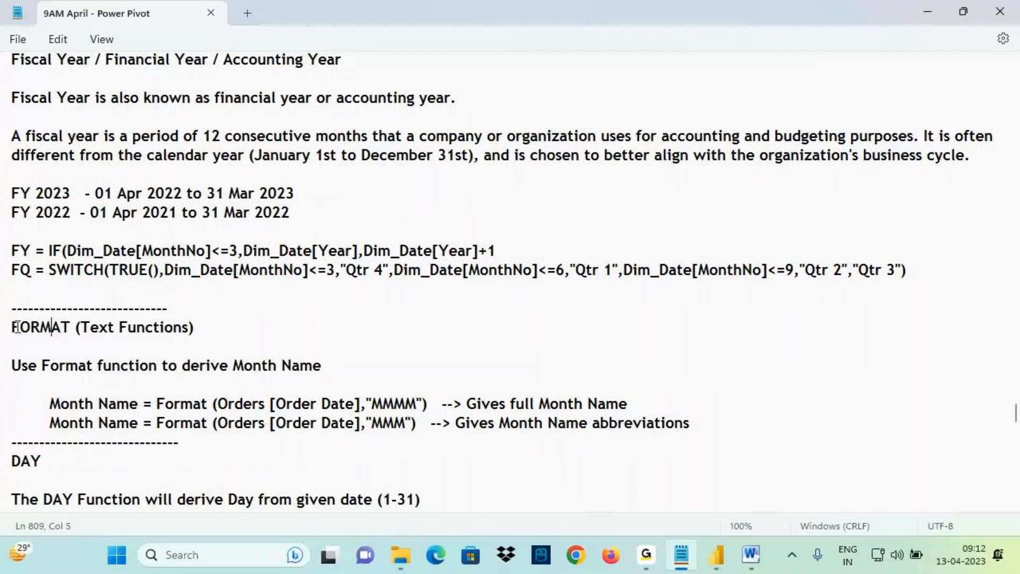
left_click_drag(12, 327, 70, 327)
Compare the YEAR, QUARTER and Month function entries in the notes with the FORMAT text function entry
scroll(67, 311, "up", 3)
scroll(67, 311, "up", 4)
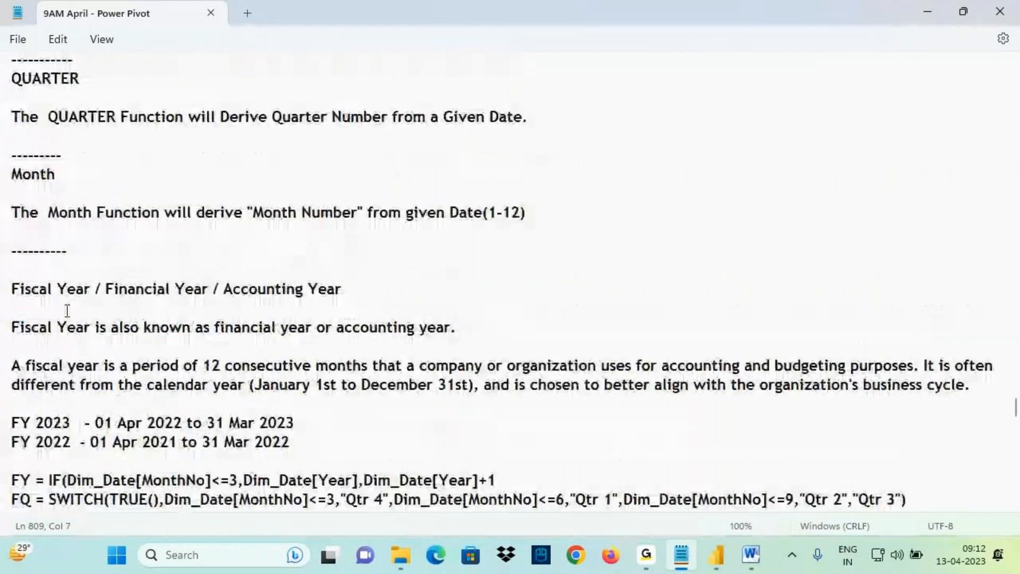
left_click(22, 174)
left_click_drag(22, 173, 51, 174)
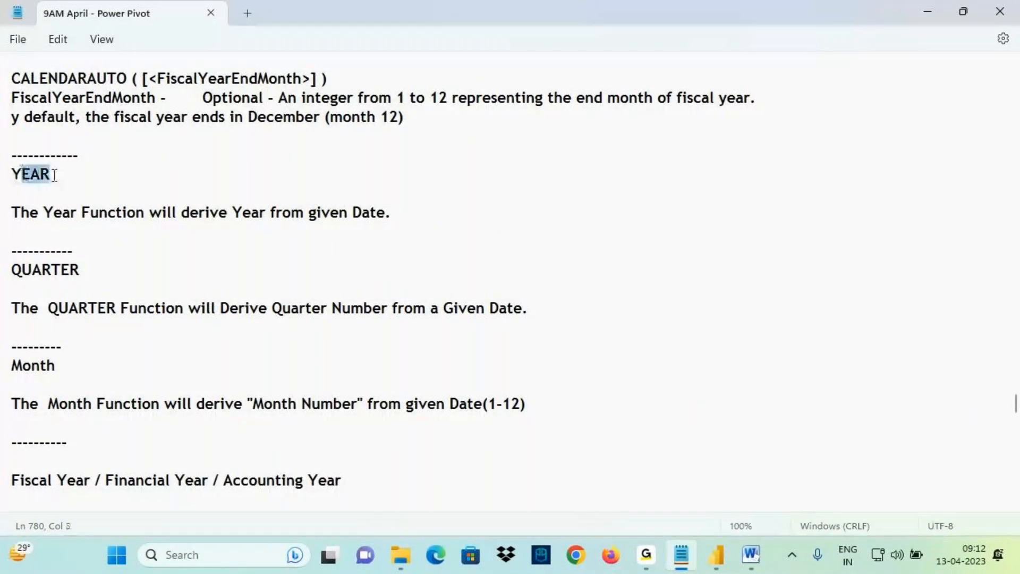
left_click_drag(21, 269, 70, 269)
left_click_drag(25, 366, 51, 371)
scroll(54, 351, "down", 6)
scroll(53, 350, "down", 3)
scroll(51, 386, "up", 2)
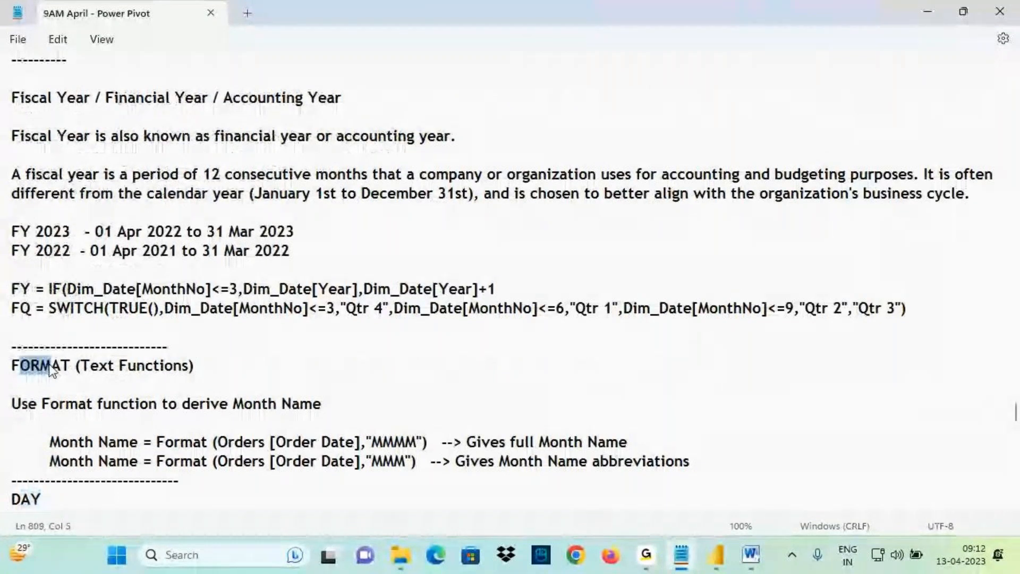
scroll(74, 336, "down", 2)
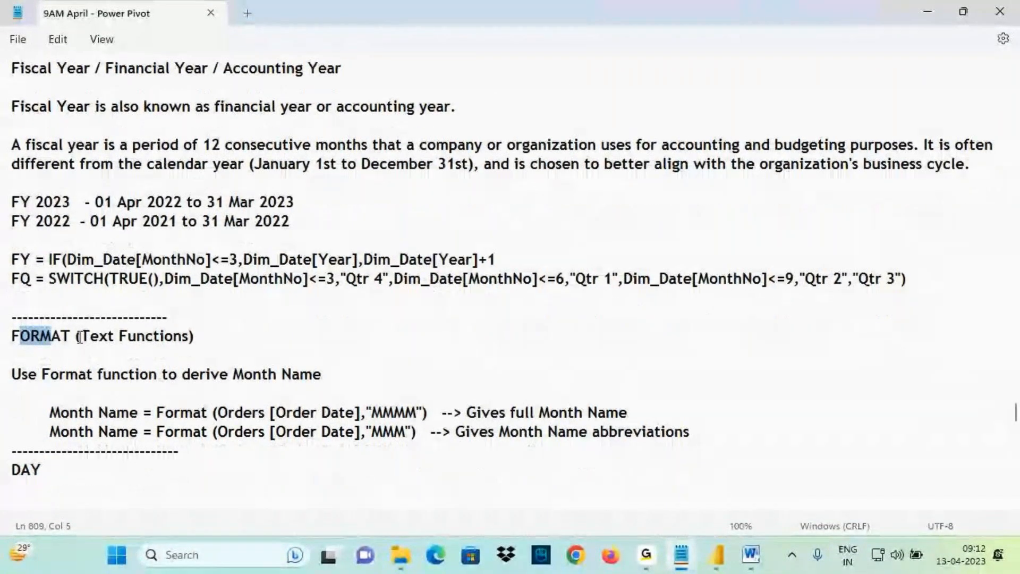
left_click(77, 254, "shift")
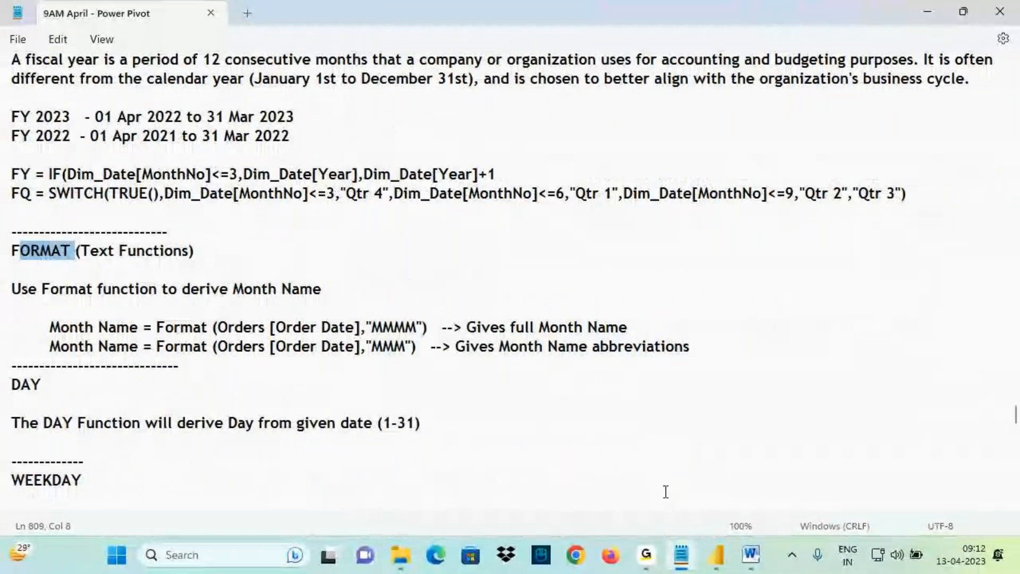
Return to Power BI Desktop and complete the DayName column as FORMAT(Dim_Date[Date],"DDD")
left_click(717, 554)
type("f")
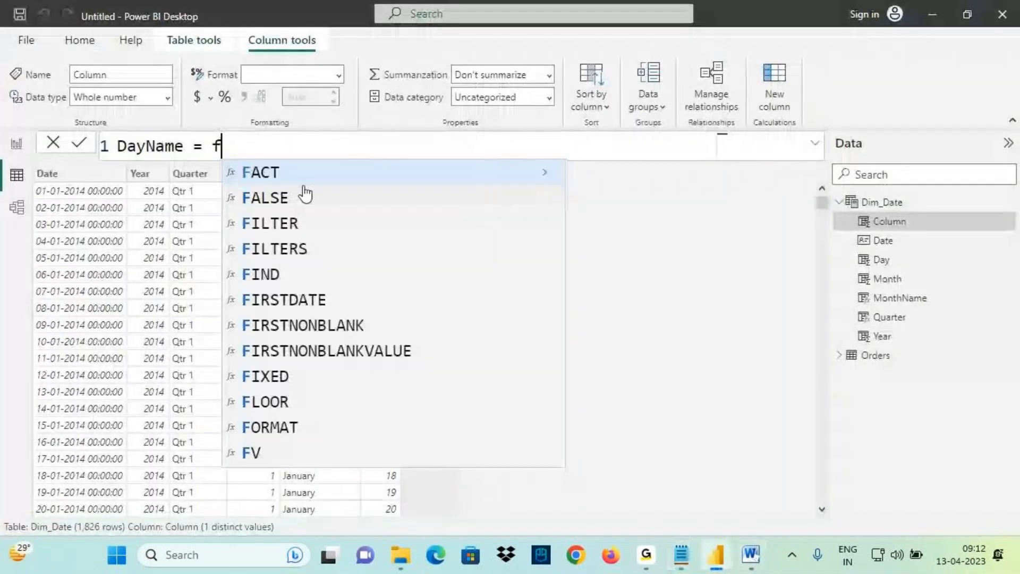
type("ormat(")
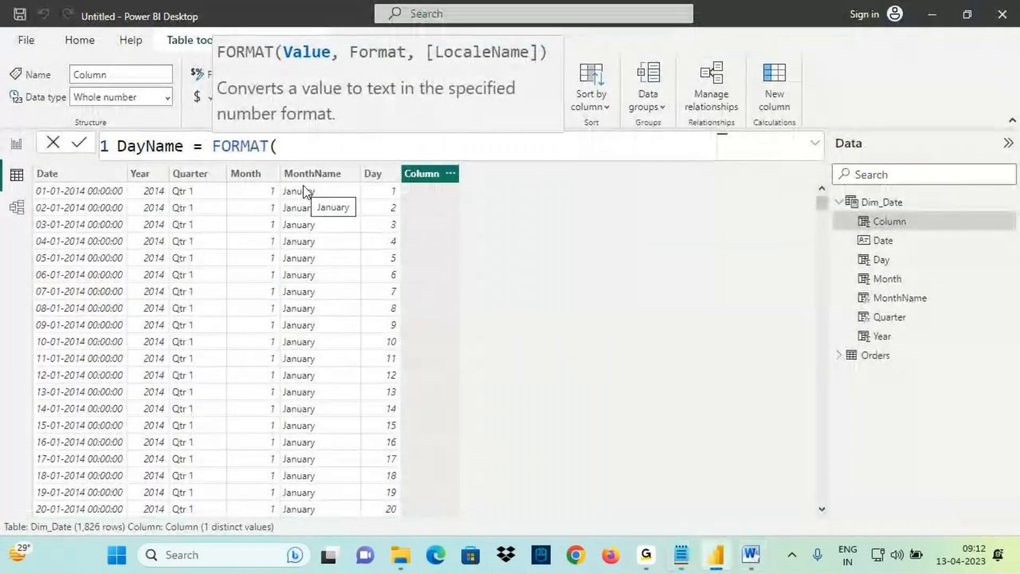
type("date")
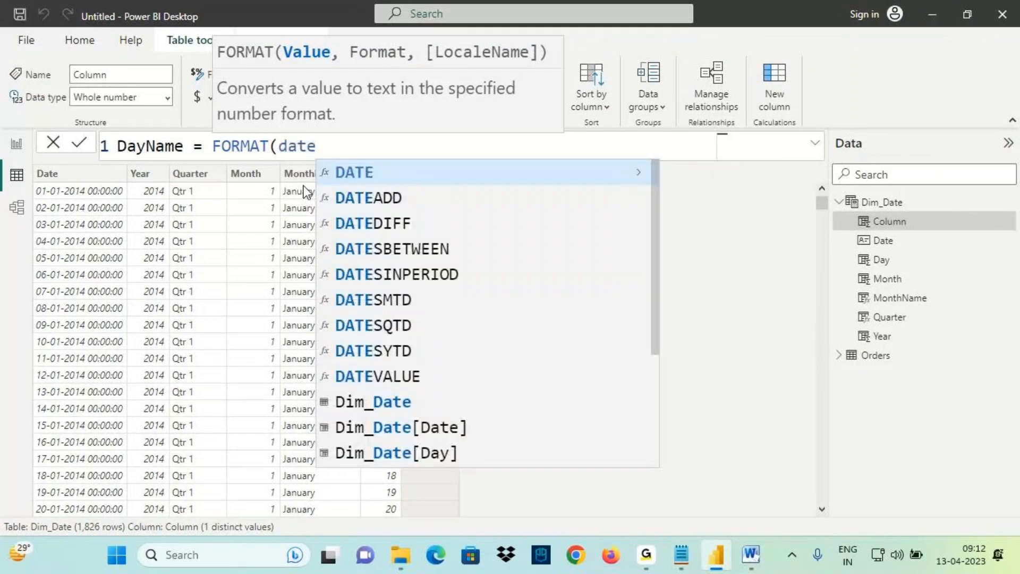
key("Down")
key("Down")
key("Down")
key("Down")
key("Down")
key("Down")
key("Down")
key("Down")
key("Down")
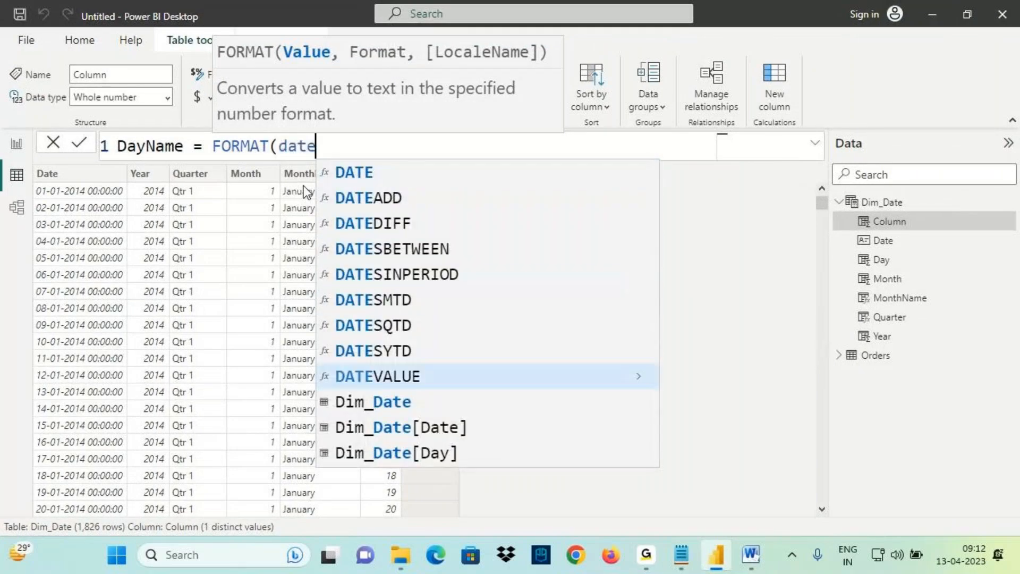
key("Down")
key("Tab")
type(",")
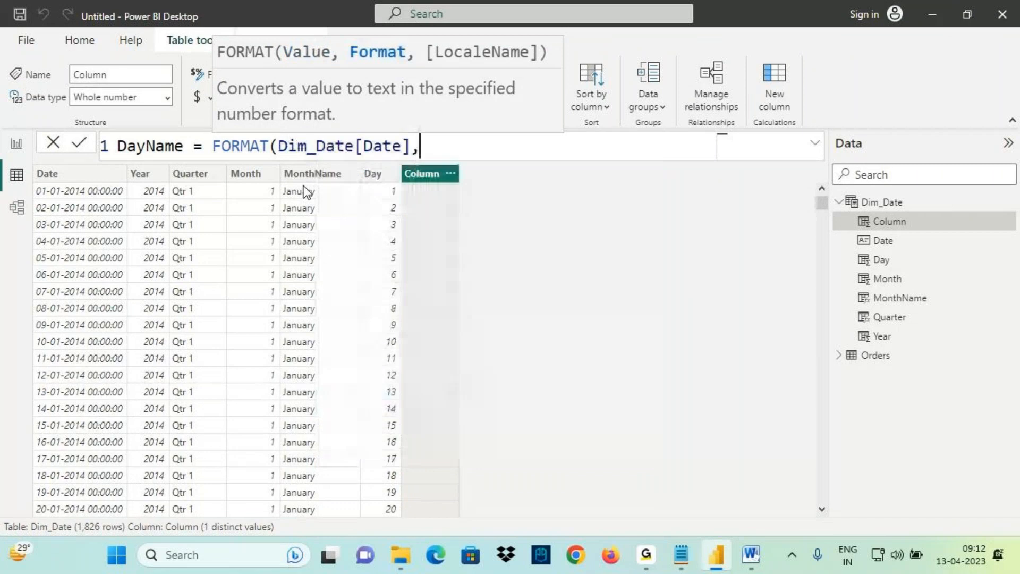
type("\"DD")
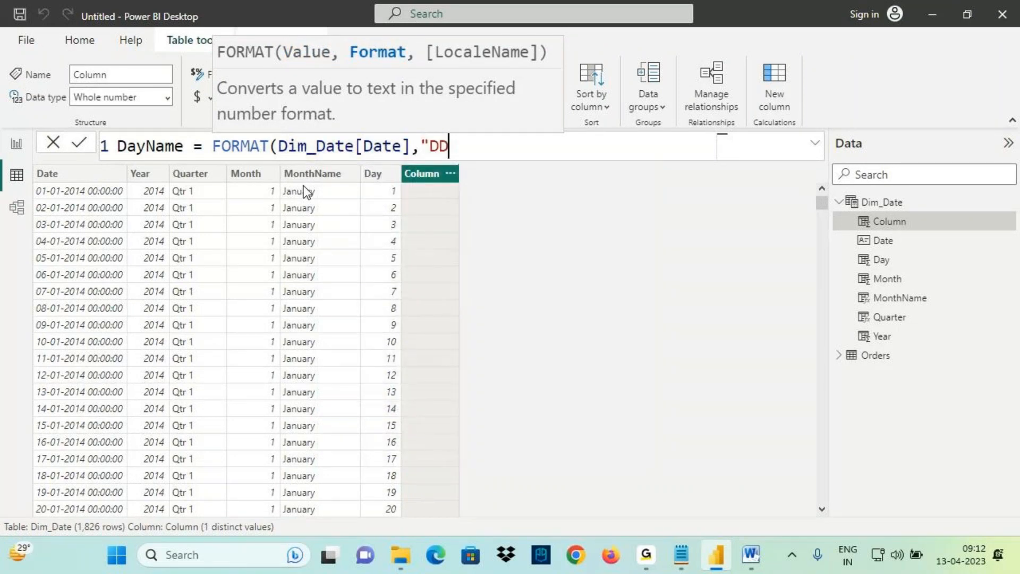
type("D\")")
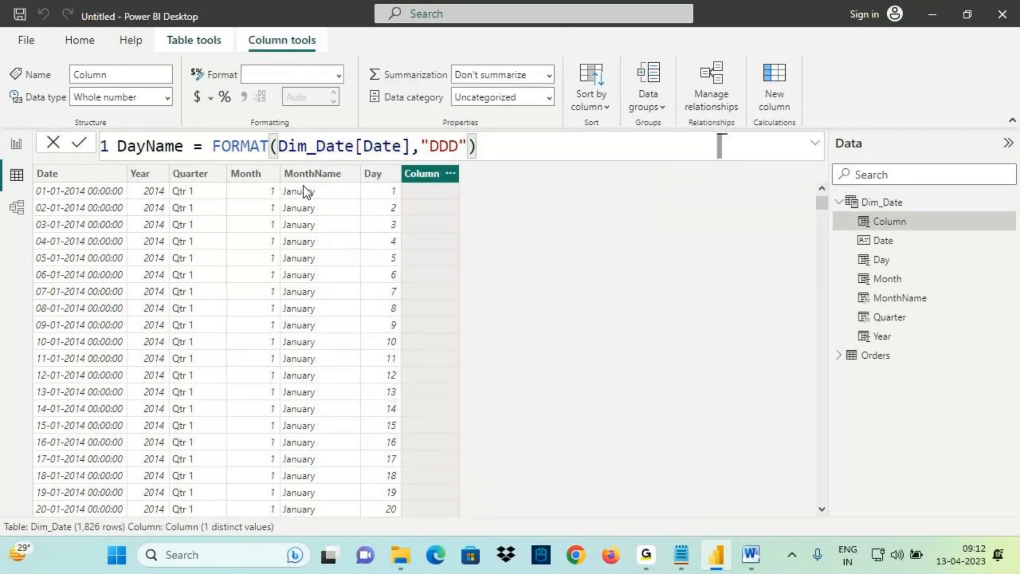
key("Return")
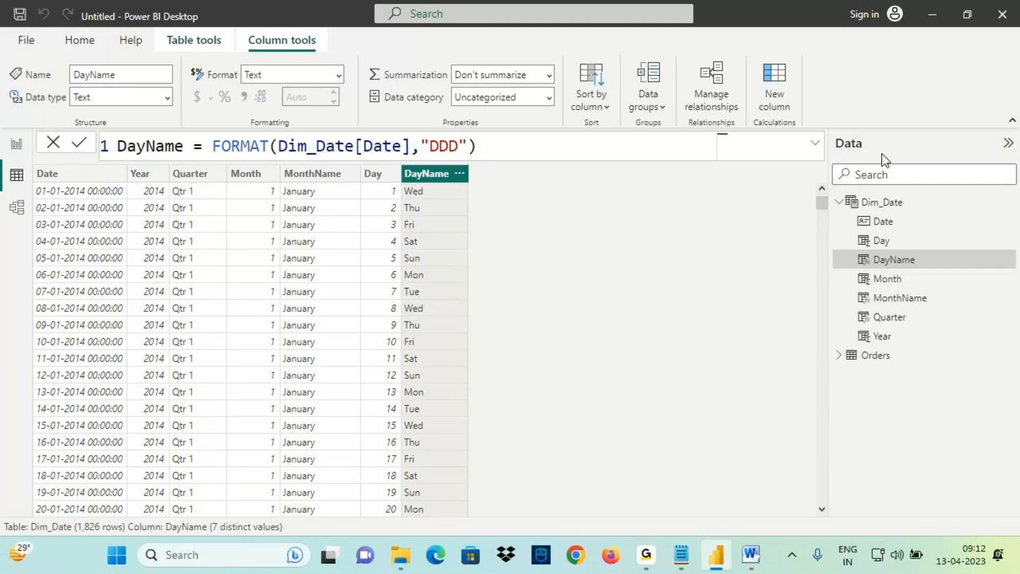
Change the DayName formula's format code to "DDDD" so it returns full weekday names
left_click(463, 146)
type("D")
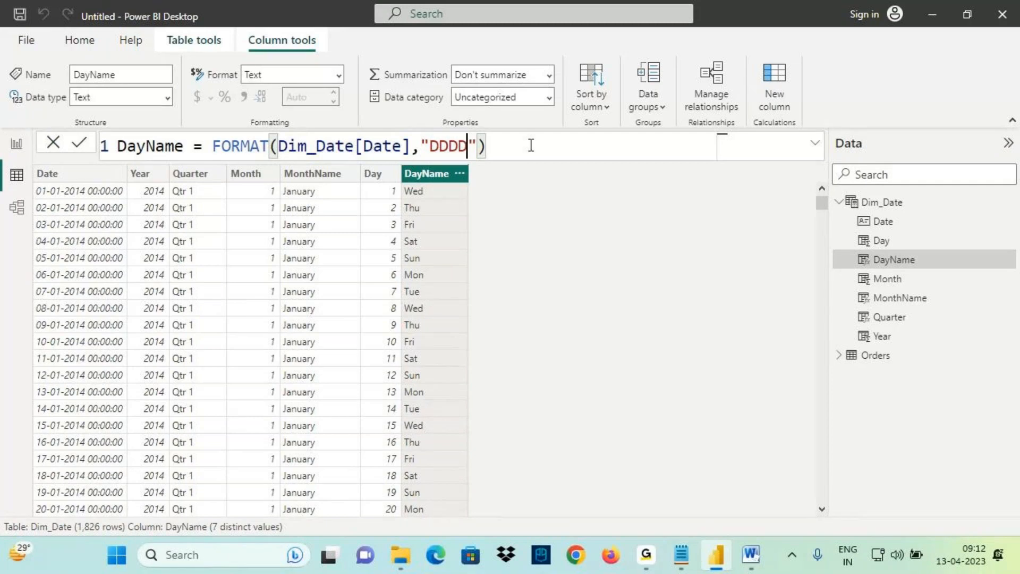
key("Return")
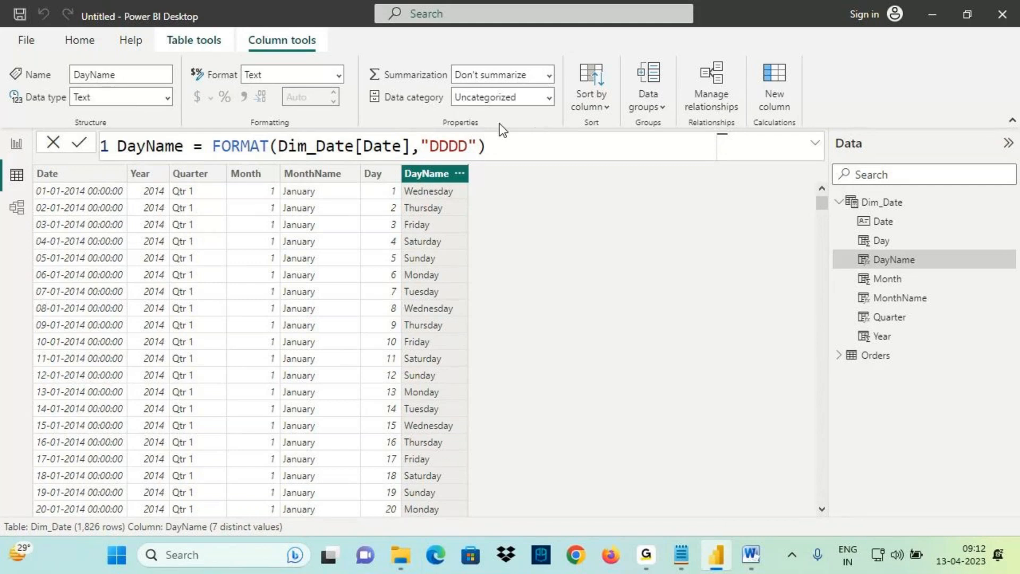
key("ctrl+2")
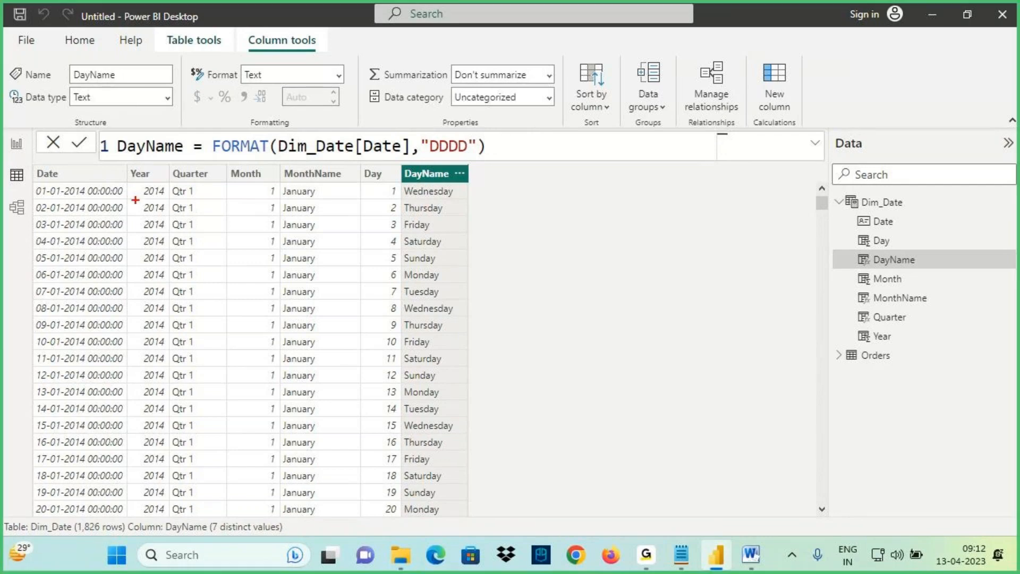
left_click_drag(136, 201, 190, 197)
left_click_drag(287, 202, 346, 200)
left_click_drag(375, 198, 468, 195)
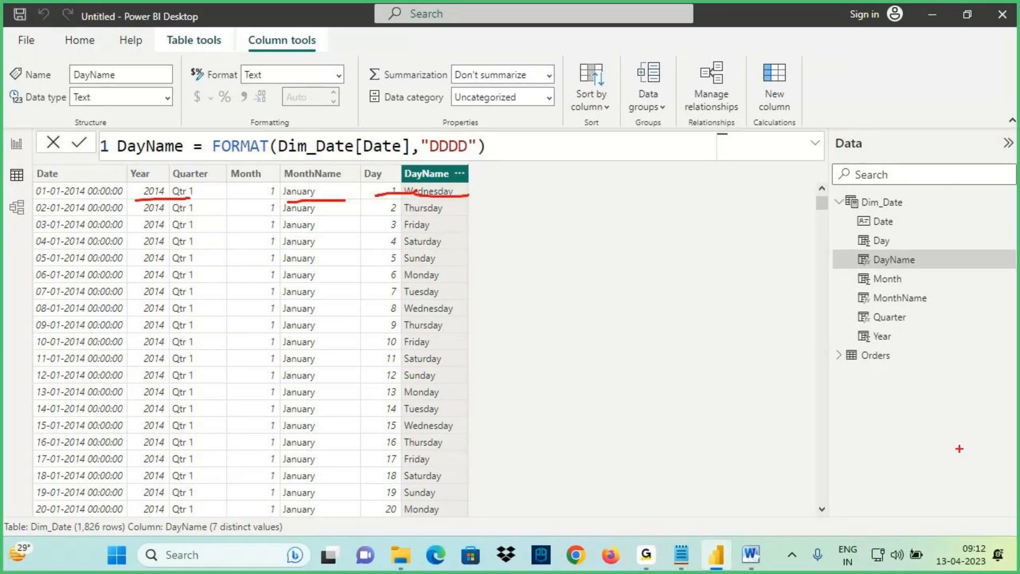
key("Escape")
Check in the Windows calendar which weekday 1 January 2014 falls on
left_click(977, 553)
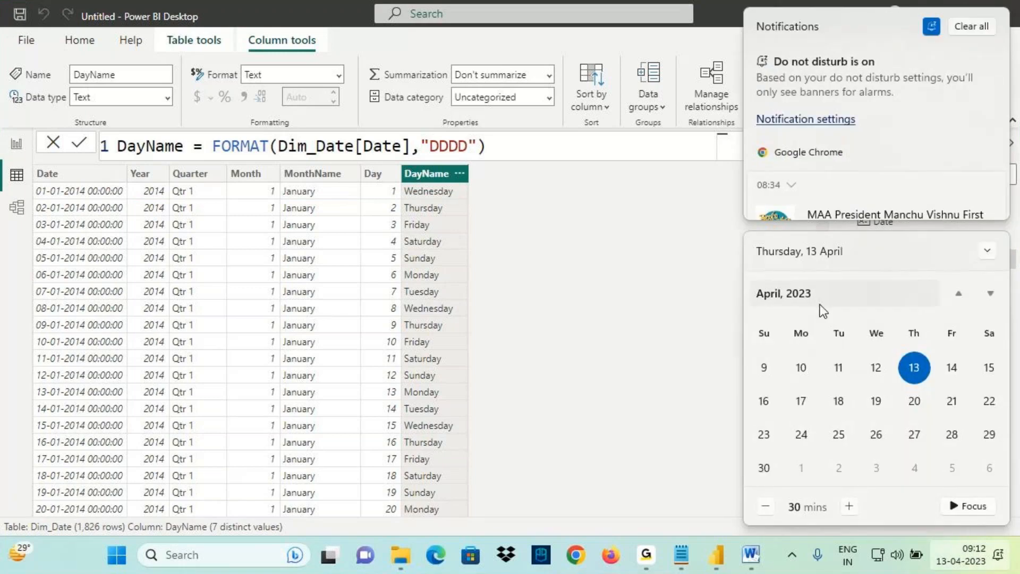
left_click(881, 284)
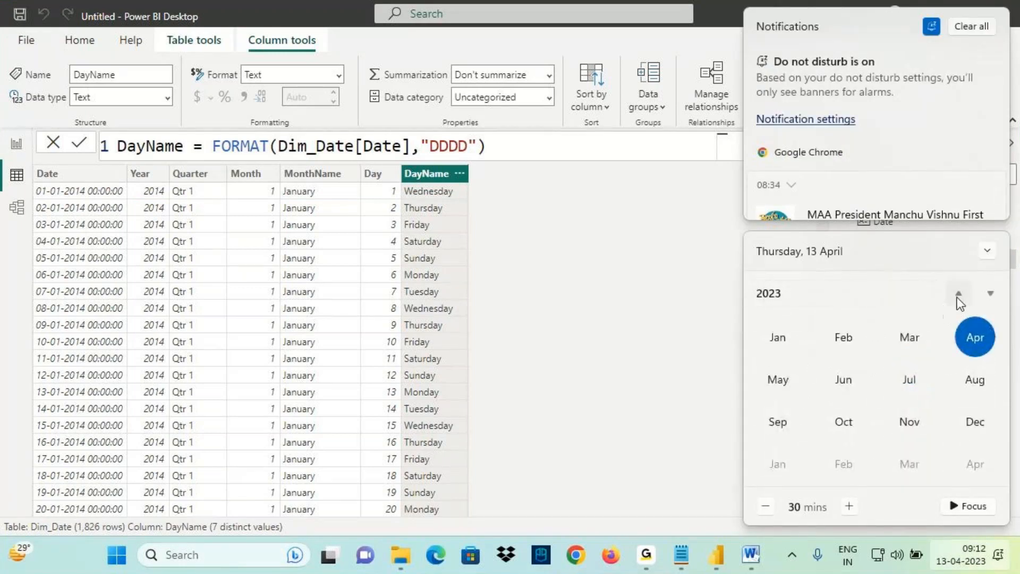
left_click(959, 296)
left_click(959, 296)
left_click(959, 296)
left_click(959, 296)
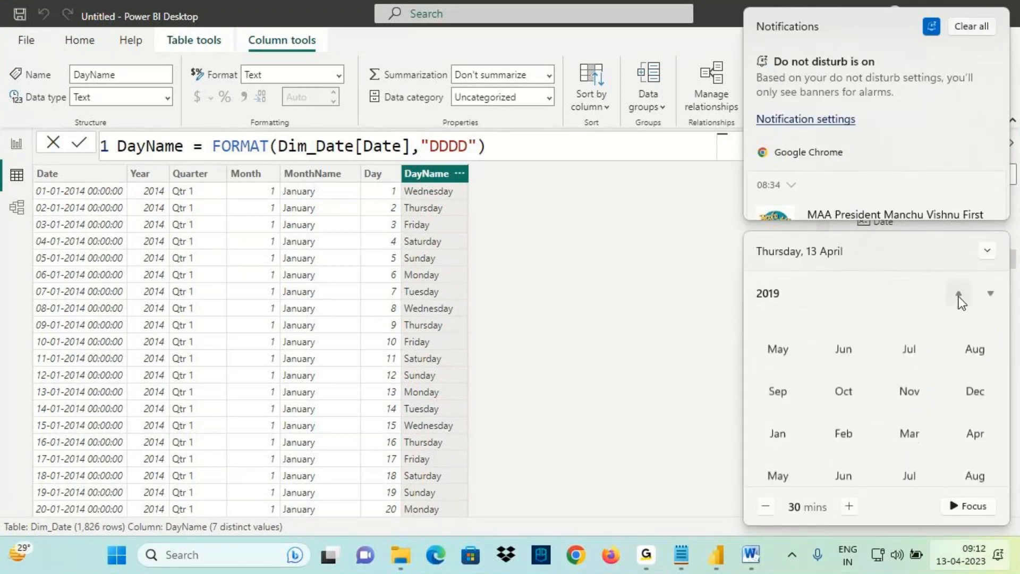
left_click(959, 296)
left_click(959, 295)
left_click(959, 296)
left_click(959, 296)
left_click(959, 295)
left_click(781, 343)
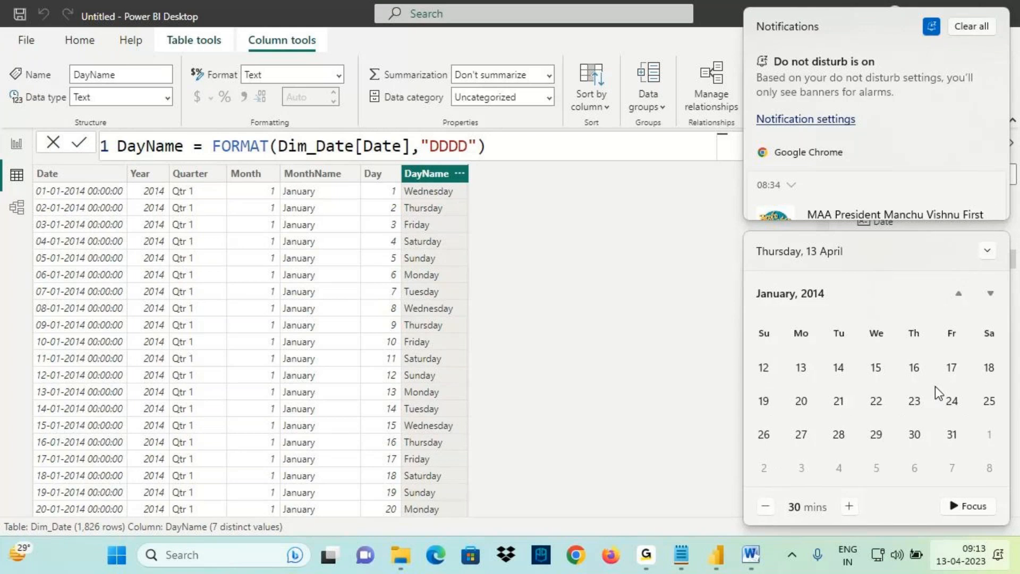
scroll(936, 387, "up", 1)
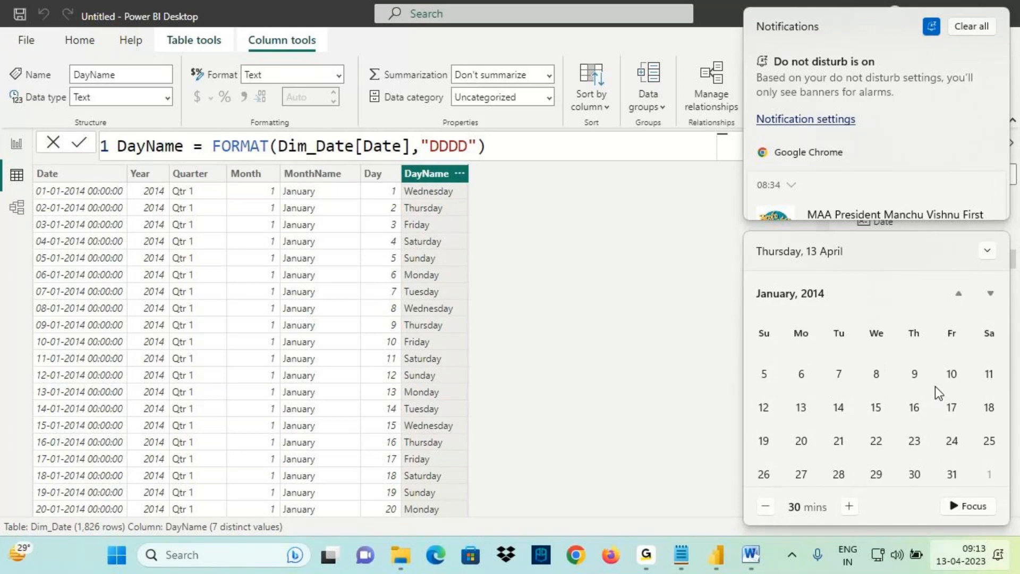
scroll(936, 408, "up", 1)
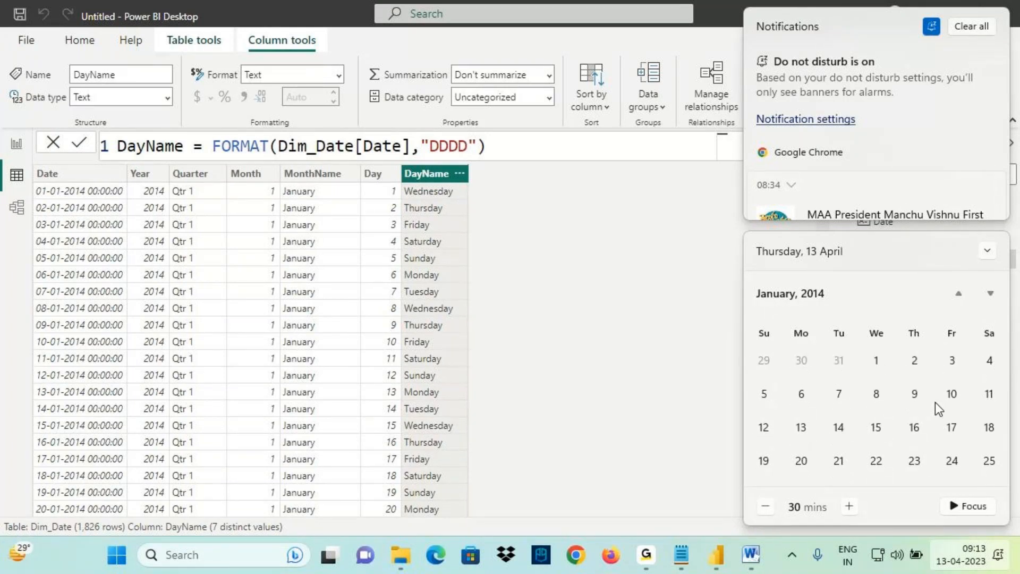
left_click(877, 362)
Add the DayName field to the sales table on Page 3, between Day and Sum of Sales
left_click(17, 144)
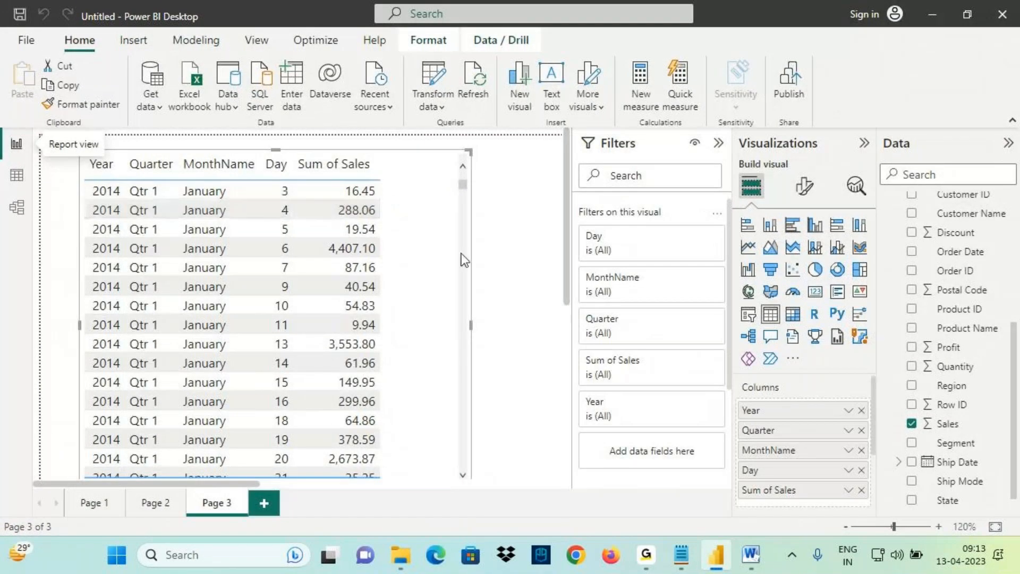
scroll(899, 204, "up", 4)
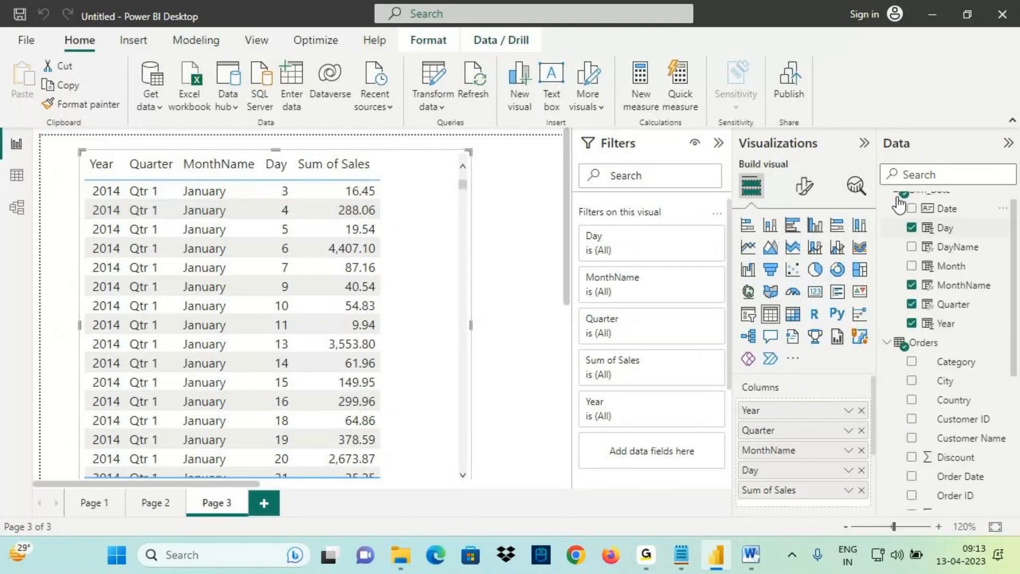
scroll(899, 203, "up", 1)
left_click_drag(952, 259, 788, 477)
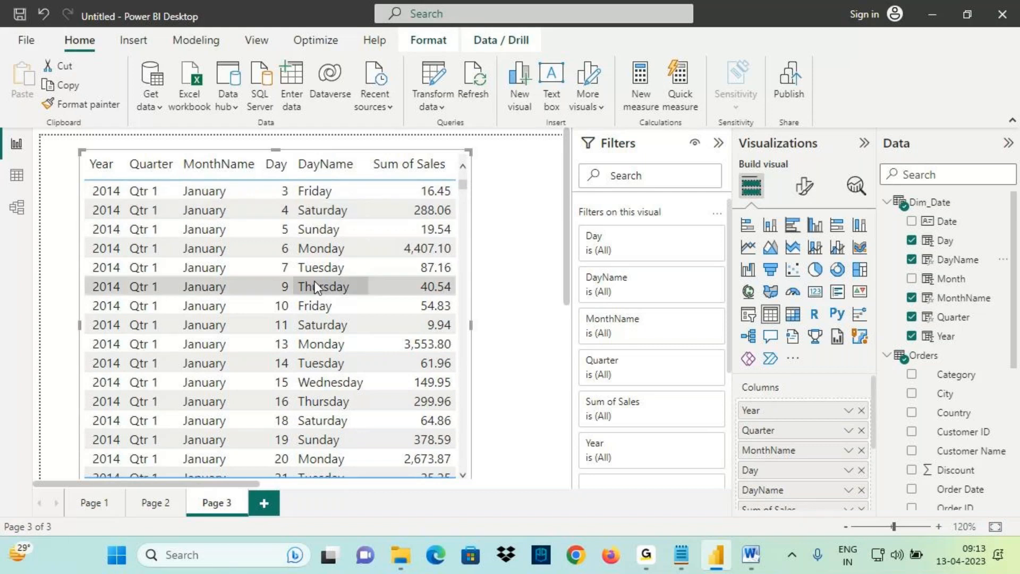
Review the FORMAT function in the DayName formula and look up the WEEKDAY entry in the Notepad notes
left_click(16, 175)
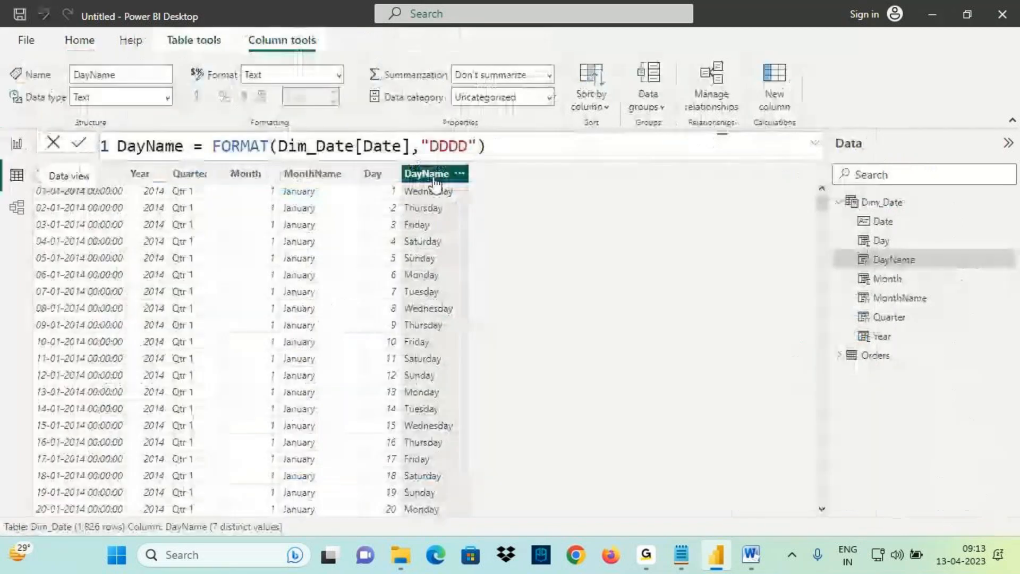
left_click_drag(221, 145, 260, 144)
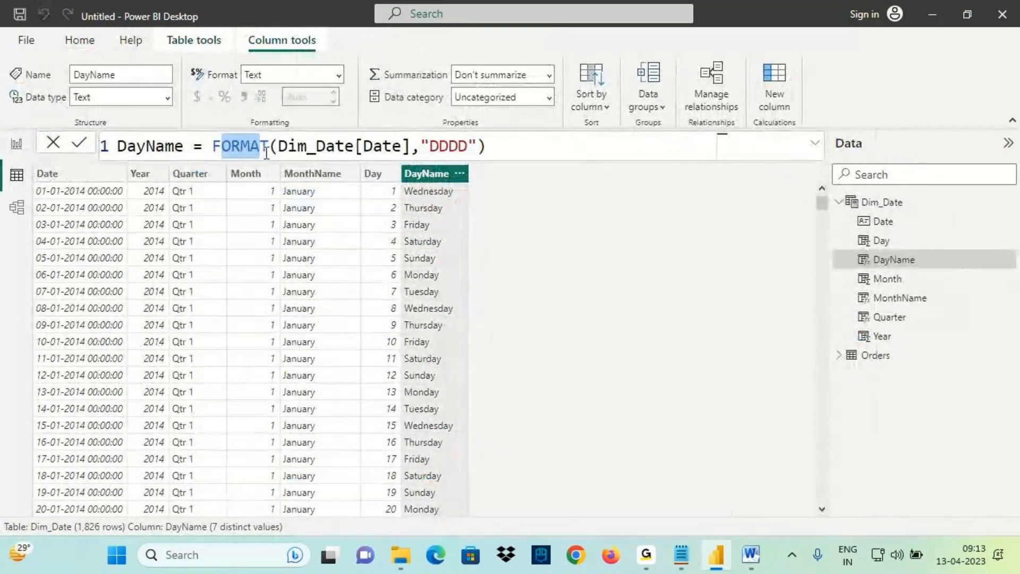
left_click(681, 555)
scroll(121, 281, "down", 3)
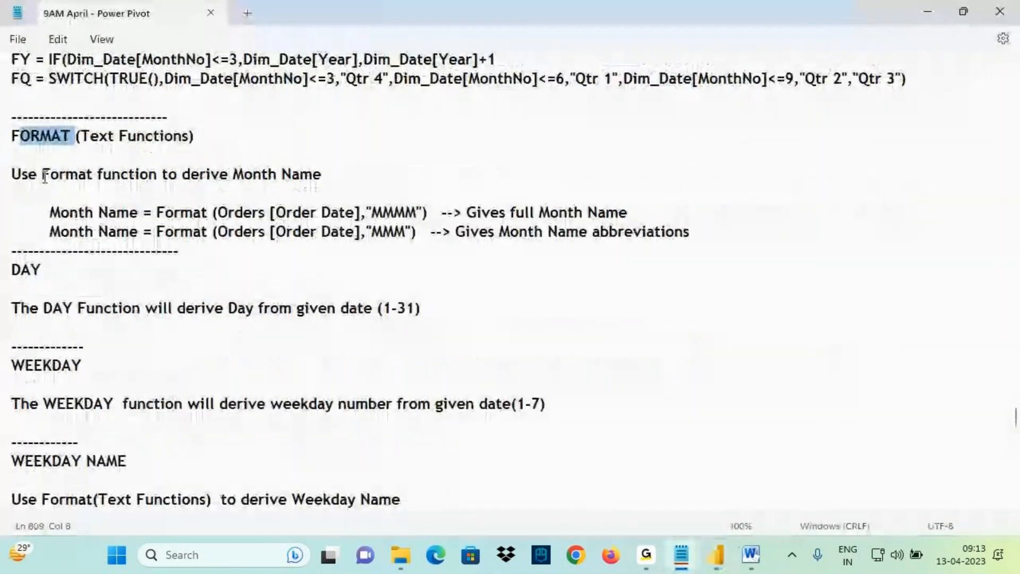
left_click(21, 267)
scroll(70, 282, "down", 2)
left_click(24, 251)
left_click_drag(25, 251, 88, 259)
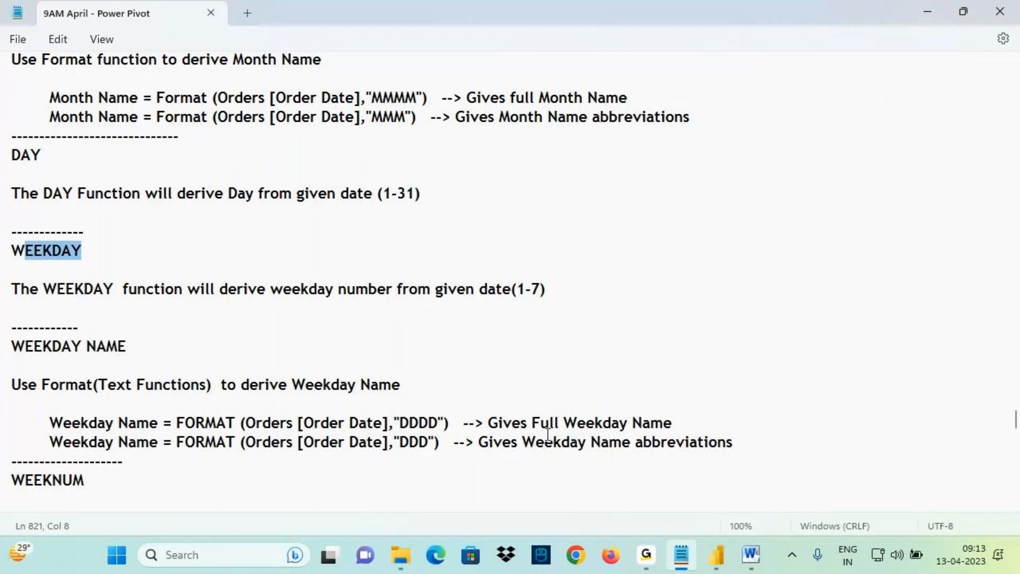
Examine the week of 16 to 22 April 2023 in the Windows calendar, numbering its days from Sunday as 1 to Saturday as 7
key("ctrl+2")
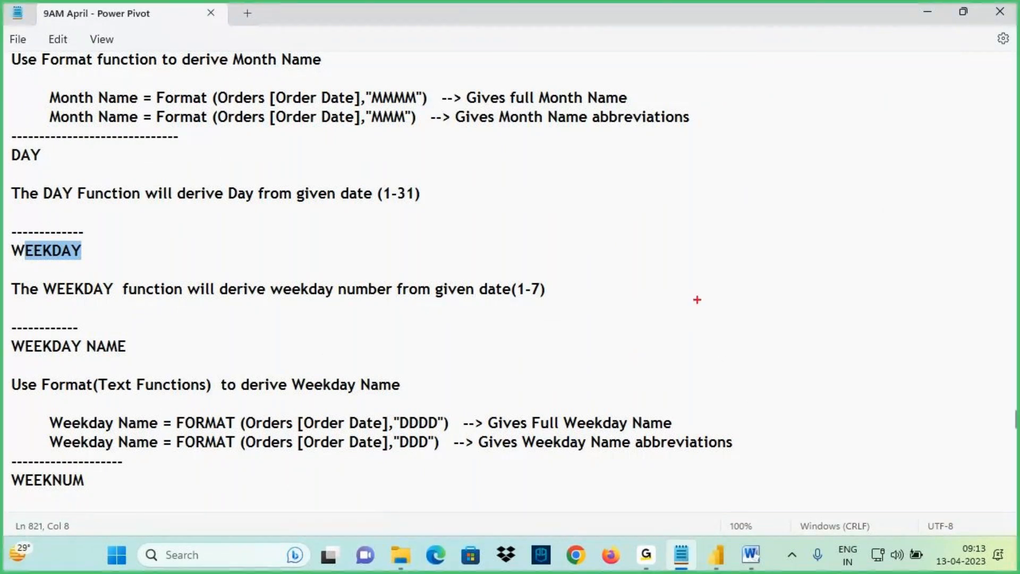
key("Escape")
left_click(971, 563)
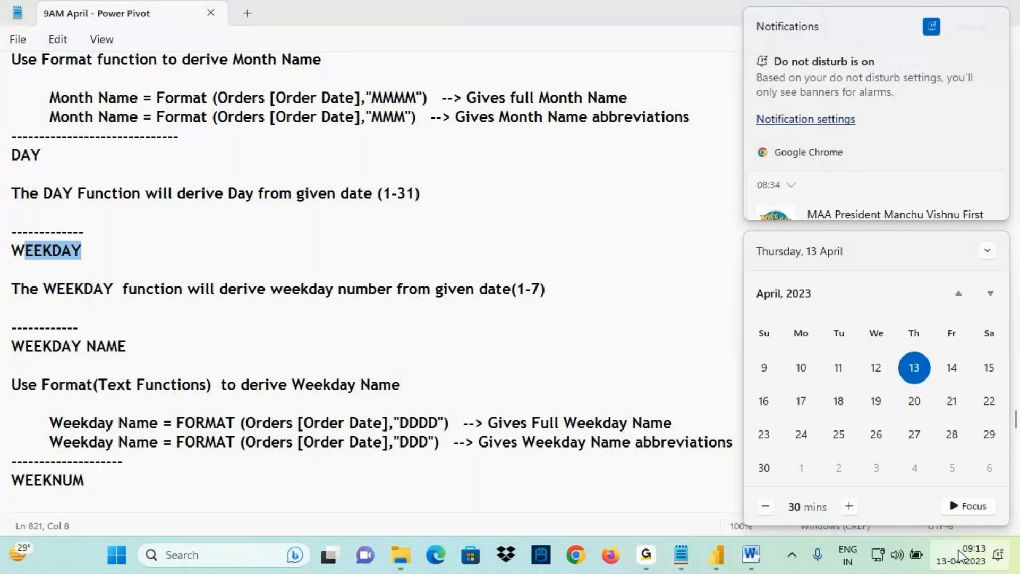
key("ctrl+2")
mouse_move(768, 389)
left_mouse_down()
mouse_move(759, 407)
mouse_move(739, 372)
mouse_move(721, 391)
left_mouse_up()
left_click_drag(700, 347, 701, 375)
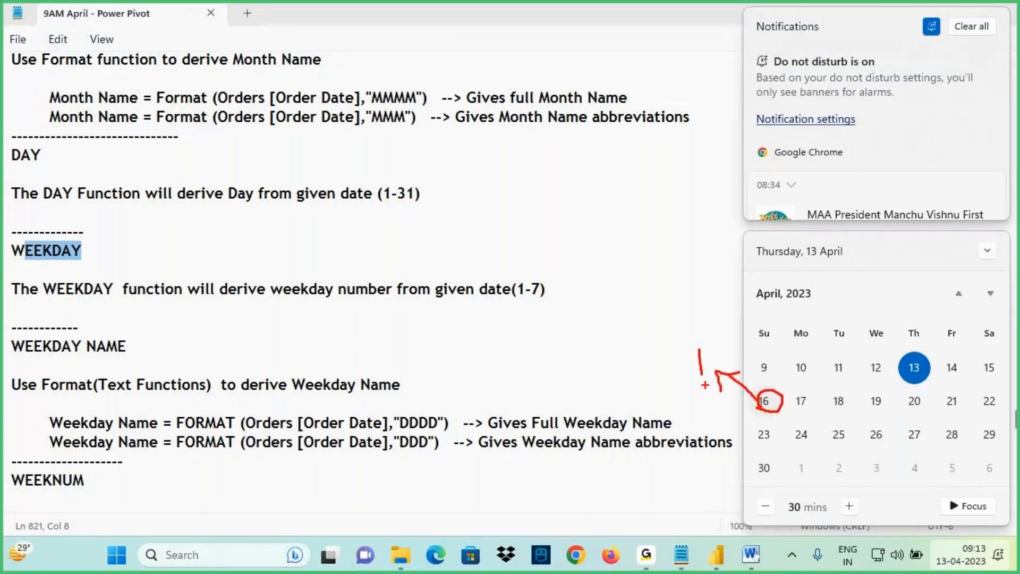
mouse_move(813, 395)
left_mouse_down()
mouse_move(787, 408)
mouse_move(854, 409)
left_mouse_up()
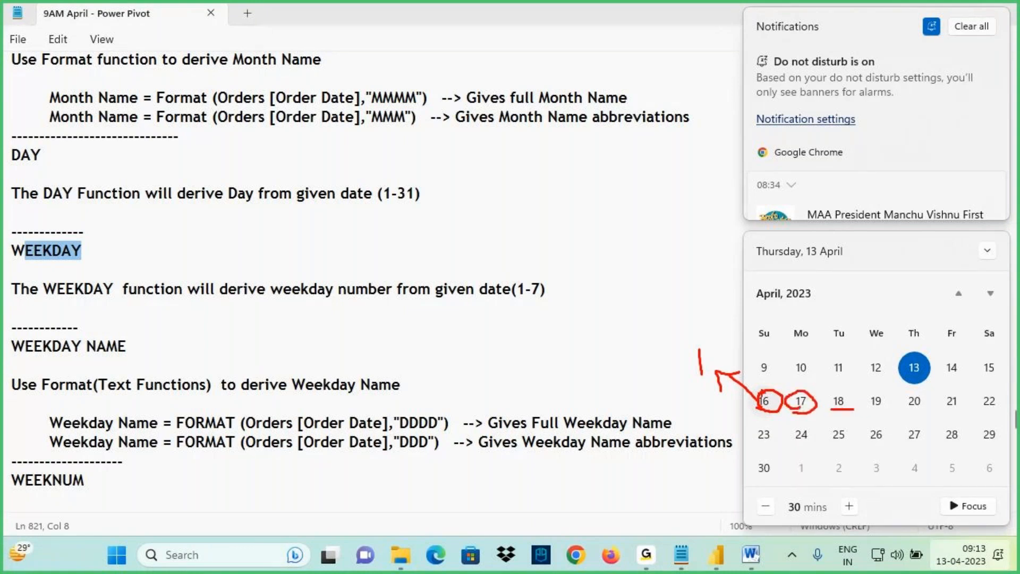
left_click_drag(759, 392, 998, 410)
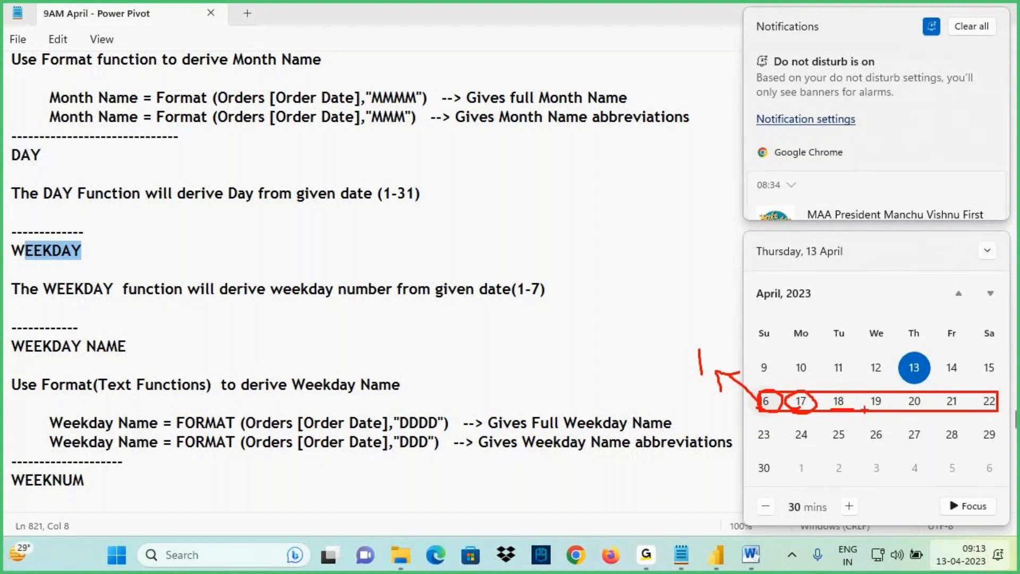
left_click_drag(760, 392, 1000, 412)
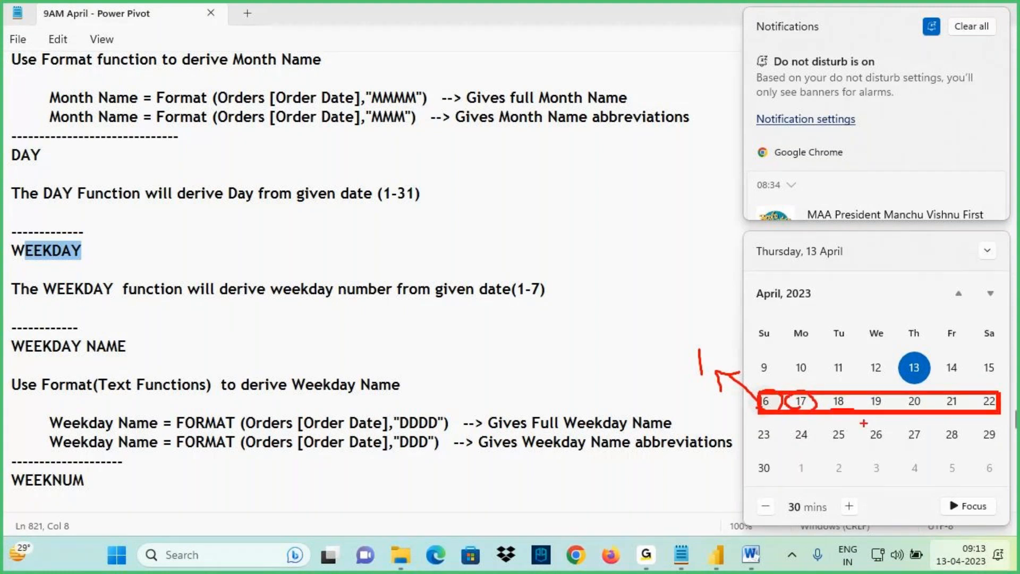
mouse_move(875, 410)
left_mouse_down()
mouse_move(875, 448)
mouse_move(920, 460)
left_mouse_up()
left_click_drag(905, 442, 905, 490)
mouse_move(898, 439)
left_mouse_down()
mouse_move(911, 429)
mouse_move(880, 450)
left_mouse_up()
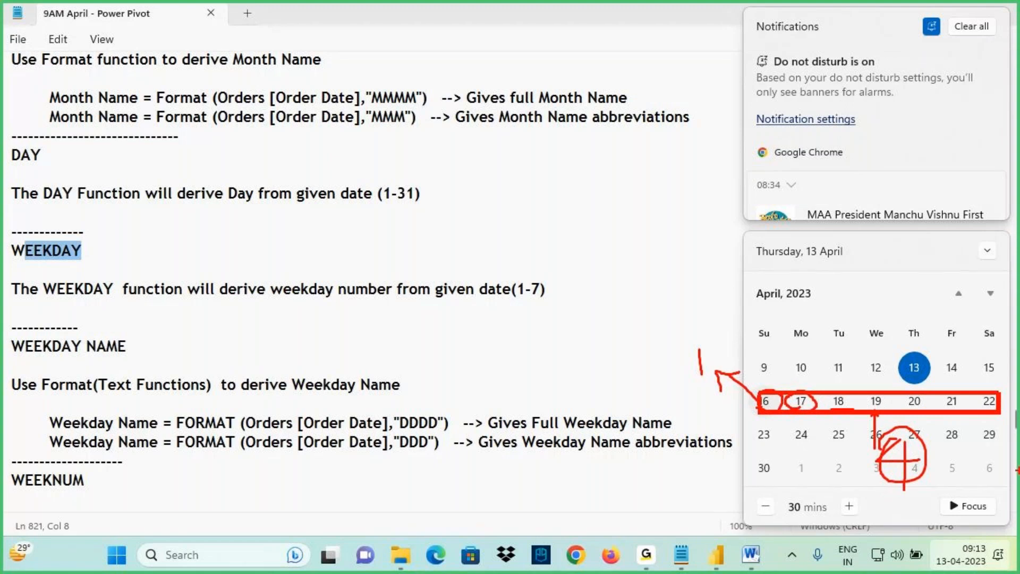
mouse_move(761, 394)
left_mouse_down()
mouse_move(1017, 420)
mouse_move(992, 476)
left_mouse_up()
mouse_move(934, 462)
left_mouse_down()
mouse_move(1015, 443)
mouse_move(938, 453)
left_mouse_up()
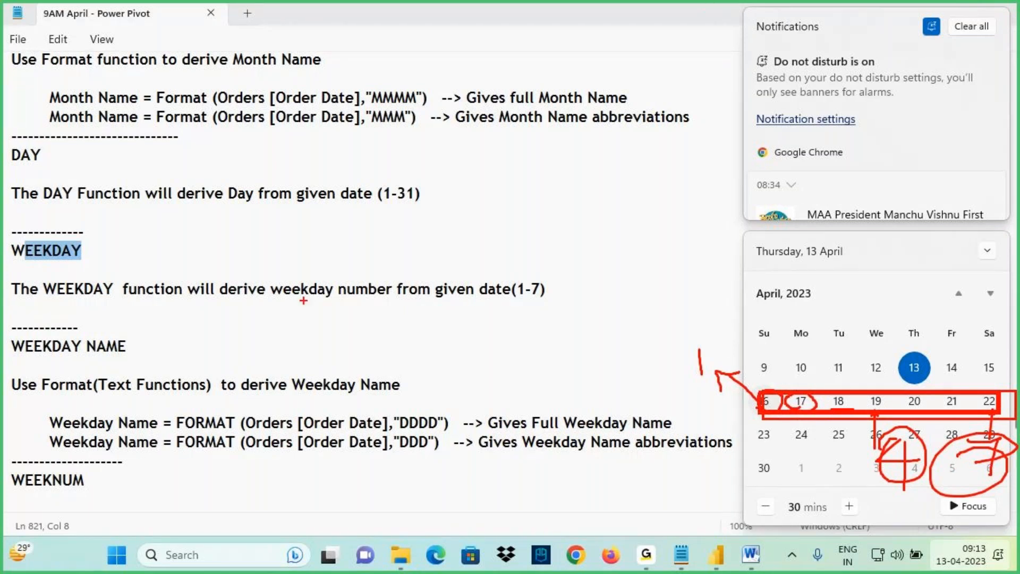
Read the WEEKDAY function description in the notes, including its 1-7 weekday number range
left_click_drag(12, 250, 83, 252)
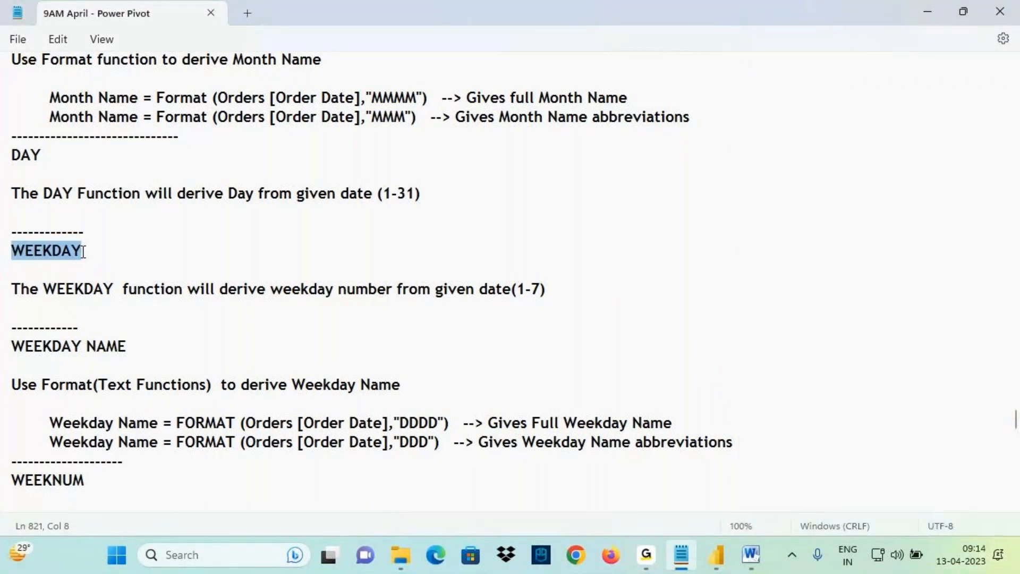
left_click(104, 291)
left_click_drag(301, 291, 541, 291)
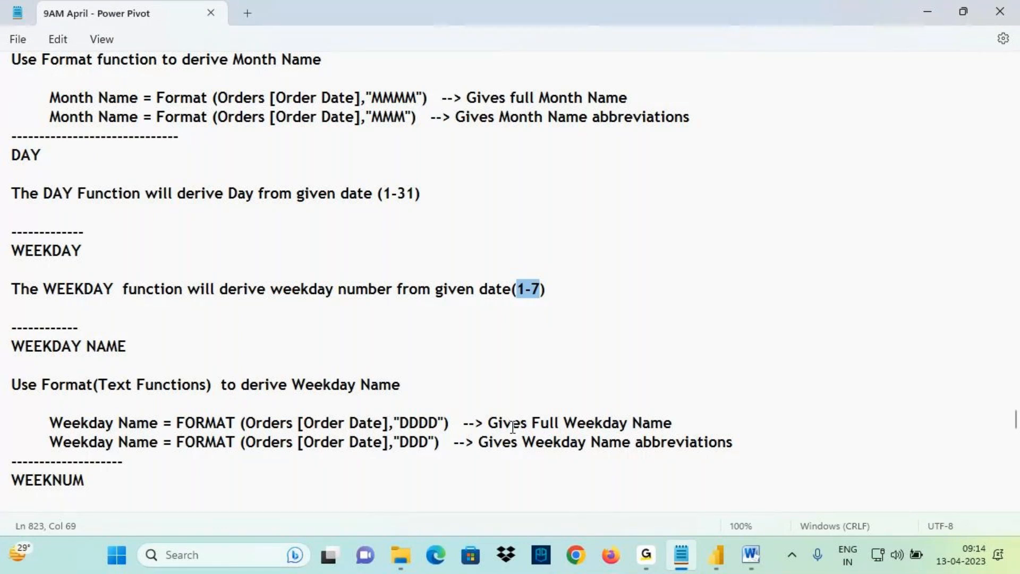
Switch back to Power BI Desktop and add a new blank report page
left_click(716, 555)
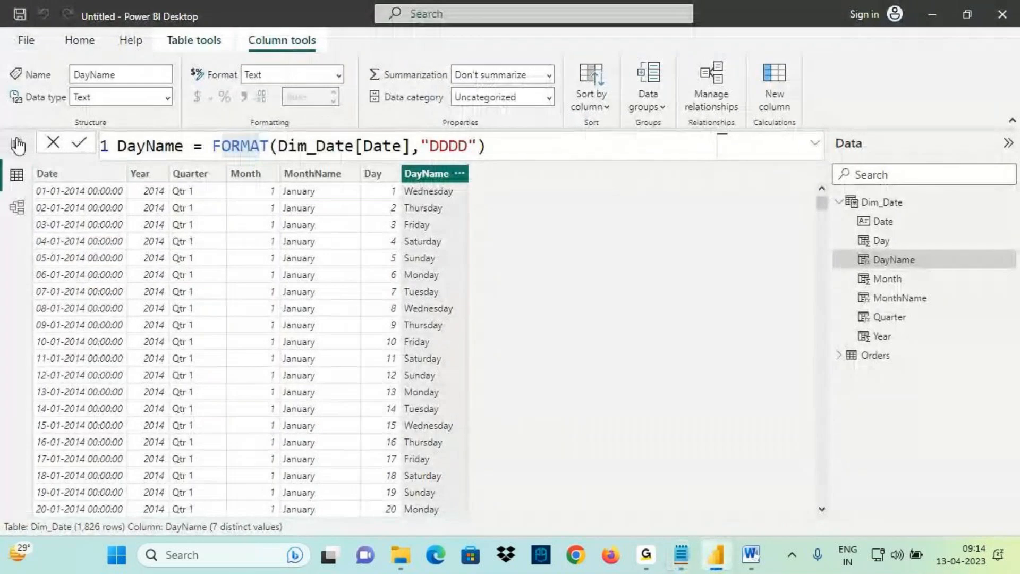
left_click(17, 145)
left_click(269, 504)
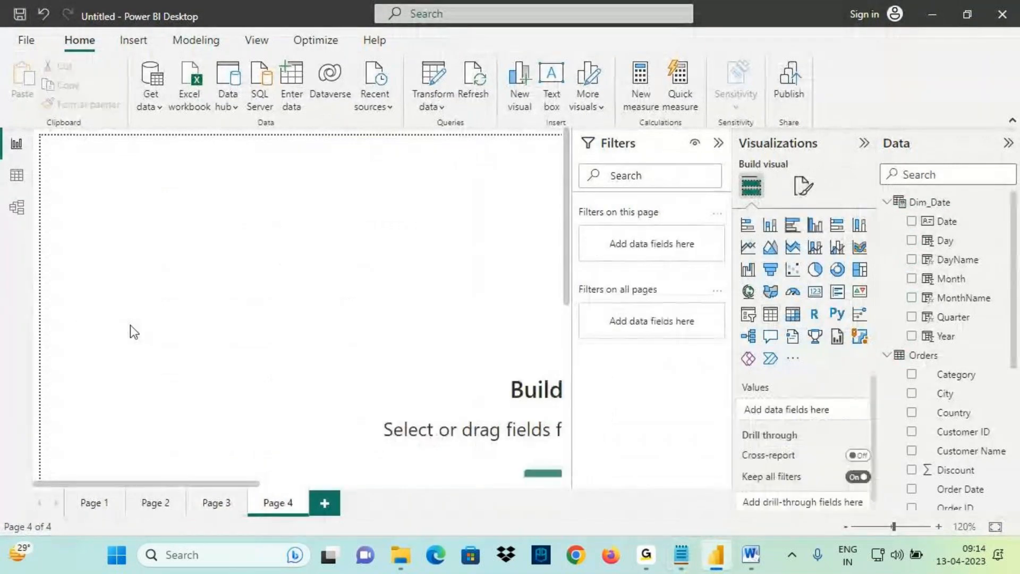
key("ctrl+2")
mouse_move(113, 300)
left_mouse_down()
mouse_move(113, 326)
mouse_move(226, 335)
left_mouse_up()
mouse_move(278, 303)
left_mouse_down()
mouse_move(292, 302)
mouse_move(232, 340)
left_mouse_up()
mouse_move(113, 343)
left_mouse_down()
mouse_move(113, 378)
mouse_move(130, 364)
left_mouse_up()
mouse_move(105, 396)
left_mouse_down()
mouse_move(90, 405)
mouse_move(148, 416)
left_mouse_up()
left_click_drag(175, 347, 177, 378)
mouse_move(164, 369)
left_mouse_down()
mouse_move(182, 395)
mouse_move(215, 396)
mouse_move(242, 367)
left_mouse_up()
mouse_move(102, 284)
left_mouse_down()
mouse_move(105, 238)
mouse_move(87, 277)
left_mouse_up()
left_click_drag(88, 247, 121, 253)
mouse_move(108, 191)
left_mouse_down()
mouse_move(111, 225)
mouse_move(161, 216)
left_mouse_up()
left_click_drag(99, 237, 287, 205)
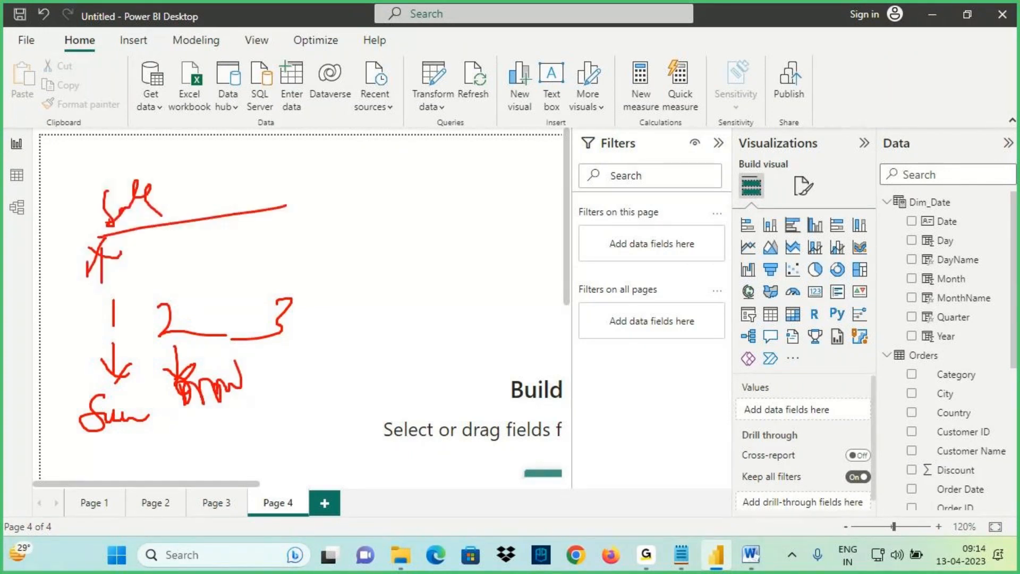
key("Escape")
Examine the first DayName value in the Dim_Date data table and match Wednesday to weekday number 4
left_click(17, 177)
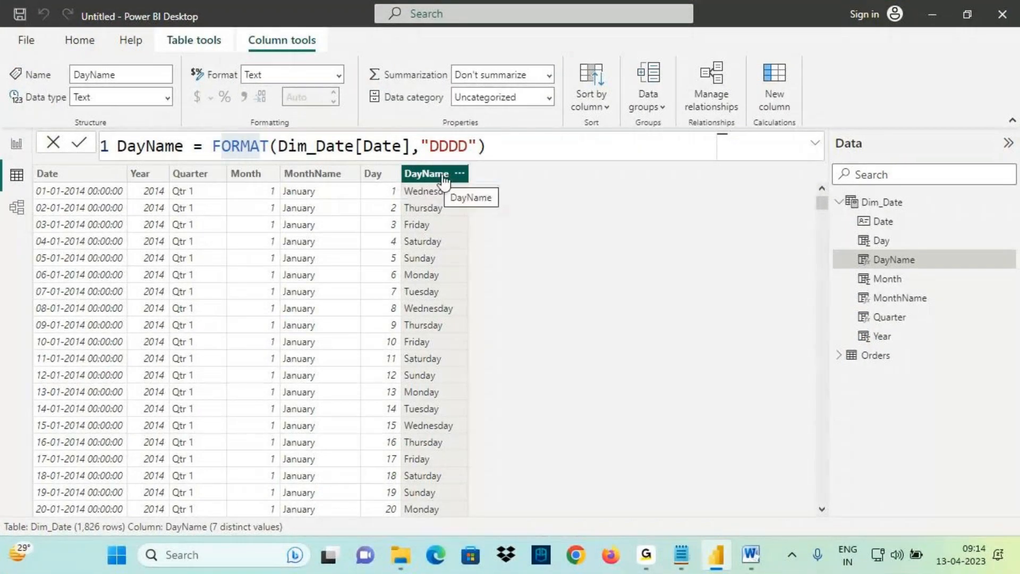
key("ctrl+2")
left_click_drag(405, 200, 464, 200)
mouse_move(470, 190)
left_mouse_down()
mouse_move(533, 190)
mouse_move(521, 204)
left_mouse_up()
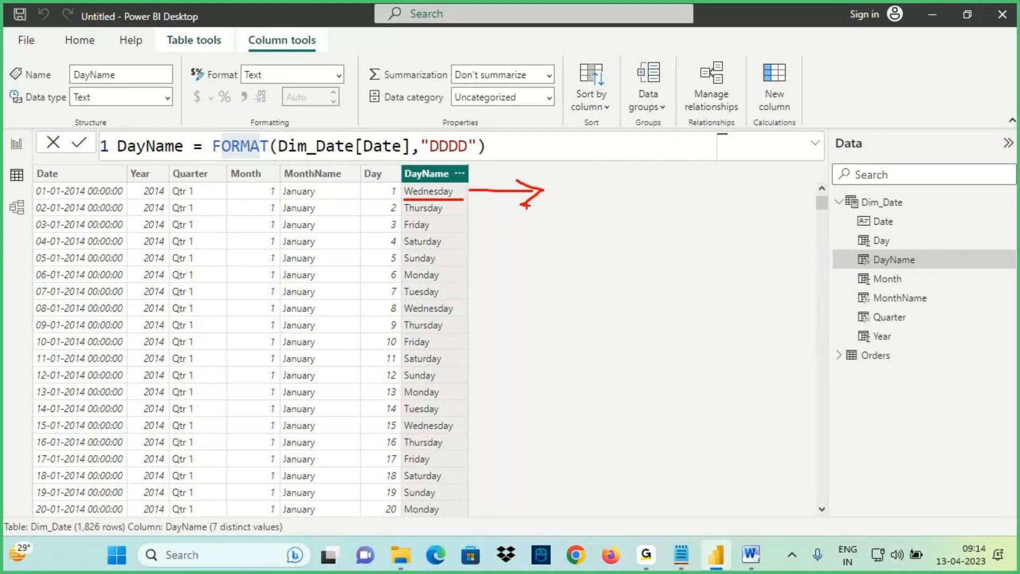
mouse_move(554, 184)
left_mouse_down()
mouse_move(558, 195)
mouse_move(571, 184)
mouse_move(560, 219)
left_mouse_up()
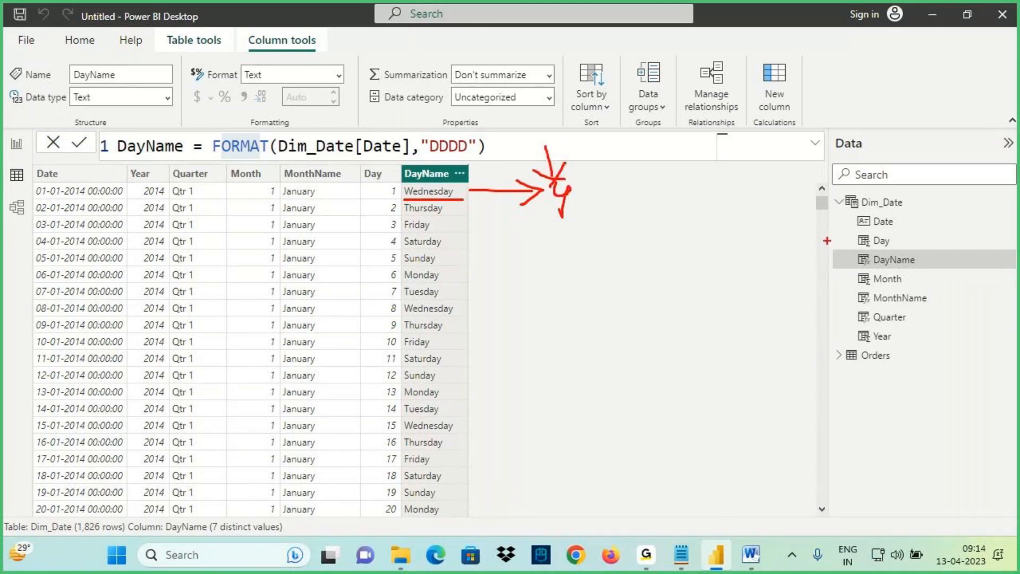
key("Escape")
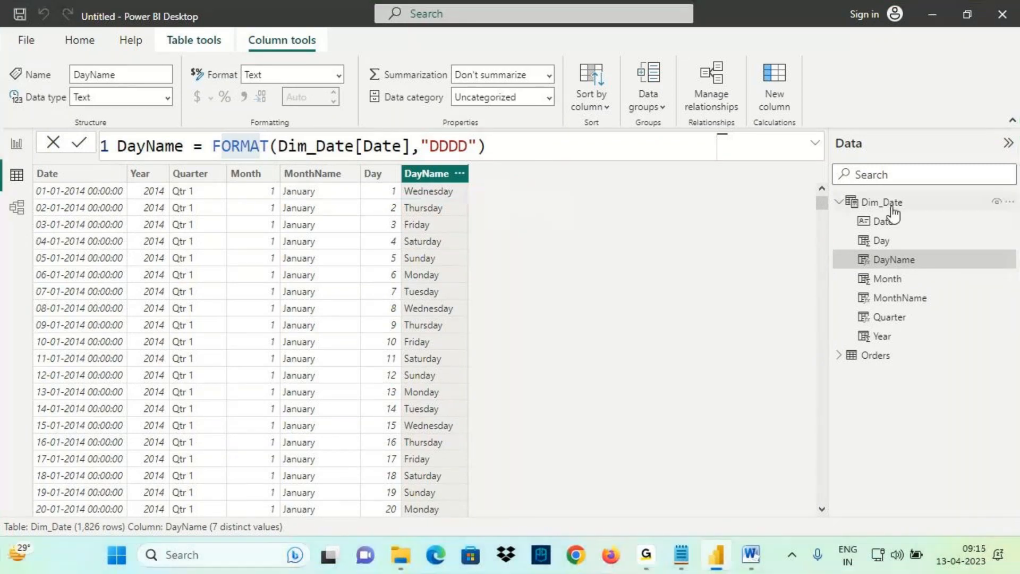
Add a new calculated column named WeekDayNum to the Dim_Date table
left_click(892, 206)
left_click(413, 80)
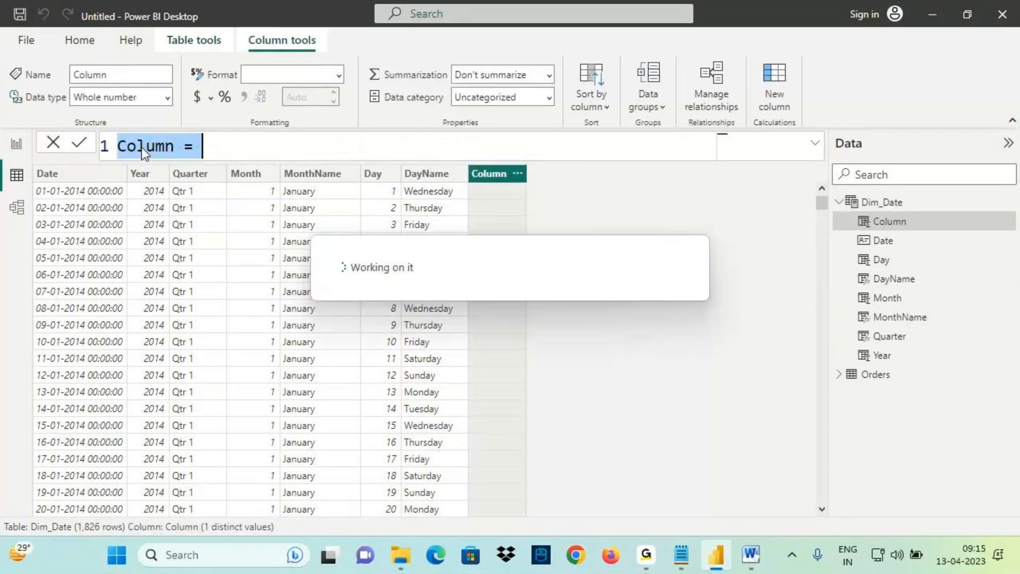
type("Wee")
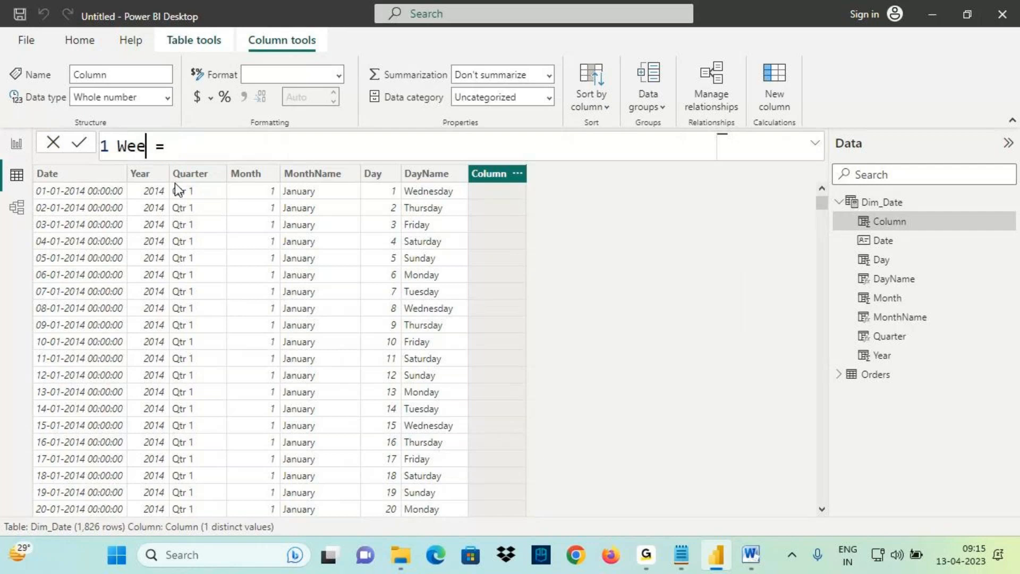
type("kDay")
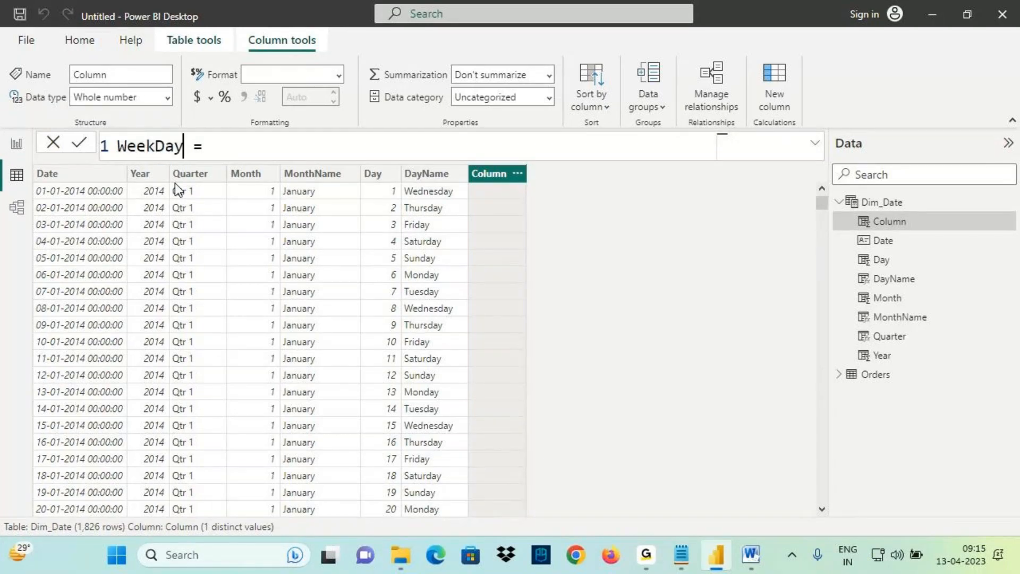
type("Num")
Start the WeekDayNum formula with the WEEKDAY function, using Dim_Date[Date] as its date argument
type("weekd")
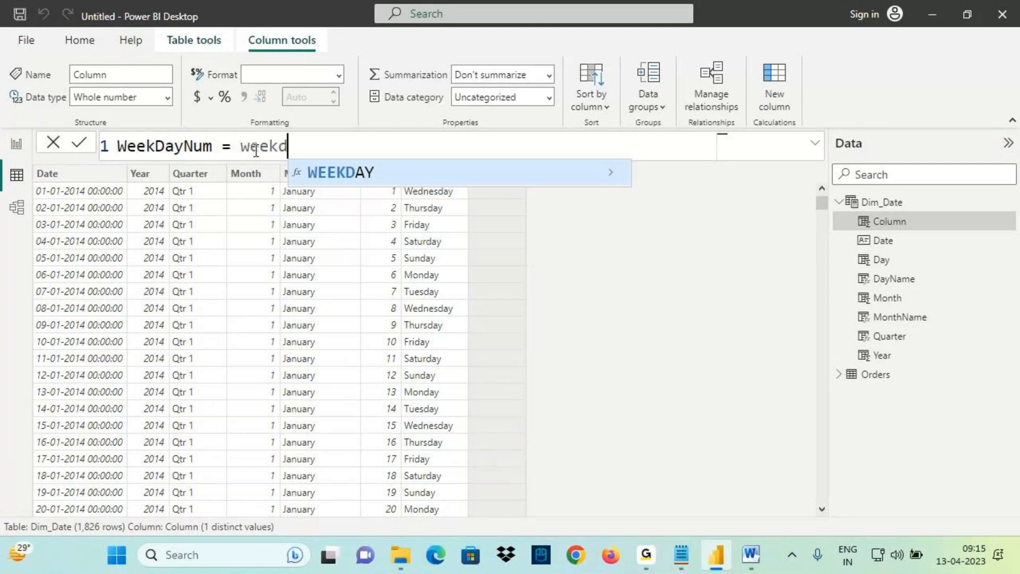
key("Tab")
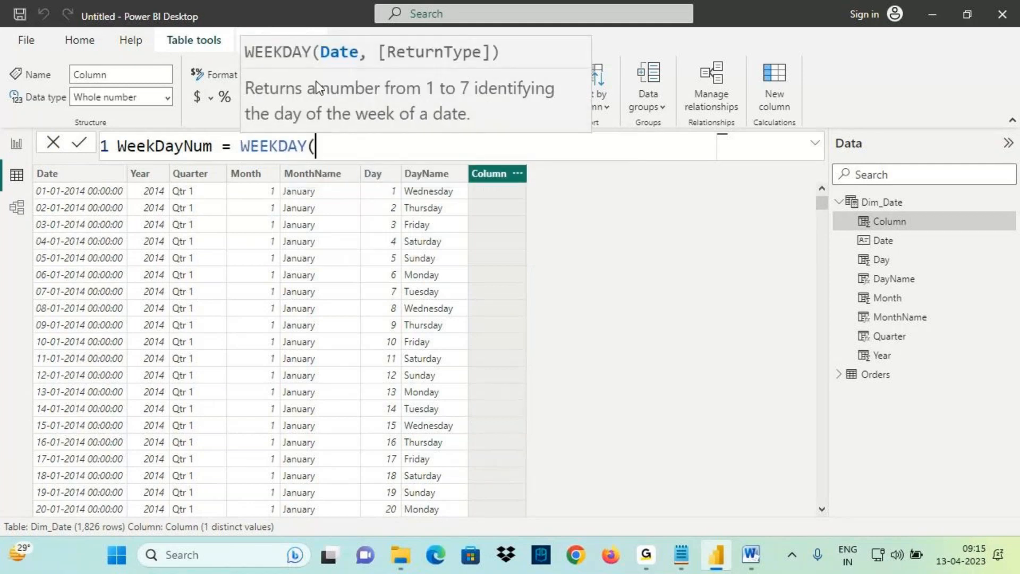
left_click_drag(321, 55, 356, 54)
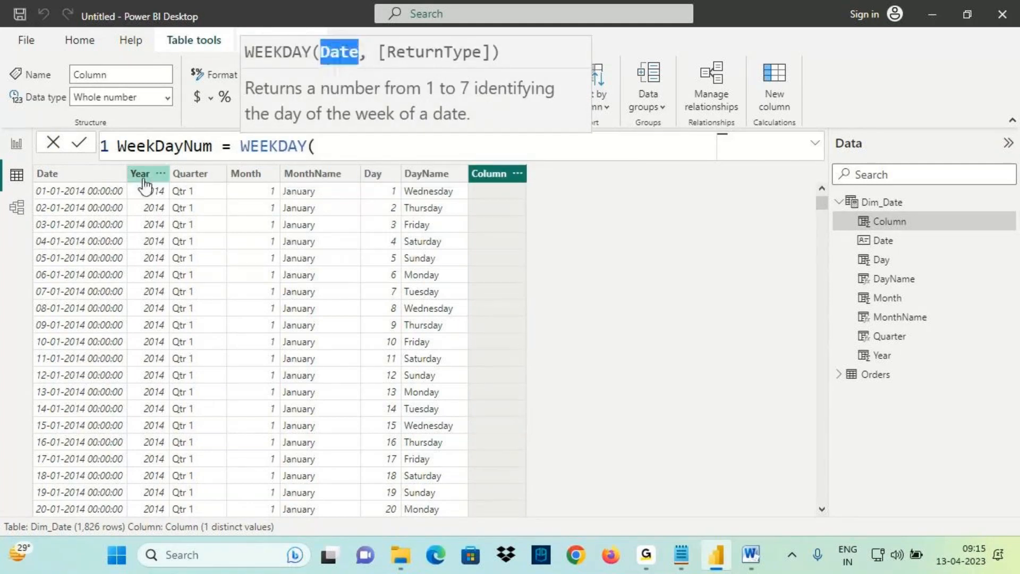
left_click(329, 145)
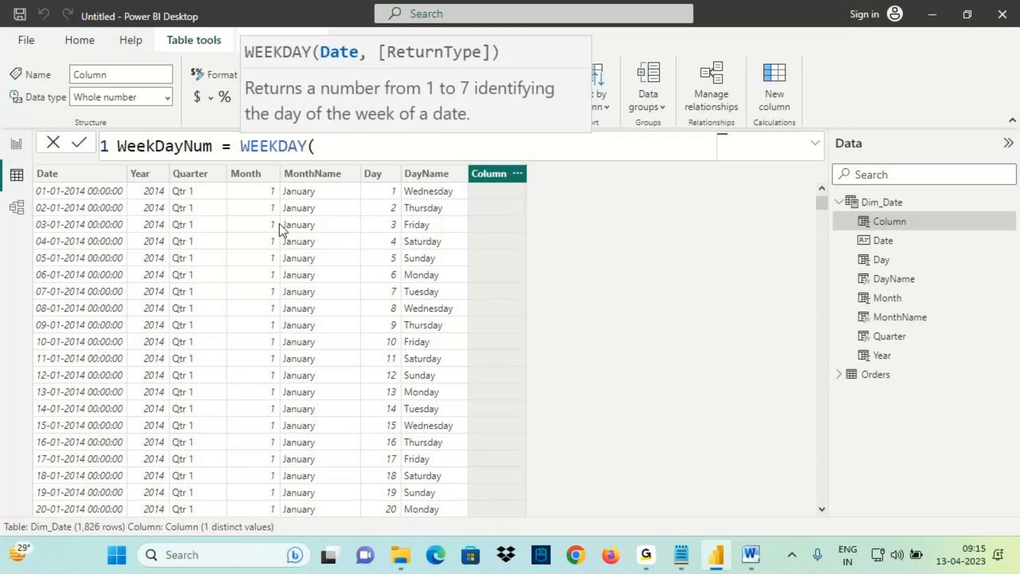
type("date")
left_click(449, 427)
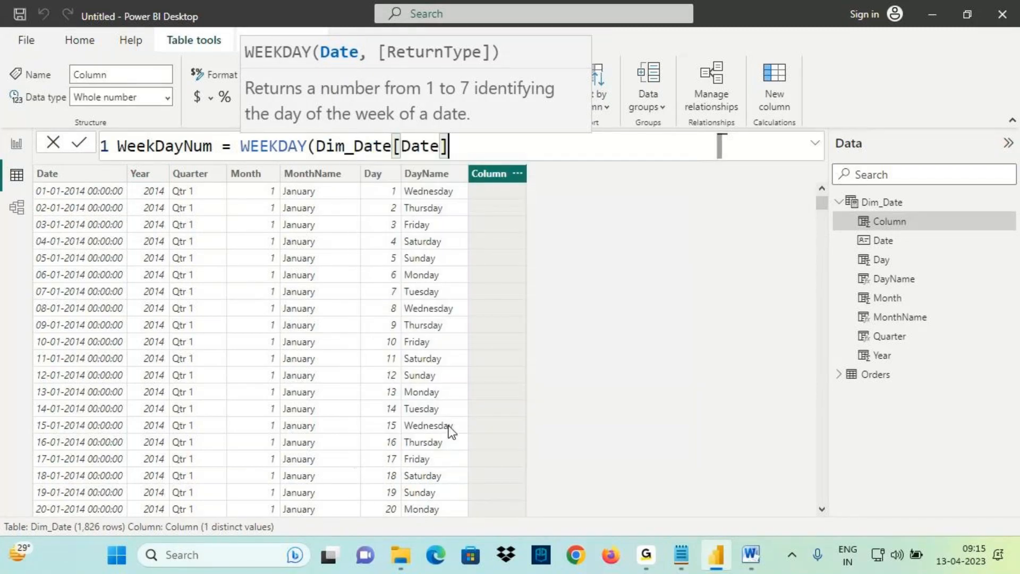
type(",")
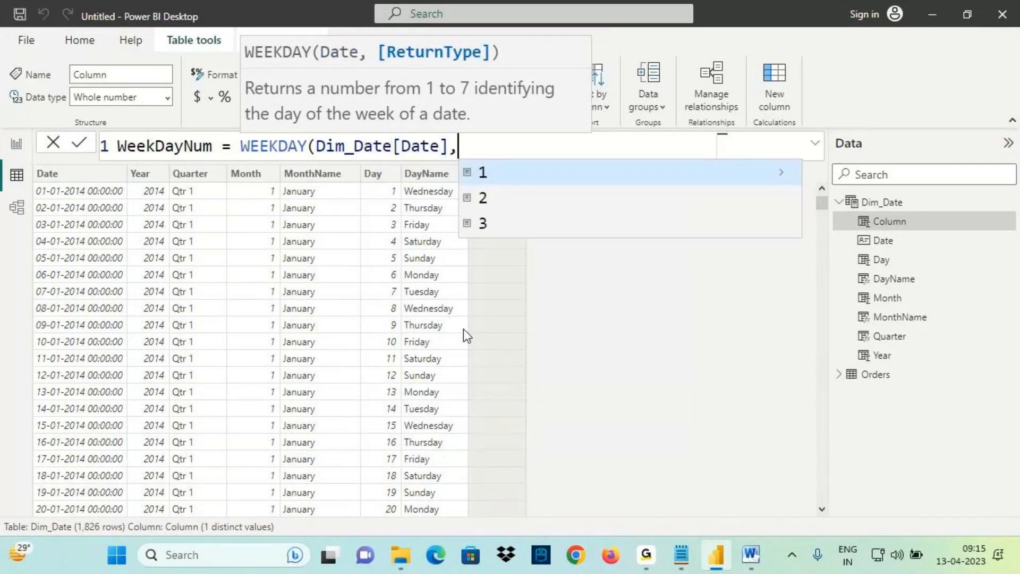
Examine the ReturnType argument of WEEKDAY and its offered options 1, 2 and 3
left_click_drag(377, 52, 492, 54)
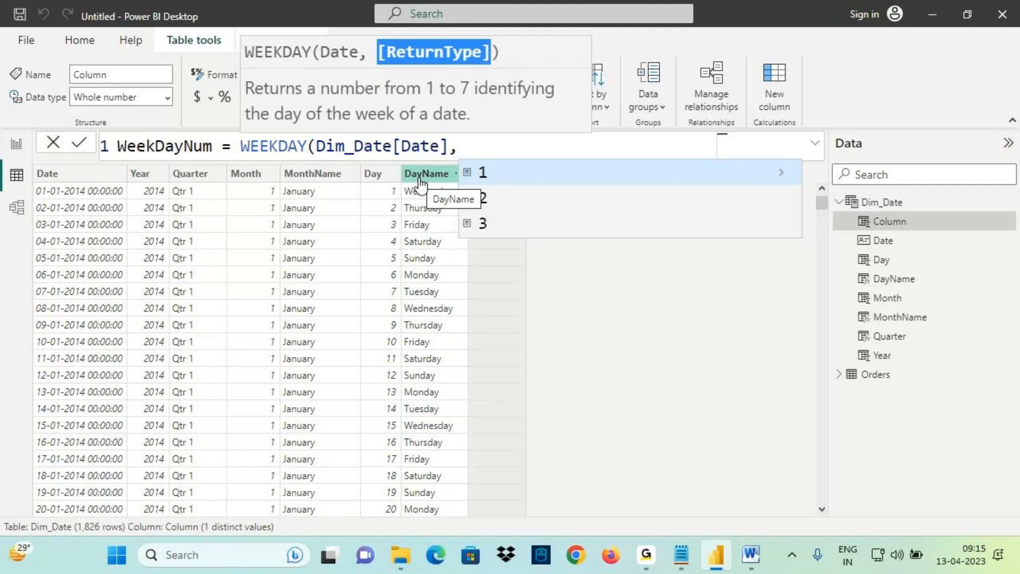
left_click_drag(392, 58, 459, 60)
mouse_move(461, 183)
left_mouse_down()
mouse_move(494, 180)
mouse_move(500, 203)
left_mouse_up()
left_click_drag(469, 241, 497, 234)
mouse_move(496, 162)
left_mouse_down()
mouse_move(453, 176)
mouse_move(497, 183)
mouse_move(495, 164)
left_mouse_up()
left_click_drag(481, 134, 482, 155)
left_click_drag(471, 156, 497, 154)
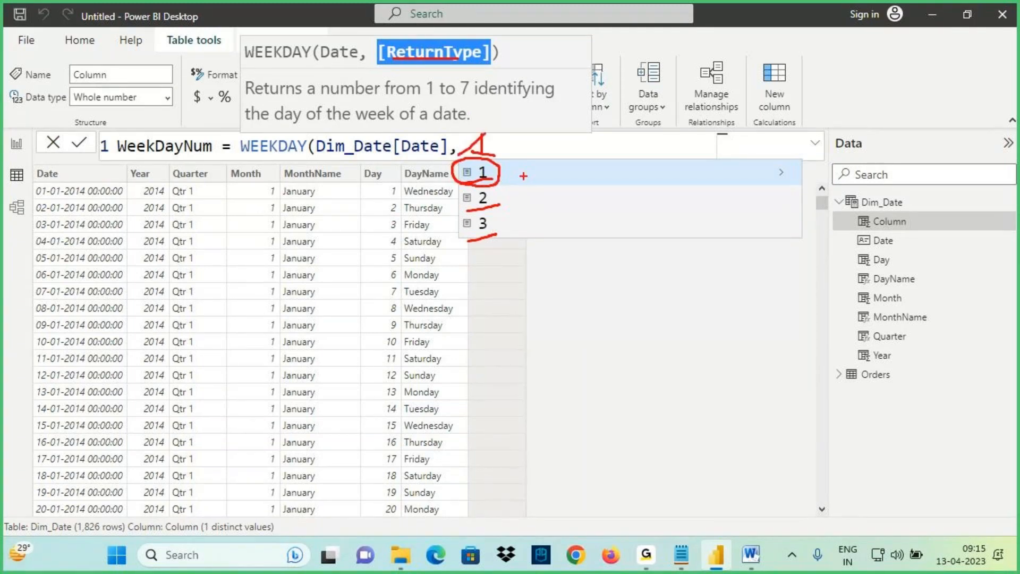
key("Escape")
Read the description of WEEKDAY return type 1, checking which weekday its numbering starts and ends with
key("BackSpace")
type(",1")
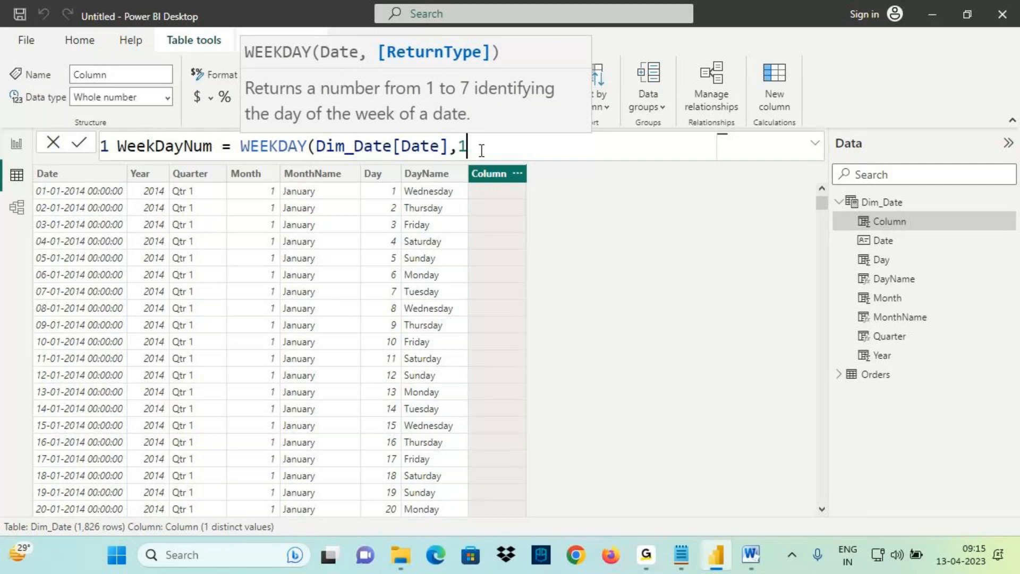
key("BackSpace")
key("ctrl+2")
left_click_drag(228, 187, 277, 188)
left_click_drag(366, 188, 419, 186)
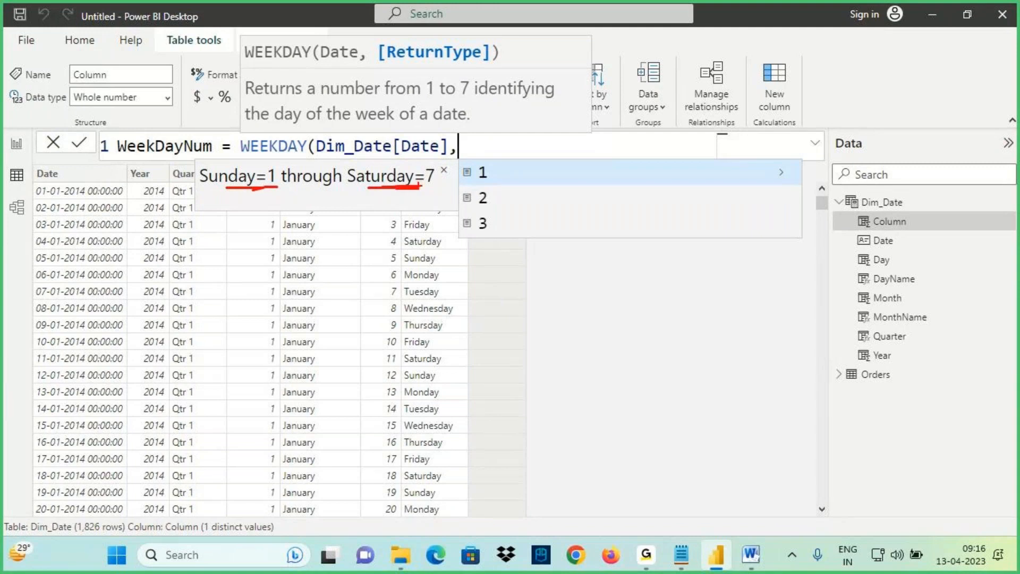
mouse_move(241, 187)
left_mouse_down()
mouse_move(244, 232)
mouse_move(261, 213)
left_mouse_up()
mouse_move(464, 184)
left_mouse_down()
mouse_move(490, 182)
mouse_move(479, 184)
mouse_move(487, 163)
left_mouse_up()
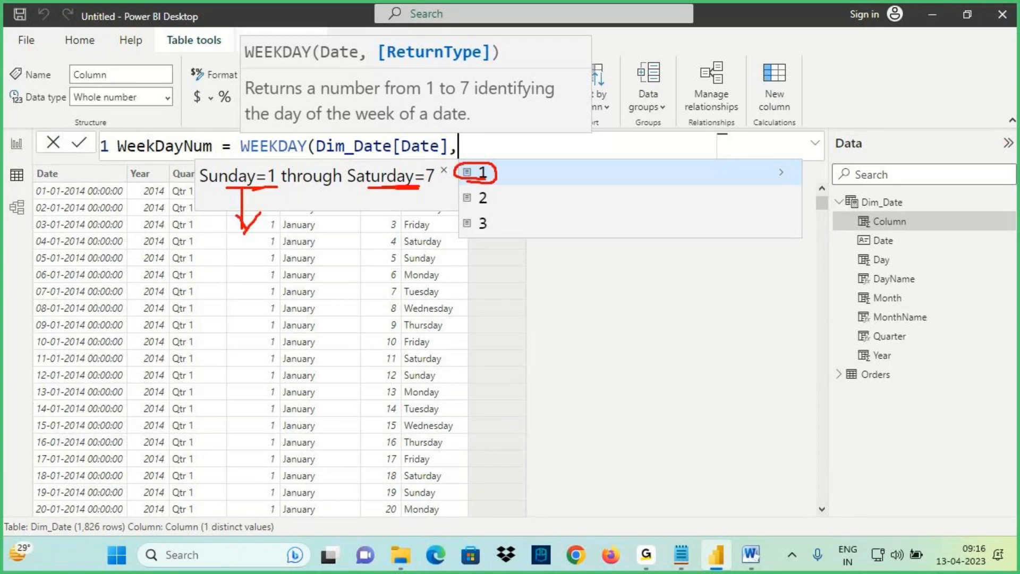
key("Escape")
Compare the weekday numbering descriptions of WEEKDAY return types 2 and 3 with that of type 1
left_click(495, 151)
key("BackSpace")
type(",")
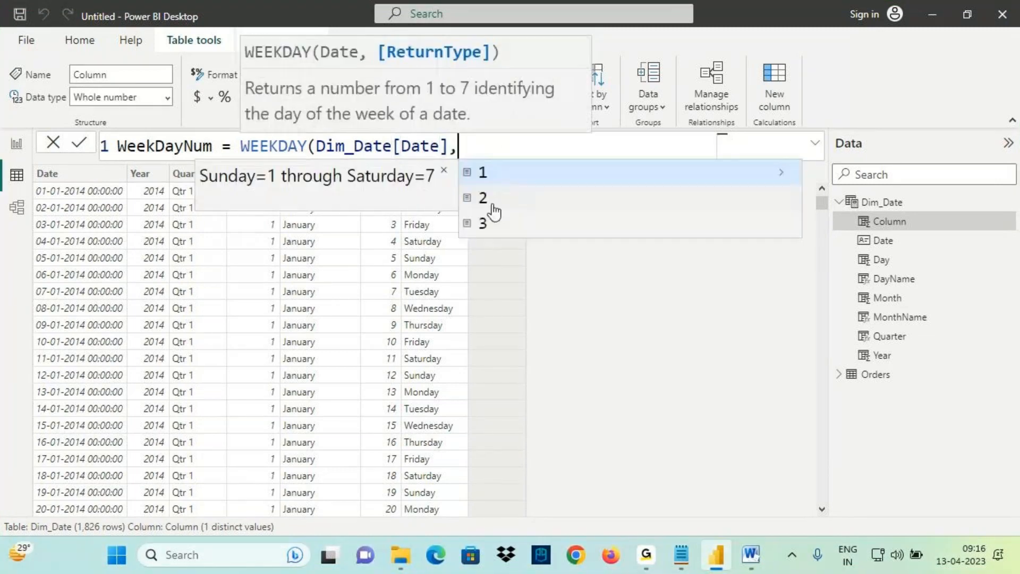
left_click(735, 206)
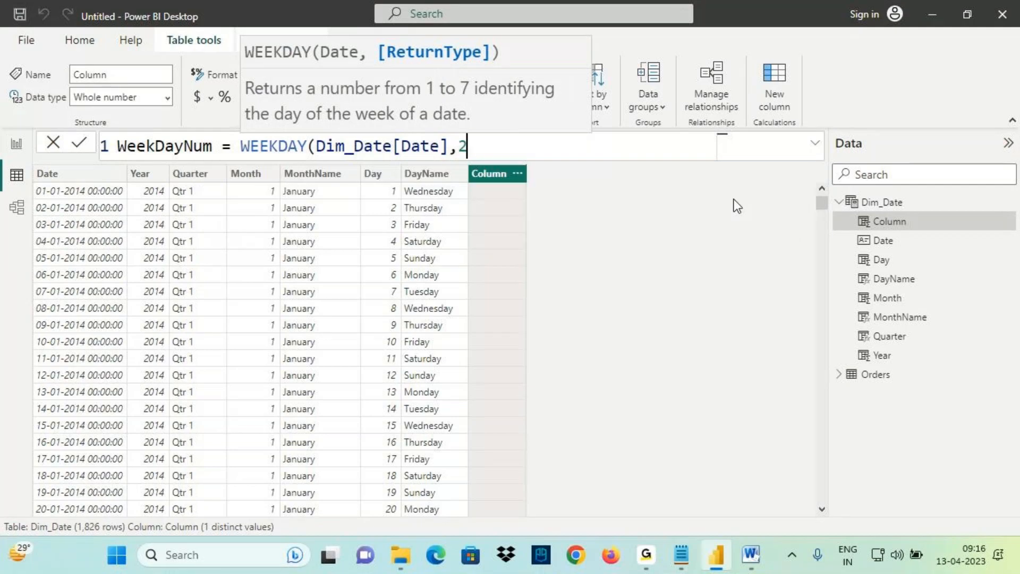
key("BackSpace")
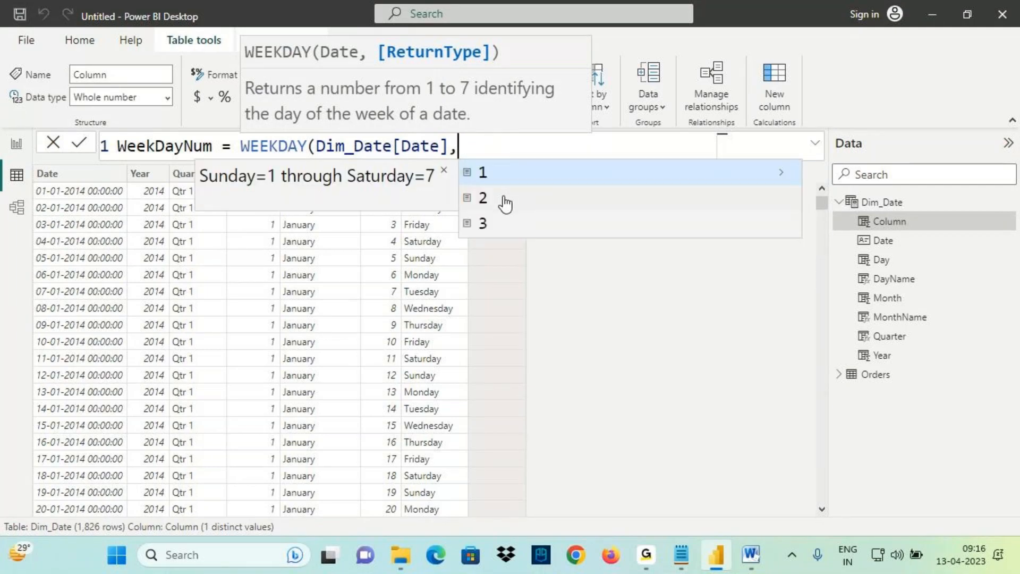
left_click(726, 198)
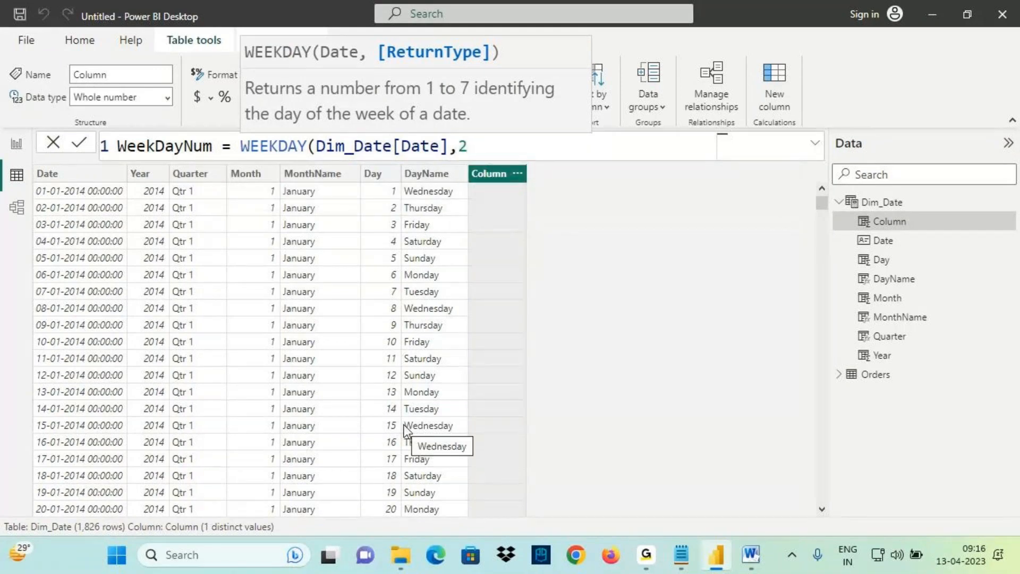
key("BackSpace")
key("Down")
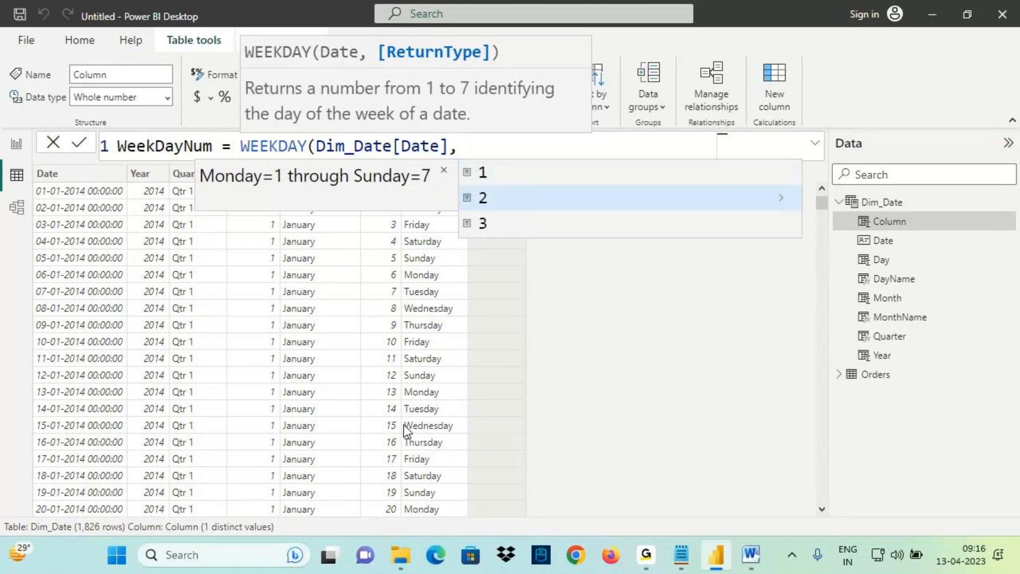
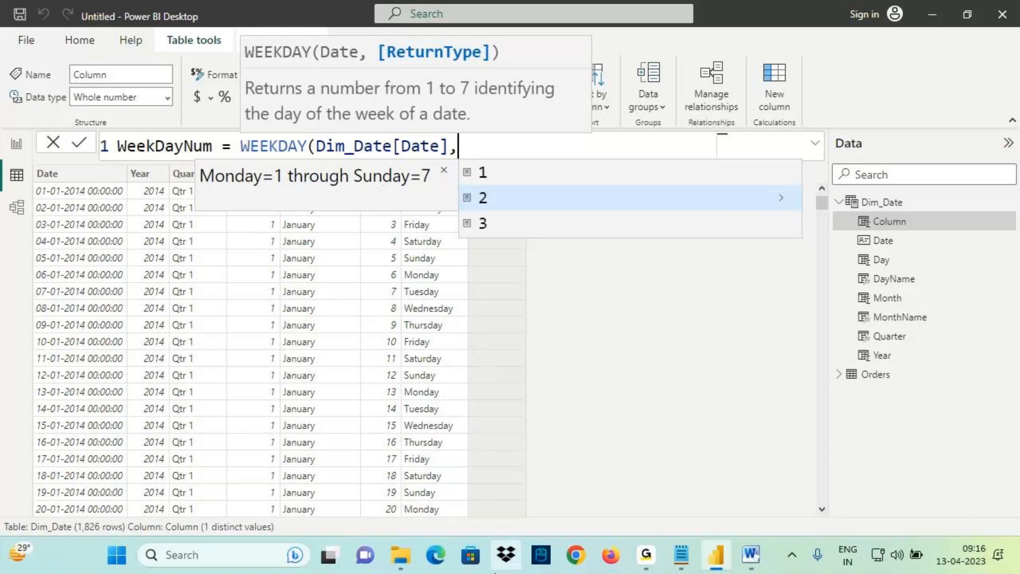
key("Down")
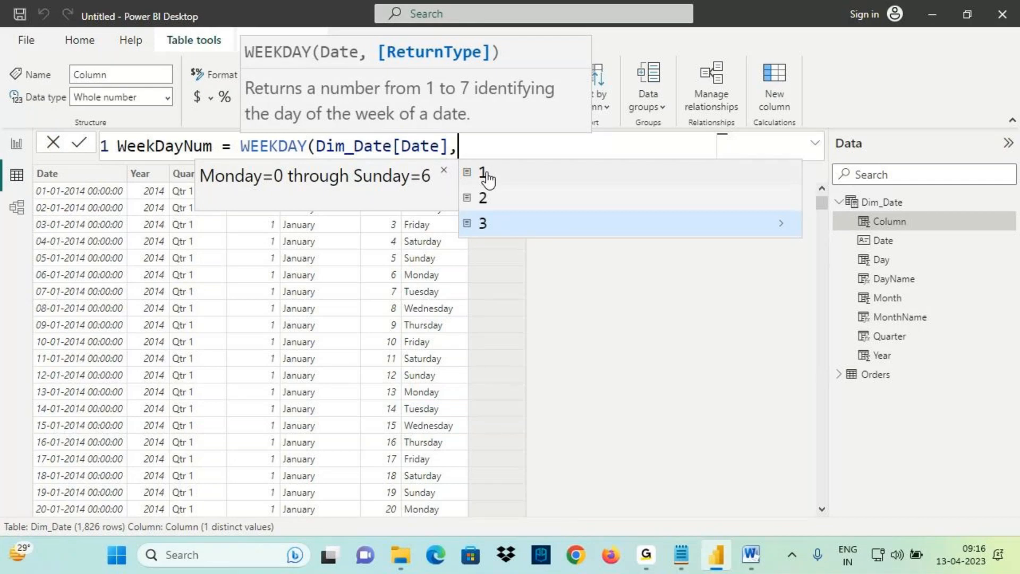
key("Up")
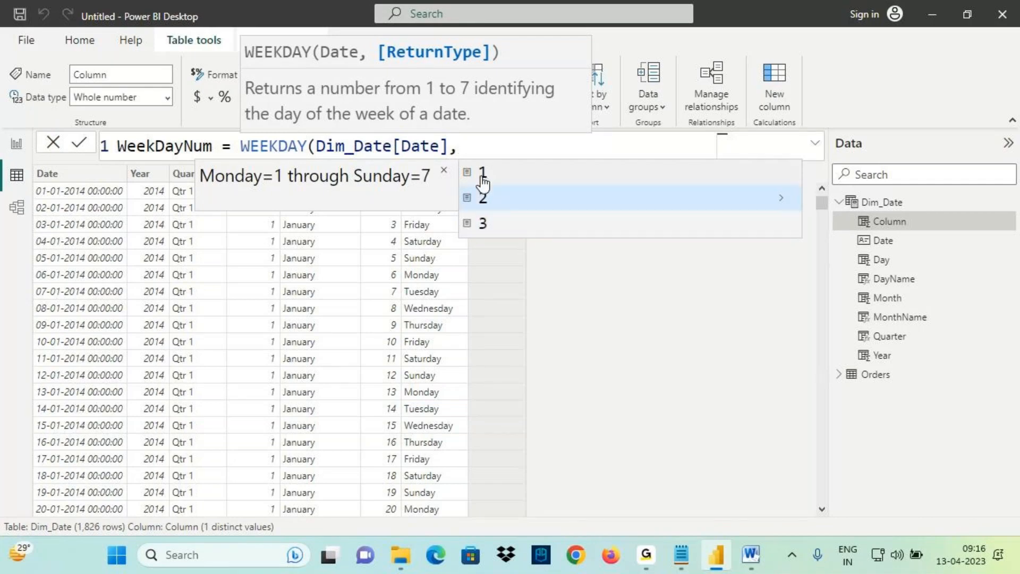
key("Up")
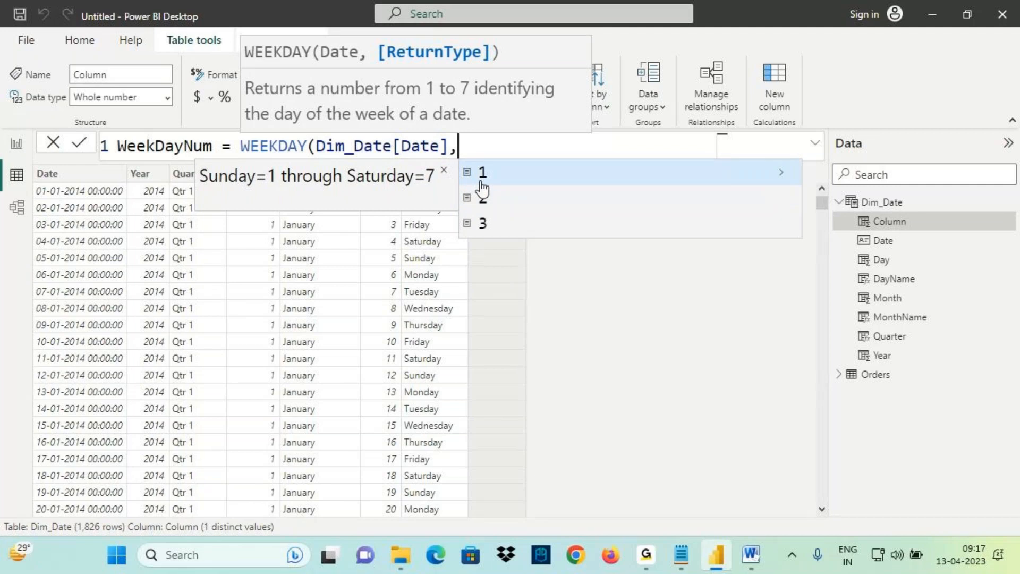
Complete and commit the formula WeekDayNum = WEEKDAY(Dim_Date[Date],1) using return type 1
left_click(482, 181)
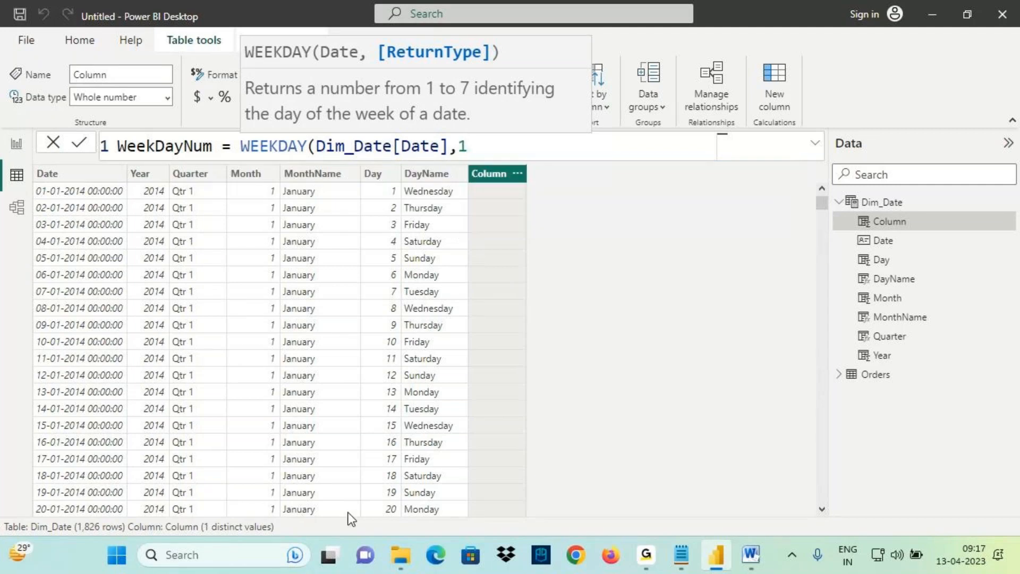
type(")")
key("Return")
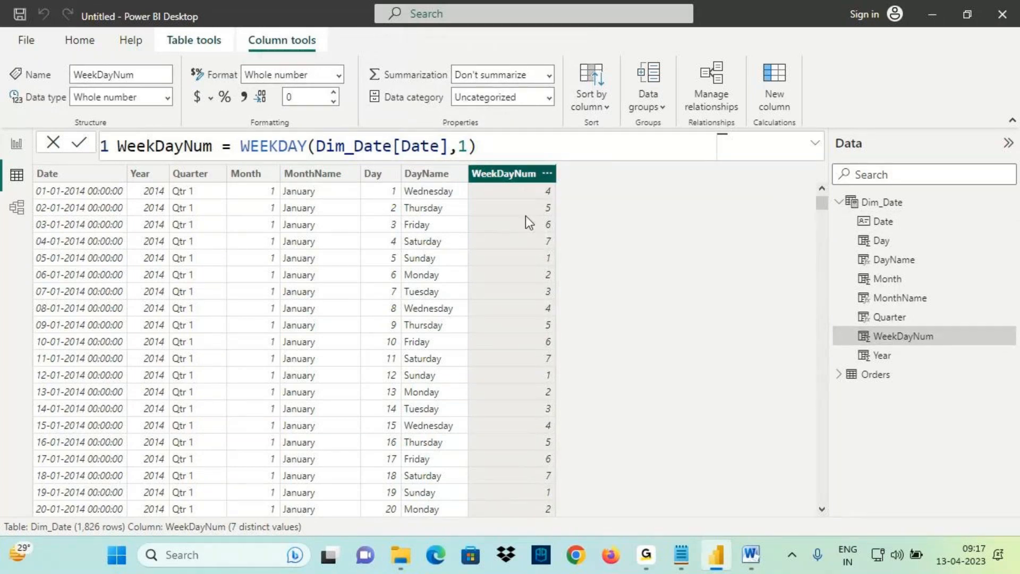
Switch to the Notepad notes and review the WEEKDAY and WEEKDAY NAME sections, including the "DDDD" and "DDD" FORMAT codes
left_click(681, 555)
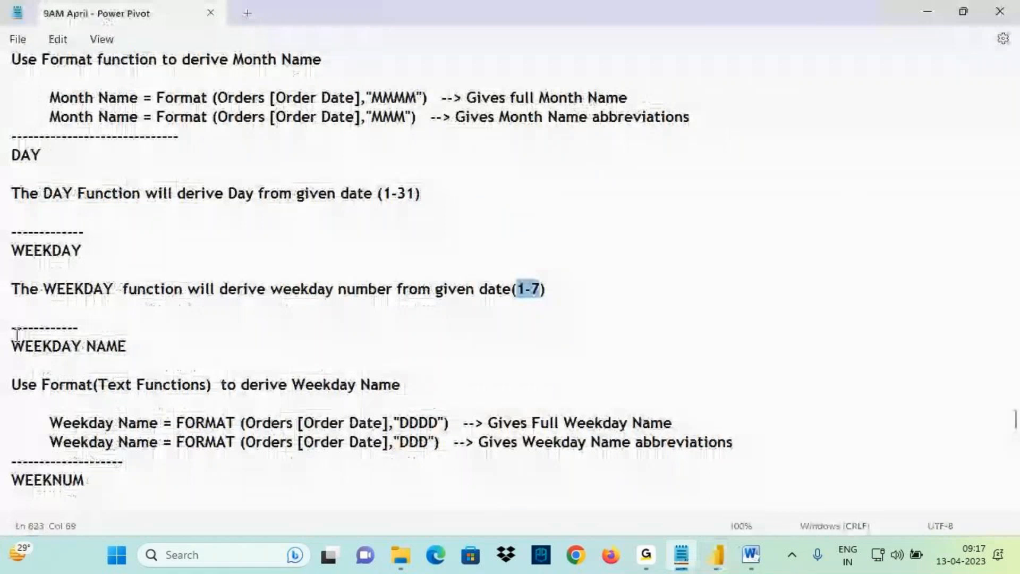
double_click(37, 251)
scroll(125, 354, "down", 2)
left_click(38, 232)
left_click_drag(38, 233, 126, 233)
left_click_drag(185, 308, 225, 308)
left_click(196, 325)
left_click_drag(408, 308, 443, 309)
left_click_drag(534, 308, 677, 310)
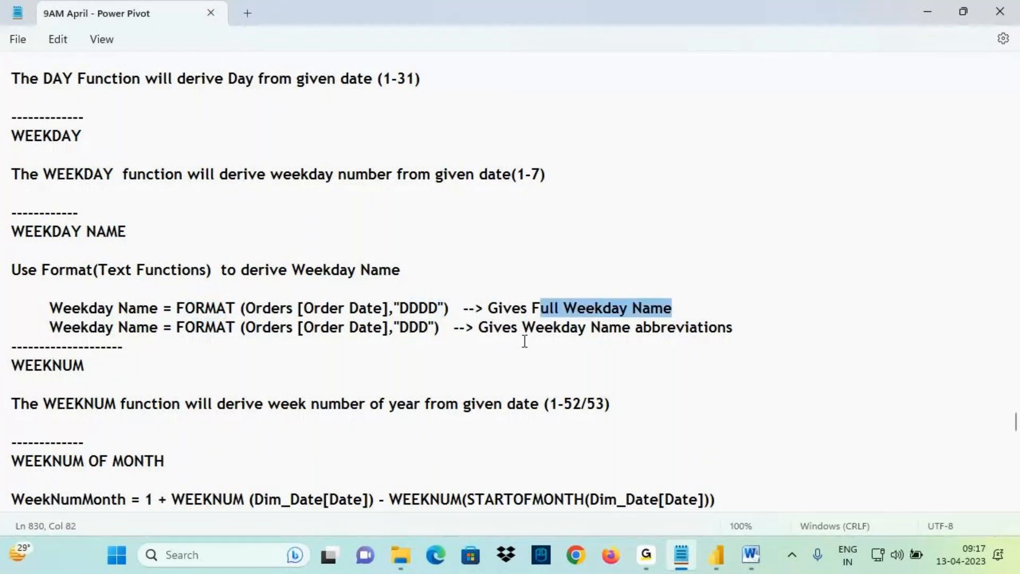
left_click_drag(393, 327, 420, 323)
left_click_drag(523, 326, 730, 336)
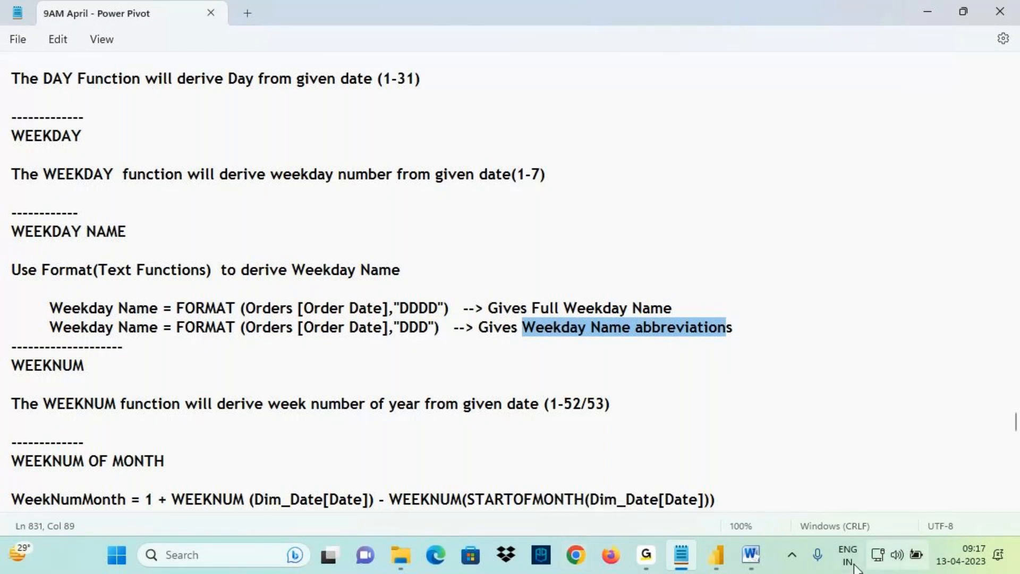
Switch back to Power BI Desktop and insert an empty table visual on report Page 4
left_click(715, 555)
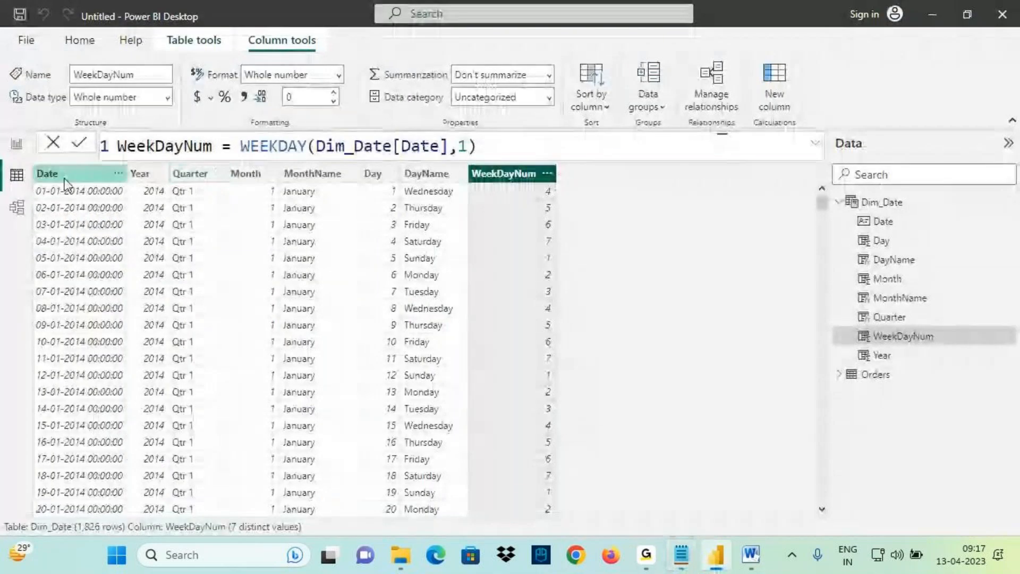
left_click(16, 144)
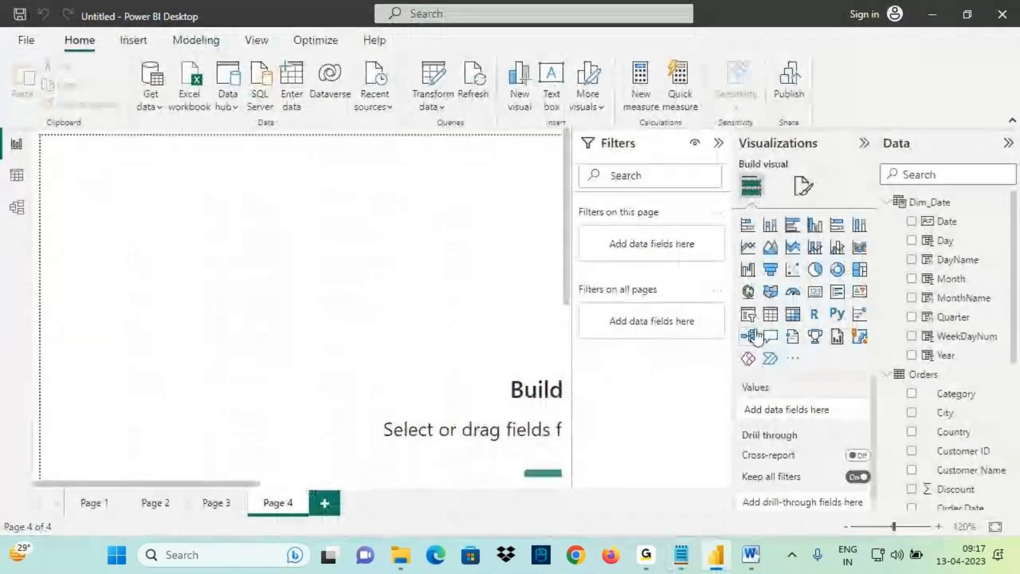
left_click(770, 314)
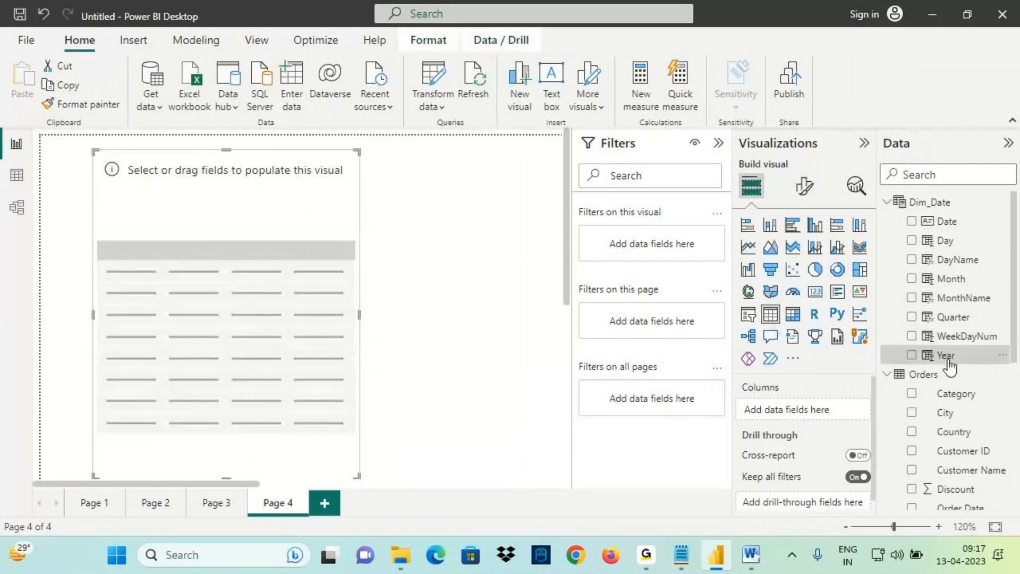
Add the Year field from Dim_Date to the empty table visual on Page 4
left_click_drag(947, 355, 308, 288)
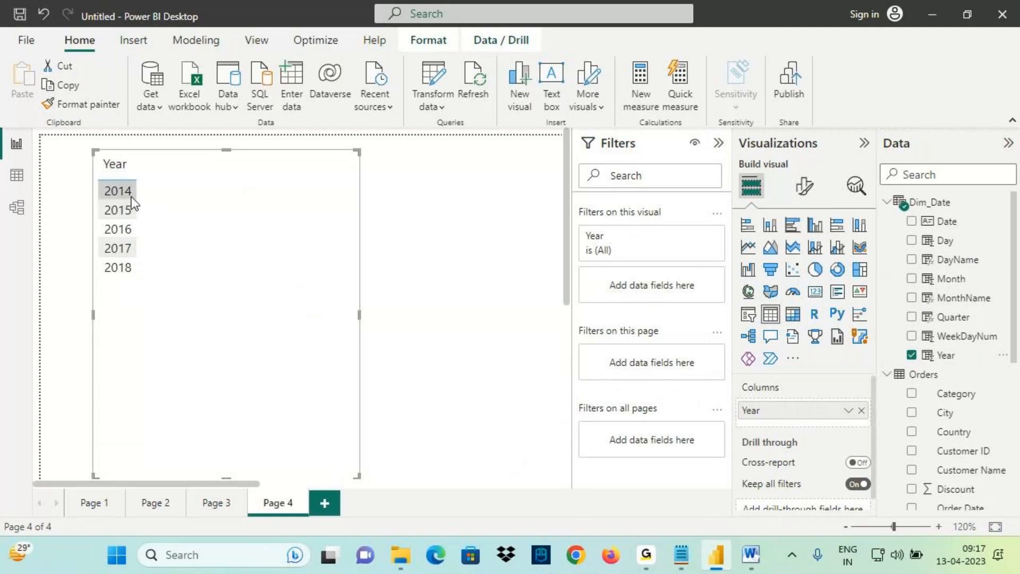
key("ctrl+2")
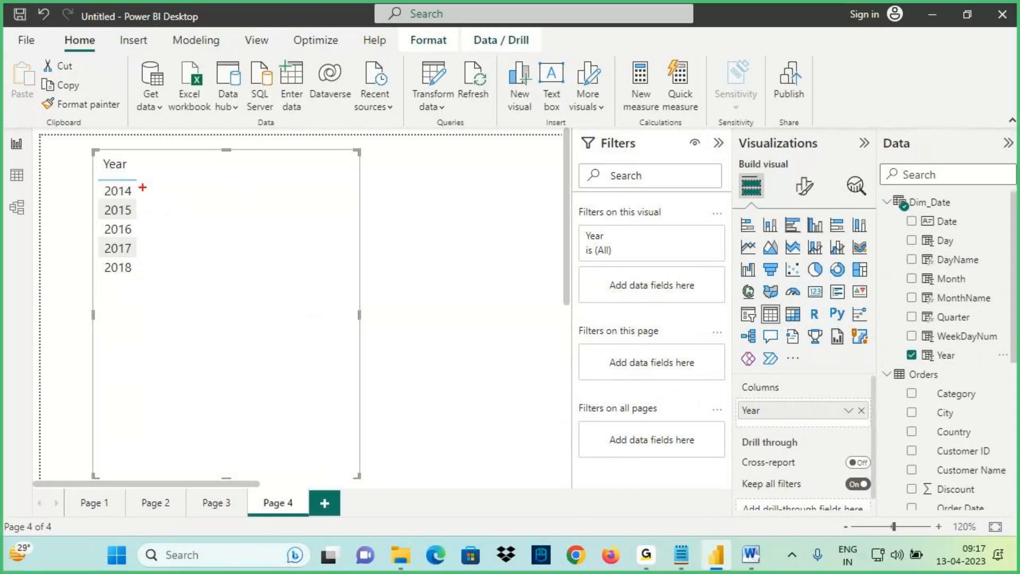
mouse_move(143, 188)
left_mouse_down()
mouse_move(202, 164)
mouse_move(192, 200)
left_mouse_up()
mouse_move(221, 125)
left_mouse_down()
mouse_move(221, 154)
mouse_move(258, 113)
mouse_move(291, 126)
left_mouse_up()
left_click_drag(318, 72, 318, 155)
mouse_move(339, 100)
left_mouse_down()
mouse_move(340, 131)
mouse_move(350, 98)
left_mouse_up()
mouse_move(372, 93)
left_mouse_down()
mouse_move(385, 111)
mouse_move(377, 124)
left_mouse_up()
left_click_drag(246, 167, 422, 130)
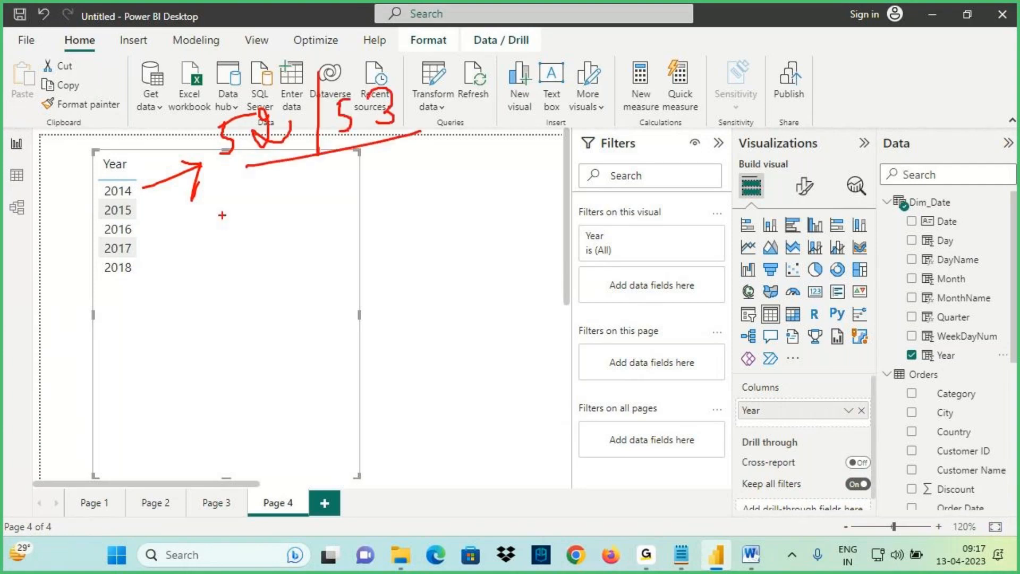
left_click_drag(139, 192, 260, 202)
mouse_move(228, 178)
left_mouse_down()
mouse_move(277, 185)
mouse_move(239, 219)
left_mouse_up()
mouse_move(215, 64)
left_mouse_down()
mouse_move(228, 88)
mouse_move(259, 83)
mouse_move(237, 107)
left_mouse_up()
key("Escape")
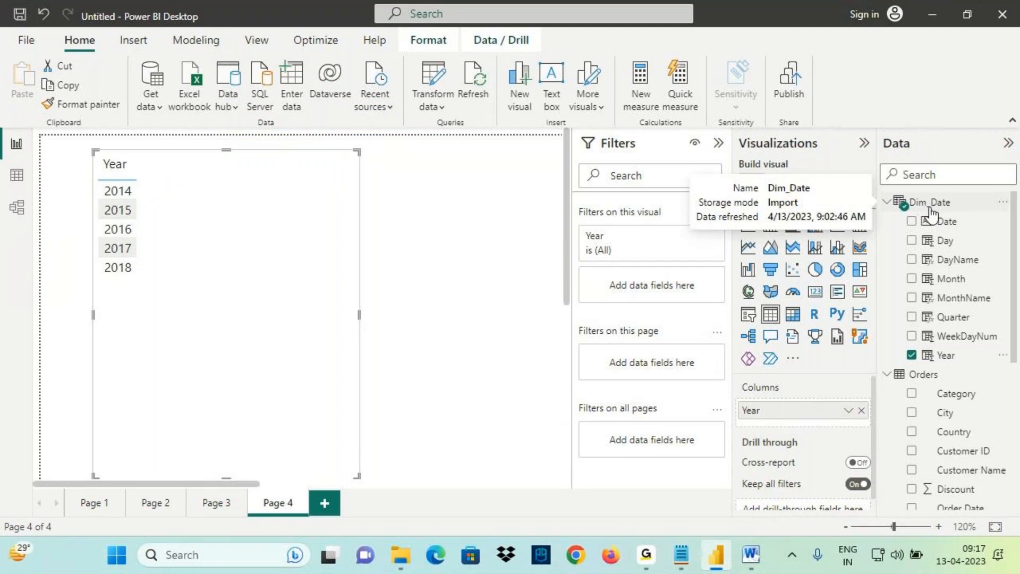
Display the Dim_Date table in the Data view
left_click(25, 178)
left_click(872, 203)
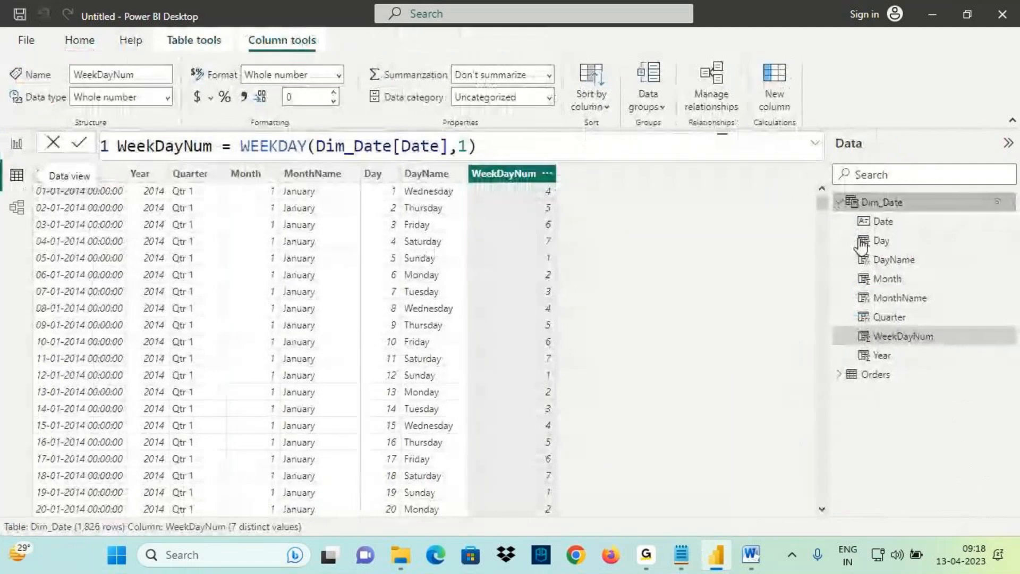
Switch to the Notepad notes and review the WEEKNUM section on deriving the week number of the year from a date
left_click(680, 545)
scroll(68, 290, "down", 2)
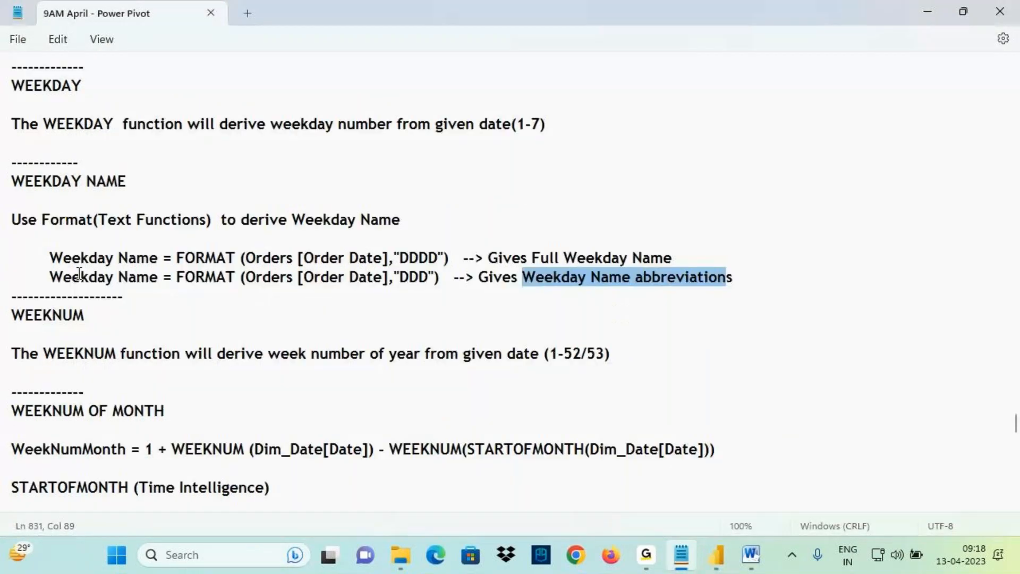
left_click_drag(24, 250, 100, 250)
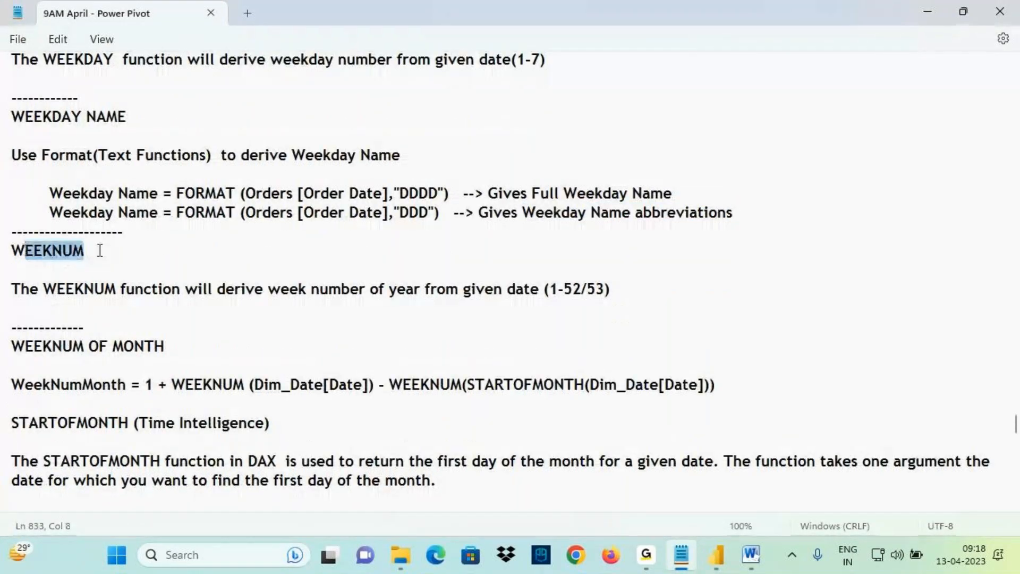
left_click(100, 250)
left_click_drag(34, 250, 105, 271)
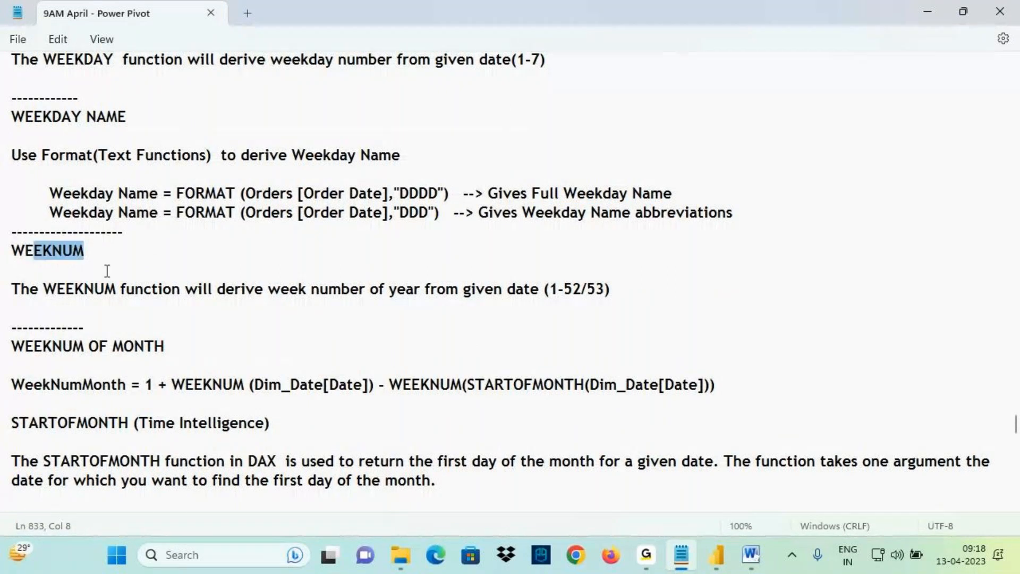
left_click_drag(341, 290, 601, 293)
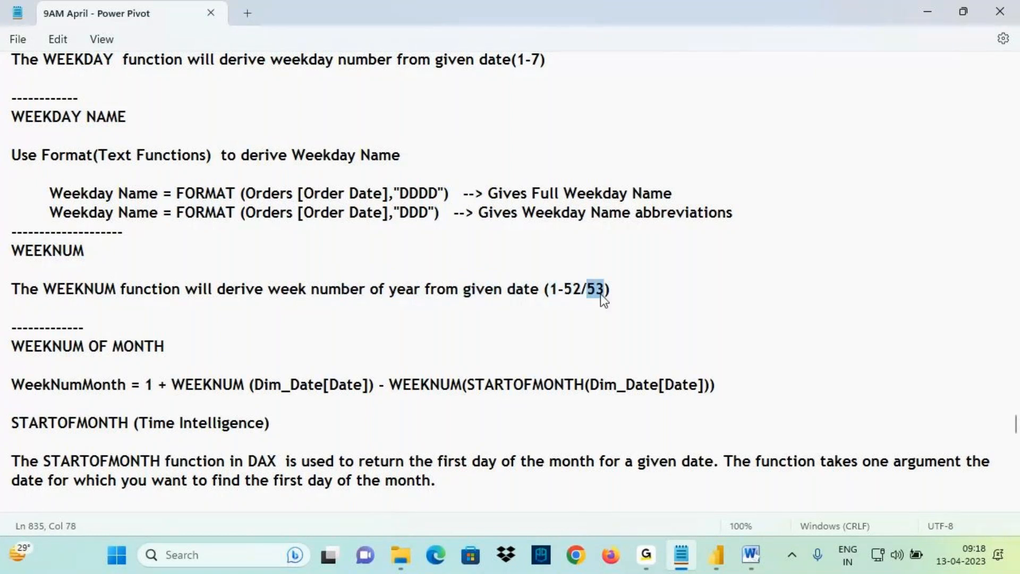
Switch back to Power BI Desktop and start a new Dim_Date column with the formula WeekNumYear = WEEKNUM(Dim_Date[Date], up to the return type
left_click(709, 567)
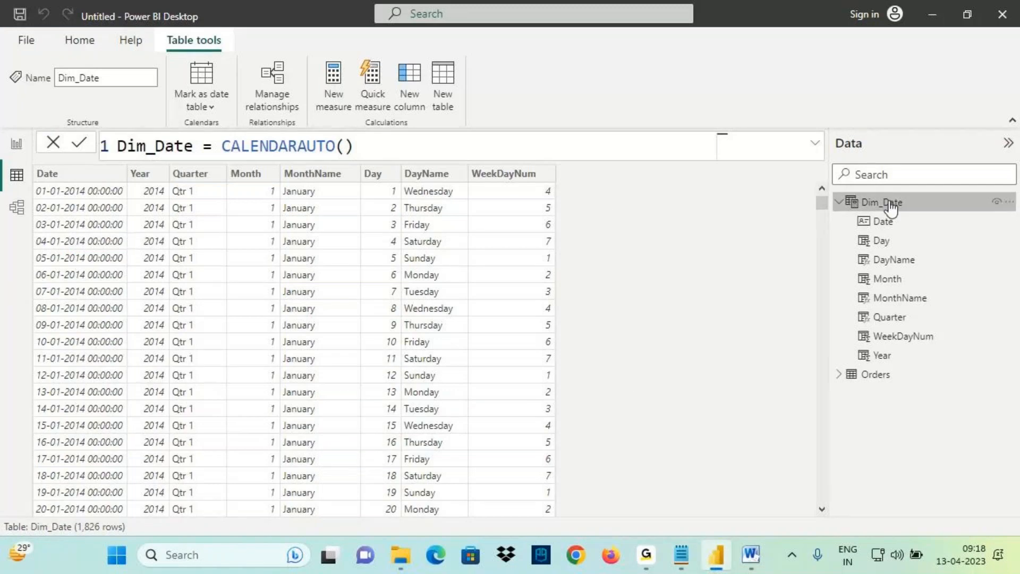
left_click(416, 83)
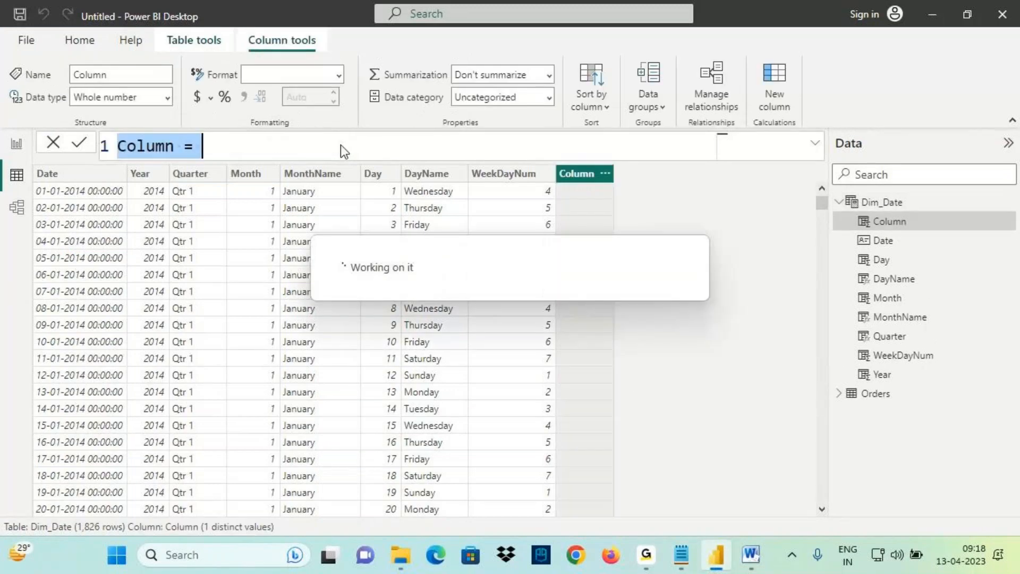
type("Wee")
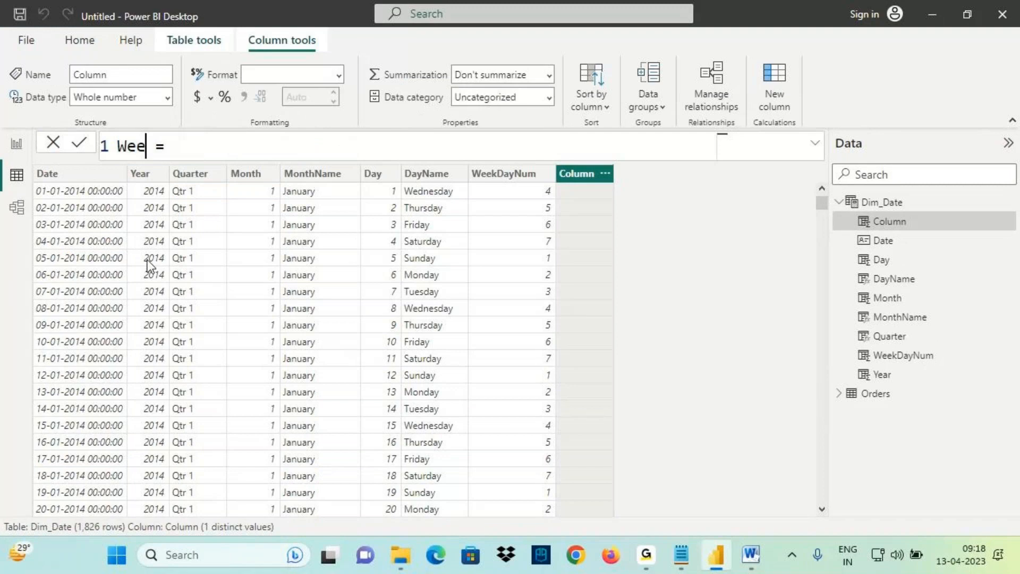
type("kNu")
type("m")
type("Year =")
type(" w")
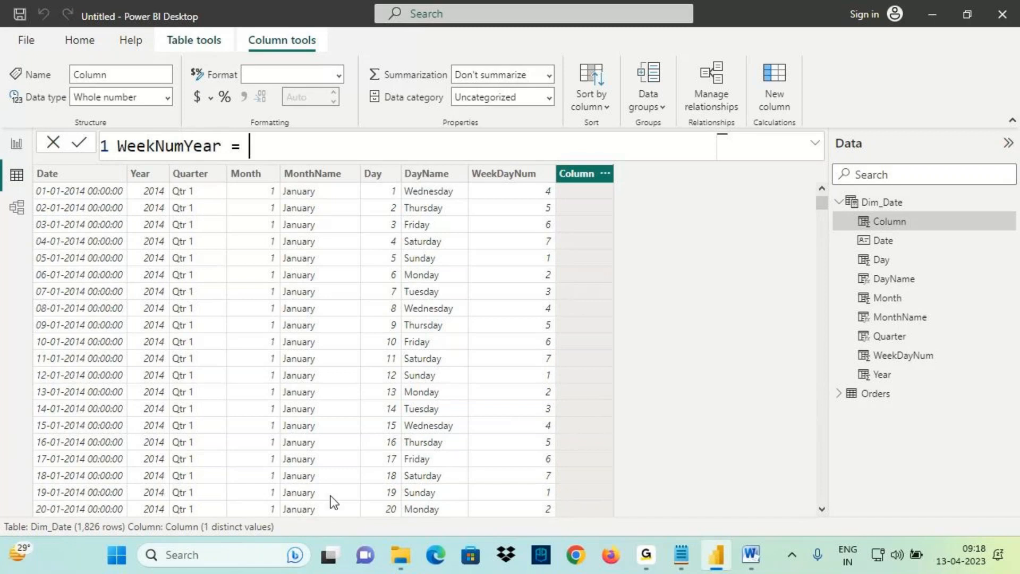
type("eek")
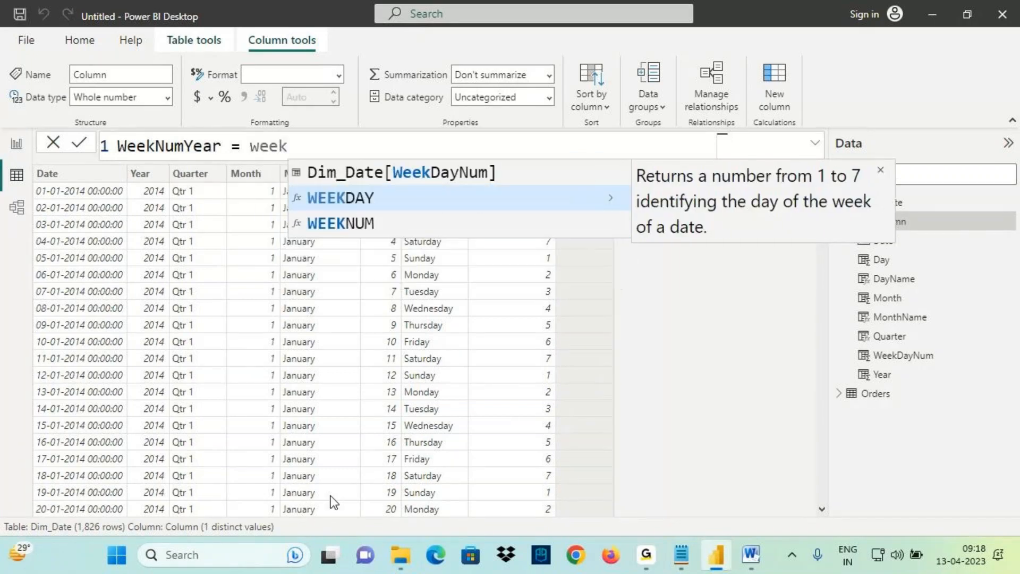
left_click(349, 224)
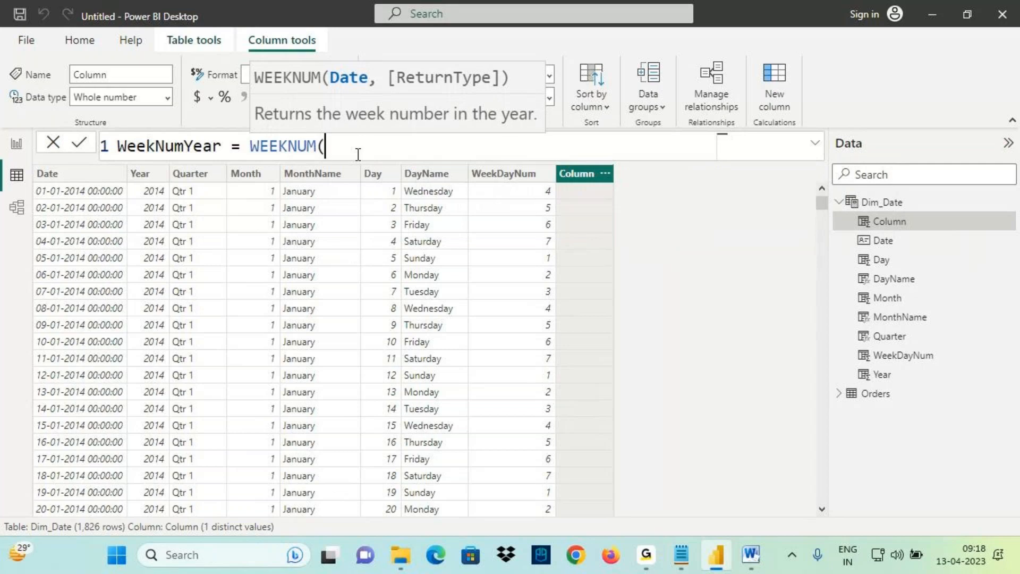
type("date")
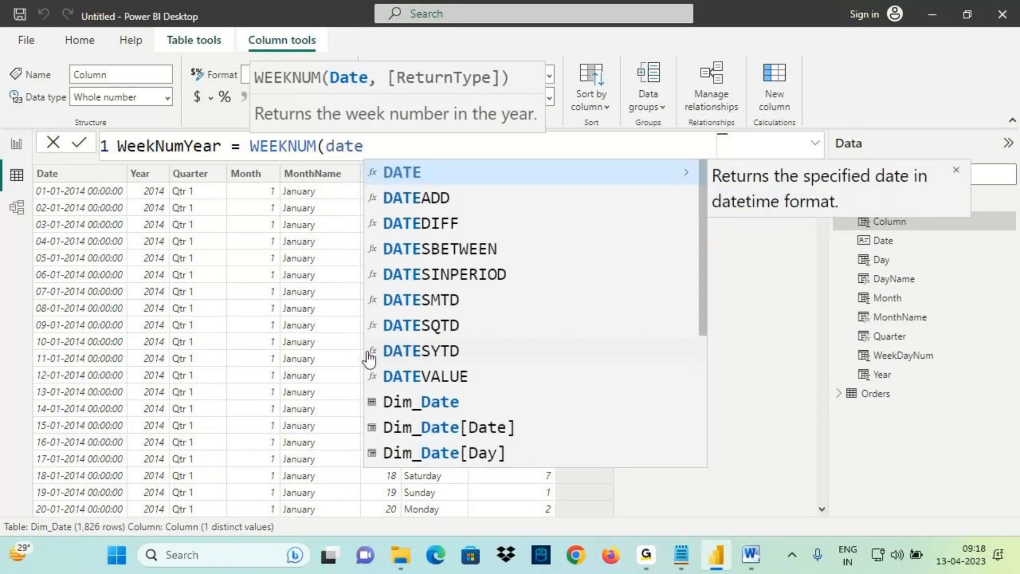
left_click(484, 426)
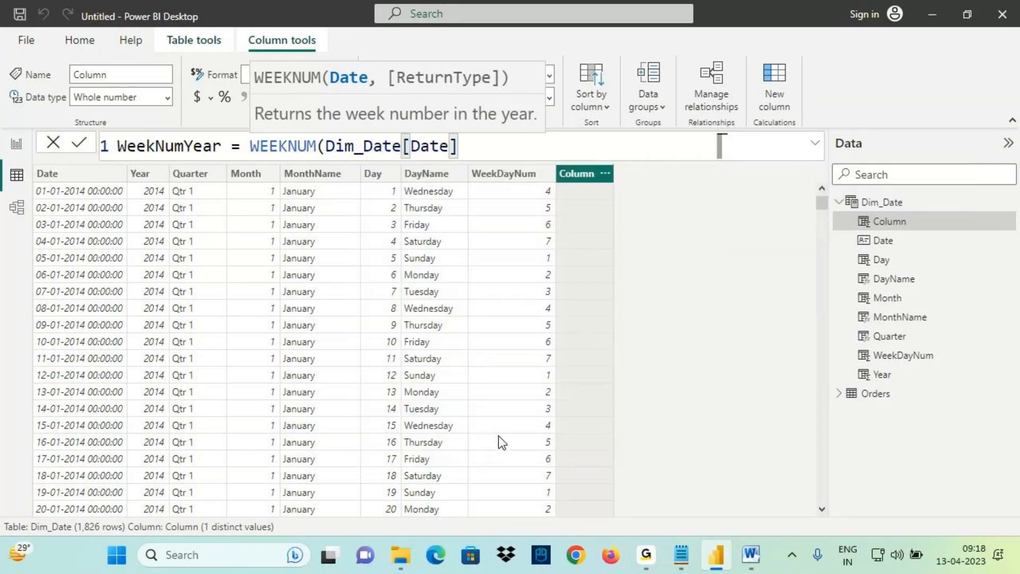
type(",")
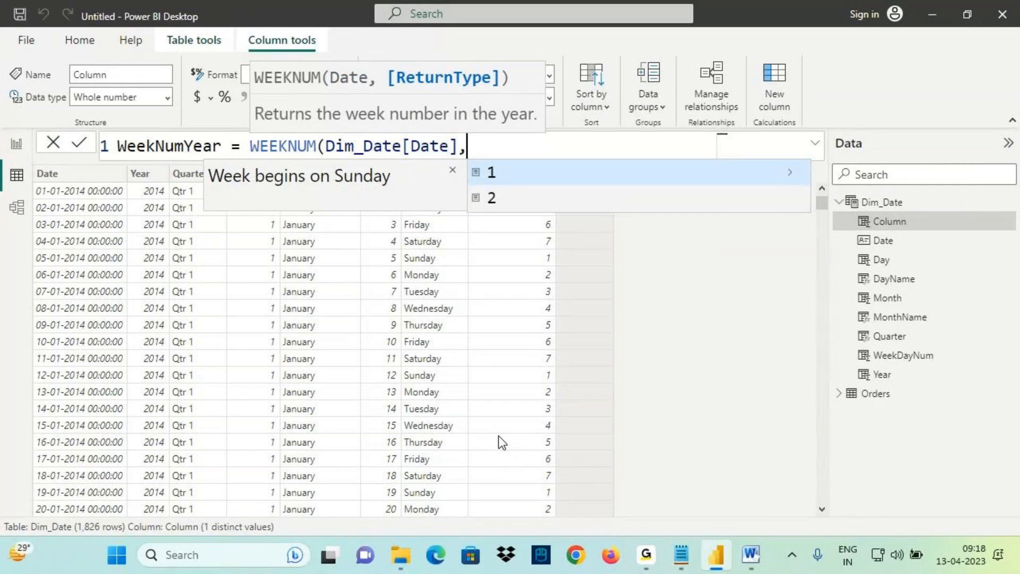
Compare the week start descriptions of WEEKNUM return types 1 and 2
left_click(790, 177)
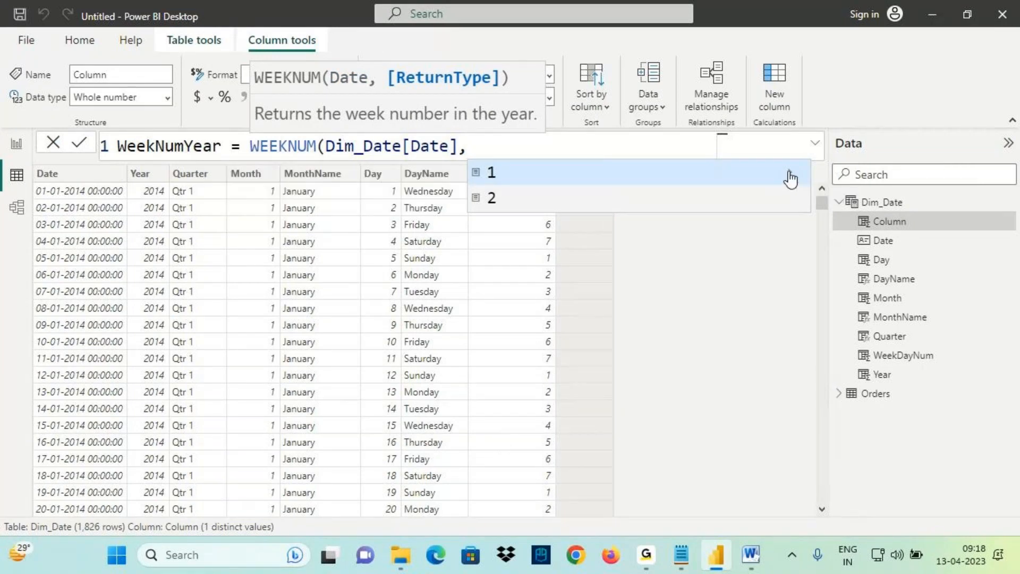
left_click(792, 177)
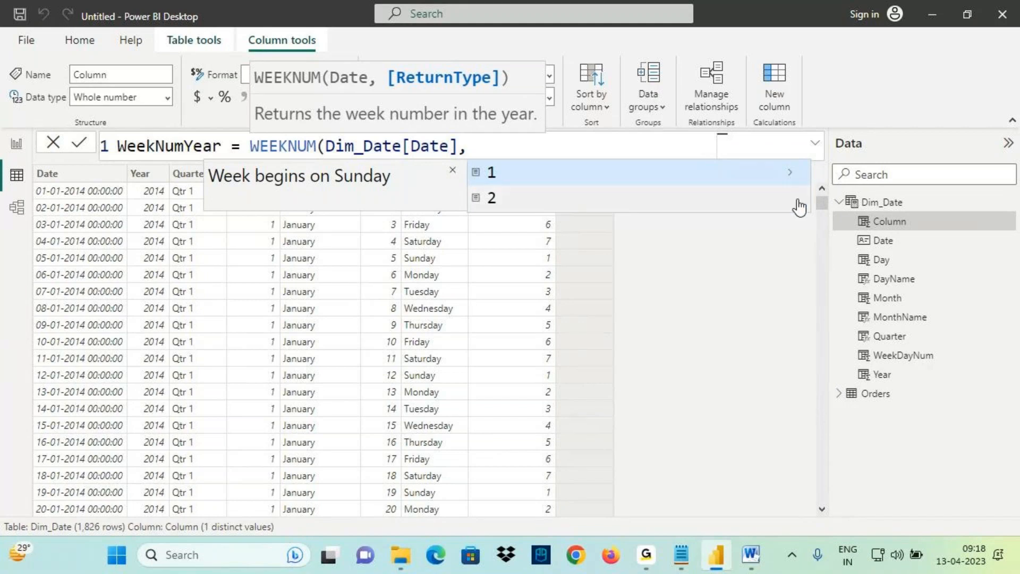
key("Down")
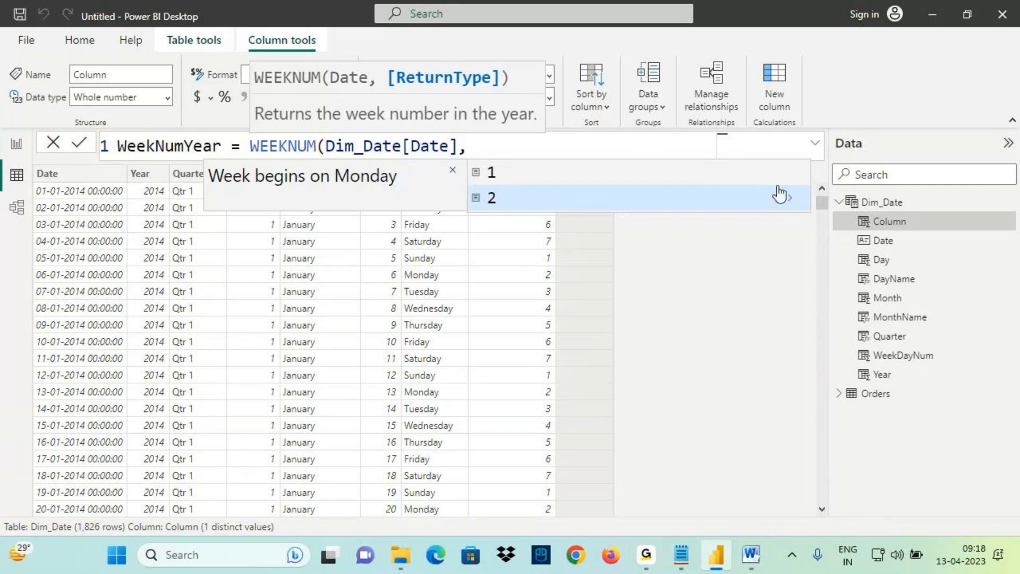
key("Up")
Complete and commit the formula WeekNumYear = WEEKNUM(Dim_Date[Date],1) using return type 1
left_click(494, 177)
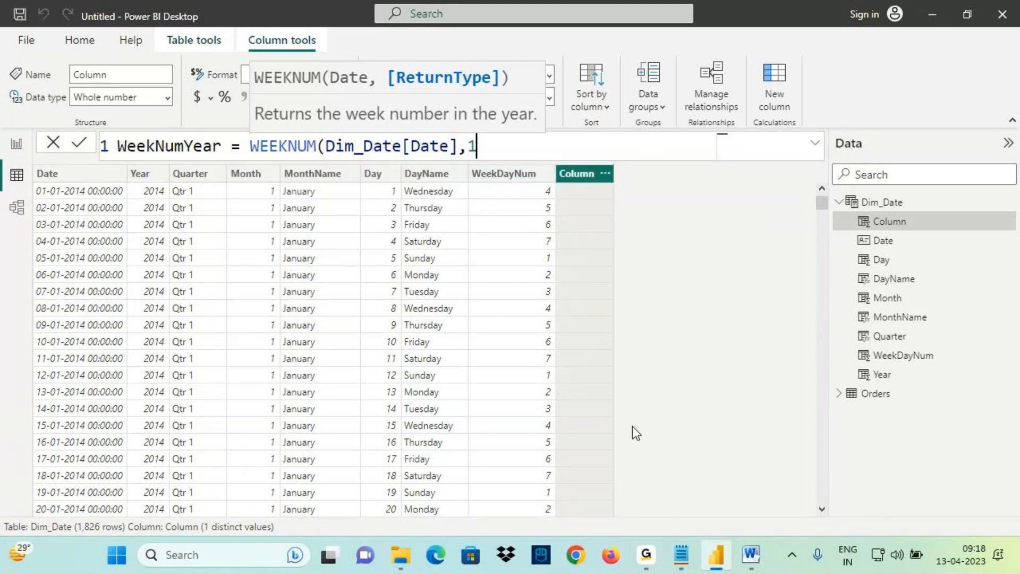
type(")")
key("Return")
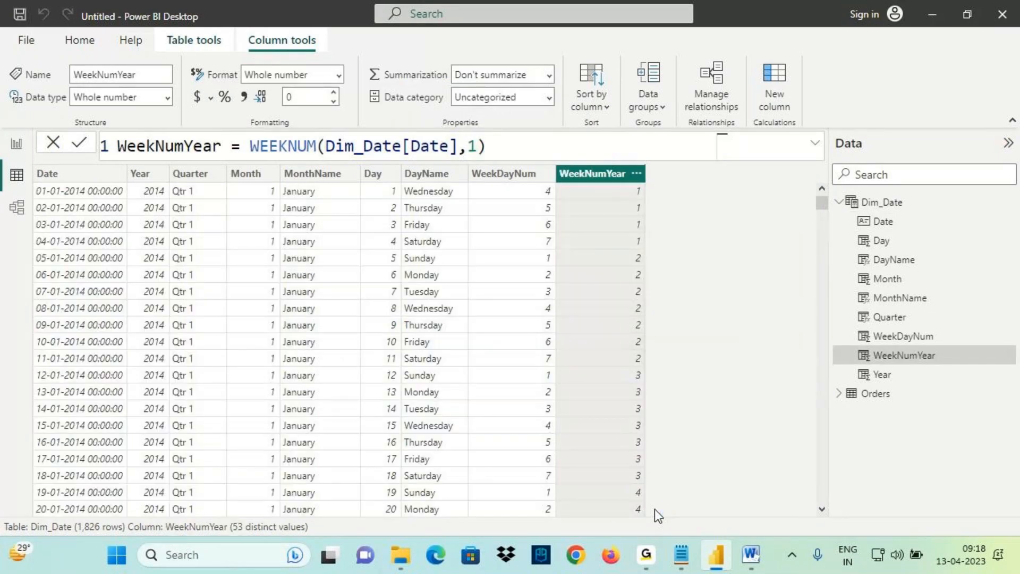
key("ctrl+2")
left_click_drag(359, 178, 666, 248)
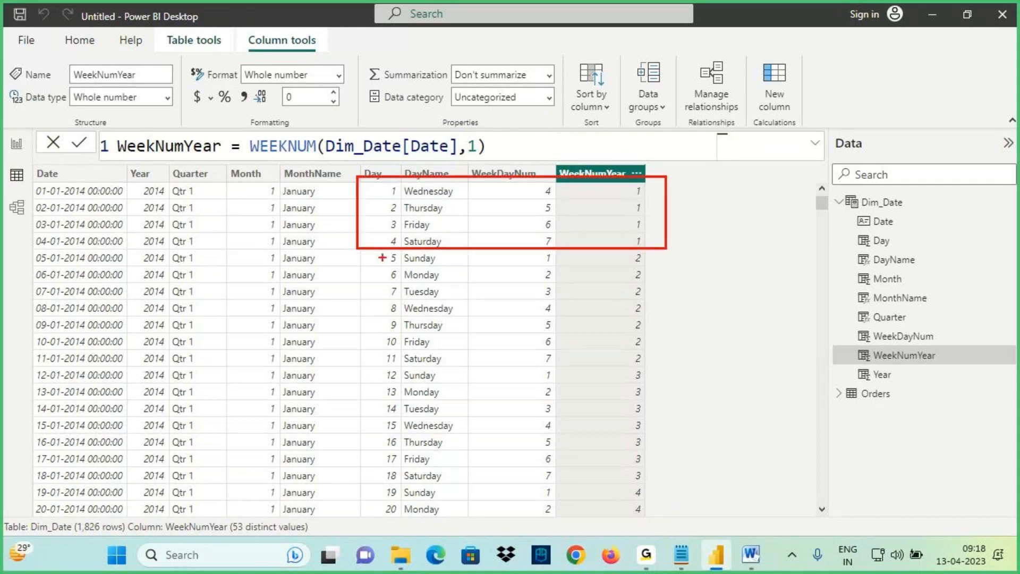
left_click_drag(364, 257, 396, 262)
left_click_drag(402, 268, 450, 269)
left_click_drag(646, 248, 635, 248)
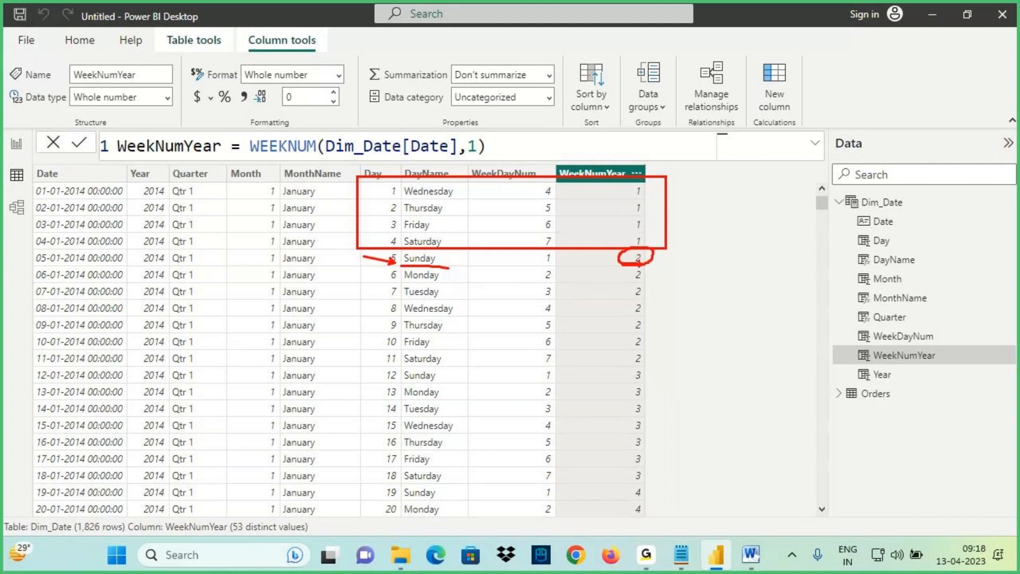
left_click_drag(598, 180, 599, 221)
left_click_drag(615, 203, 596, 236)
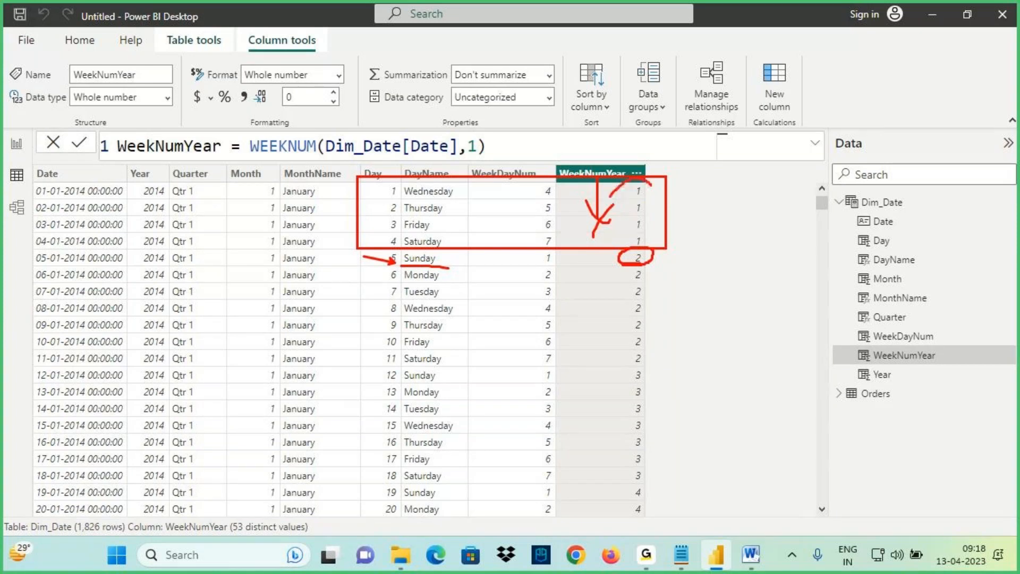
key("Escape")
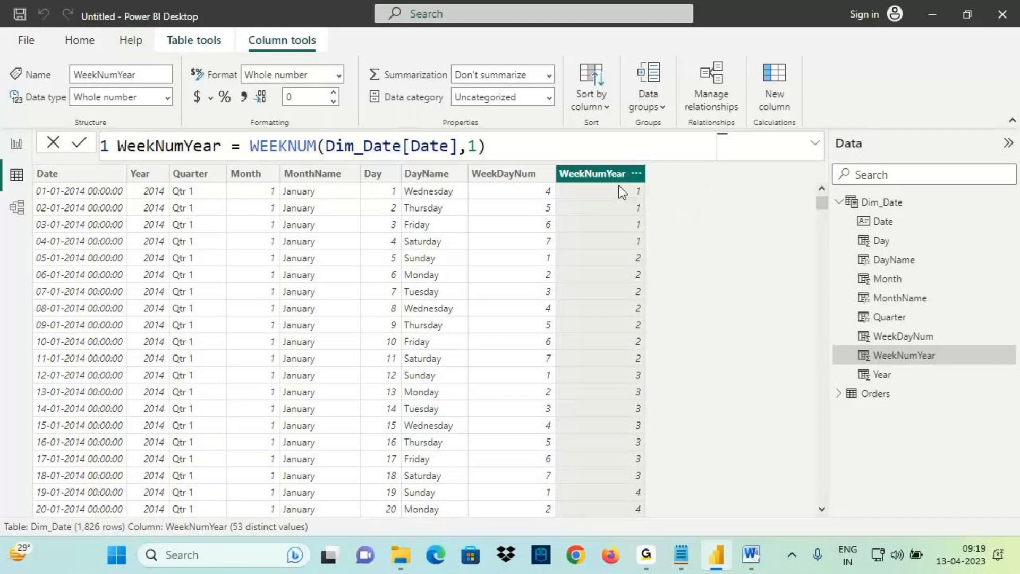
Add a calculated column to Dim_Date with the formula WeekNameYear = "Week "&Dim_Date[WeekNumYear]
left_click(880, 205)
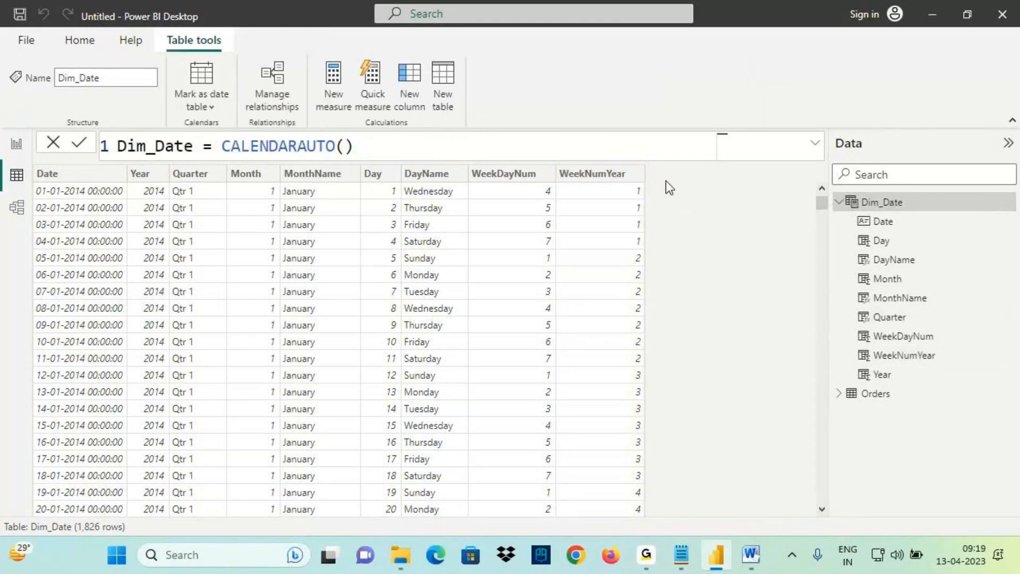
left_click(592, 194)
left_click(880, 203)
left_click(411, 82)
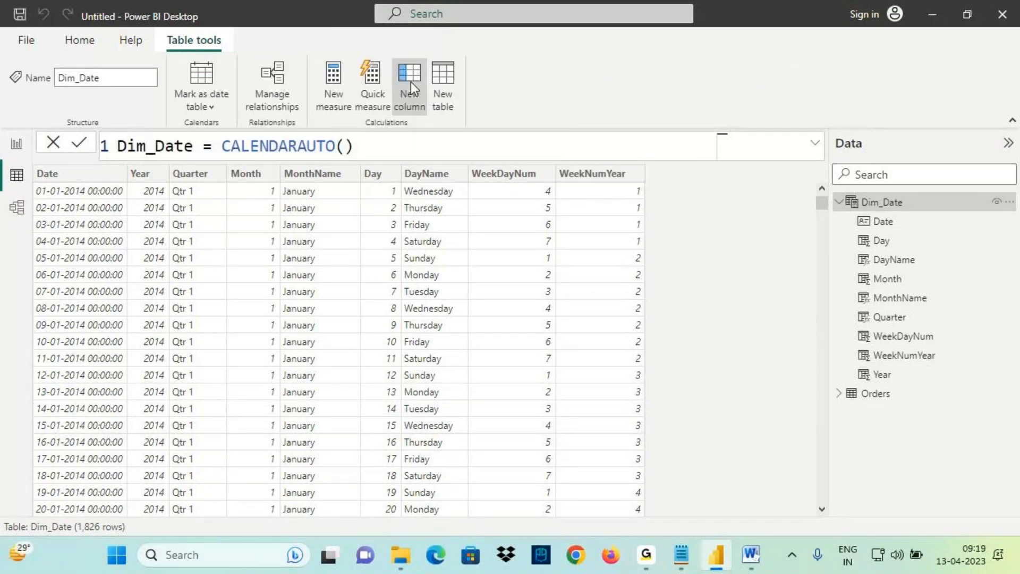
type("Week")
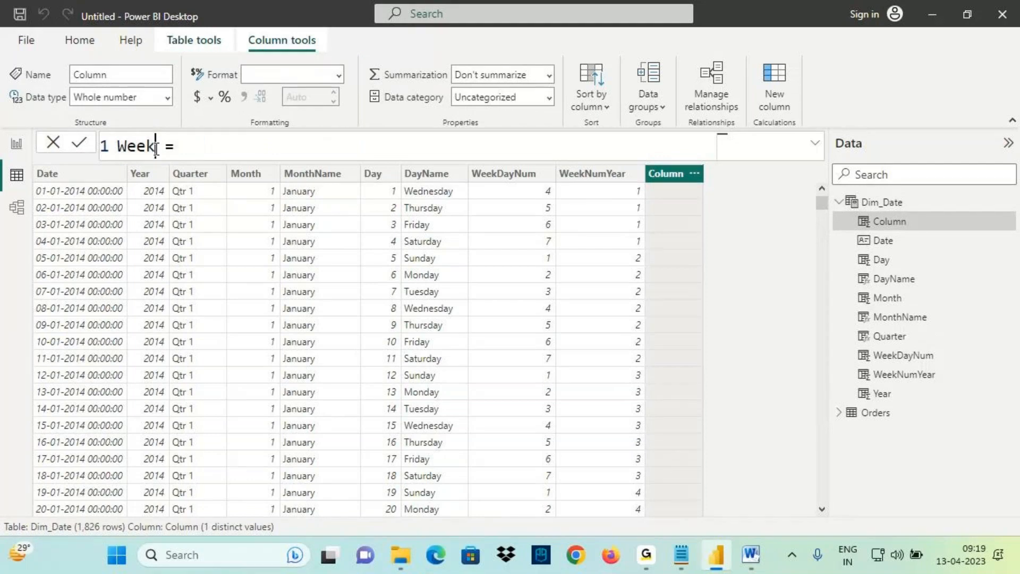
type("NameYear")
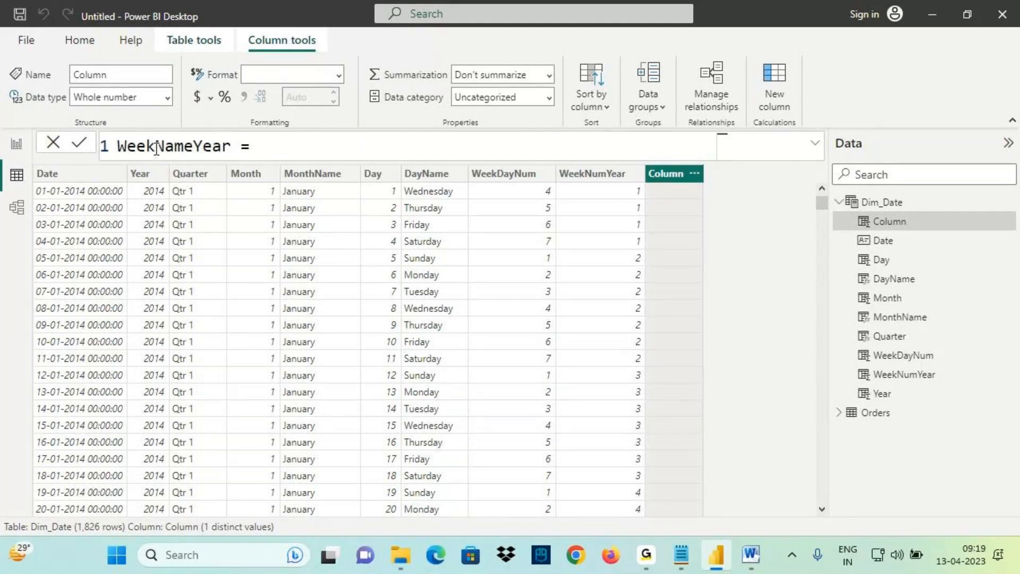
left_click(269, 152)
type("\"Week \"")
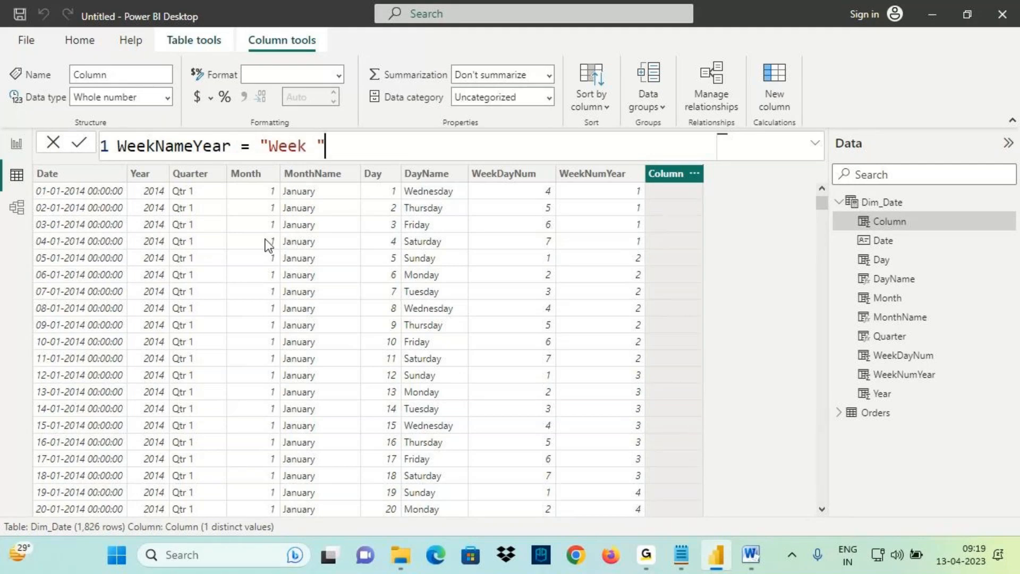
type("&")
type("we")
left_click(531, 230)
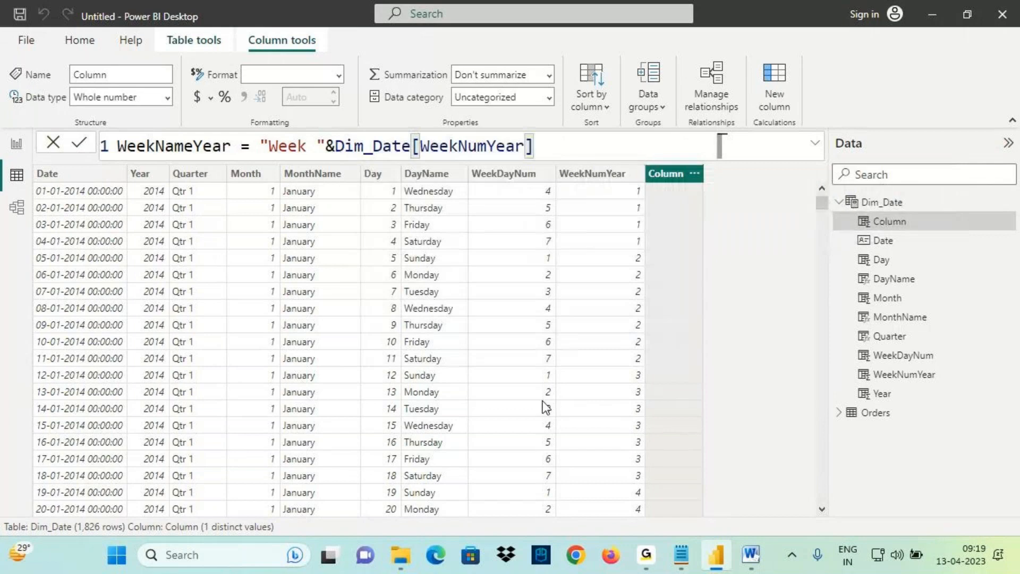
key("Return")
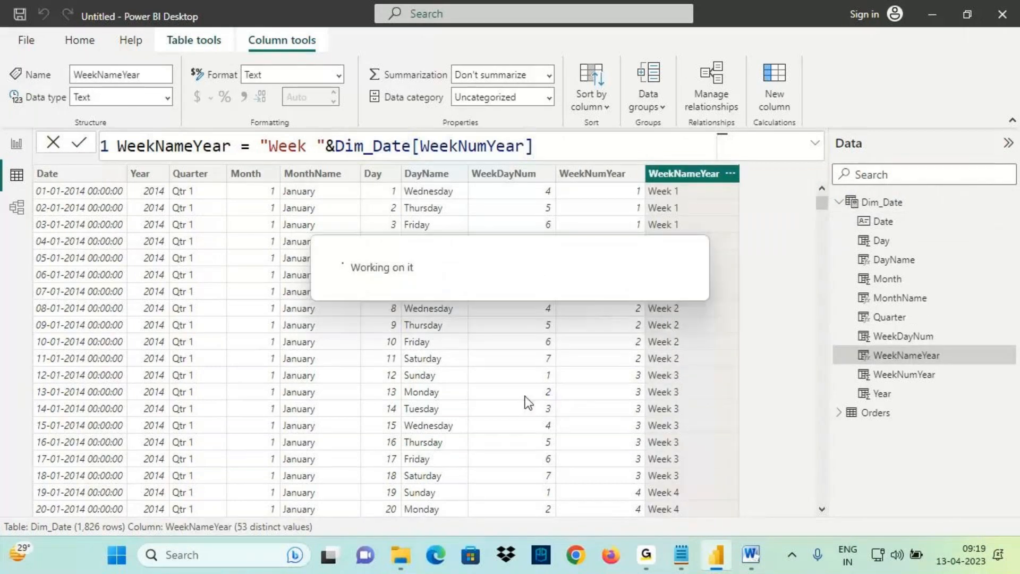
Add WeekNameYear and Sales to the Year table on Page 4 of the report, and widen the table
left_click(16, 144)
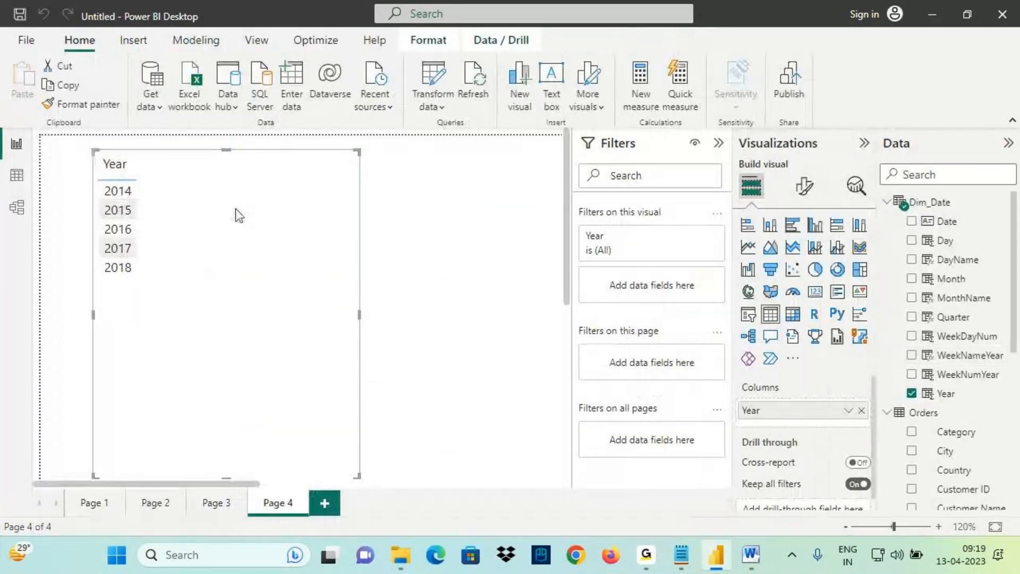
scroll(964, 392, "down", 1)
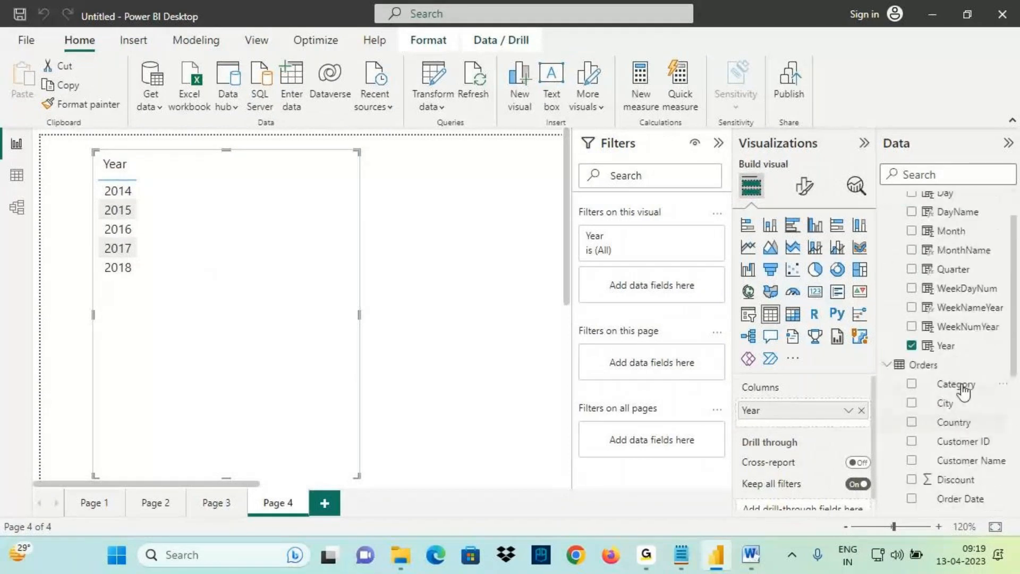
left_click_drag(981, 313, 279, 215)
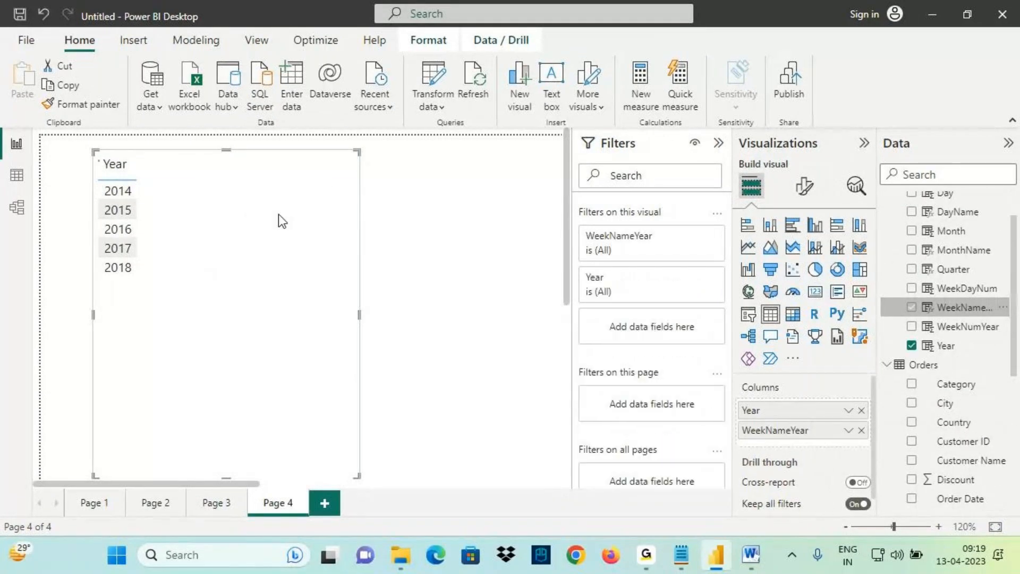
scroll(928, 441, "down", 3)
scroll(927, 441, "down", 3)
left_click_drag(951, 405, 275, 247)
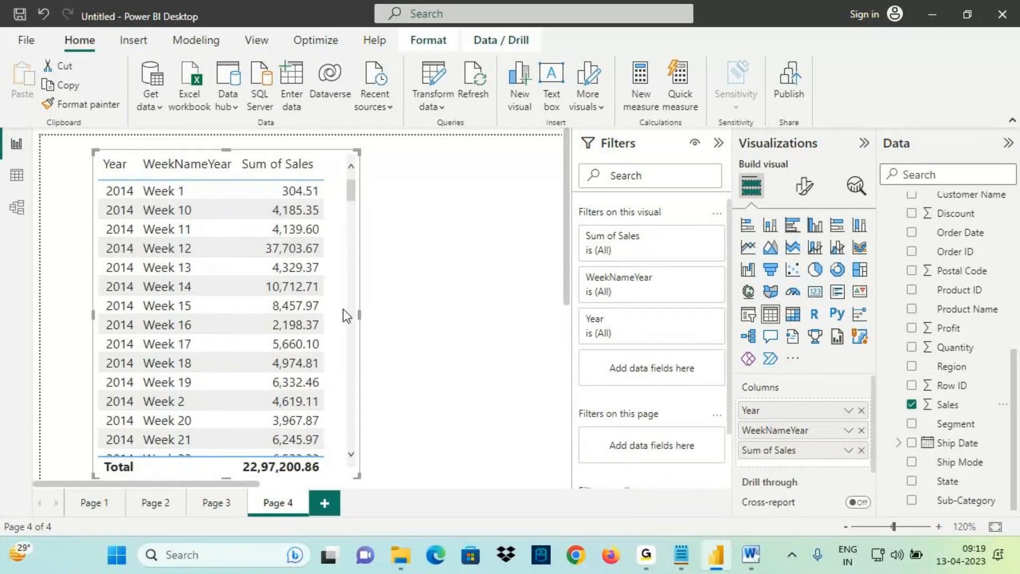
left_click_drag(359, 315, 436, 315)
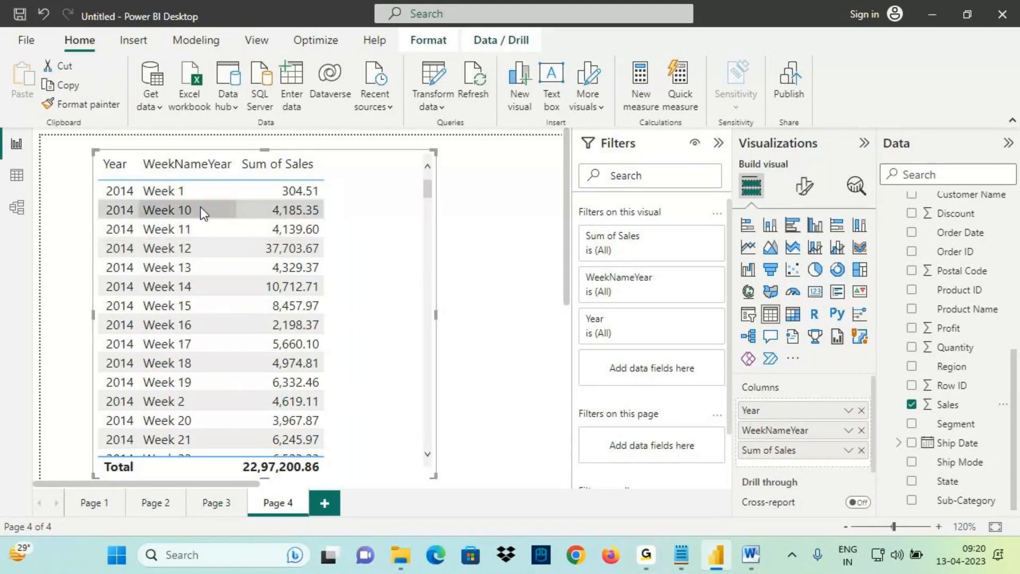
Sort the Dim_Date WeekNameYear column by WeekNumYear
scroll(980, 330, "up", 5)
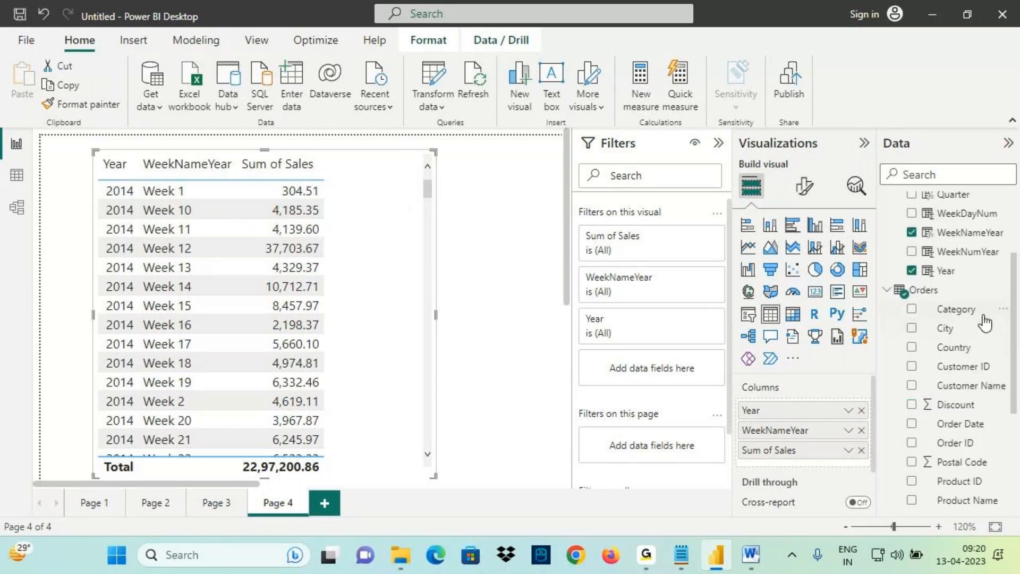
left_click(964, 328)
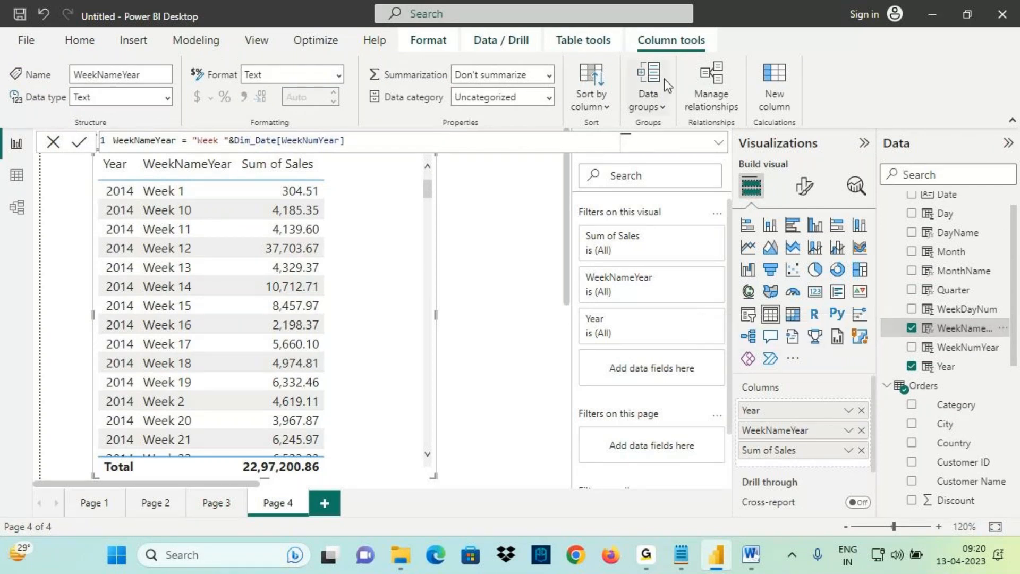
left_click(602, 106)
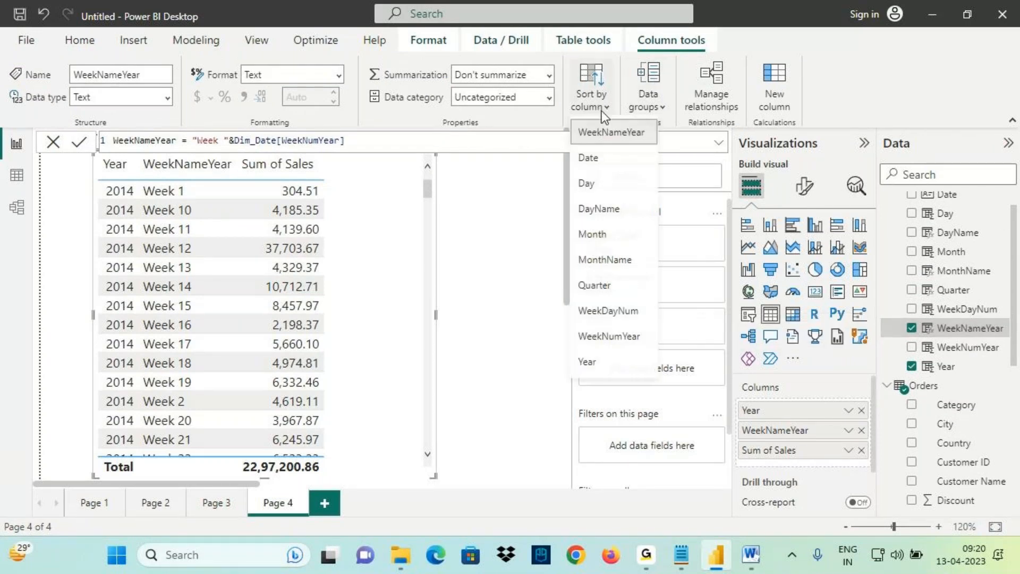
left_click(616, 340)
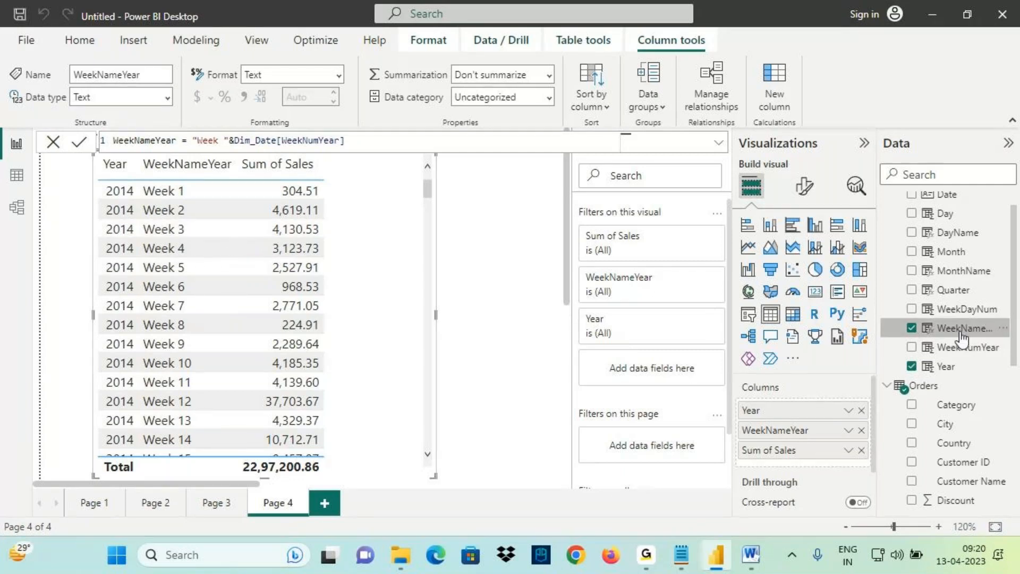
Reset the WeekNameYear sort order to WeekNameYear itself, reapply WeekNumYear as its sort column, and check the week order in the table
left_click(609, 109)
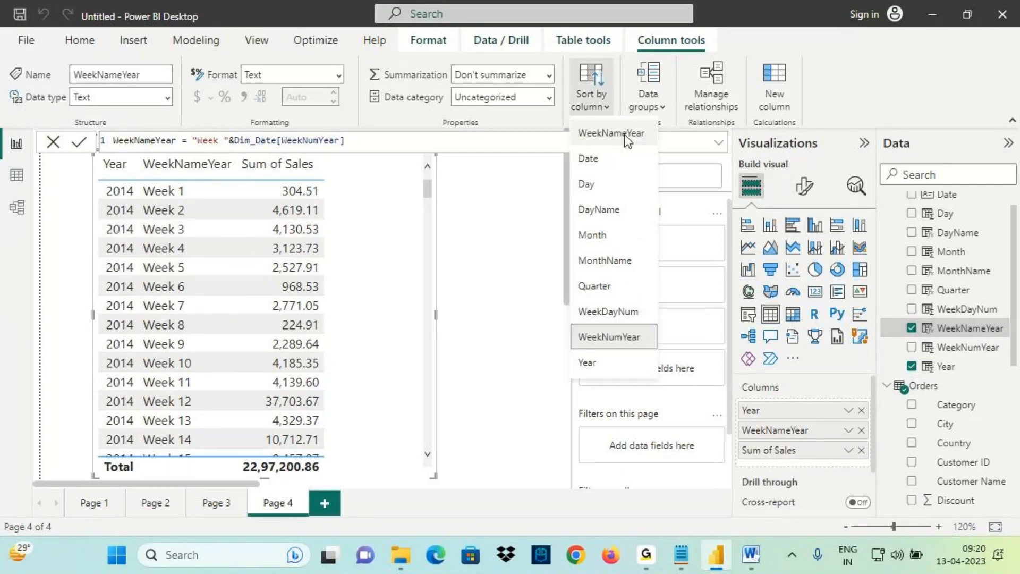
left_click(624, 135)
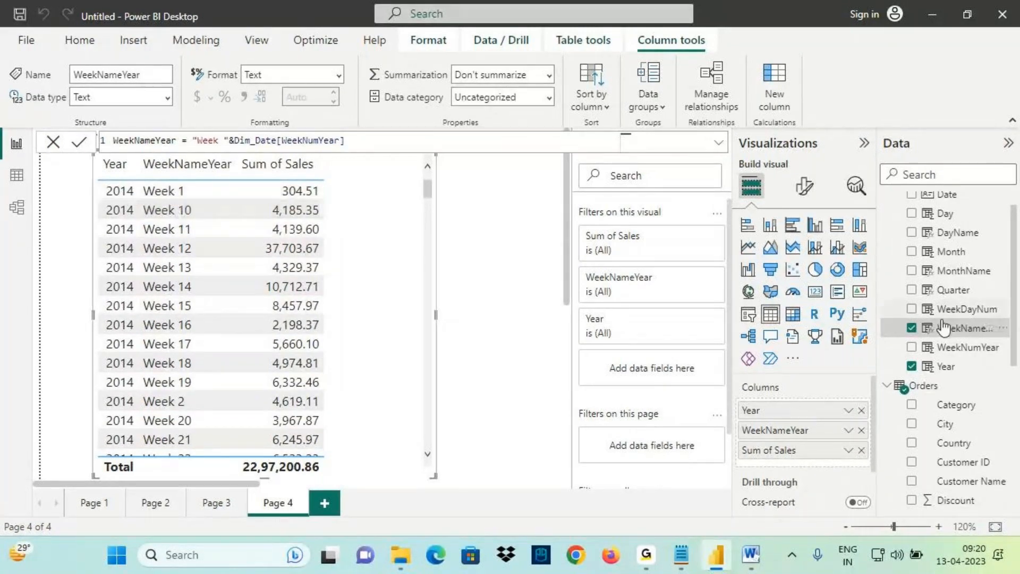
left_click(603, 108)
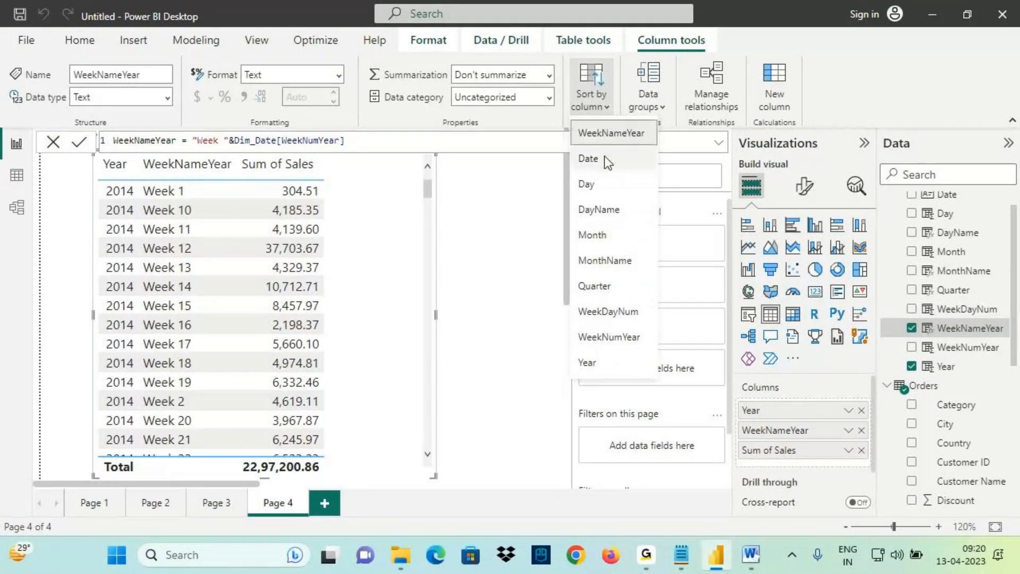
left_click(609, 337)
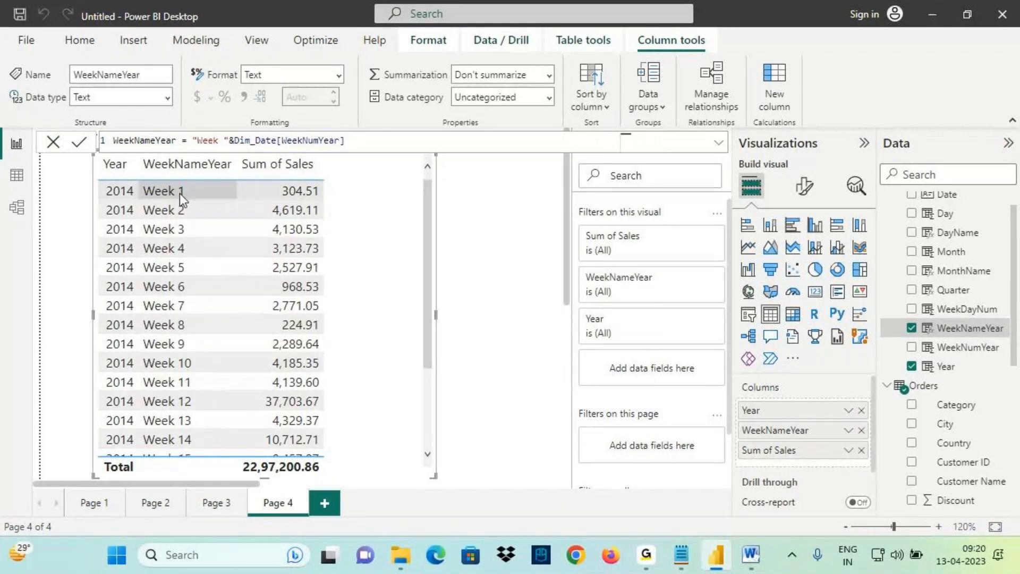
scroll(186, 397, "down", 15)
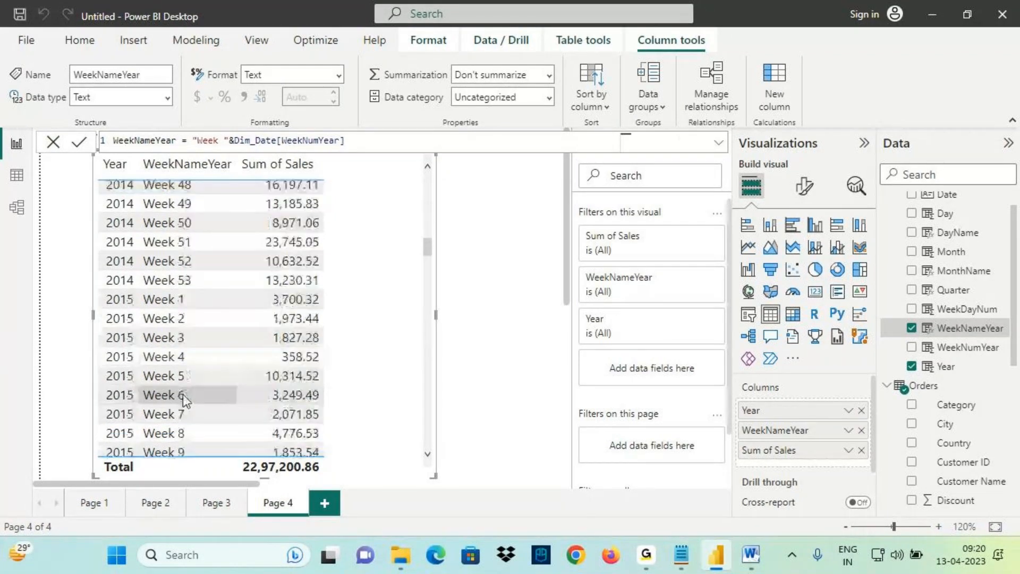
scroll(181, 394, "up", 3)
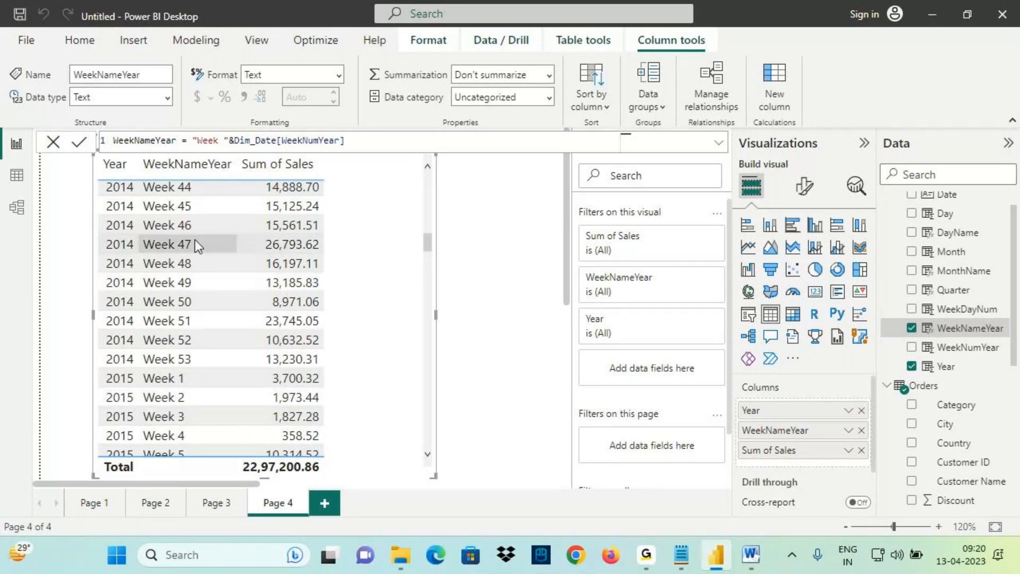
Add a new report page and place an empty table visual near the top of its canvas
left_click(323, 502)
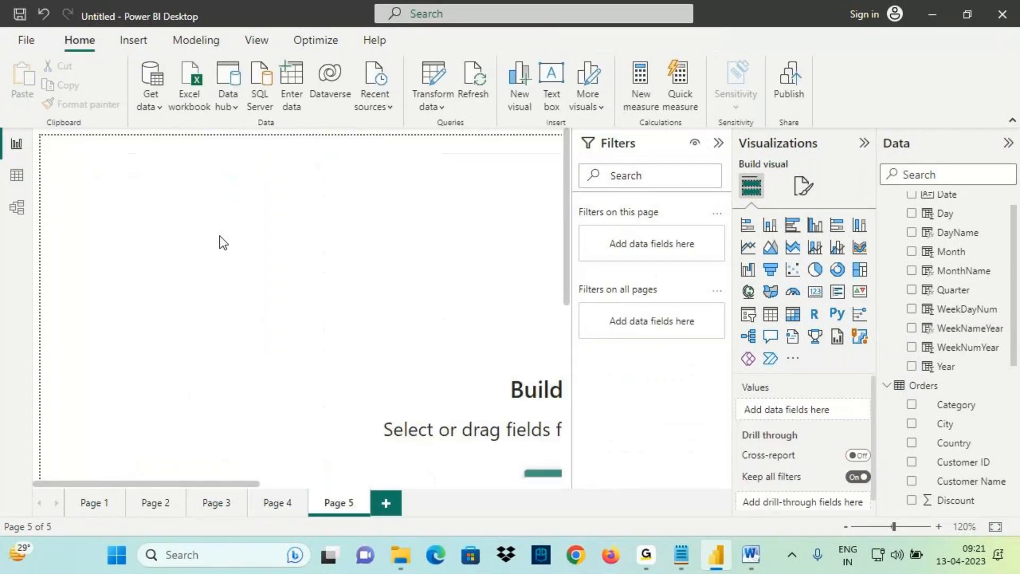
left_click(771, 314)
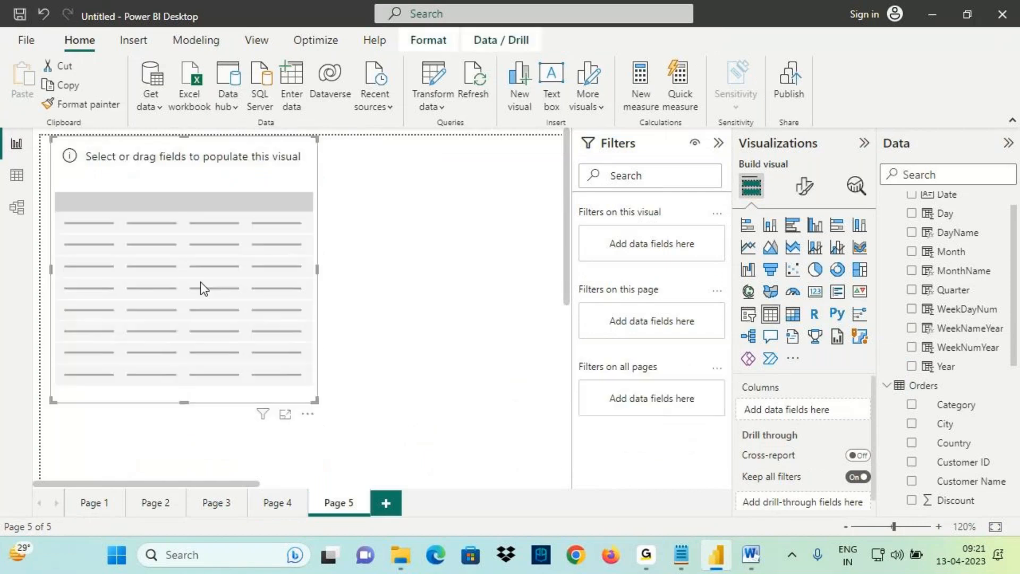
left_click_drag(244, 202, 244, 149)
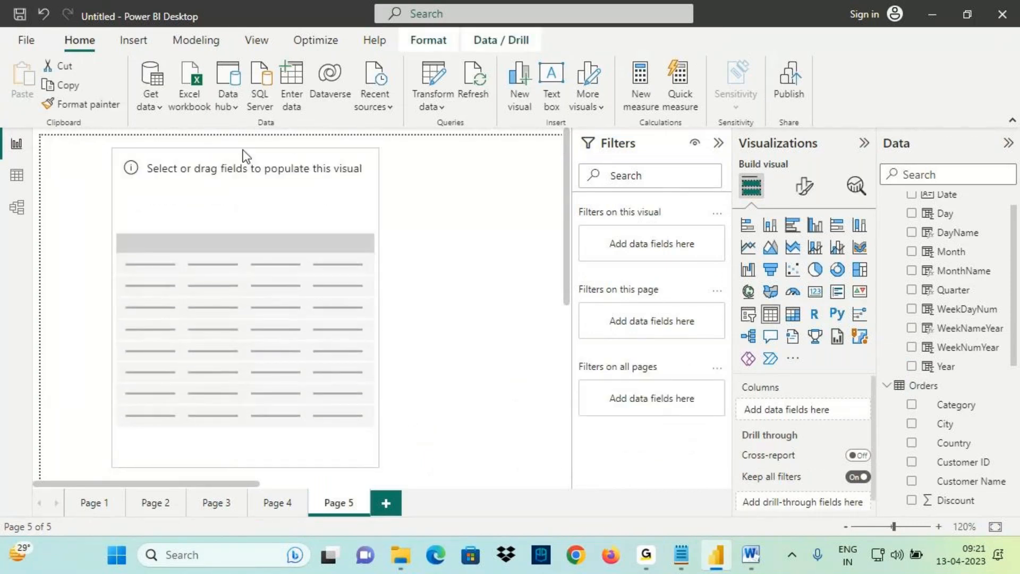
Populate the new table with Dim_Date's Year, Quarter, MonthName and WeekNameYear, widening it to fit the columns
scroll(975, 342, "up", 1)
left_click_drag(946, 393, 483, 400)
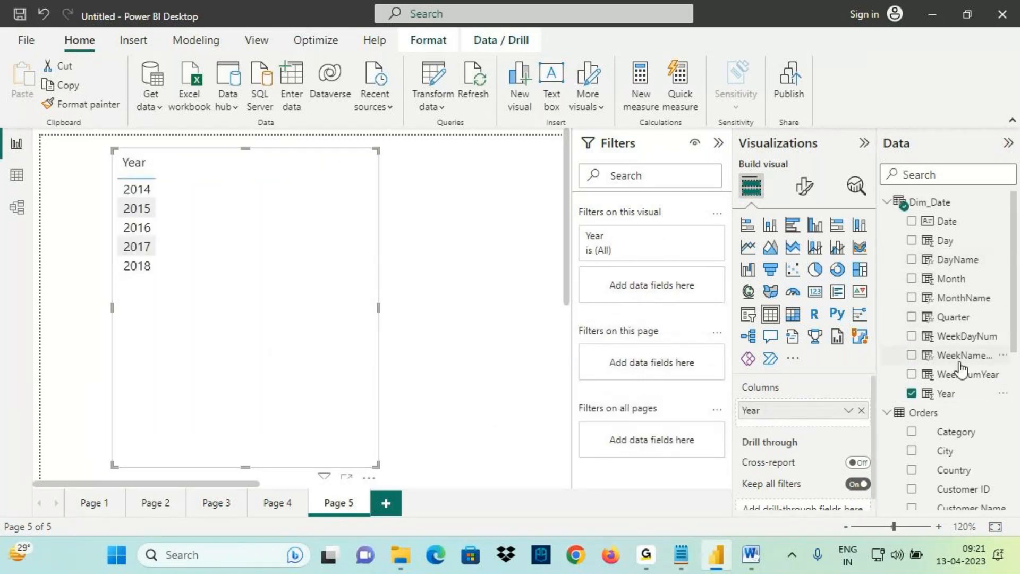
left_click_drag(953, 317, 473, 287)
left_click_drag(964, 298, 280, 273)
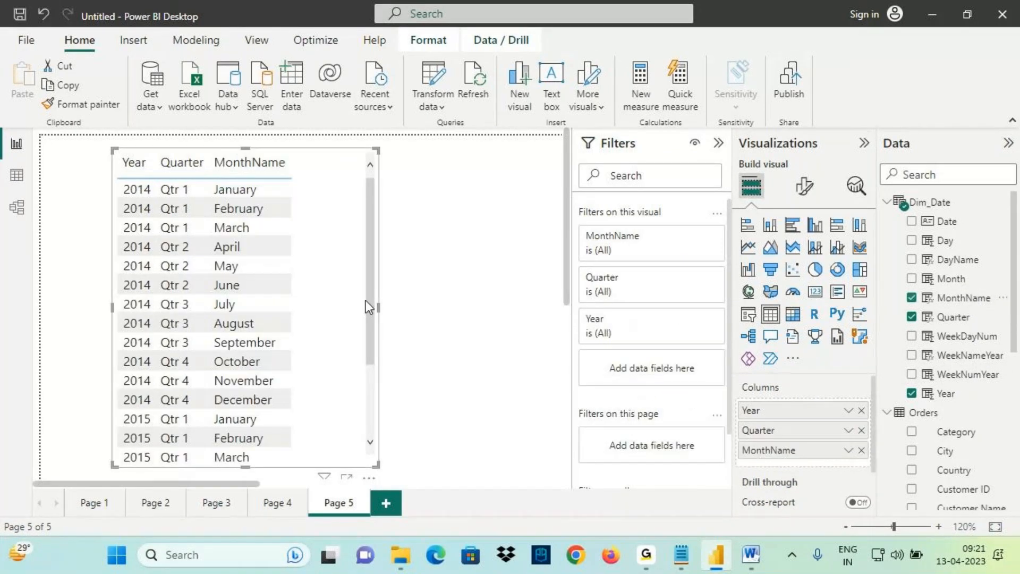
left_click_drag(379, 308, 471, 308)
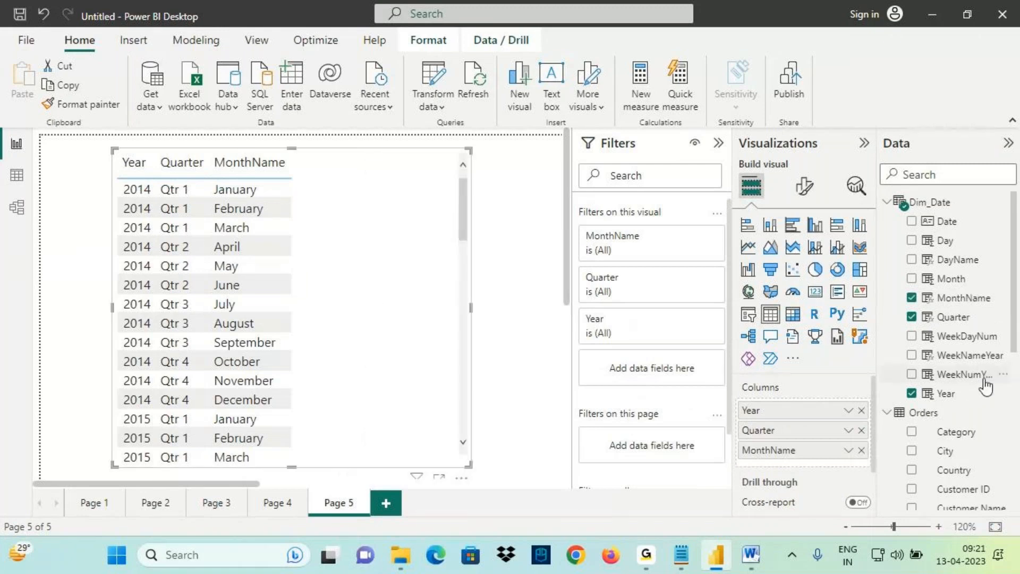
left_click_drag(985, 363, 320, 200)
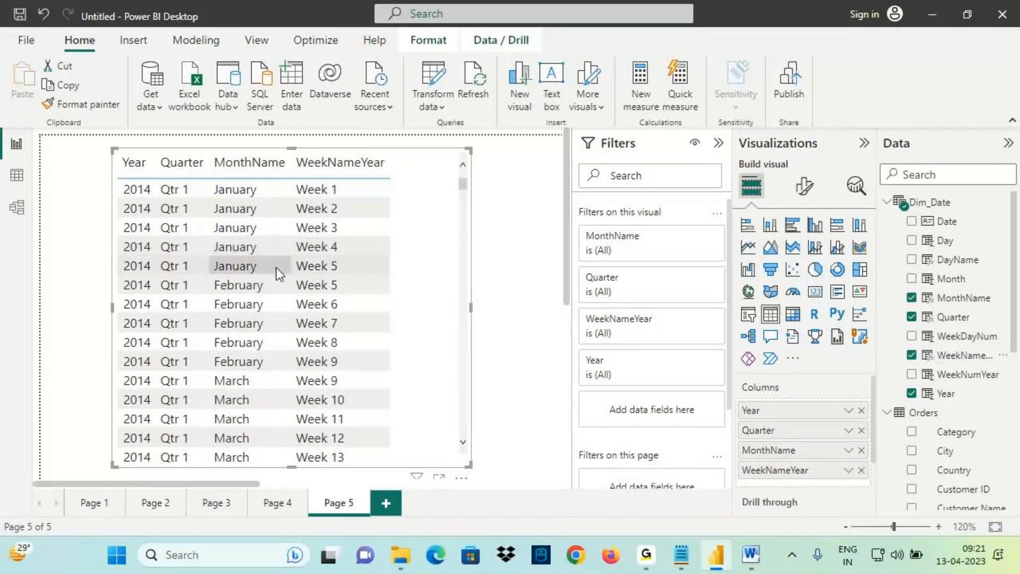
key("ctrl+2")
mouse_move(110, 173)
left_mouse_down()
mouse_move(367, 296)
mouse_move(369, 276)
left_mouse_up()
mouse_move(125, 279)
left_mouse_down()
mouse_move(371, 355)
mouse_move(391, 390)
left_mouse_up()
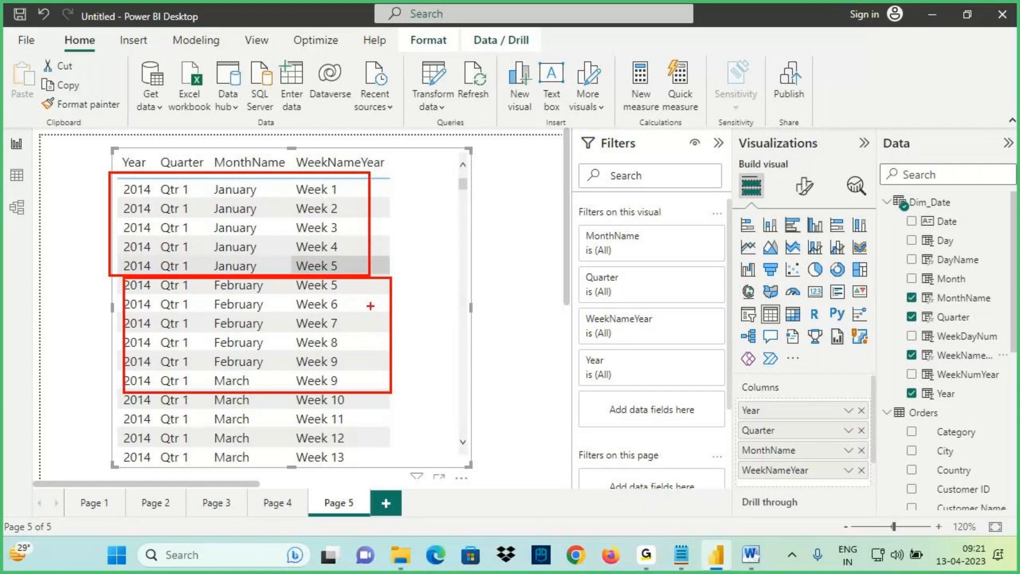
left_click_drag(301, 309, 351, 306)
left_click_drag(303, 325, 348, 327)
left_click_drag(306, 346, 353, 346)
left_click_drag(295, 361, 354, 362)
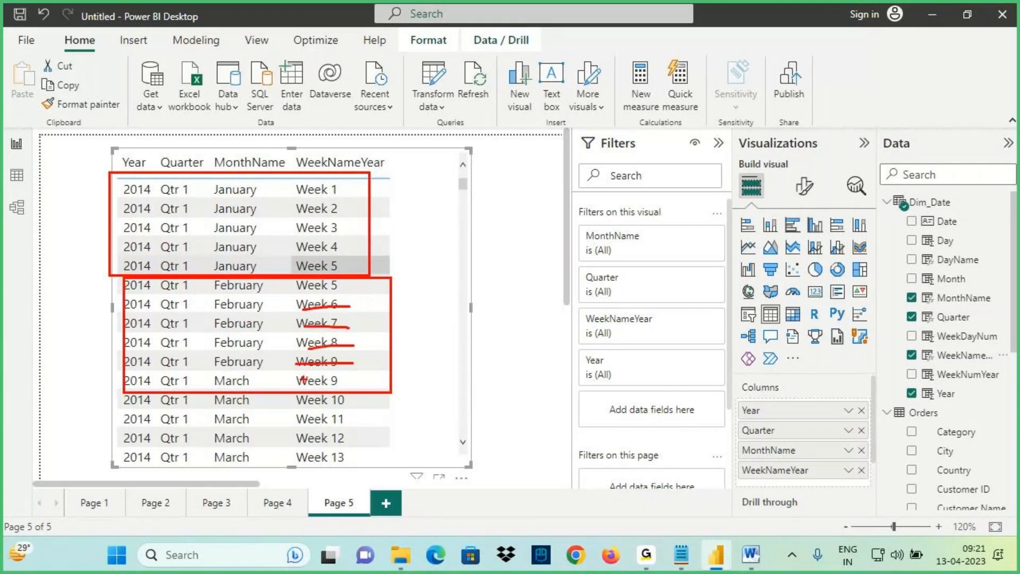
mouse_move(342, 279)
left_mouse_down()
mouse_move(291, 329)
mouse_move(375, 366)
mouse_move(367, 295)
left_mouse_up()
left_click_drag(245, 149, 250, 197)
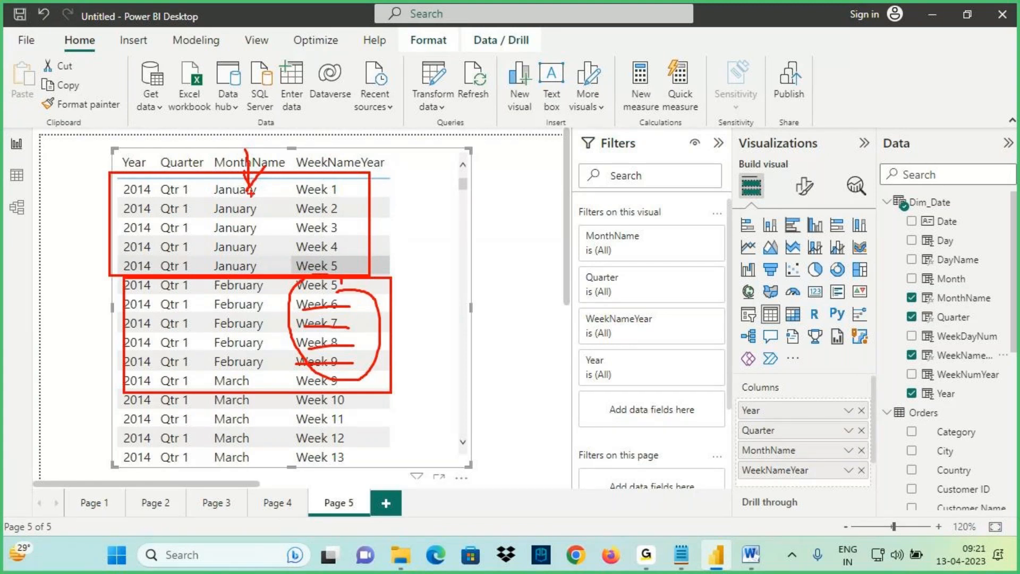
left_click_drag(222, 198, 264, 197)
key("Escape")
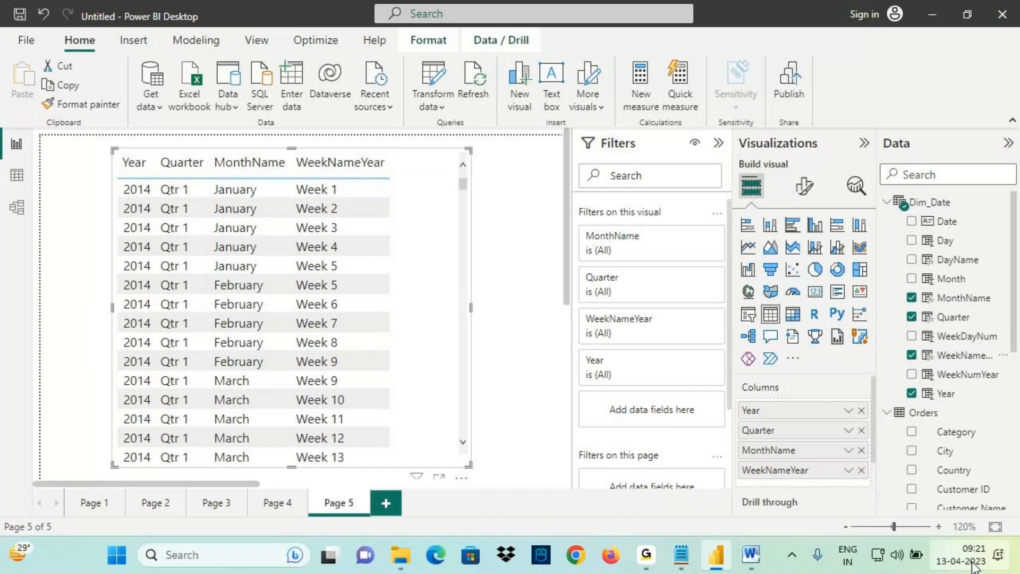
Open the system calendar and examine how the days of April 2023 divide into Sunday-to-Saturday weeks
left_click(973, 567)
key("ctrl+2")
mouse_move(323, 107)
left_mouse_down()
mouse_move(348, 167)
mouse_move(312, 180)
mouse_move(404, 171)
left_mouse_up()
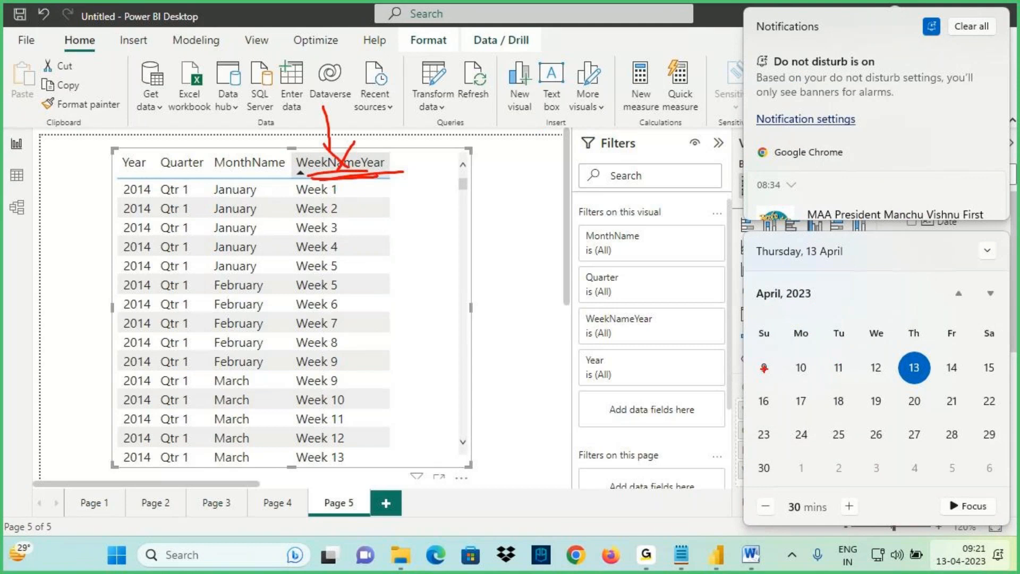
key("Escape")
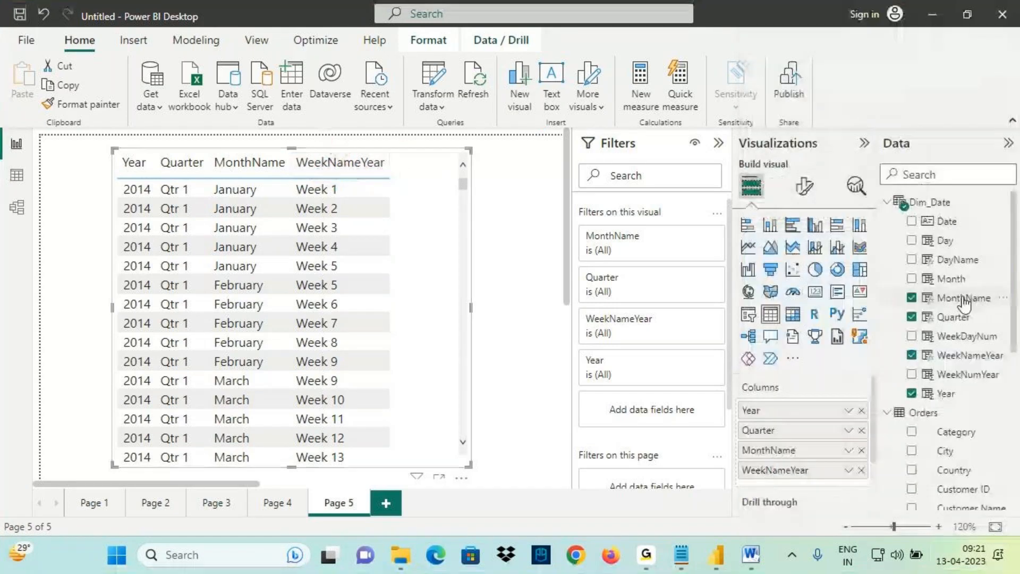
scroll(946, 318, "up", 1)
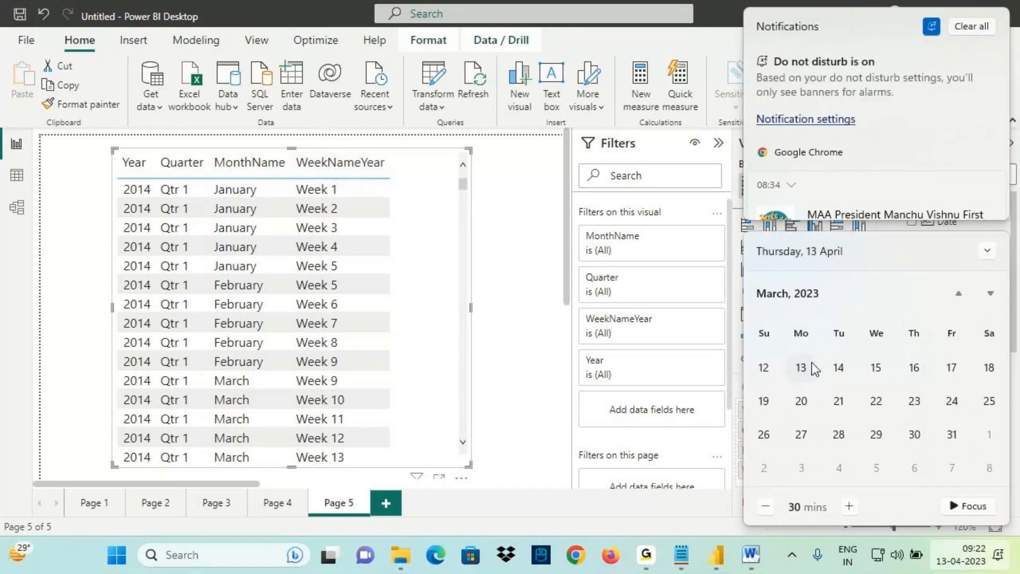
scroll(932, 374, "down", 1)
scroll(946, 410, "down", 1)
key("ctrl+2")
mouse_move(756, 341)
left_mouse_down()
mouse_move(777, 355)
mouse_move(1001, 376)
mouse_move(1013, 367)
left_mouse_up()
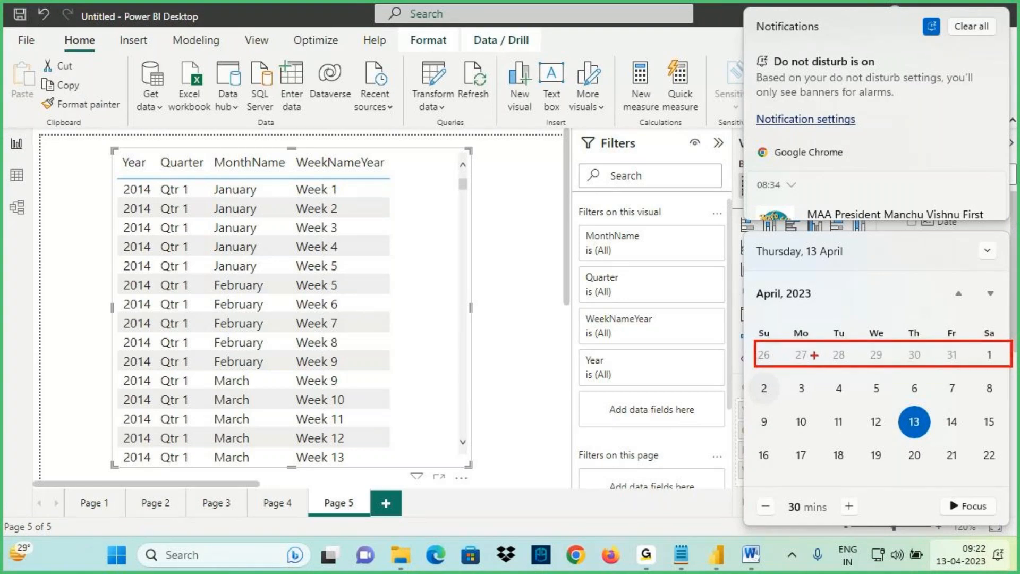
mouse_move(755, 376)
left_mouse_down()
mouse_move(902, 410)
mouse_move(1004, 407)
left_mouse_up()
mouse_move(756, 410)
left_mouse_down()
mouse_move(1017, 437)
mouse_move(739, 465)
mouse_move(1018, 509)
left_mouse_up()
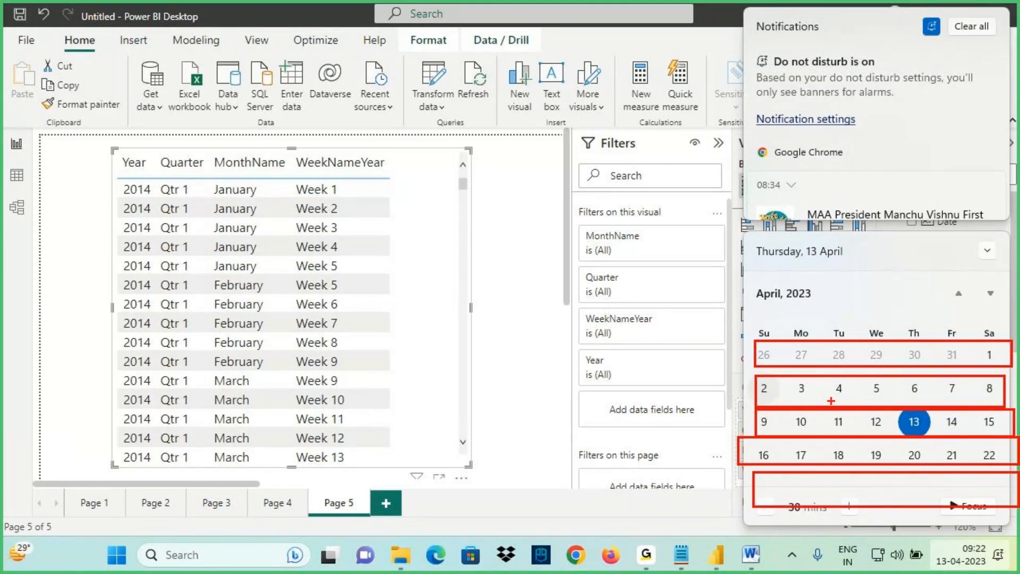
key("Escape")
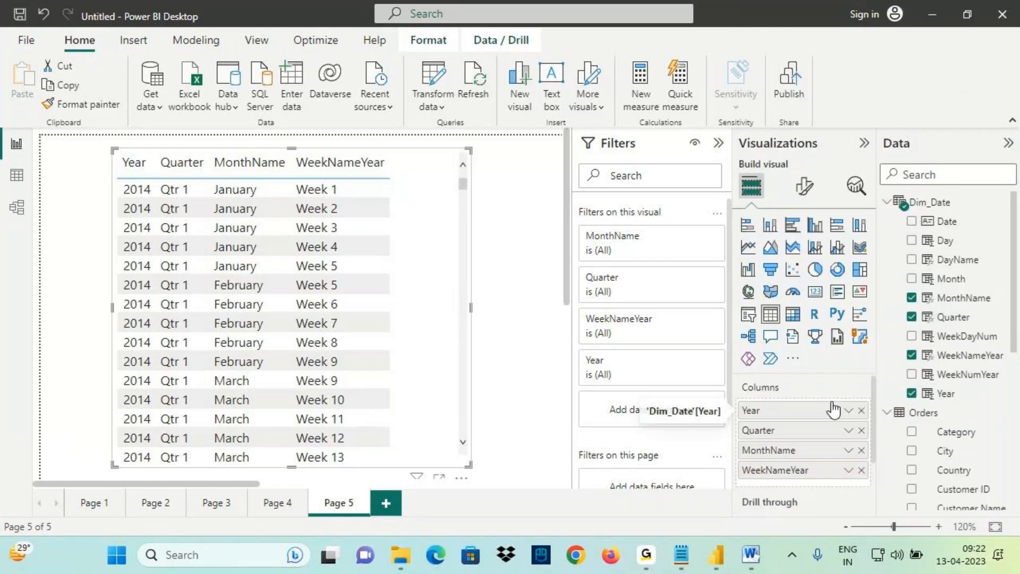
Review the WEEKNUM formula of WeekNumYear in the Dim_Date data, and switch to the WEEKNUM OF MONTH section of the Notepad notes
left_click(17, 174)
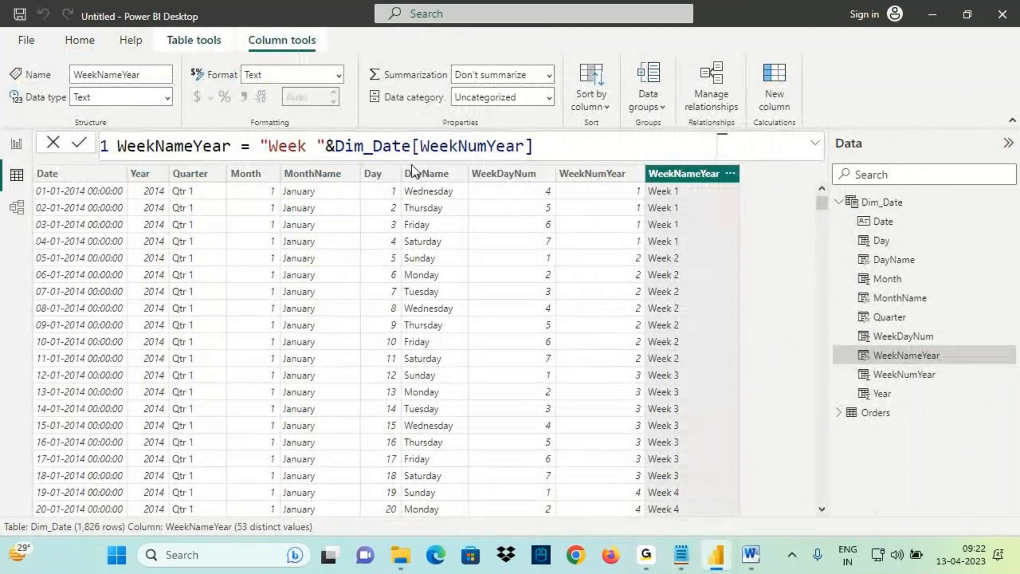
left_click(581, 181)
left_click_drag(251, 146, 307, 146)
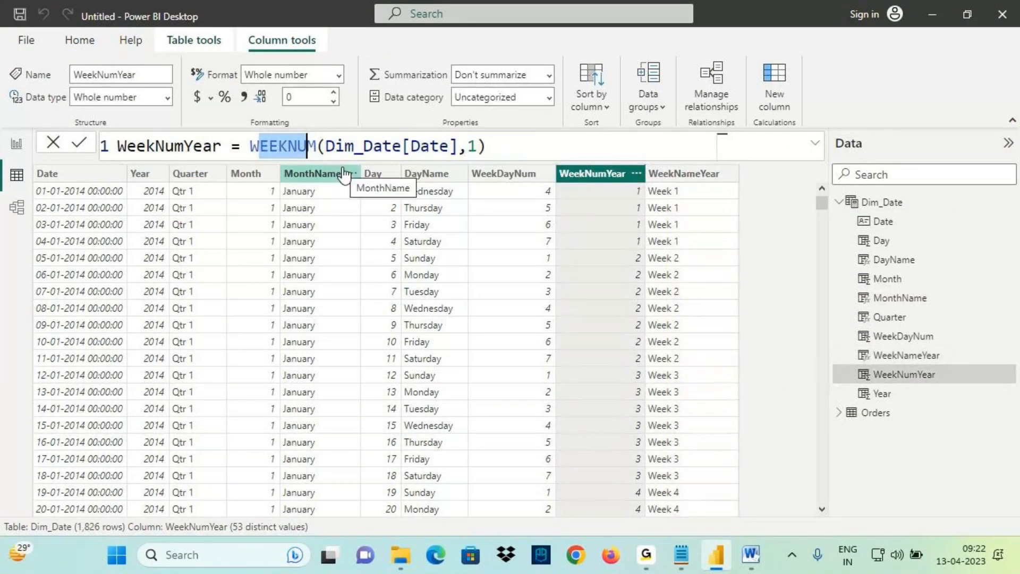
key("alt+Tab")
left_click_drag(34, 348, 166, 346)
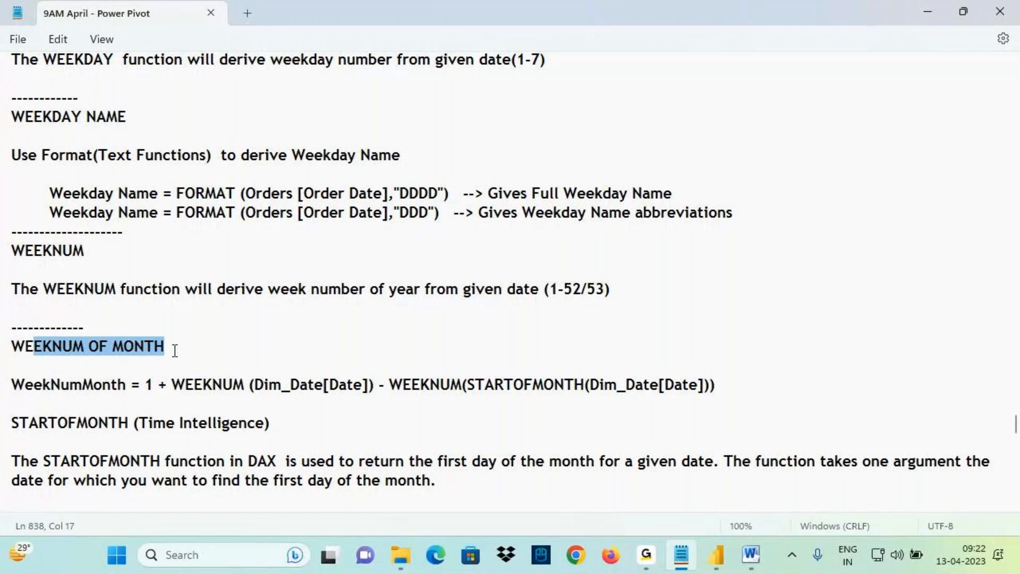
Read the notes on the STARTOFMONTH time intelligence function beneath the WeekNumMonth formula
left_click_drag(38, 424, 108, 423)
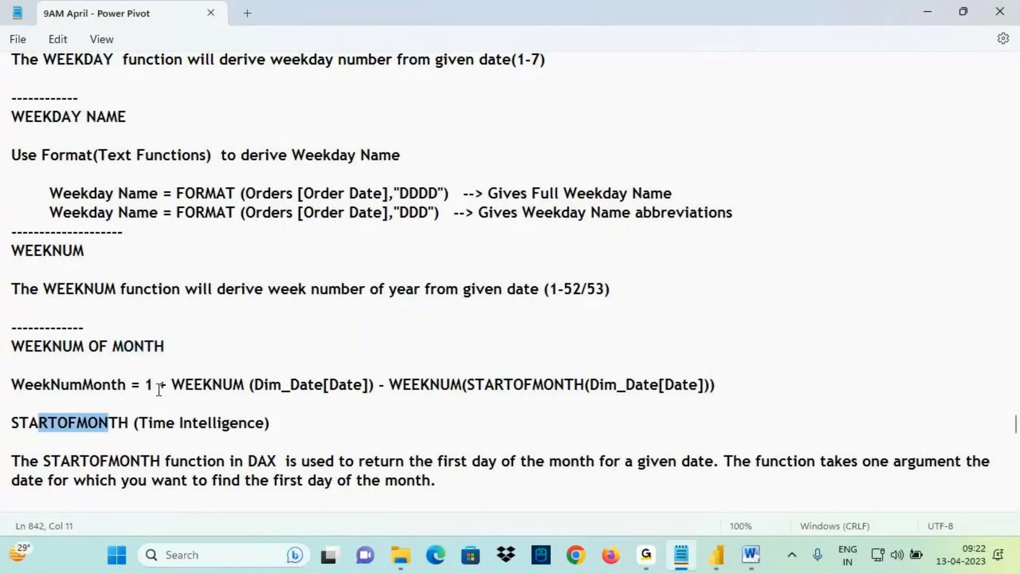
left_click_drag(139, 424, 262, 421)
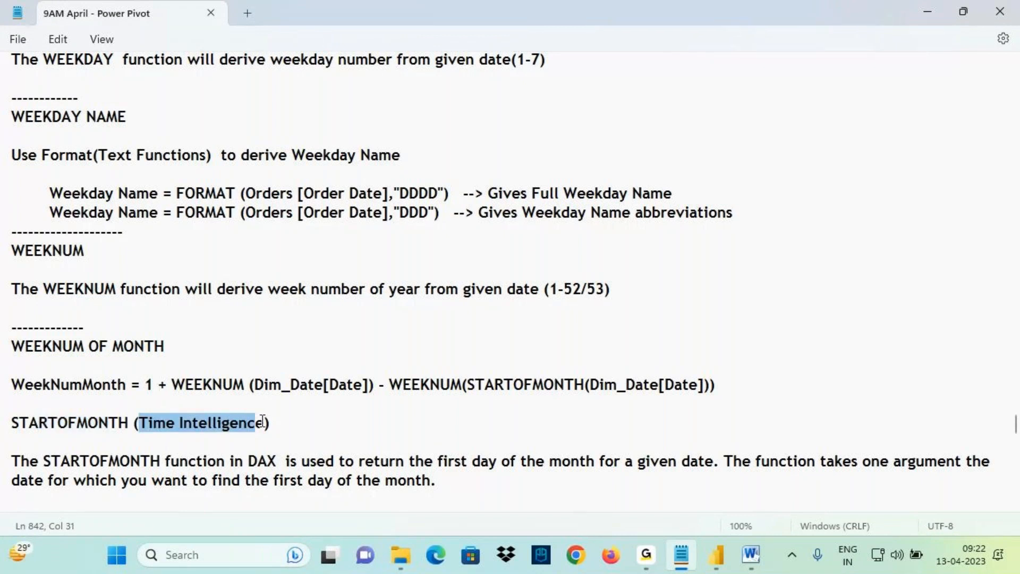
scroll(228, 418, "down", 2)
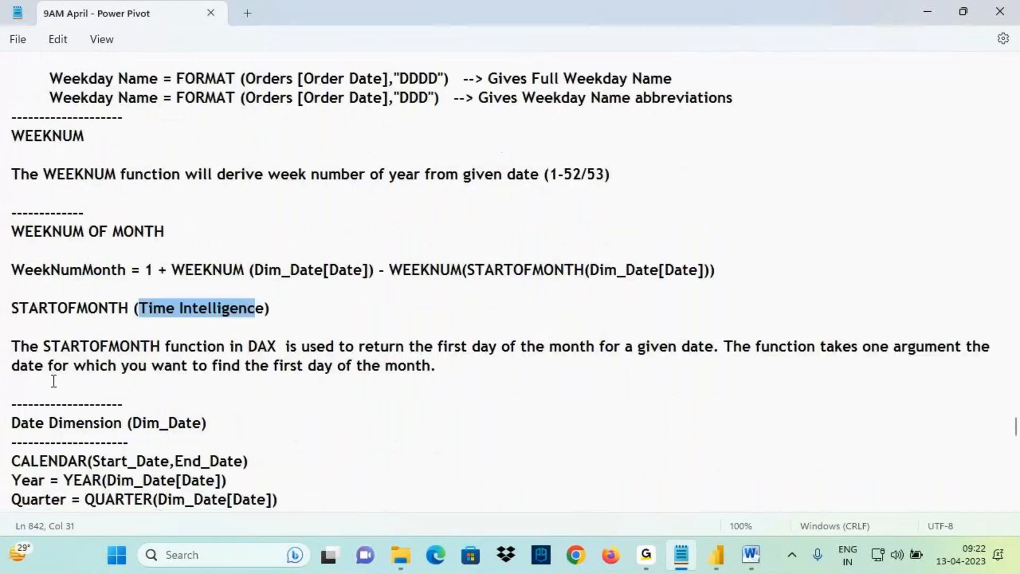
left_click_drag(68, 308, 108, 316)
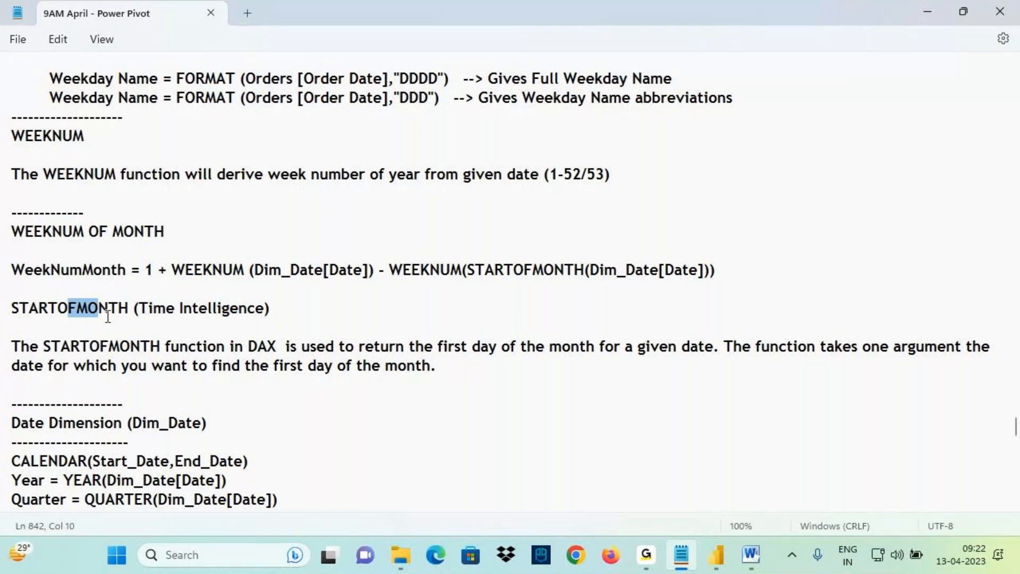
Frame the WeekNumMonth formula with a red screen annotation and handwrite FY with an arrow to "if" above it
key("ctrl+2")
mouse_move(3, 254)
left_mouse_down()
mouse_move(707, 311)
mouse_move(751, 284)
left_mouse_up()
left_click_drag(731, 117, 734, 154)
left_click_drag(733, 117, 791, 121)
left_click_drag(789, 109, 802, 162)
mouse_move(834, 107)
left_mouse_down()
mouse_move(872, 79)
mouse_move(870, 107)
left_mouse_up()
left_click_drag(908, 56, 914, 95)
left_click_drag(898, 86, 929, 69)
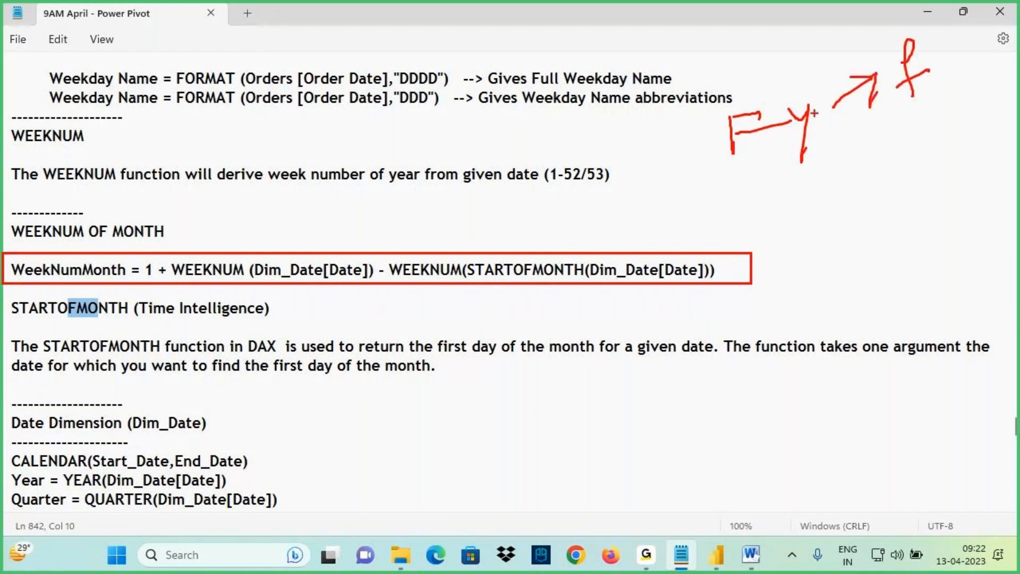
mouse_move(858, 23)
left_mouse_down()
mouse_move(897, 90)
mouse_move(950, 89)
left_mouse_up()
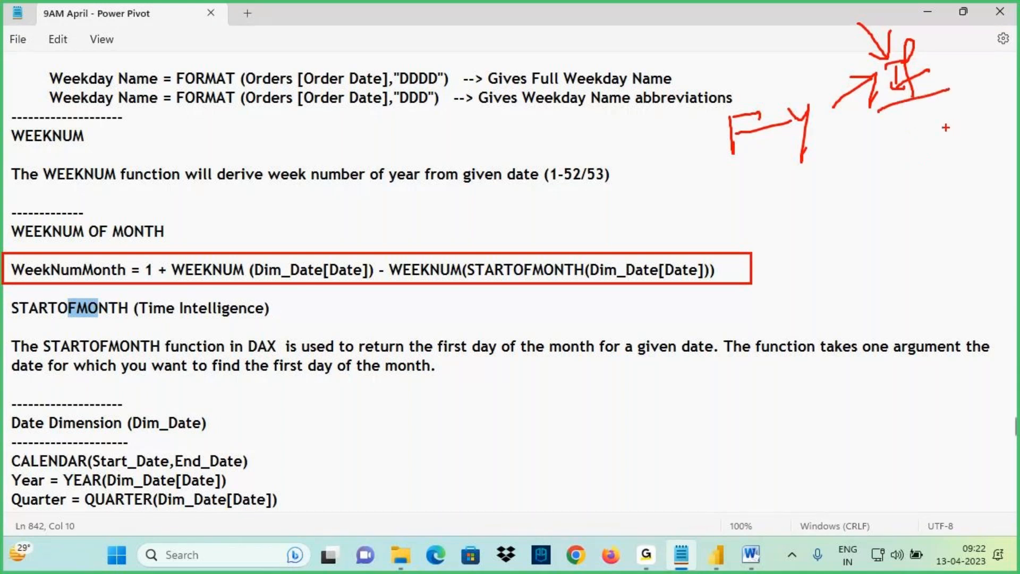
Handwrite FQ beneath the FY annotation with an arrow to an underlined "Swi" for SWITCH
left_click_drag(800, 165, 766, 215)
mouse_move(784, 186)
left_mouse_down()
mouse_move(841, 181)
mouse_move(857, 219)
left_mouse_up()
mouse_move(857, 175)
left_mouse_down()
mouse_move(887, 164)
mouse_move(886, 183)
left_mouse_up()
mouse_move(911, 84)
left_mouse_down()
mouse_move(922, 133)
mouse_move(941, 132)
left_mouse_up()
mouse_move(942, 120)
left_mouse_down()
mouse_move(917, 172)
mouse_move(934, 183)
mouse_move(955, 175)
left_mouse_up()
left_click(952, 158)
left_click_drag(918, 208, 964, 179)
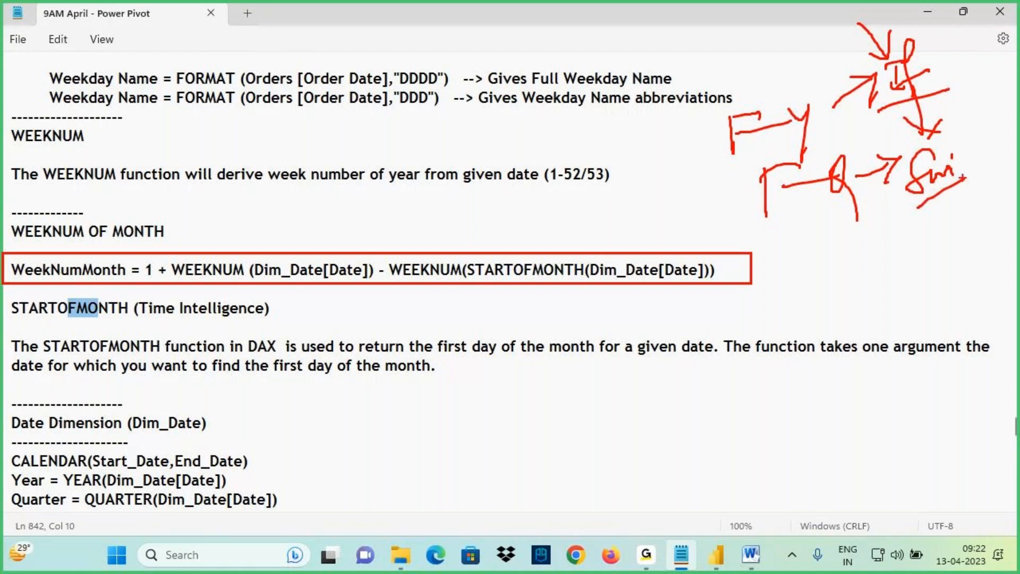
Underline the WEEKNUM OF MONTH heading, add arrows to it and the formula's first Dim_Date[Date], and clear all annotations
left_click_drag(41, 241, 159, 245)
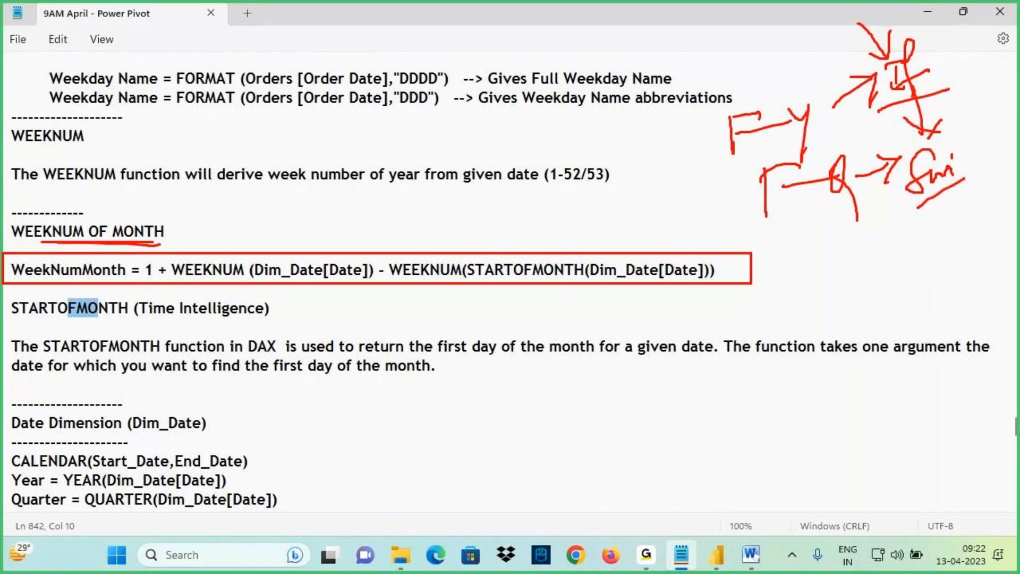
left_click_drag(147, 182, 148, 219)
left_click_drag(134, 207, 148, 219)
left_click_drag(290, 198, 301, 242)
left_click_drag(285, 221, 301, 254)
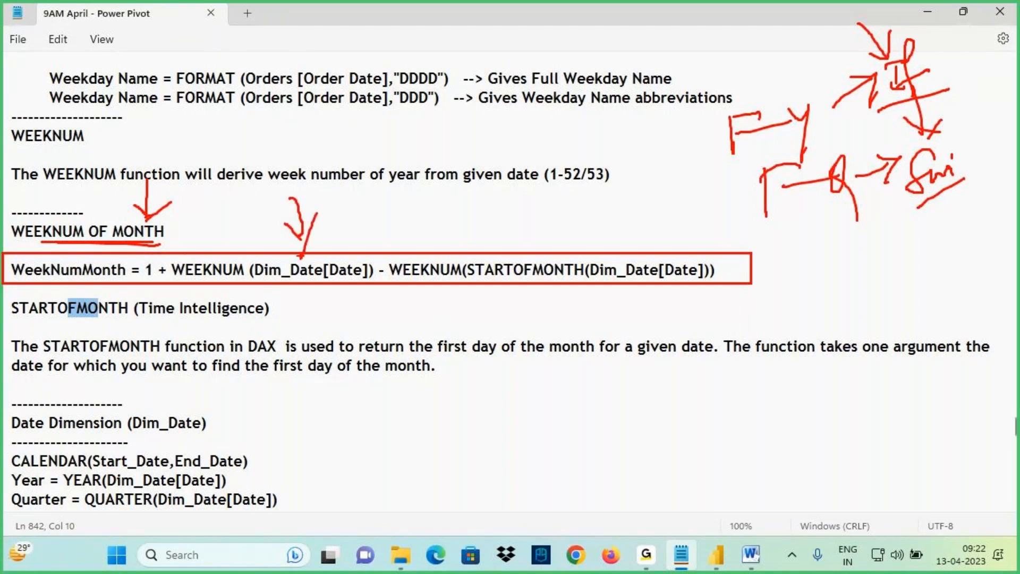
key("Escape")
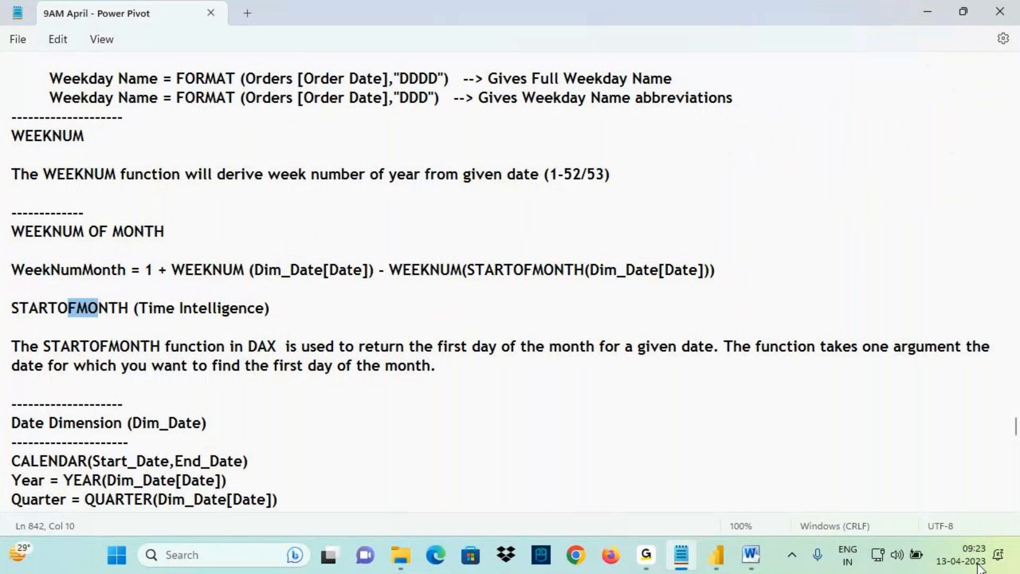
Open the system calendar and go back to January 2023 to examine its first weeks
left_click(977, 564)
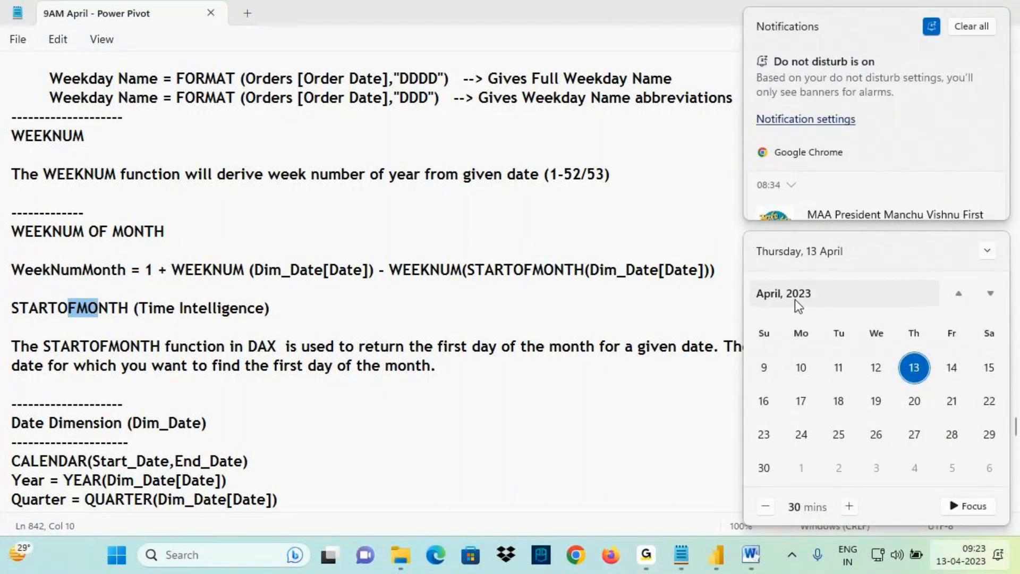
left_click(959, 294)
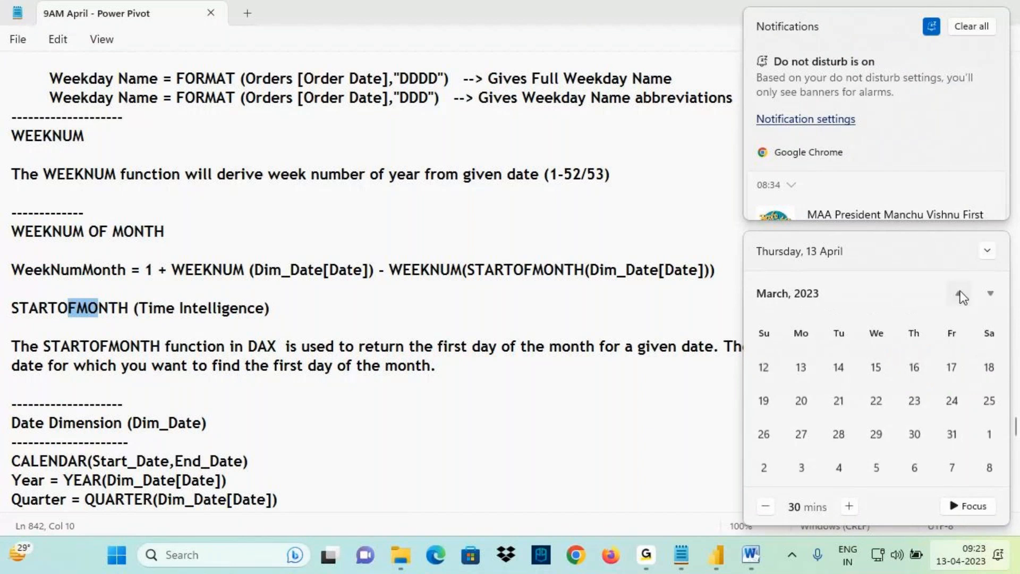
left_click(960, 293)
left_click(959, 294)
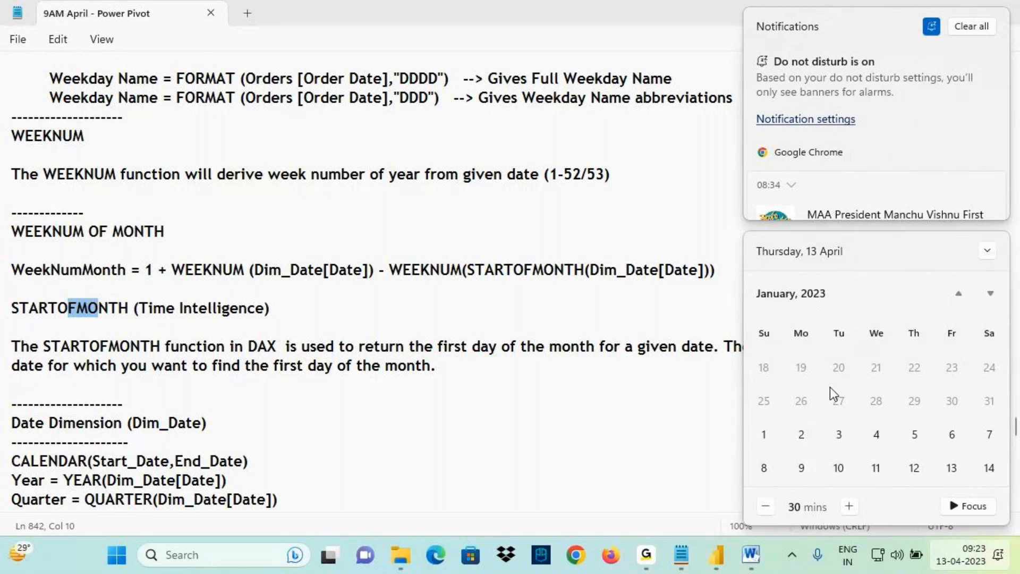
left_click(882, 377)
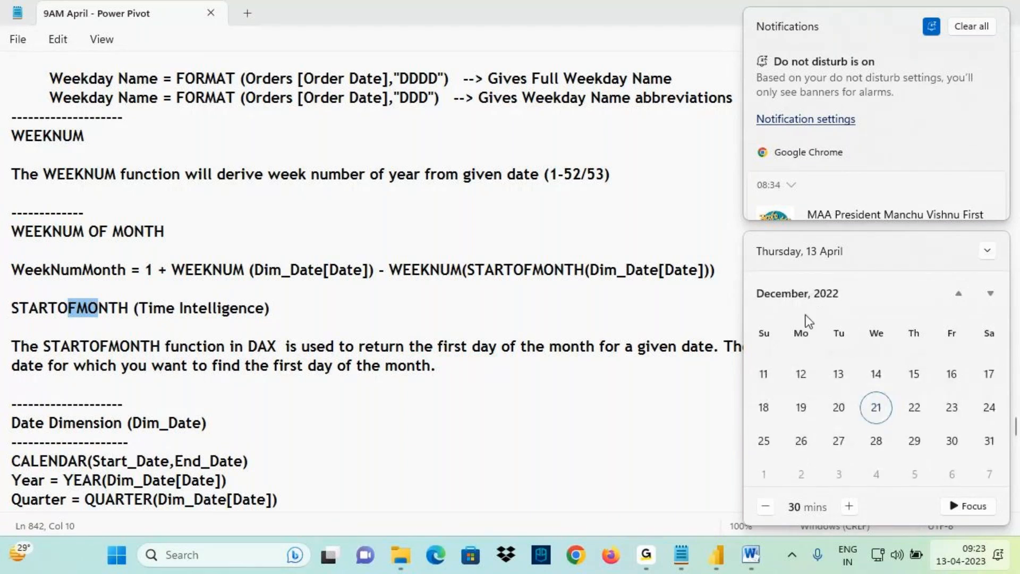
scroll(882, 388, "down", 1)
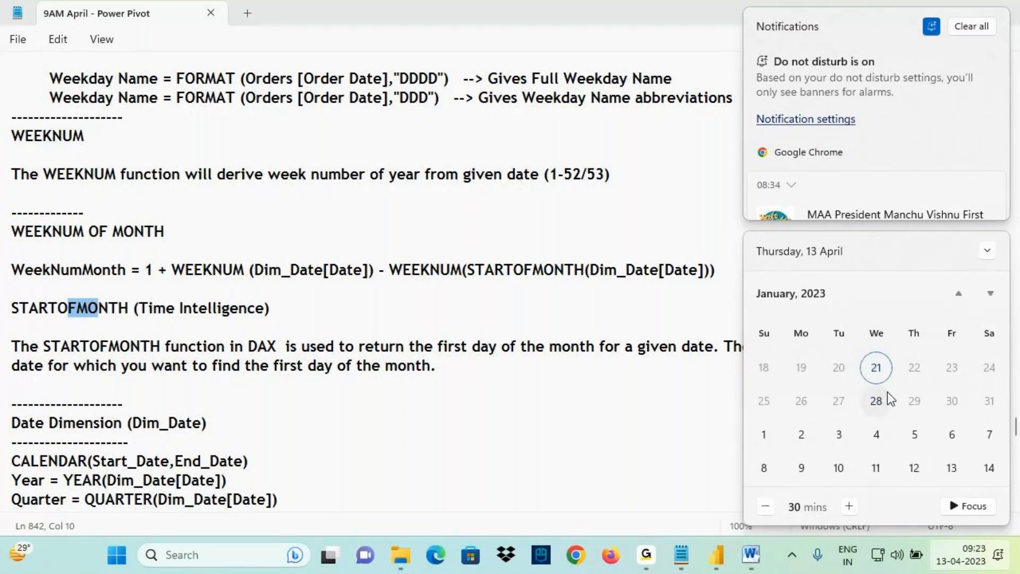
scroll(840, 417, "down", 1)
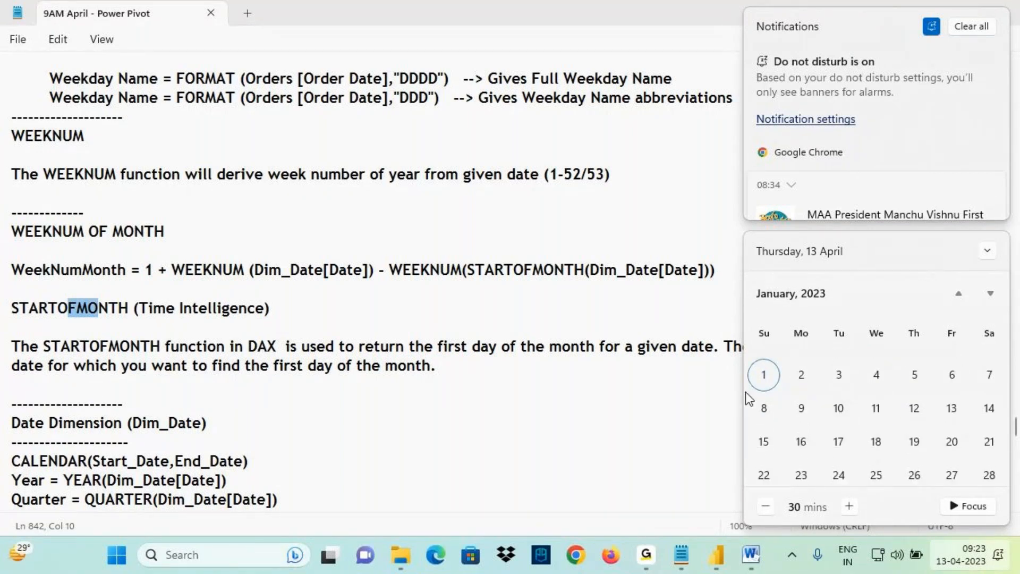
Circle 4 January with the red annotation pen, point an arrow at it and write 1 above it
key("ctrl+2")
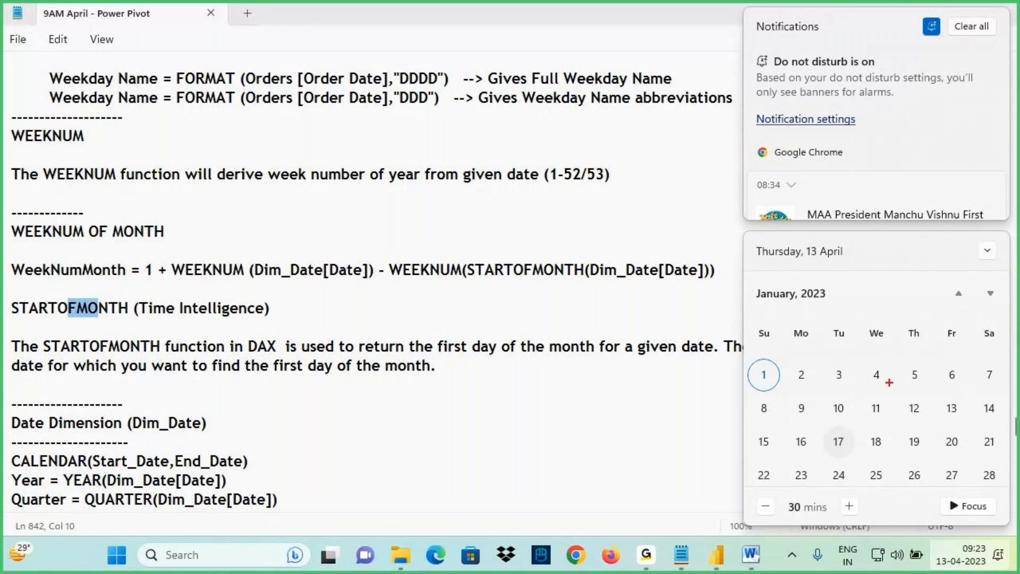
mouse_move(887, 367)
left_mouse_down()
mouse_move(863, 323)
mouse_move(878, 361)
left_mouse_up()
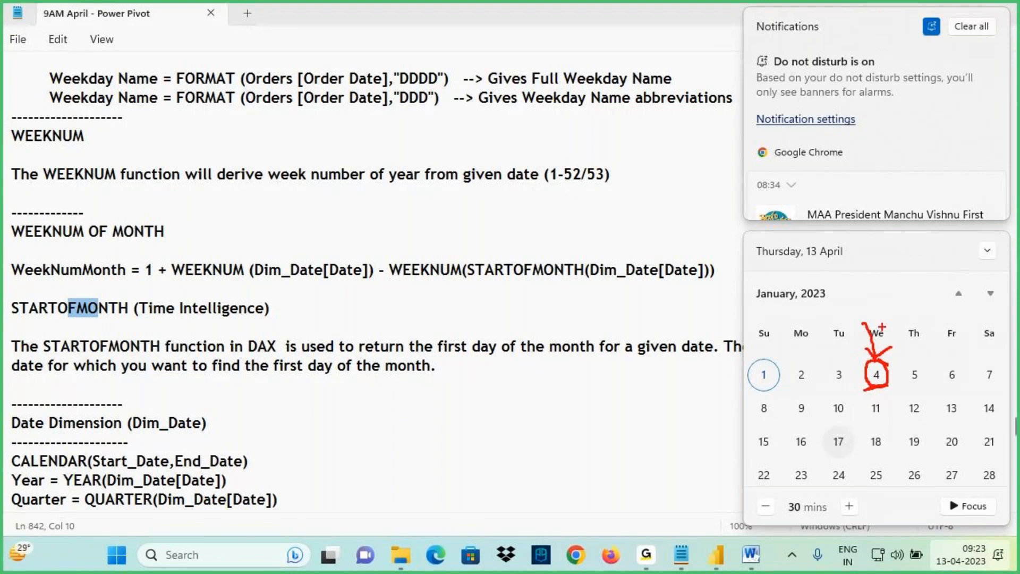
mouse_move(875, 279)
left_mouse_down()
mouse_move(874, 304)
mouse_move(889, 312)
left_mouse_up()
left_click_drag(880, 277, 843, 296)
left_click_drag(897, 331, 912, 314)
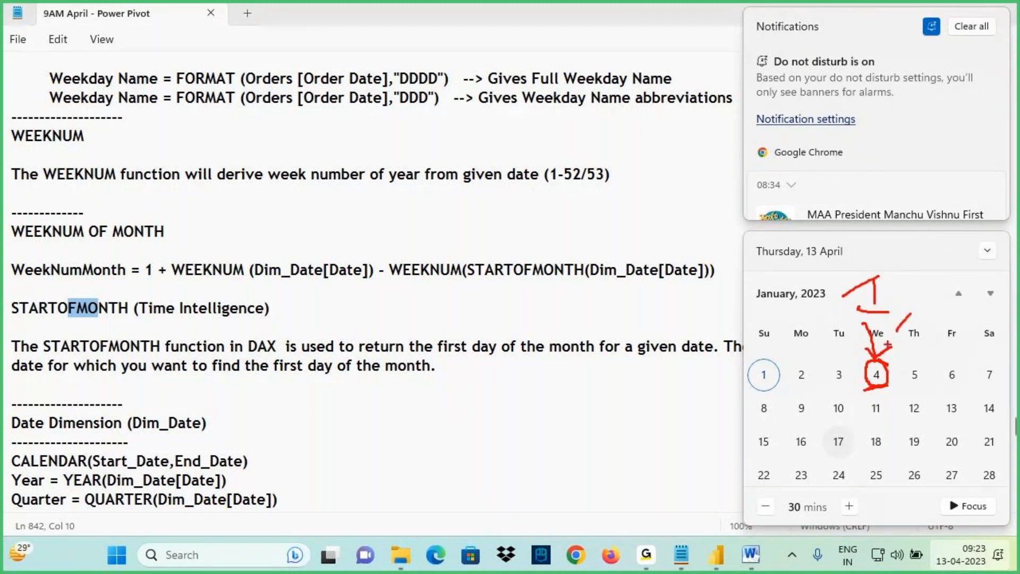
Write a second underlined 1 above the calendar, and underline WeekNumMonth in the notes with arrows pointing to it
left_click_drag(953, 276, 952, 307)
left_click_drag(938, 308, 966, 307)
left_click_drag(955, 272, 934, 289)
left_click_drag(27, 280, 127, 280)
left_click_drag(82, 232, 78, 262)
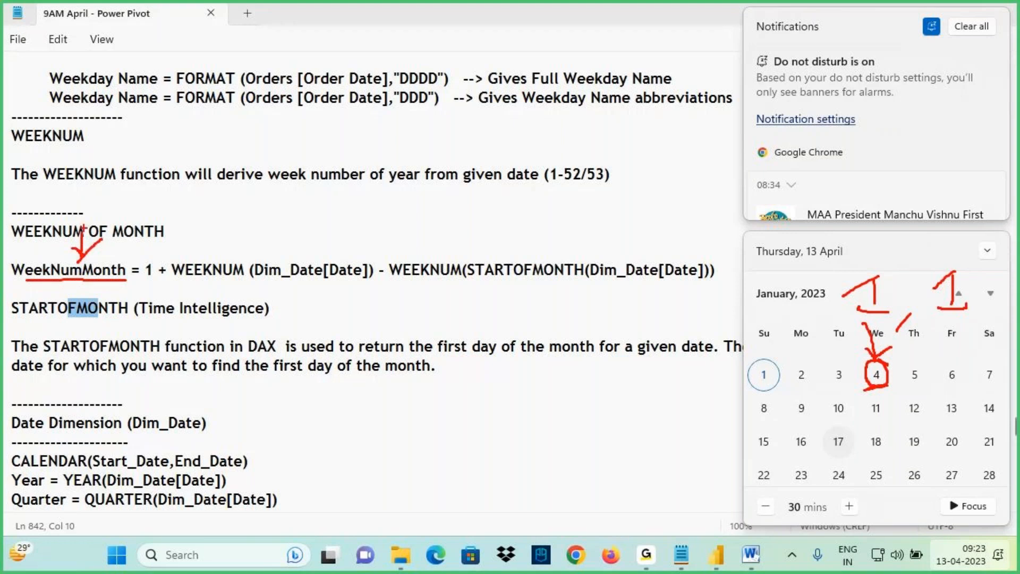
left_click_drag(84, 225, 81, 261)
Underline WEEKNUM (Dim_Date[Date]), circle 4 January again and write "1 −" above the formula
left_click_drag(195, 276, 327, 285)
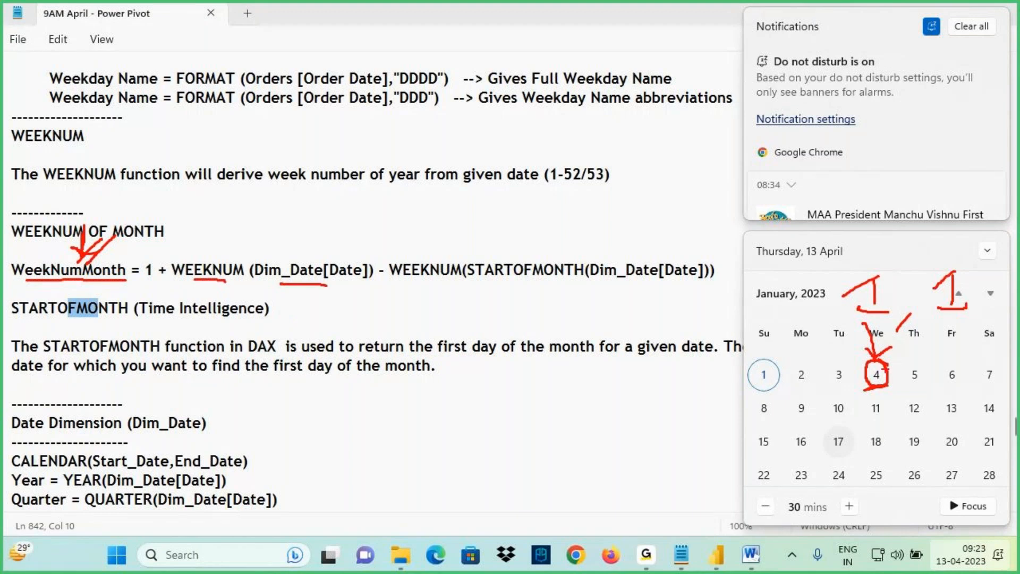
left_click_drag(883, 361, 880, 390)
mouse_move(249, 259)
left_mouse_down()
mouse_move(250, 229)
mouse_move(278, 245)
left_mouse_up()
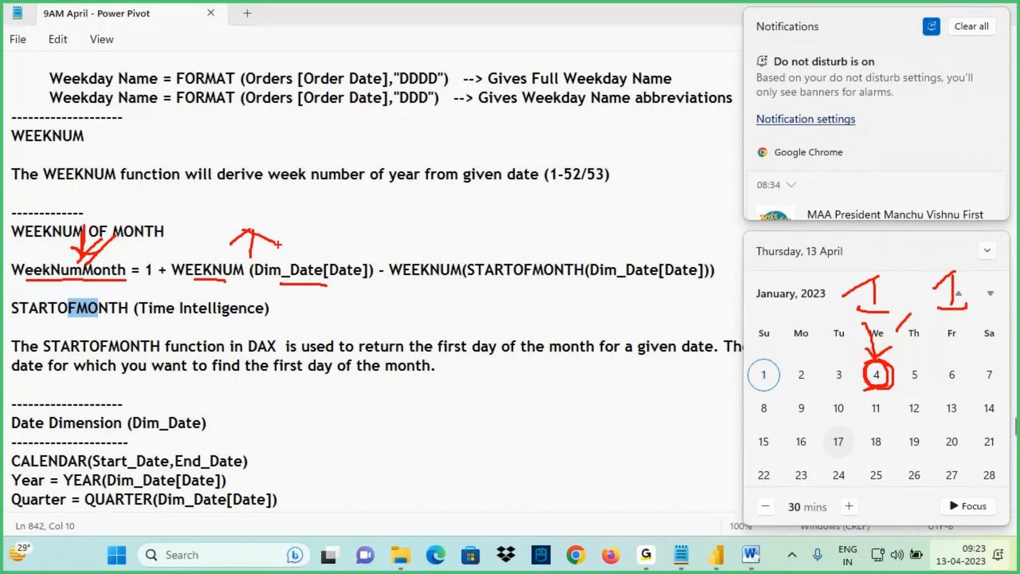
left_click_drag(212, 277, 302, 277)
left_click_drag(276, 200, 276, 222)
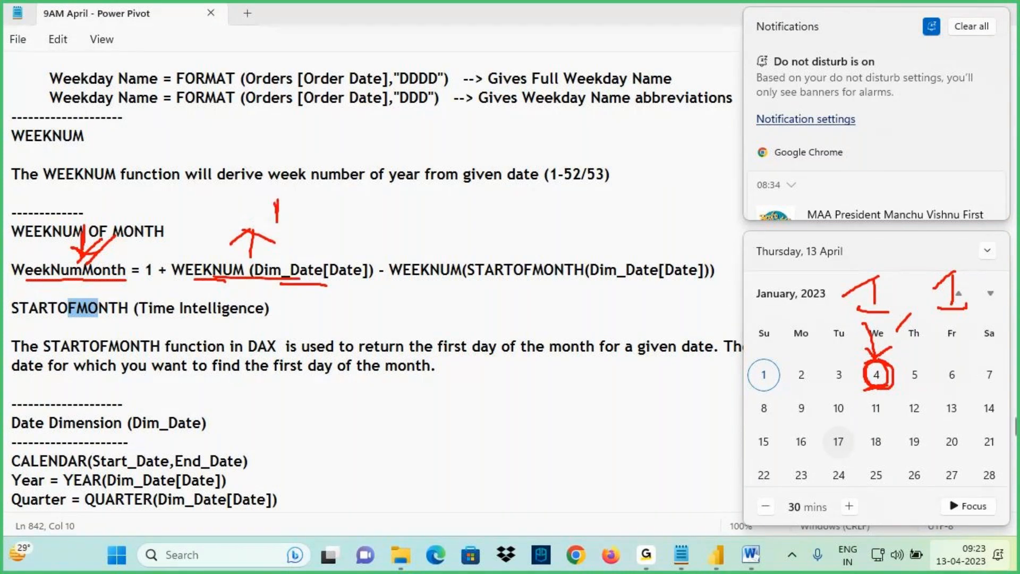
left_click_drag(311, 215, 346, 216)
Underline WEEKNUM(STARTOFMONTH(Dim_Date[Date])) in the formula and mark 1 and 4 January in the calendar with arrows
left_click_drag(412, 281, 450, 282)
left_click_drag(499, 282, 686, 285)
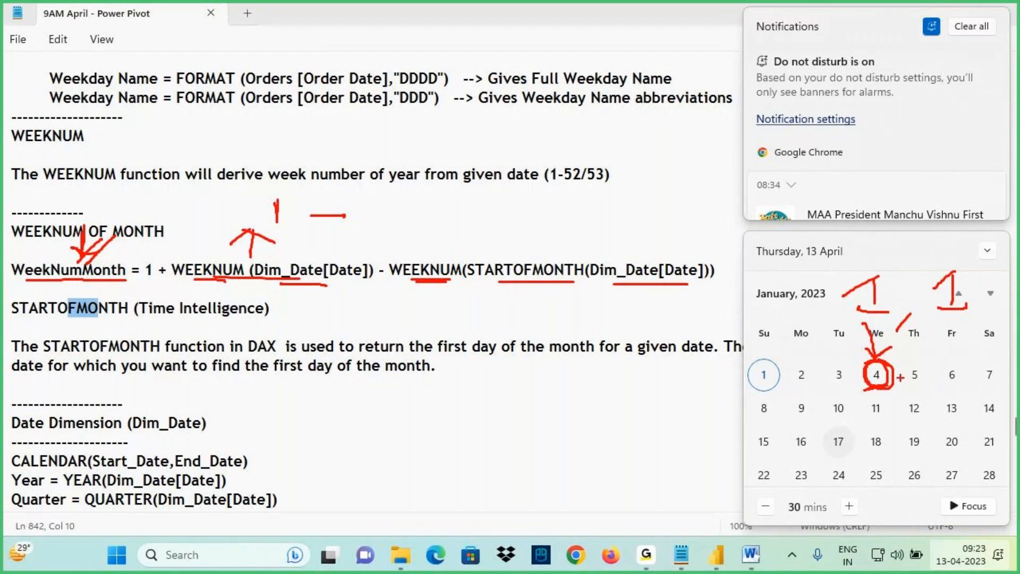
left_click_drag(722, 374, 744, 381)
mouse_move(705, 408)
left_mouse_down()
mouse_move(747, 378)
mouse_move(735, 415)
mouse_move(778, 387)
left_mouse_up()
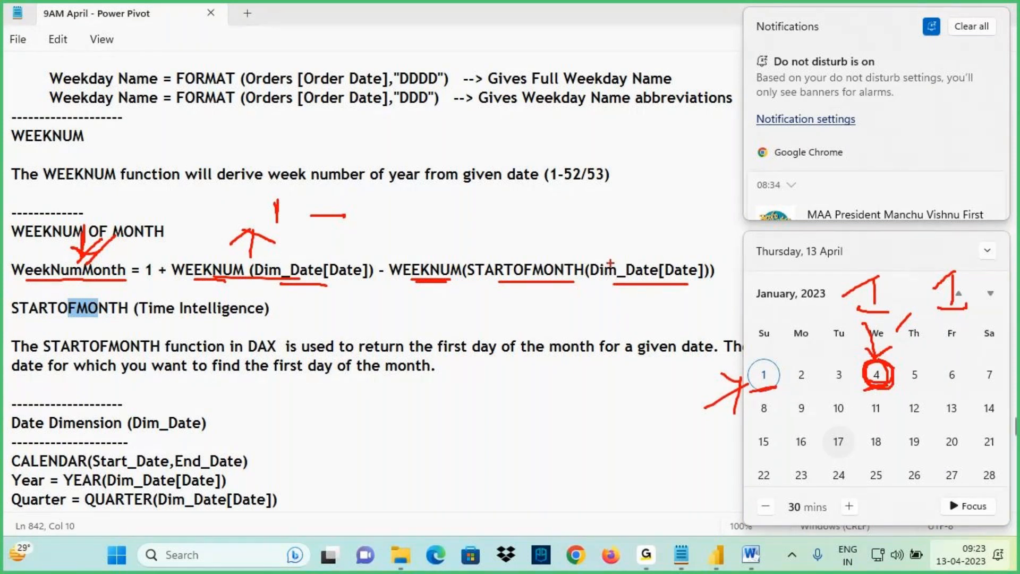
left_click_drag(494, 281, 688, 287)
mouse_move(874, 390)
left_mouse_down()
mouse_move(874, 426)
mouse_move(874, 391)
mouse_move(894, 409)
left_mouse_up()
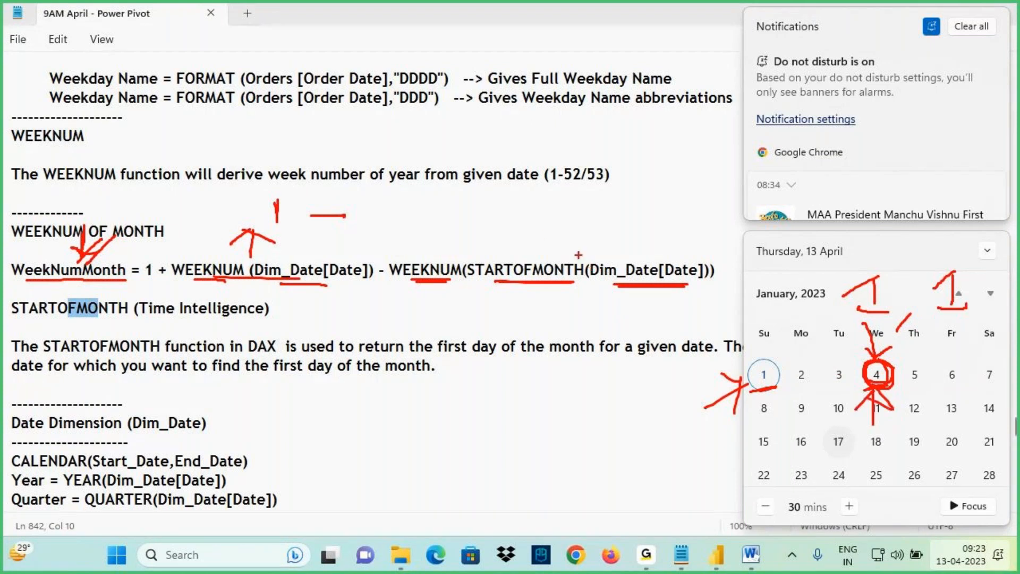
Write "01 Jan" above STARTOFMONTH, circle 1 January in the calendar and write 1 above the second WEEKNUM
left_click_drag(543, 234, 539, 235)
left_click_drag(555, 230, 553, 248)
mouse_move(574, 219)
left_mouse_down()
mouse_move(573, 239)
mouse_move(610, 245)
mouse_move(630, 231)
left_mouse_up()
mouse_move(775, 376)
left_mouse_down()
mouse_move(750, 368)
mouse_move(776, 372)
left_mouse_up()
left_click_drag(401, 195, 402, 227)
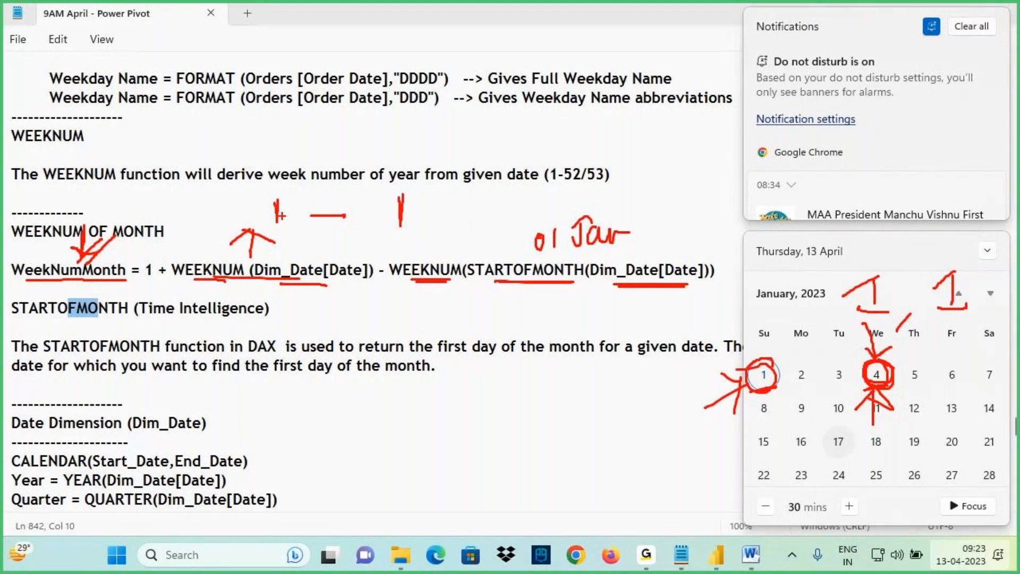
Circle the formula's leading 1, complete the handwritten 1 + 1 − 1, strike out the last two terms and clear the annotations
mouse_move(136, 275)
left_mouse_down()
mouse_move(156, 264)
mouse_move(140, 280)
left_mouse_up()
mouse_move(182, 202)
left_mouse_down()
mouse_move(182, 227)
mouse_move(229, 211)
left_mouse_up()
left_click_drag(216, 202, 215, 227)
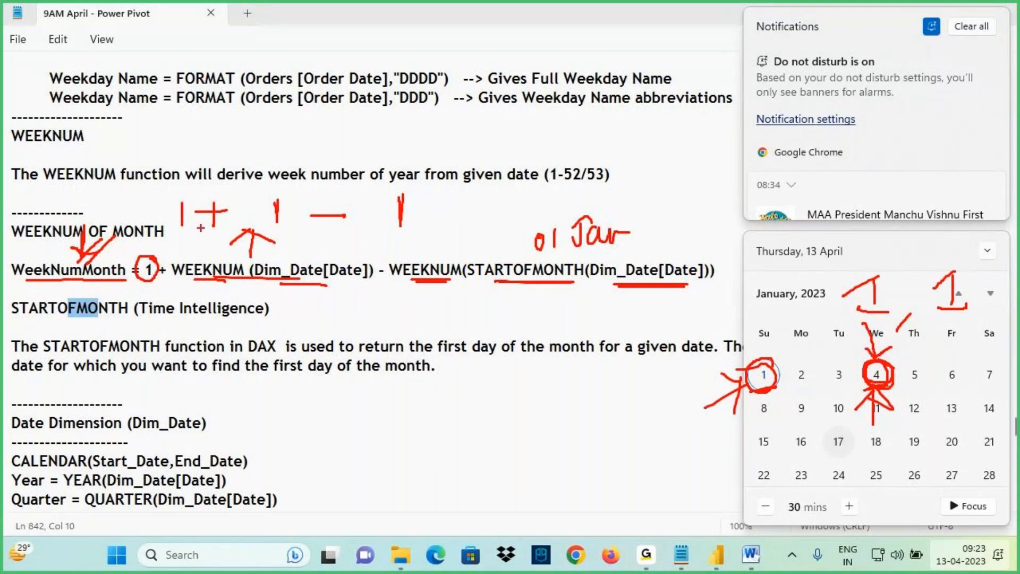
left_click_drag(290, 191, 246, 238)
left_click_drag(433, 188, 324, 231)
mouse_move(179, 237)
left_mouse_down()
mouse_move(160, 213)
mouse_move(198, 225)
left_mouse_up()
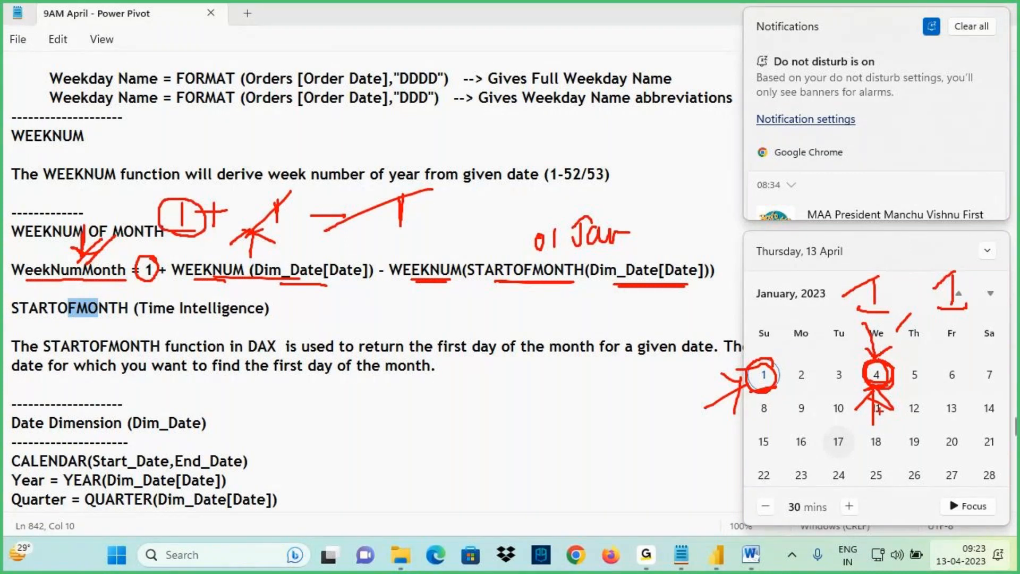
key("Escape")
Reopen the system calendar and return to January 2023 to view the week containing 11 January
left_click(955, 554)
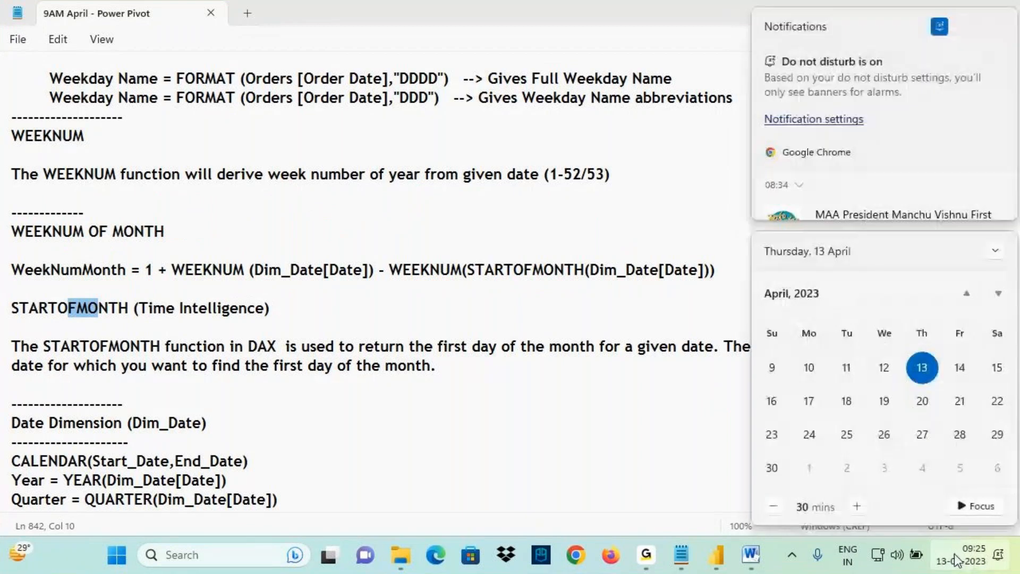
left_click(956, 298)
left_click(956, 297)
left_click(955, 299)
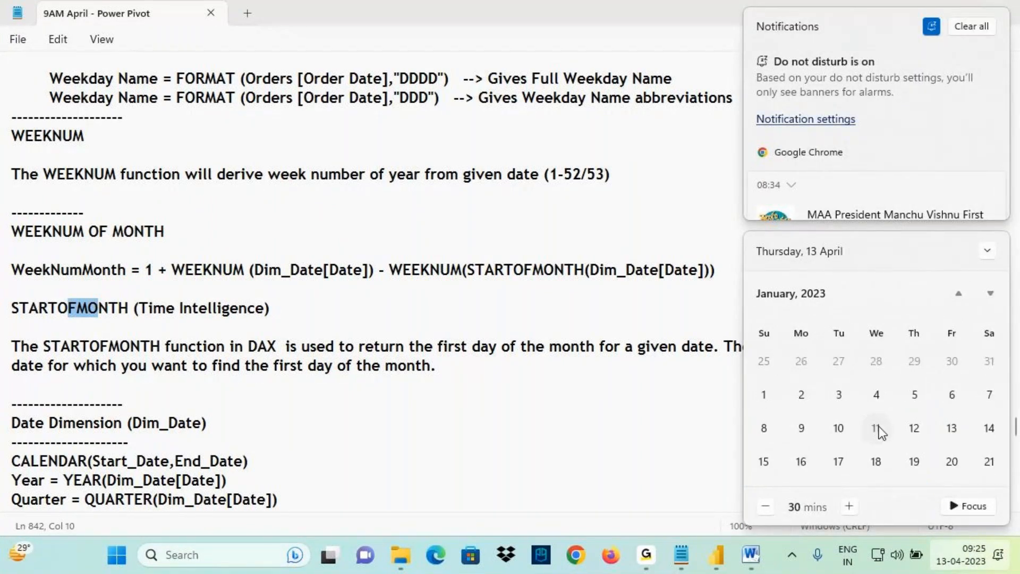
scroll(879, 427, "down", 1)
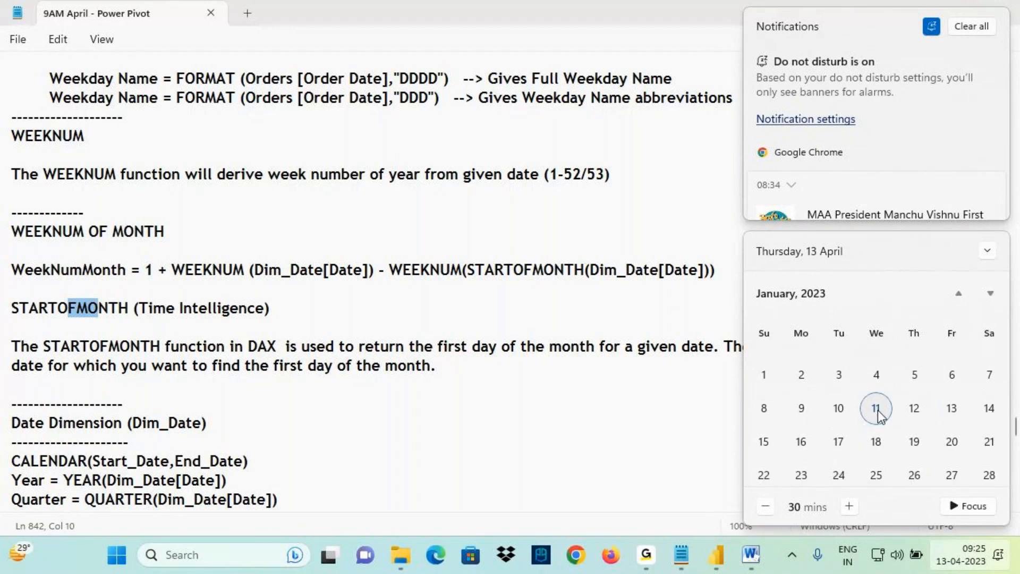
Circle 11 January, underline the first part of the WeekNumMonth formula and write "1 + 2 −" above it
mouse_move(889, 410)
left_mouse_down()
mouse_move(879, 392)
mouse_move(866, 423)
mouse_move(894, 396)
left_mouse_up()
mouse_move(21, 284)
left_mouse_down()
mouse_move(101, 277)
mouse_move(143, 314)
mouse_move(156, 279)
mouse_move(128, 296)
mouse_move(160, 283)
left_mouse_up()
mouse_move(152, 212)
left_mouse_down()
mouse_move(151, 237)
mouse_move(200, 226)
left_mouse_up()
left_click_drag(187, 217, 187, 248)
left_click_drag(200, 284, 332, 286)
left_click_drag(872, 429, 902, 417)
mouse_move(250, 218)
left_mouse_down()
mouse_move(242, 235)
mouse_move(370, 226)
left_mouse_up()
Underline WEEKNUM(STARTOFMONTH(Dim_Date[Date])), mark 11 January again and point an arrow at STARTOFMONTH
left_click_drag(414, 285, 436, 284)
left_click_drag(503, 281, 694, 284)
mouse_move(894, 399)
left_mouse_down()
mouse_move(877, 393)
mouse_move(858, 409)
mouse_move(901, 419)
left_mouse_up()
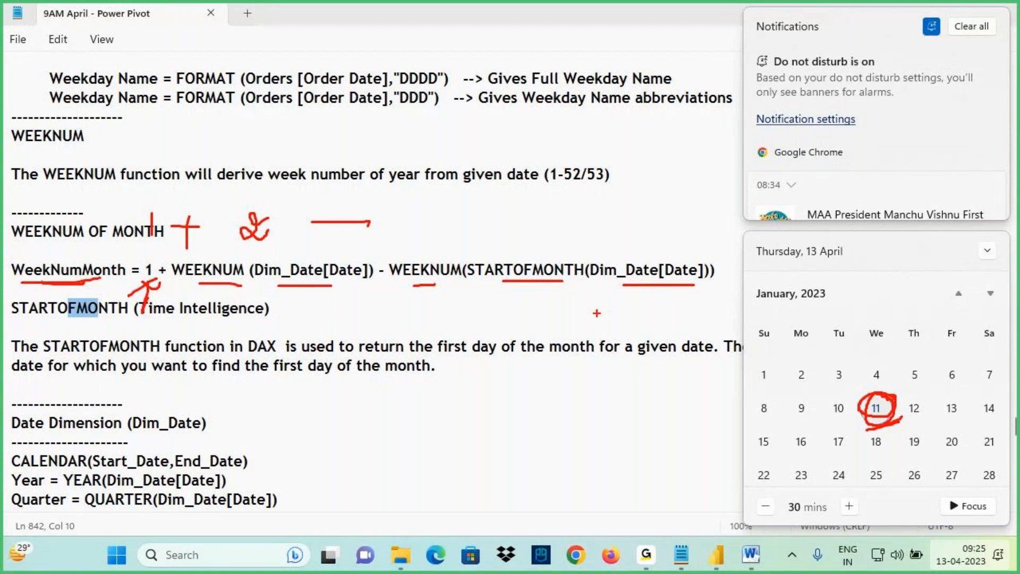
left_click_drag(513, 208, 521, 250)
left_click_drag(505, 239, 585, 280)
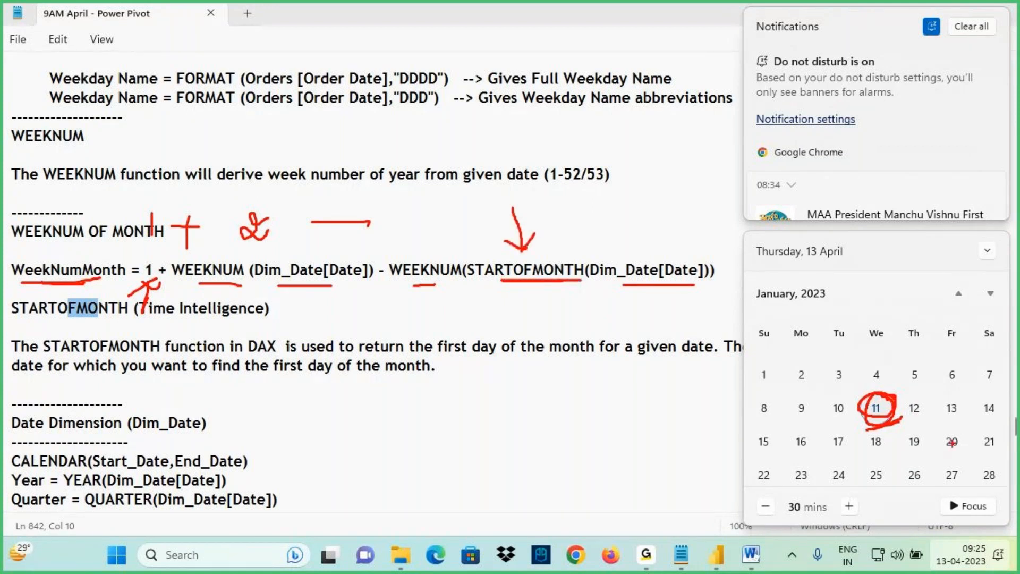
Draw an arrow from 11 January back to a circled 1 January and write "01 Jan 2023" above the formula
left_click_drag(873, 313, 886, 408)
mouse_move(876, 312)
left_mouse_down()
mouse_move(775, 359)
mouse_move(781, 365)
left_mouse_up()
mouse_move(625, 226)
left_mouse_down()
mouse_move(623, 244)
mouse_move(674, 222)
mouse_move(691, 227)
left_mouse_up()
mouse_move(697, 213)
left_mouse_down()
mouse_move(721, 223)
mouse_move(715, 254)
left_mouse_up()
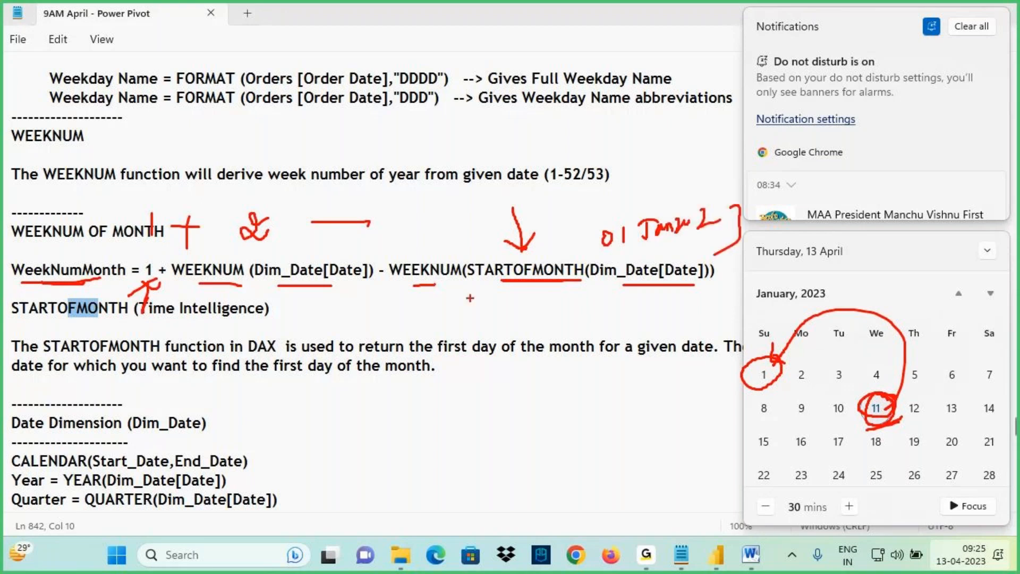
Underline the second WEEKNUM in the formula, underline the January dates across four calendar weeks, and clear all the ink annotations
left_click_drag(405, 286, 460, 283)
left_click_drag(537, 184, 533, 210)
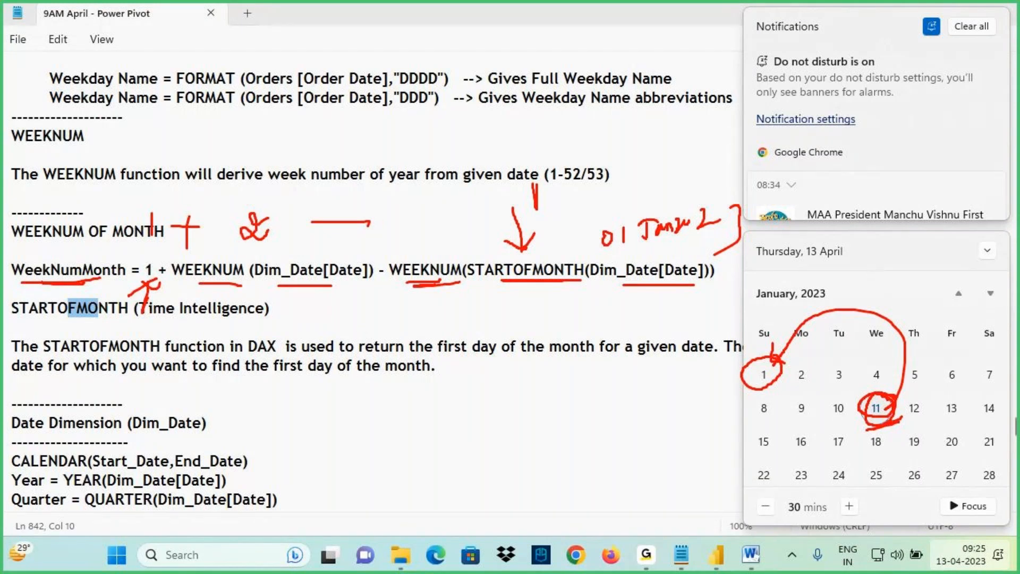
mouse_move(898, 415)
left_mouse_down()
mouse_move(856, 422)
mouse_move(902, 412)
left_mouse_up()
left_click_drag(795, 383, 912, 386)
left_click_drag(818, 427, 960, 425)
left_click_drag(832, 456, 951, 463)
left_click_drag(825, 482, 893, 483)
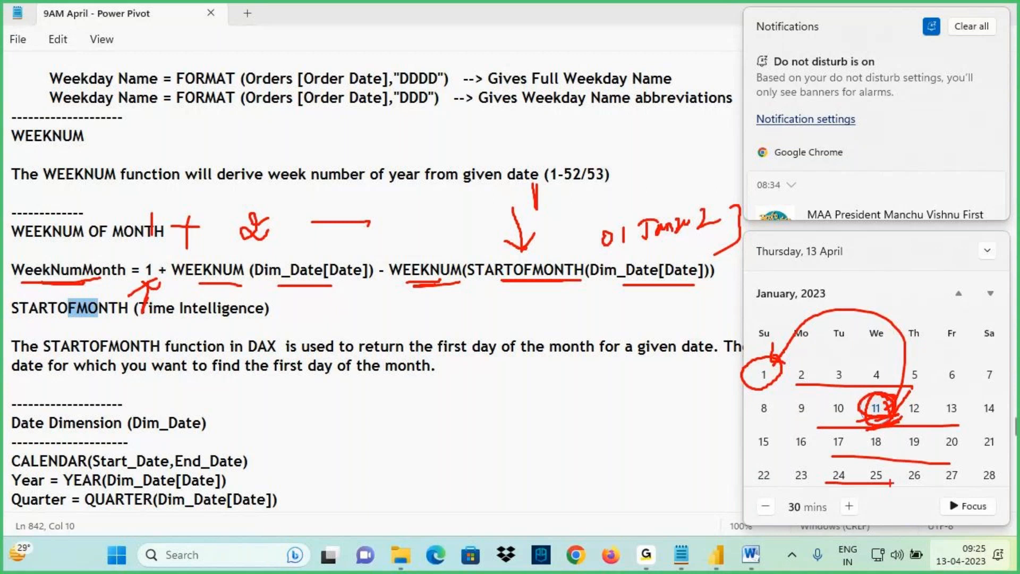
key("Escape")
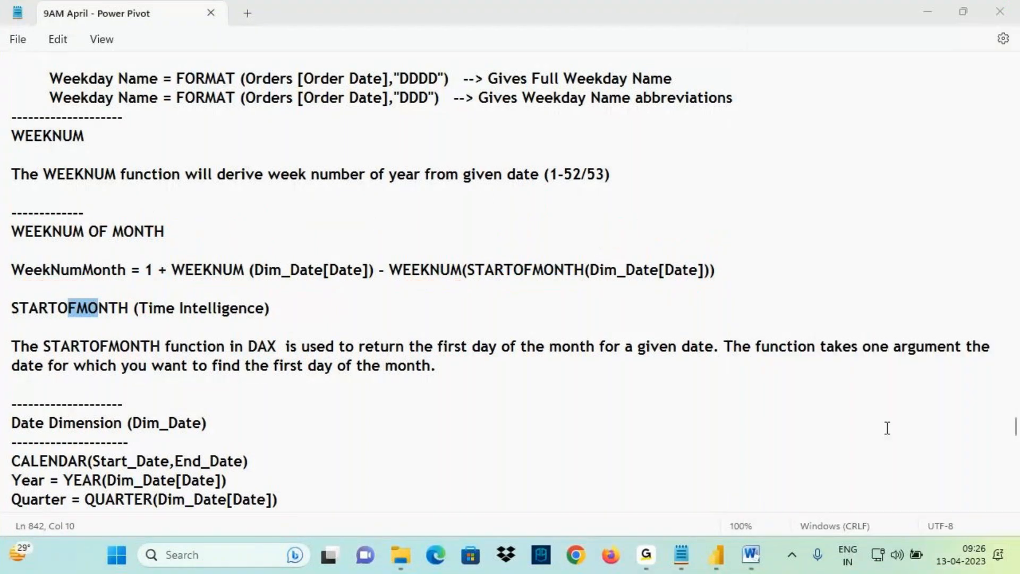
Reopen the system calendar, go back to February 2023 and select 7 February
left_click(962, 554)
scroll(862, 420, "down", 1)
scroll(877, 414, "up", 2)
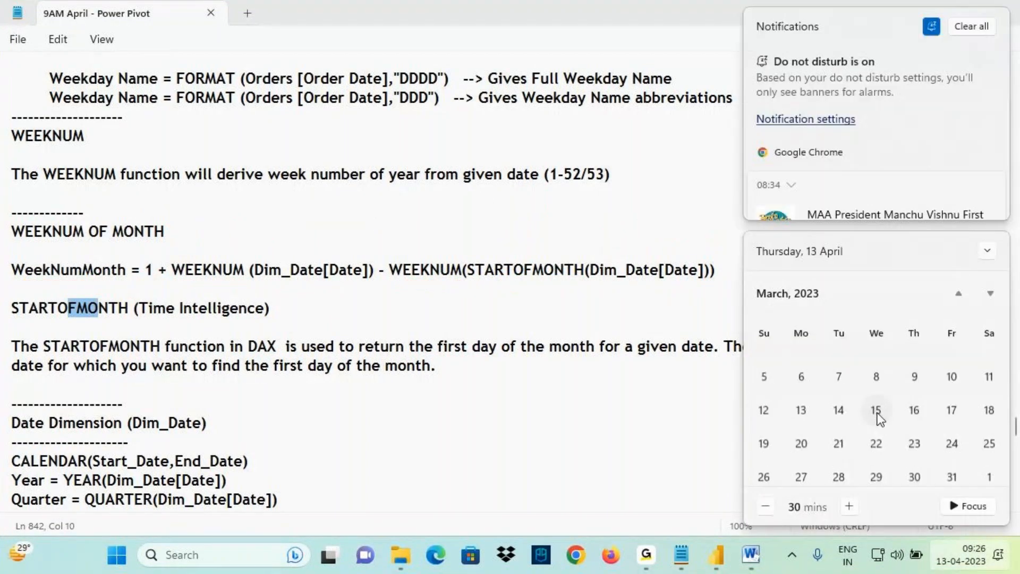
scroll(878, 419, "up", 3)
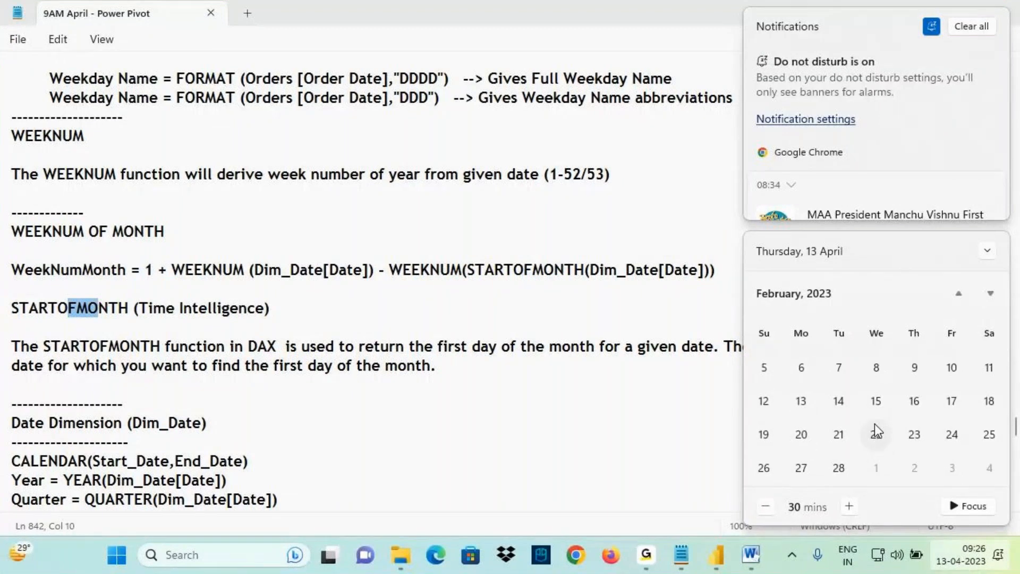
left_click(845, 369)
scroll(843, 383, "up", 2)
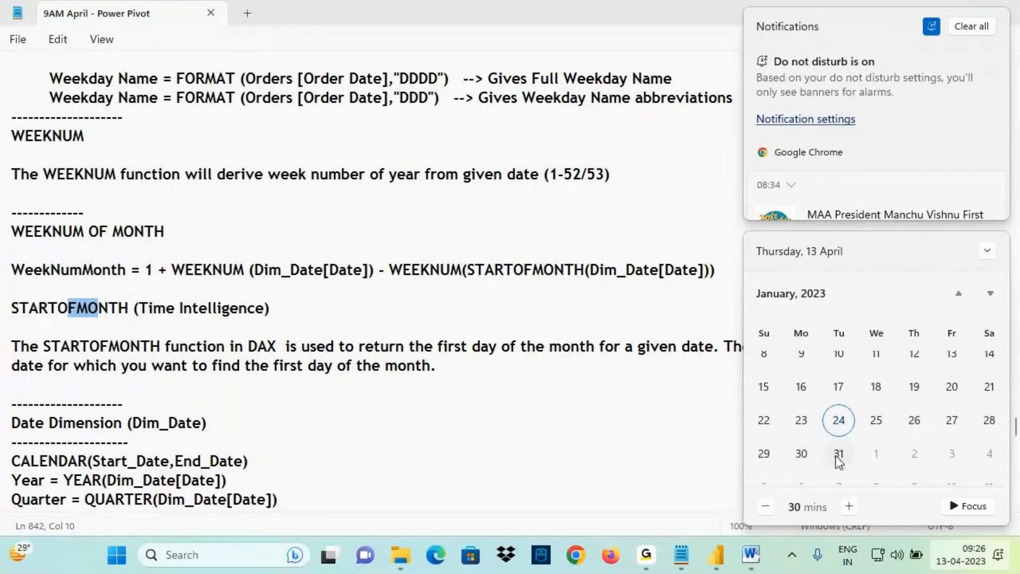
scroll(836, 456, "down", 1)
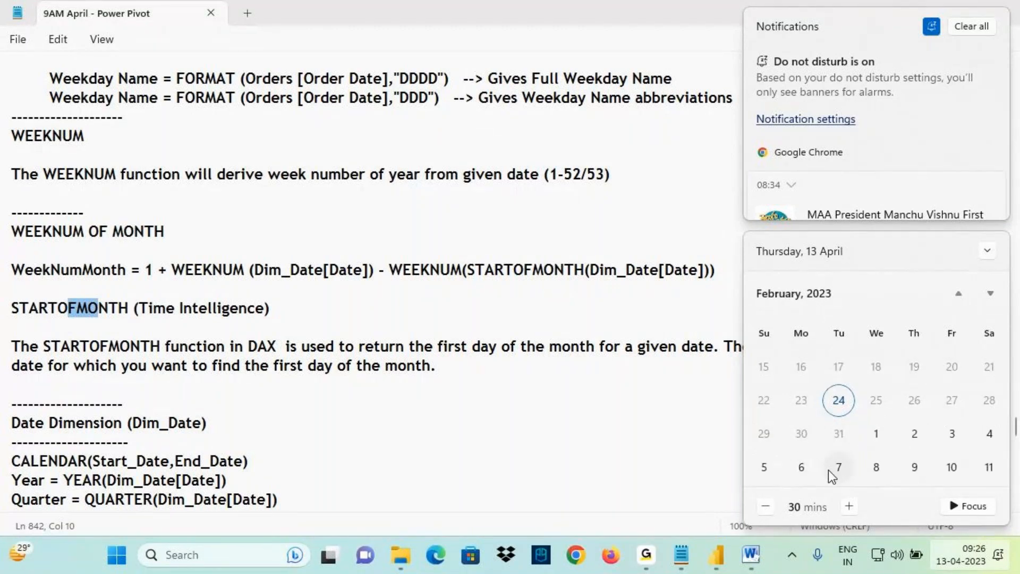
left_click(843, 469)
Draw a box around the 5–11 February week and mark 7 February with an arrow and a circle
key("ctrl+2")
left_click_drag(745, 454, 1012, 483)
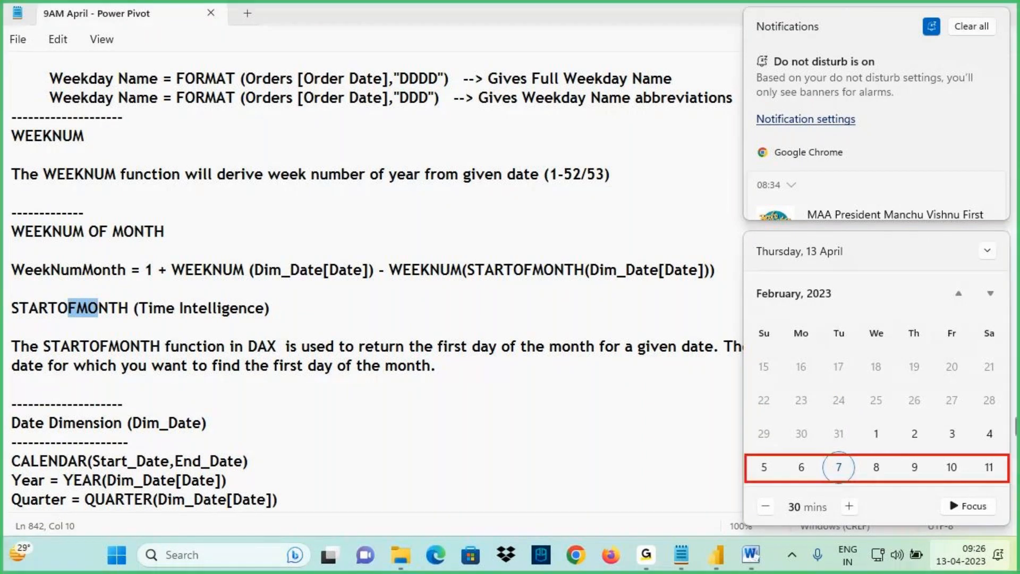
mouse_move(837, 413)
left_mouse_down()
mouse_move(838, 450)
mouse_move(855, 430)
left_mouse_up()
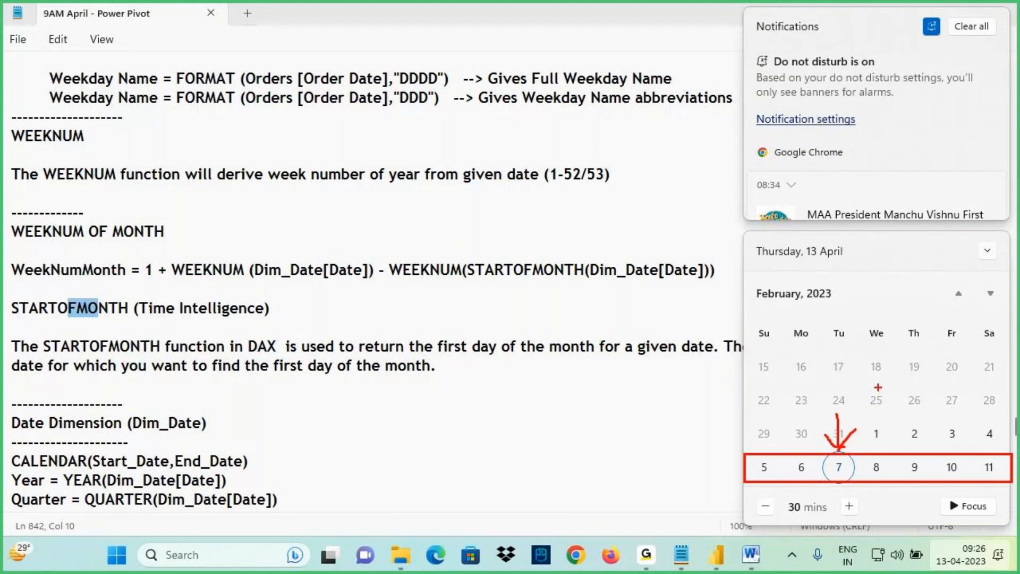
mouse_move(827, 476)
left_mouse_down()
mouse_move(851, 455)
mouse_move(829, 455)
mouse_move(834, 479)
left_mouse_up()
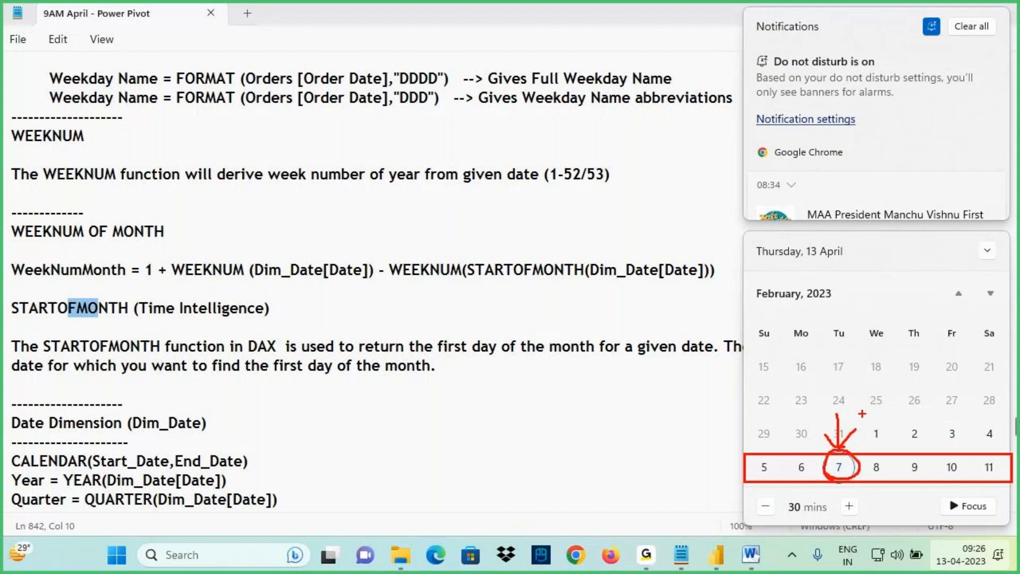
Write an underlined 6 and a circled 2 over the February calendar as the year and month week numbers
left_click_drag(849, 302, 828, 334)
mouse_move(810, 373)
left_mouse_down()
mouse_move(861, 351)
mouse_move(900, 371)
left_mouse_up()
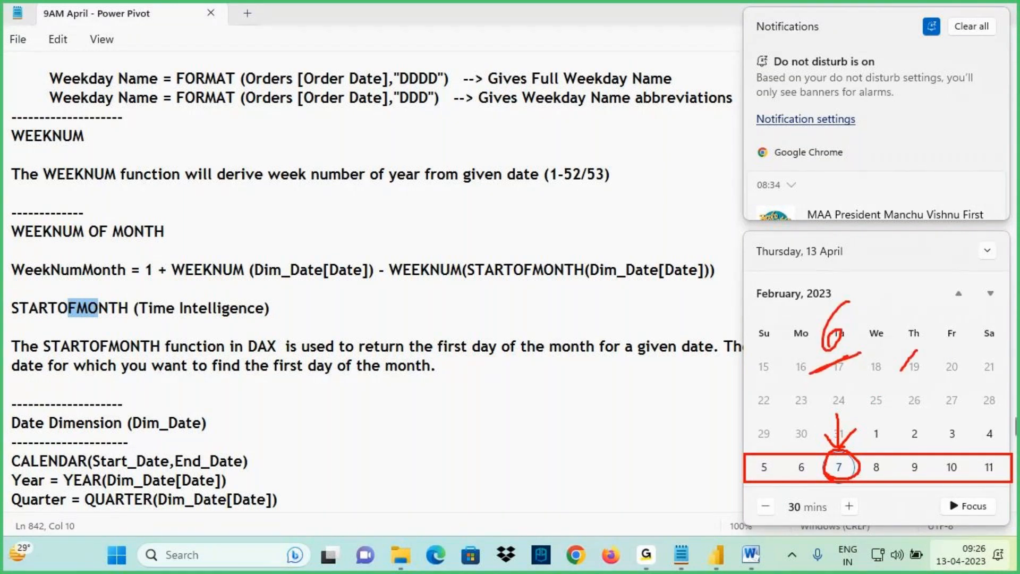
left_click_drag(962, 329, 988, 353)
mouse_move(982, 329)
left_mouse_down()
mouse_move(965, 310)
mouse_move(921, 354)
mouse_move(957, 308)
left_mouse_up()
Underline both WEEKNUM parts of the WeekNumMonth formula and mark 7 February again in the calendar
left_click_drag(155, 277, 283, 287)
left_click_drag(413, 284, 573, 296)
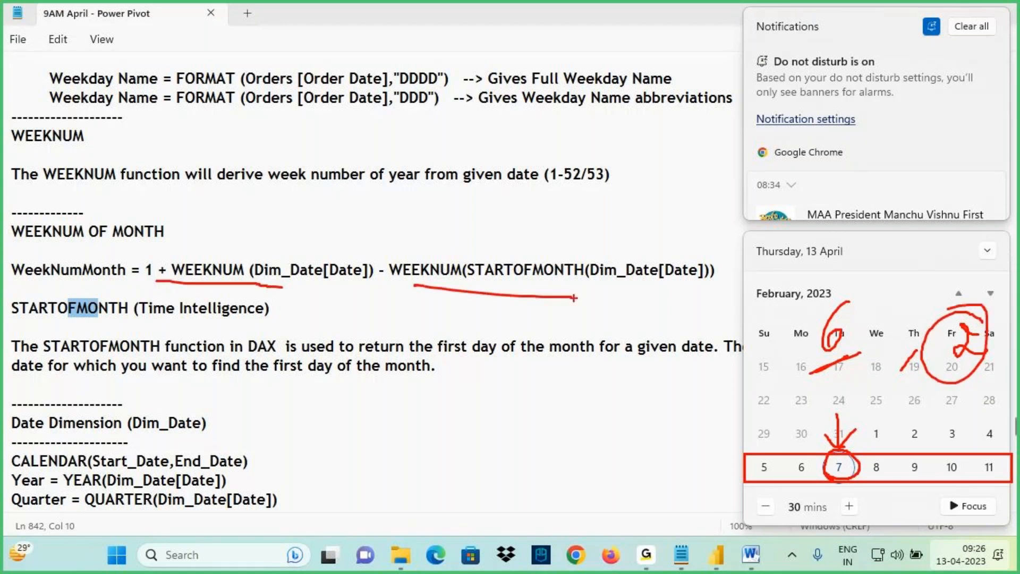
left_click_drag(834, 457, 803, 457)
left_click_drag(176, 286, 337, 286)
left_click_drag(435, 287, 564, 280)
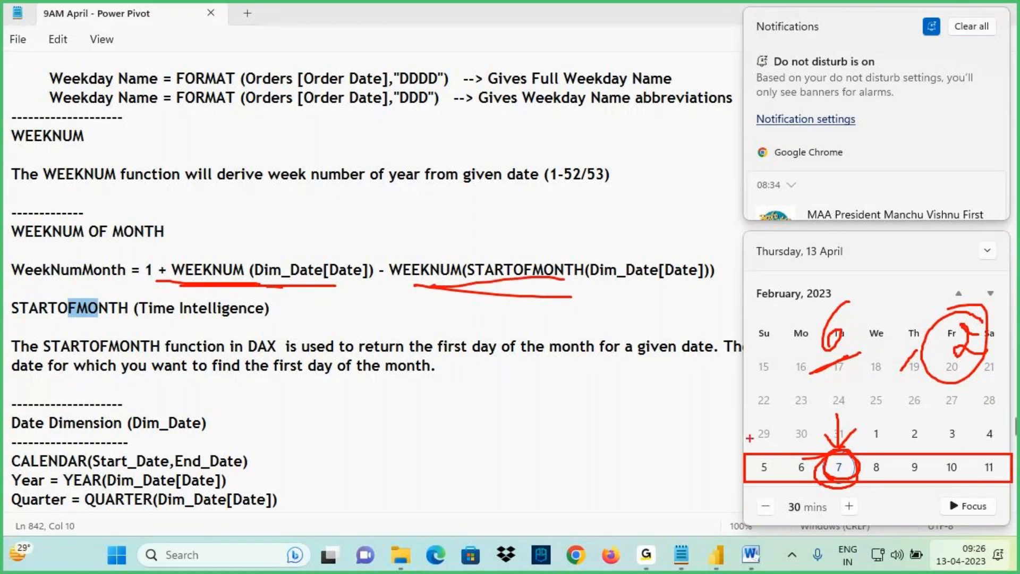
Write "1 + 6 −" above the formula, underlining WEEKNUM (Dim_Date[Date]) and pointing an arrow at it
left_click_drag(858, 472, 881, 467)
left_click_drag(155, 201, 155, 232)
left_click_drag(166, 215, 210, 212)
left_click_drag(190, 200, 191, 240)
left_click_drag(197, 284, 345, 281)
left_click_drag(836, 483, 867, 472)
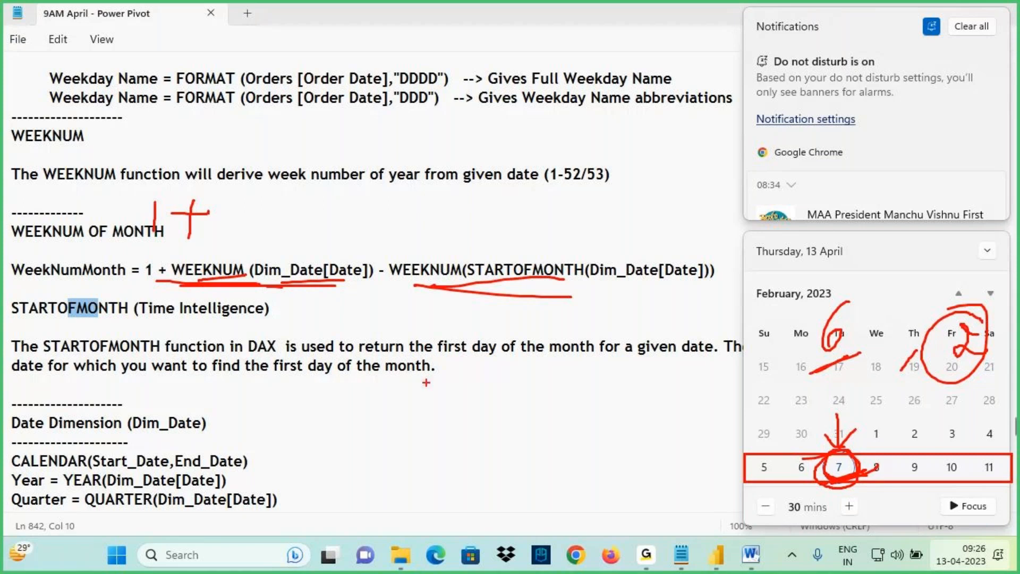
left_click_drag(206, 342, 211, 286)
mouse_move(185, 303)
left_mouse_down()
mouse_move(210, 286)
mouse_move(232, 308)
left_mouse_up()
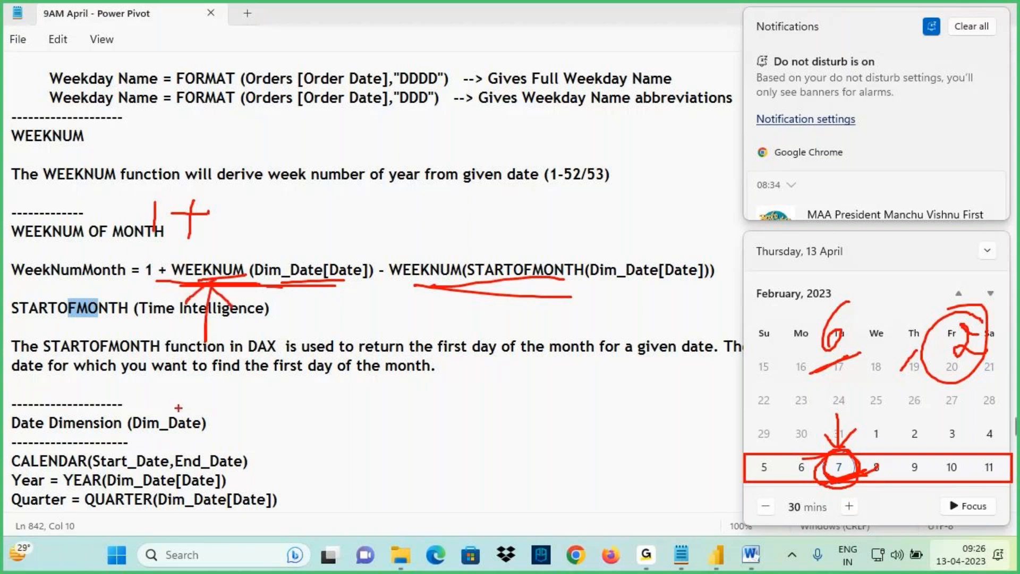
mouse_move(245, 190)
left_mouse_down()
mouse_move(234, 222)
mouse_move(229, 214)
left_mouse_up()
left_click_drag(296, 210, 374, 209)
Draw arrows from the 6 to 7 February and a circled 1 February, and point an arrow at the second WEEKNUM
mouse_move(849, 458)
left_mouse_down()
mouse_move(870, 404)
mouse_move(887, 420)
mouse_move(869, 425)
left_mouse_up()
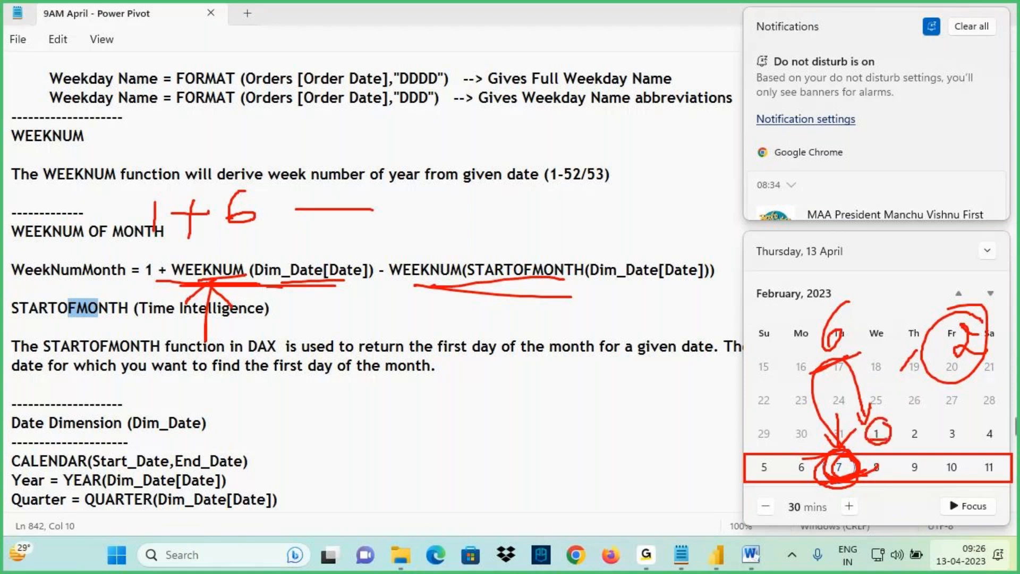
left_click_drag(610, 282, 669, 284)
mouse_move(423, 225)
left_mouse_down()
mouse_move(432, 260)
mouse_move(446, 243)
left_mouse_up()
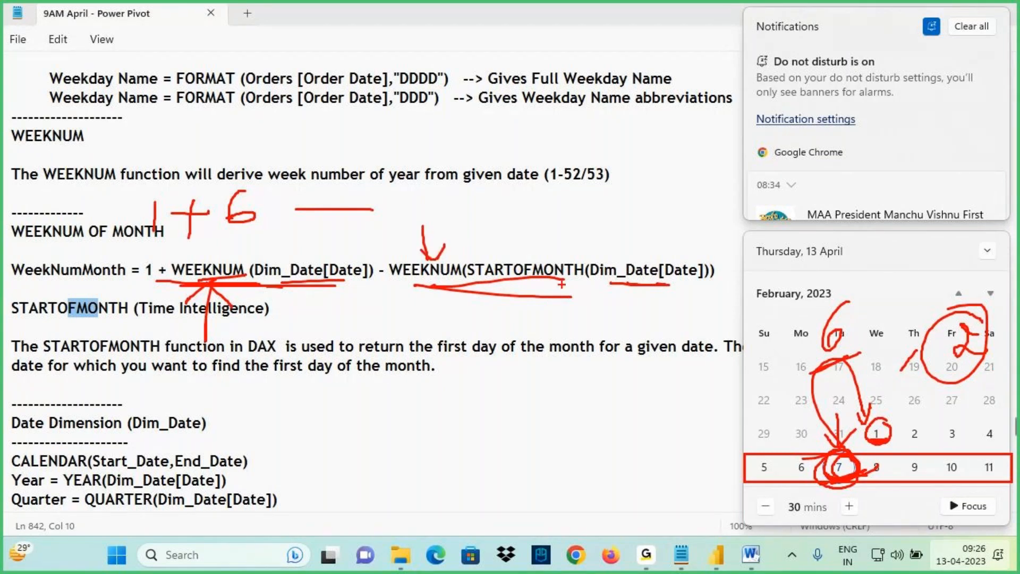
Write "01 Feb 2023" above STARTOFMONTH(Dim_Date[Date]) and circle it, underlining the matching formula parts
mouse_move(537, 237)
left_mouse_down()
mouse_move(531, 251)
mouse_move(545, 239)
mouse_move(633, 237)
left_mouse_up()
left_click_drag(413, 279, 457, 282)
left_click_drag(700, 265, 705, 270)
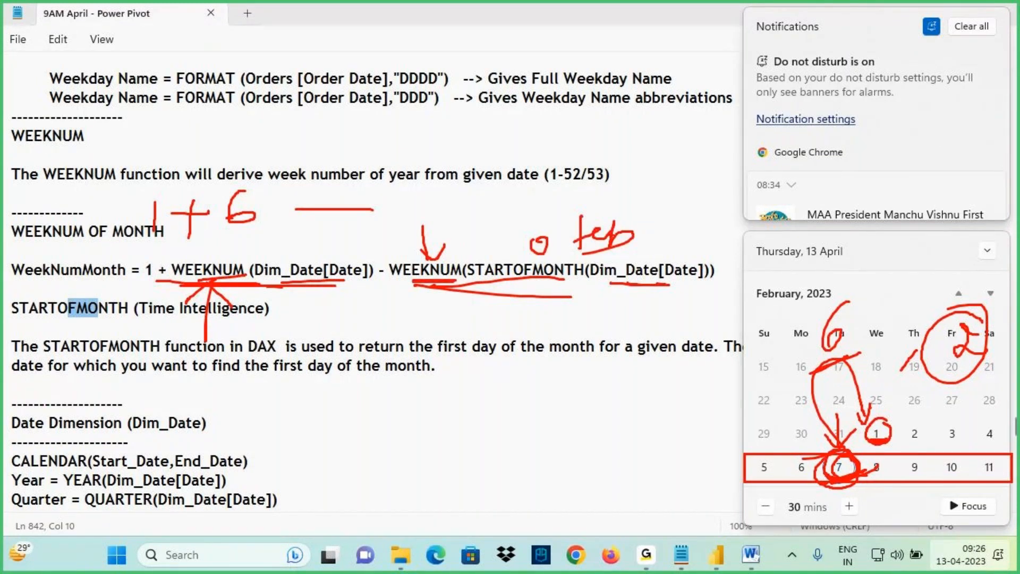
left_click_drag(554, 233, 556, 251)
mouse_move(644, 226)
left_mouse_down()
mouse_move(659, 241)
mouse_move(705, 228)
mouse_move(692, 241)
left_mouse_up()
left_click_drag(611, 282, 679, 296)
mouse_move(876, 423)
left_mouse_down()
mouse_move(875, 442)
mouse_move(878, 426)
left_mouse_up()
mouse_move(569, 209)
left_mouse_down()
mouse_move(584, 211)
mouse_move(520, 238)
mouse_move(523, 227)
left_mouse_up()
Write 5 above the second WEEKNUM to complete "1 + 6 − 5", underline its terms and mark 7 February again
mouse_move(421, 213)
left_mouse_down()
mouse_move(428, 256)
mouse_move(446, 241)
left_mouse_up()
left_click_drag(859, 479, 882, 469)
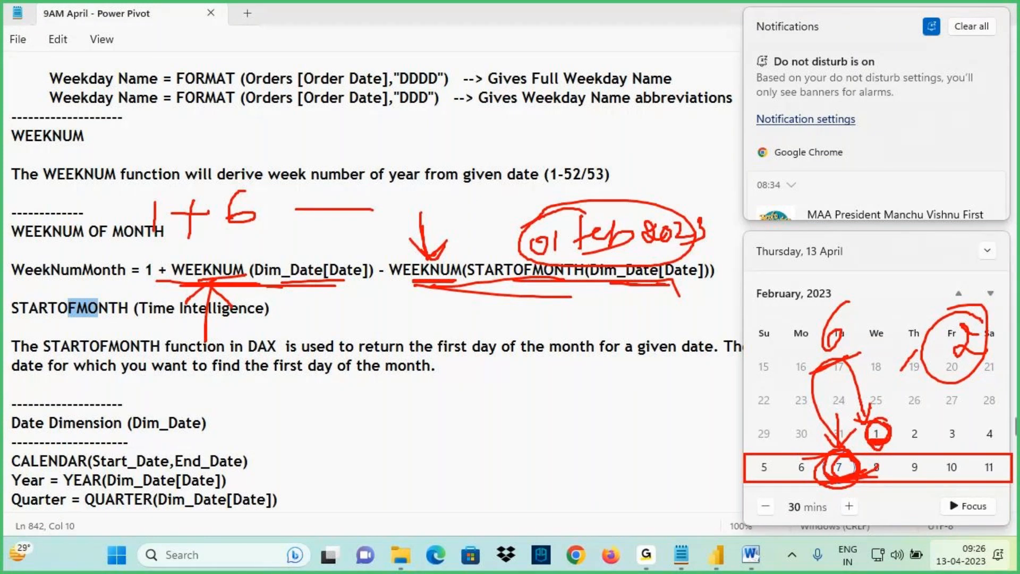
mouse_move(418, 183)
left_mouse_down()
mouse_move(425, 215)
mouse_move(481, 179)
left_mouse_up()
left_click_drag(140, 238, 242, 238)
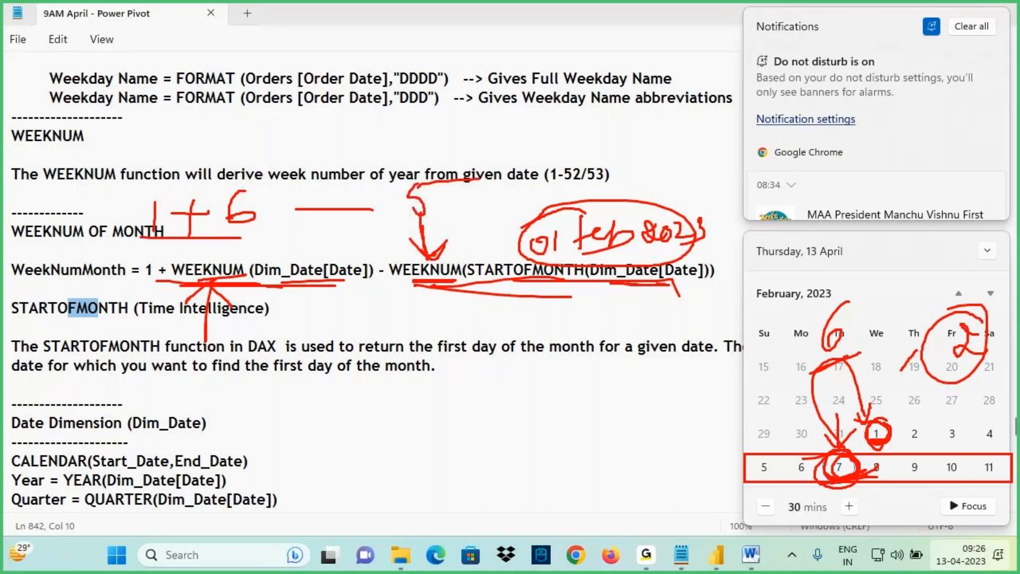
left_click_drag(302, 213, 431, 214)
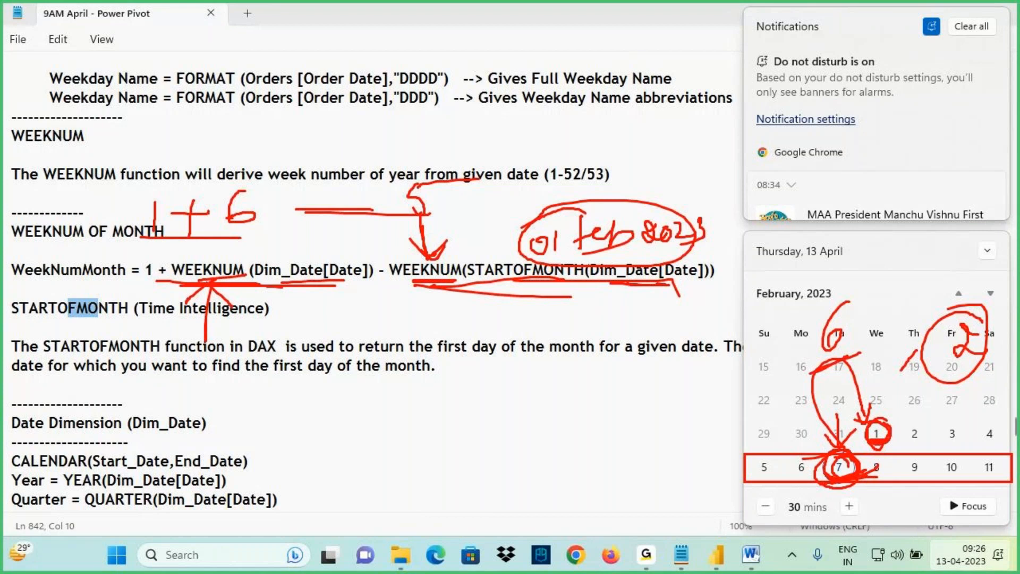
mouse_move(826, 457)
left_mouse_down()
mouse_move(846, 485)
mouse_move(853, 461)
left_mouse_up()
Review the WEEKNUM and WEEKNUM OF MONTH headings and each part of the WeekNumMonth formula in the notes
left_click(140, 270)
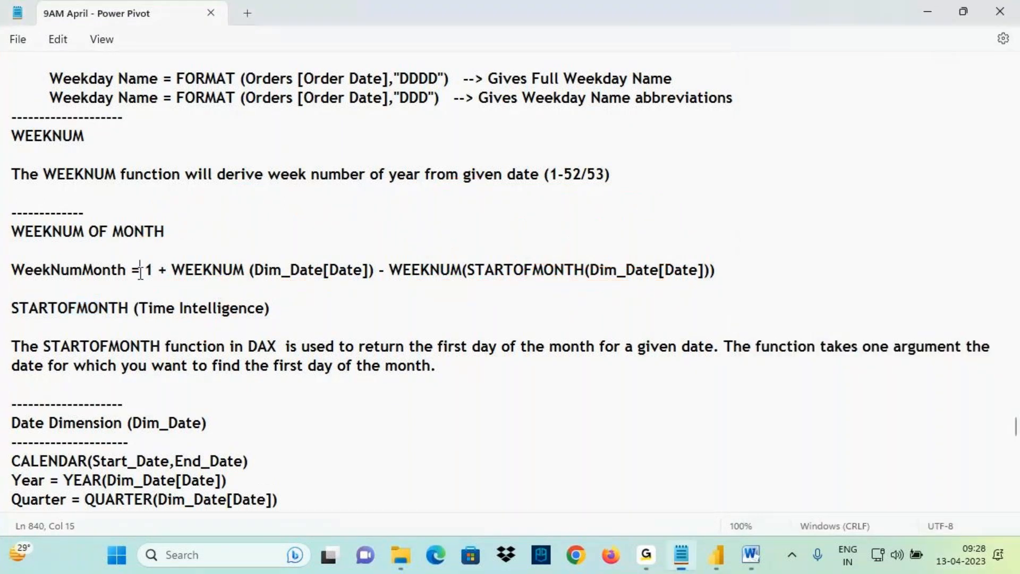
left_click_drag(46, 233, 202, 227)
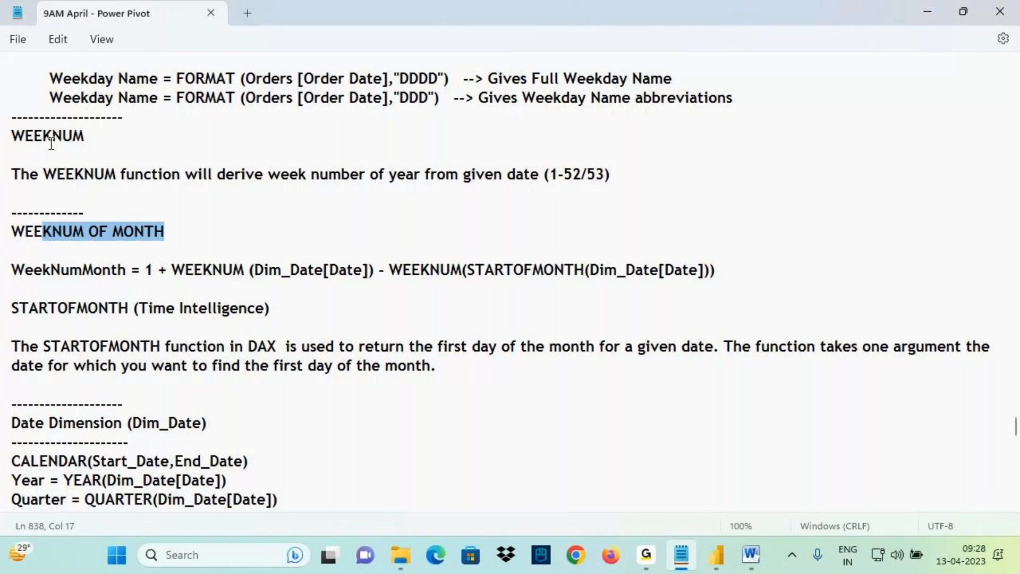
left_click_drag(33, 137, 86, 138)
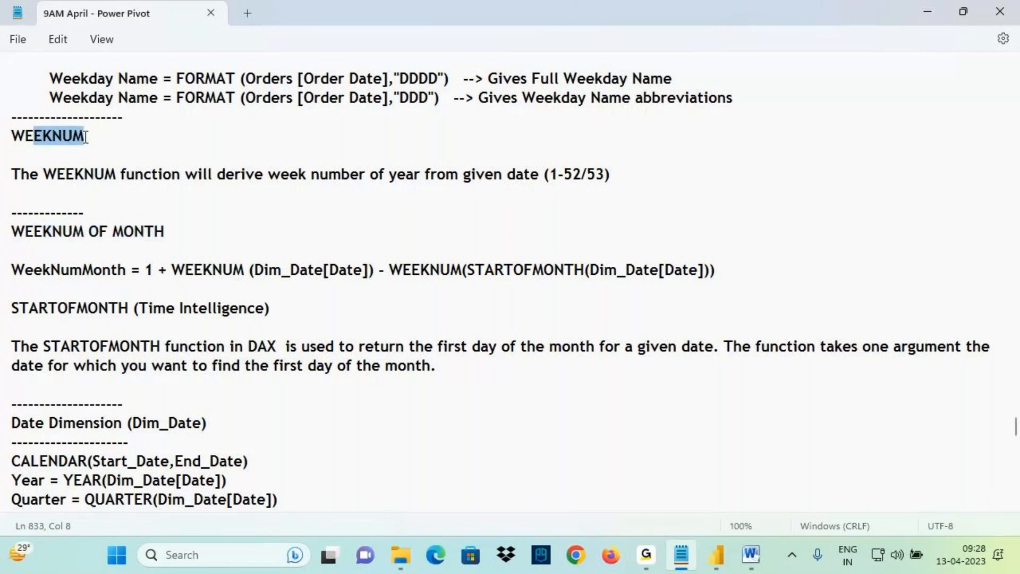
left_click(73, 137)
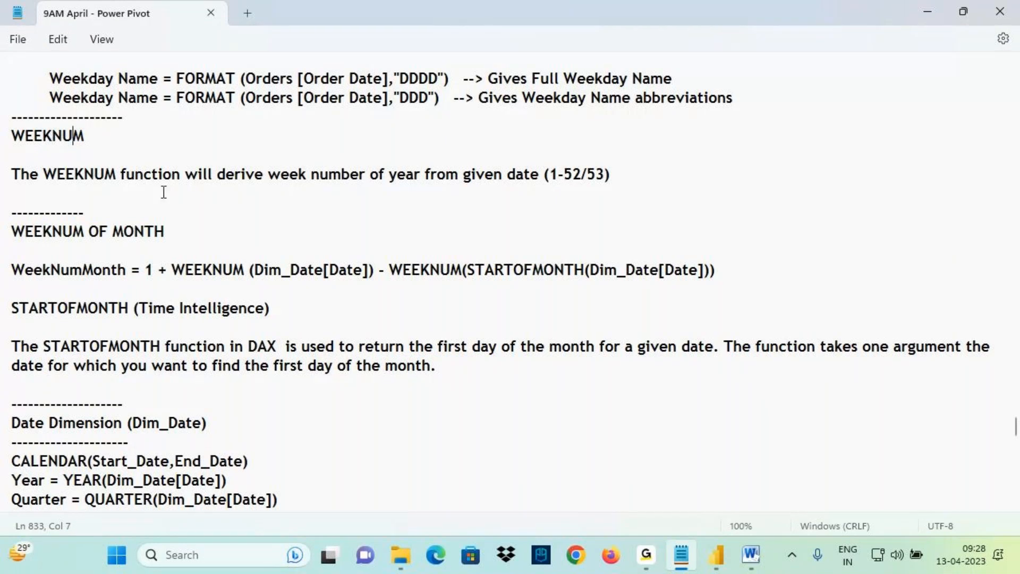
left_click(228, 261)
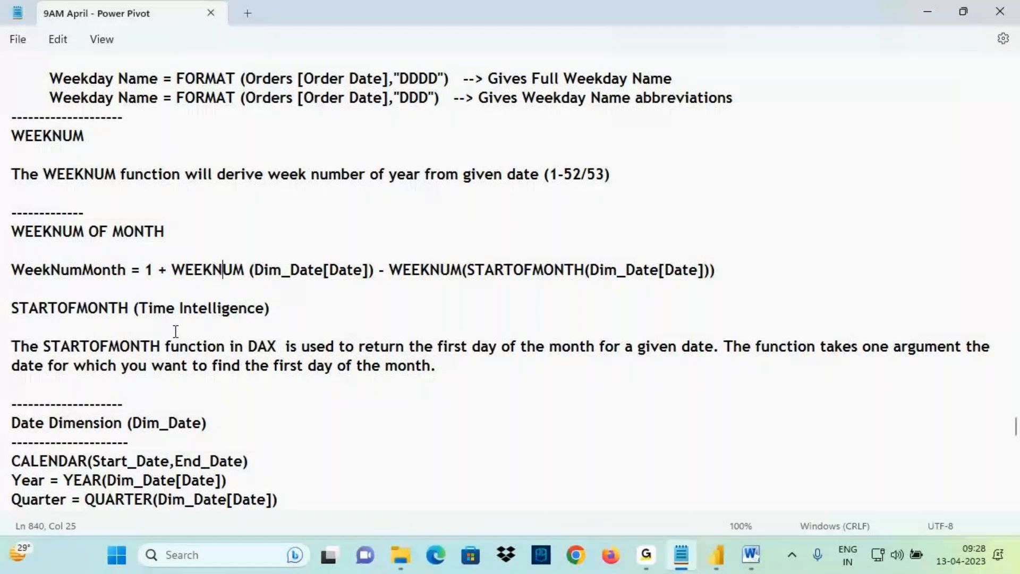
left_click_drag(282, 269, 352, 270)
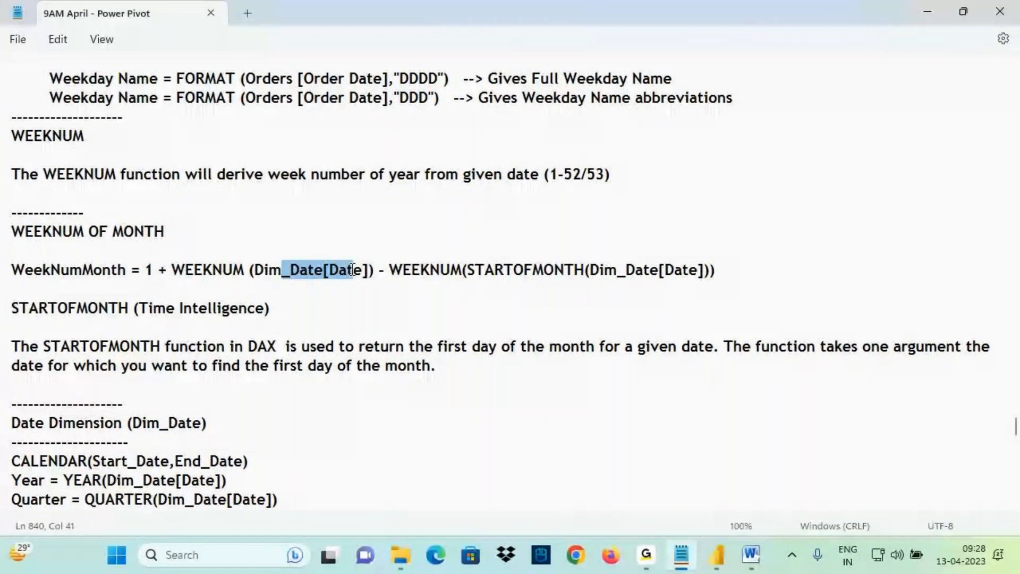
left_click_drag(504, 270, 663, 270)
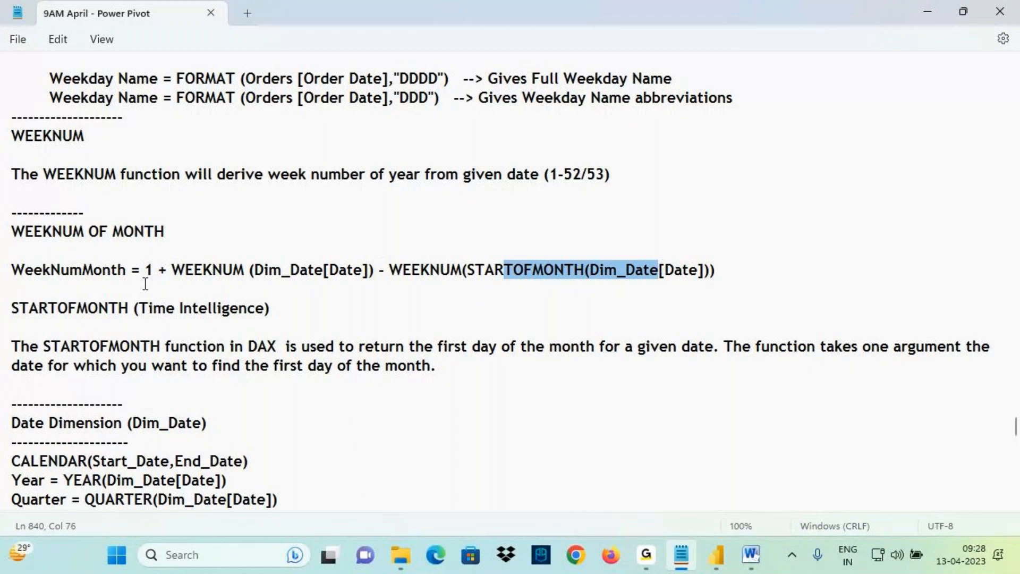
left_click_drag(140, 270, 171, 271)
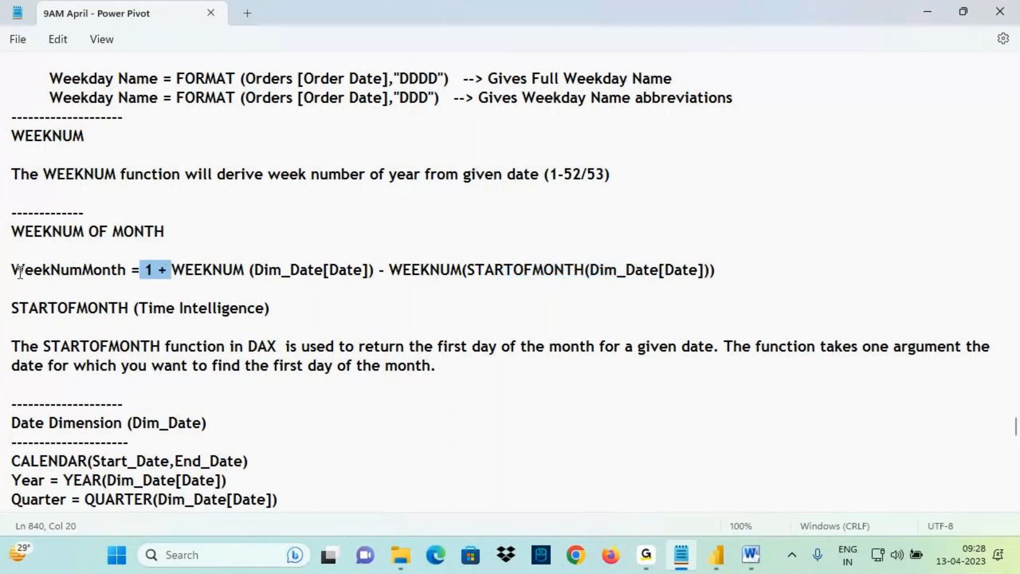
left_click_drag(15, 270, 130, 270)
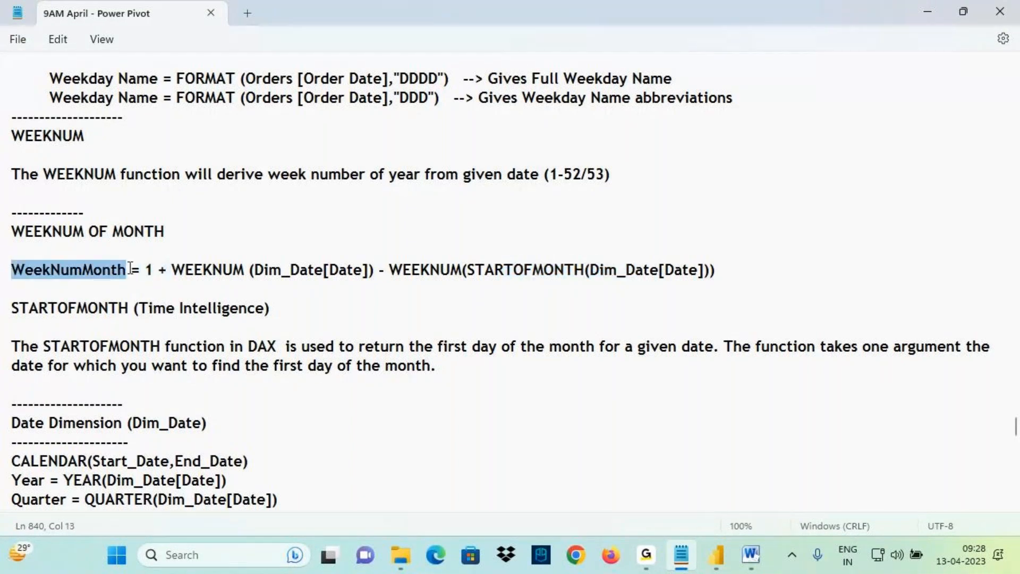
left_click(718, 269, "shift")
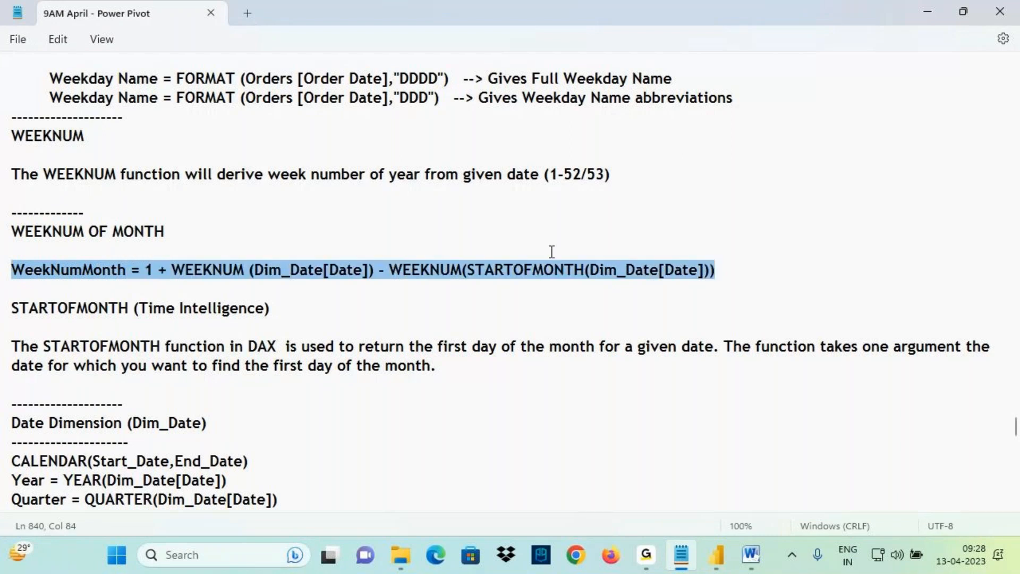
left_click_drag(359, 250, 21, 280)
left_click(24, 288)
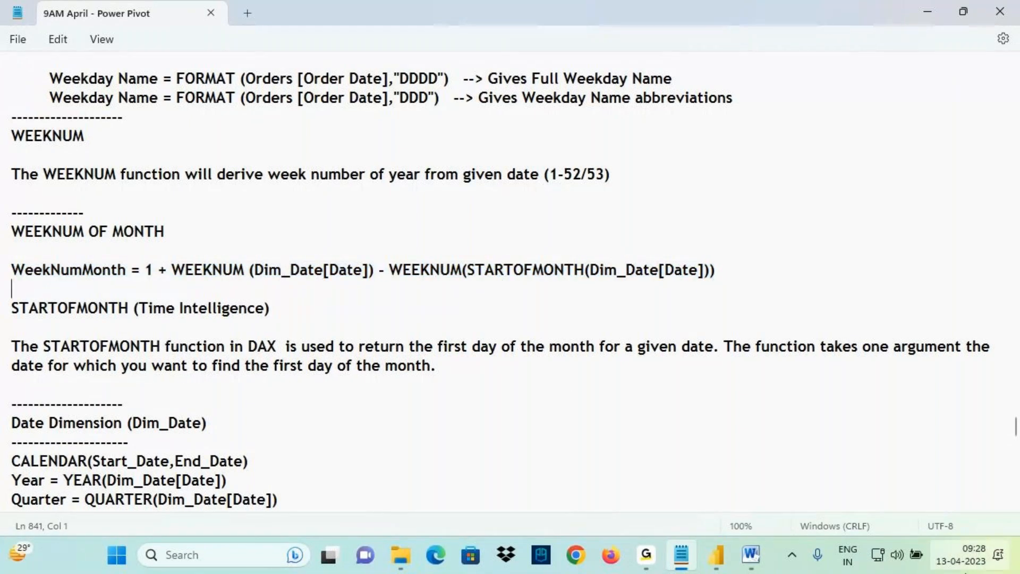
left_click(959, 555)
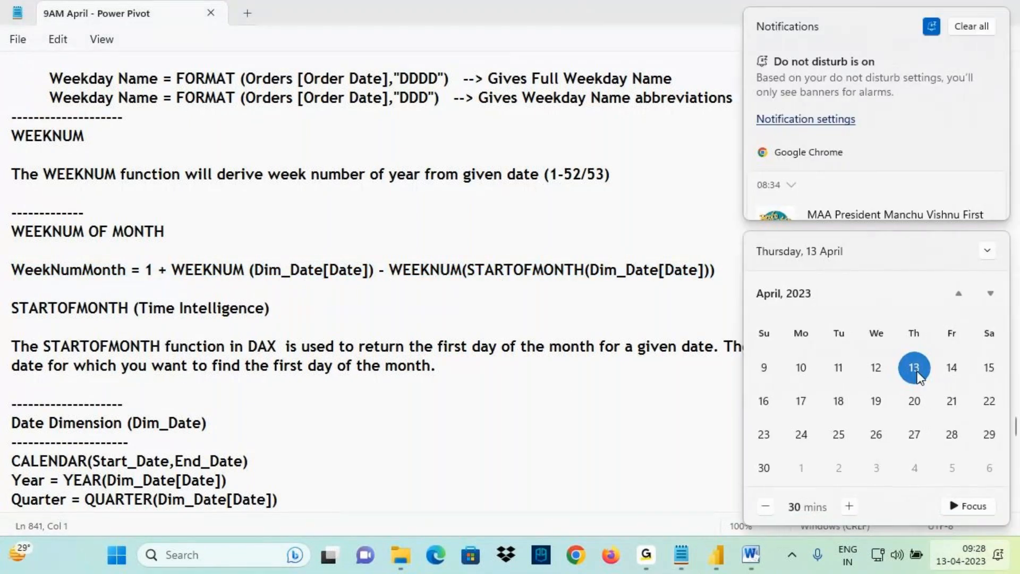
mouse_move(928, 379)
left_mouse_down()
mouse_move(914, 271)
mouse_move(938, 291)
left_mouse_up()
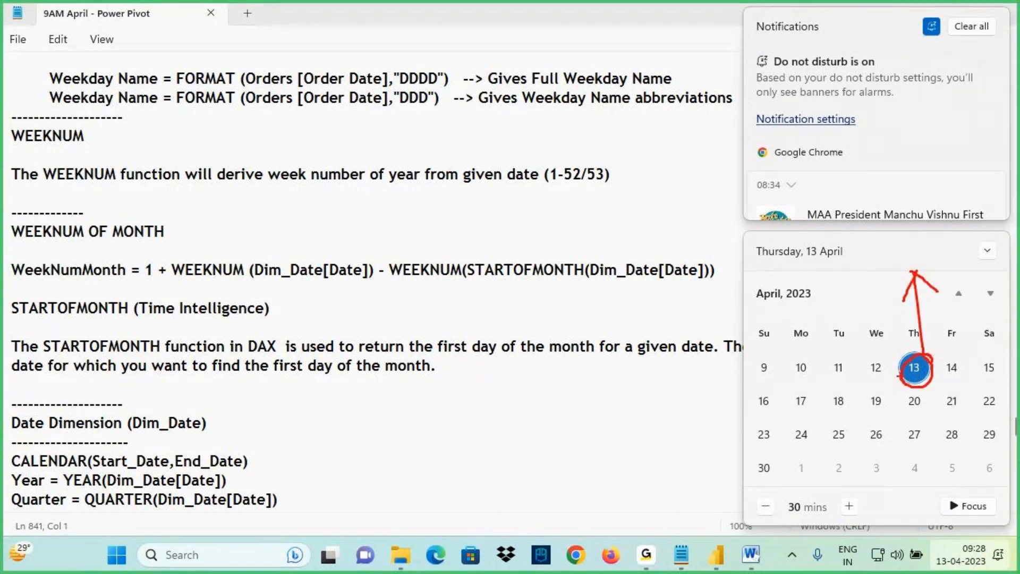
left_click_drag(903, 380, 932, 368)
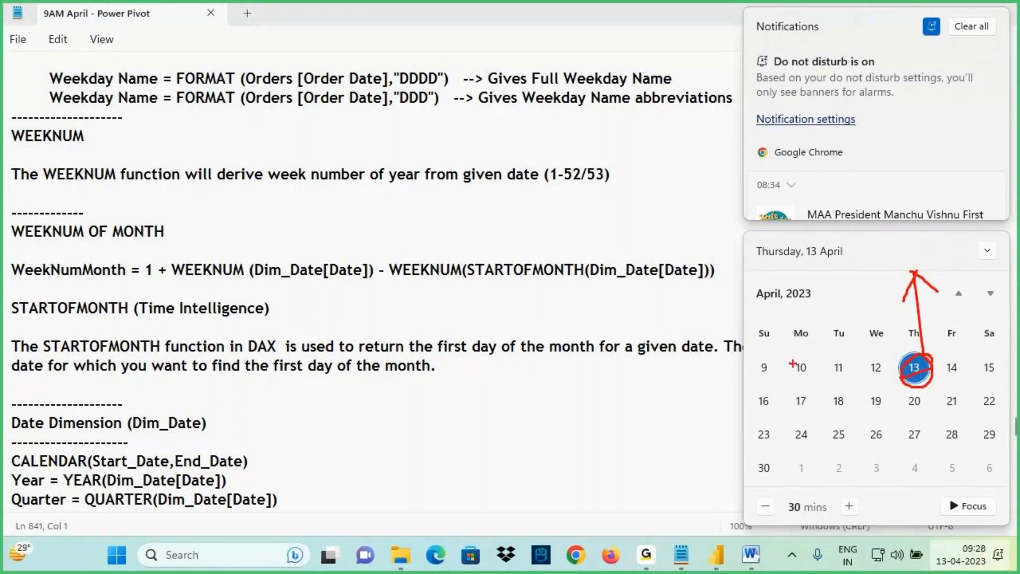
left_click_drag(751, 360, 1015, 388)
key("Escape")
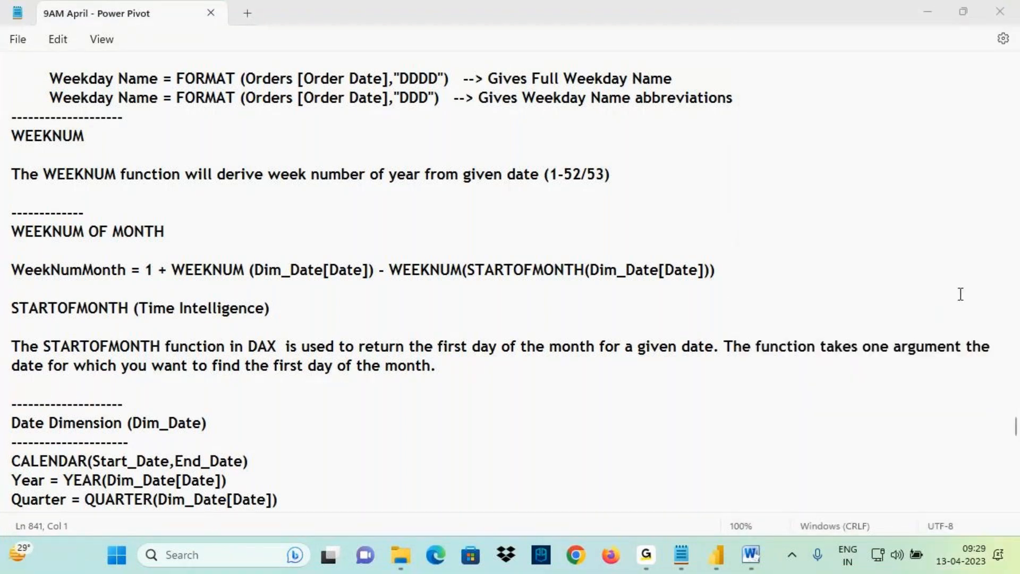
Show all of April 2023 in the calendar, box its first three week rows and circle 13 April
left_click(961, 555)
scroll(908, 412, "up", 1)
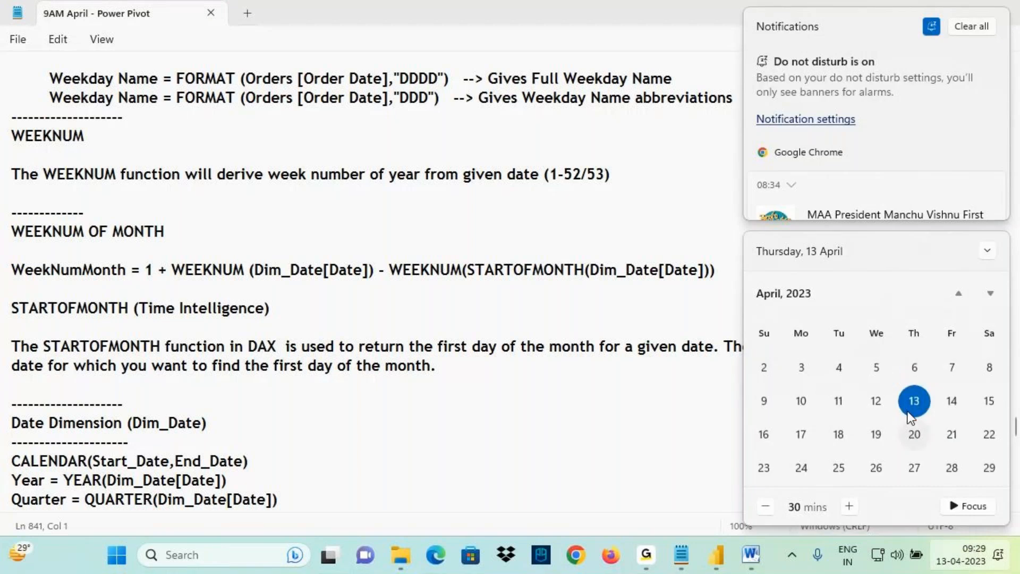
scroll(915, 414, "up", 1)
key("ctrl+2")
left_click_drag(750, 373, 1015, 394)
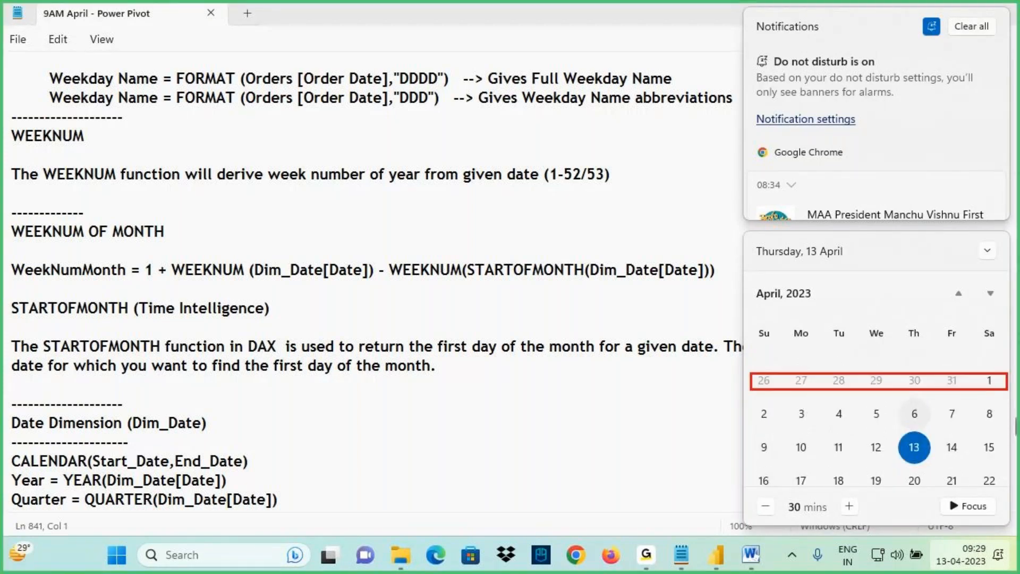
left_click_drag(754, 399, 1016, 429)
left_click_drag(738, 439, 1012, 460)
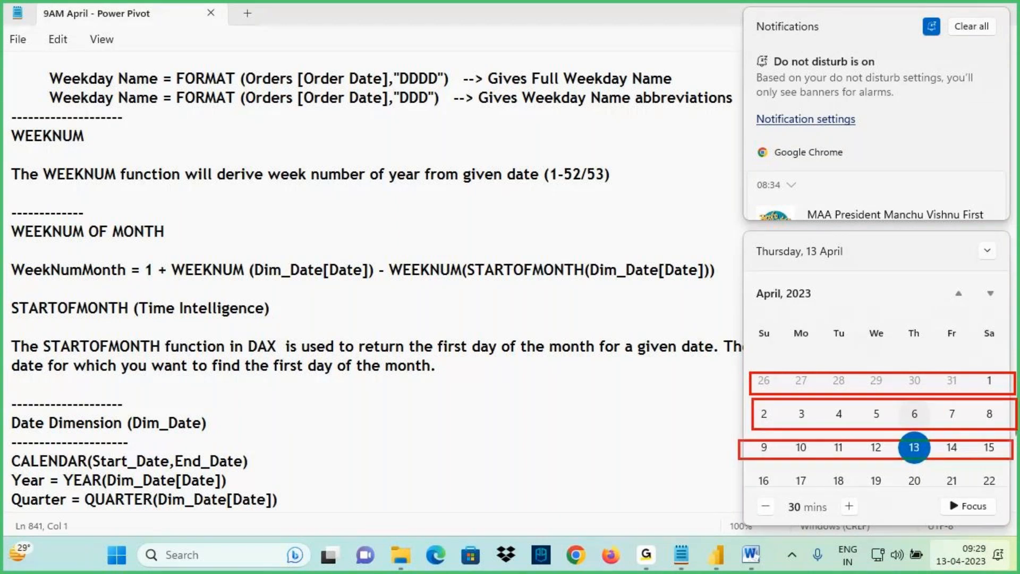
left_click_drag(934, 438, 930, 441)
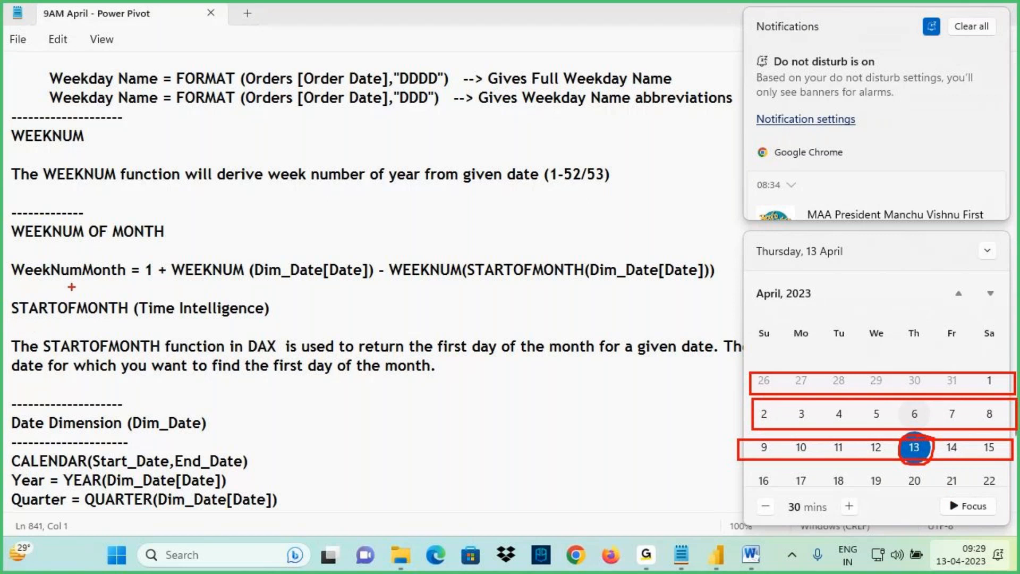
Write 3 below WeekNumMonth and "1 +" above the formula, and underline its "1 + WEEKNUM" part
mouse_move(52, 283)
left_mouse_down()
mouse_move(89, 288)
mouse_move(70, 300)
left_mouse_up()
left_click_drag(142, 282, 196, 284)
mouse_move(144, 224)
left_mouse_down()
mouse_move(145, 248)
mouse_move(205, 233)
left_mouse_up()
left_click_drag(194, 223, 194, 241)
left_click_drag(213, 282, 266, 273)
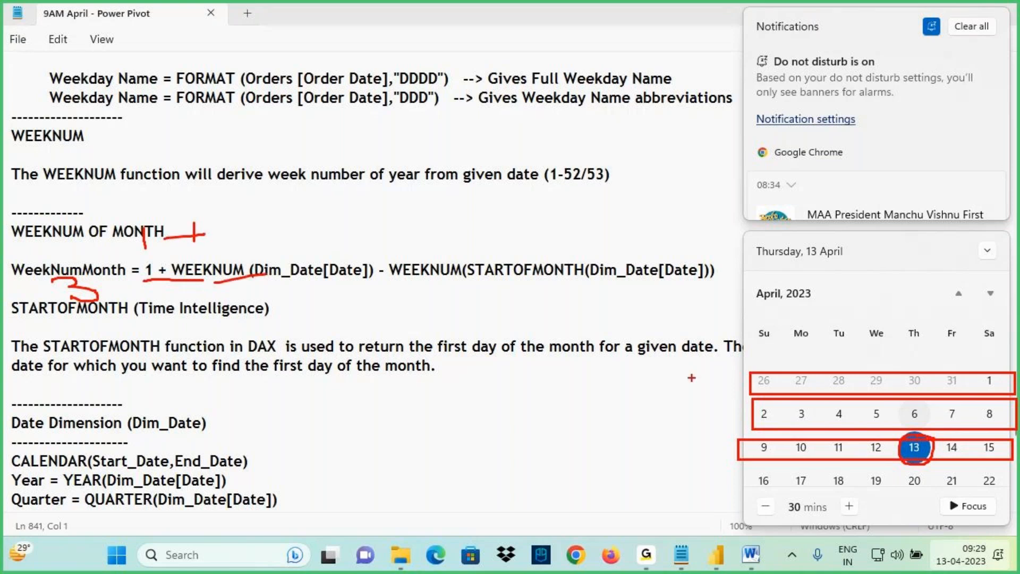
Draw an arrow up from the first WEEKNUM and write an underlined 15 above its Dim_Date[Date] argument
mouse_move(220, 270)
left_mouse_down()
mouse_move(220, 220)
mouse_move(238, 230)
left_mouse_up()
mouse_move(268, 216)
left_mouse_down()
mouse_move(268, 229)
mouse_move(300, 222)
mouse_move(291, 230)
left_mouse_up()
left_click_drag(294, 207, 335, 200)
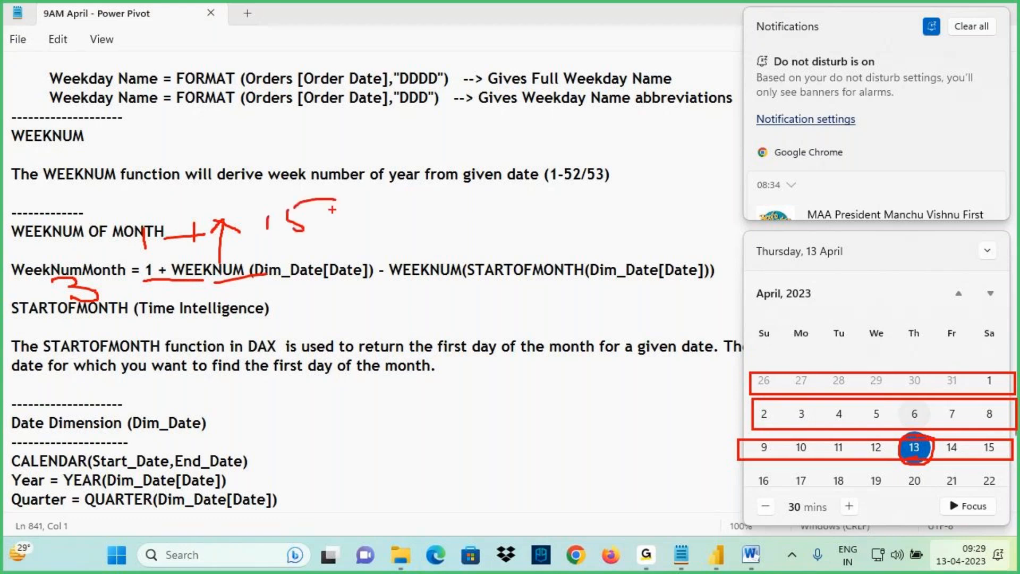
left_click_drag(282, 246, 347, 233)
Link 13 April to a circled 1 April, and extend the calculation above the formula with "− 13", underlining the 13
mouse_move(927, 439)
left_mouse_down()
mouse_move(975, 372)
mouse_move(981, 383)
mouse_move(995, 368)
mouse_move(983, 389)
mouse_move(995, 374)
left_mouse_up()
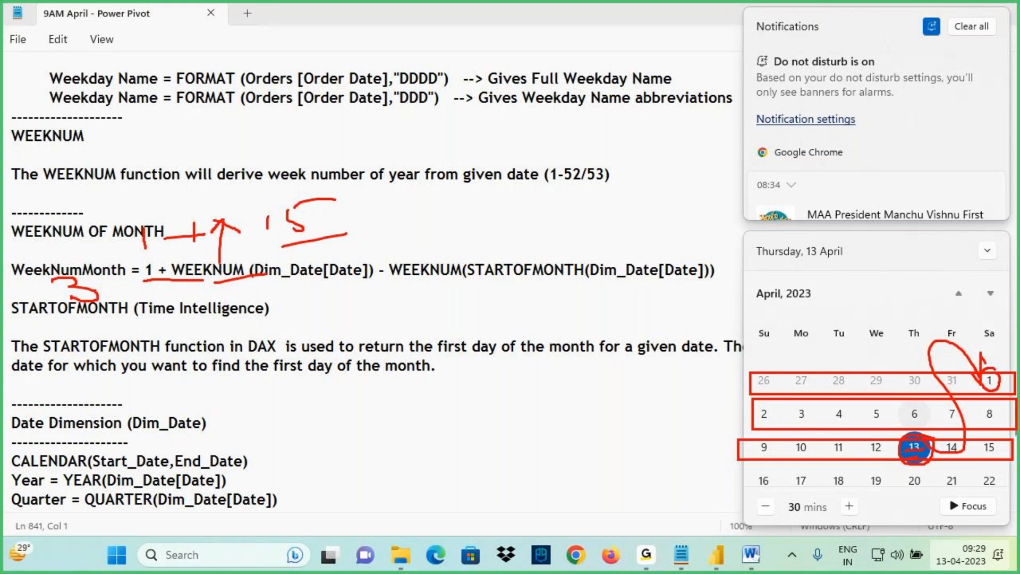
mouse_move(930, 450)
left_mouse_down()
mouse_move(945, 447)
mouse_move(925, 418)
left_mouse_up()
left_click_drag(343, 224, 430, 228)
mouse_move(446, 201)
left_mouse_down()
mouse_move(481, 210)
mouse_move(451, 233)
left_mouse_up()
left_click_drag(421, 242, 465, 234)
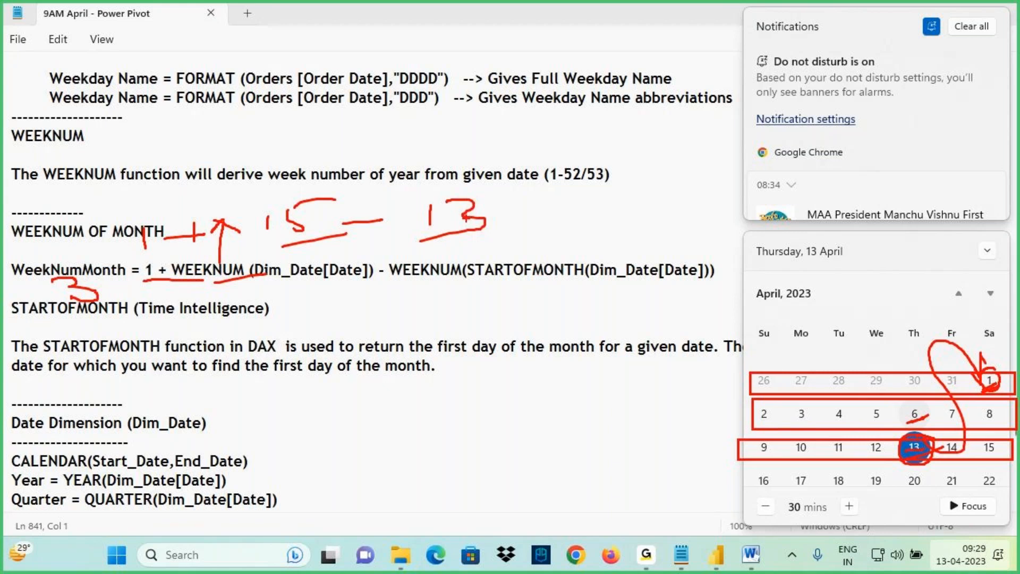
Underline the handwritten 3, circle the WEEKNUM part of the WeekNumMonth formula and clear all annotations
left_click_drag(74, 313, 140, 301)
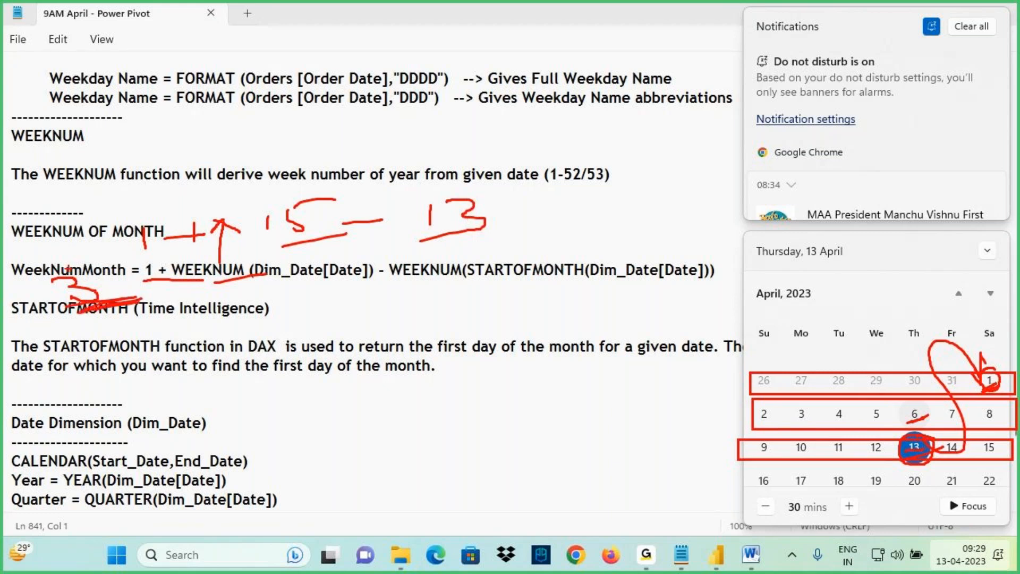
mouse_move(68, 268)
left_mouse_down()
mouse_move(689, 281)
mouse_move(170, 264)
left_mouse_up()
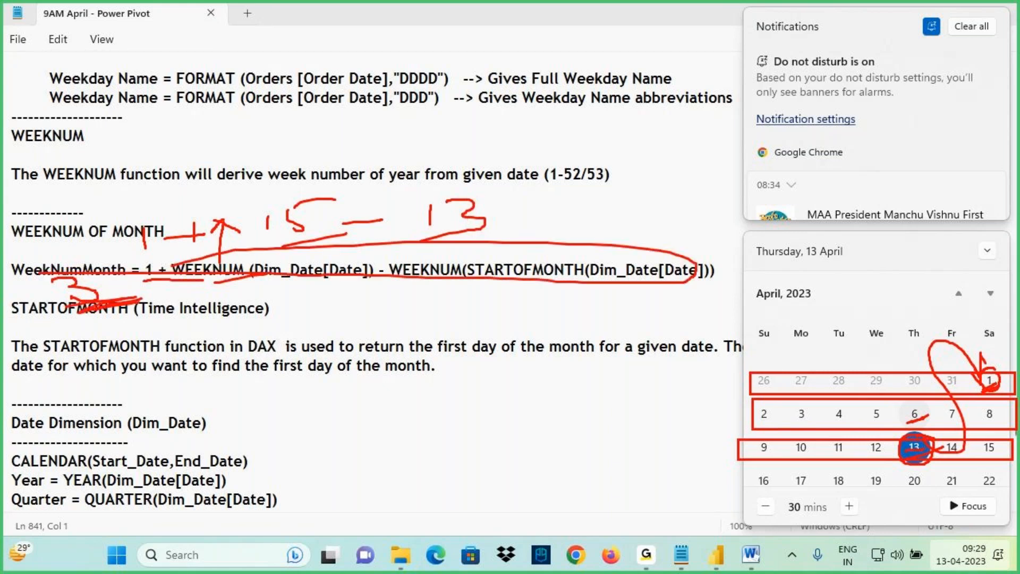
key("Escape")
Copy the WeekNumMonth formula from the notes into a new calculated column of Dim_Date in Power BI Desktop
left_click_drag(719, 270, 0, 275)
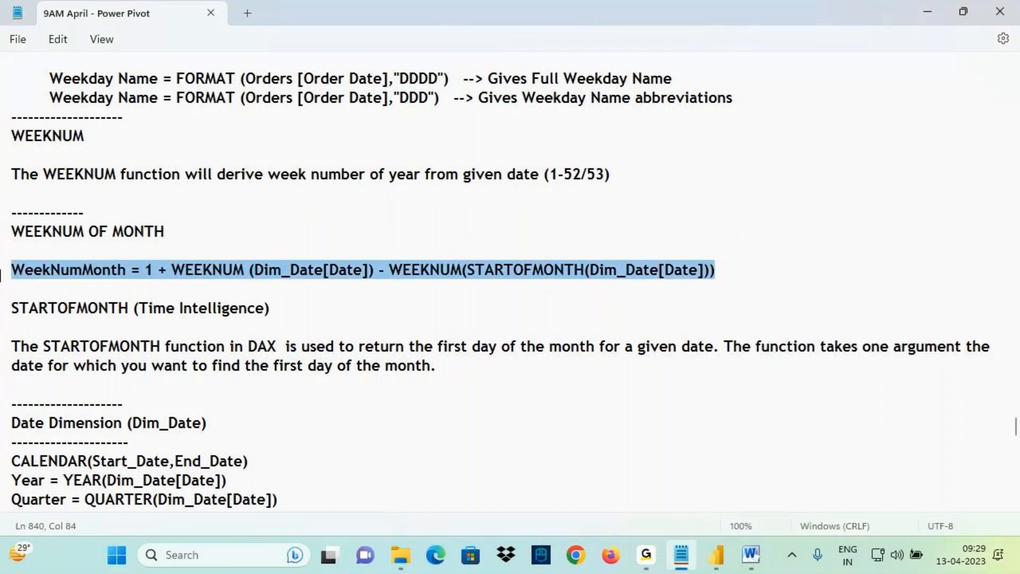
left_click(716, 555)
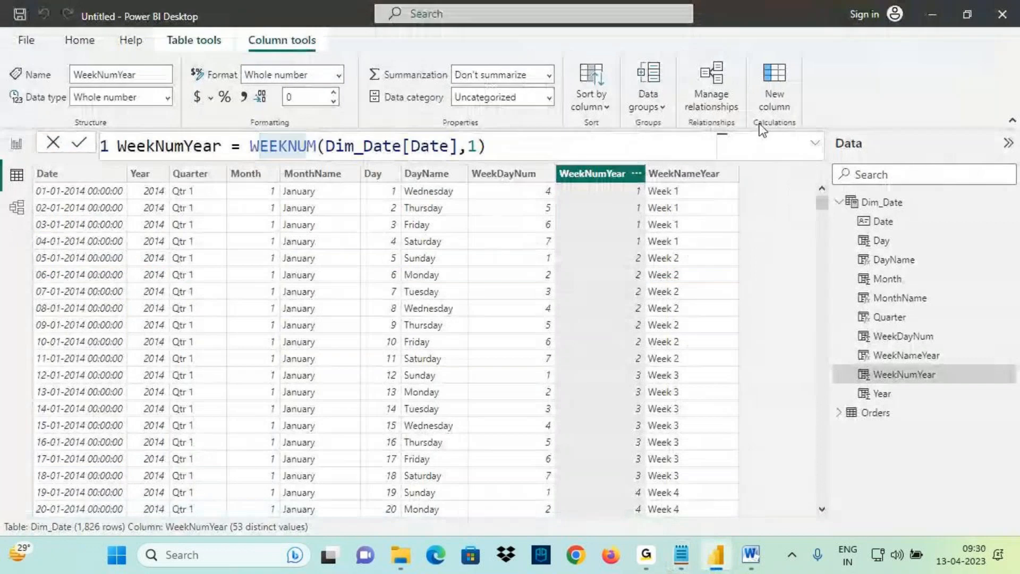
left_click(890, 206)
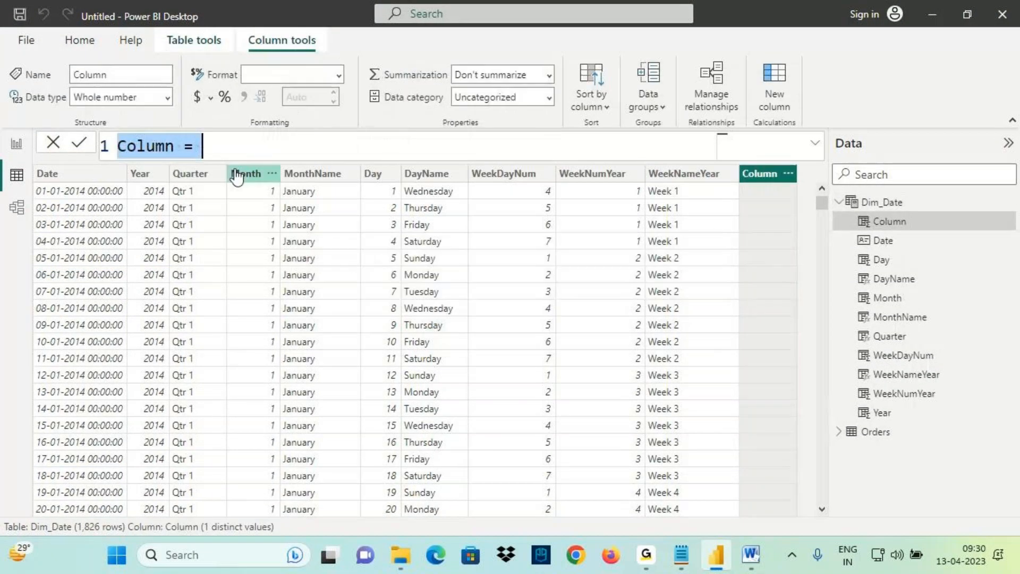
type("WeekNumMonth = 1 + WEEKNUM (Dim_Date[Date]) - WEEKNUM (STARTOFMONTH(Dim_Date[Date]))")
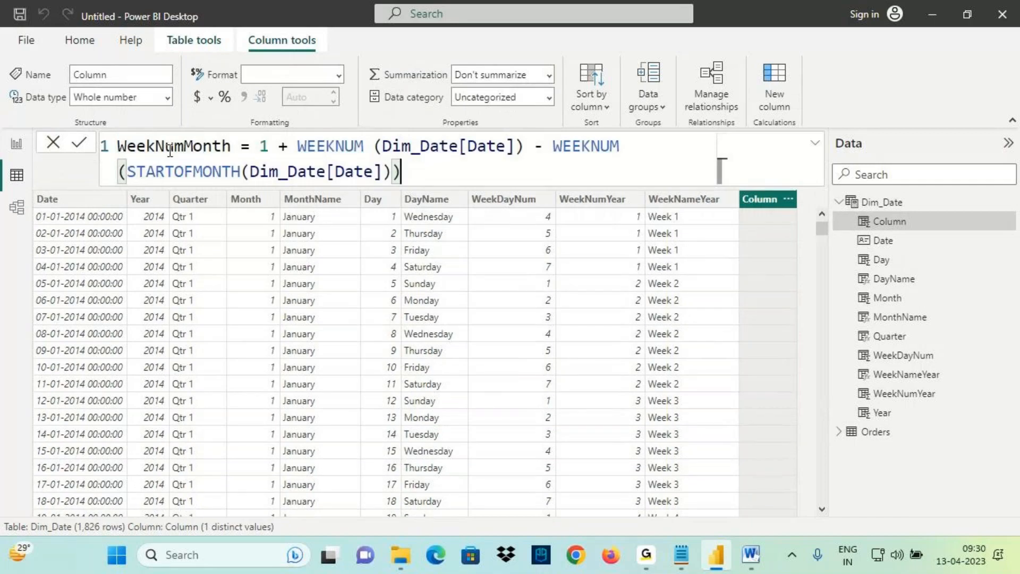
Review the formula's WEEKNUM, Dim_Date[Date] and STARTOFMONTH parts and commit the WeekNumMonth column
left_click_drag(136, 146, 221, 146)
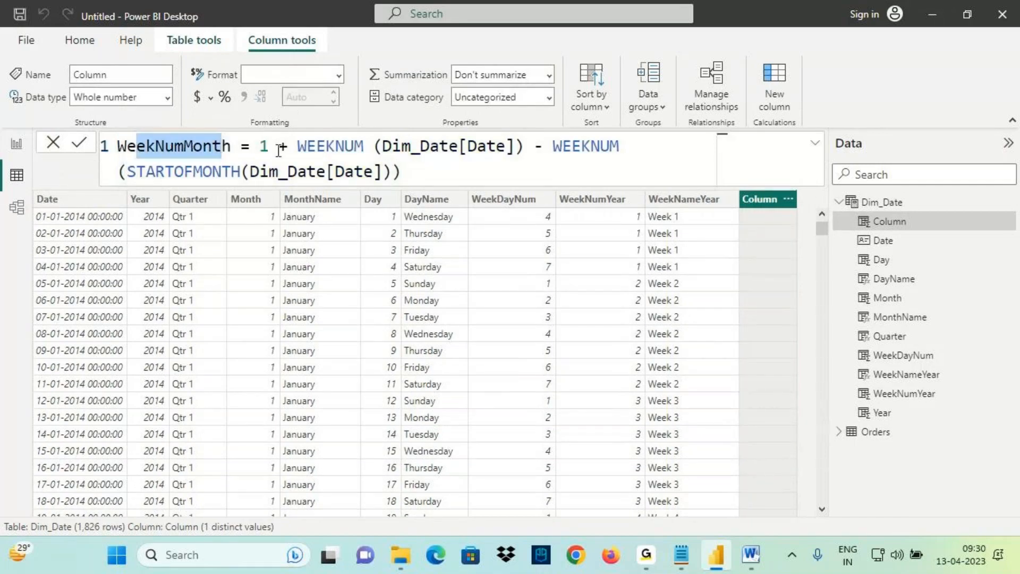
left_click_drag(401, 147, 500, 144)
left_click(561, 146)
left_click(344, 147)
left_click_drag(288, 172, 335, 171)
left_click_drag(164, 171, 211, 171)
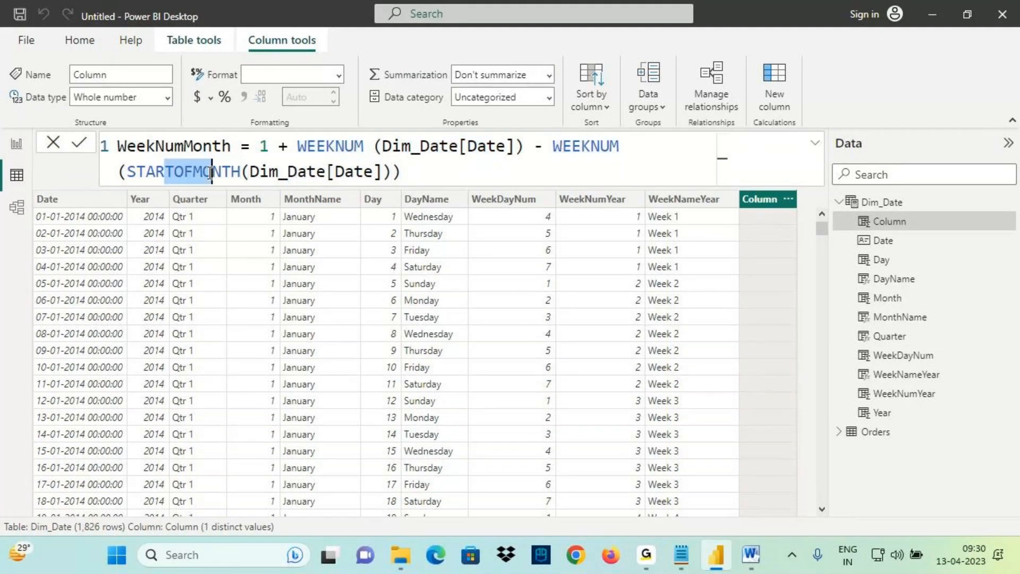
left_click(144, 172)
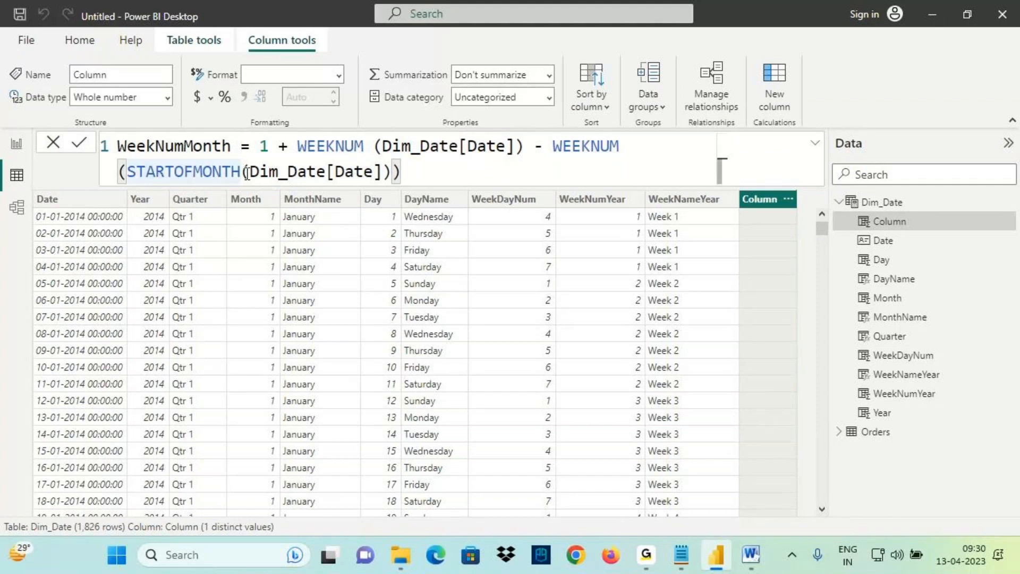
key("Return")
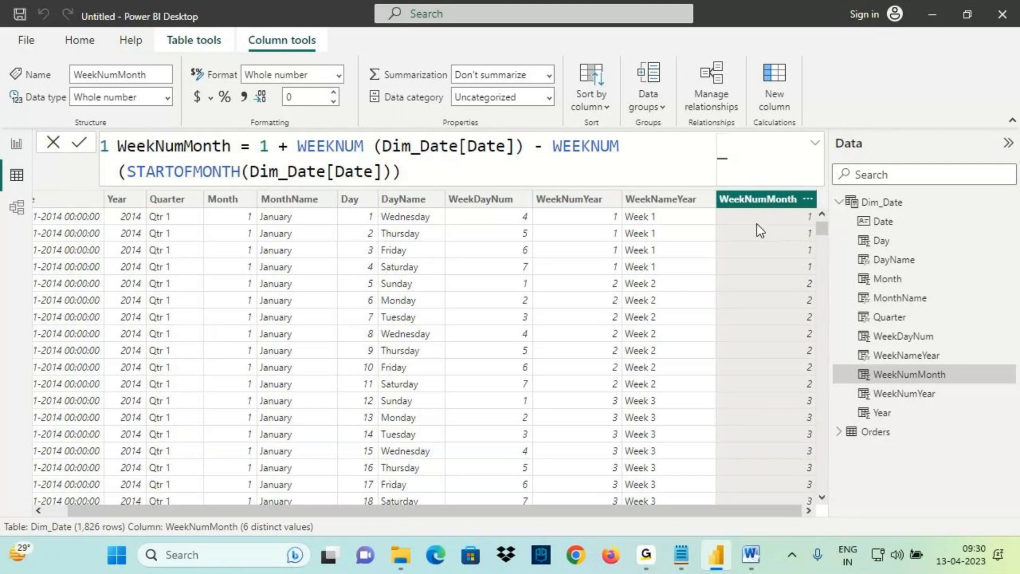
key("ctrl+2")
left_click_drag(735, 213, 759, 224)
mouse_move(755, 153)
left_mouse_down()
mouse_move(766, 192)
mouse_move(779, 178)
left_mouse_up()
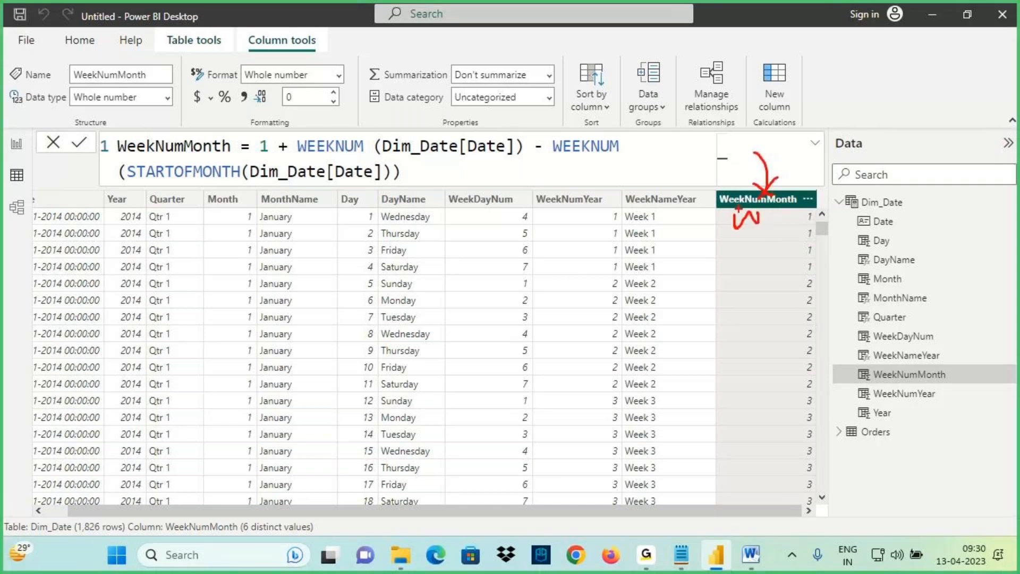
mouse_move(728, 204)
left_mouse_down()
mouse_move(800, 194)
mouse_move(728, 214)
left_mouse_up()
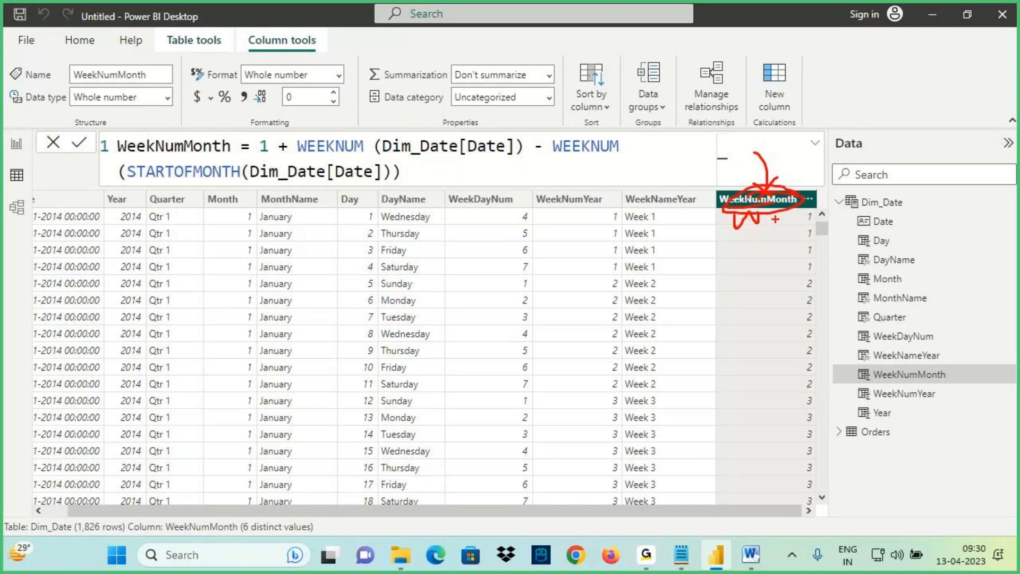
key("Escape")
Add a calculated column to the Dim_Date table with the formula WeekNameMonth = "Week "&Dim_Date[WeekNumMonth]
left_click(890, 205)
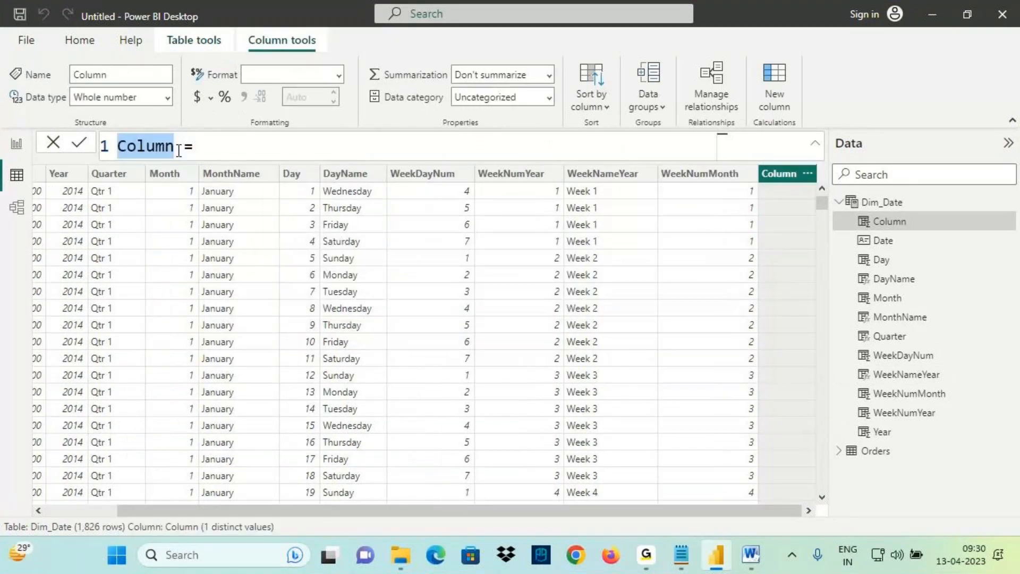
type("WeekN")
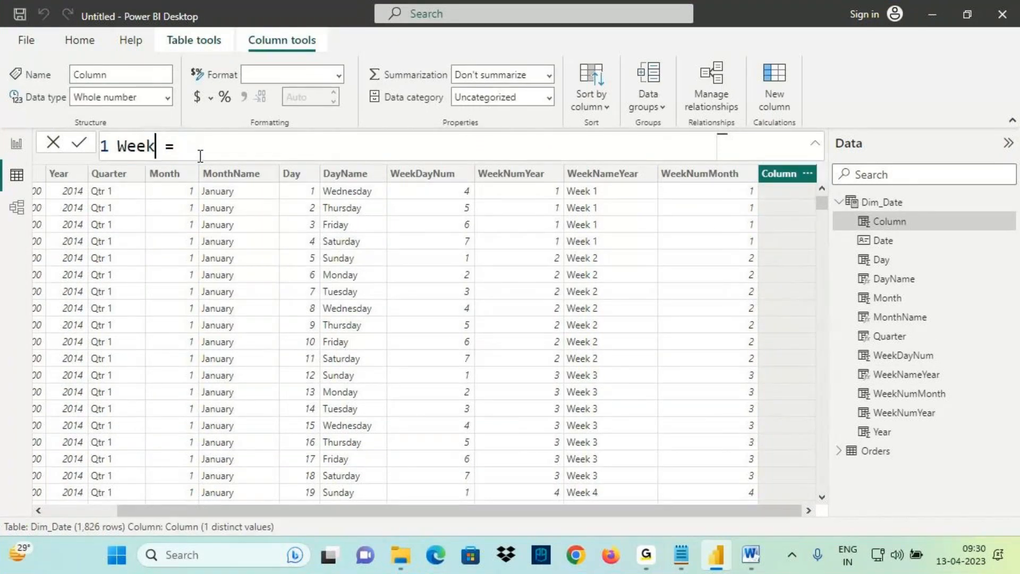
type("ameMonth")
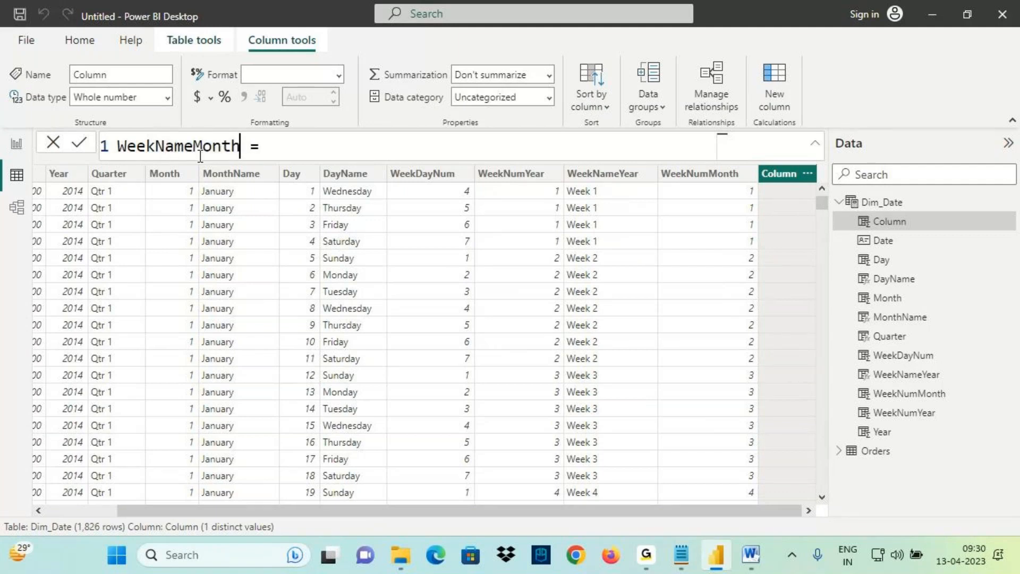
left_click(267, 149)
type("\"Week")
type("\"&")
type("wee")
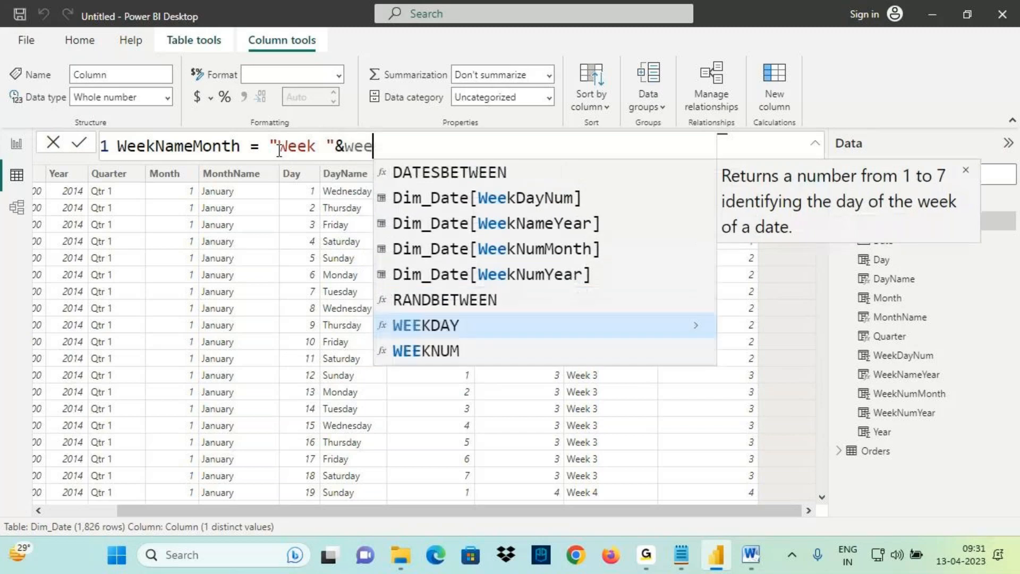
type("knum")
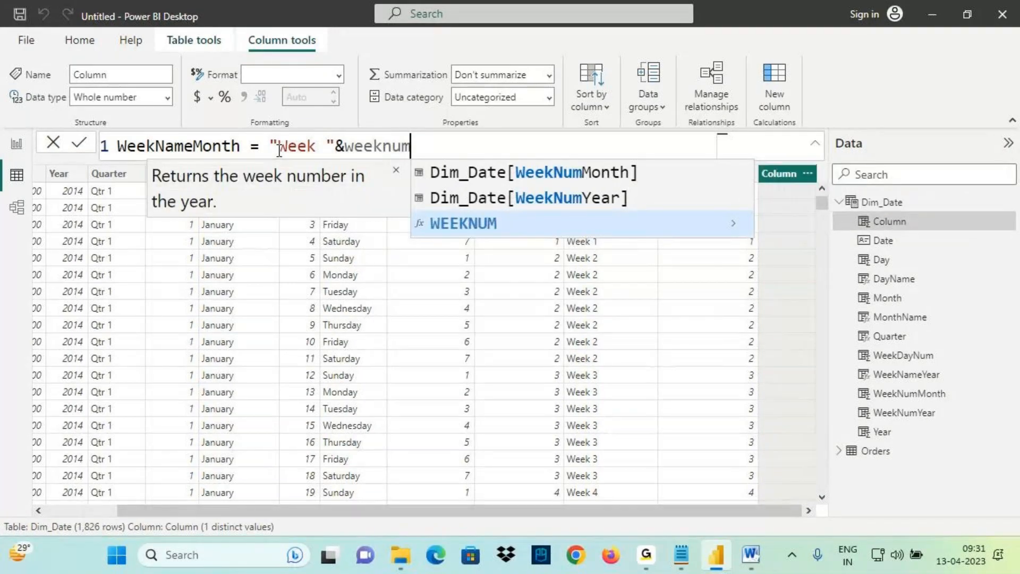
key("Up")
key("Up")
key("Tab")
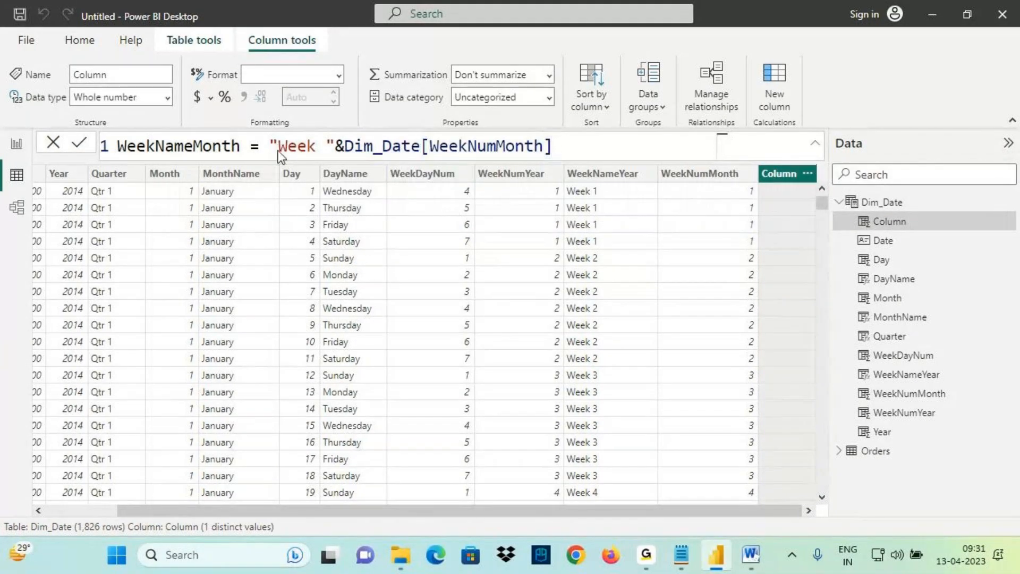
key("Return")
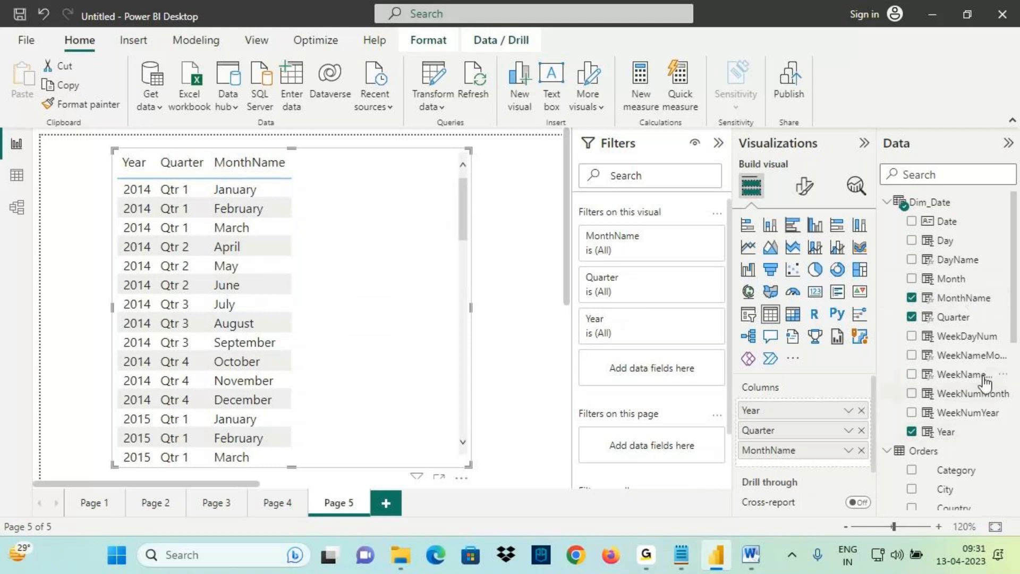
Add the WeekNameMonth and Sales fields to the table visual on Page 5 and widen the visual to fit them
left_click_drag(973, 359, 333, 279)
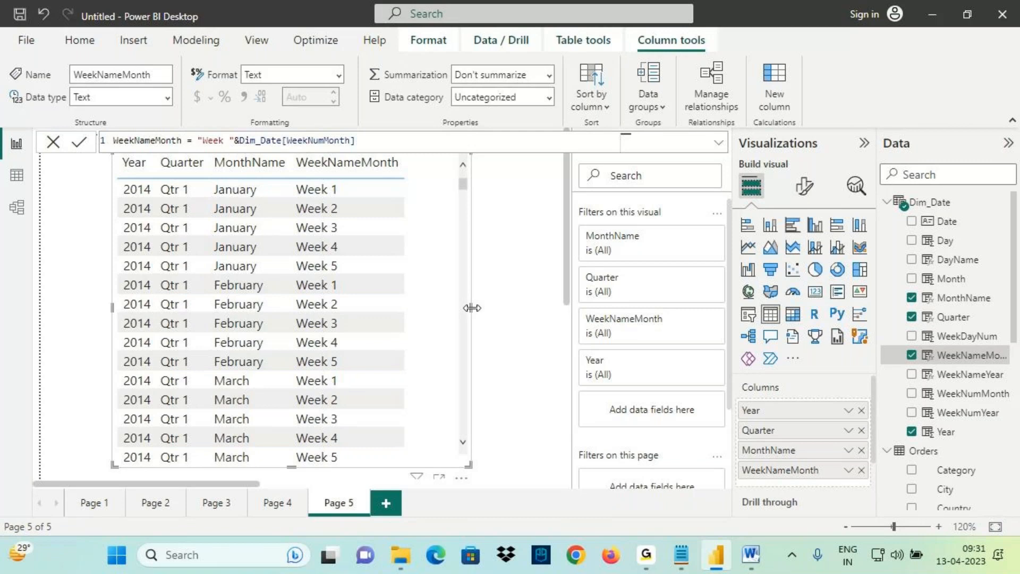
left_click_drag(472, 308, 550, 308)
scroll(951, 372, "down", 5)
left_click_drag(948, 452, 531, 282)
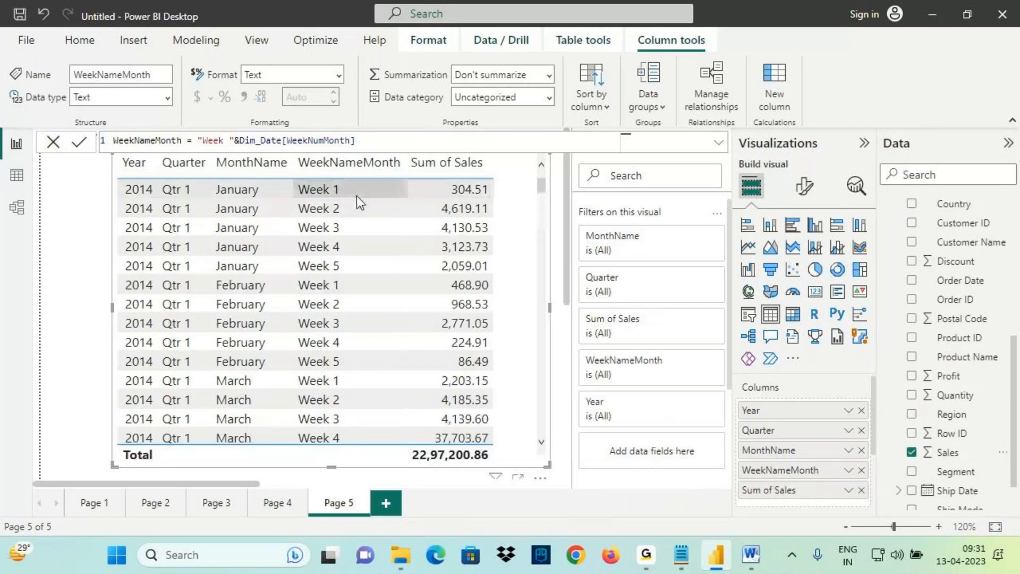
key("ctrl+2")
mouse_move(306, 89)
left_mouse_down()
mouse_move(333, 175)
mouse_move(346, 177)
left_mouse_up()
left_click_drag(359, 131, 322, 192)
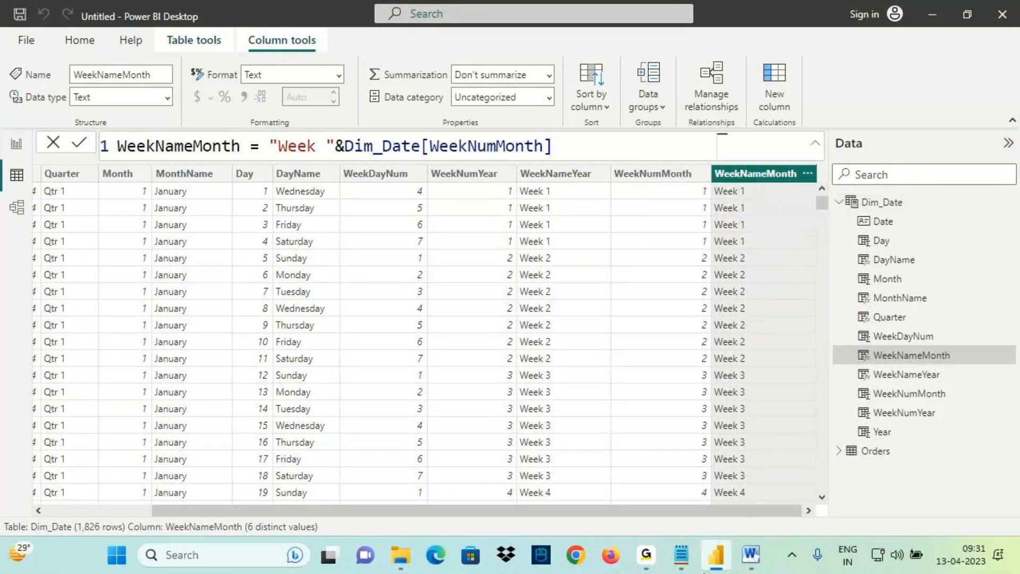
Switch to the Notepad notes and examine the STARTOFMONTH explanation and the list of Date Dimension (Dim_Date) formulas
left_click(682, 555)
scroll(55, 339, "down", 4)
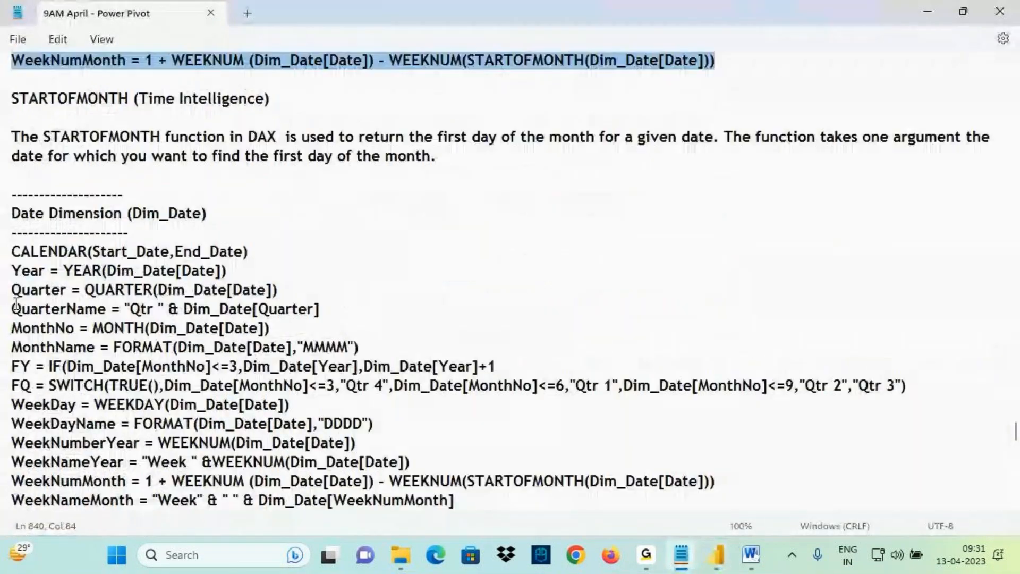
scroll(97, 247, "up", 1)
scroll(97, 247, "up", 1)
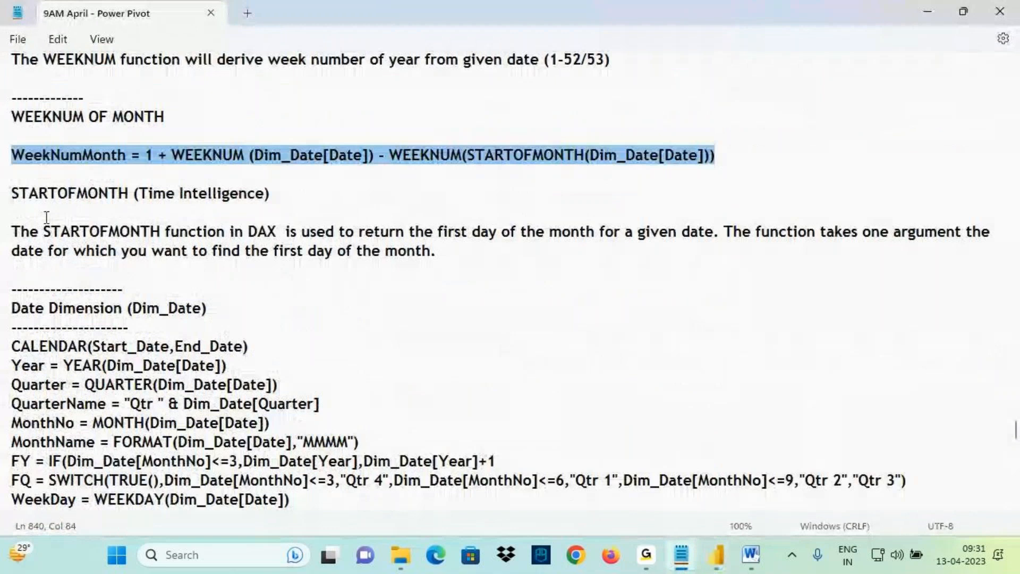
left_click(32, 208)
left_click_drag(166, 196, 264, 196)
left_click(243, 231)
left_click_drag(454, 232, 707, 232)
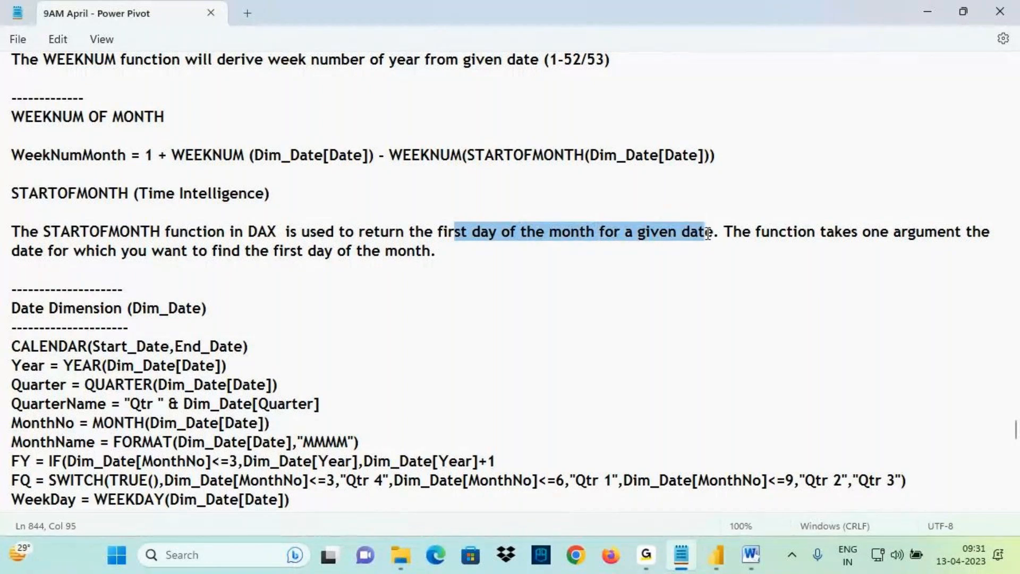
scroll(709, 234, "down", 2)
left_click_drag(11, 194, 135, 192)
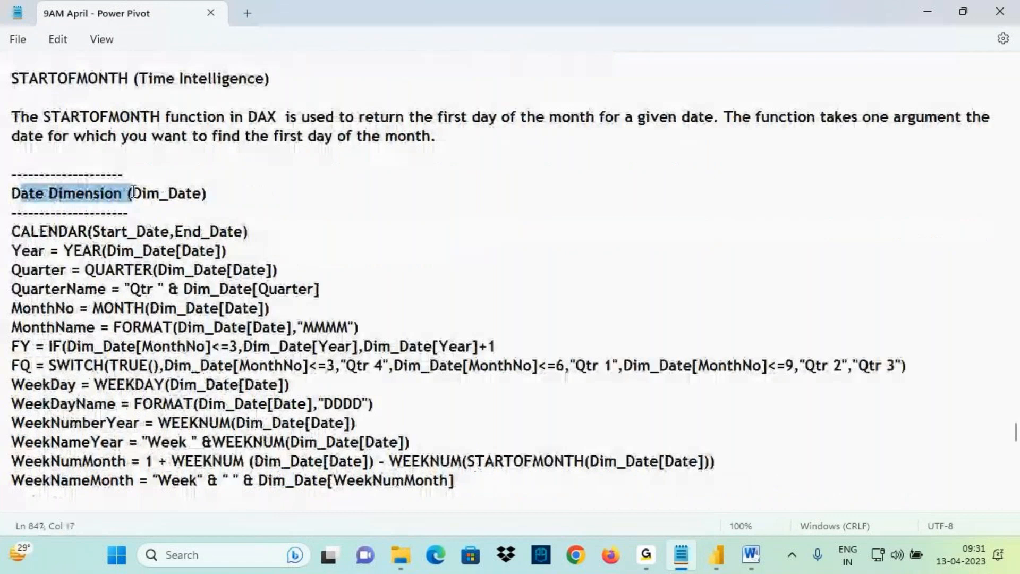
scroll(110, 237, "down", 2)
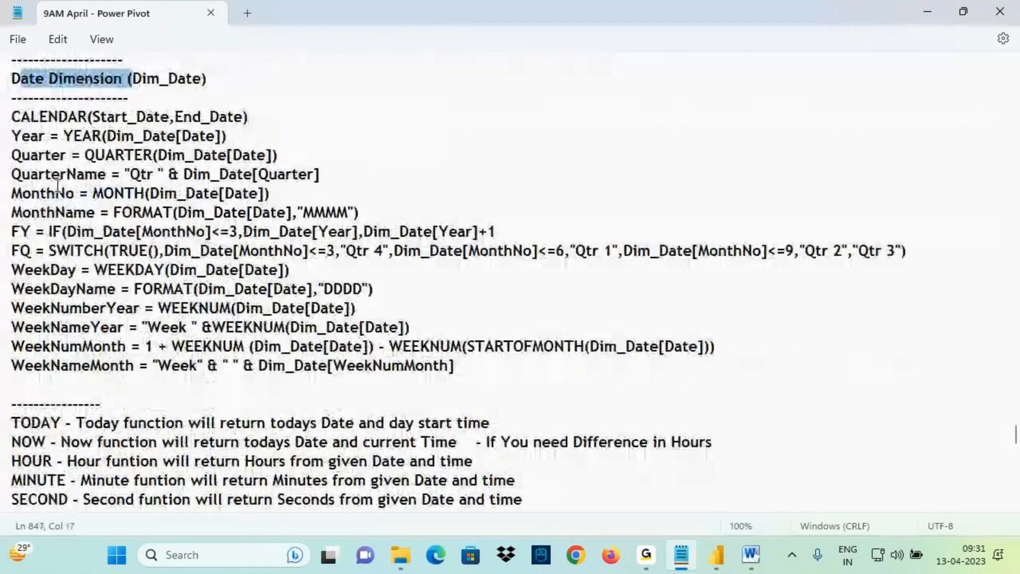
left_click_drag(20, 117, 49, 118)
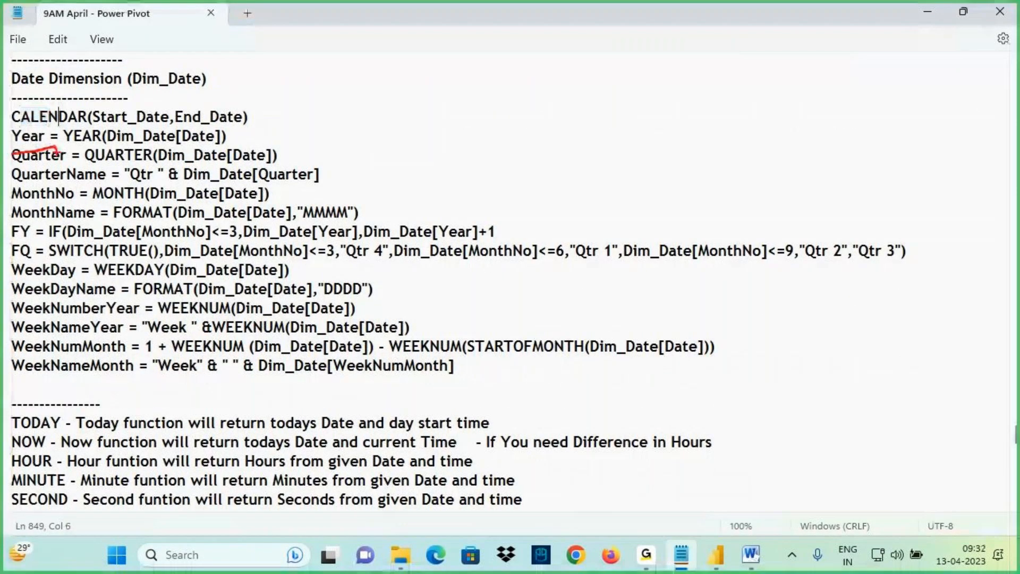
mouse_move(24, 170)
left_mouse_down()
mouse_move(86, 167)
mouse_move(83, 184)
left_mouse_up()
left_click_drag(4, 209, 86, 208)
left_click_drag(1, 220, 90, 218)
left_click_drag(1, 239, 58, 238)
left_click_drag(1, 259, 70, 258)
left_click_drag(17, 278, 99, 276)
left_click_drag(39, 294, 105, 292)
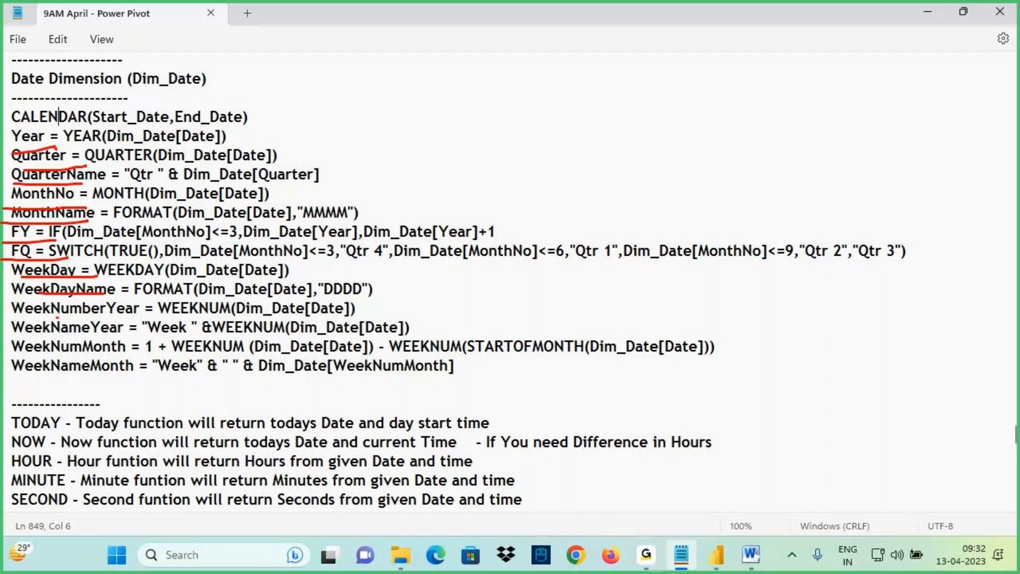
left_click_drag(54, 317, 118, 316)
left_click_drag(35, 335, 123, 334)
left_click_drag(41, 354, 134, 353)
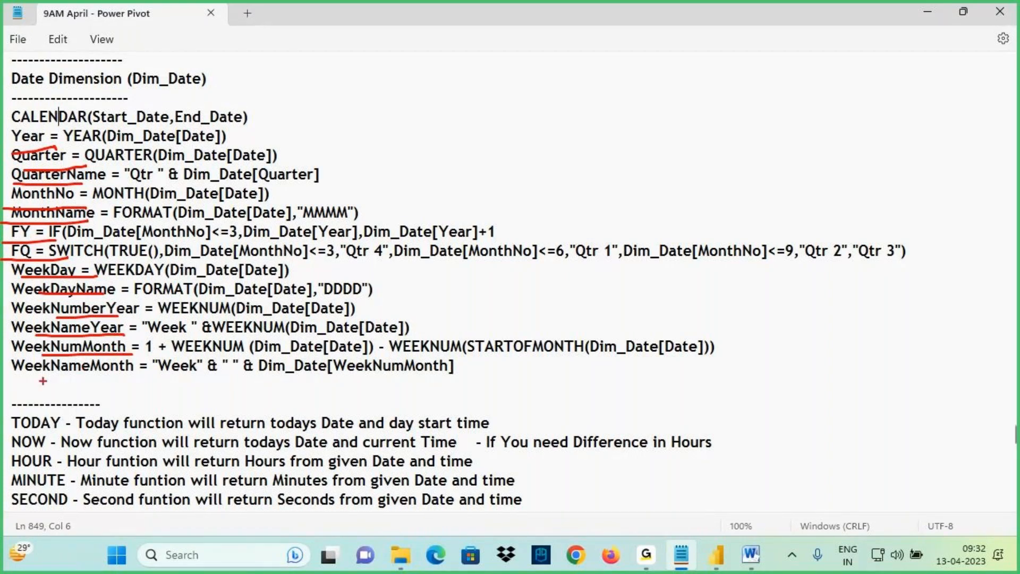
left_click_drag(33, 382, 114, 379)
left_click_drag(145, 126, 198, 351)
left_click_drag(141, 369, 453, 366)
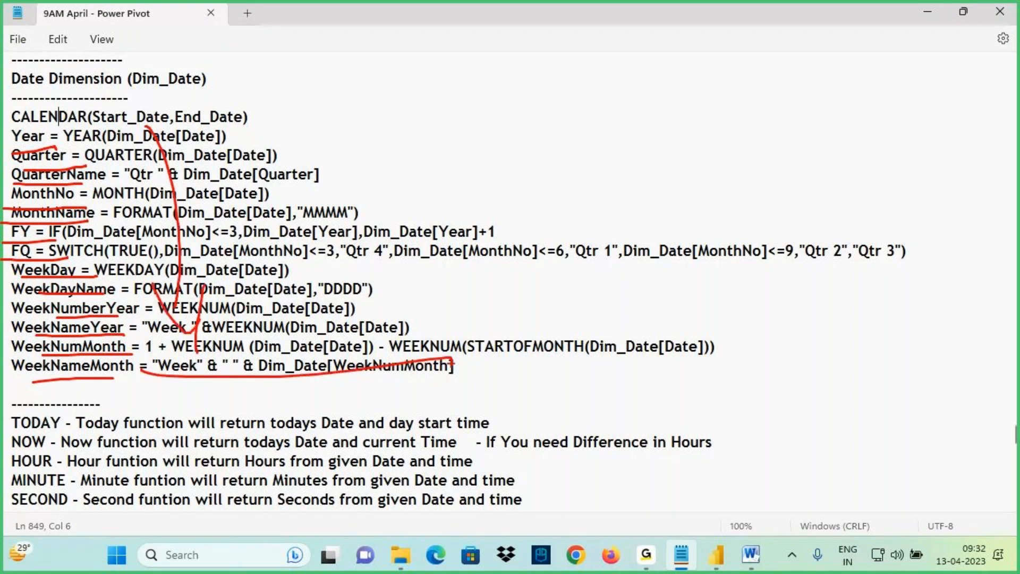
key("Escape")
Look up the date and time function notes below the Dim_Date formulas and select the word TODAY
scroll(326, 322, "down", 3)
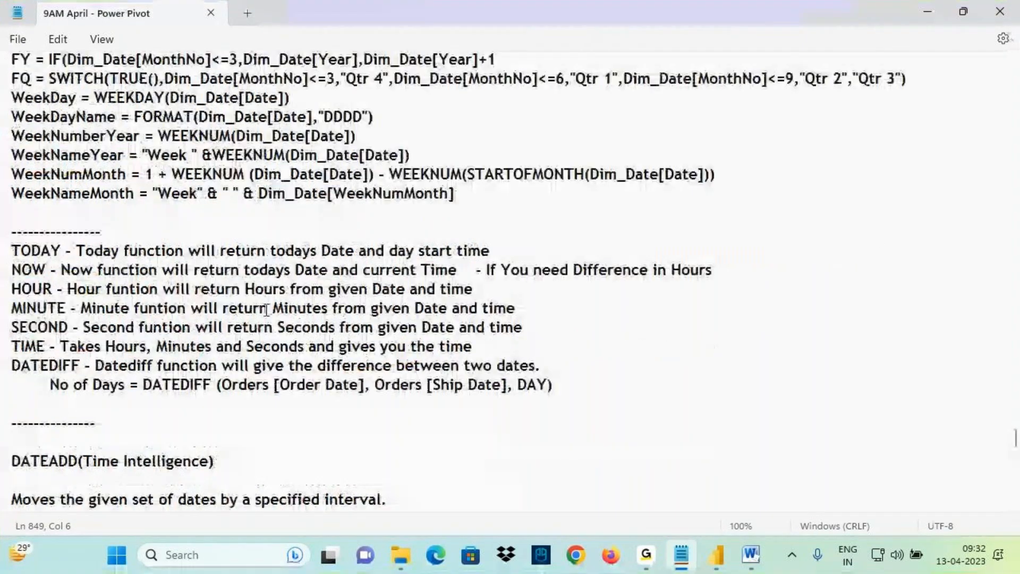
left_click(96, 233)
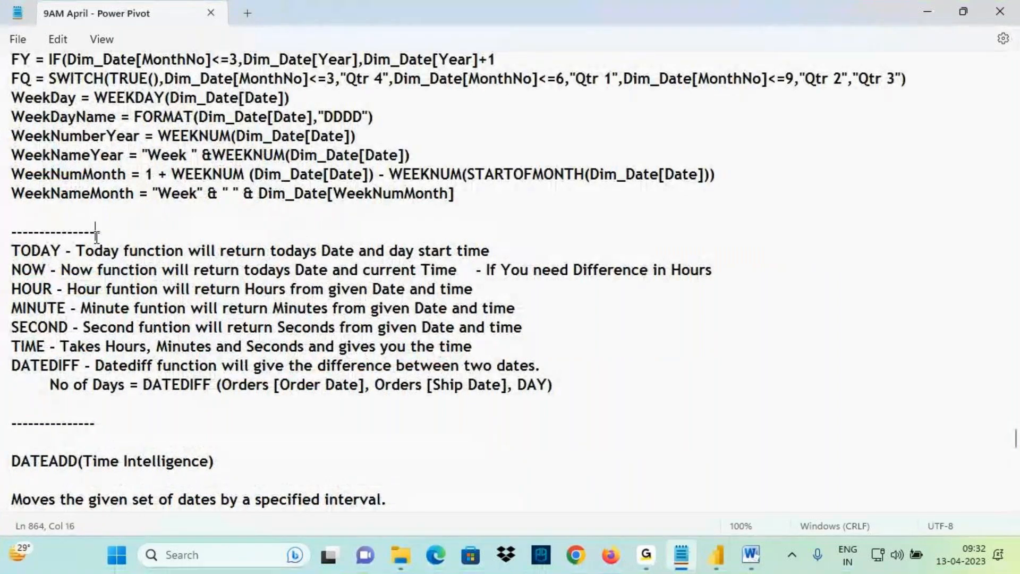
left_click_drag(11, 250, 61, 251)
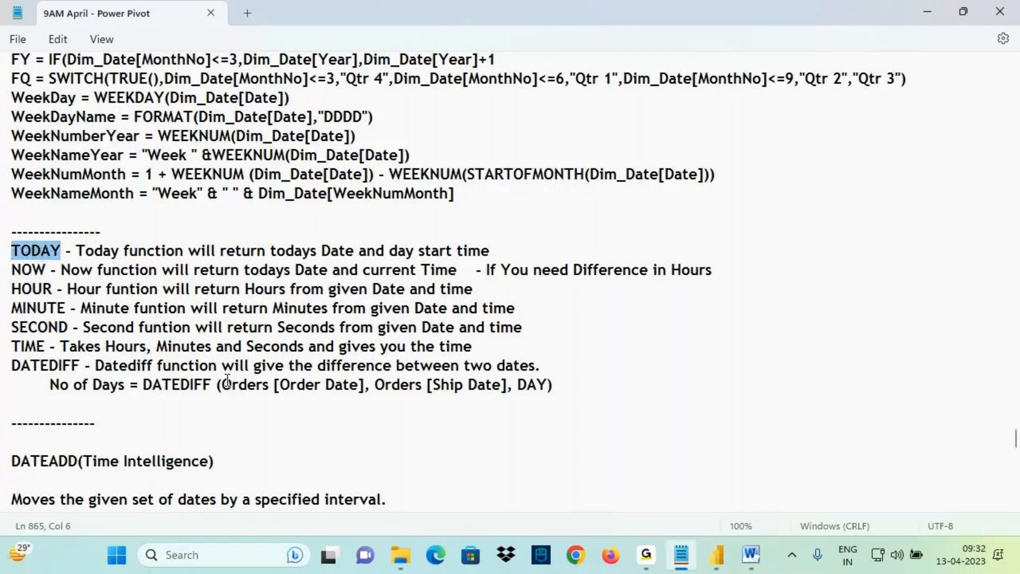
Switch to Power BI Desktop and load the Dept, Emp and Manager sheets from the EmpDept Excel workbook
left_click(716, 555)
left_click(16, 144)
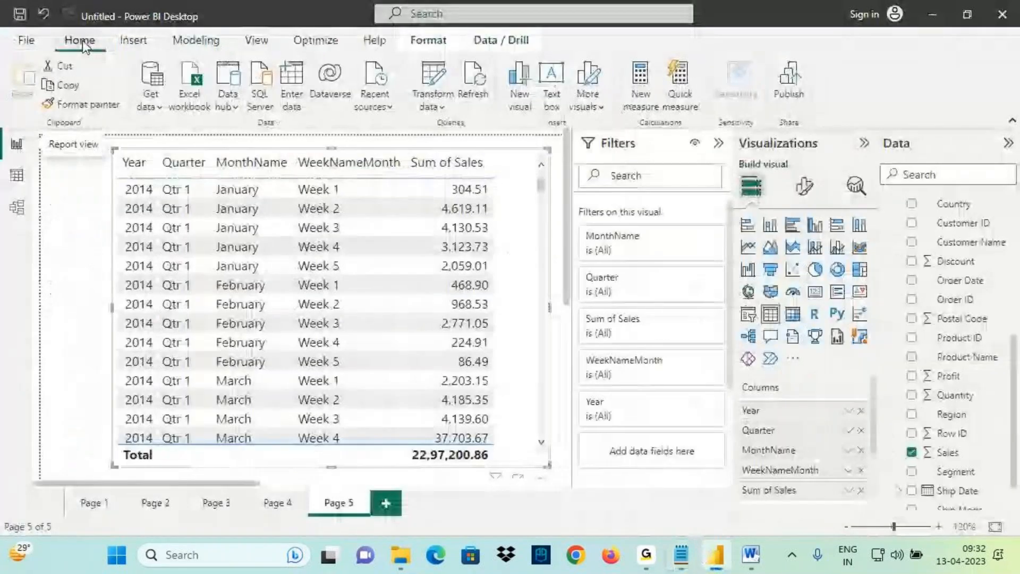
left_click(151, 101)
left_click(192, 155)
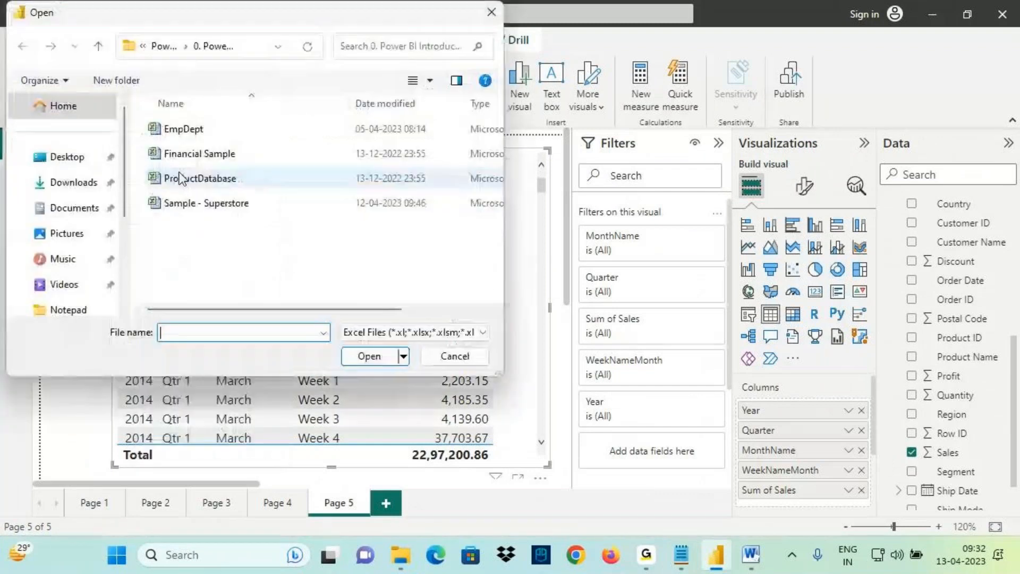
left_click(186, 129)
left_click(368, 354)
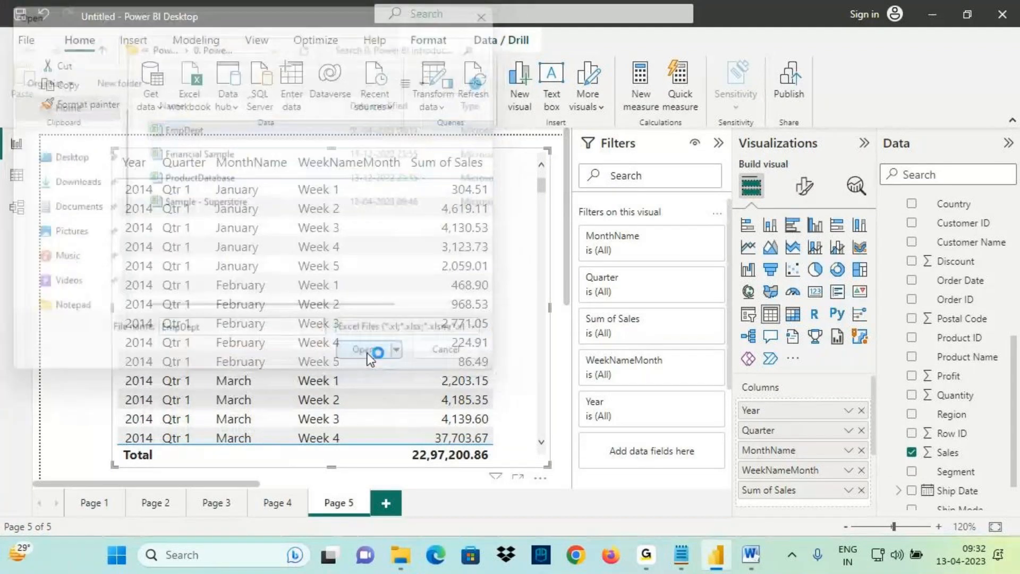
left_click(208, 212)
left_click(208, 233)
left_click(208, 273)
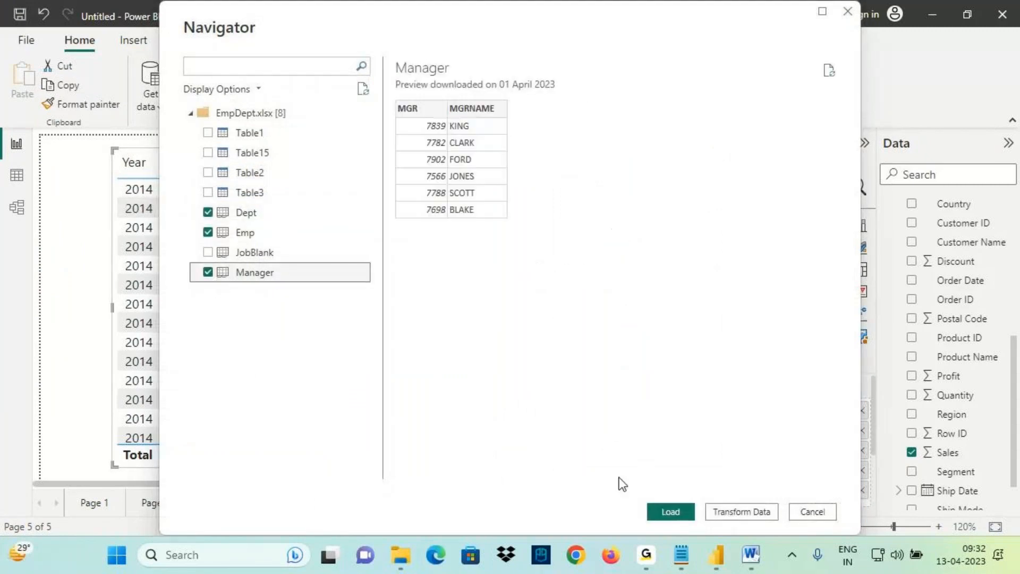
left_click(669, 512)
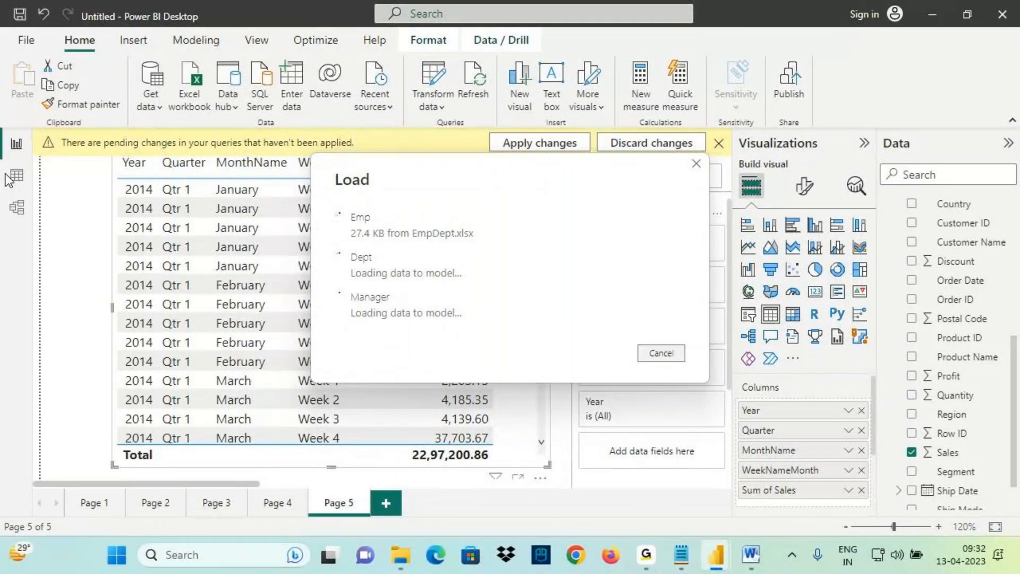
Show the Emp table's data in Table view with the Dim_Date field list collapsed, and select the HIREDATE column
left_click(13, 178)
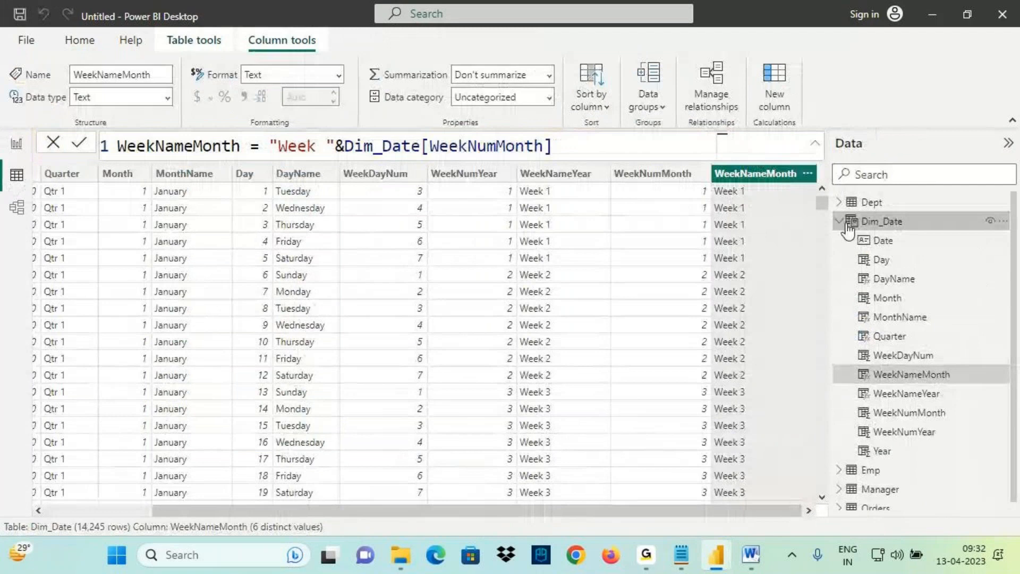
left_click(848, 223)
left_click(845, 223)
left_click(846, 243)
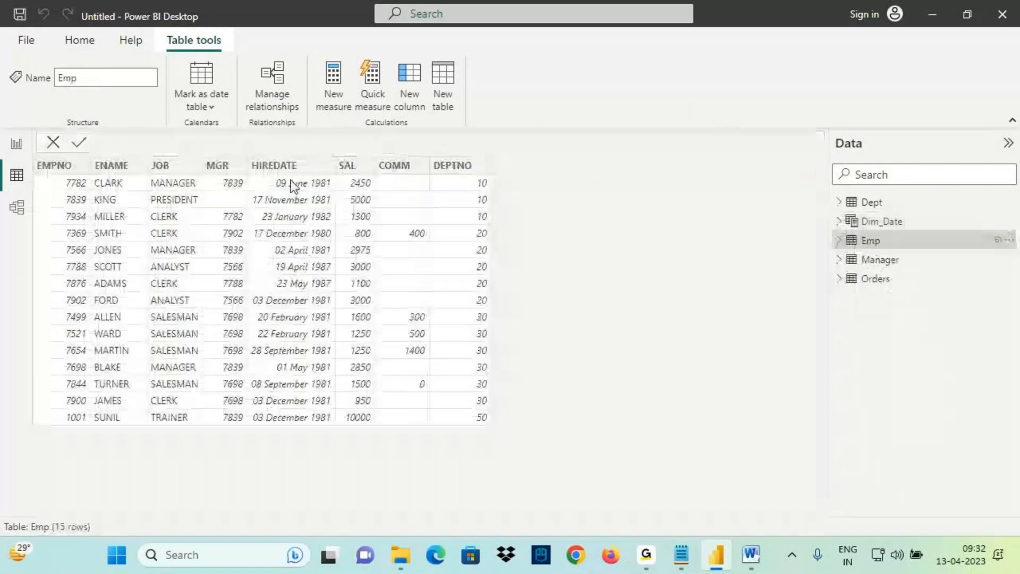
left_click(277, 168)
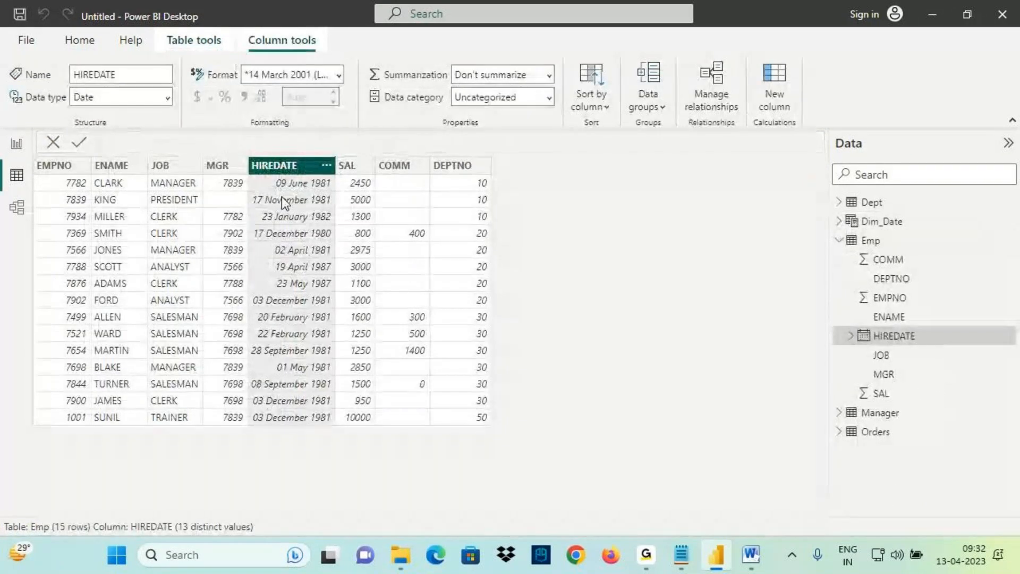
key("ctrl+2")
left_click_drag(502, 161, 542, 167)
mouse_move(554, 157)
left_mouse_down()
mouse_move(553, 178)
mouse_move(551, 164)
mouse_move(576, 167)
left_mouse_up()
mouse_move(576, 140)
left_mouse_down()
mouse_move(581, 151)
mouse_move(637, 159)
left_mouse_up()
left_click_drag(659, 155, 710, 125)
left_click_drag(515, 174, 751, 171)
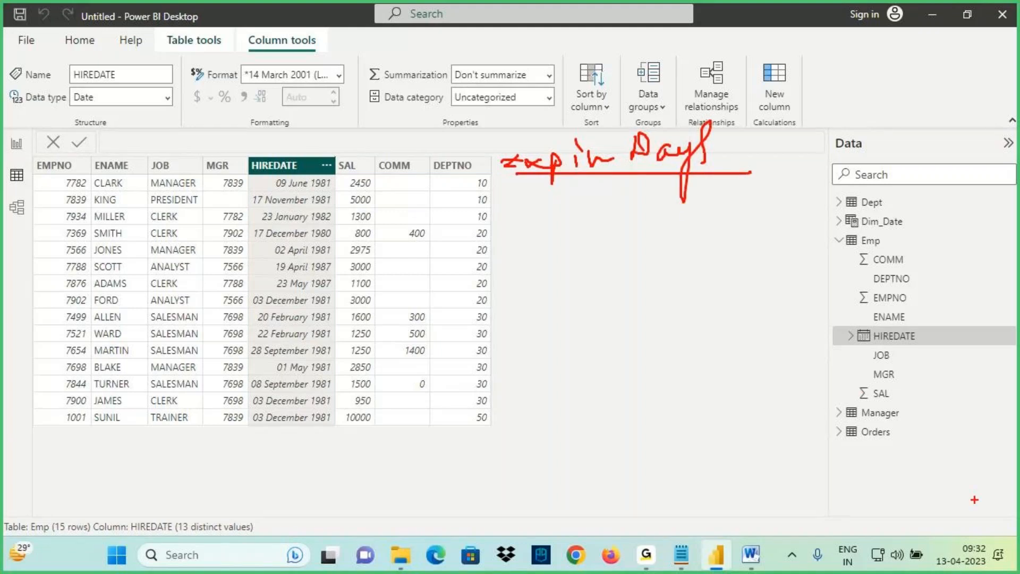
mouse_move(991, 540)
left_mouse_down()
mouse_move(926, 551)
mouse_move(938, 572)
mouse_move(1004, 559)
left_mouse_up()
left_click_drag(960, 492, 963, 534)
left_click_drag(963, 534, 979, 508)
left_click_drag(274, 187, 336, 189)
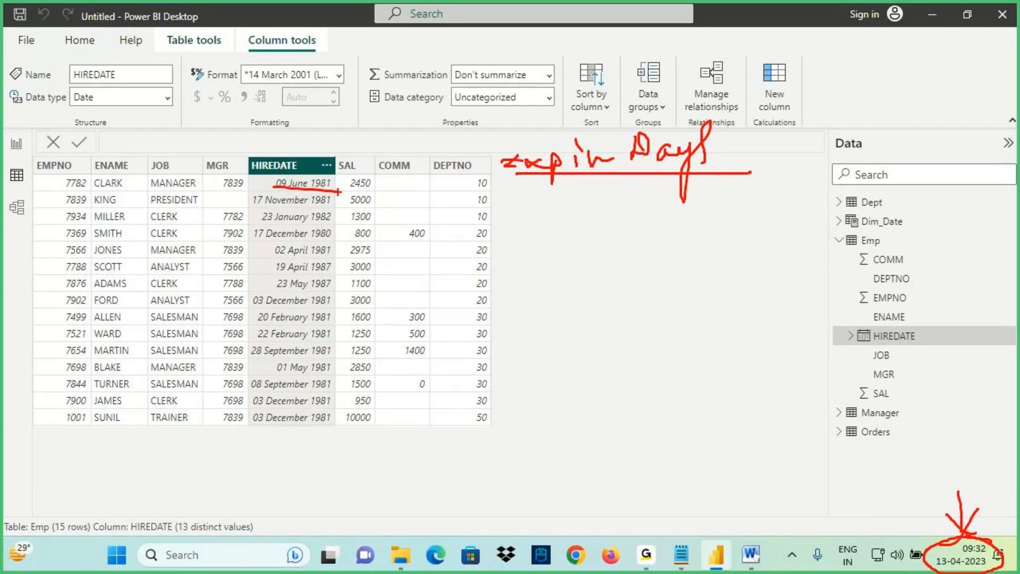
key("Escape")
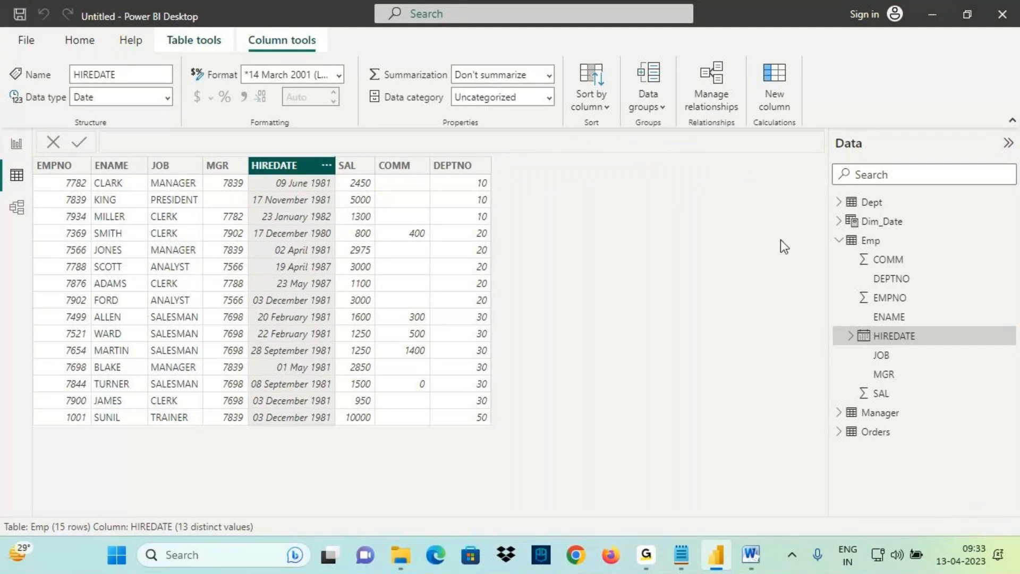
Add a new calculated column to the Emp table and name it ExpInDays
left_click(870, 240)
left_click(405, 83)
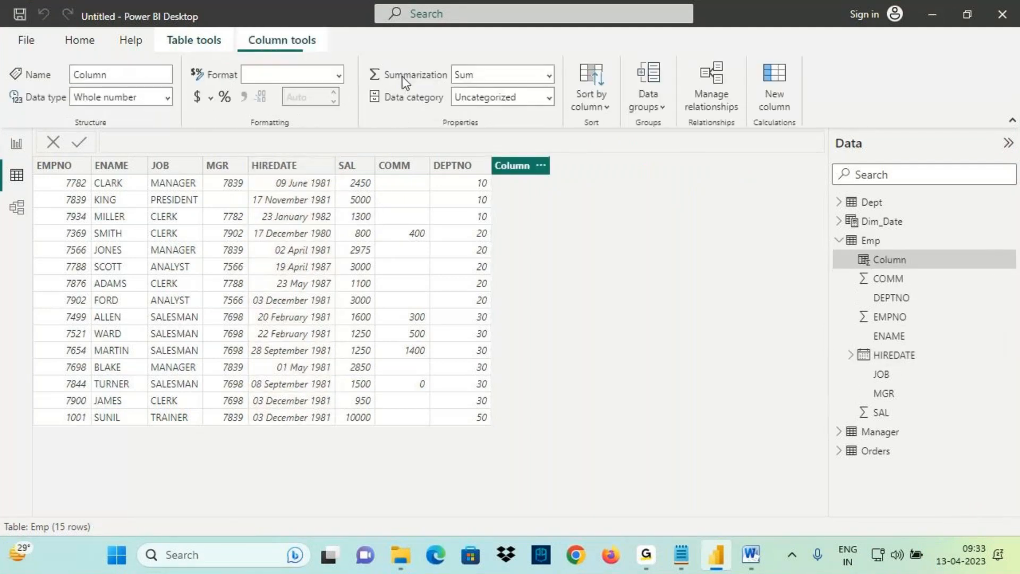
double_click(160, 146)
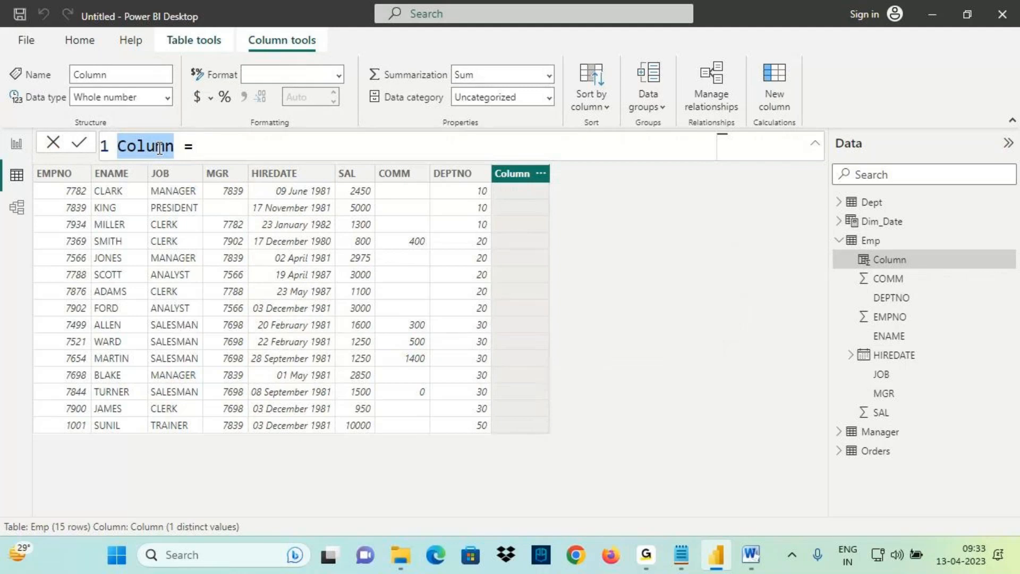
type("ExpInye")
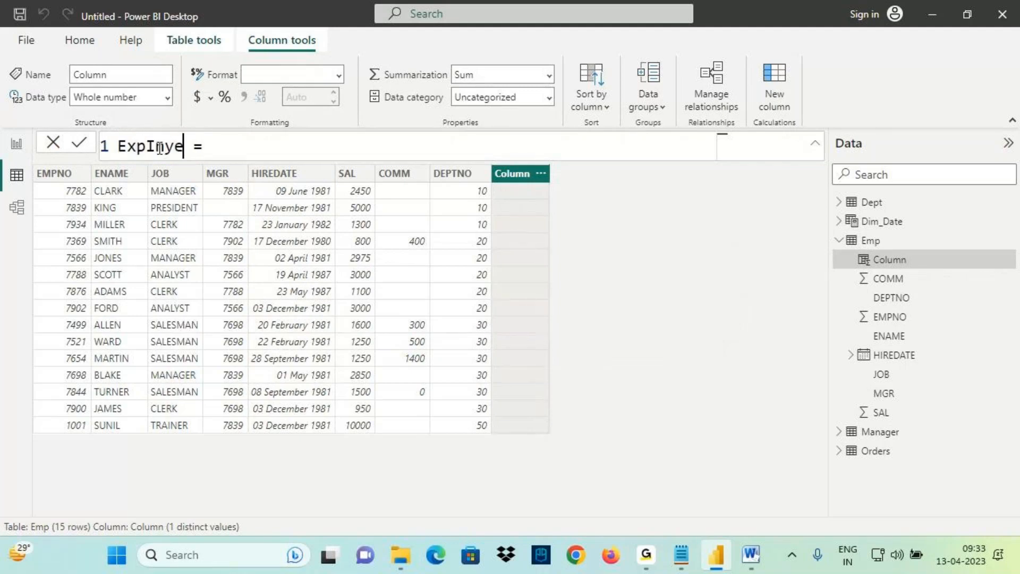
key("BackSpace")
key("BackSpace")
type("Days")
left_click(266, 142)
Switch to the Notepad notes and look up the description of the DATEDIFF function
left_click(682, 555)
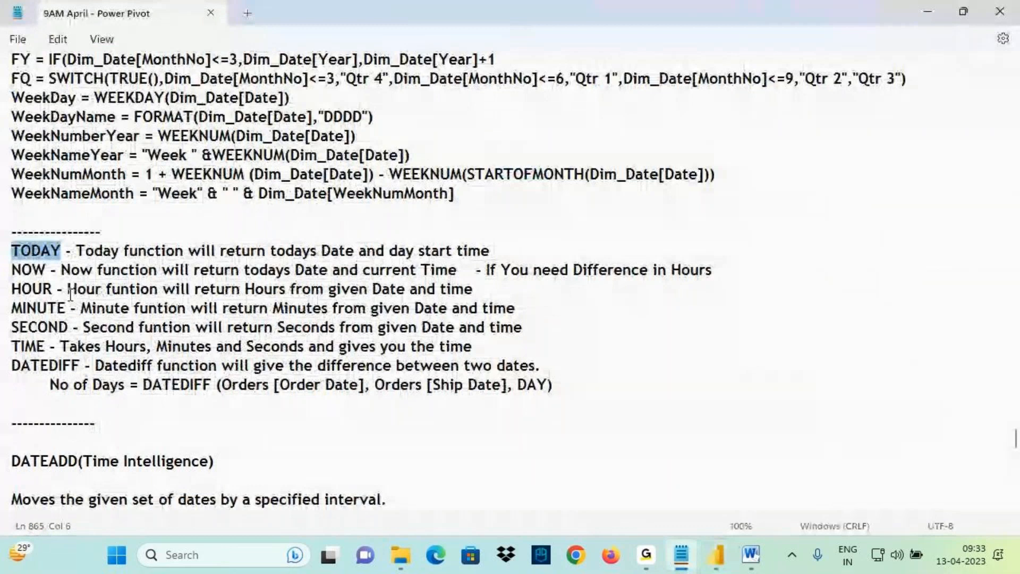
left_click_drag(12, 367, 47, 371)
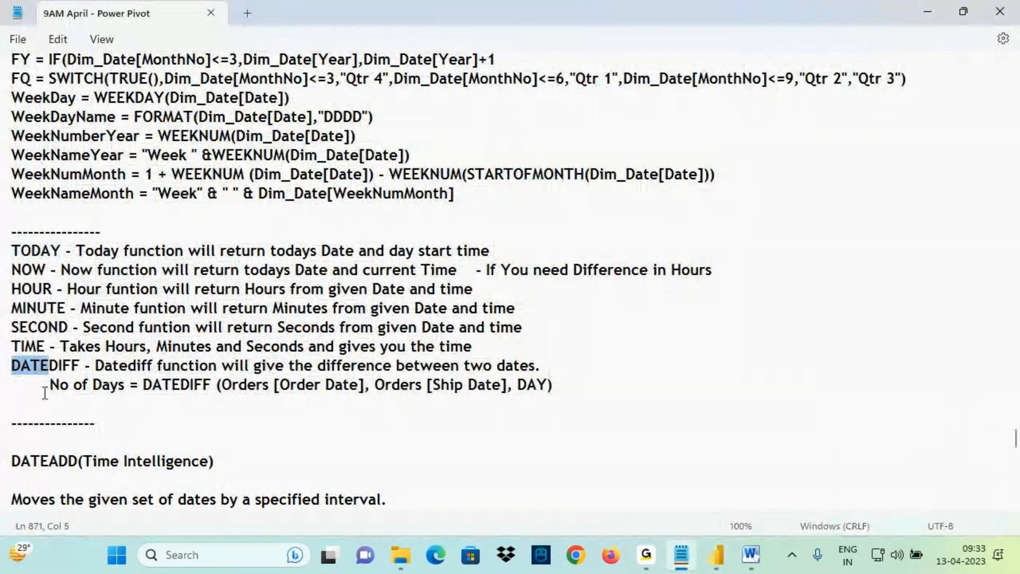
left_click(251, 368)
left_click_drag(252, 372, 542, 367)
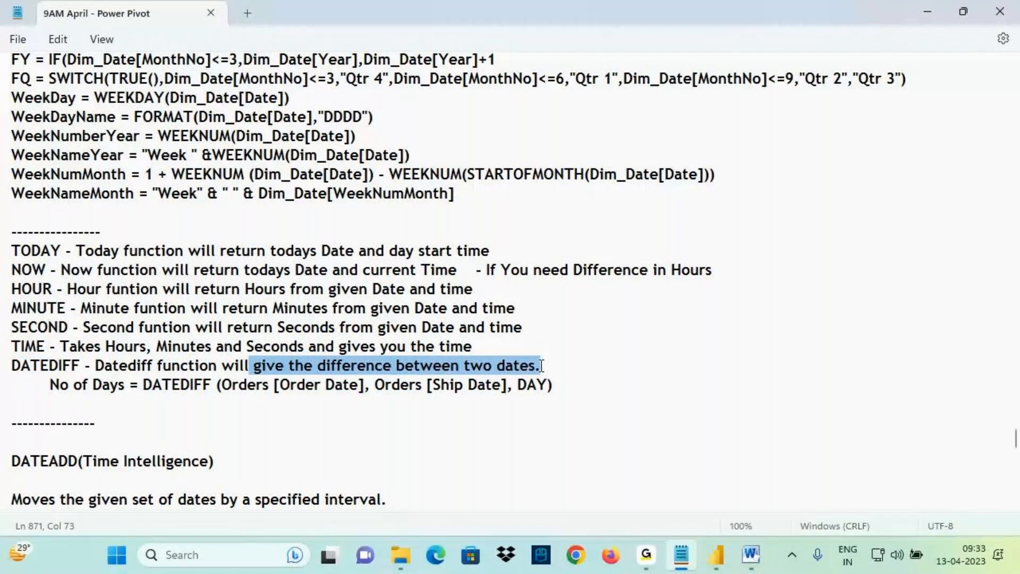
Switch to Power BI Desktop and start the ExpInDays formula with the DATEDIFF function
left_click(716, 555)
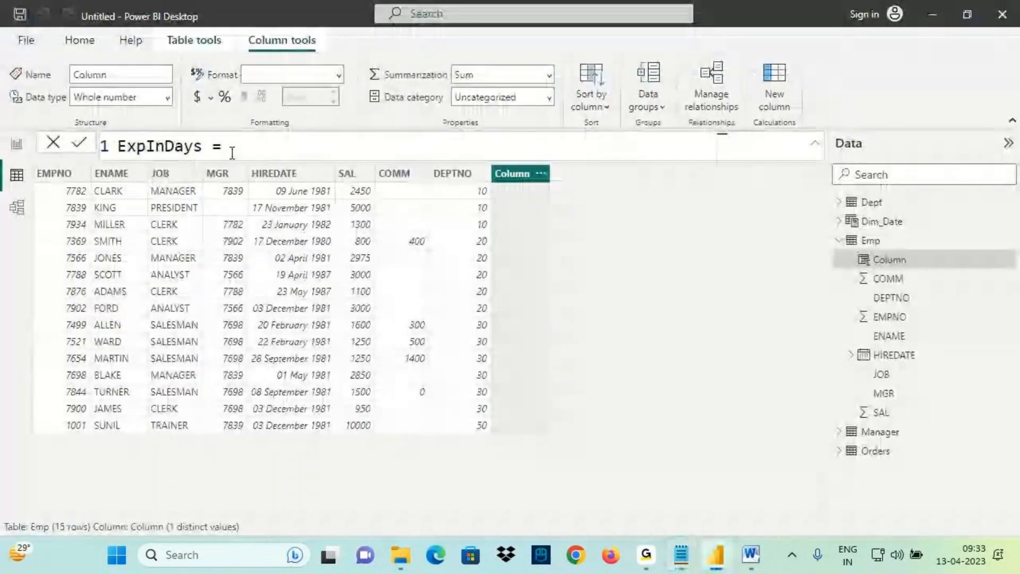
left_click(232, 152)
type("dated")
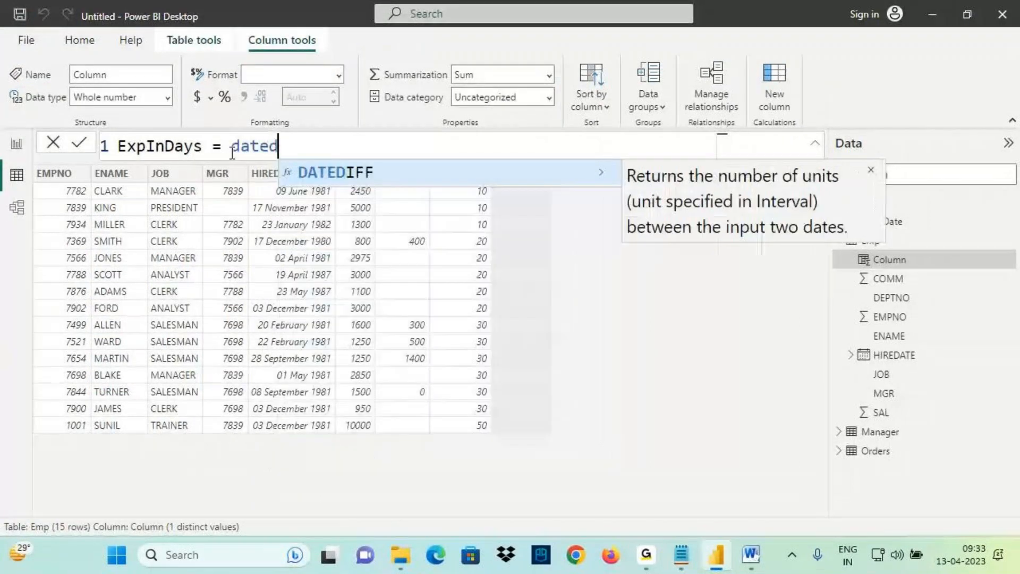
key("Tab")
key("ctrl+2")
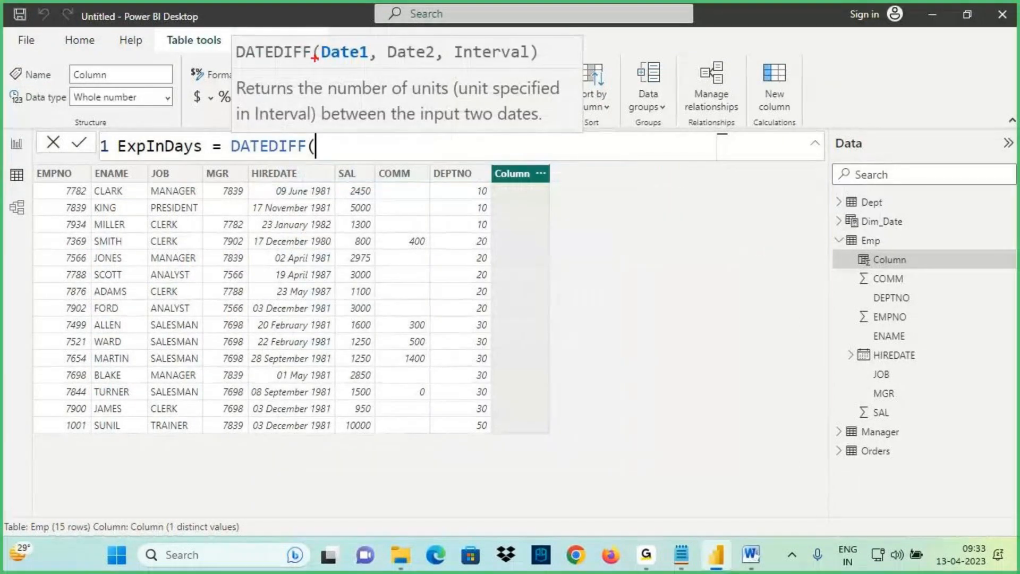
left_click_drag(323, 61, 355, 62)
mouse_move(394, 63)
left_mouse_down()
mouse_move(523, 58)
mouse_move(499, 101)
mouse_move(512, 78)
left_mouse_up()
left_click_drag(257, 62, 296, 61)
mouse_move(427, 44)
left_mouse_down()
mouse_move(391, 64)
mouse_move(434, 51)
mouse_move(341, 40)
left_mouse_up()
left_click_drag(344, 25, 367, 32)
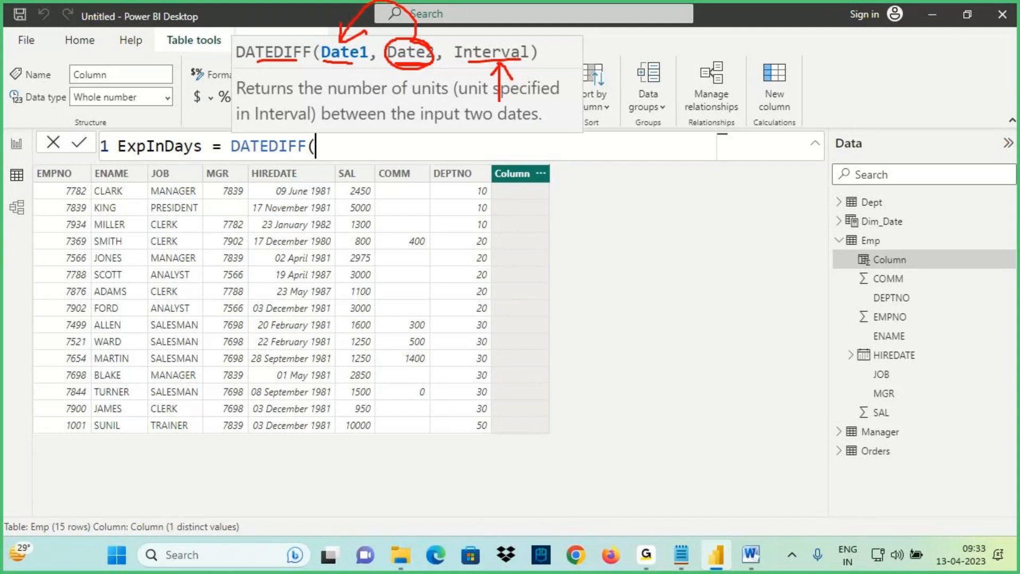
left_click_drag(337, 63, 359, 69)
mouse_move(1002, 540)
left_mouse_down()
mouse_move(934, 565)
mouse_move(979, 564)
mouse_move(975, 497)
mouse_move(391, 359)
mouse_move(265, 181)
mouse_move(252, 224)
left_mouse_up()
mouse_move(262, 182)
left_mouse_down()
mouse_move(292, 206)
mouse_move(242, 186)
mouse_move(266, 187)
left_mouse_up()
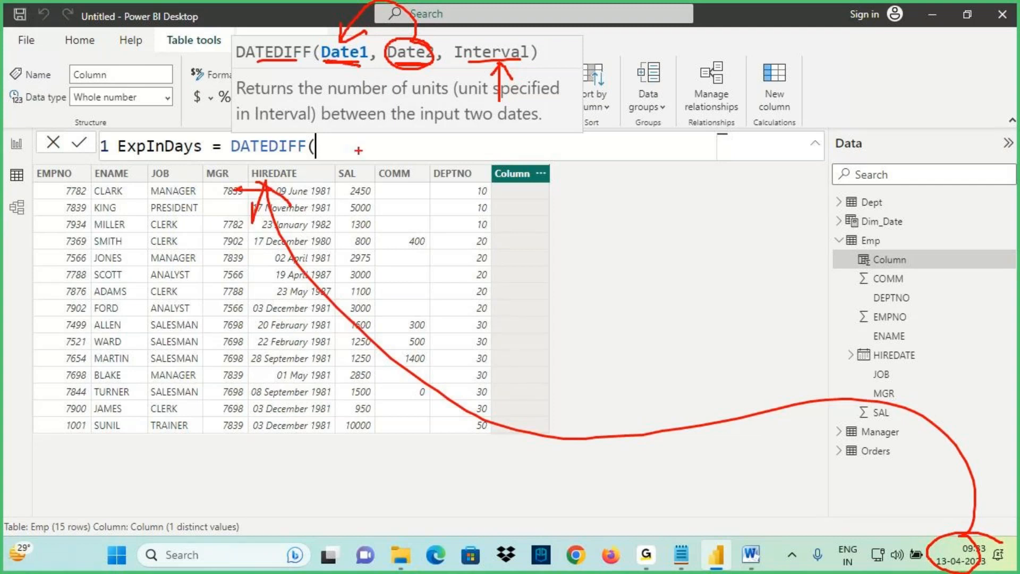
left_click_drag(338, 133, 338, 158)
mouse_move(347, 136)
left_mouse_down()
mouse_move(348, 159)
mouse_move(374, 151)
mouse_move(364, 176)
left_mouse_up()
mouse_move(409, 134)
left_mouse_down()
mouse_move(404, 158)
mouse_move(423, 154)
mouse_move(415, 171)
left_mouse_up()
mouse_move(413, 113)
left_mouse_down()
mouse_move(332, 135)
mouse_move(378, 119)
left_mouse_up()
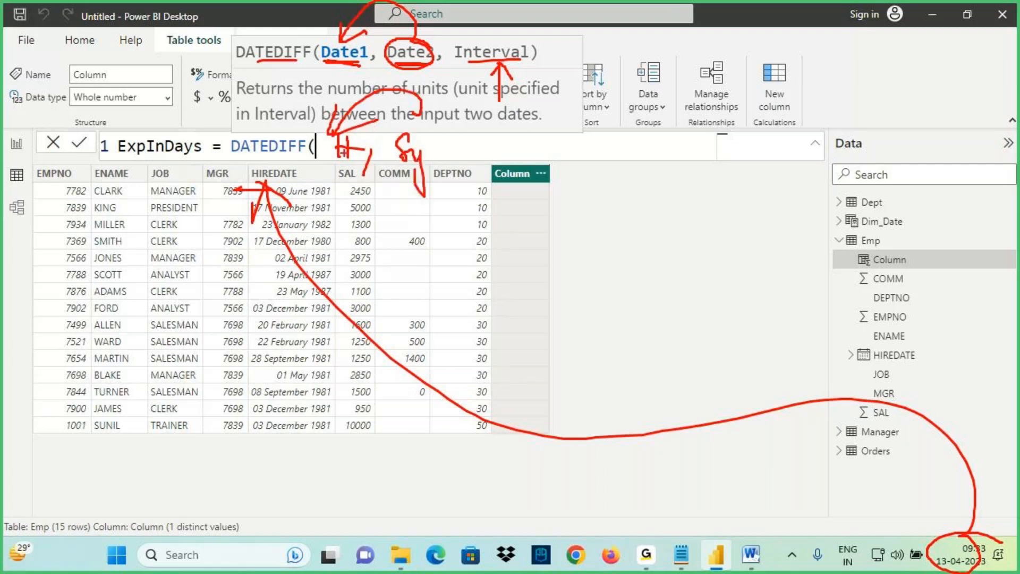
key("Escape")
Enter Emp[HIREDATE] as the first date argument of DATEDIFF
type("hire")
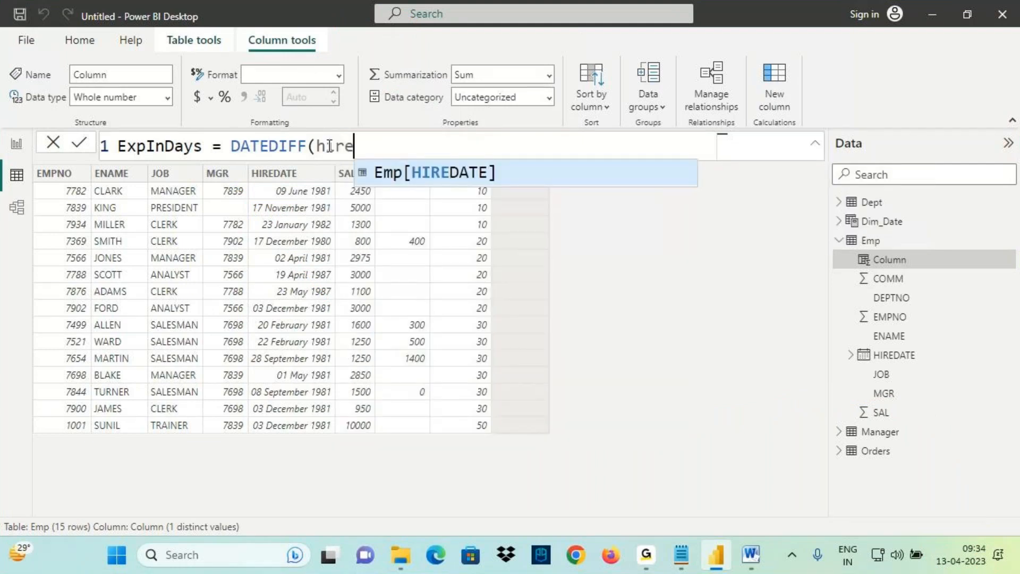
key("Tab")
type(",")
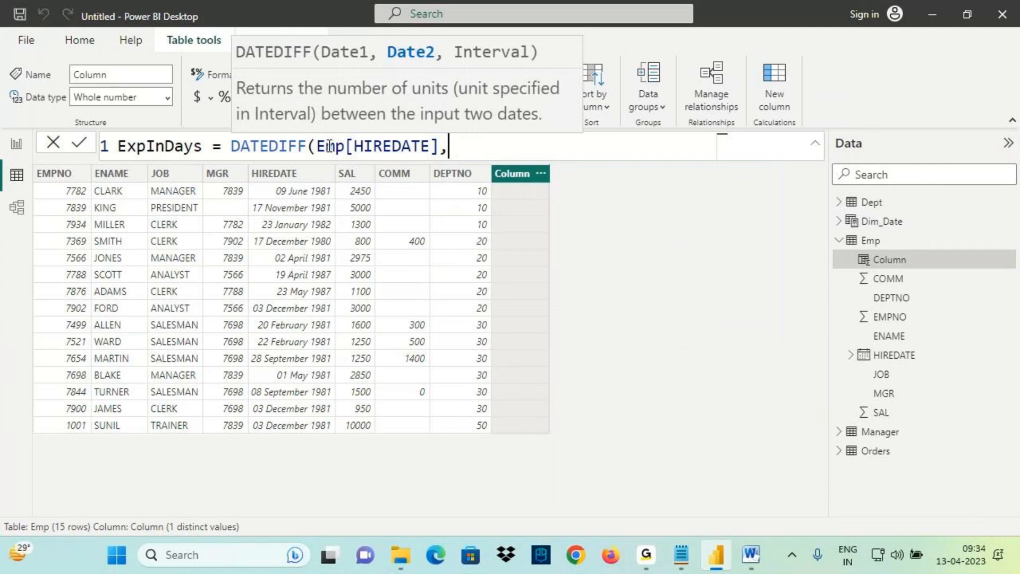
Switch to the Notepad notes and examine what the TODAY function returns
key("alt+Tab")
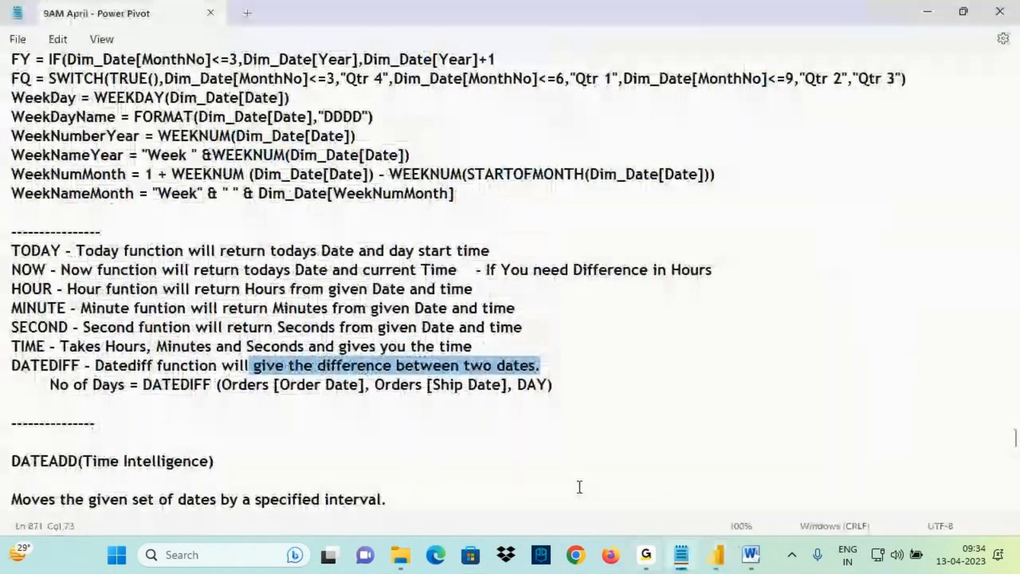
left_click(12, 251)
left_click_drag(285, 251, 489, 253)
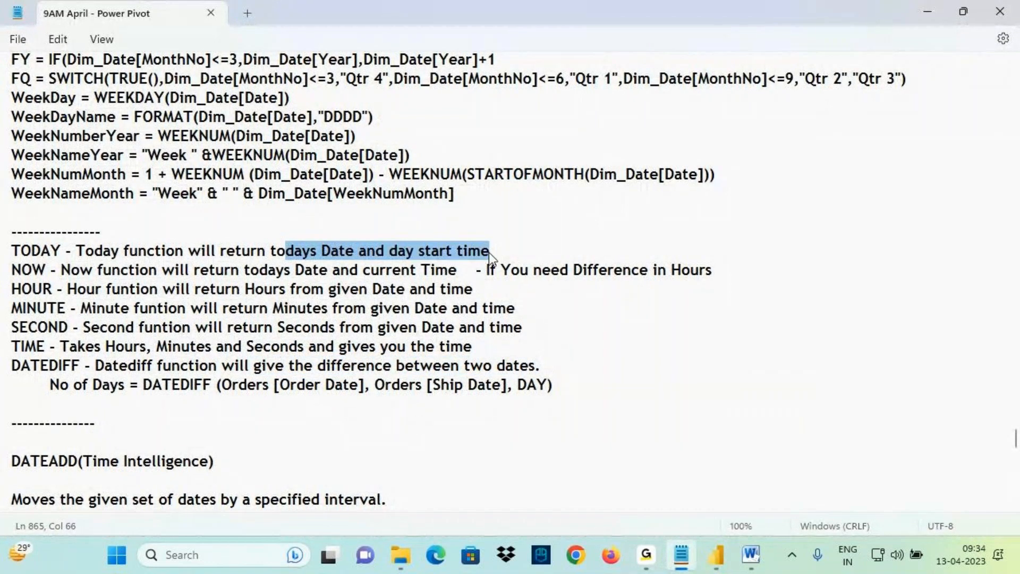
left_click(273, 252)
left_click_drag(272, 252, 354, 250)
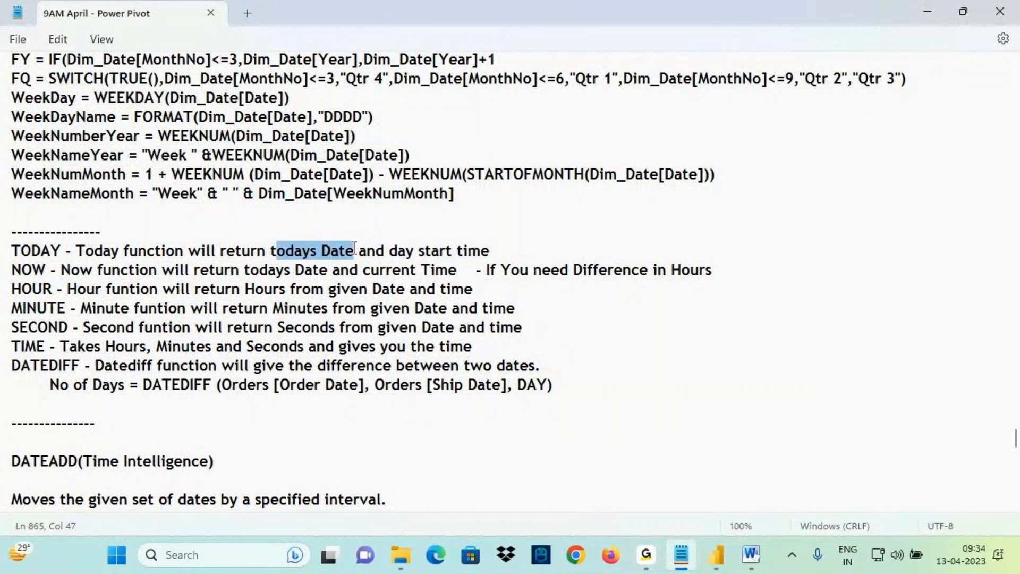
Switch back to Power BI Desktop and enter TODAY as the second date argument of DATEDIFF
key("alt+Tab")
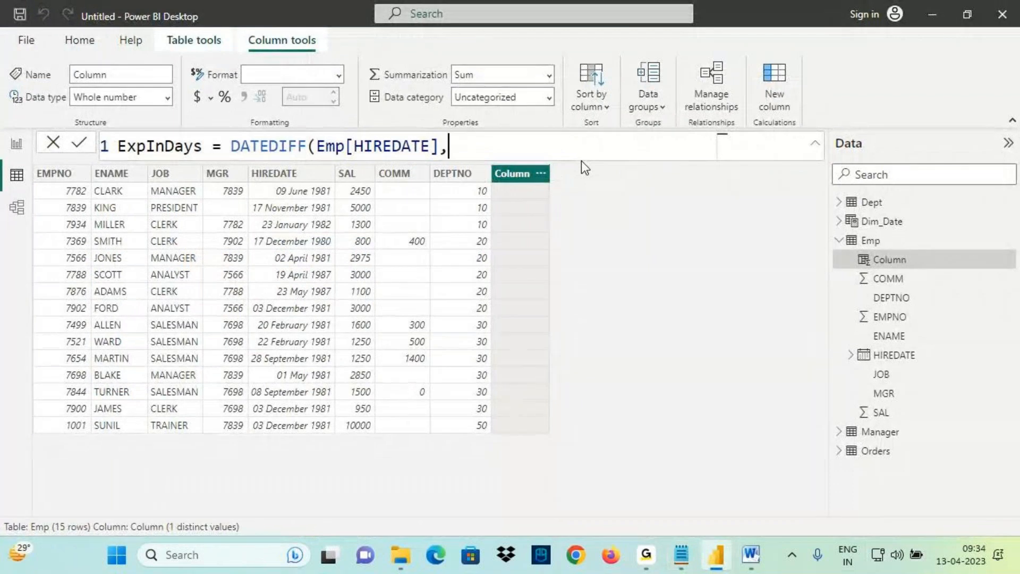
type("tod")
left_click(583, 171)
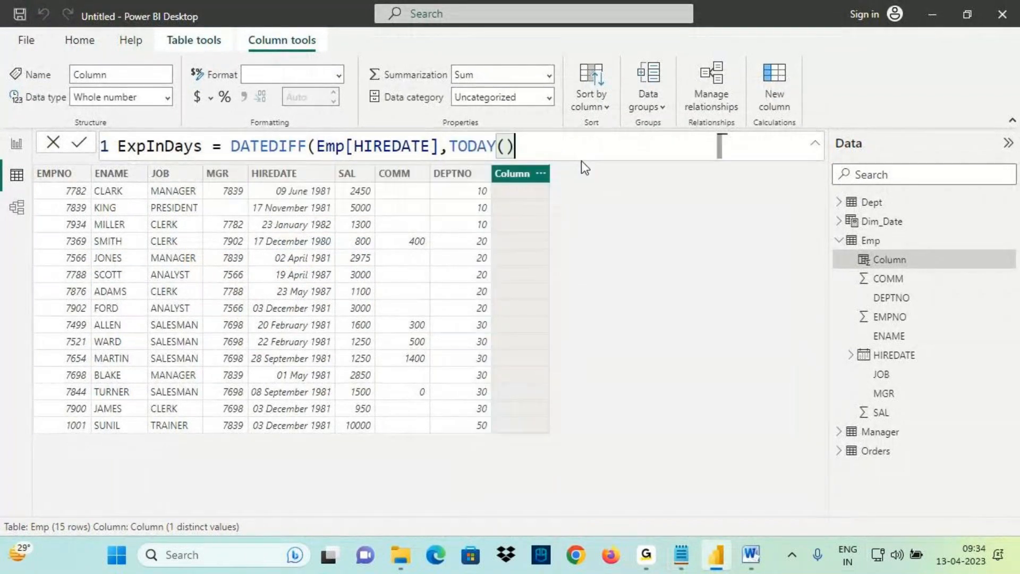
key("BackSpace")
key("ctrl+2")
left_click_drag(344, 189, 439, 186)
left_click_drag(951, 573, 1006, 567)
key("Escape")
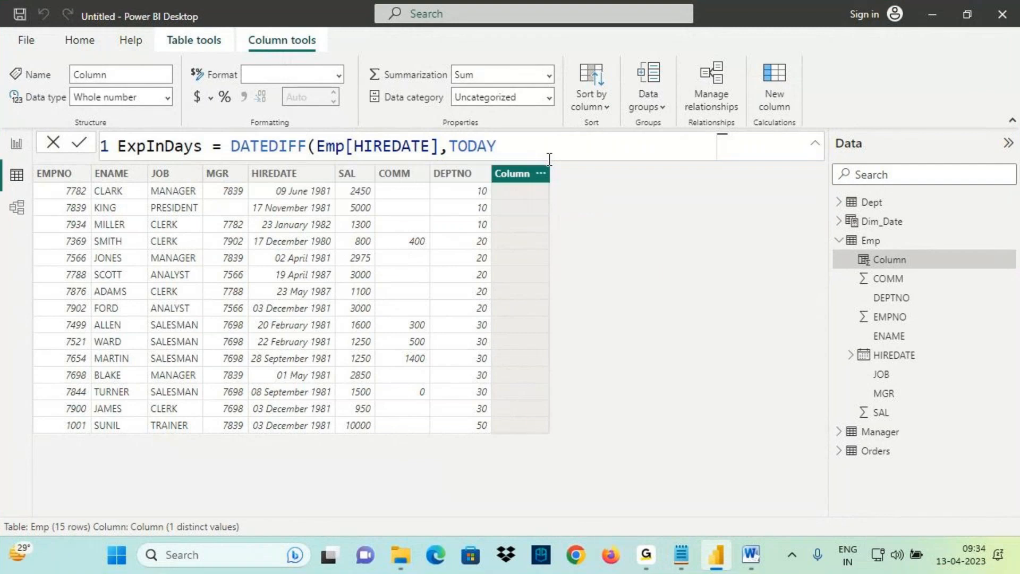
Complete the ExpInDays formula with empty parentheses after TODAY and DAY as the interval, and commit it
type("(),")
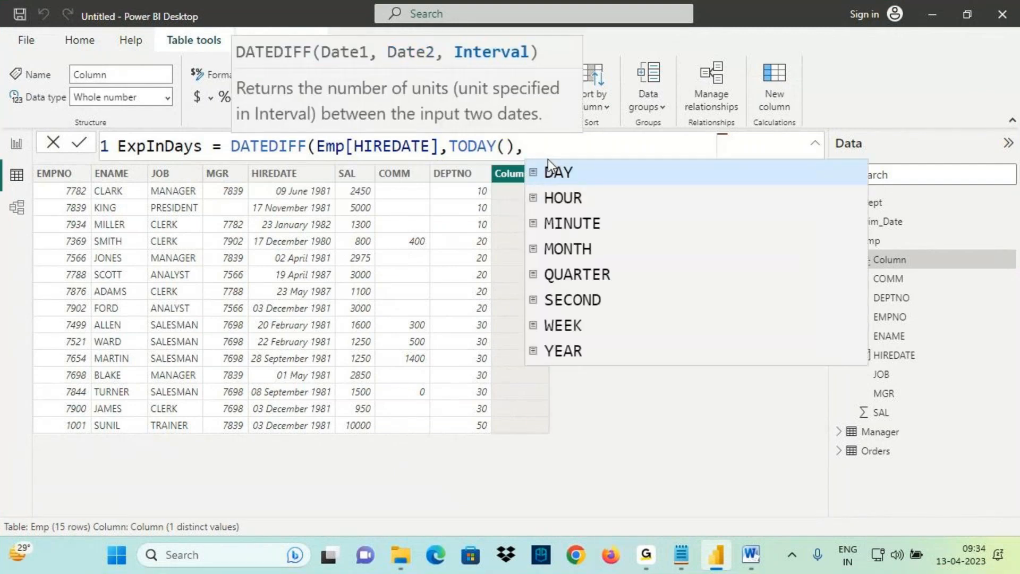
left_click(547, 160)
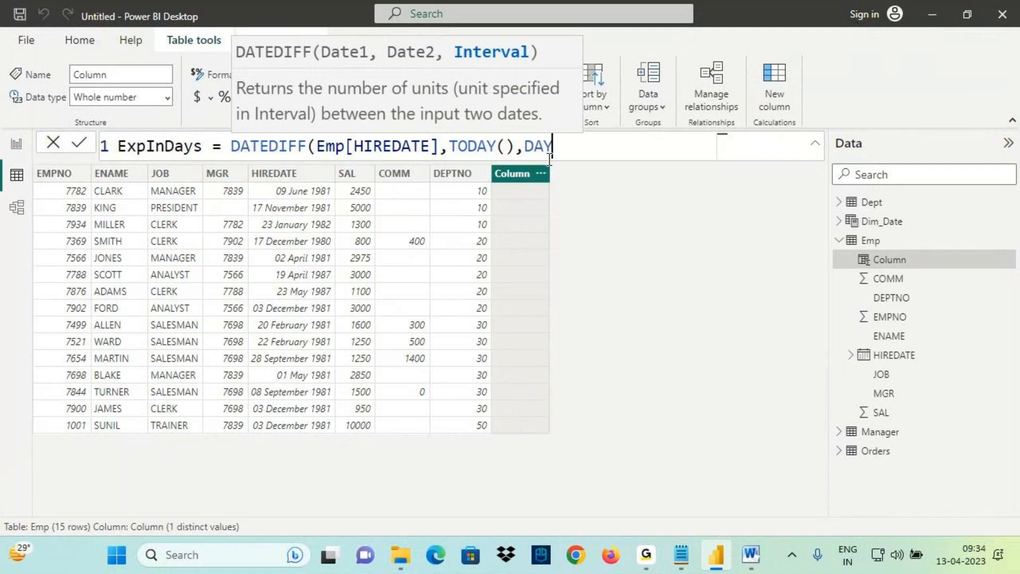
type(")")
key("Return")
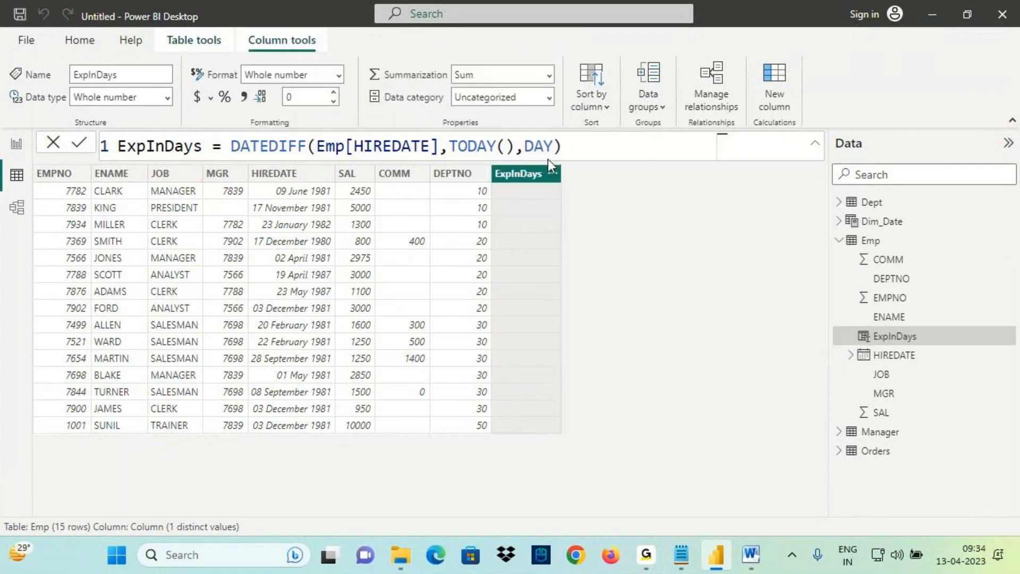
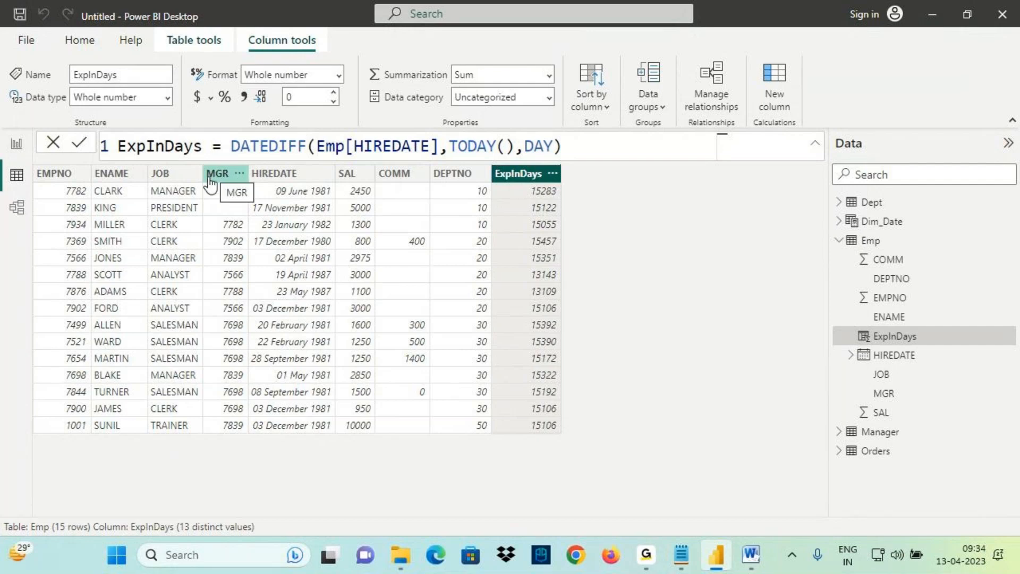
left_click(268, 146)
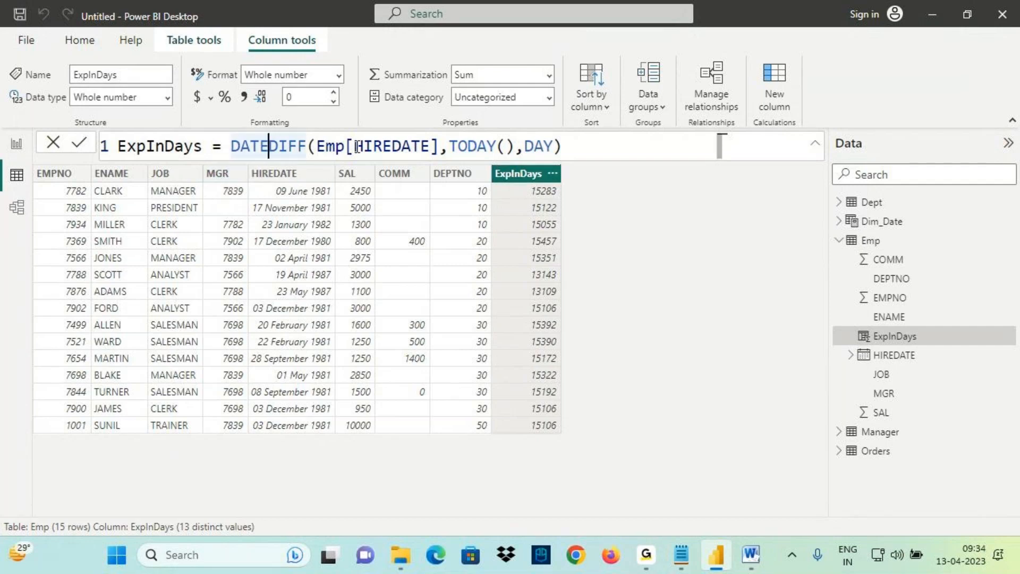
left_click(515, 196)
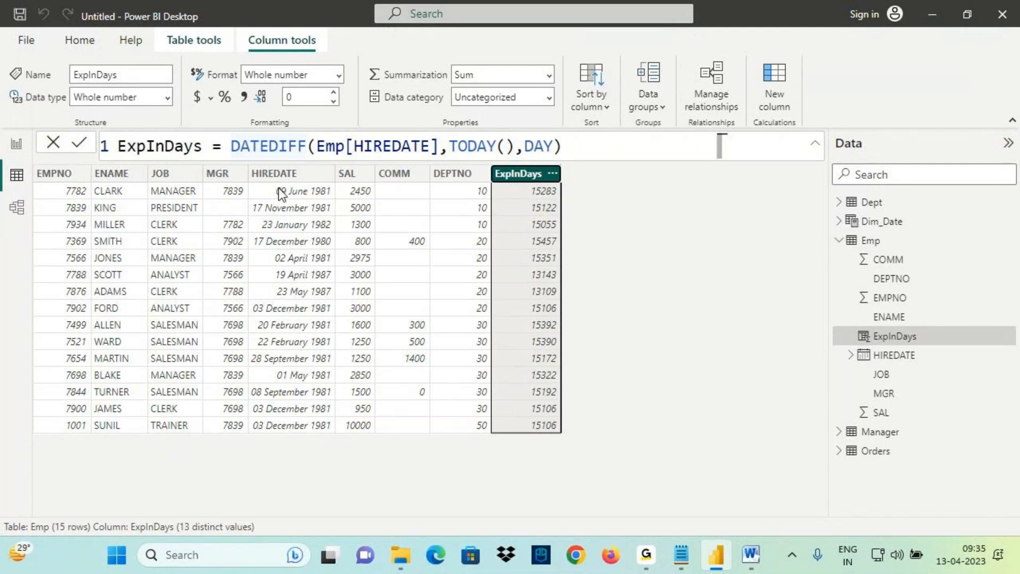
key("ctrl+2")
left_click_drag(259, 185, 295, 183)
mouse_move(269, 137)
left_mouse_down()
mouse_move(277, 167)
mouse_move(287, 155)
mouse_move(350, 169)
left_mouse_up()
mouse_move(348, 171)
left_mouse_down()
mouse_move(341, 194)
mouse_move(366, 186)
left_mouse_up()
mouse_move(369, 161)
left_mouse_down()
mouse_move(374, 186)
mouse_move(406, 176)
left_mouse_up()
left_click_drag(309, 214, 402, 196)
left_click_drag(591, 190, 684, 188)
left_click_drag(633, 168, 635, 229)
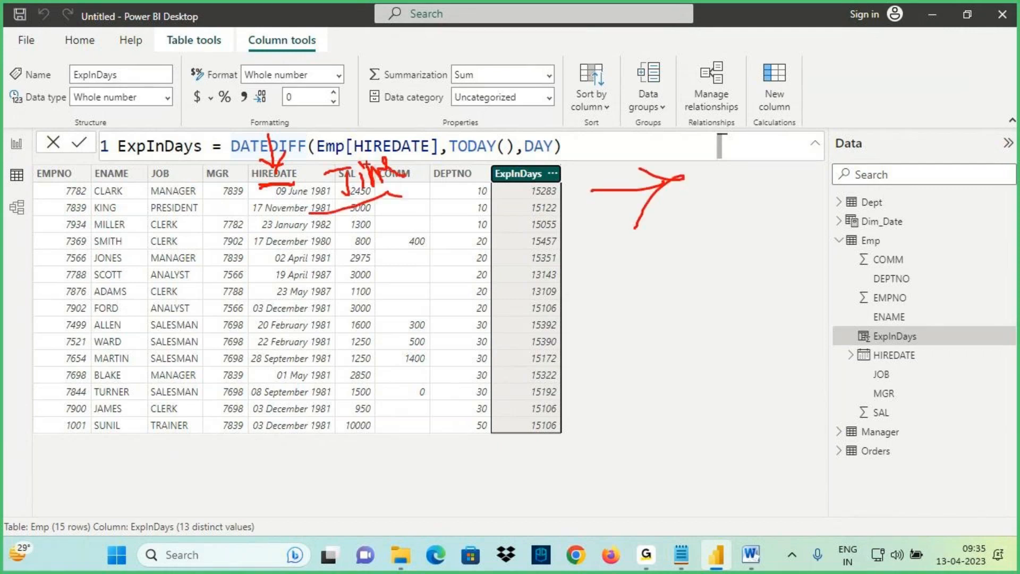
key("Escape")
Copy the DATEDIFF expression of the ExpInDays column and replace it with TODAY()
left_click(231, 149)
left_click_drag(232, 149, 569, 141)
key("ctrl+c")
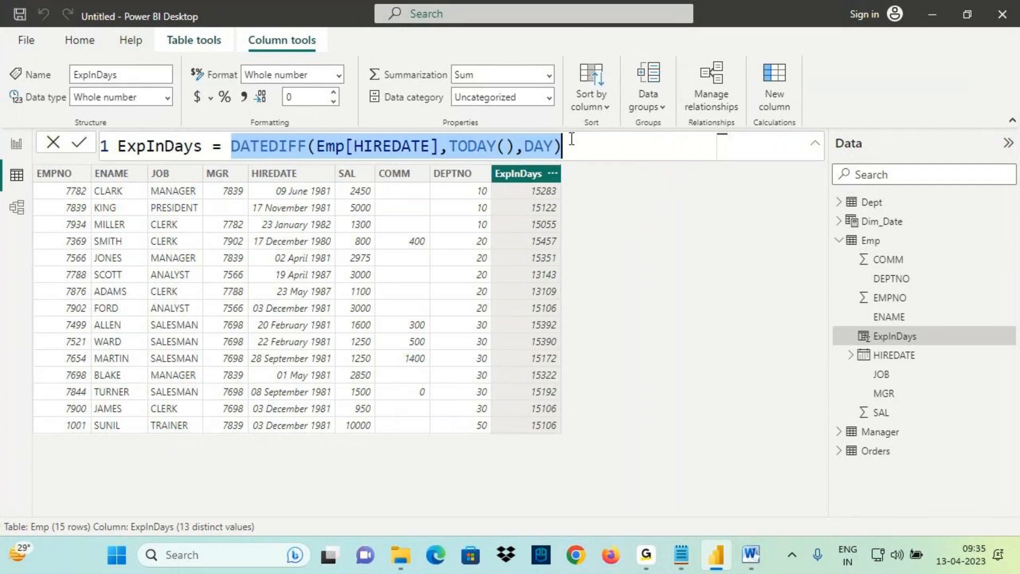
key("BackSpace")
type("tody")
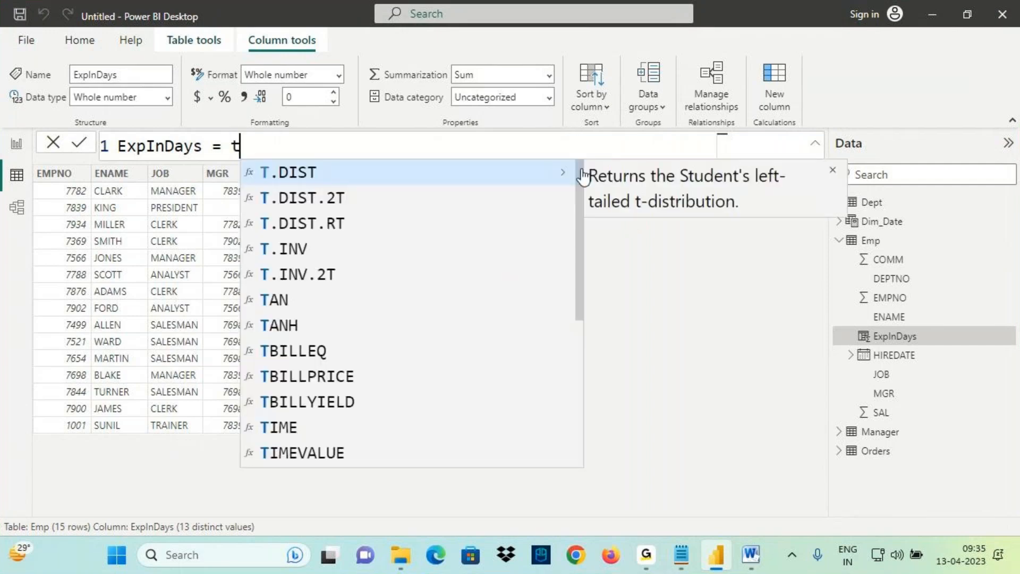
key("BackSpace")
key("BackSpace")
key("BackSpace")
key("BackSpace")
key("BackSpace")
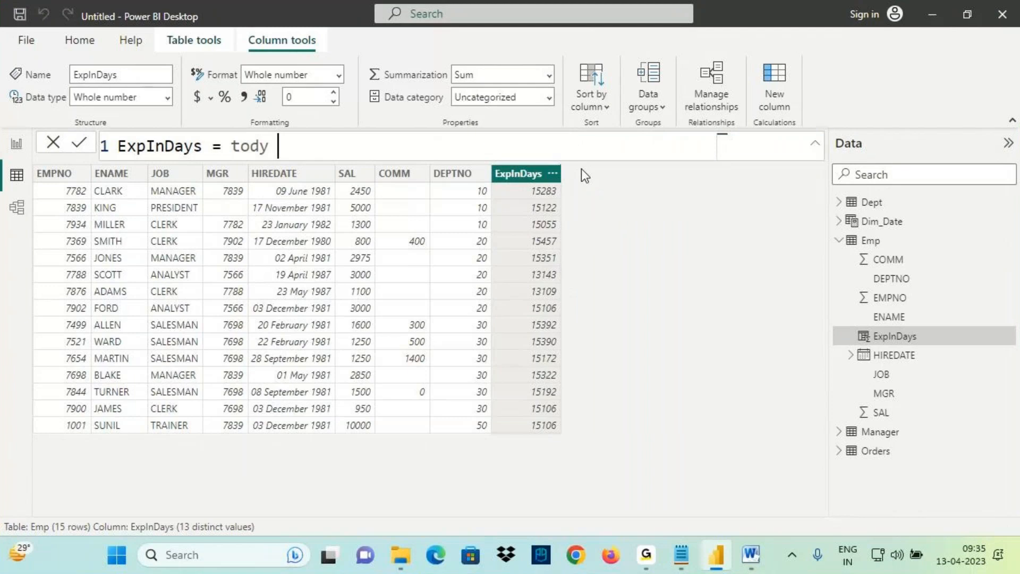
type("AY()")
key("Return")
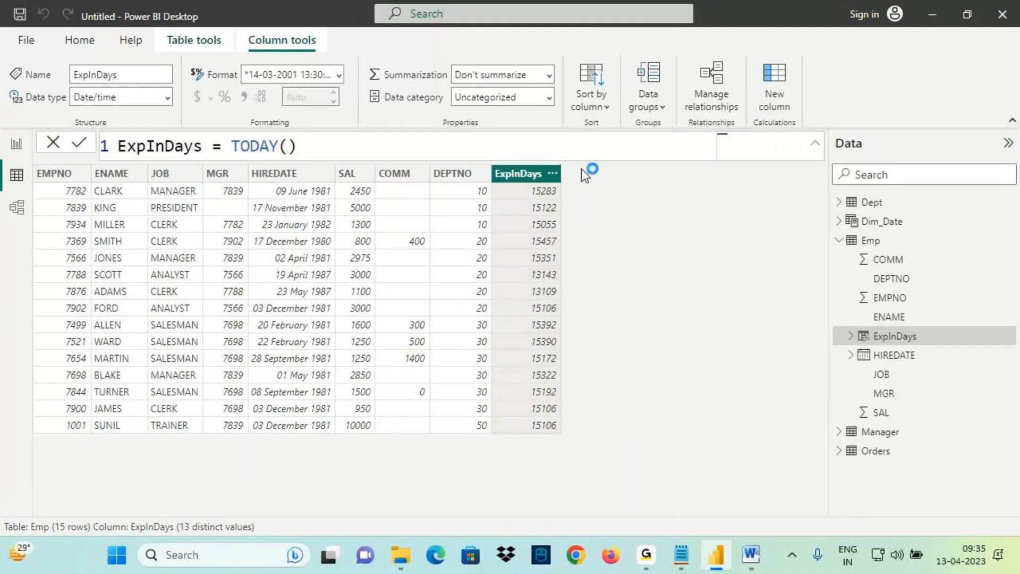
left_click_drag(493, 201, 536, 197)
left_click_drag(936, 571, 972, 568)
left_click_drag(546, 200, 593, 196)
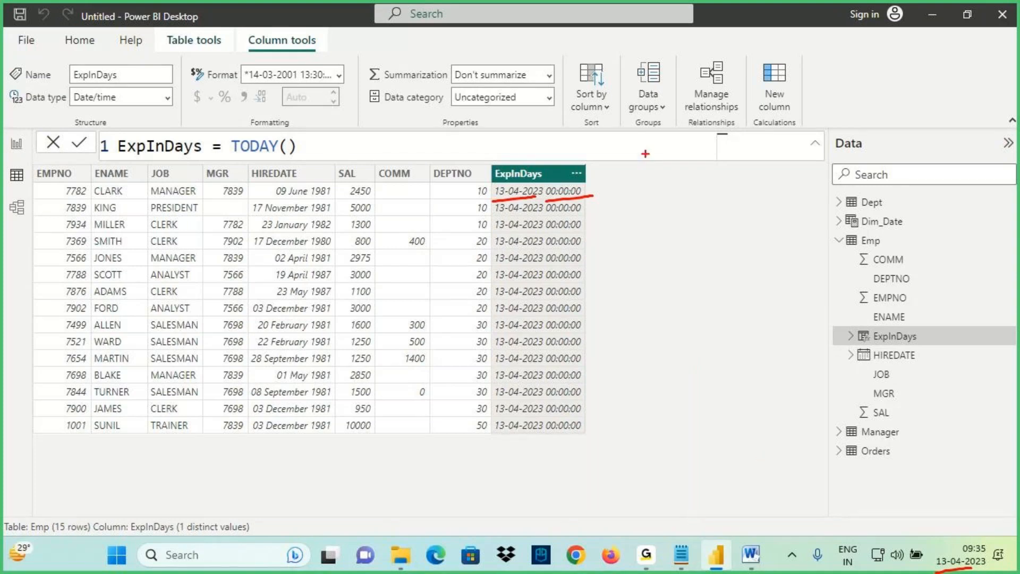
left_click_drag(542, 204, 594, 196)
left_click_drag(560, 145, 560, 191)
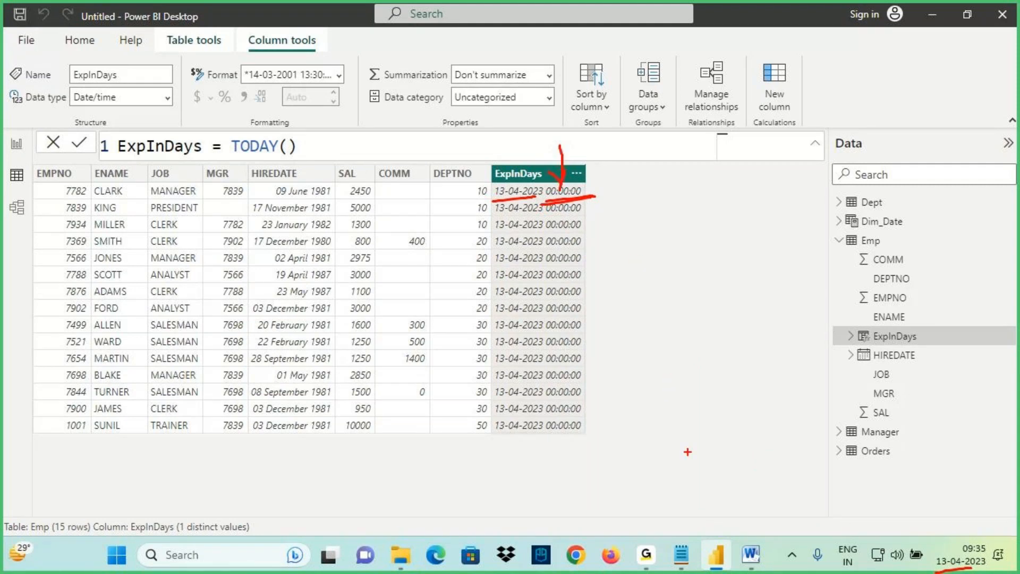
mouse_move(963, 548)
left_mouse_down()
mouse_move(995, 554)
mouse_move(962, 543)
left_mouse_up()
mouse_move(966, 508)
left_mouse_down()
mouse_move(966, 542)
mouse_move(1007, 552)
mouse_move(979, 544)
left_mouse_up()
left_click_drag(236, 156, 295, 167)
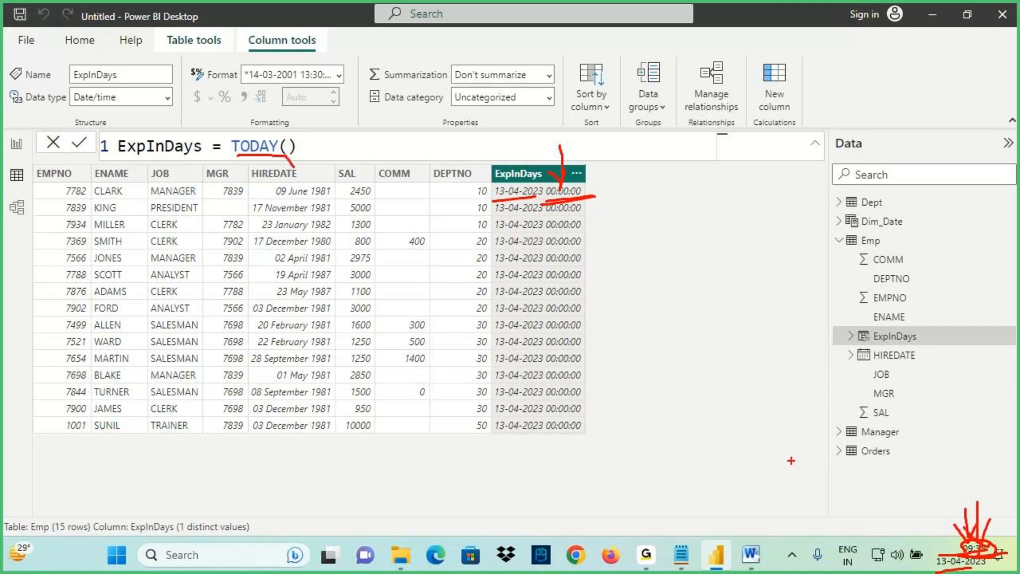
left_click_drag(972, 489, 972, 538)
left_click_drag(952, 517, 974, 538)
key("Escape")
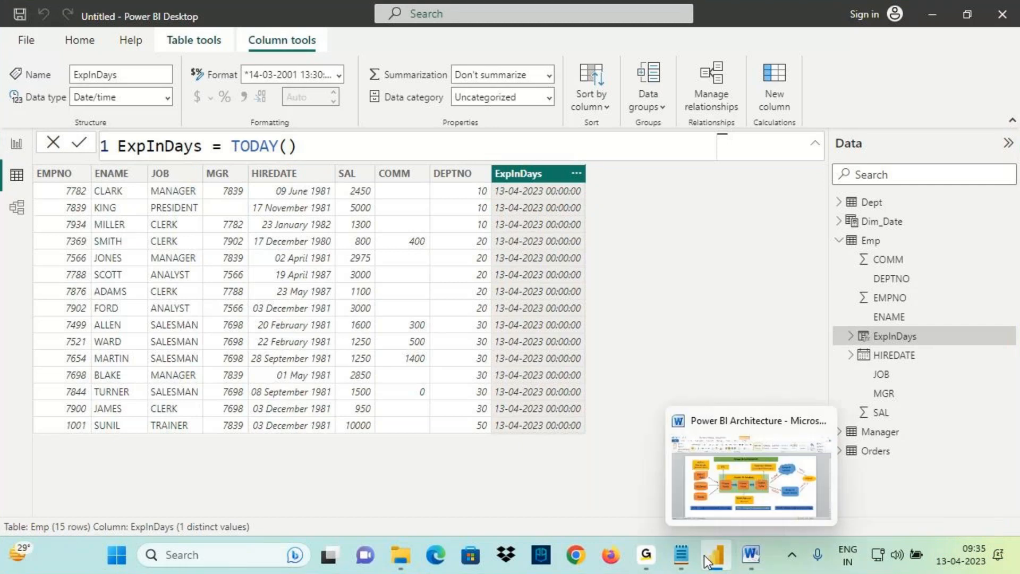
Switch to the Notepad notes and compare the descriptions of the TODAY and NOW functions
left_click(760, 564)
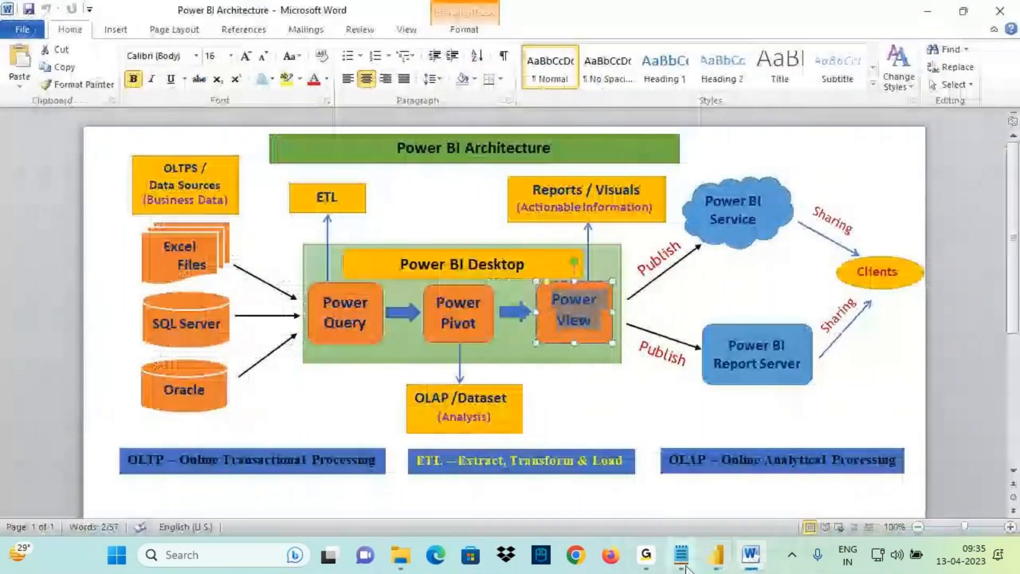
left_click(681, 555)
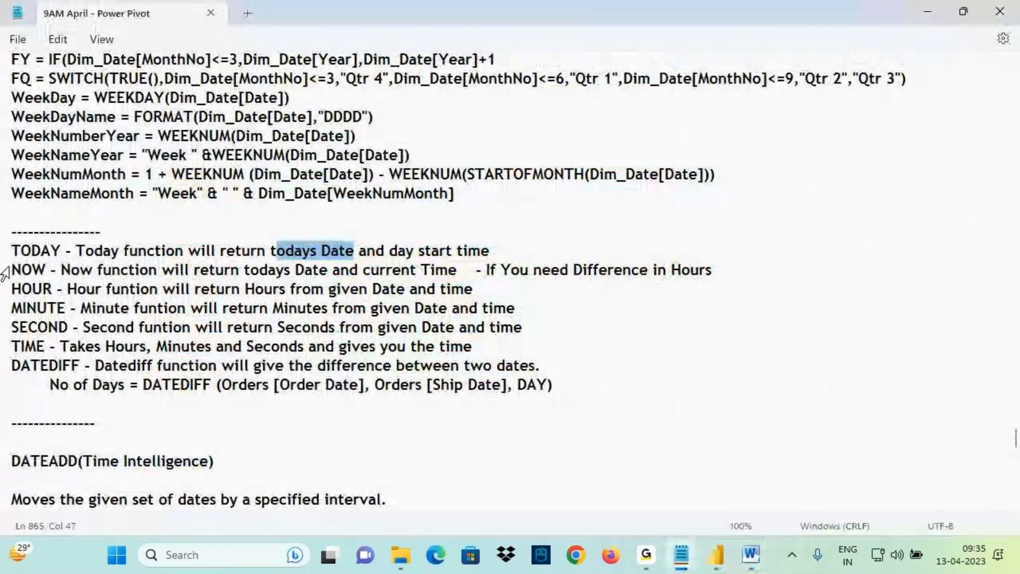
left_click_drag(11, 271, 58, 259)
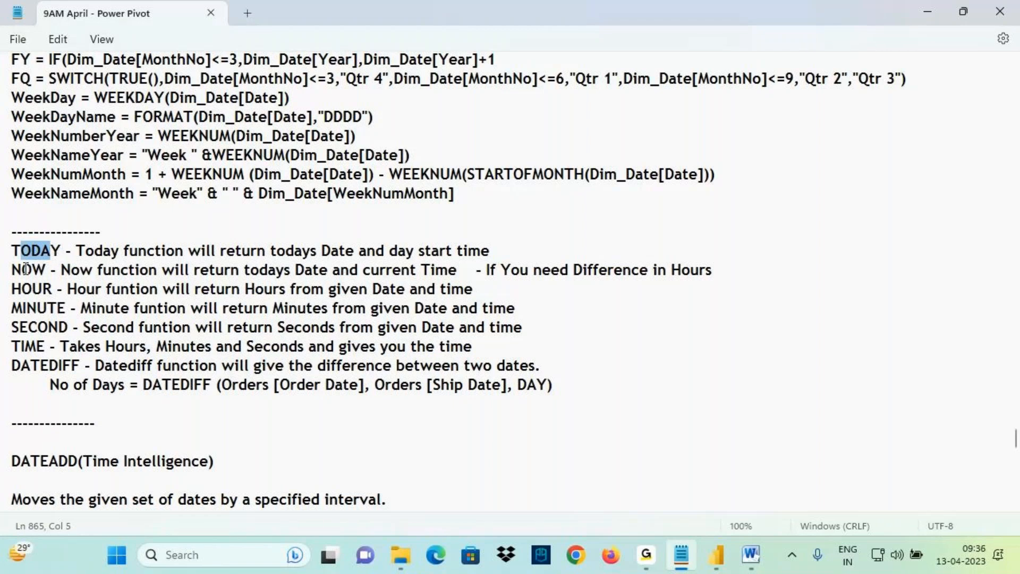
left_click_drag(25, 269, 47, 271)
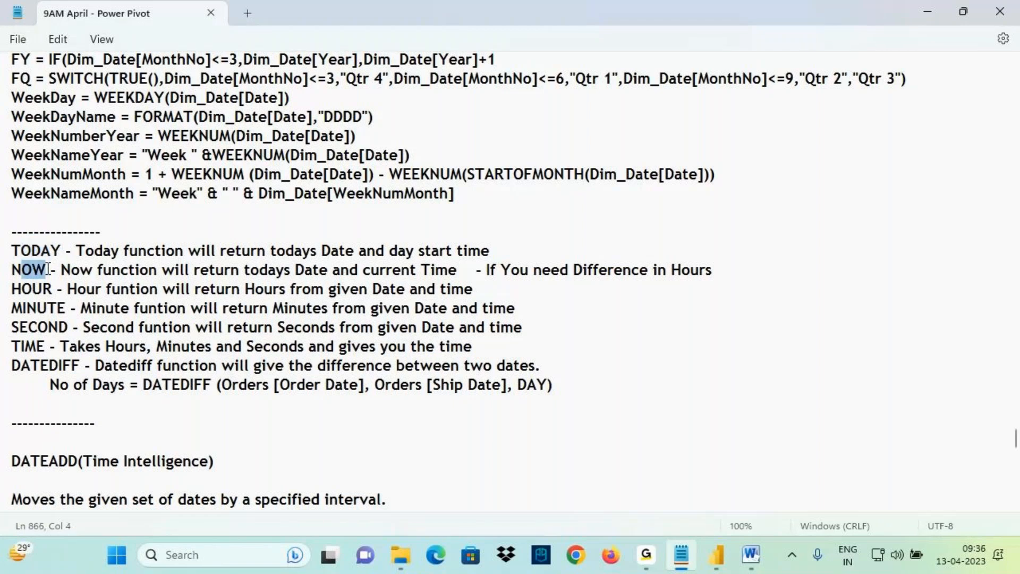
Switch to Power BI Desktop, replace the ExpInDays expression with NOW(), and examine the date and time values
left_click(723, 563)
left_click_drag(234, 146, 298, 148)
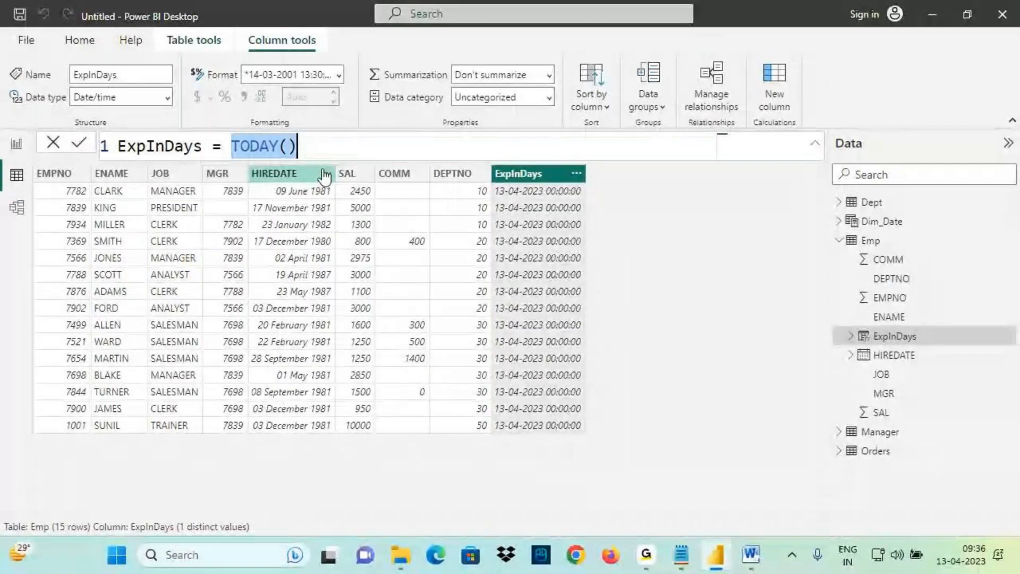
type("Now()")
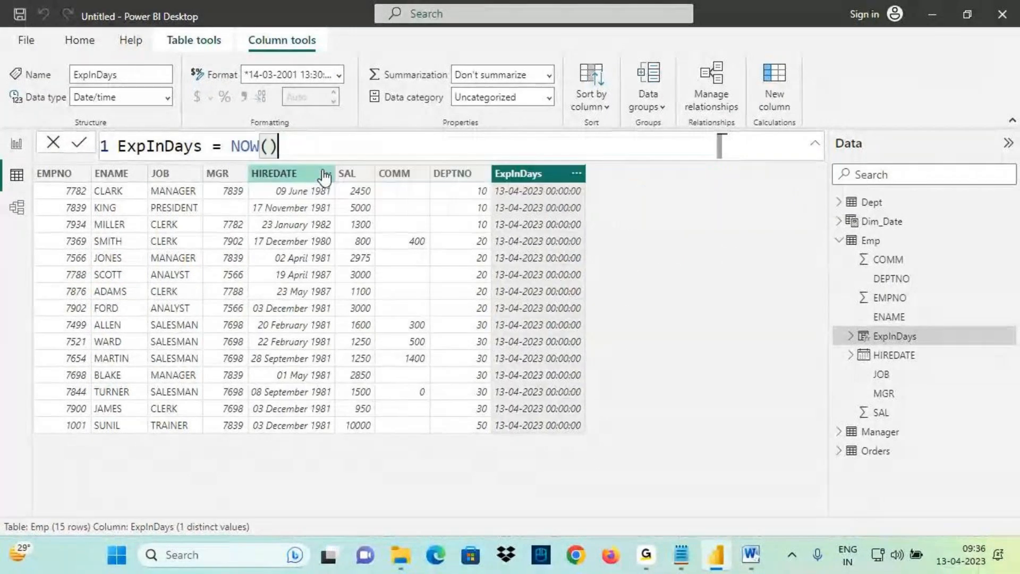
key("Return")
mouse_move(546, 197)
left_mouse_down()
mouse_move(585, 196)
mouse_move(571, 186)
left_mouse_up()
left_click_drag(554, 198, 596, 197)
left_click_drag(499, 197, 520, 195)
key("Escape")
Restore the copied DATEDIFF(Emp[HIREDATE],TODAY(),DAY) expression in the ExpInDays column and commit it
left_click_drag(222, 146, 337, 141)
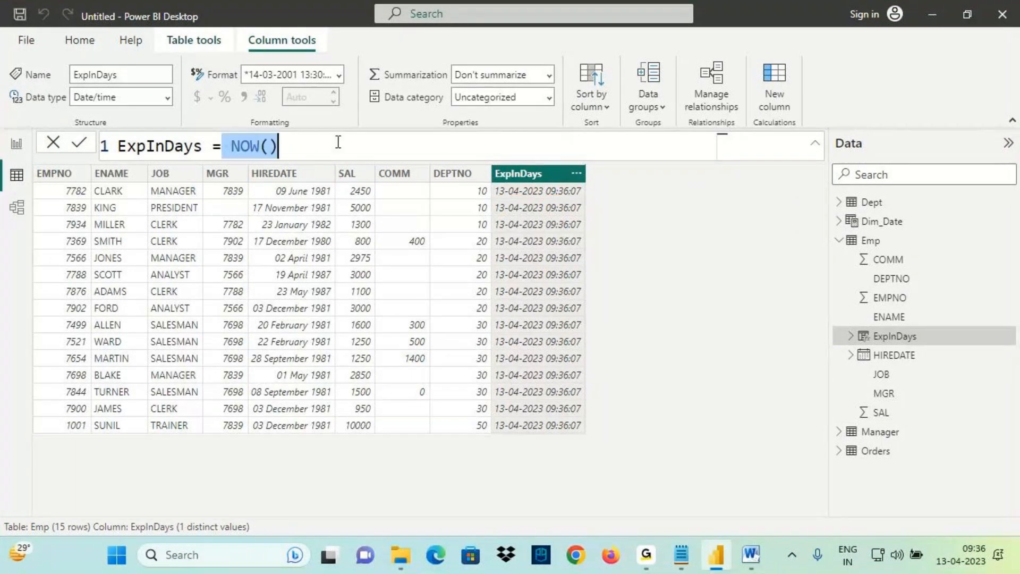
key("ctrl+v")
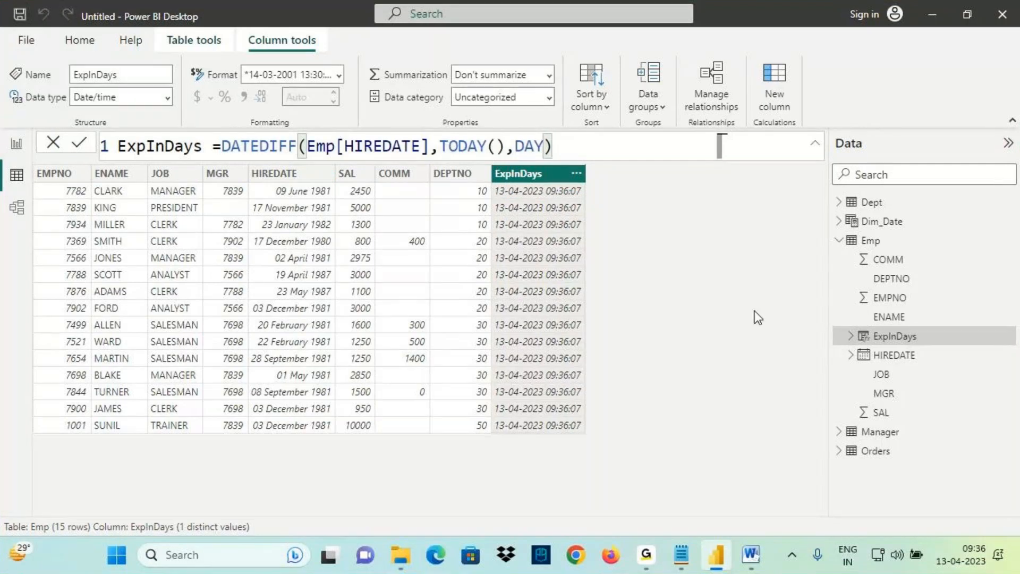
key("Return")
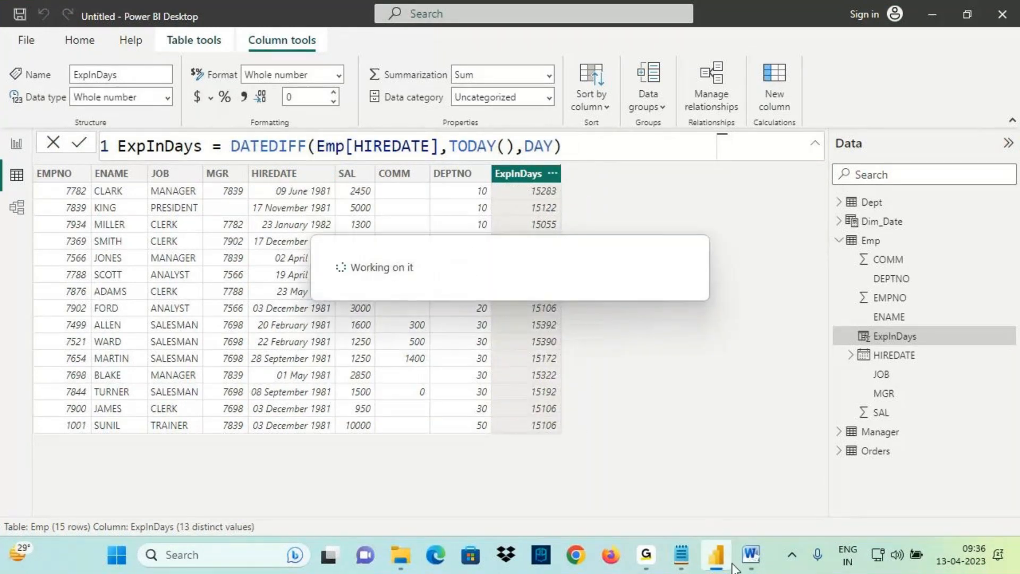
Switch to the Notepad notes and review the TODAY, NOW and HOUR function entries
left_click(681, 554)
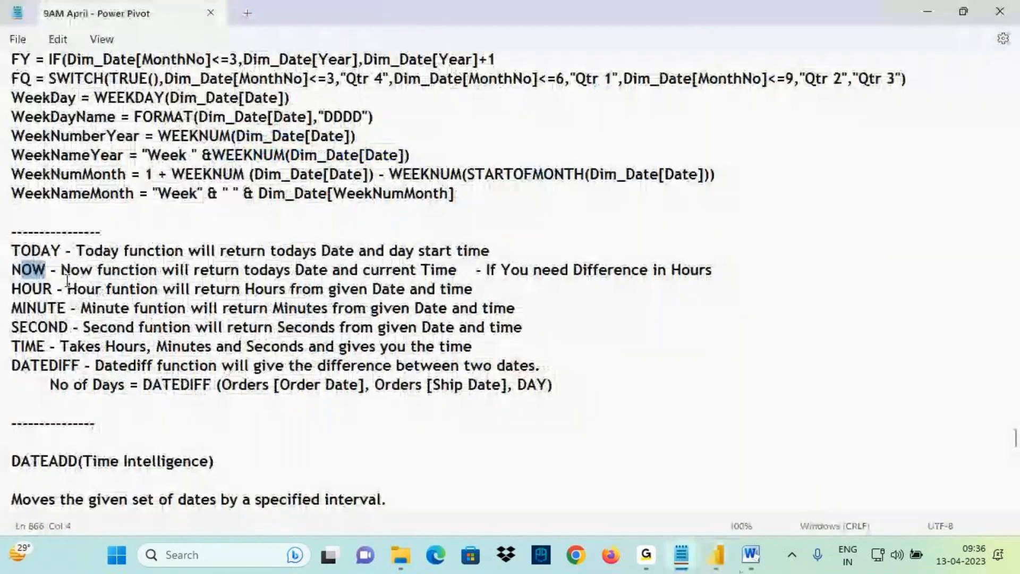
left_click_drag(21, 250, 51, 250)
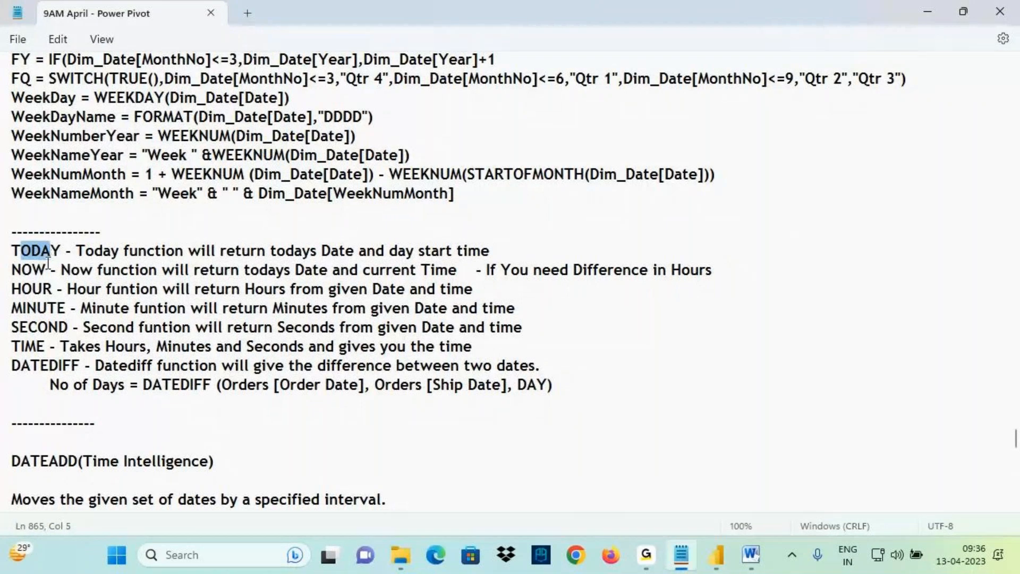
left_click(36, 293)
Switch back to Power BI Desktop and add a calculated column to the Emp table with the formula DateTime = NOW()
key("alt+Tab")
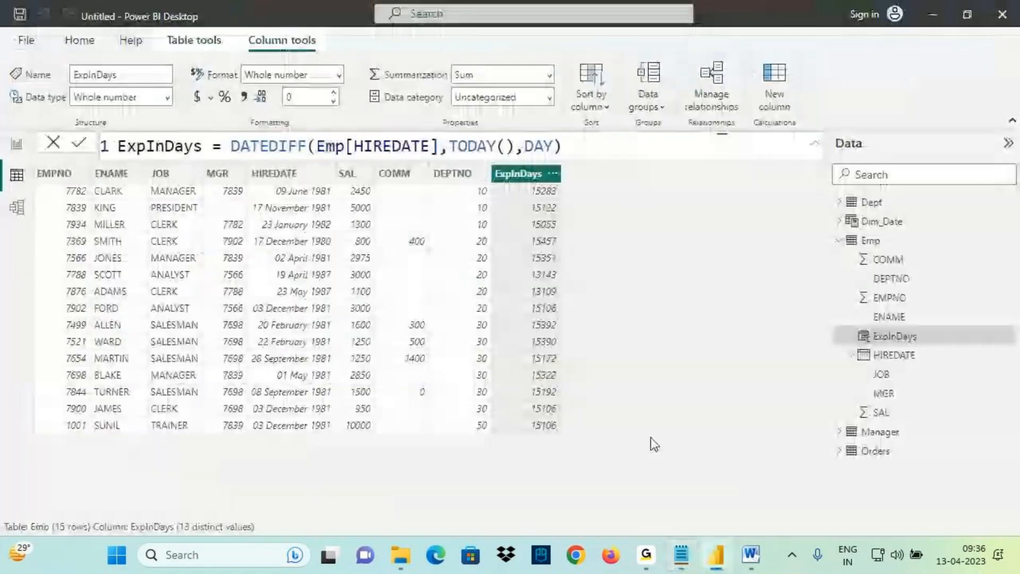
left_click(871, 241)
left_click(415, 88)
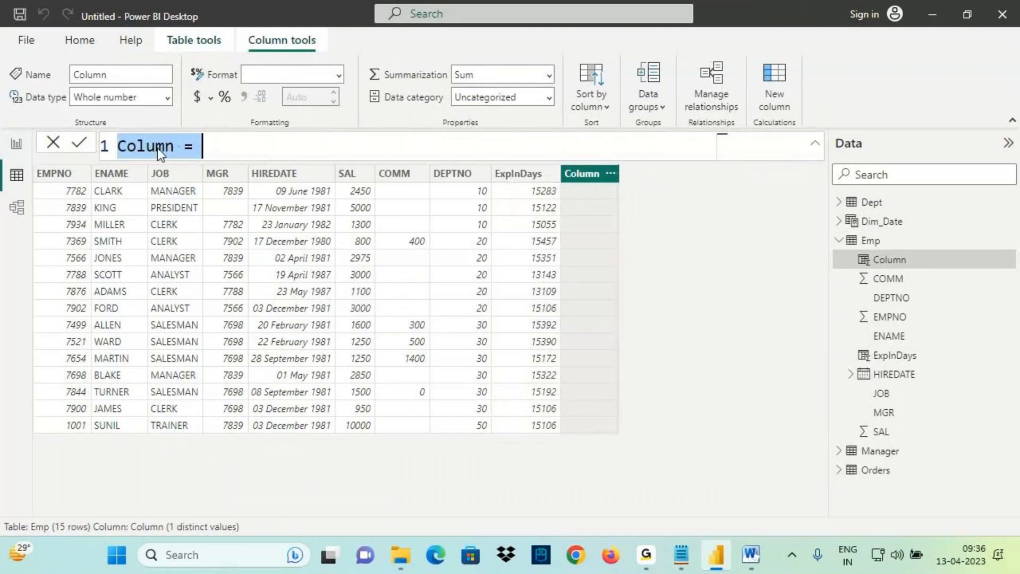
double_click(157, 147)
type("Dat")
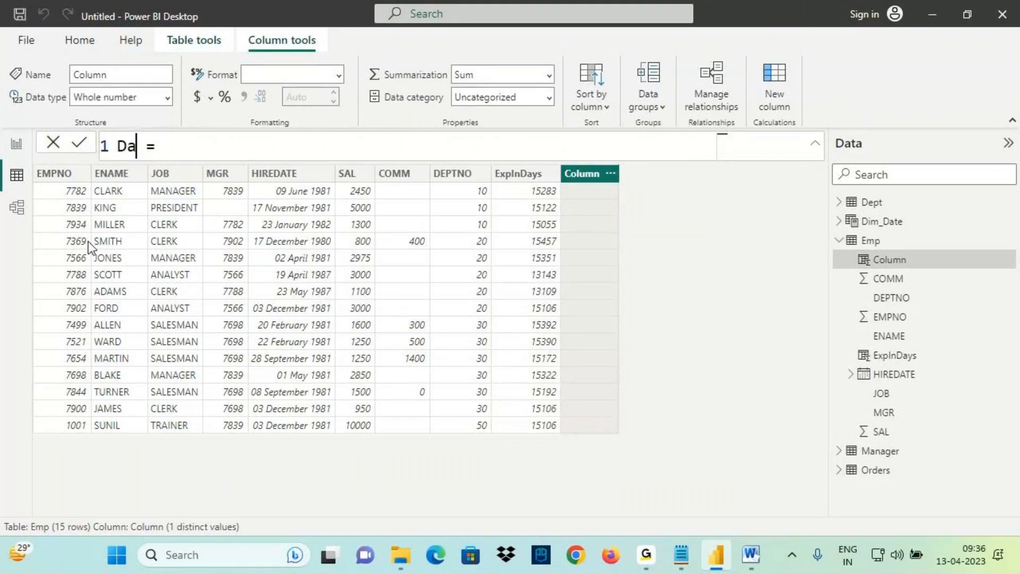
type("eTime")
left_click(221, 148)
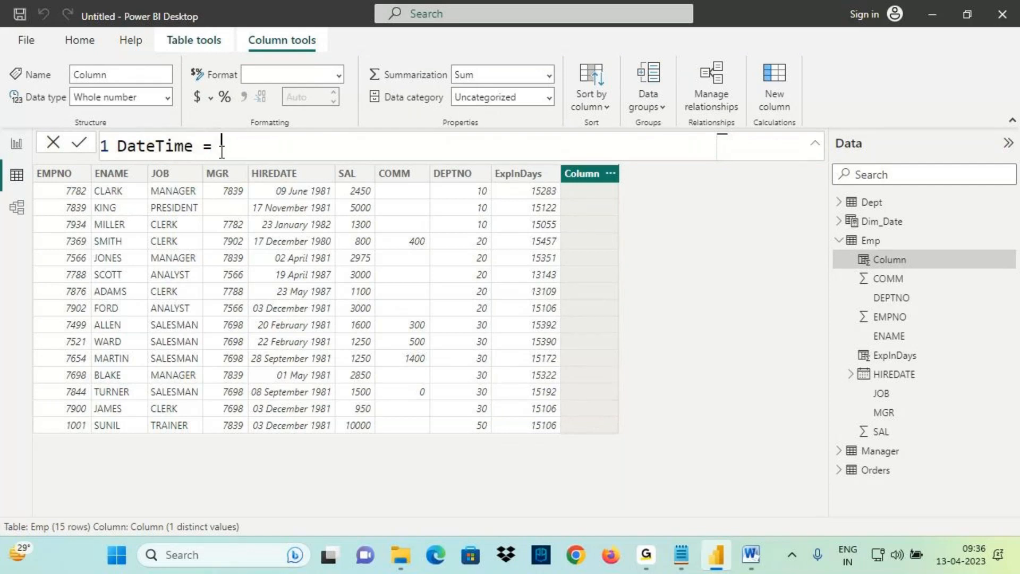
type("now")
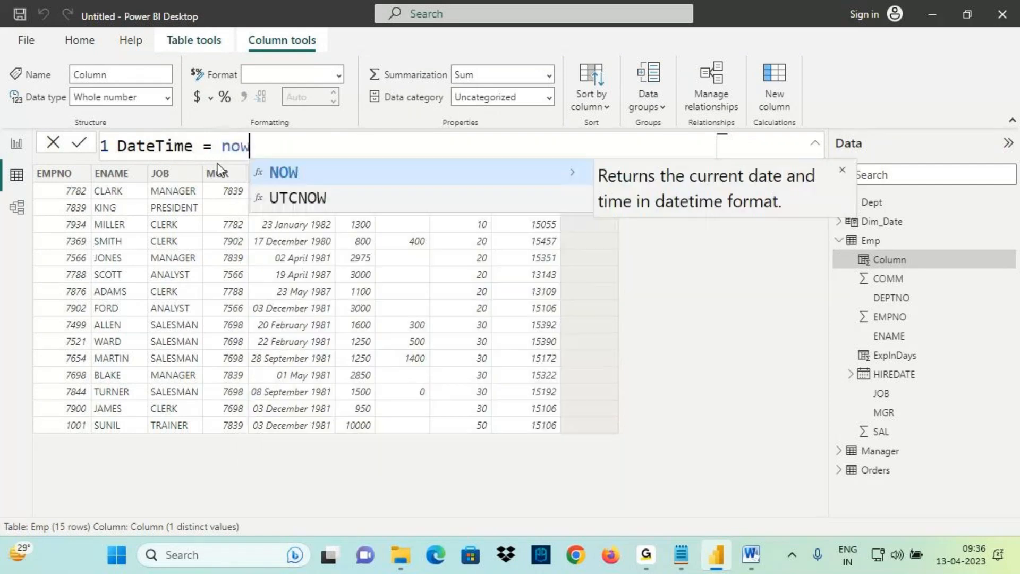
key("Tab")
key("Return")
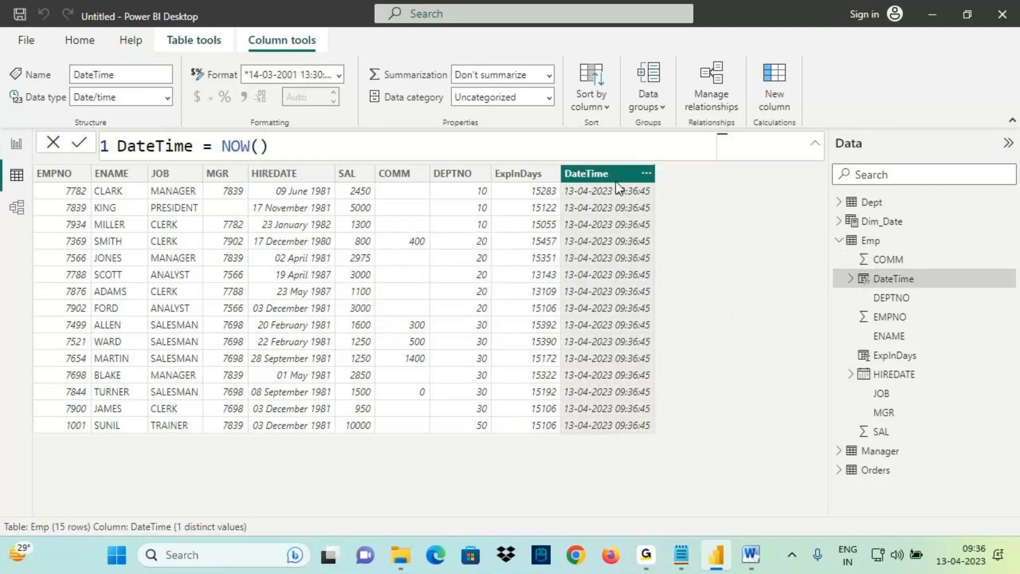
Examine the hour, minute and second parts of the DateTime values, marking them with temporary screen annotations
left_click_drag(621, 177, 720, 192)
left_click_drag(737, 167, 706, 211)
mouse_move(634, 189)
left_mouse_down()
mouse_move(674, 139)
mouse_move(777, 169)
mouse_move(770, 186)
mouse_move(787, 198)
left_mouse_up()
mouse_move(603, 200)
left_mouse_down()
mouse_move(672, 195)
mouse_move(553, 183)
left_mouse_up()
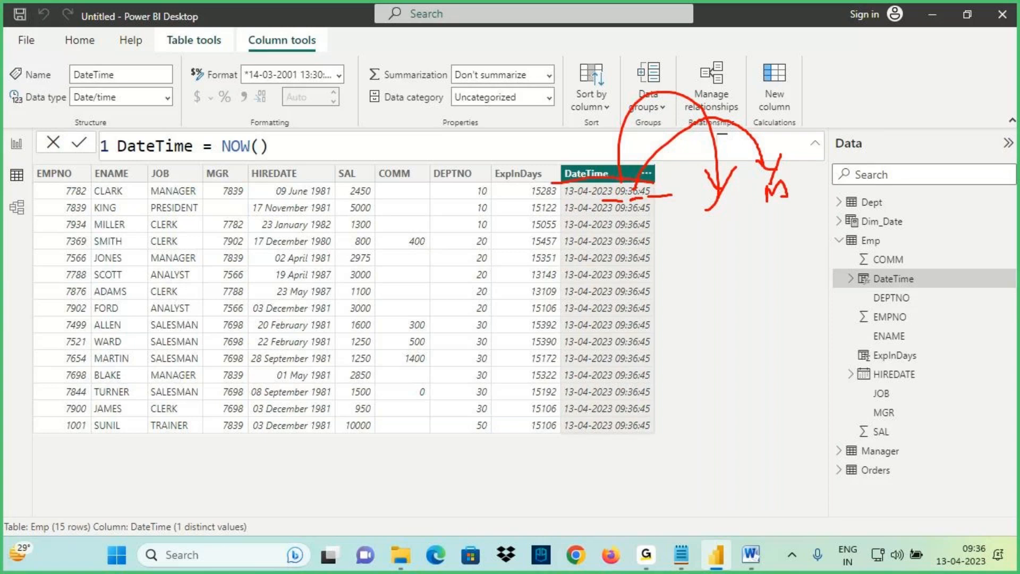
mouse_move(652, 181)
left_mouse_down()
mouse_move(671, 194)
mouse_move(618, 175)
mouse_move(657, 65)
mouse_move(717, 191)
left_mouse_up()
mouse_move(634, 192)
left_mouse_down()
mouse_move(780, 164)
mouse_move(780, 182)
left_mouse_up()
mouse_move(757, 149)
left_mouse_down()
mouse_move(760, 167)
mouse_move(778, 133)
left_mouse_up()
mouse_move(645, 192)
left_mouse_down()
mouse_move(682, 98)
mouse_move(819, 168)
left_mouse_up()
key("Escape")
Switch to the Notepad notes and read the description of the HOUR function
left_click(683, 556)
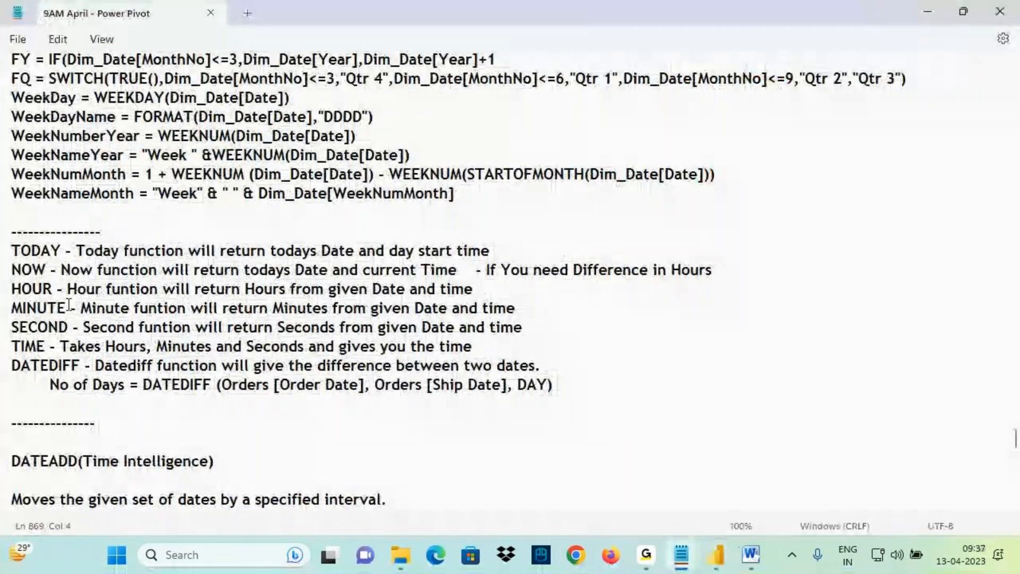
left_click(30, 289)
left_click_drag(30, 289, 450, 290)
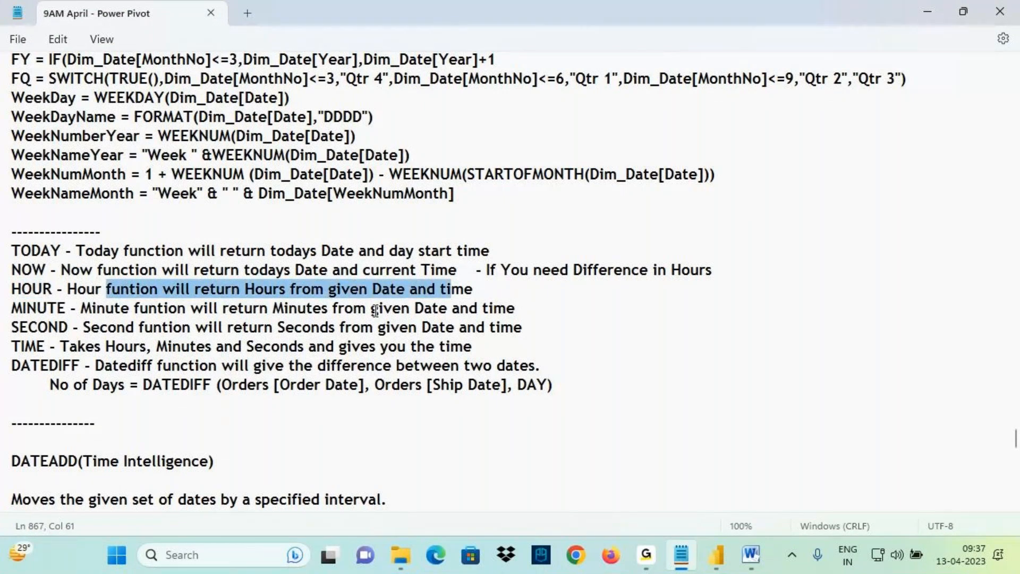
Switch back to Power BI Desktop and add a calculated column to Emp with the formula Hour = HOUR(Emp[DateTime])
key("alt+Tab")
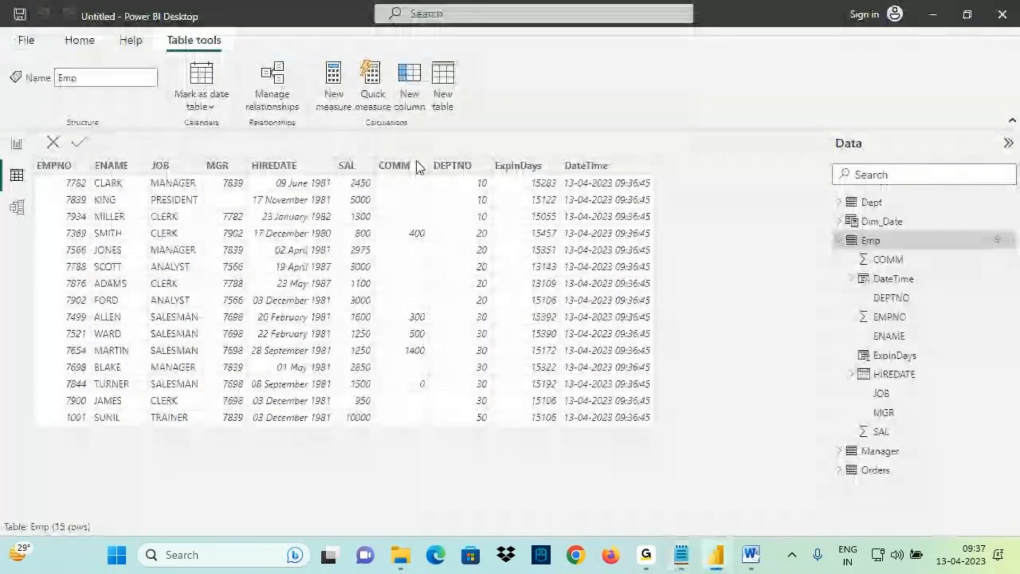
left_click(409, 80)
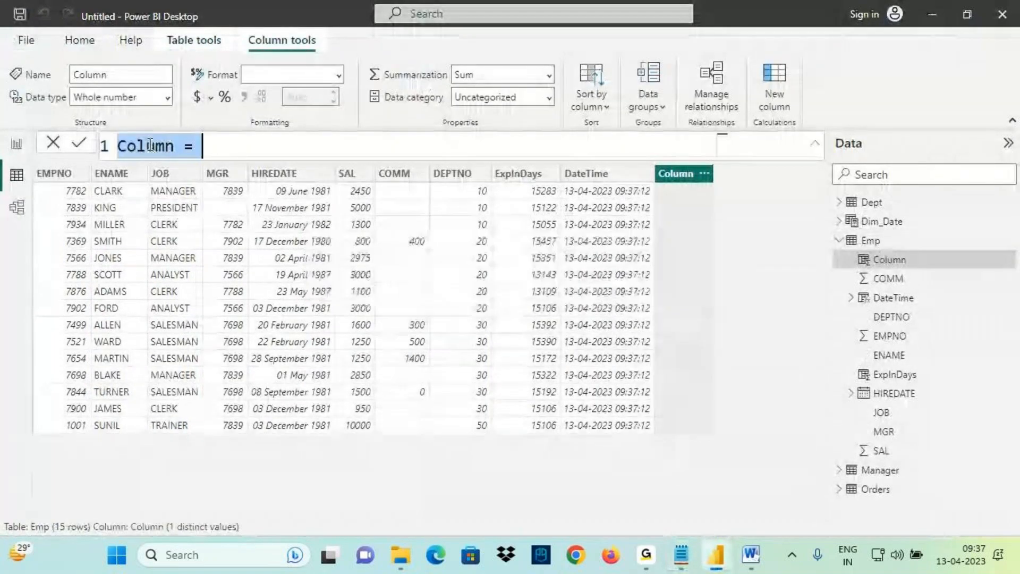
type("Hour = ")
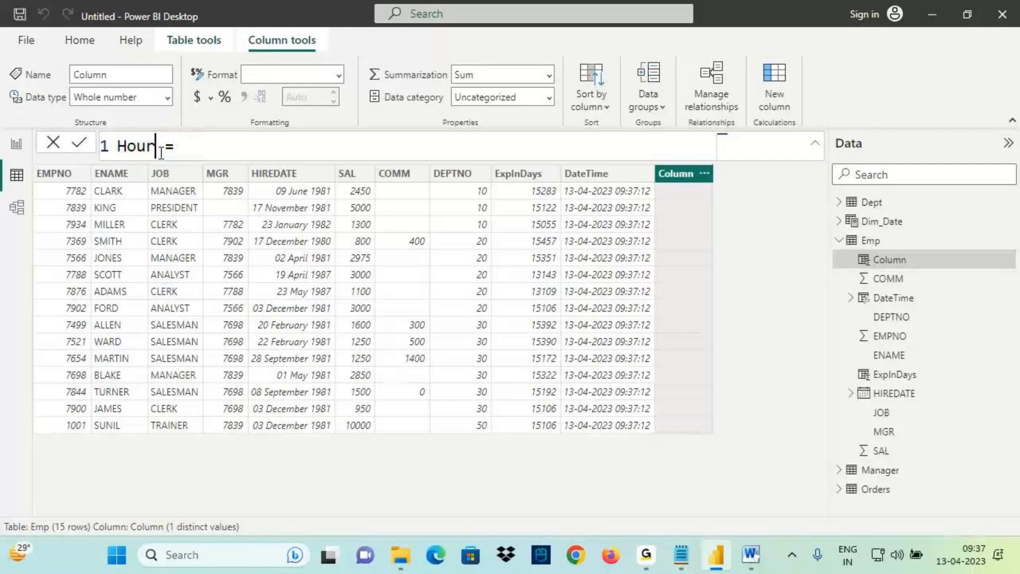
type("HOUR(")
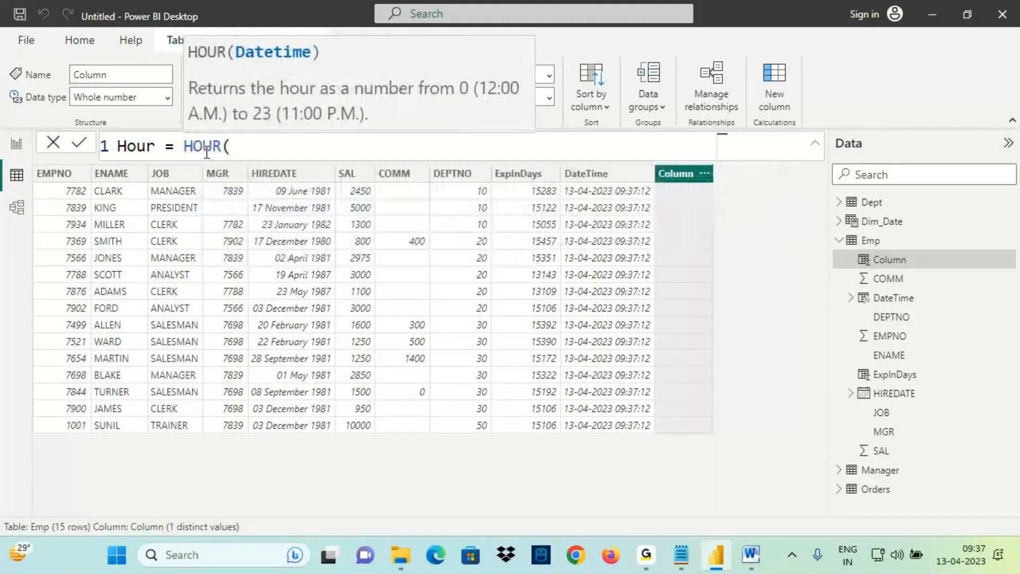
type("date")
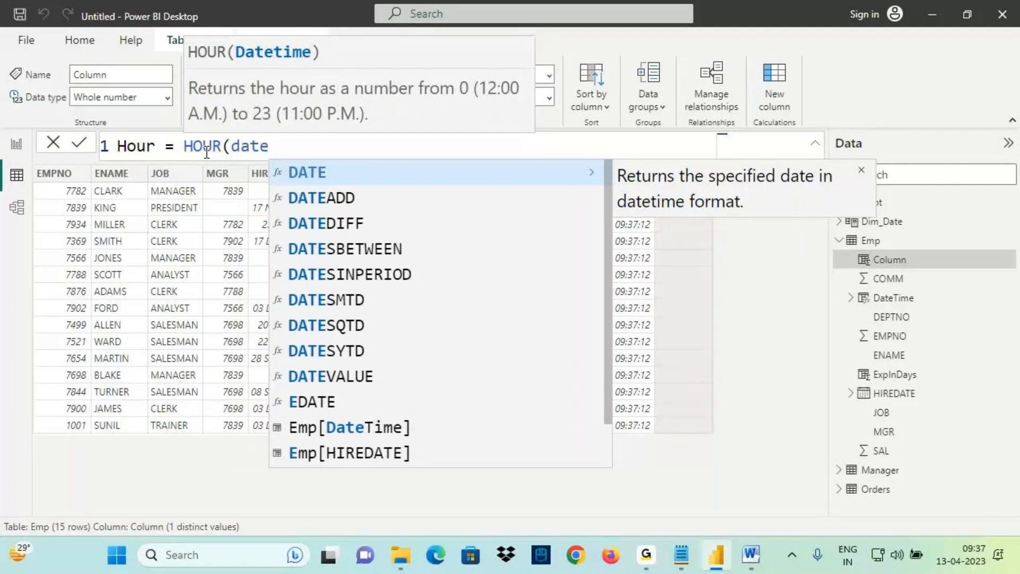
left_click(347, 427)
type(")")
key("Return")
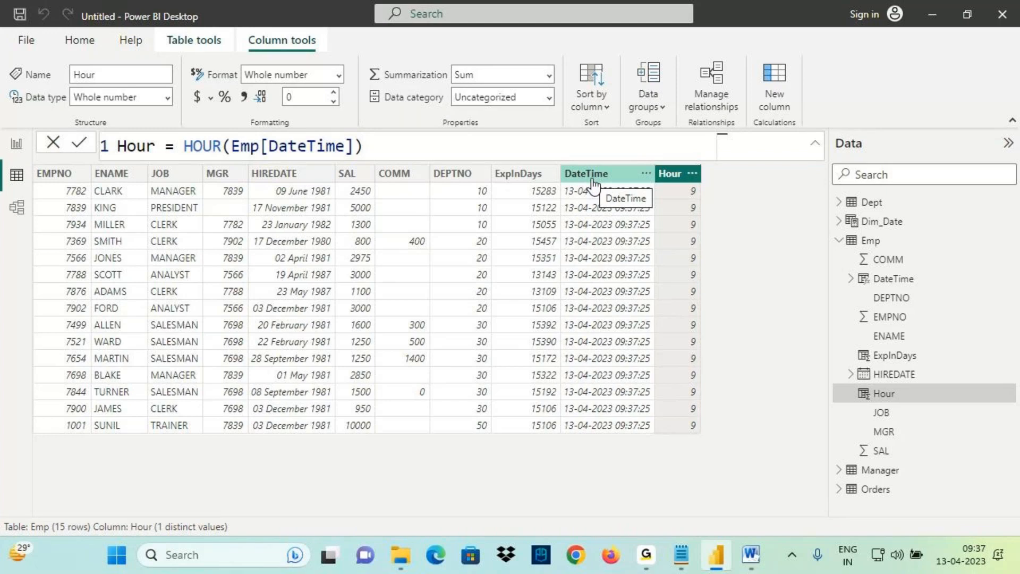
Switch to the Notepad notes and review the MINUTE and SECOND function entries
left_click(682, 555)
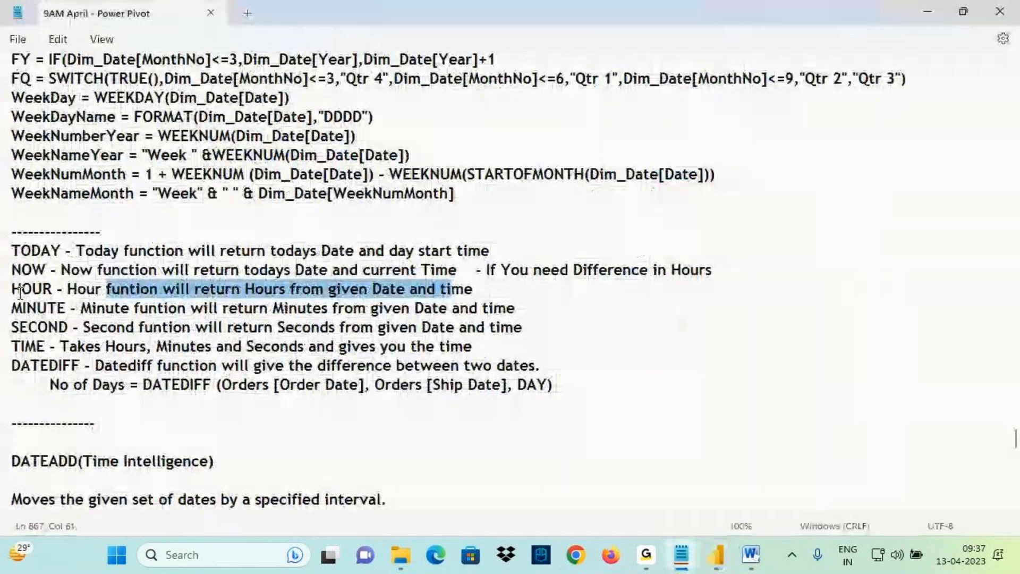
double_click(31, 309)
left_click(31, 326)
left_click_drag(31, 325, 57, 330)
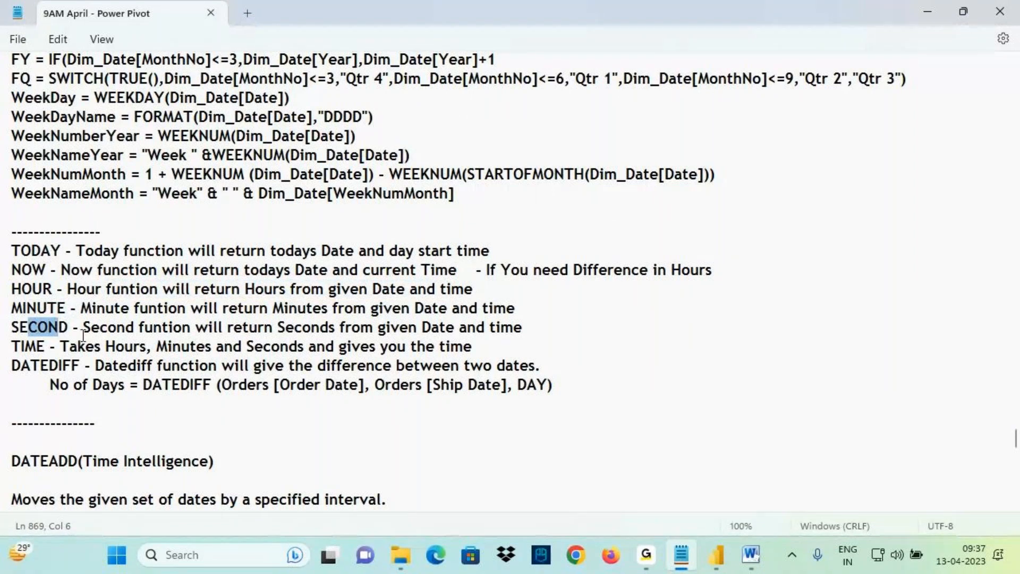
Sketch H, M and S converging into the word Time as a screen annotation beside the function notes
left_click_drag(681, 317, 680, 357)
left_click_drag(693, 315, 691, 345)
left_click_drag(671, 335, 709, 329)
mouse_move(791, 287)
left_mouse_down()
mouse_move(791, 319)
mouse_move(808, 297)
mouse_move(809, 316)
left_mouse_up()
left_click_drag(903, 261, 889, 307)
left_click_drag(920, 309, 702, 371)
left_click_drag(707, 357, 907, 412)
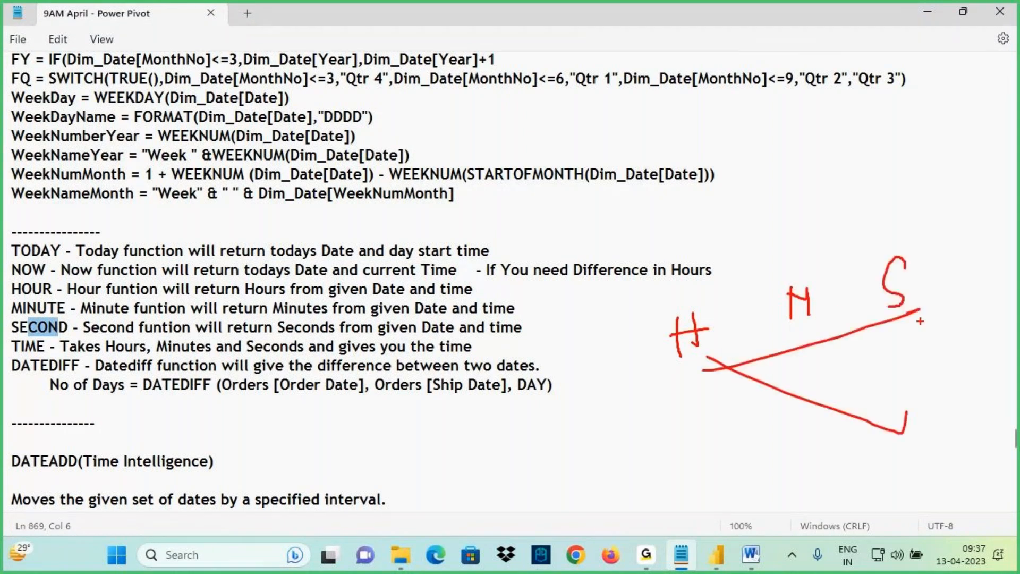
left_click_drag(920, 321, 898, 422)
left_click_drag(827, 437, 835, 477)
mouse_move(788, 449)
left_mouse_down()
mouse_move(857, 429)
mouse_move(857, 478)
mouse_move(861, 467)
mouse_move(904, 470)
left_mouse_up()
left_click_drag(907, 468, 842, 496)
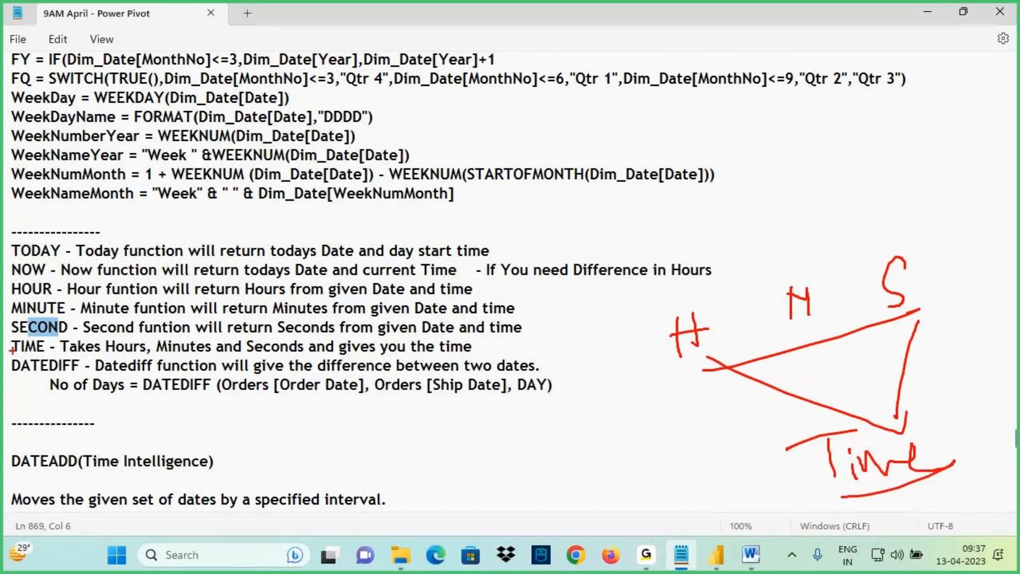
Underline the TIME function entry and its Hours, Minutes and Seconds arguments as a screen annotation
left_click_drag(16, 351, 44, 350)
left_click_drag(44, 352, 101, 352)
left_click_drag(108, 352, 291, 354)
left_click_drag(441, 353, 482, 353)
Sketch the comparable Date(Y, M, D) function above the notes as a circled screen annotation
mouse_move(595, 121)
left_mouse_down()
mouse_move(606, 126)
mouse_move(601, 155)
mouse_move(670, 136)
mouse_move(674, 123)
left_mouse_up()
left_click_drag(701, 96, 697, 137)
left_click_drag(709, 108, 718, 130)
mouse_move(728, 106)
left_mouse_down()
mouse_move(718, 139)
mouse_move(732, 155)
left_mouse_up()
mouse_move(765, 119)
left_mouse_down()
mouse_move(787, 121)
mouse_move(804, 140)
left_mouse_up()
left_click_drag(820, 93, 823, 118)
left_click_drag(850, 85, 850, 116)
left_click_drag(785, 141, 797, 173)
mouse_move(816, 156)
left_mouse_down()
mouse_move(803, 184)
mouse_move(821, 239)
mouse_move(864, 228)
left_mouse_up()
mouse_move(840, 79)
left_mouse_down()
mouse_move(643, 234)
mouse_move(908, 135)
mouse_move(831, 79)
left_mouse_up()
Mark TIME again and draw arrows to its Hours, Minutes, Seconds and resulting time in the notes
left_click_drag(19, 350, 0, 353)
mouse_move(101, 307)
left_mouse_down()
mouse_move(112, 335)
mouse_move(129, 310)
mouse_move(180, 331)
mouse_move(194, 331)
mouse_move(195, 314)
left_mouse_up()
left_click_drag(275, 310, 285, 330)
left_click_drag(296, 310, 279, 334)
left_click_drag(472, 302, 473, 336)
mouse_move(450, 334)
left_mouse_down()
mouse_move(483, 333)
mouse_move(463, 353)
left_mouse_up()
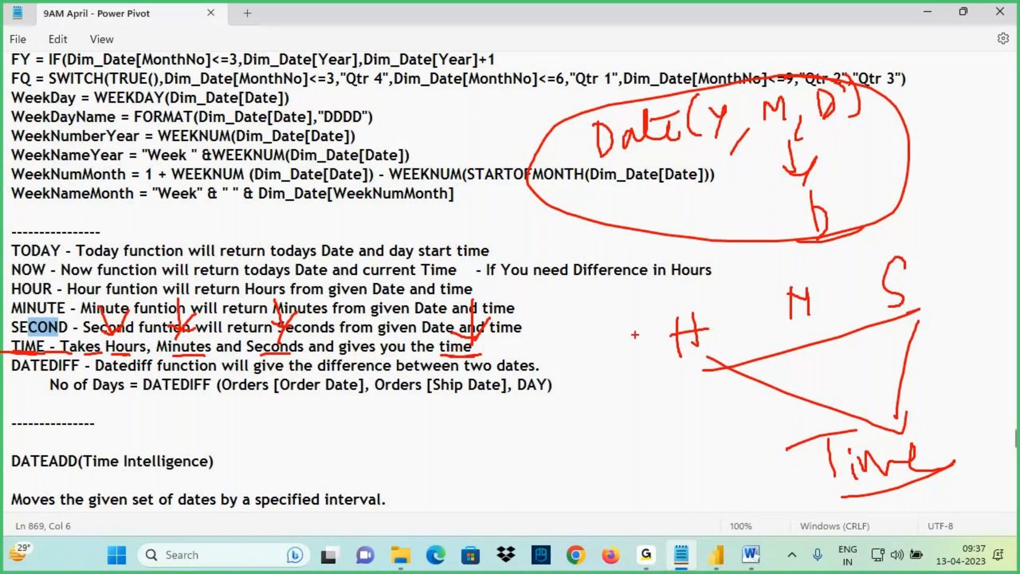
Circle H, M, S and Time in the sketch and underline the TIME entry once more
left_click_drag(707, 298, 666, 360)
mouse_move(797, 265)
left_mouse_down()
mouse_move(814, 269)
mouse_move(813, 297)
left_mouse_up()
mouse_move(881, 259)
left_mouse_down()
mouse_move(873, 292)
mouse_move(902, 254)
mouse_move(876, 287)
left_mouse_up()
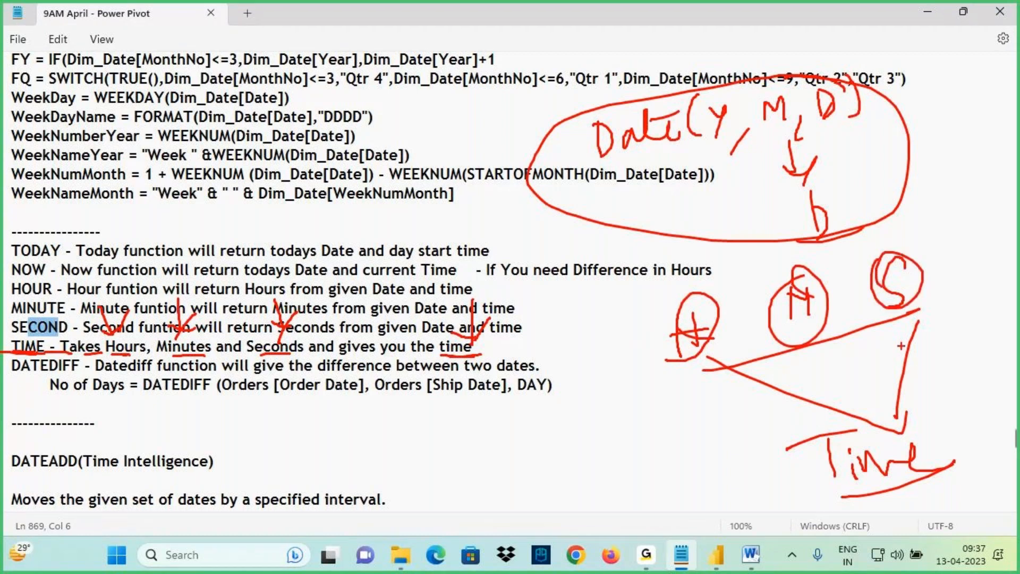
left_click_drag(847, 490, 899, 493)
left_click_drag(20, 352, 41, 349)
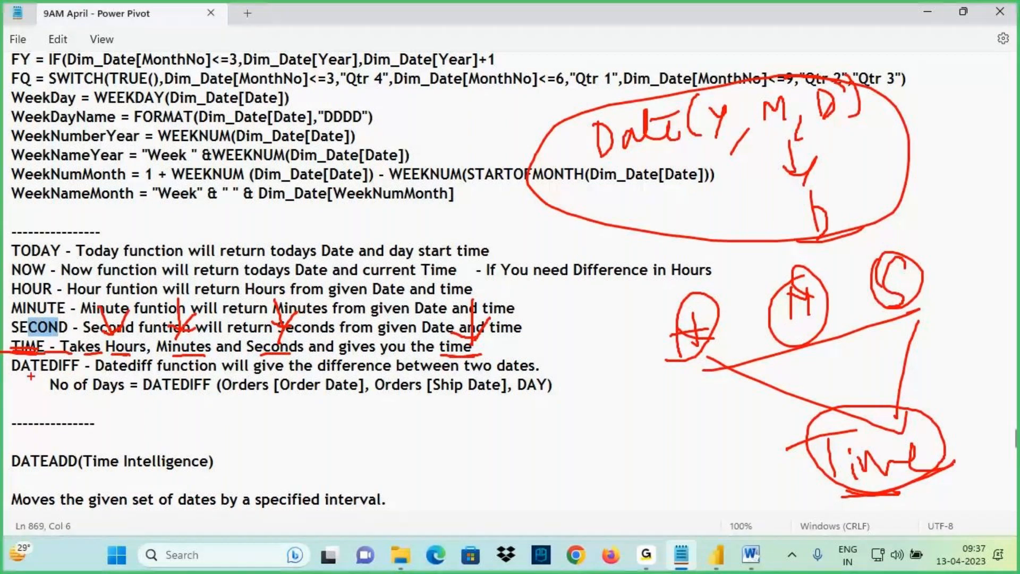
Underline the DATEDIFF entry, clear the screen annotations, and bring up the DATEADD notes
left_click_drag(12, 374, 80, 376)
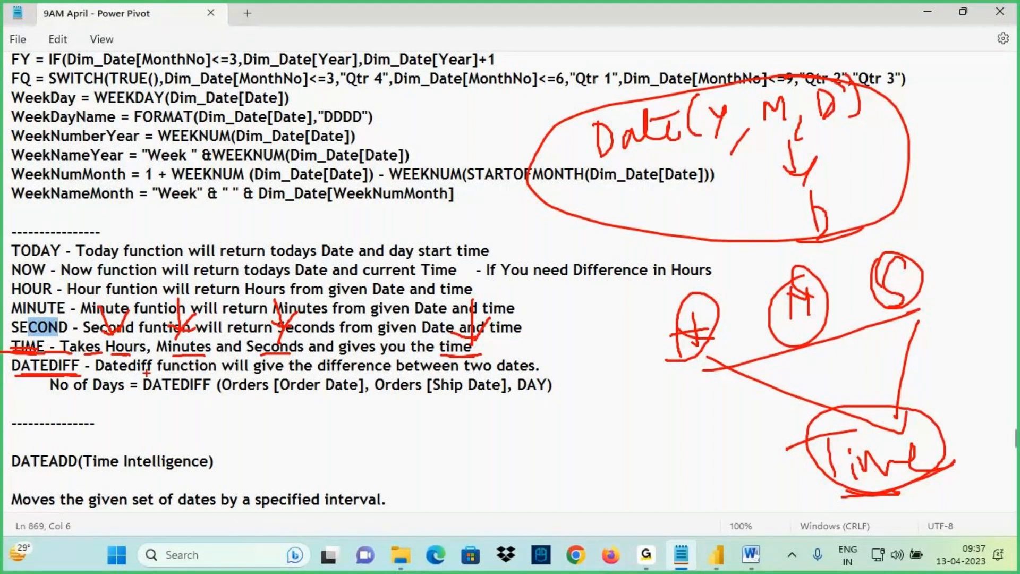
key("Escape")
scroll(147, 366, "down", 3)
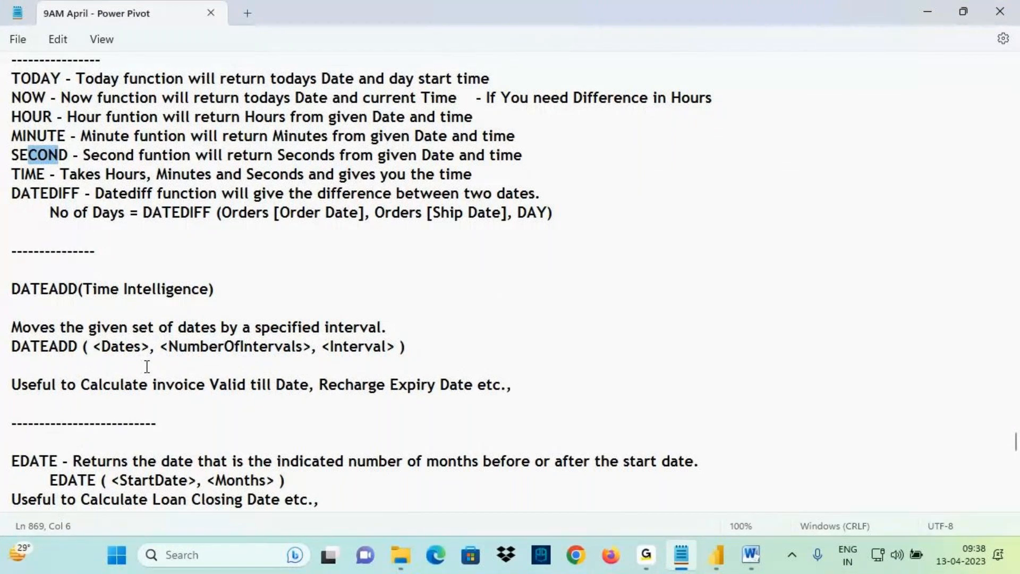
Highlight the DATEADD heading and its Time Intelligence label in the notes
left_click_drag(30, 288, 68, 289)
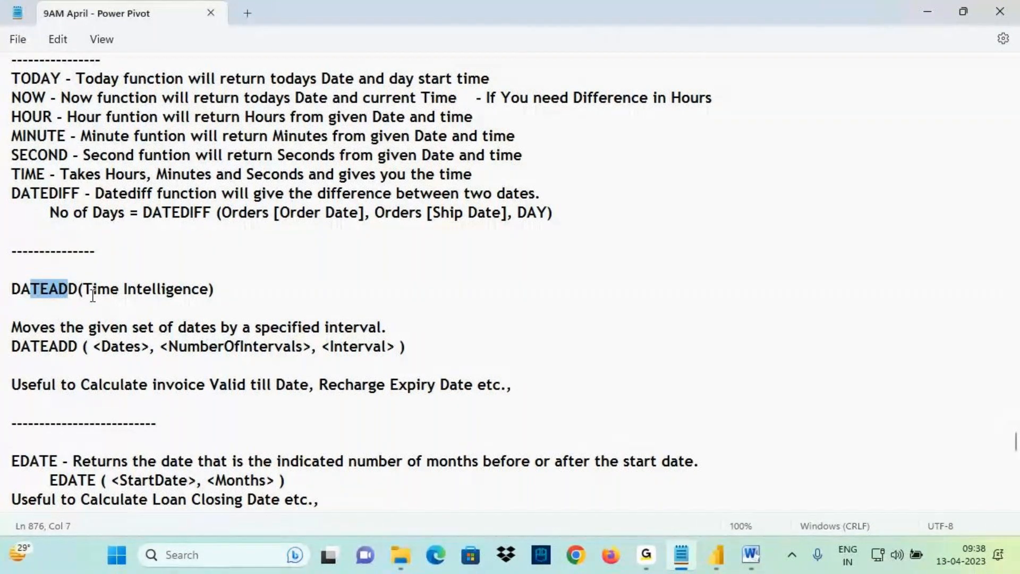
left_click_drag(84, 289, 209, 289)
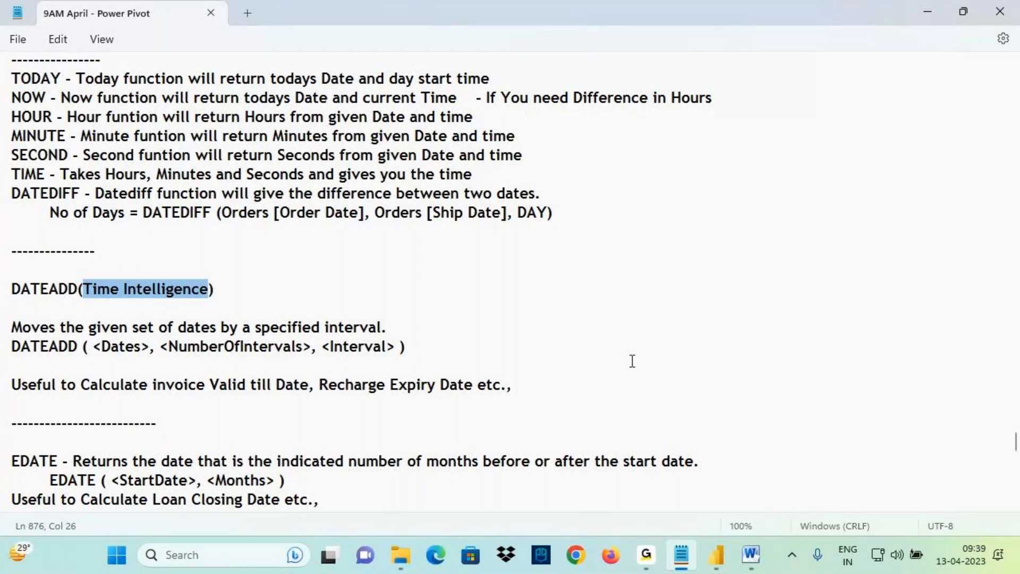
Switch to Power BI, select HIREDATE in the Emp table, and annotate its first date with an arrow and "+ 3 day"
key("alt+Tab")
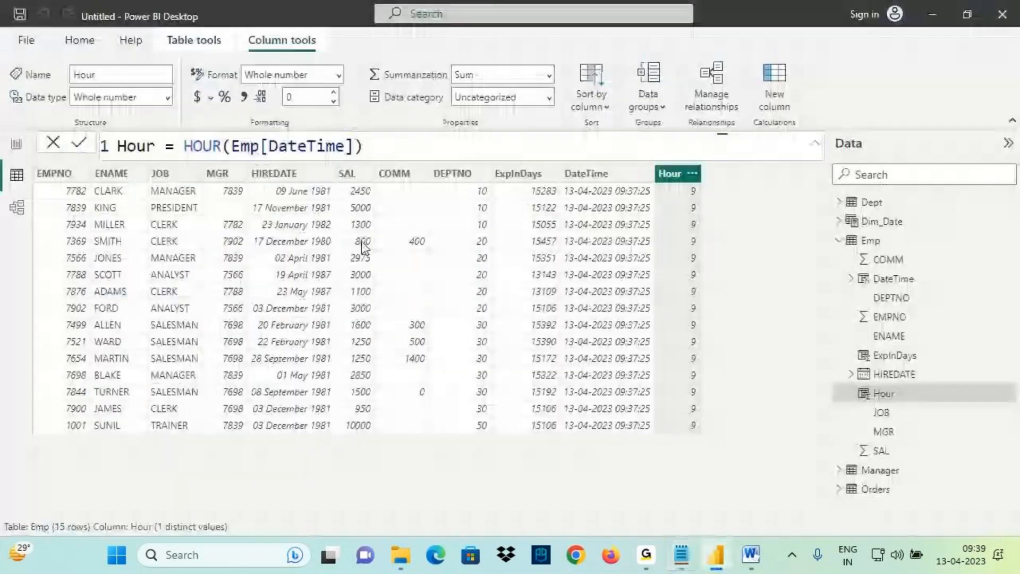
left_click(285, 179)
left_click_drag(277, 187, 329, 197)
left_click_drag(416, 141, 416, 172)
mouse_move(396, 155)
left_mouse_down()
mouse_move(481, 157)
mouse_move(460, 158)
left_mouse_up()
mouse_move(511, 121)
left_mouse_down()
mouse_move(501, 143)
mouse_move(544, 125)
mouse_move(564, 139)
mouse_move(576, 126)
mouse_move(622, 121)
left_mouse_up()
left_click_drag(275, 114, 290, 158)
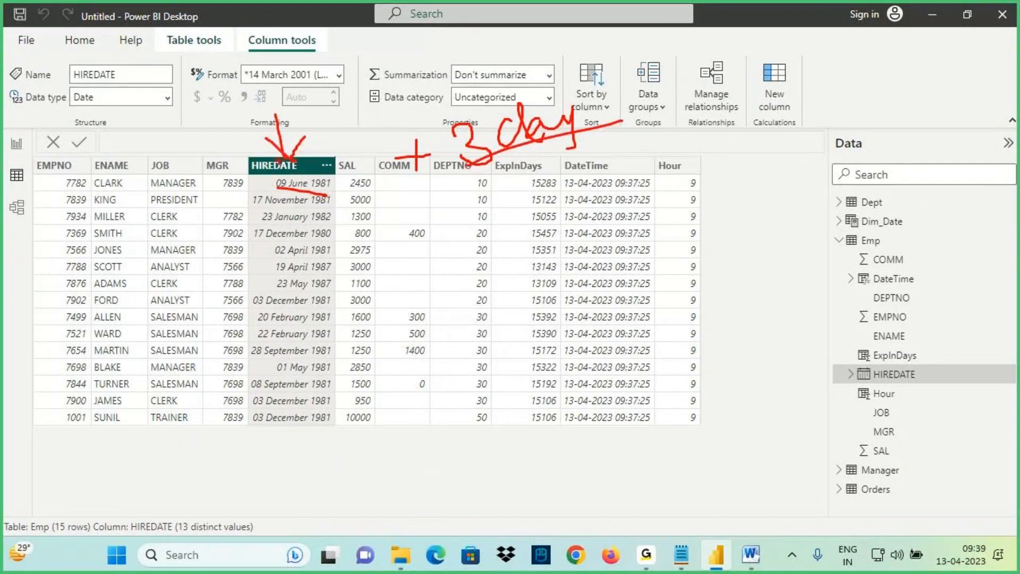
Sketch an underlined result label beside the Hour column, underline the first hire date again, and clear the screen annotations
left_click_drag(715, 135, 718, 172)
left_click_drag(724, 166, 744, 163)
left_click_drag(749, 144, 748, 163)
left_click_drag(708, 183, 761, 171)
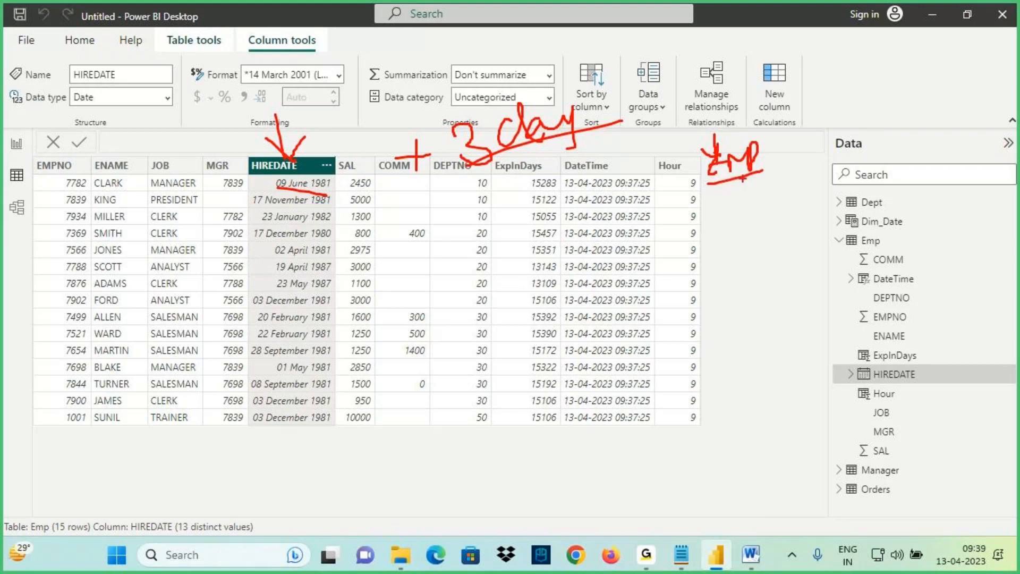
left_click_drag(282, 192, 330, 195)
key("Escape")
Switch to the Notepad notes and highlight the DATEADD name, then the Dates and Interval arguments in its syntax
left_click(682, 557)
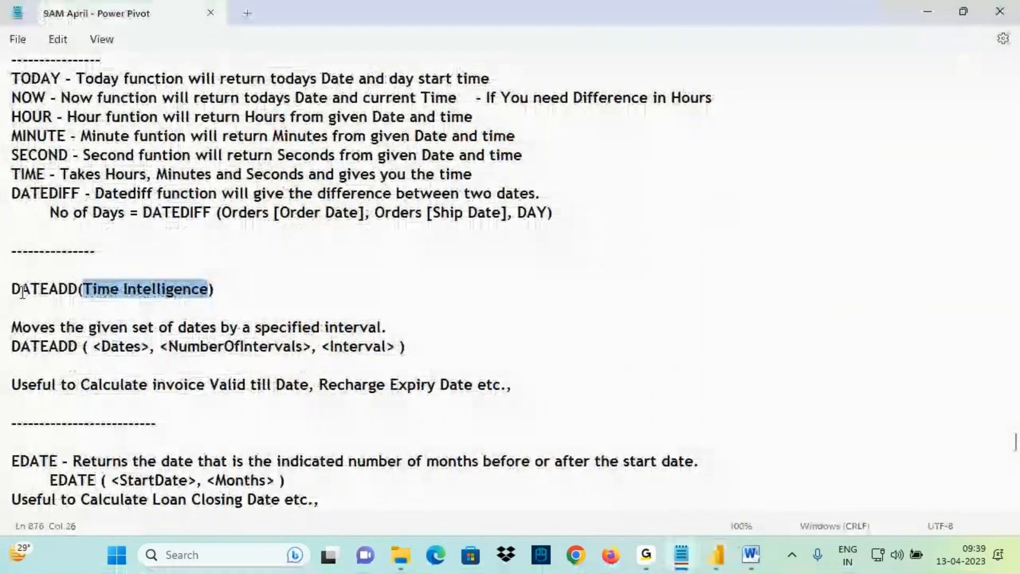
left_click_drag(20, 289, 73, 289)
left_click_drag(40, 346, 147, 351)
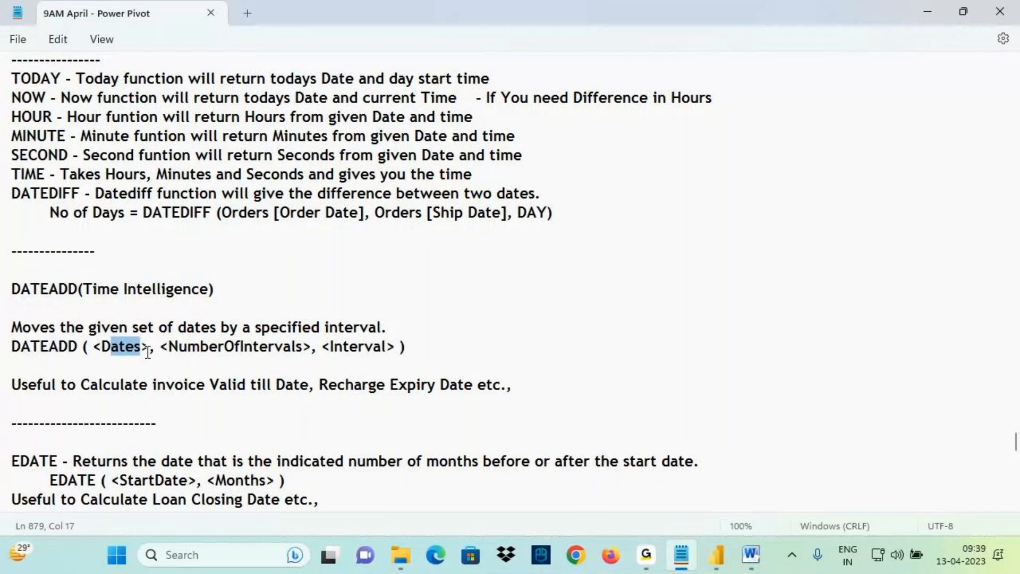
left_click_drag(322, 347, 395, 347)
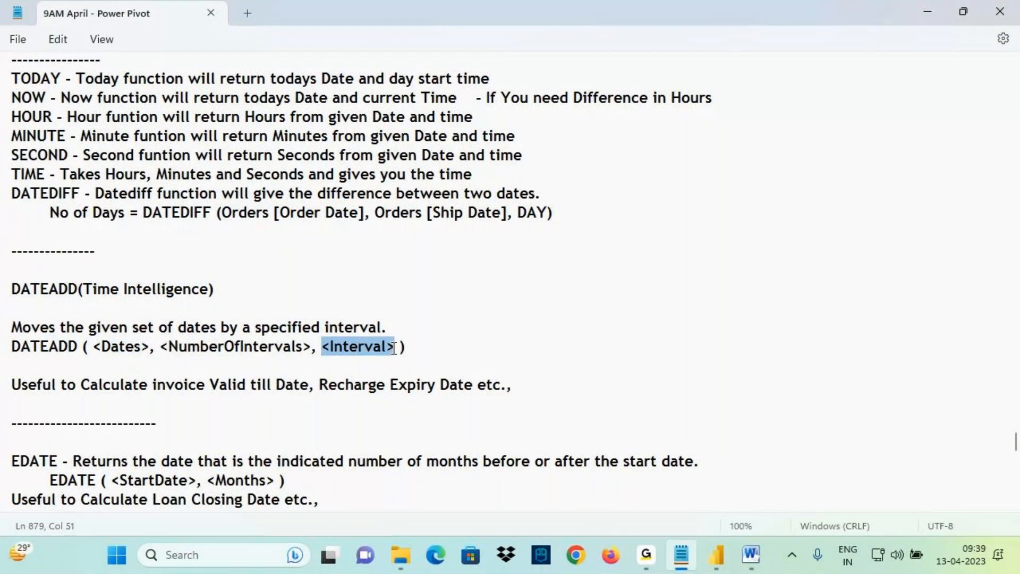
Switch to Power BI and start a new calculated column named ExpiryDate in the Emp table
left_click(716, 554)
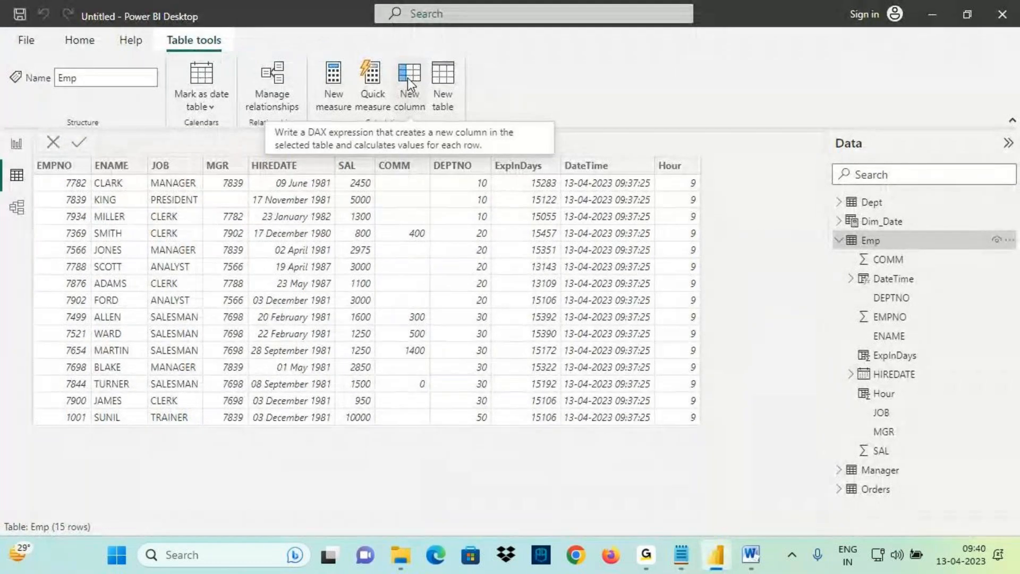
left_click(409, 93)
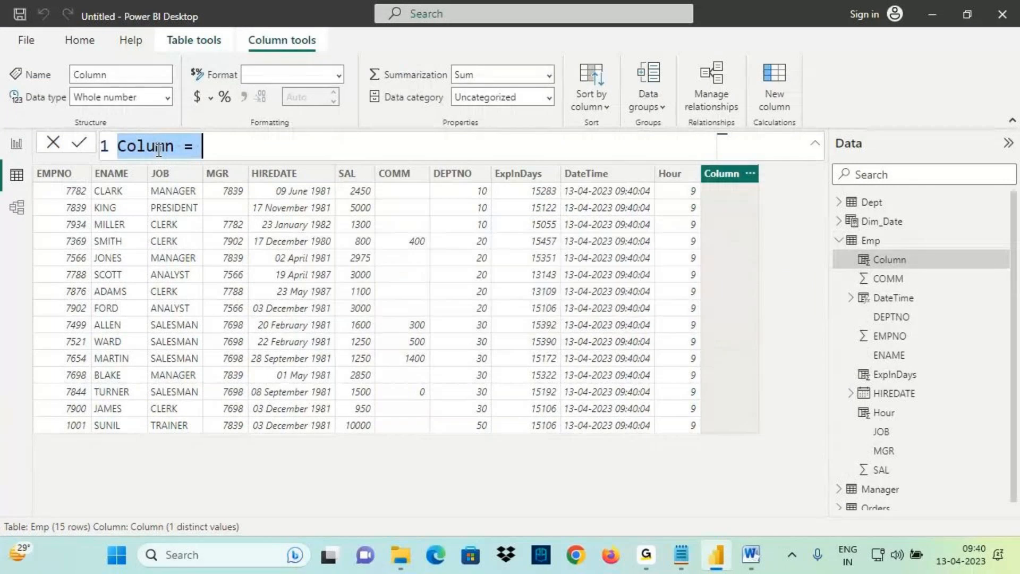
type("Exp")
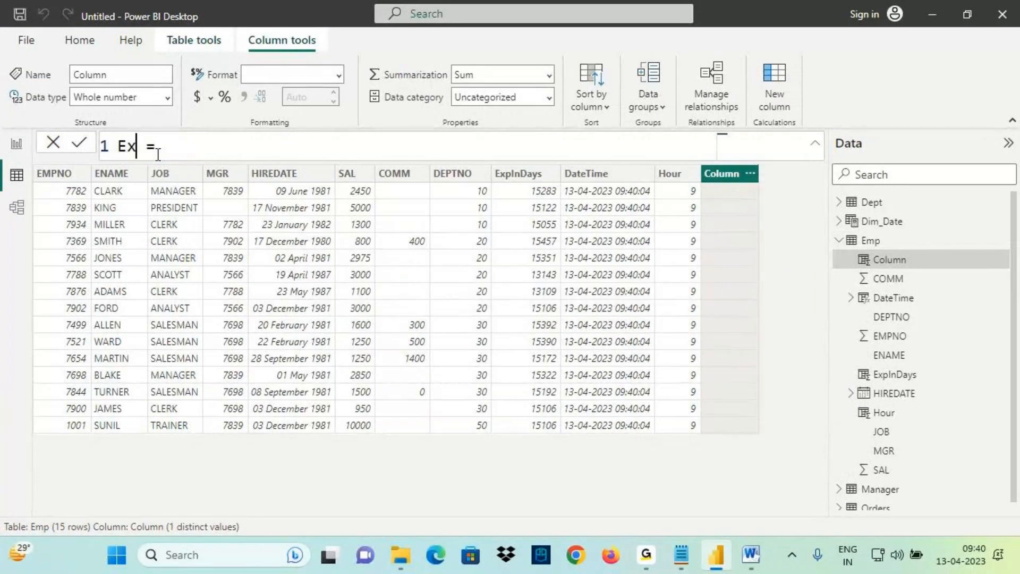
type("iryDate")
left_click(268, 155)
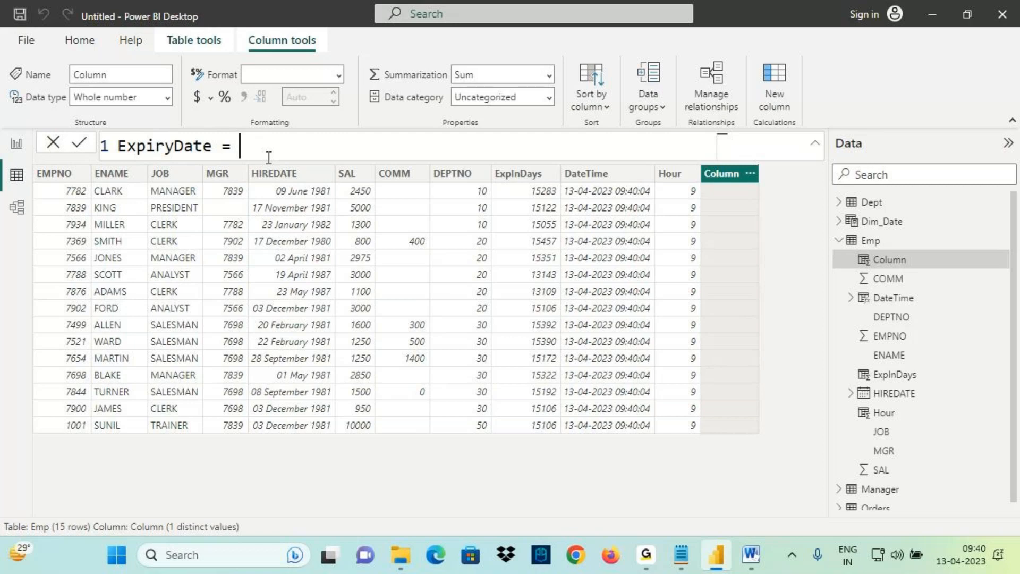
Try to define the Emp table's ExpiryDate column as DATEADD(Emp[HIREDATE],3,DAY)
type("date")
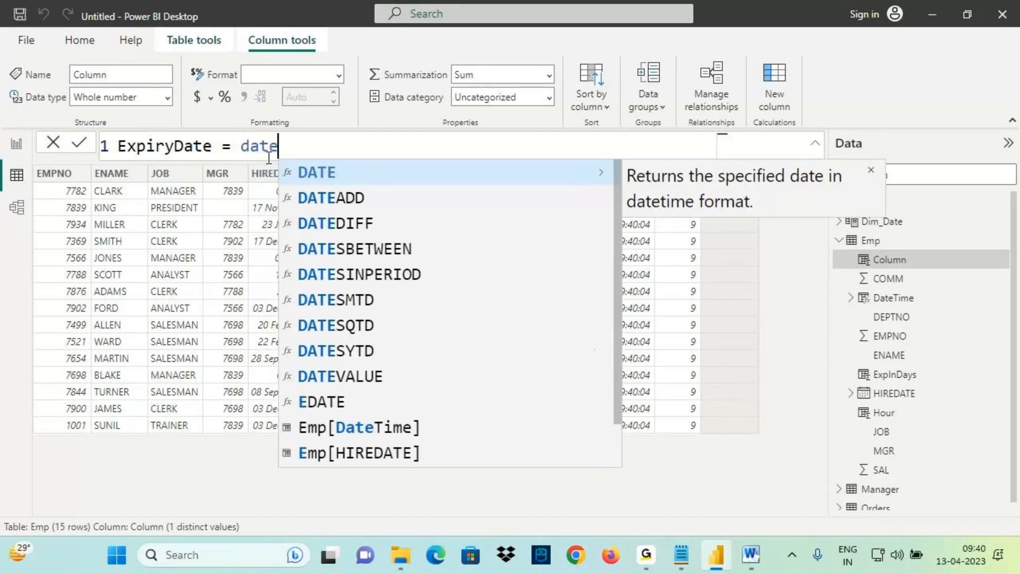
type("a")
key("Tab")
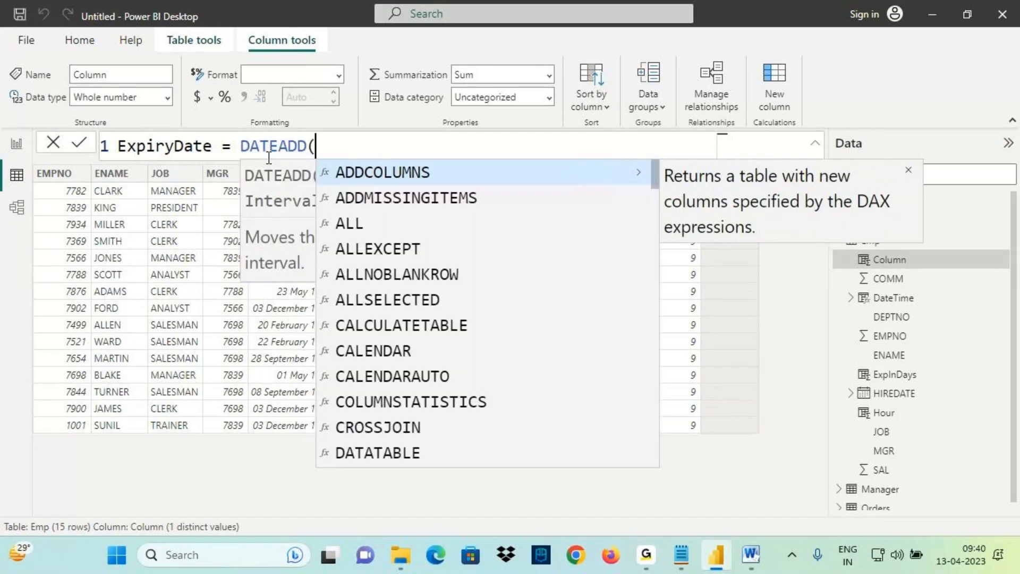
type("hire")
key("Tab")
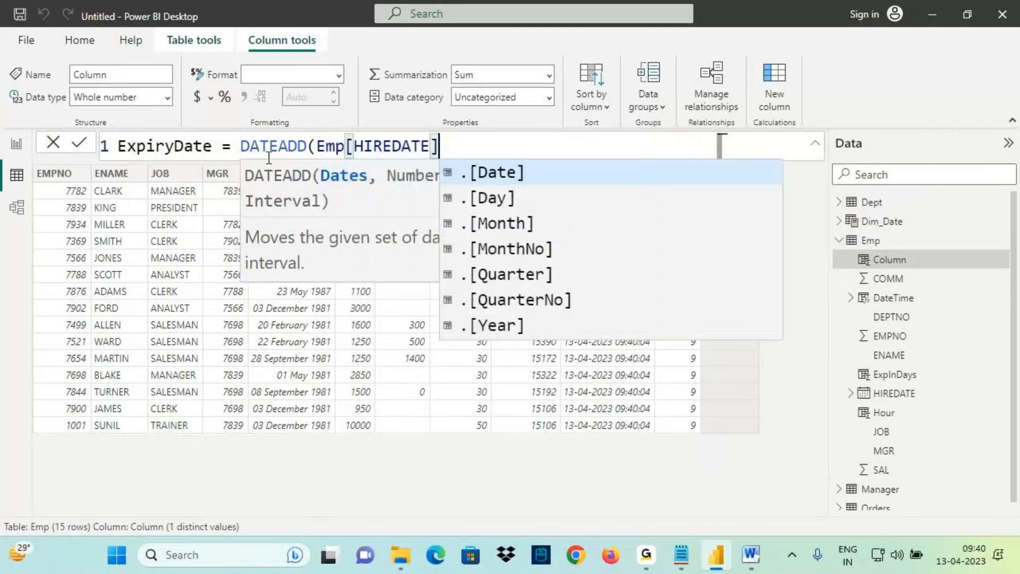
type(",")
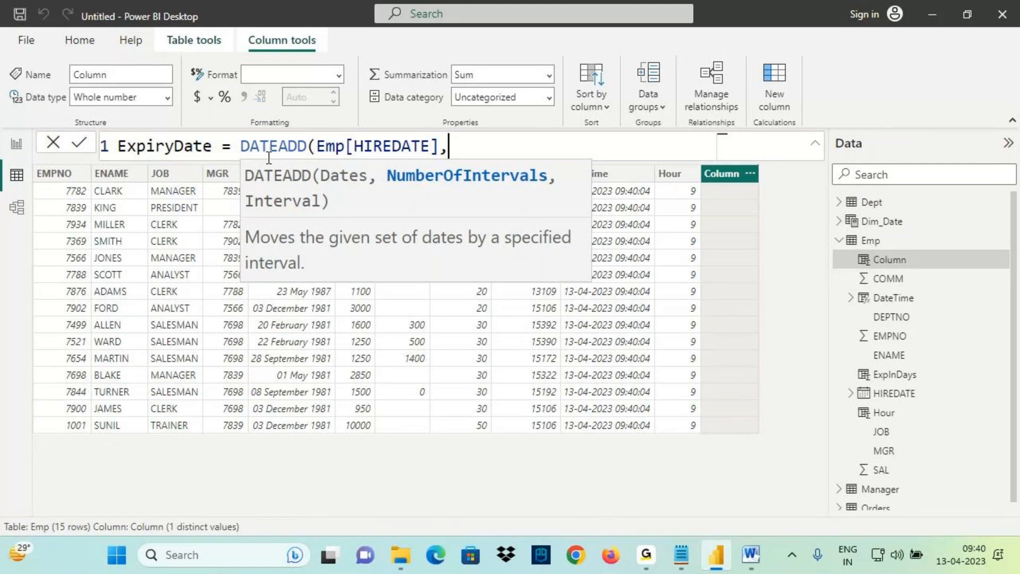
type("3,")
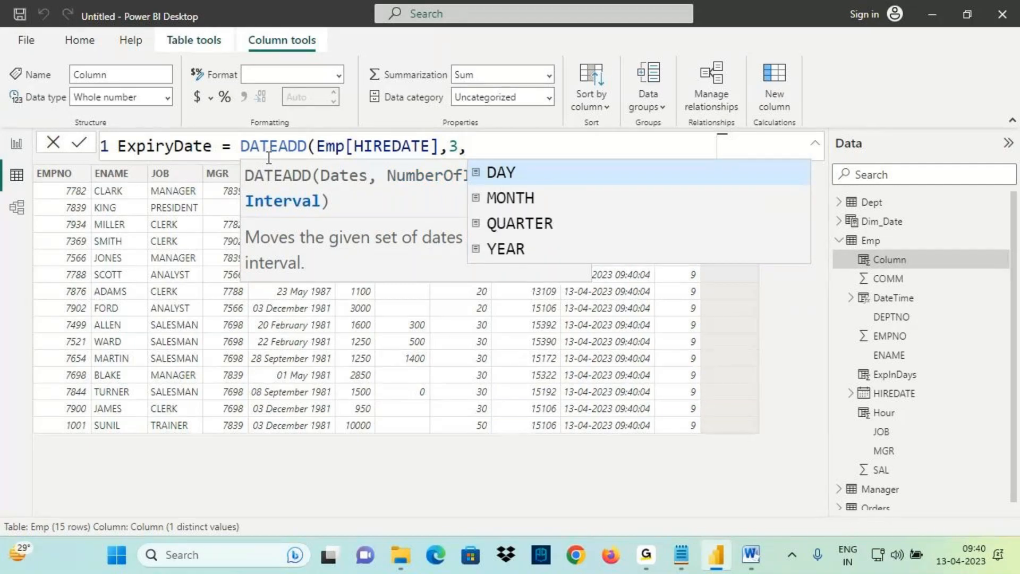
key("Tab")
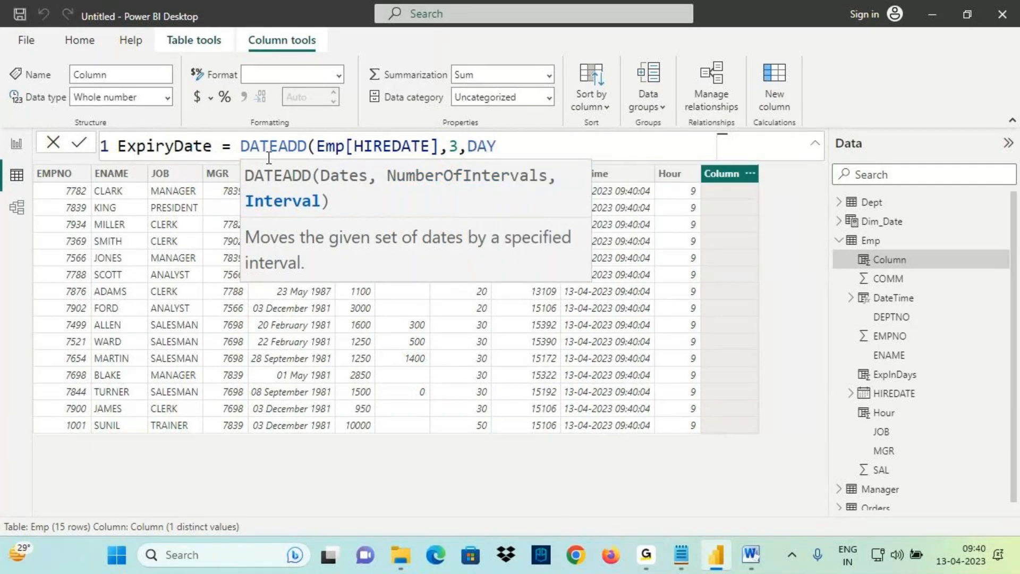
type(")")
key("Return")
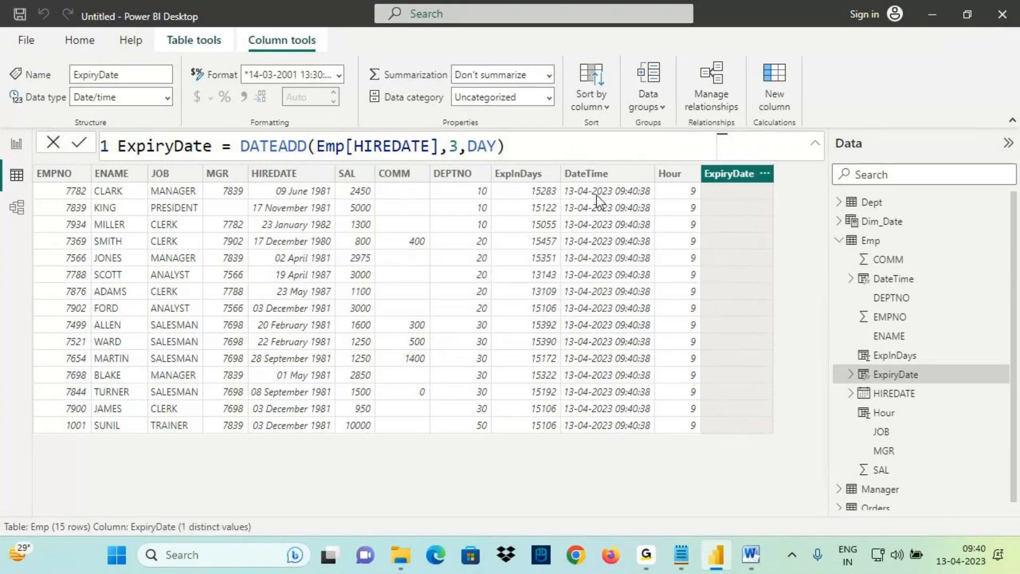
Delete the ExpiryDate column from the Emp table and select the HIREDATE column
right_click(721, 180)
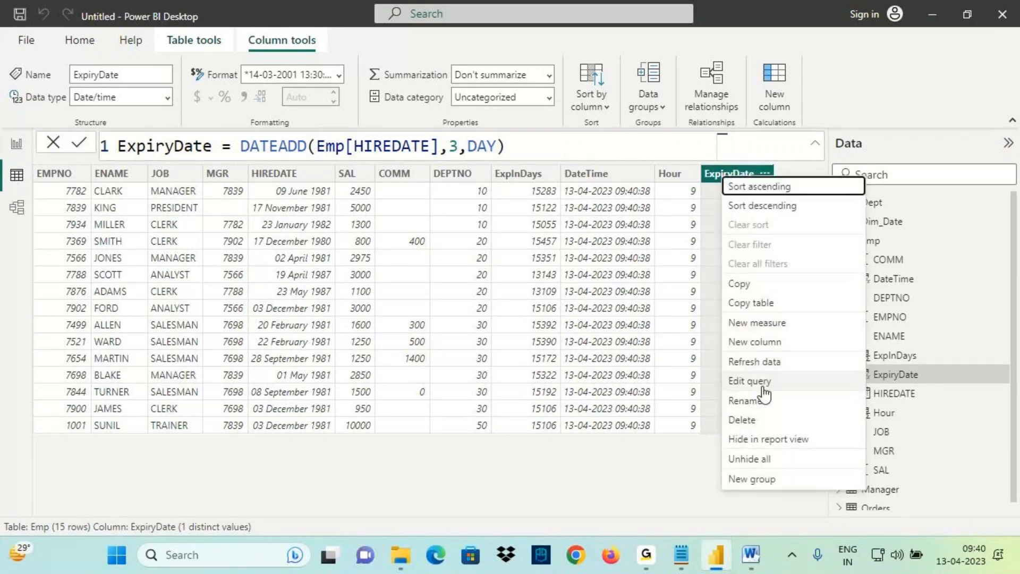
left_click(763, 425)
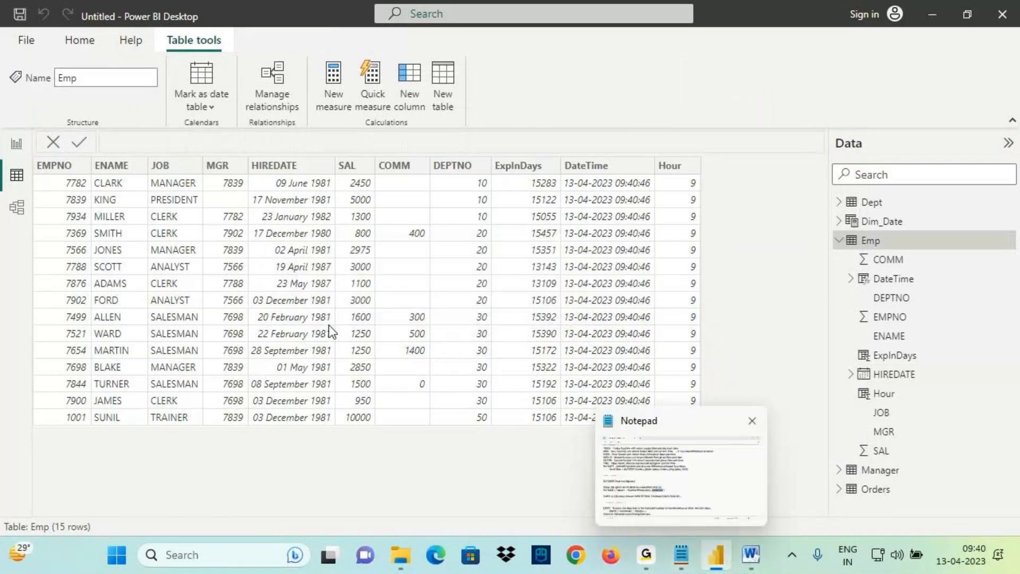
left_click(284, 172)
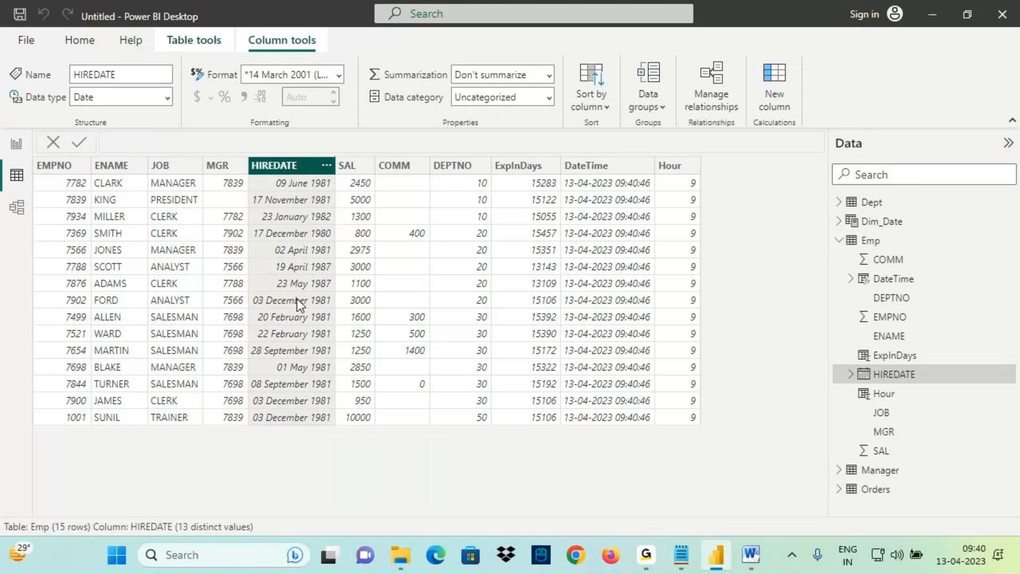
Show the Dim_Date table's Date column, annotate its first date with an arrow to a 3, and clear the annotations
left_click(880, 224)
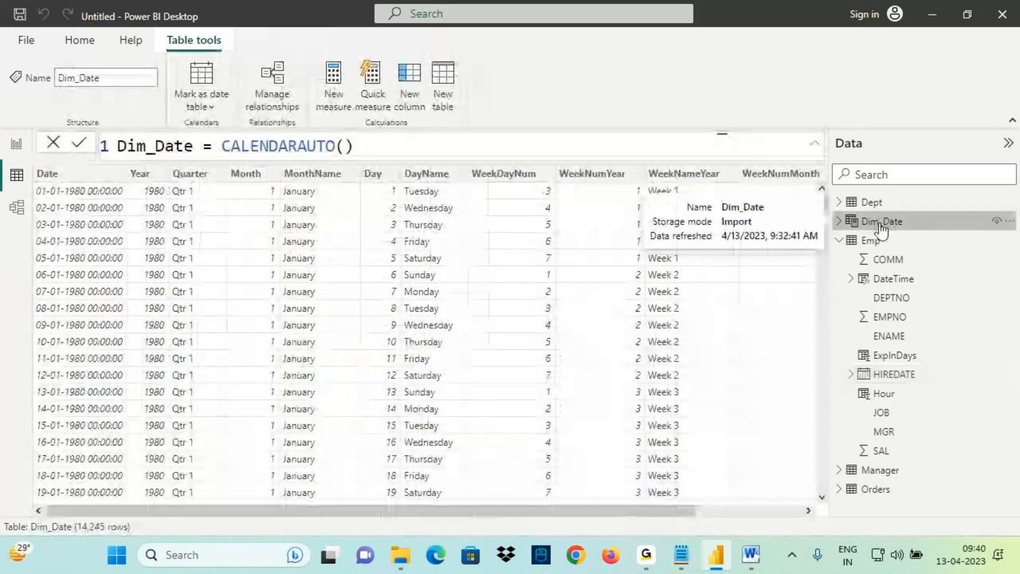
left_click(53, 174)
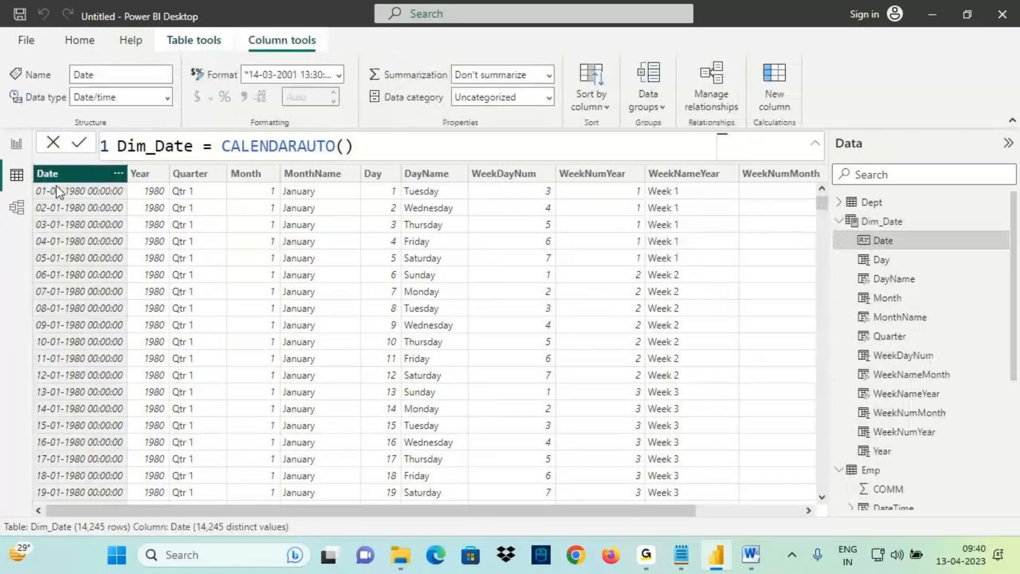
key("ctrl+2")
left_click_drag(41, 199, 93, 200)
mouse_move(87, 157)
left_mouse_down()
mouse_move(86, 187)
mouse_move(179, 193)
mouse_move(164, 201)
left_mouse_up()
mouse_move(221, 184)
left_mouse_down()
mouse_move(249, 195)
mouse_move(228, 200)
left_mouse_up()
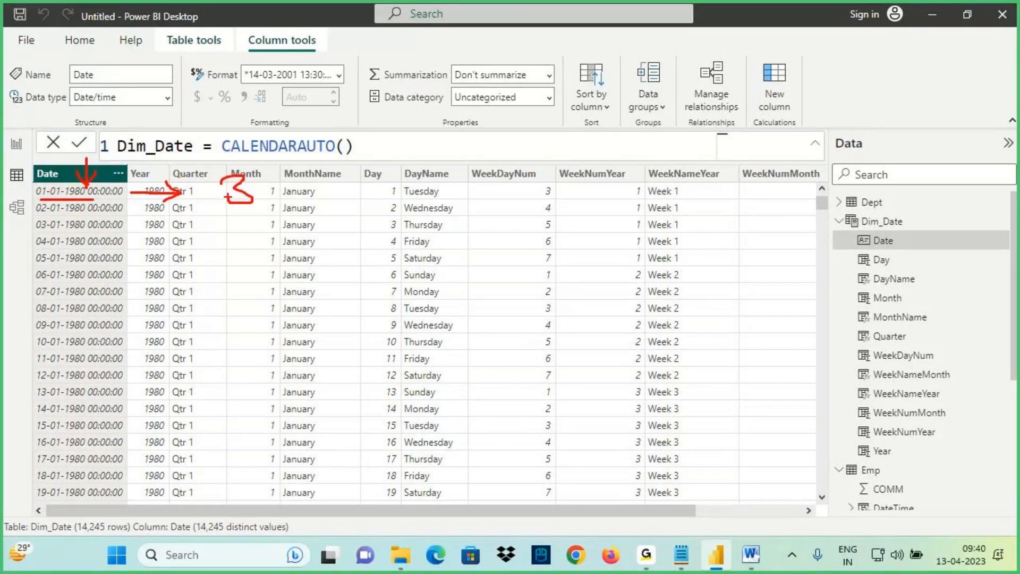
key("Escape")
Start a new calculated column named ExpiryDate in the Dim_Date table
left_click(874, 223)
left_click(410, 86)
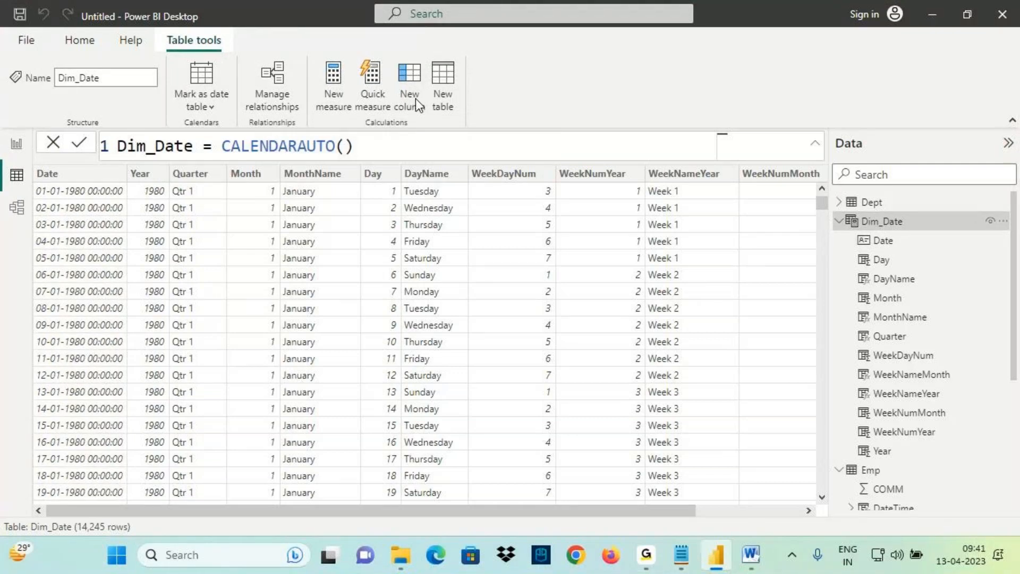
type("Expir")
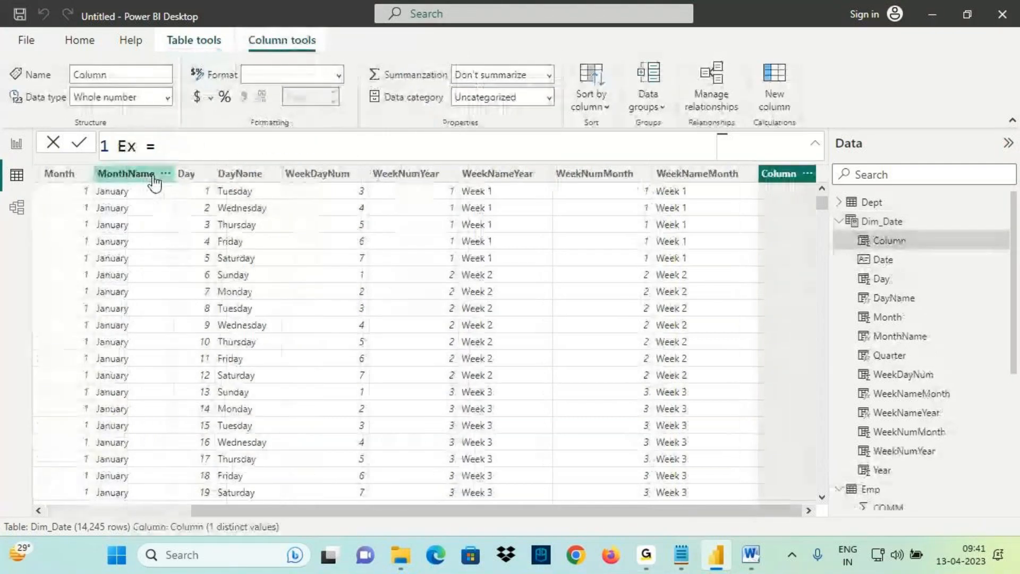
type("yDate")
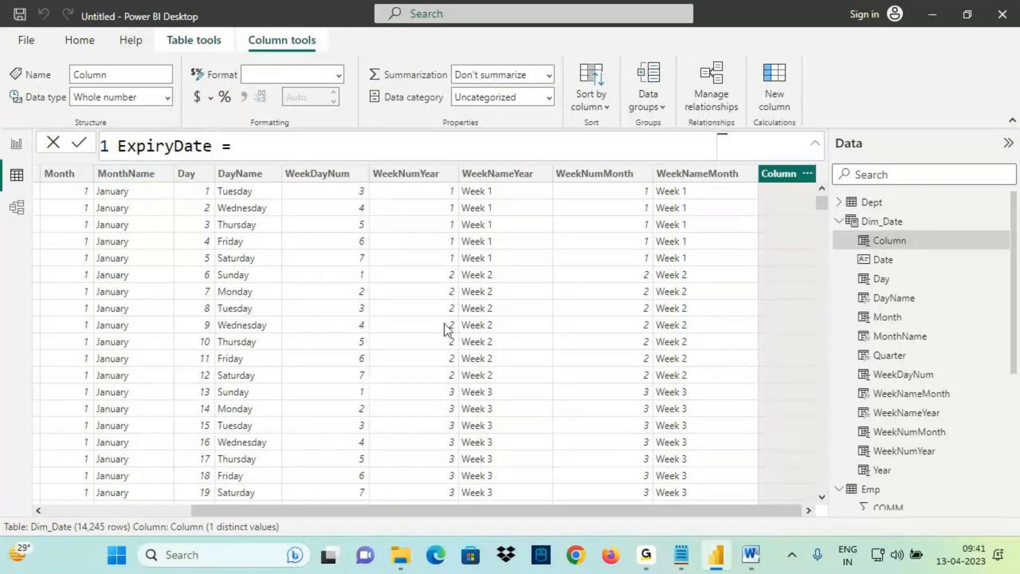
Highlight the DATEADD heading in the Notepad notes and return to Power BI
left_click(682, 555)
left_click_drag(21, 290, 78, 290)
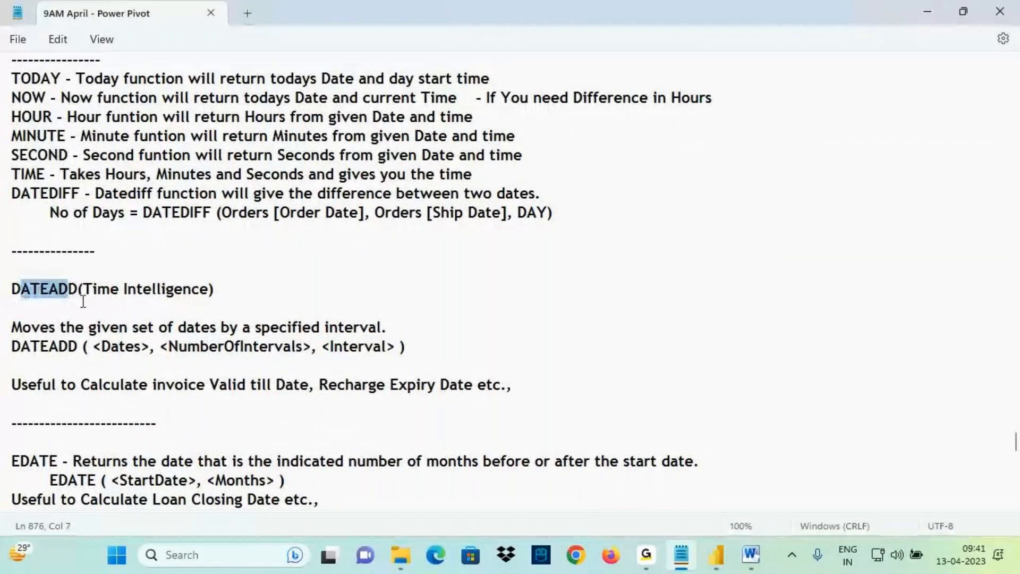
left_click(716, 555)
Complete the ExpiryDate column formula as DATEADD(Dim_Date[Date],3,DAY) and commit it
left_click(253, 149)
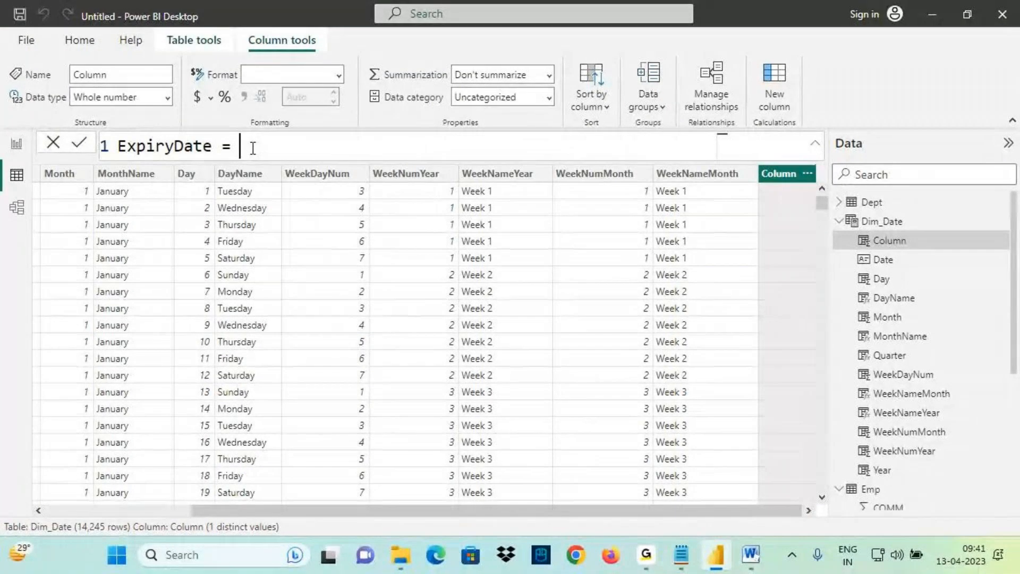
type("date")
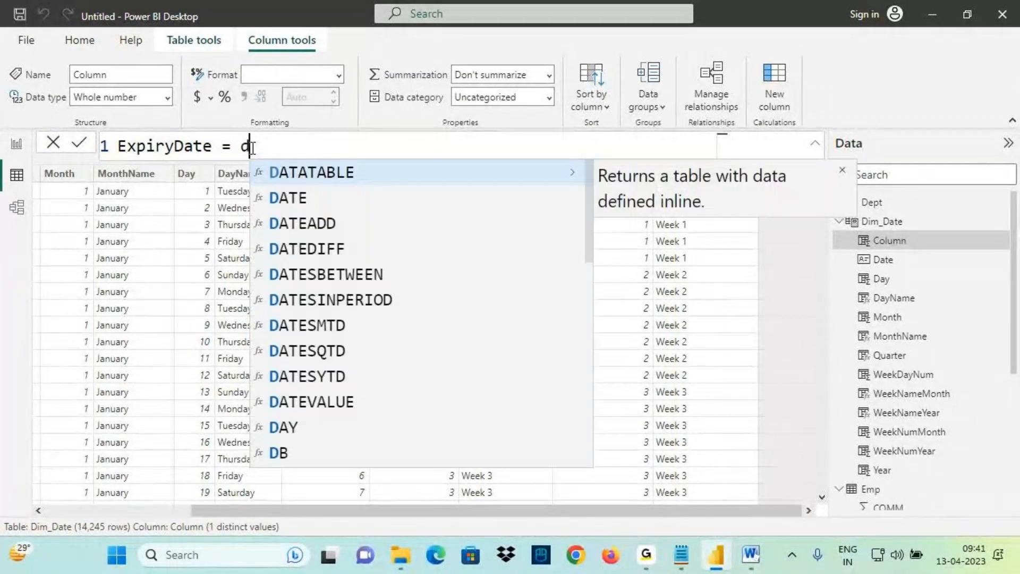
key("Down")
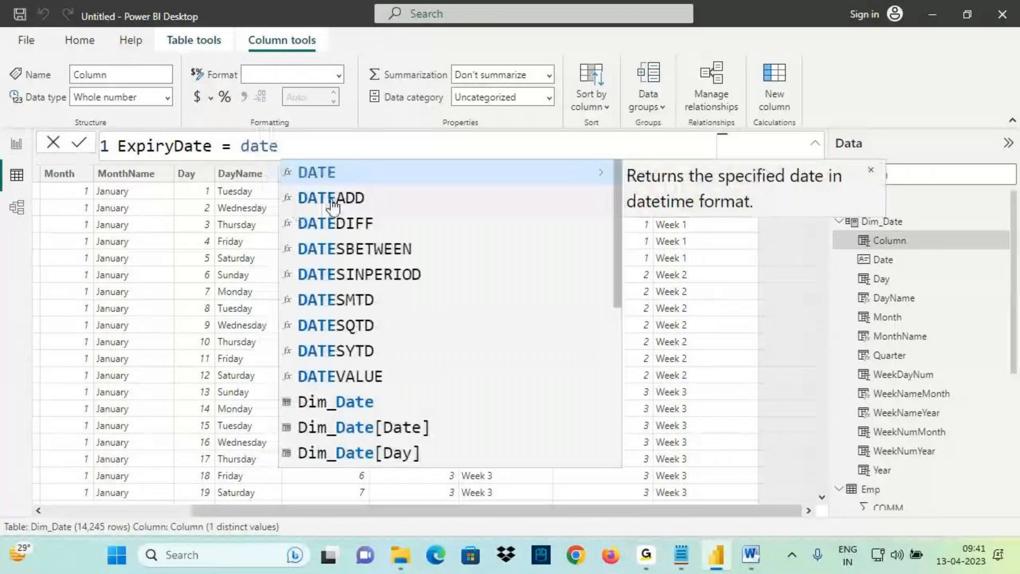
key("Tab")
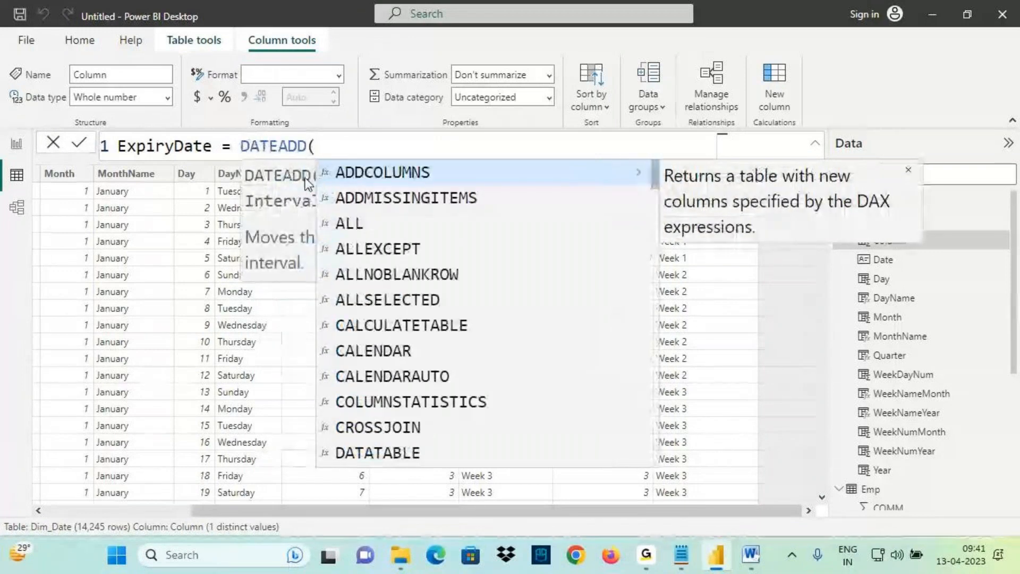
scroll(280, 190, "down", 1)
scroll(278, 193, "up", 1)
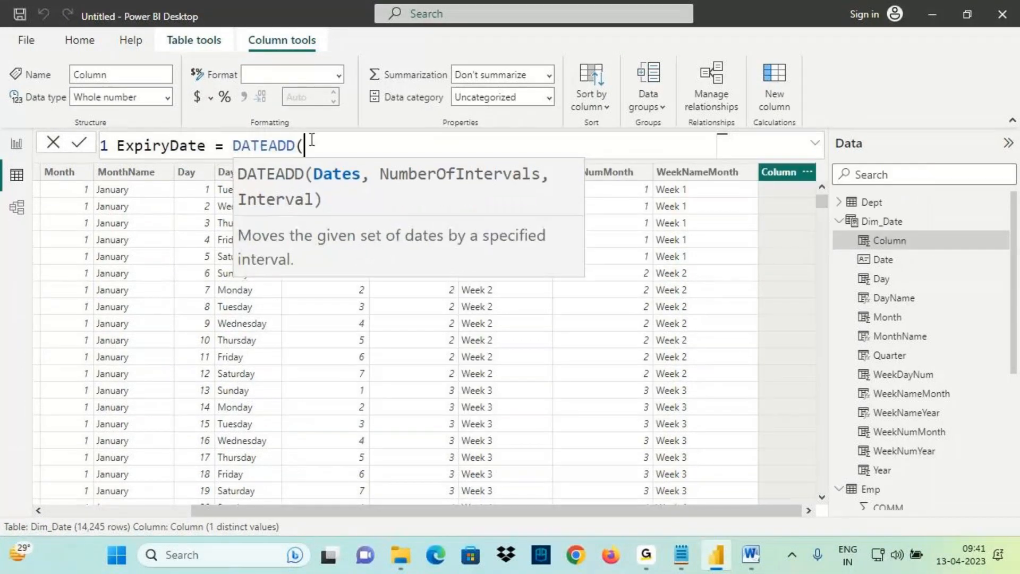
type("date")
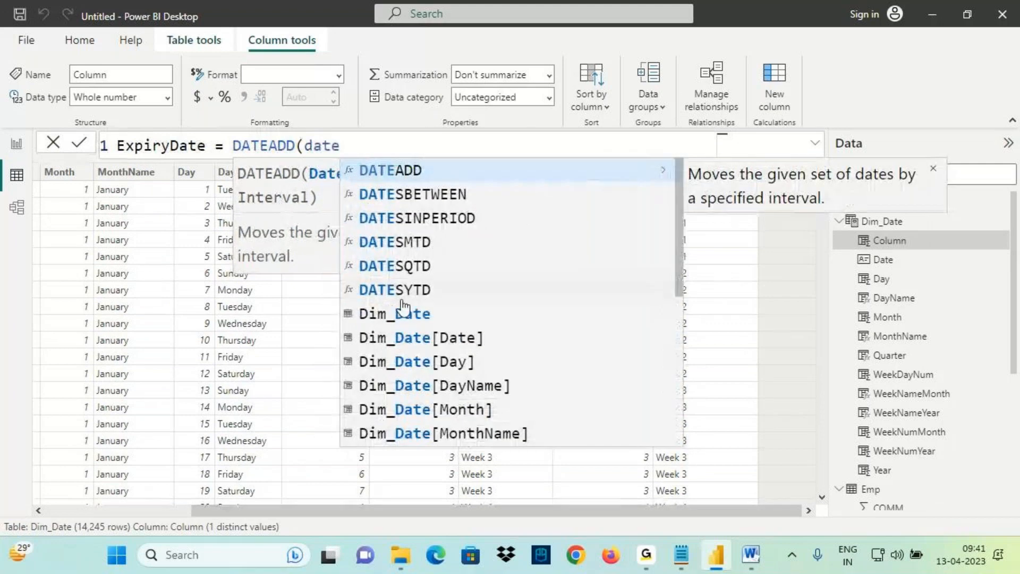
left_click(423, 336)
type(",")
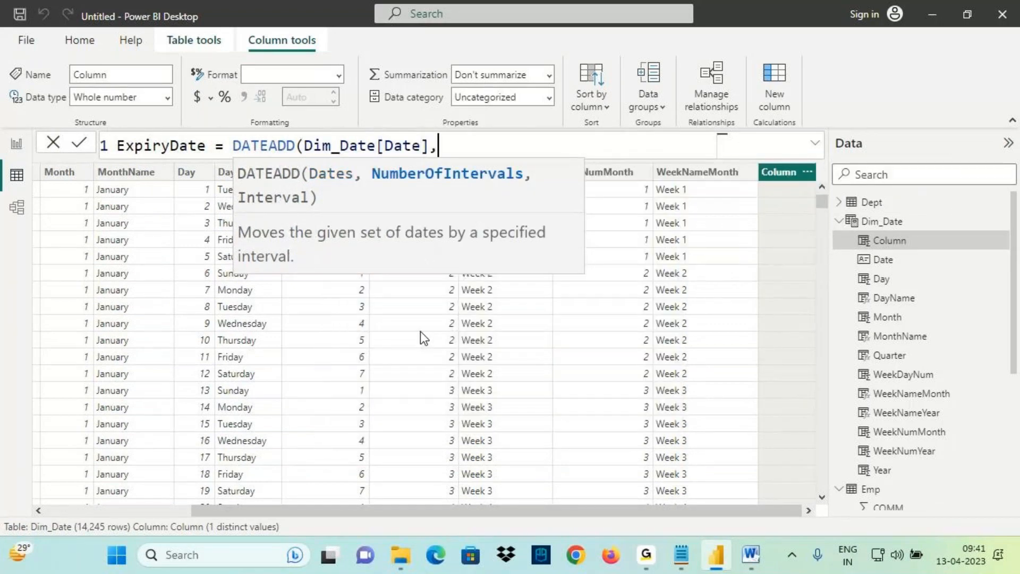
type("3,")
key("Tab")
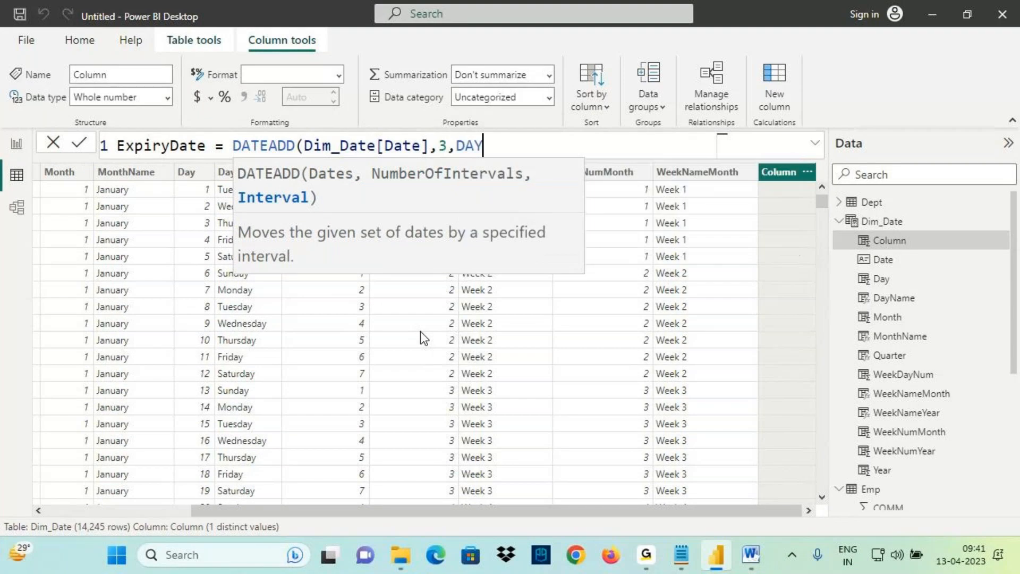
type(")")
key("Return")
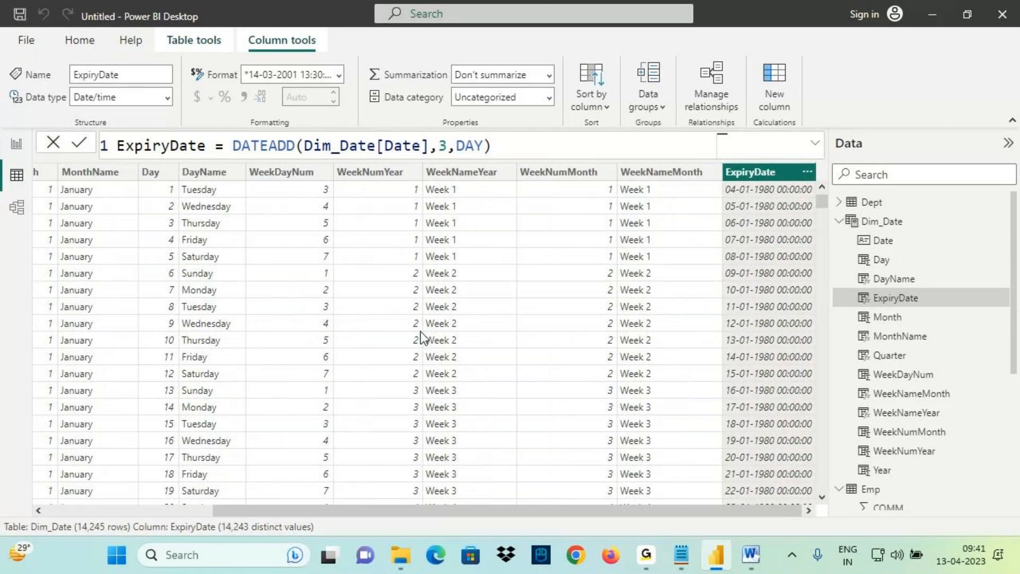
left_click_drag(441, 509, 274, 509)
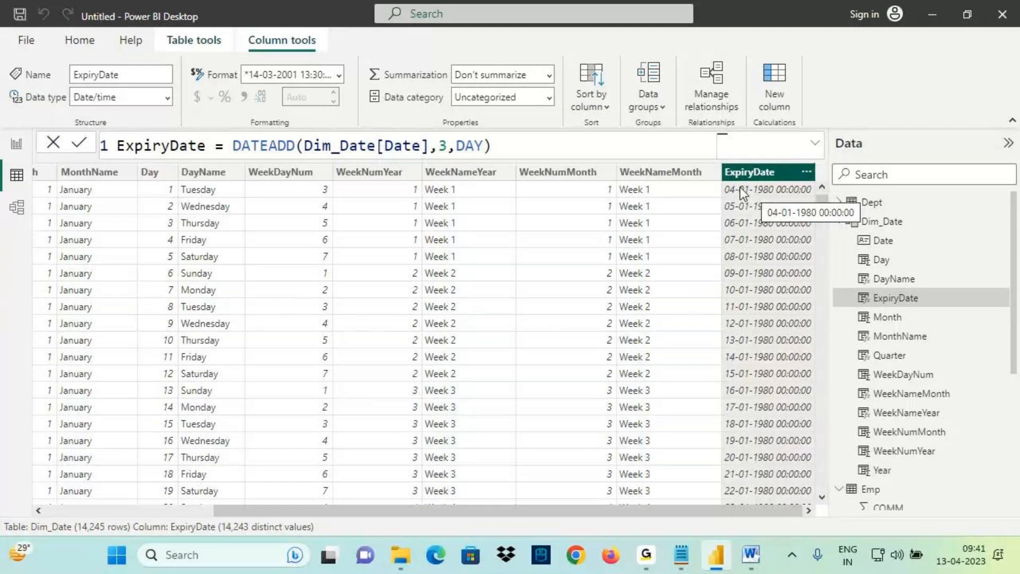
Switch to the Notepad notes and highlight the DATEADD heading, its description and the Recharge Expiry Date use case
left_click(680, 558)
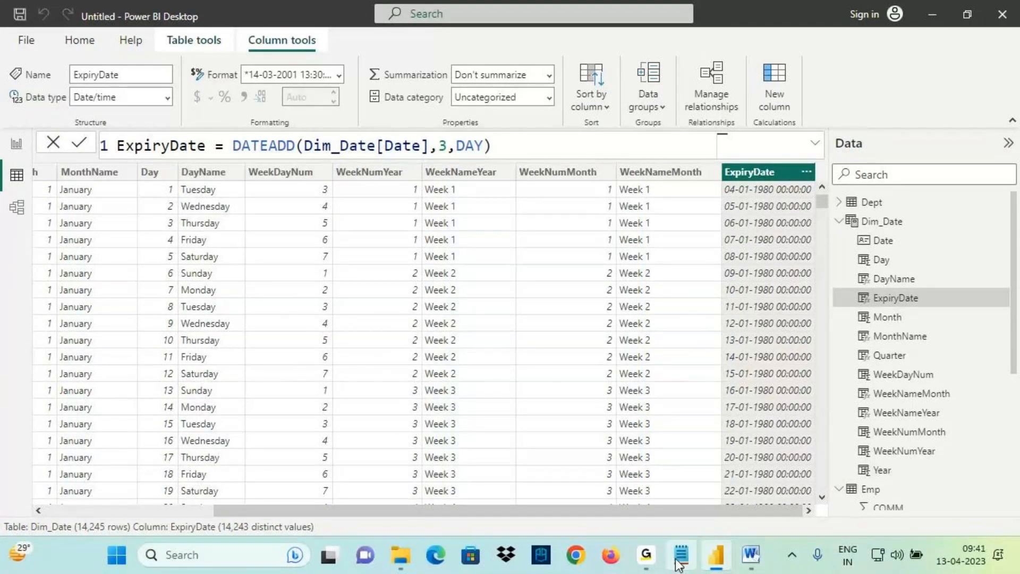
left_click(33, 302)
left_click_drag(20, 289, 77, 290)
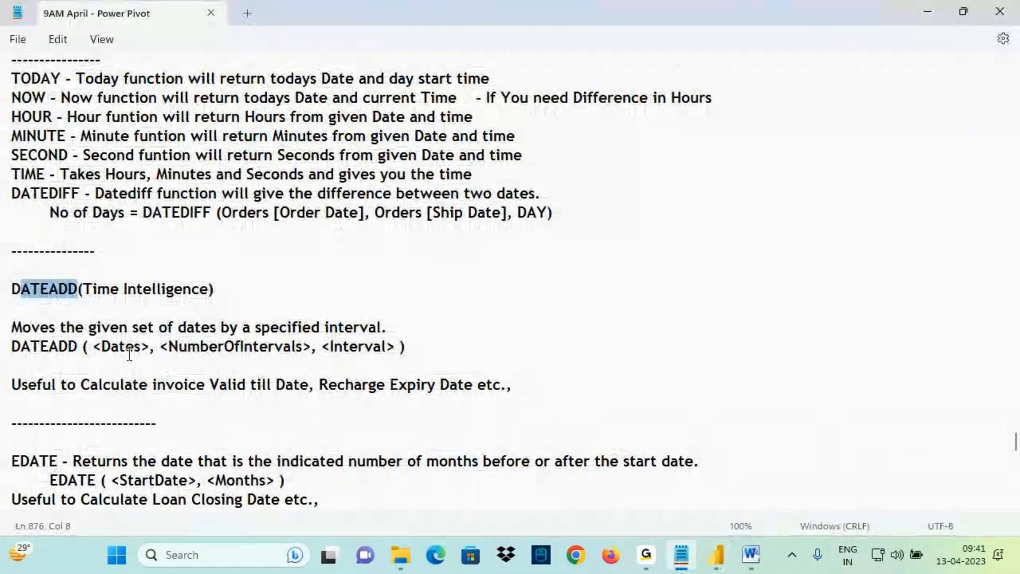
left_click_drag(49, 332, 179, 327)
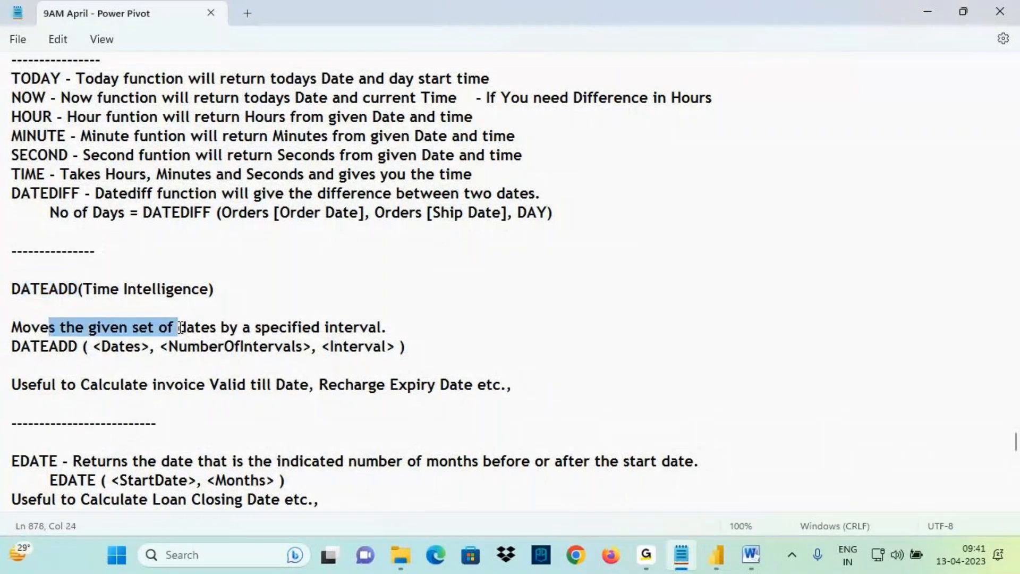
left_click_drag(260, 327, 372, 323)
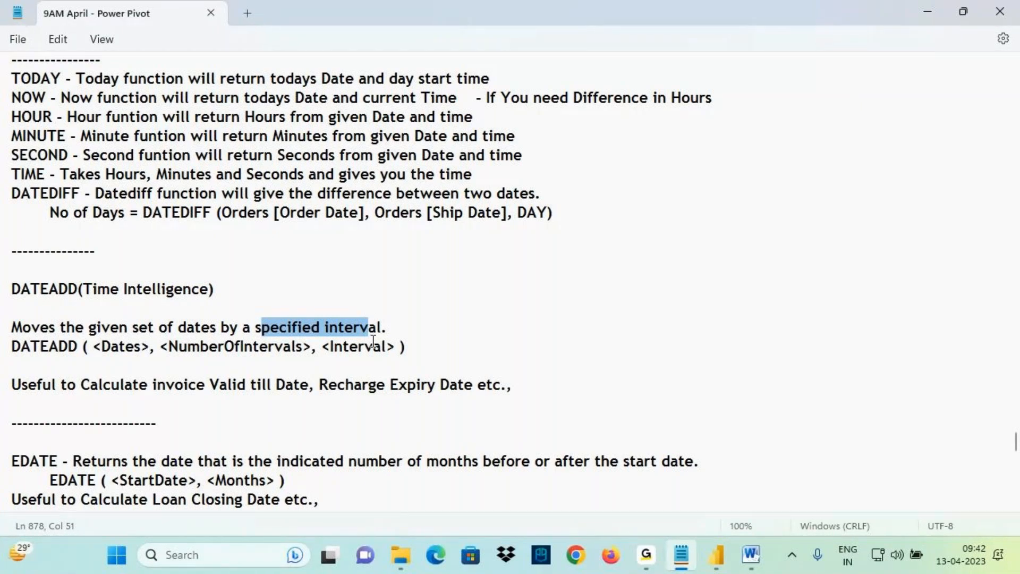
scroll(366, 351, "down", 2)
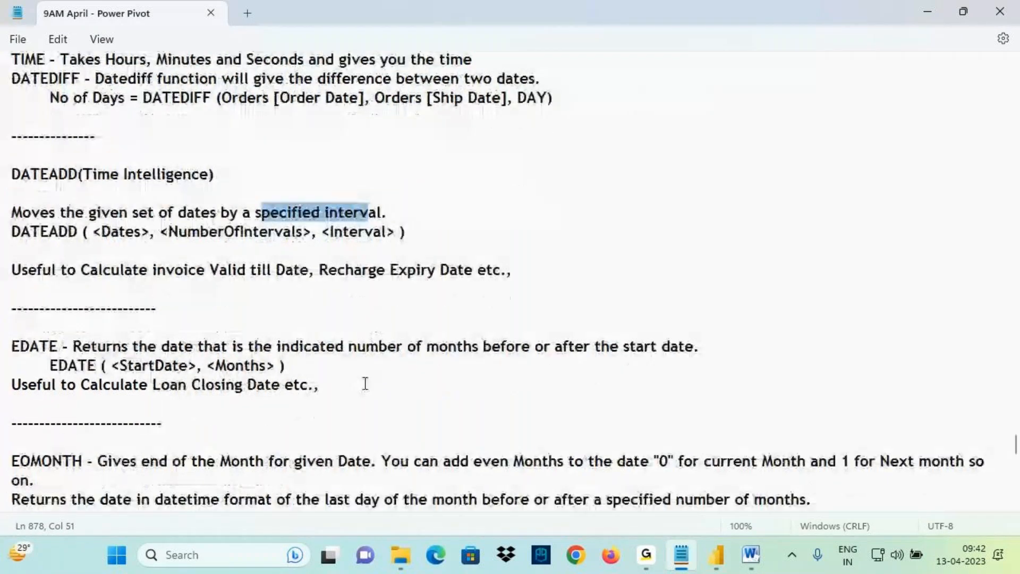
left_click_drag(162, 269, 501, 271)
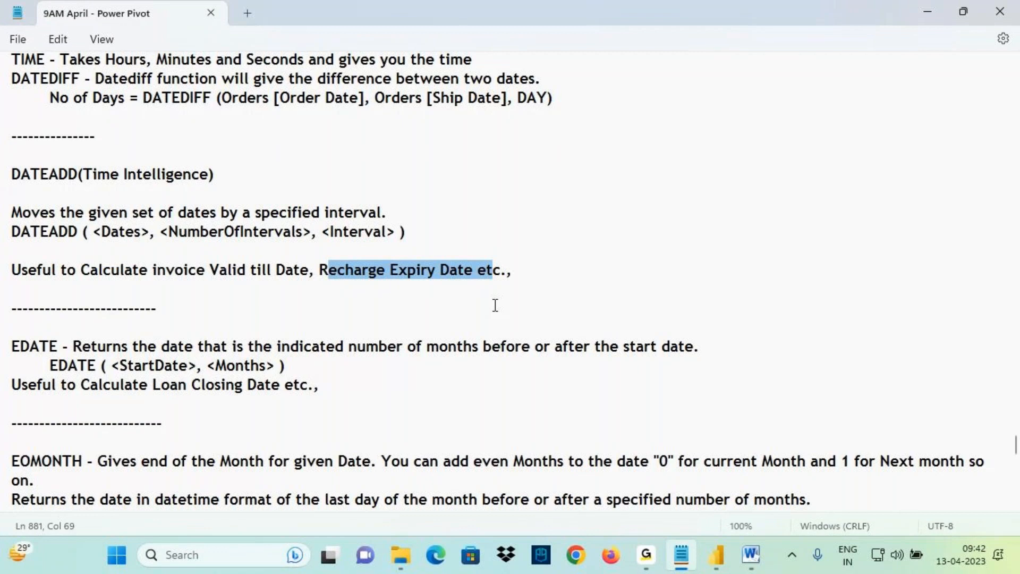
Return to Power BI and compare the Date column with the ExpiryDate column in Dim_Date
left_click(713, 566)
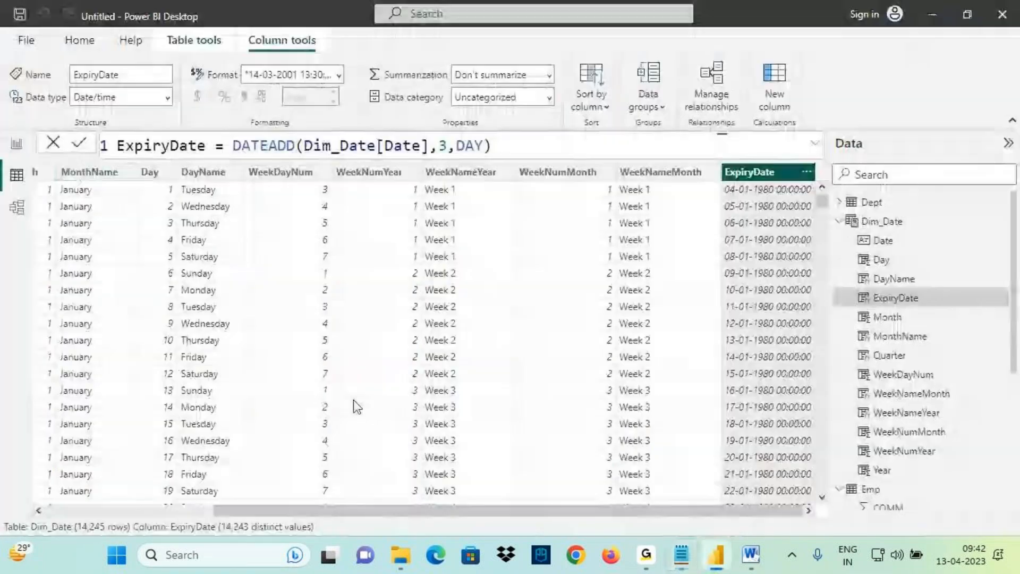
left_click_drag(327, 511, 48, 512)
left_click(63, 178)
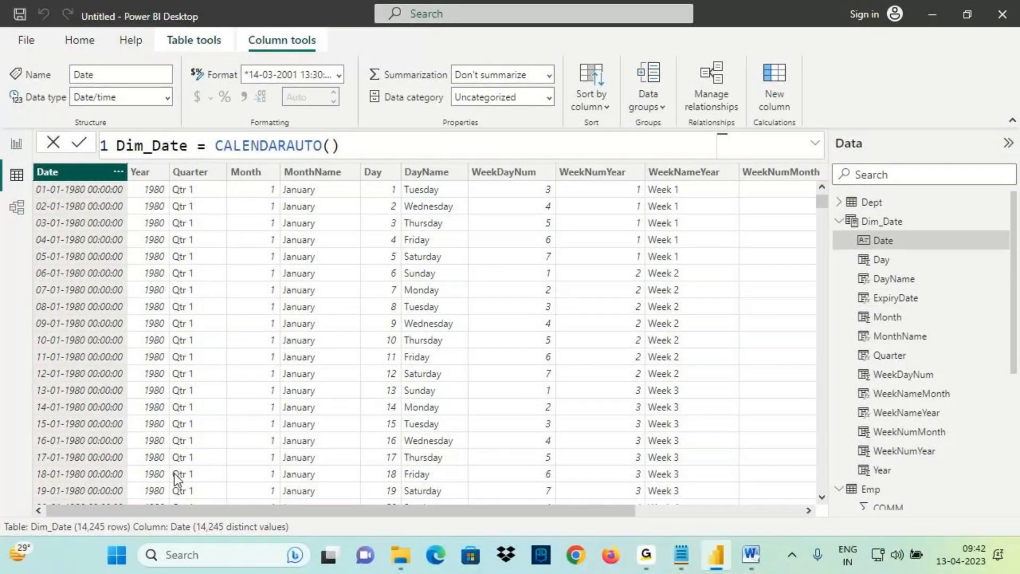
left_click_drag(183, 511, 356, 511)
left_click(759, 178)
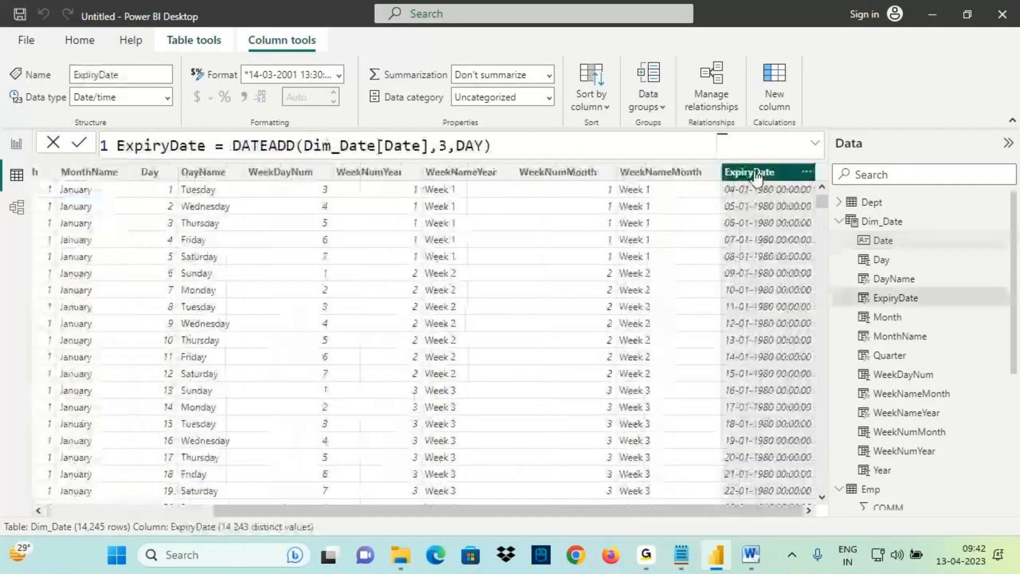
Change the number of intervals in the ExpiryDate formula to 28 and commit it
left_click(448, 147)
key("BackSpace")
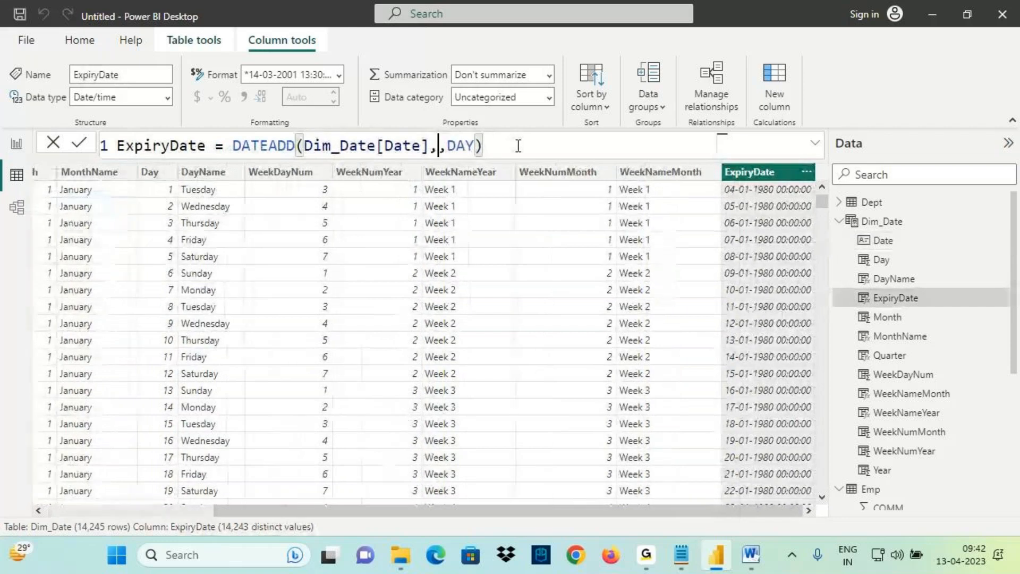
type("28")
left_click(540, 148)
key("Return")
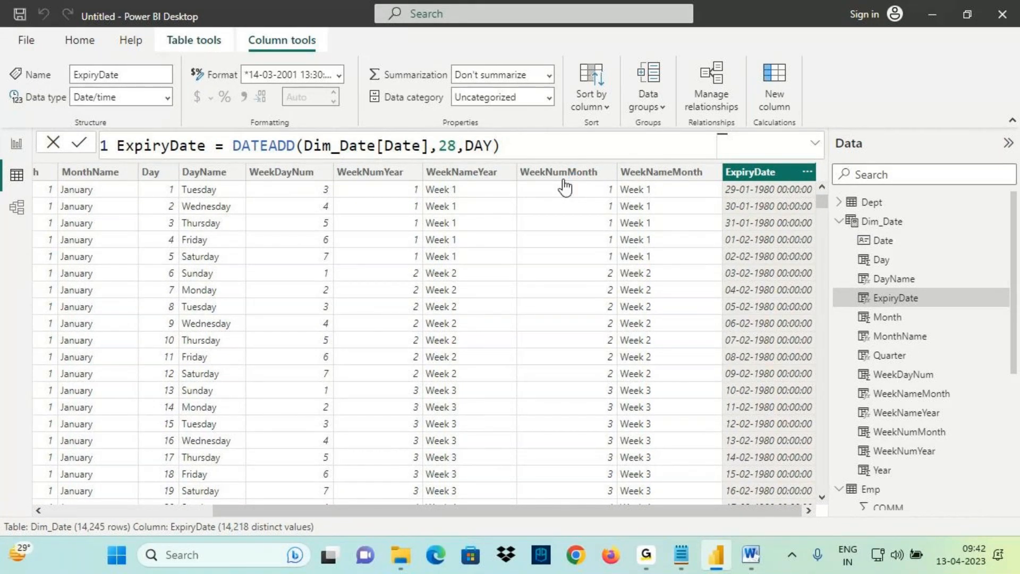
Switch to the Notepad notes and highlight the EDATE definition, its syntax with the Months argument, and the Loan Closing Date use
left_click(681, 555)
scroll(21, 339, "down", 2)
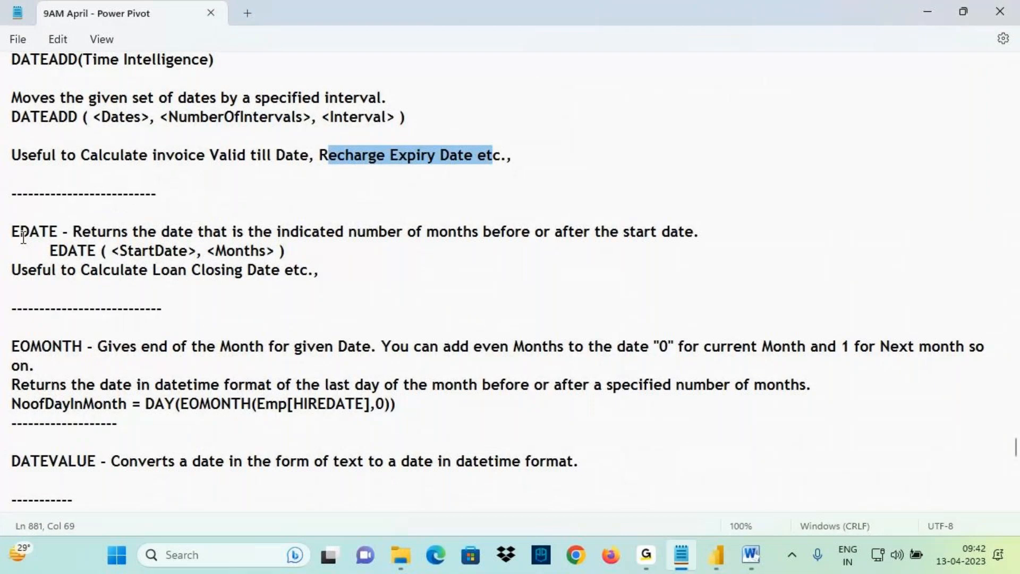
left_click_drag(20, 232, 49, 231)
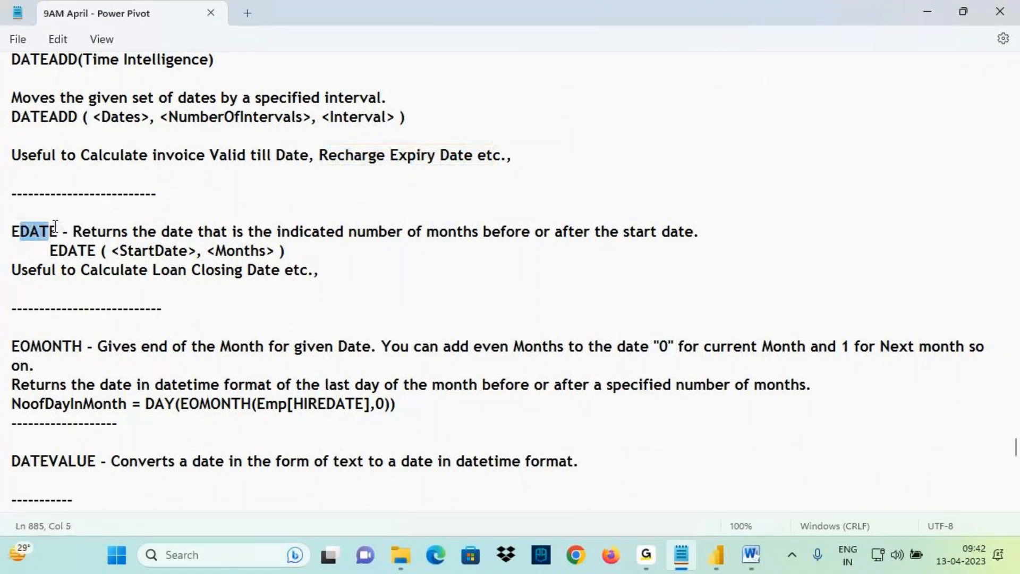
left_click_drag(105, 232, 695, 234)
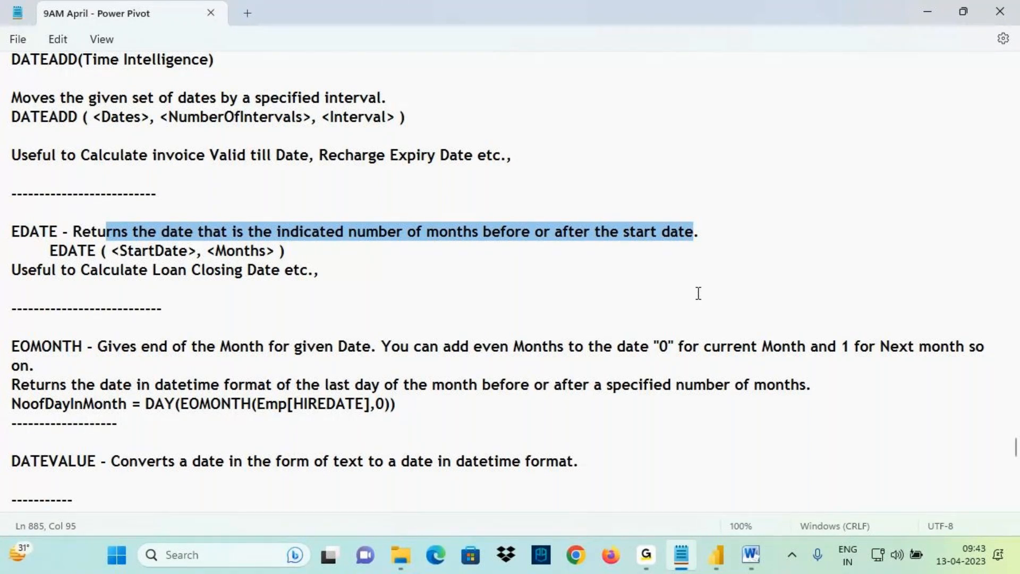
left_click_drag(59, 251, 93, 251)
left_click(120, 251)
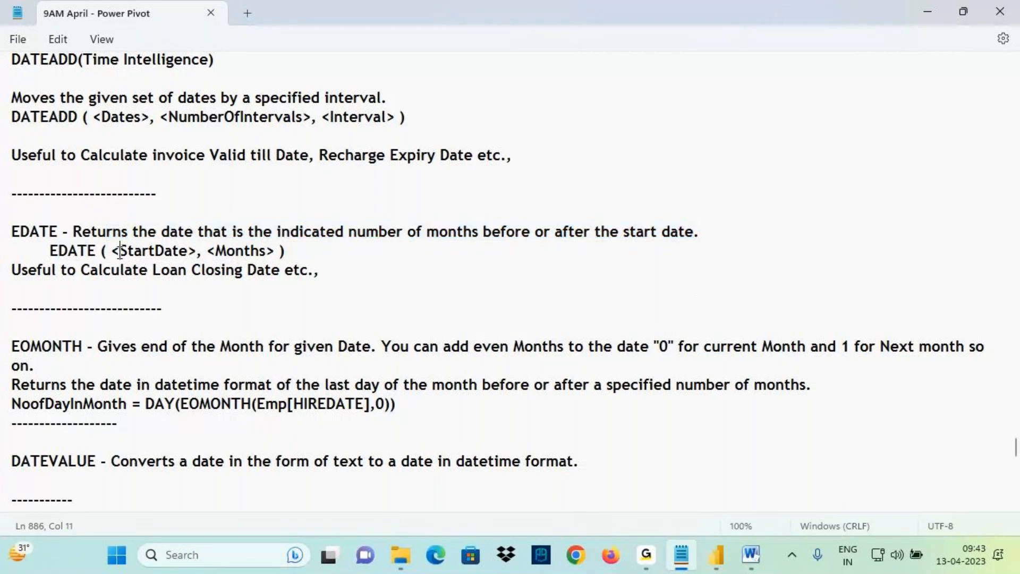
left_click(209, 251)
left_click_drag(210, 251, 275, 251)
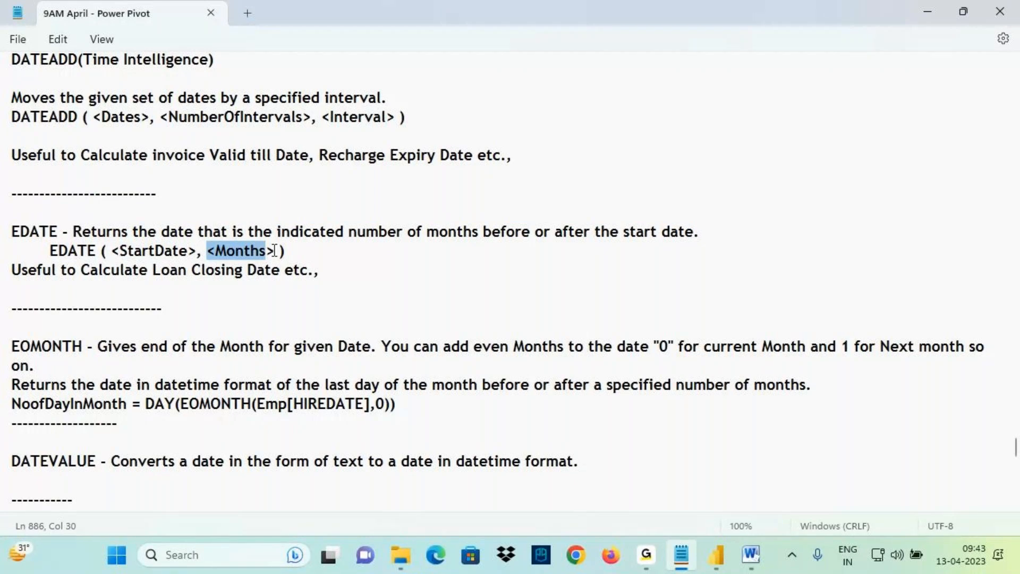
left_click_drag(154, 270, 279, 271)
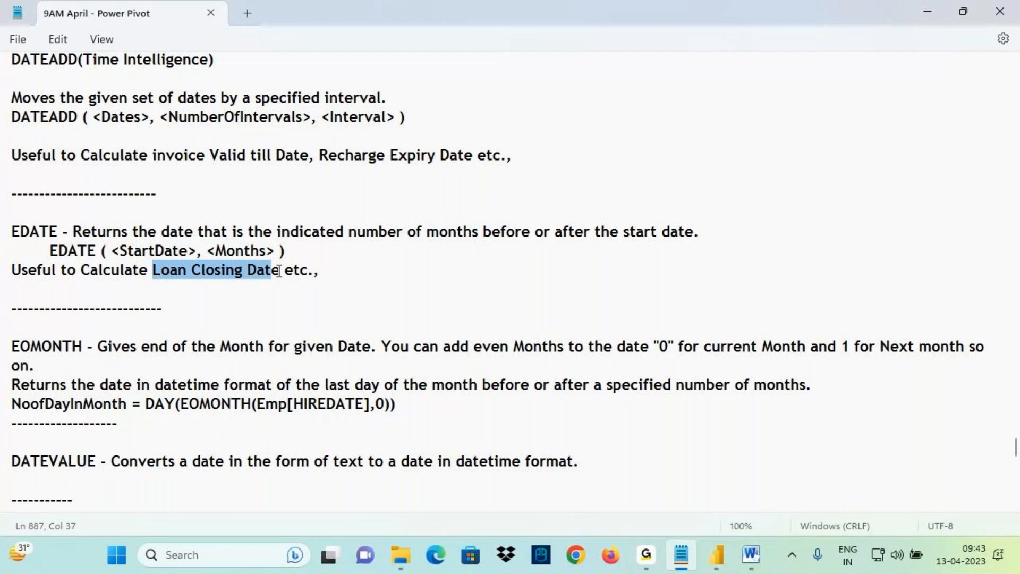
Underline key phrases of the EDATE definition in red, write 48 above it, and draw an arrow from StartDate to the number
key("ctrl+2")
left_click_drag(143, 240, 209, 239)
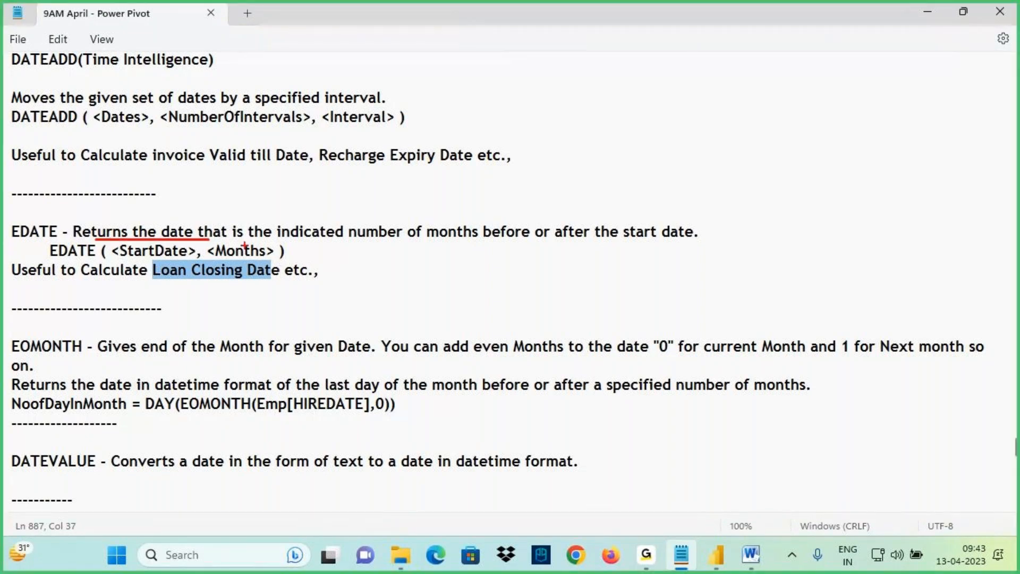
left_click_drag(278, 240, 351, 240)
left_click_drag(453, 240, 524, 240)
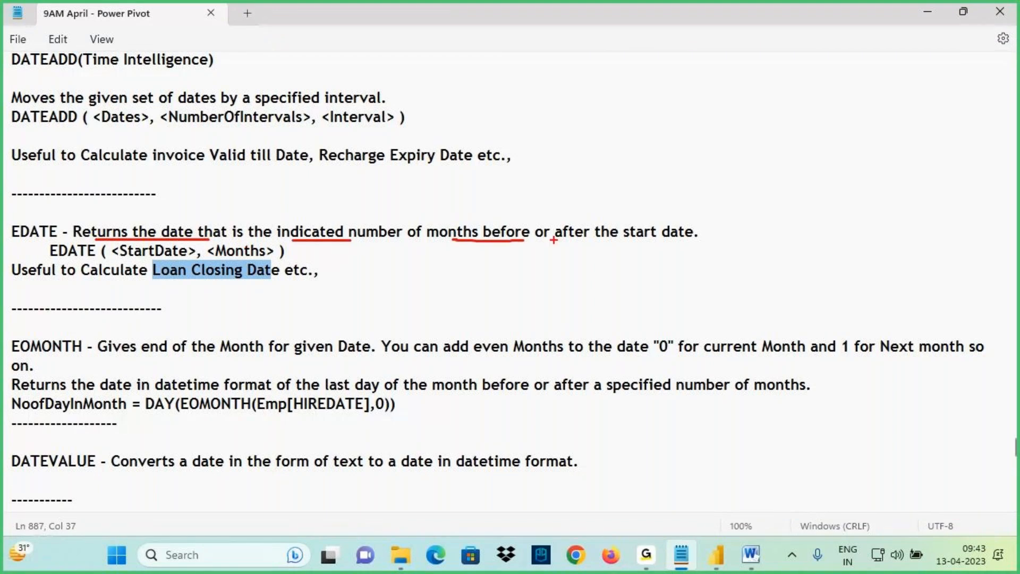
left_click_drag(587, 240, 710, 239)
mouse_move(243, 214)
left_mouse_down()
mouse_move(251, 235)
mouse_move(271, 229)
left_mouse_up()
left_click_drag(264, 220, 268, 242)
left_click_drag(290, 213, 287, 235)
mouse_move(134, 258)
left_mouse_down()
mouse_move(179, 257)
mouse_move(249, 217)
left_mouse_up()
left_click_drag(222, 202, 256, 193)
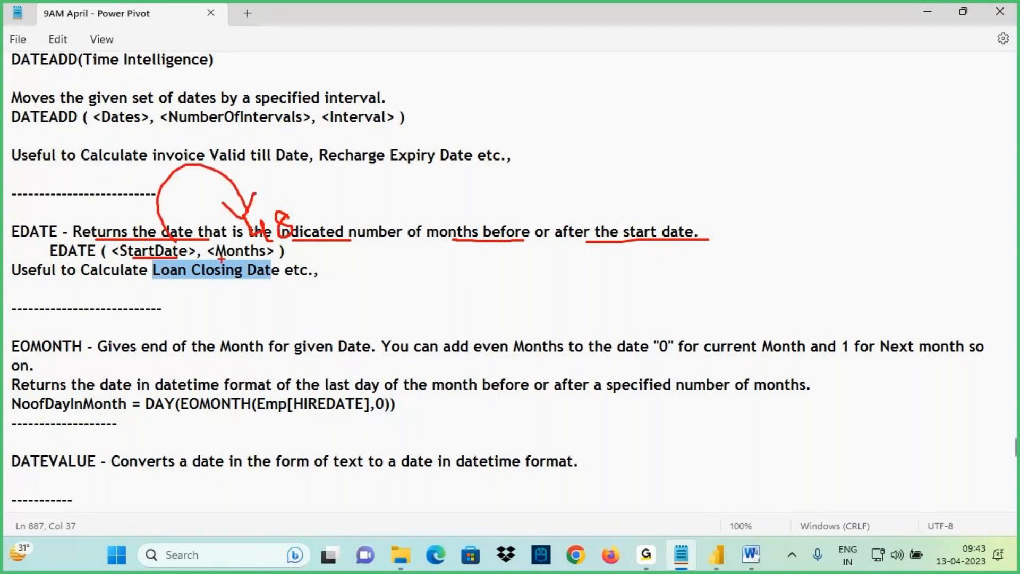
Underline the Months argument of EDATE, clear the annotations, and highlight the word "before" in the definition
left_click_drag(221, 259, 287, 260)
left_click_drag(223, 233, 242, 233)
left_click_drag(212, 261, 262, 260)
key("Escape")
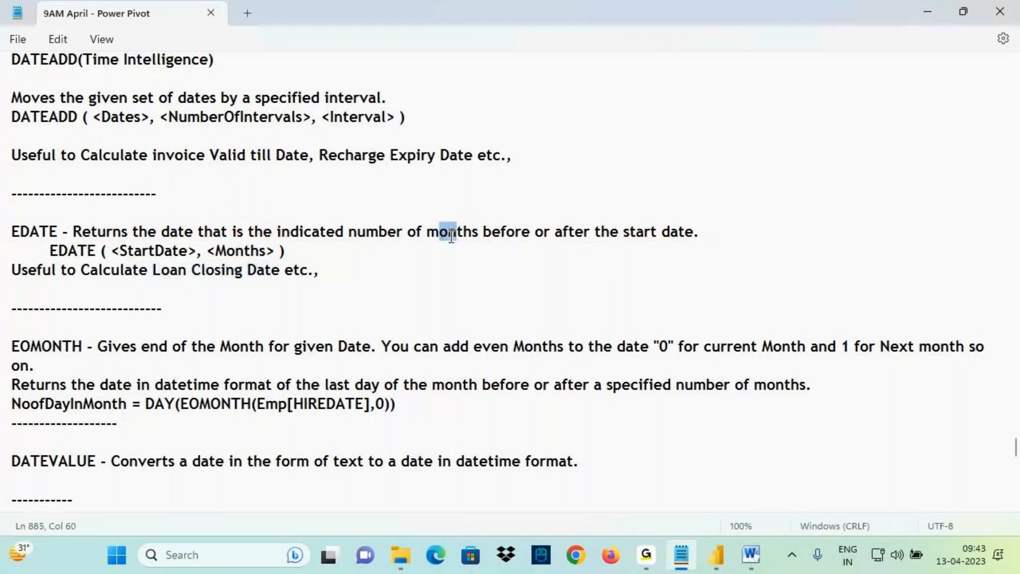
mouse_move(575, 232)
left_mouse_down()
mouse_move(602, 234)
mouse_move(558, 230)
left_mouse_up()
left_click_drag(483, 232, 532, 234)
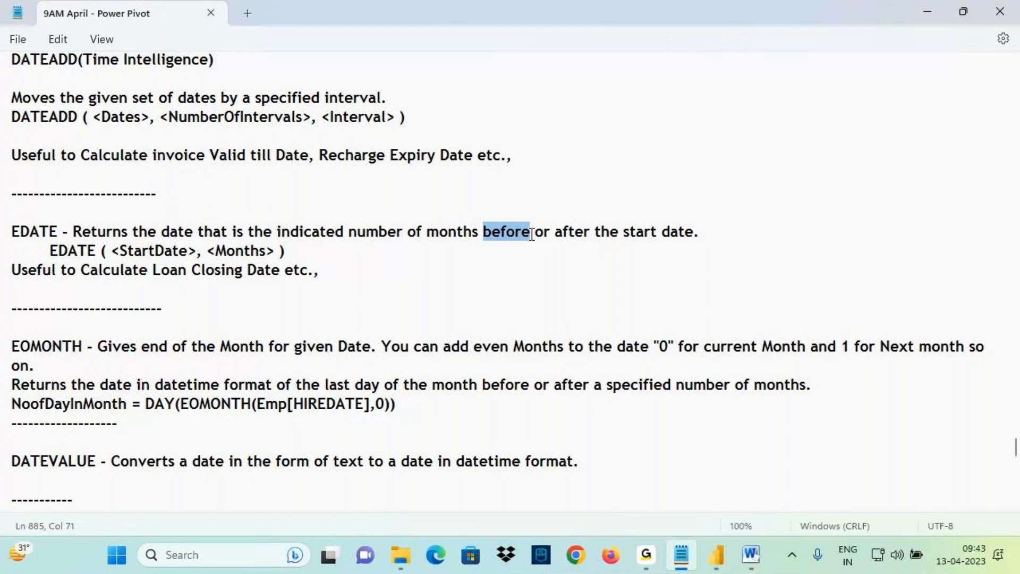
Switch to Power BI, select Dim_Date's Date column, underline its header, and draw a circled 48 with an arrow pointing onward
left_click(716, 564)
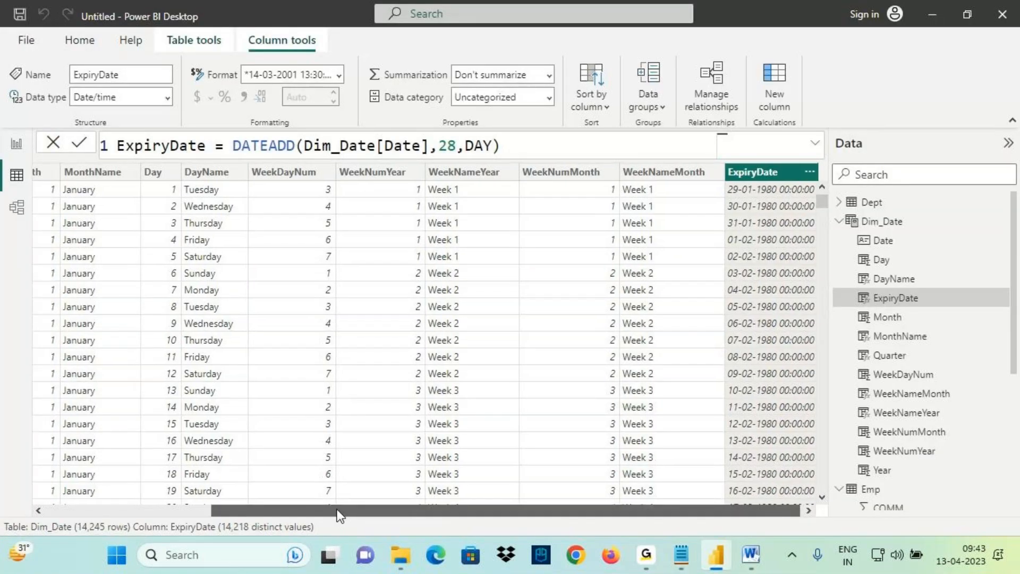
left_click(54, 172)
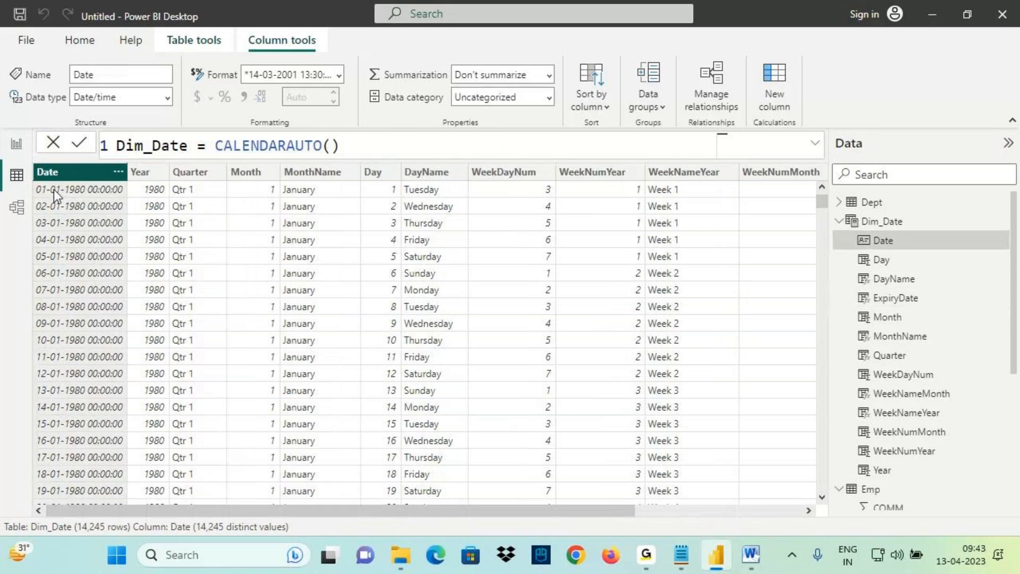
left_click_drag(36, 181, 78, 181)
mouse_move(493, 106)
left_mouse_down()
mouse_move(480, 171)
mouse_move(489, 169)
left_mouse_up()
mouse_move(523, 119)
left_mouse_down()
mouse_move(518, 132)
mouse_move(528, 125)
mouse_move(517, 110)
mouse_move(515, 127)
left_mouse_up()
mouse_move(513, 151)
left_mouse_down()
mouse_move(512, 162)
mouse_move(618, 178)
left_mouse_up()
mouse_move(581, 149)
left_mouse_down()
mouse_move(621, 179)
mouse_move(589, 238)
left_mouse_up()
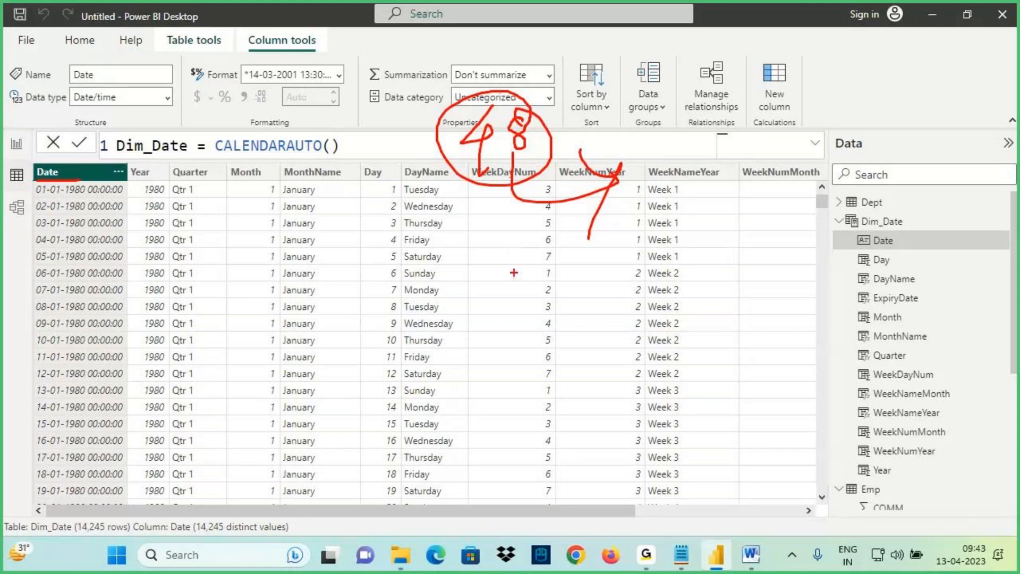
Clear the circled 48 annotation and highlight EDATE with its StartDate and Months arguments in the Notepad notes
left_click_drag(461, 196, 541, 148)
key("Escape")
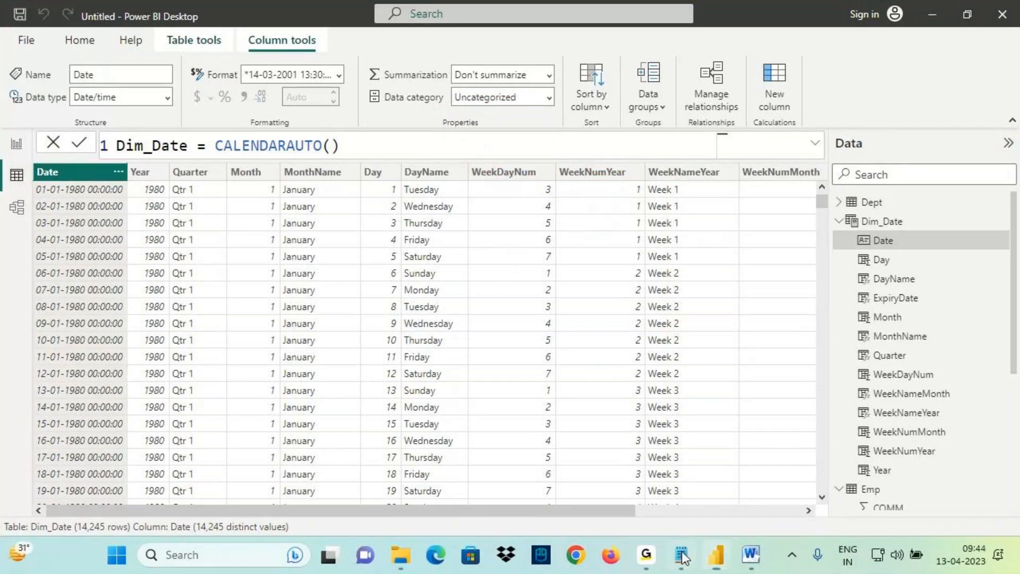
left_click(682, 555)
left_click(7, 234)
left_click_drag(11, 232, 56, 232)
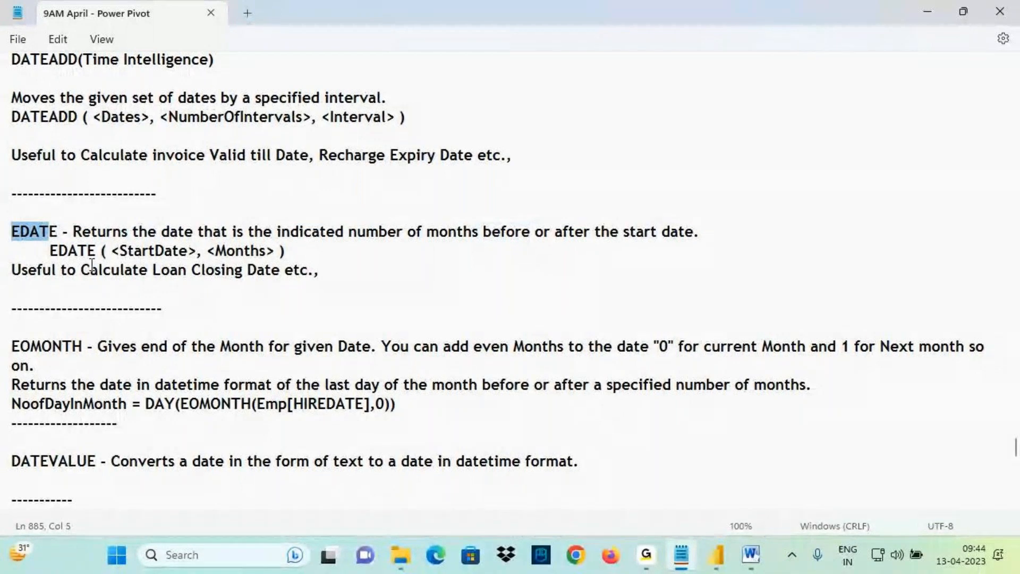
left_click_drag(119, 251, 190, 254)
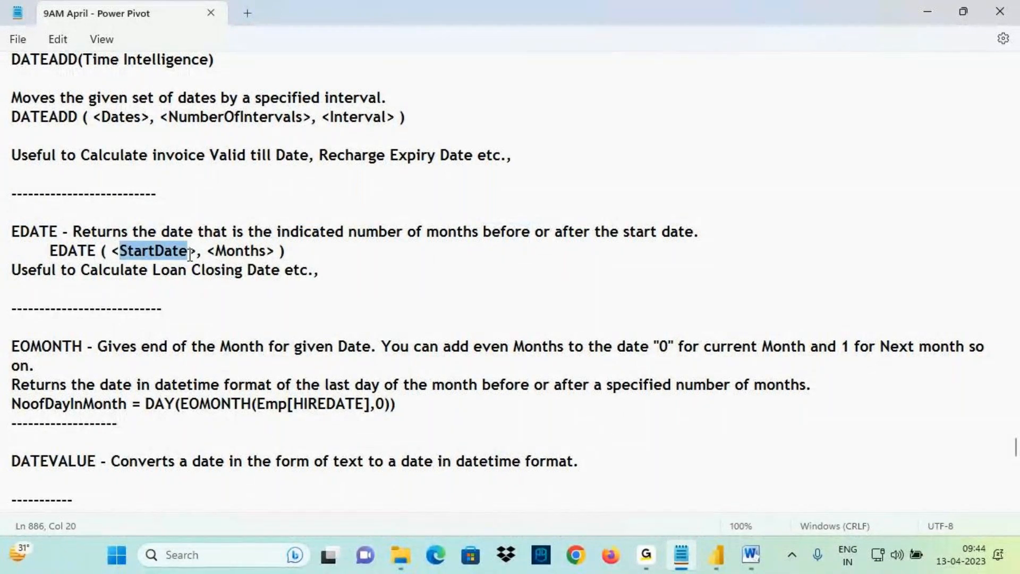
left_click(215, 252)
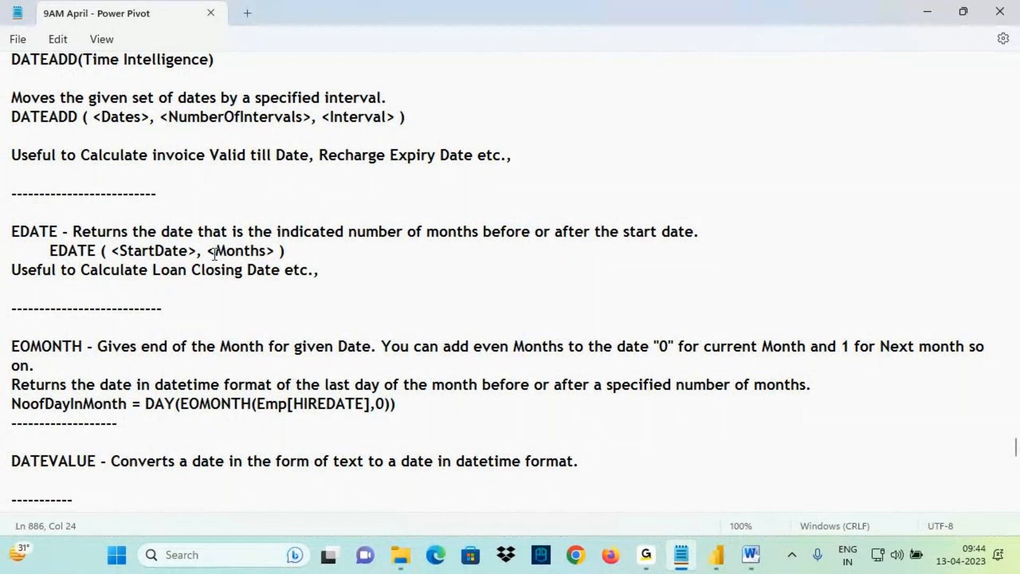
left_click_drag(215, 252, 254, 253)
Highlight the EOMONTH heading in the notes and compare it with the EDATE name and definition
scroll(255, 266, "down", 2)
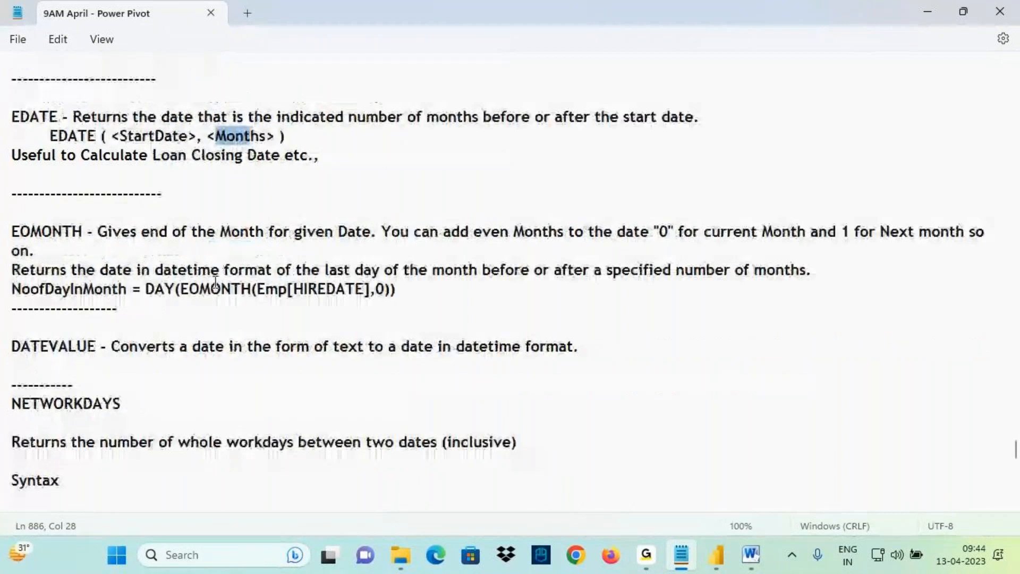
left_click_drag(29, 236, 84, 234)
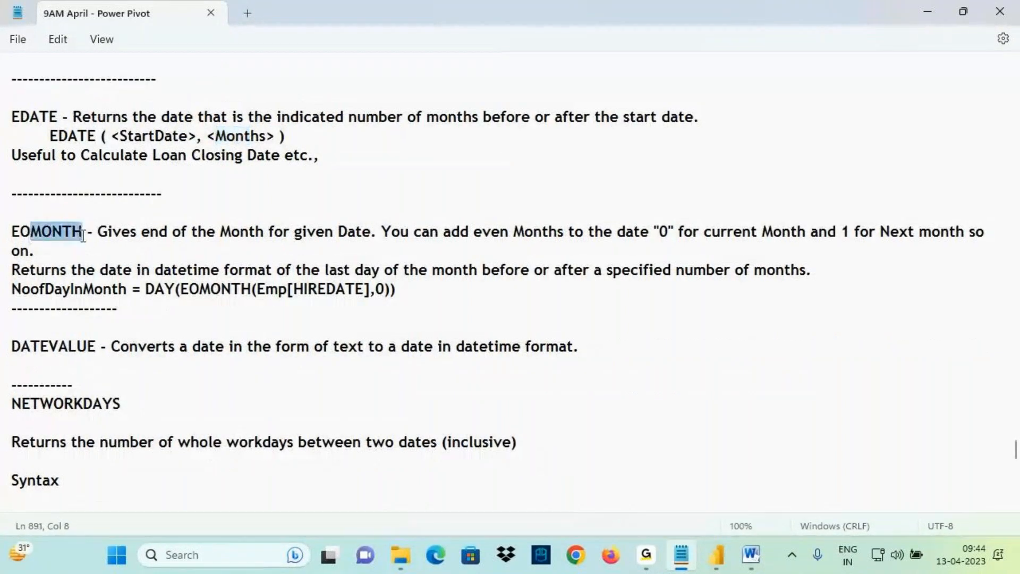
left_click_drag(19, 115, 51, 121)
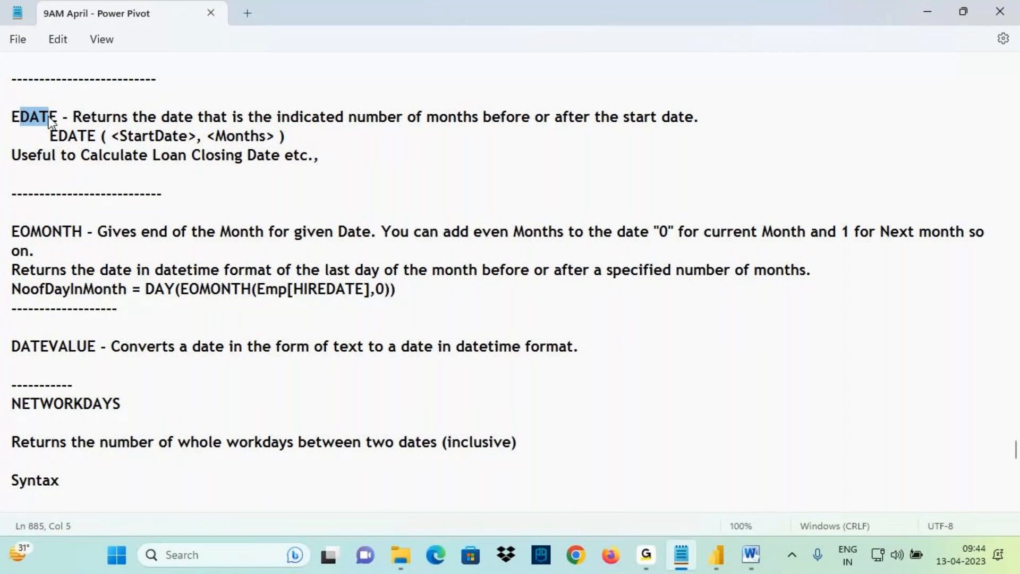
left_click(40, 117)
left_click_drag(29, 117, 49, 118)
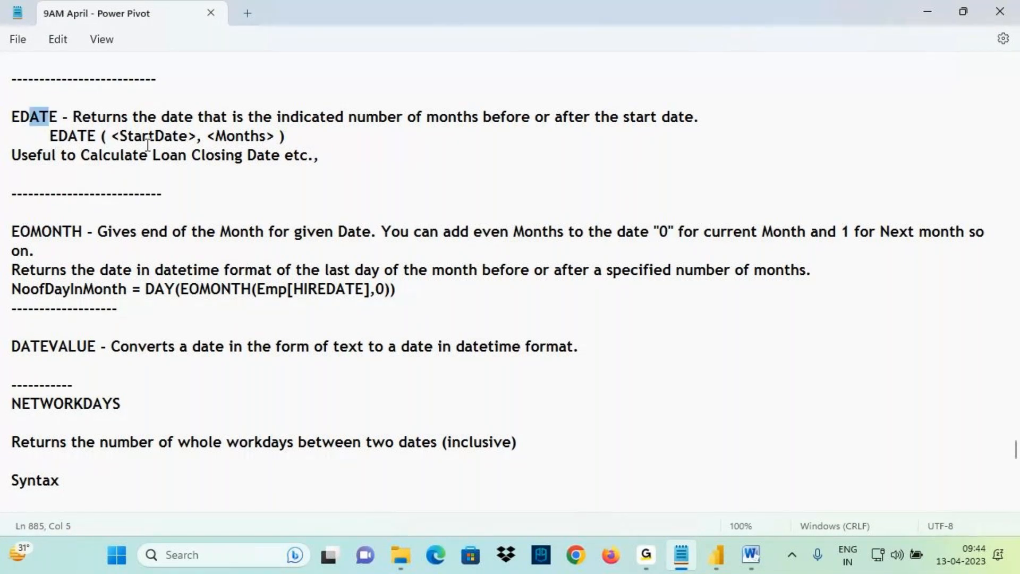
left_click_drag(185, 117, 702, 127)
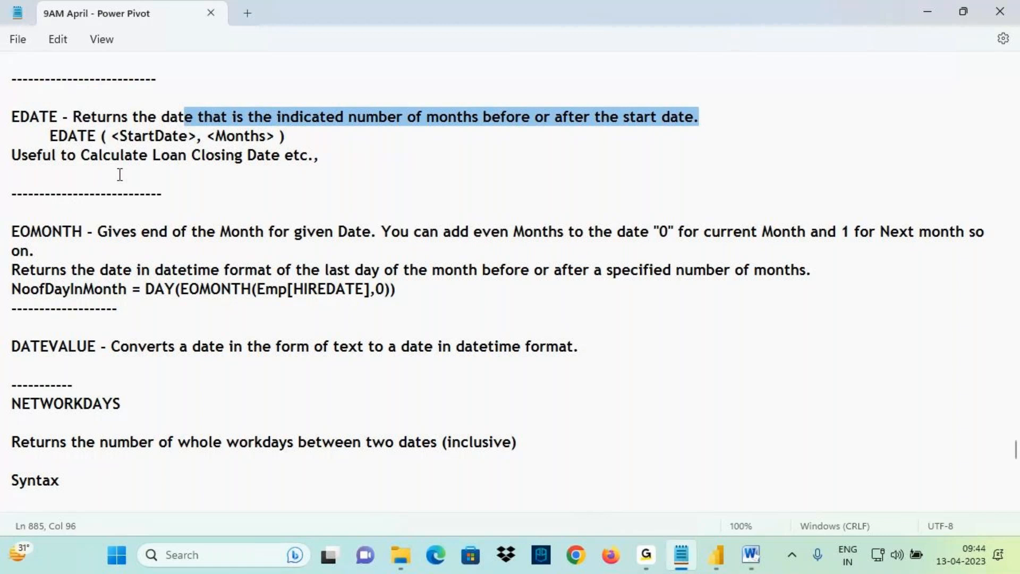
left_click(32, 117)
left_click_drag(31, 215, 105, 235)
left_click(106, 119)
left_click_drag(19, 231, 60, 229)
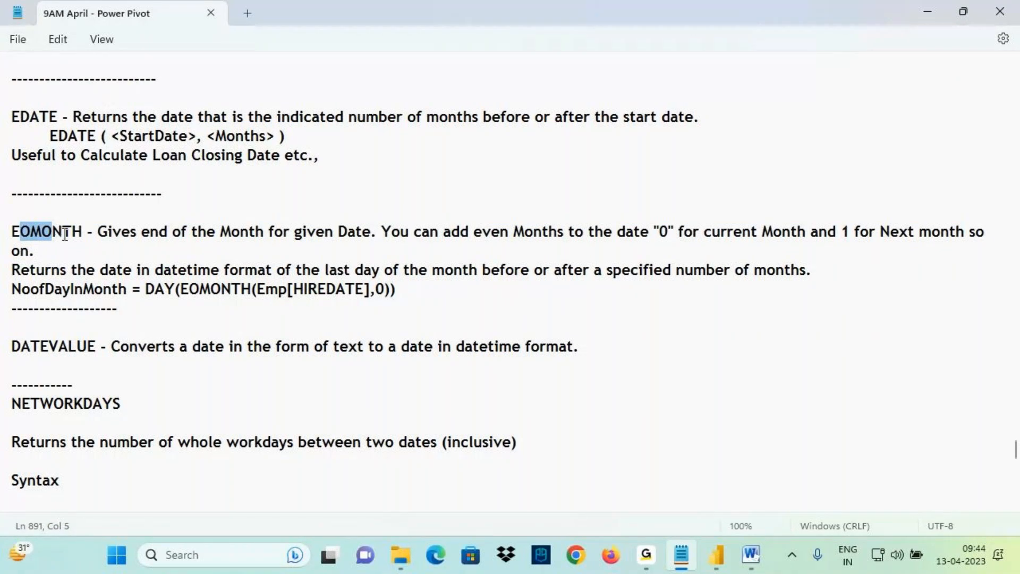
Show the Emp table in Power BI, and circle the 09 June 1981 hire date with an arrow and number beside its row
left_click(725, 569)
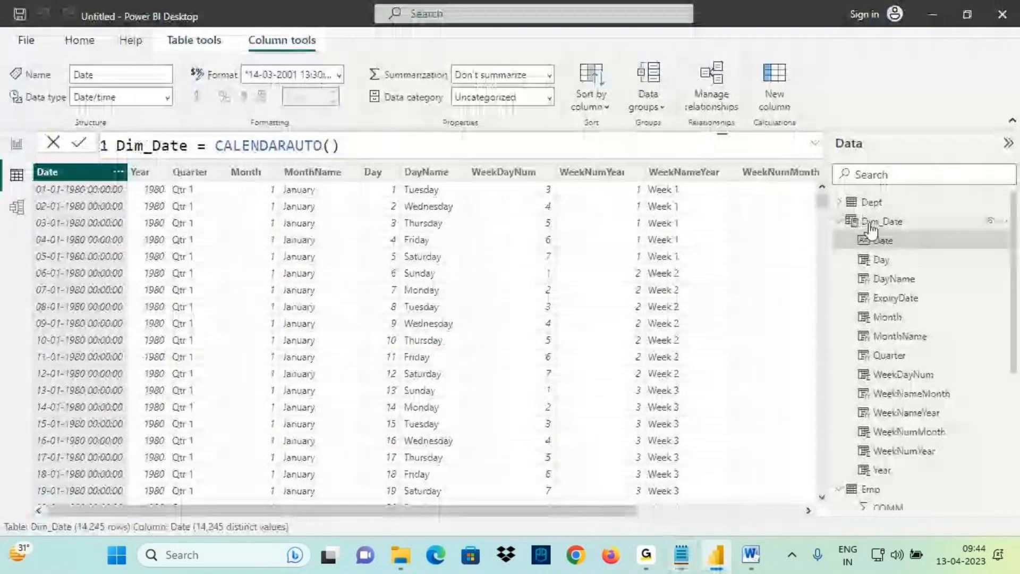
left_click(880, 221)
left_click(870, 489)
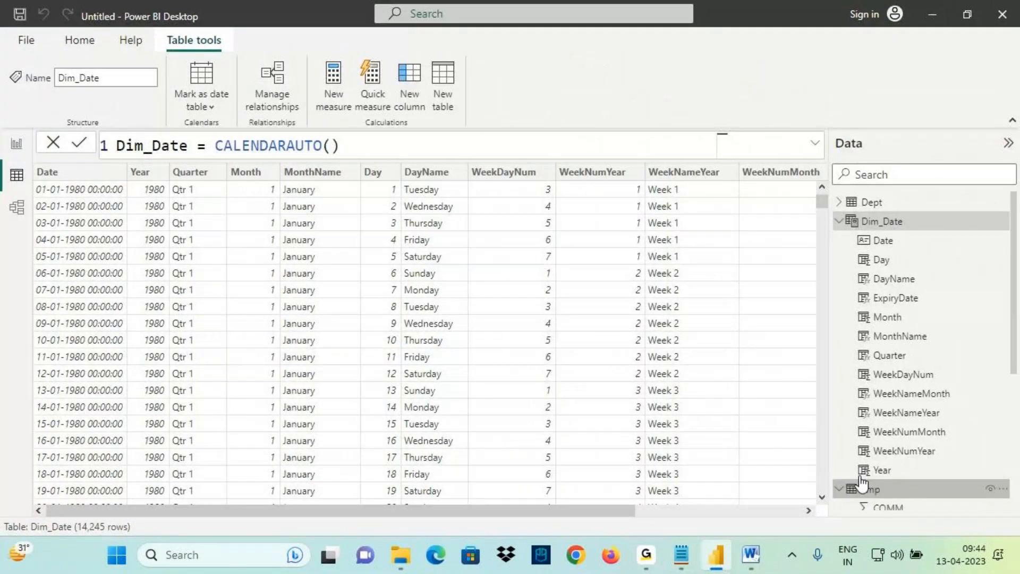
key("ctrl+2")
mouse_move(273, 189)
left_mouse_down()
mouse_move(334, 191)
mouse_move(287, 175)
mouse_move(366, 131)
mouse_move(349, 176)
left_mouse_up()
left_click_drag(705, 183, 742, 179)
mouse_move(721, 164)
left_mouse_down()
mouse_move(741, 179)
mouse_move(766, 177)
mouse_move(752, 186)
mouse_move(780, 183)
left_mouse_up()
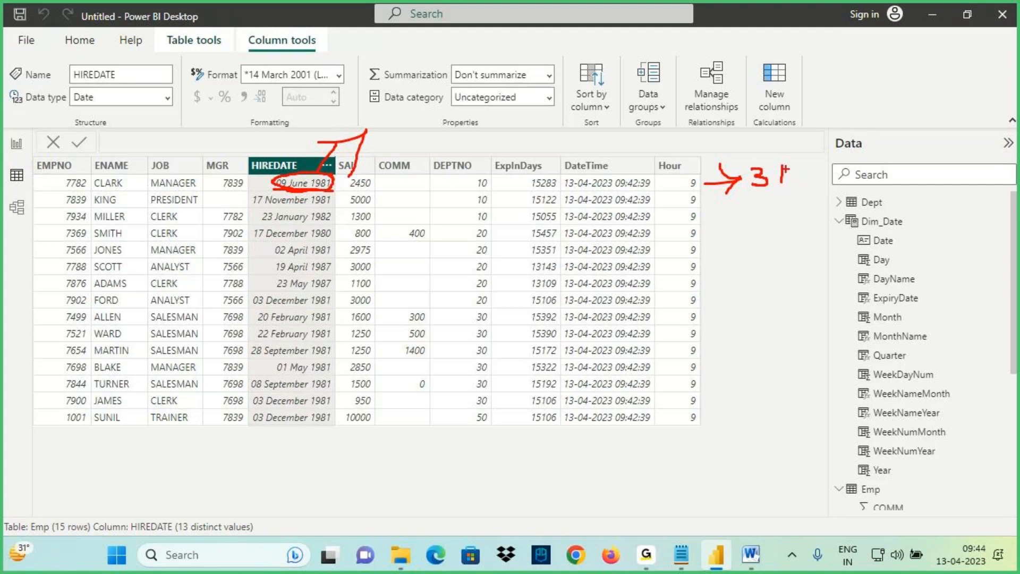
mouse_move(779, 173)
left_mouse_down()
mouse_move(786, 171)
mouse_move(782, 188)
left_mouse_up()
left_click_drag(752, 197, 812, 195)
key("Escape")
Box the 23 January 1982 hire date in red, draw a line to a circled 31 beside its row, and clear the annotations
key("ctrl+2")
mouse_move(259, 213)
left_mouse_down()
mouse_move(345, 223)
mouse_move(258, 213)
left_mouse_up()
left_click_drag(349, 218, 733, 216)
left_click_drag(711, 209, 712, 224)
mouse_move(743, 205)
left_mouse_down()
mouse_move(743, 225)
mouse_move(763, 225)
mouse_move(743, 237)
mouse_move(775, 202)
mouse_move(726, 209)
left_mouse_up()
left_click_drag(265, 223, 319, 219)
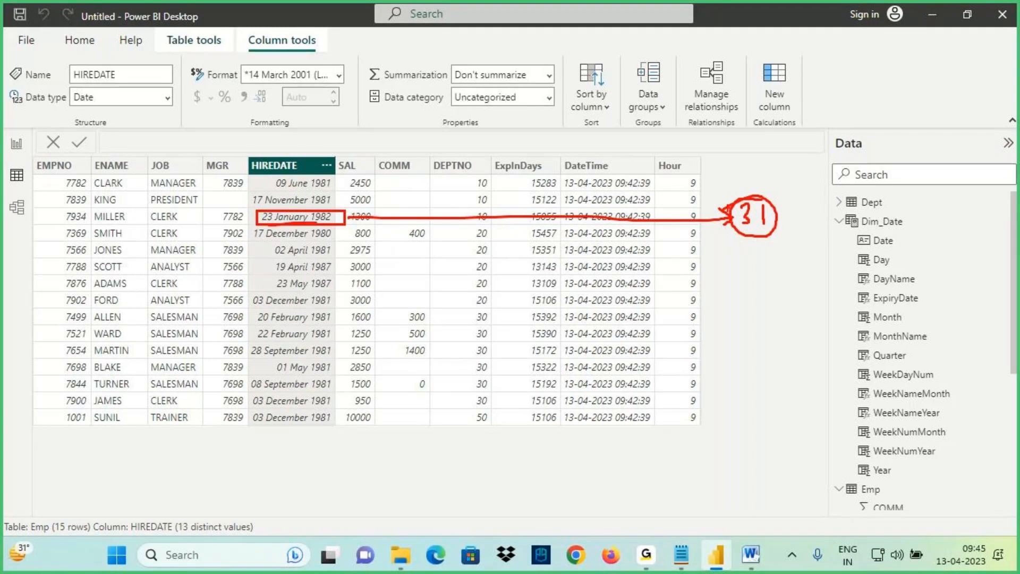
left_click_drag(735, 170, 744, 199)
mouse_move(693, 271)
left_mouse_down()
mouse_move(708, 295)
mouse_move(718, 292)
mouse_move(679, 306)
left_mouse_up()
mouse_move(231, 201)
left_mouse_down()
mouse_move(263, 222)
mouse_move(311, 227)
mouse_move(255, 228)
mouse_move(314, 208)
mouse_move(292, 152)
mouse_move(274, 185)
left_mouse_up()
left_click_drag(291, 158, 311, 185)
left_click_drag(294, 109, 303, 155)
left_click_drag(327, 116, 327, 158)
key("Escape")
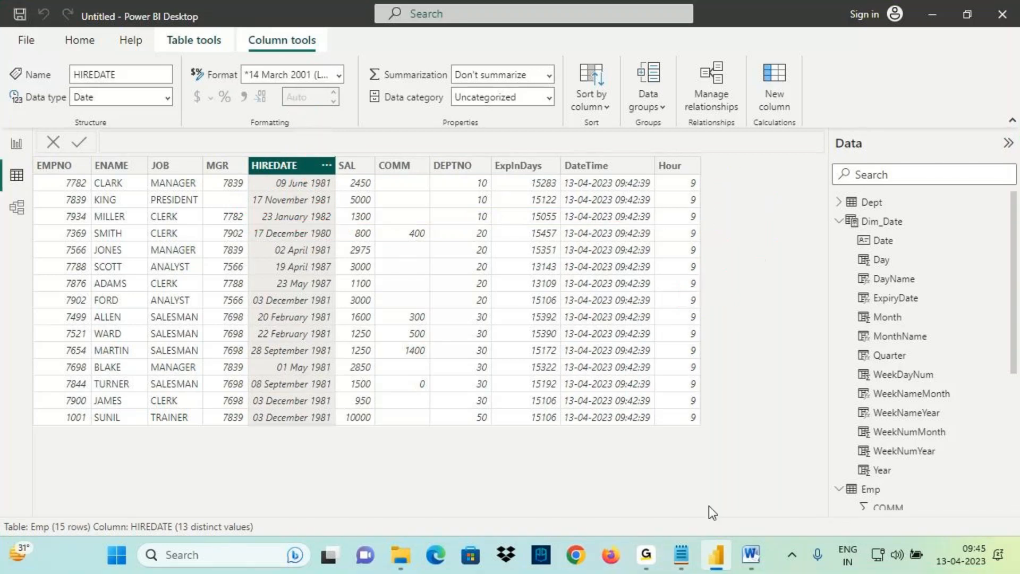
Highlight EOMONTH and parts of the NoofDayInMonth formula in the Notepad notes, underlining EOMONTH inside DAY in red
left_click(682, 555)
left_click_drag(19, 231, 80, 230)
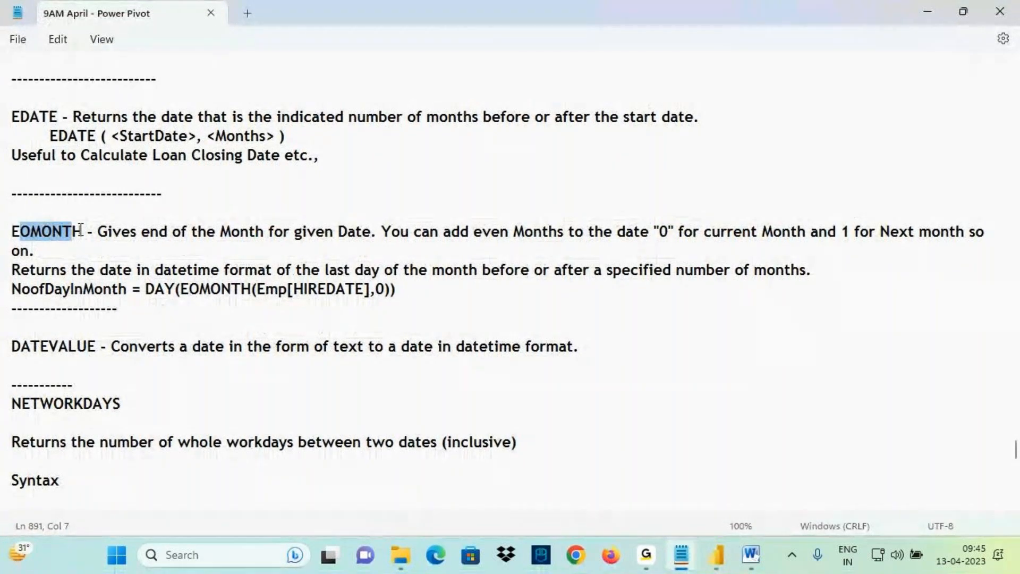
left_click_drag(189, 289, 383, 290)
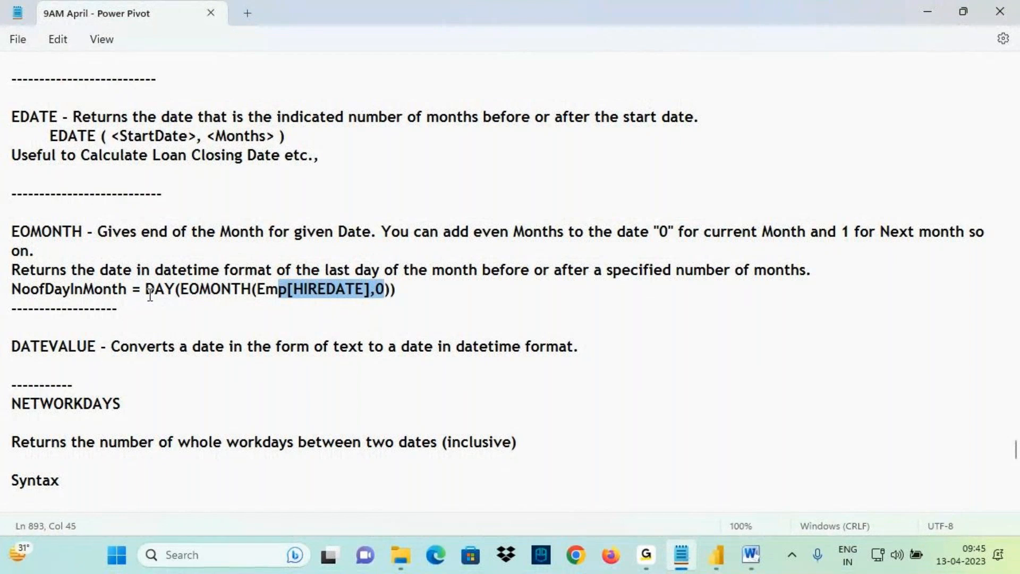
left_click_drag(147, 290, 174, 291)
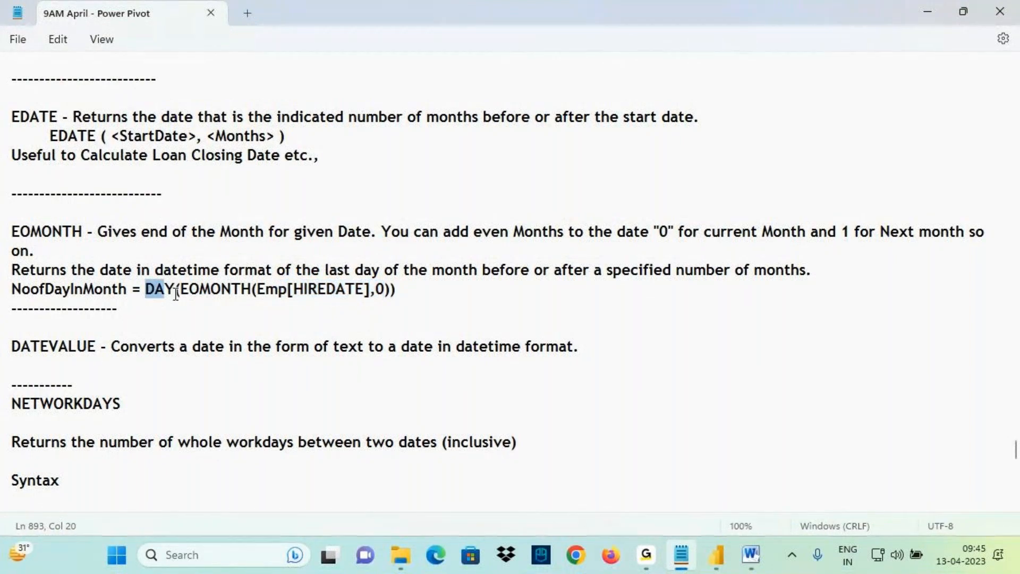
left_click(223, 301)
key("ctrl+2")
left_click_drag(194, 298, 255, 299)
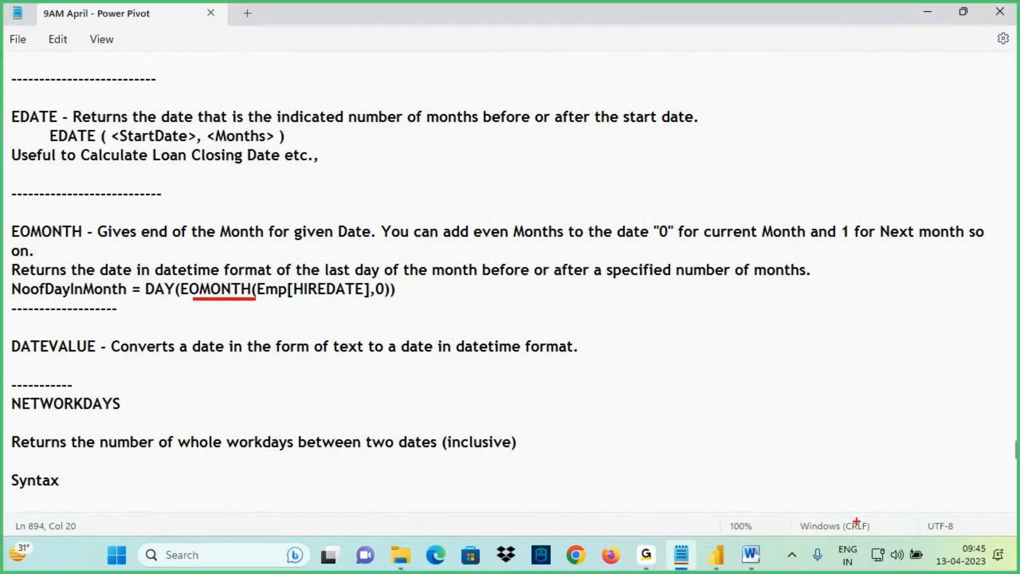
key("Escape")
Return to Power BI and add a calculated column named EOMonth to the Emp table
left_click(717, 555)
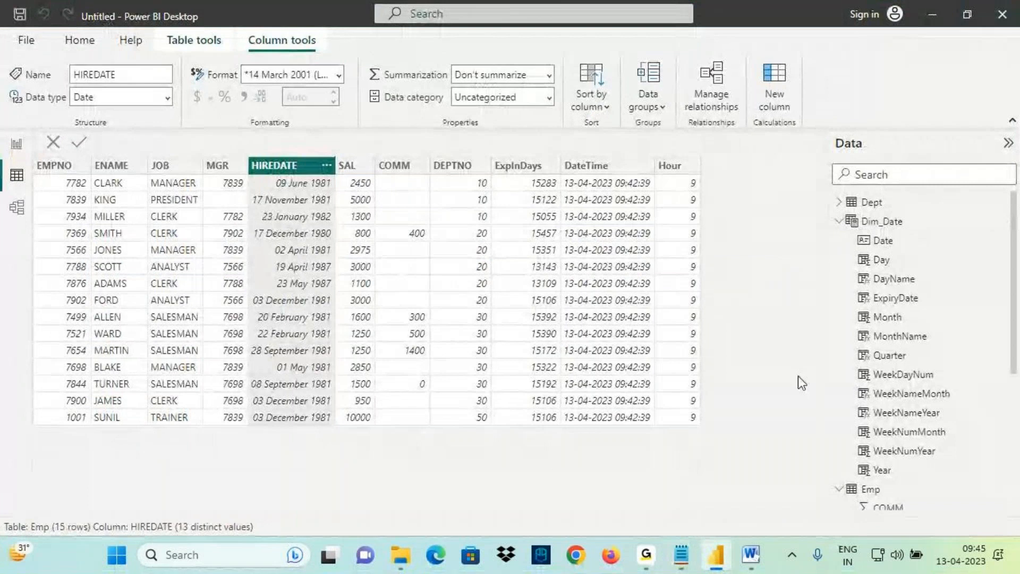
left_click(870, 489)
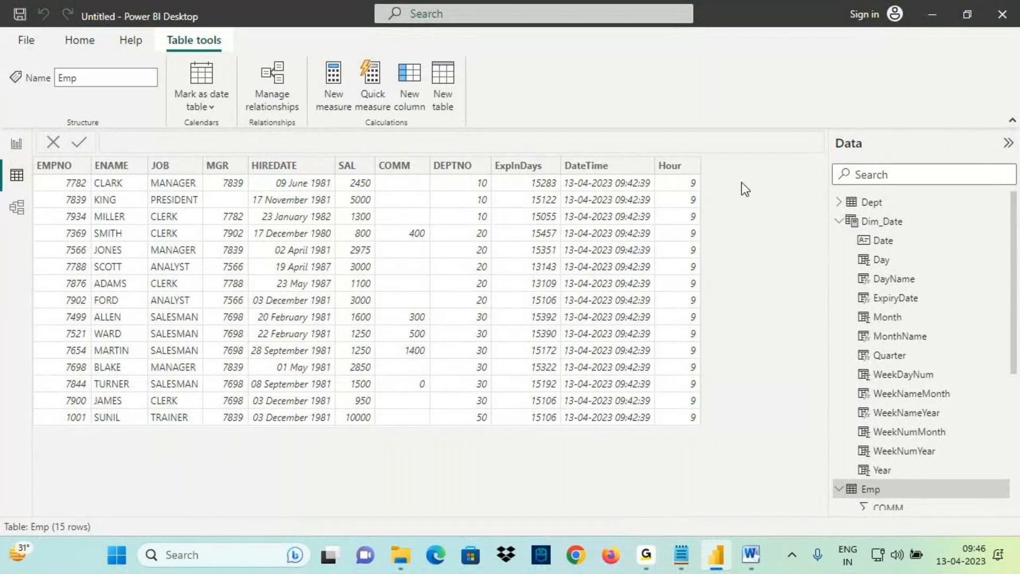
left_click(413, 82)
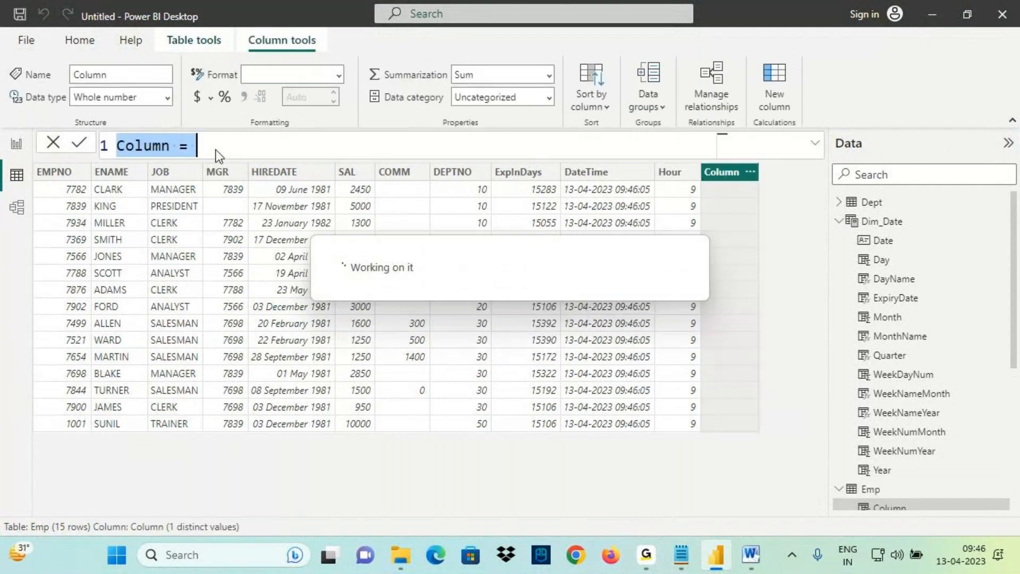
double_click(152, 145)
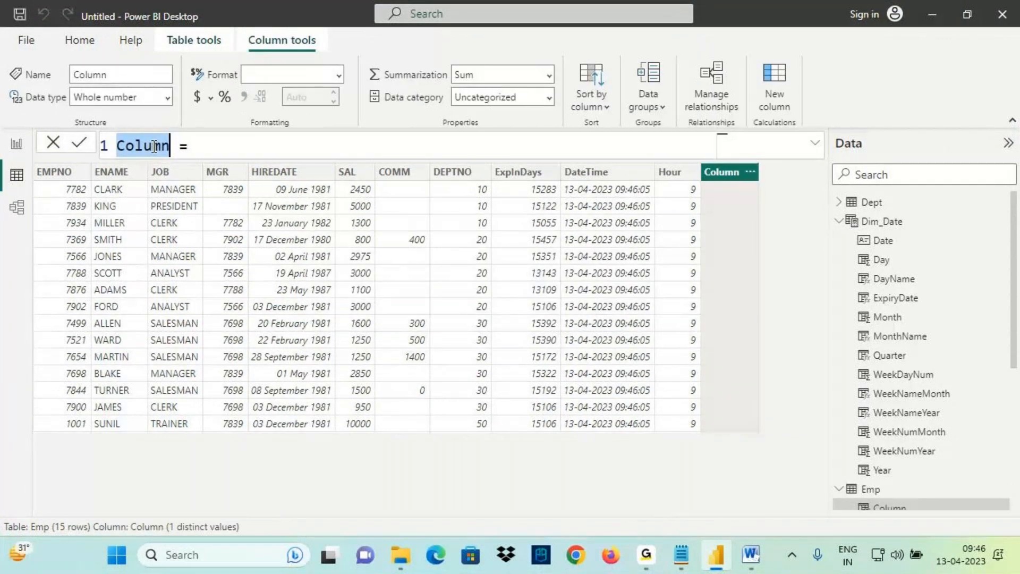
type("EOMonth")
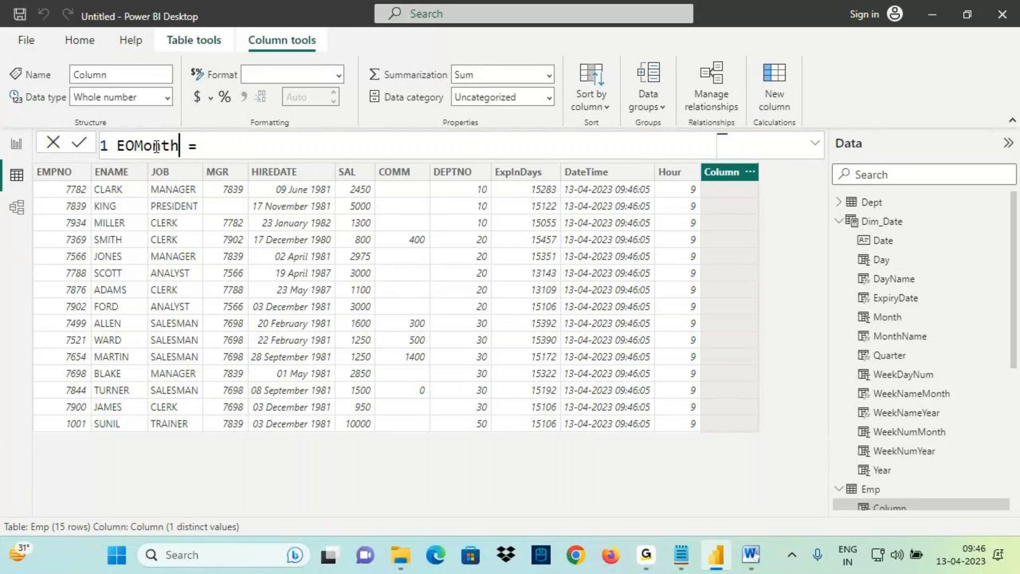
Build the column formula with EOMONTH, using Emp[HIREDATE] as the start date and 0 as the months
left_click(247, 144)
type("eo")
key("Tab")
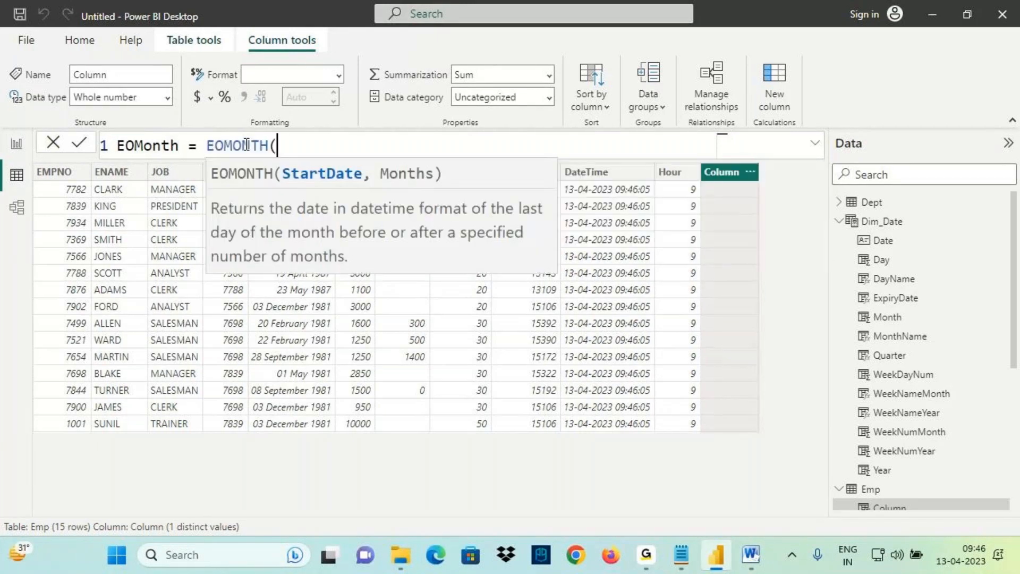
left_click_drag(294, 176, 363, 180)
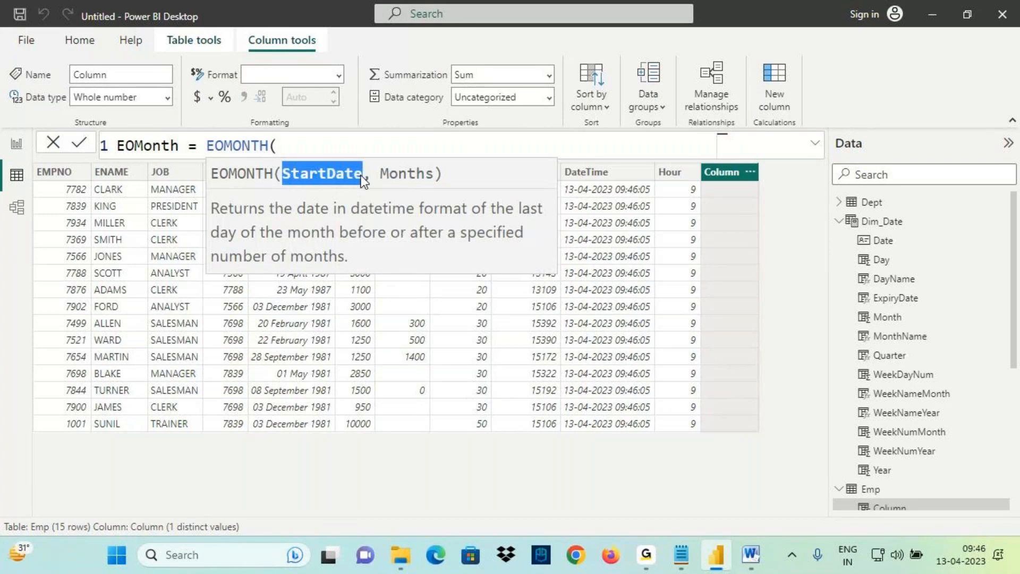
left_click(321, 150)
type("hir")
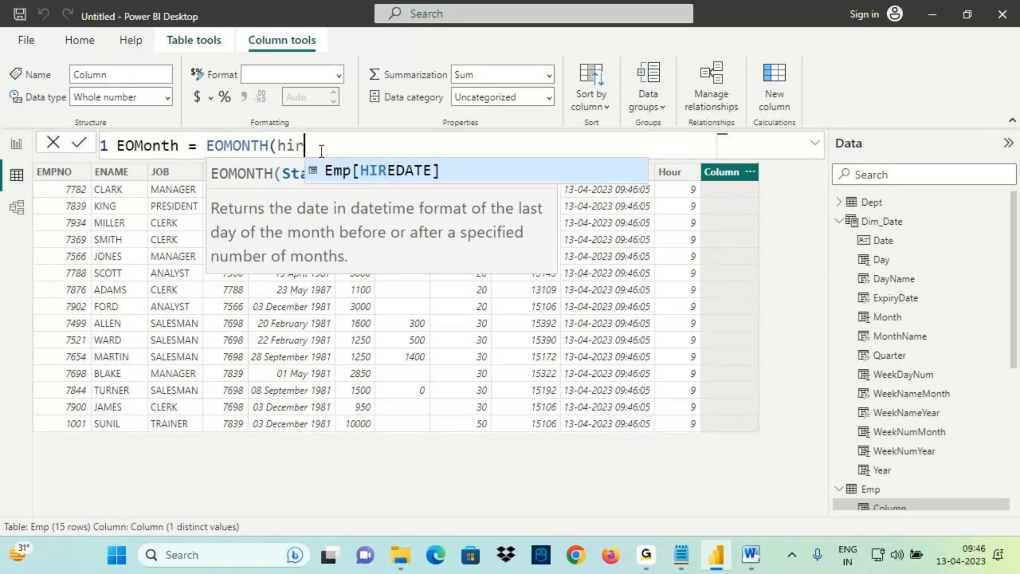
key("Tab")
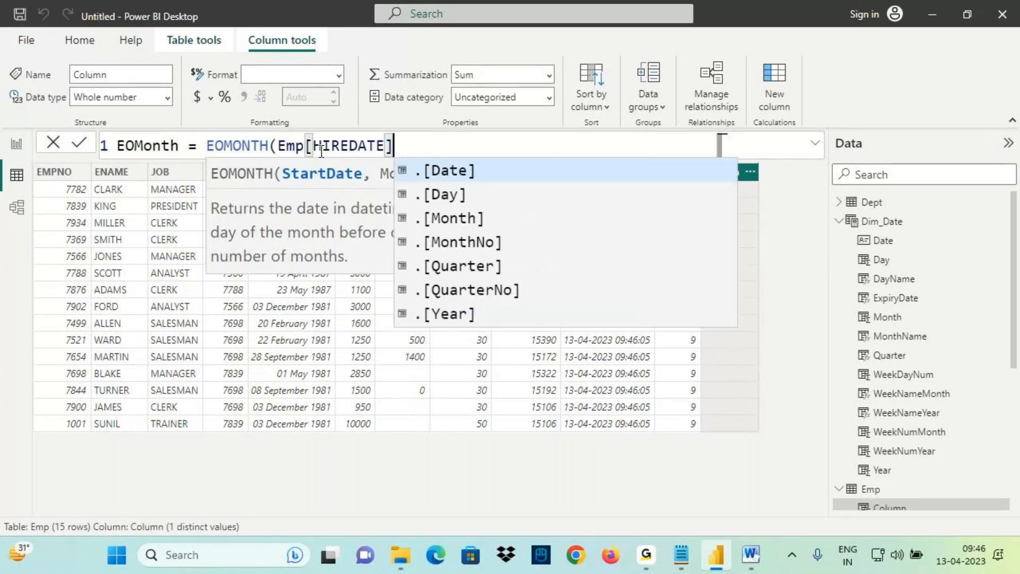
type(",0")
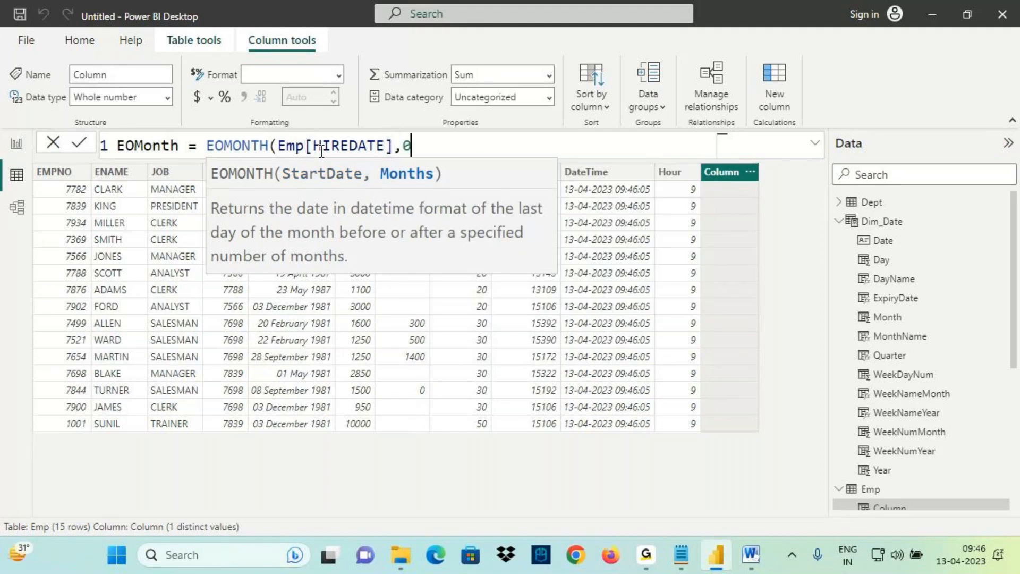
Try 1 as the Months argument and mark it and HIREDATE in red with arrows over the formula
key("BackSpace")
type("1")
key("ctrl+2")
left_click_drag(402, 158, 427, 154)
left_click_drag(318, 152, 367, 157)
mouse_move(395, 97)
left_mouse_down()
mouse_move(402, 127)
mouse_move(421, 113)
mouse_move(407, 144)
mouse_move(242, 132)
mouse_move(287, 106)
left_mouse_up()
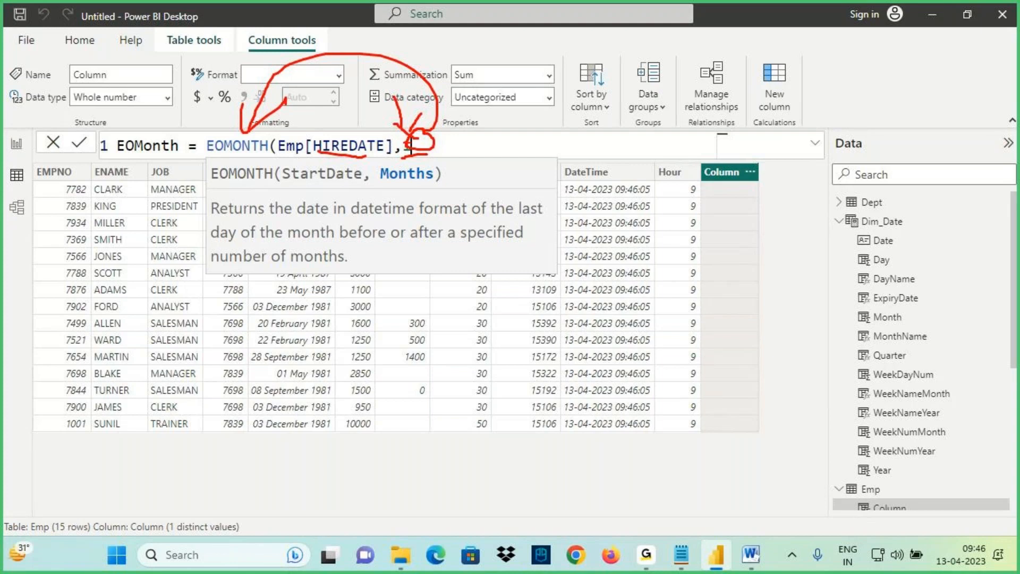
Set the Months argument to 0, close the parenthesis, and commit the EOMonth formula
key("BackSpace")
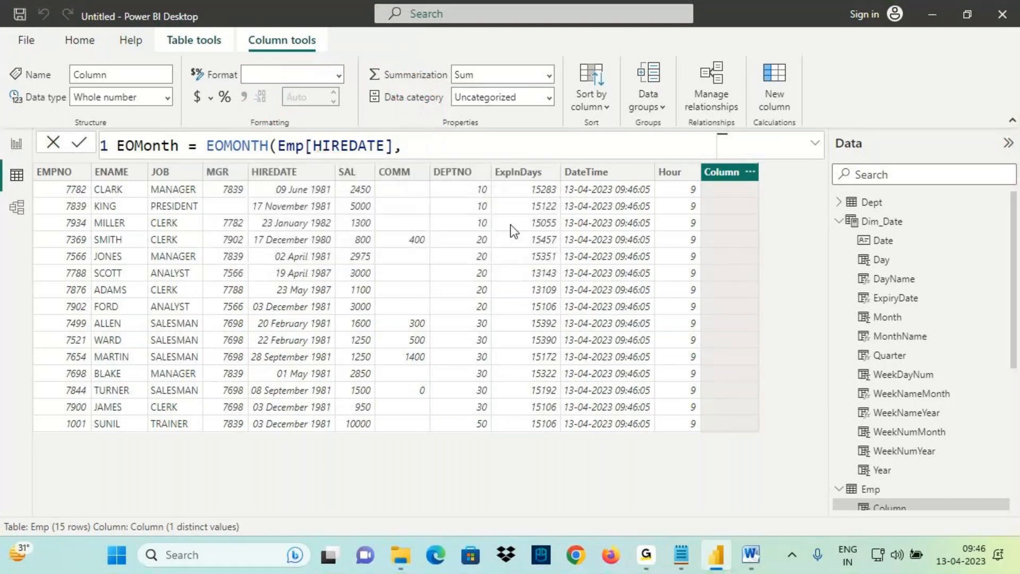
type("0)")
key("Return")
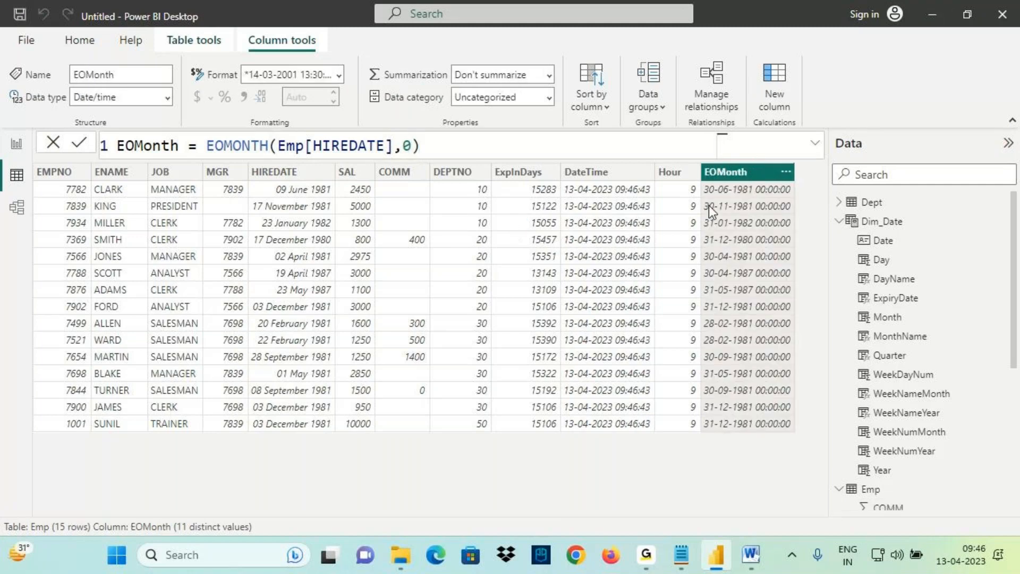
Underline the 09 June 1981 and 23 January 1982 hire dates and their EOMonth values in red, then clear the annotations
key("ctrl+2")
left_click_drag(276, 196, 325, 195)
left_click_drag(704, 197, 735, 195)
left_click_drag(273, 231, 328, 227)
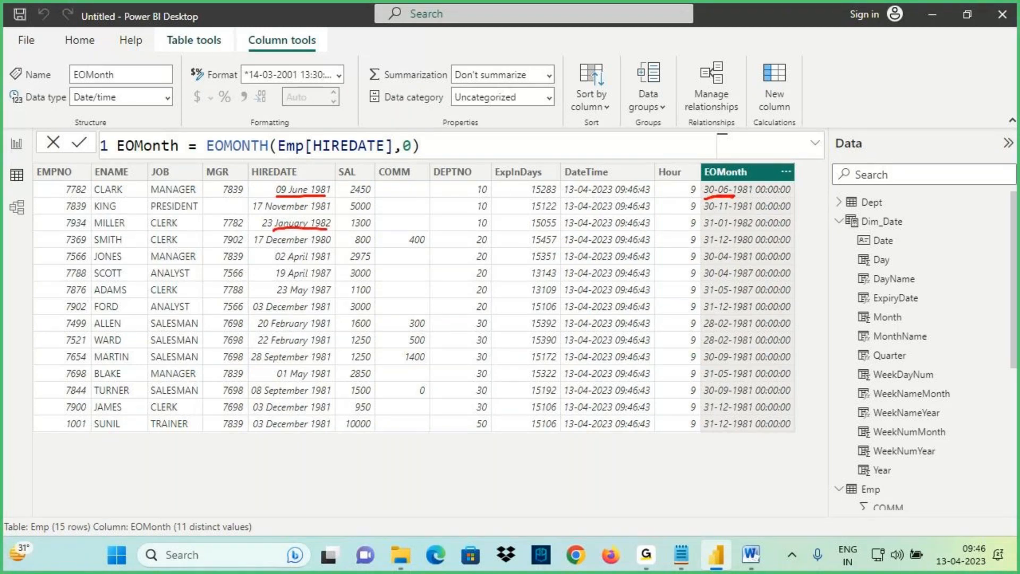
mouse_move(704, 230)
left_mouse_down()
mouse_move(740, 230)
mouse_move(695, 230)
left_mouse_up()
left_click_drag(729, 112, 729, 168)
mouse_move(717, 148)
left_mouse_down()
mouse_move(732, 167)
mouse_move(727, 189)
mouse_move(609, 175)
left_mouse_up()
key("Escape")
Wrap the EOMonth formula in DAY so it reads DAY(EOMONTH(Emp[HIREDATE],0)), commit it, and highlight the EOMONTH function
left_click_drag(206, 144, 458, 152)
key("ctrl+c")
key("BackSpace")
type("D")
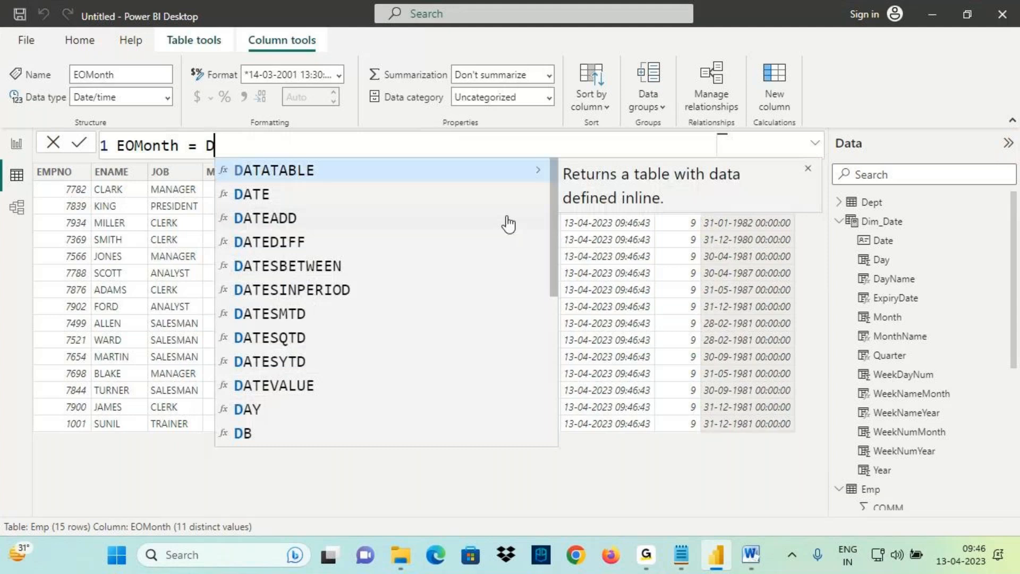
type("AY(")
key("ctrl+v")
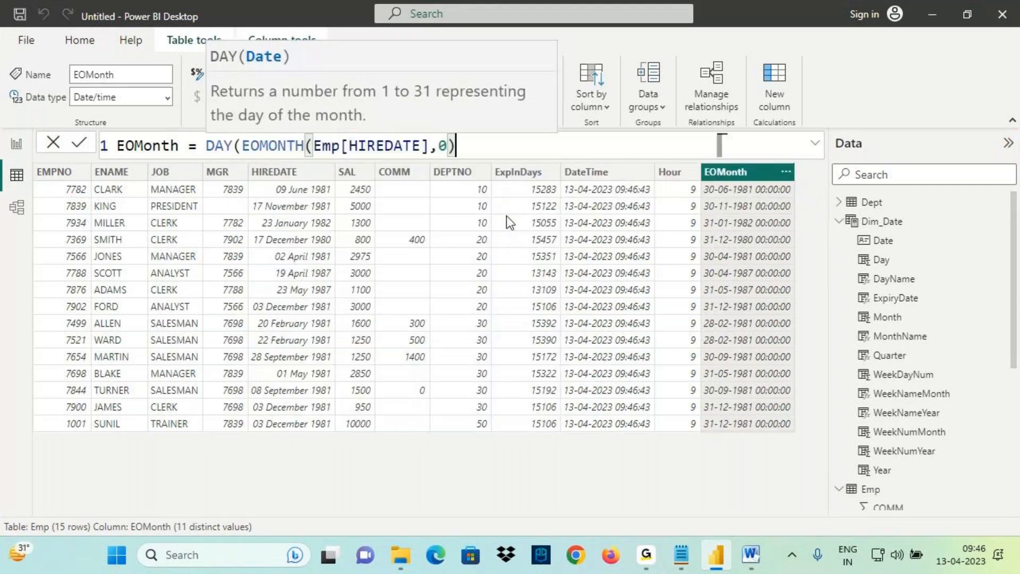
type(")")
key("Return")
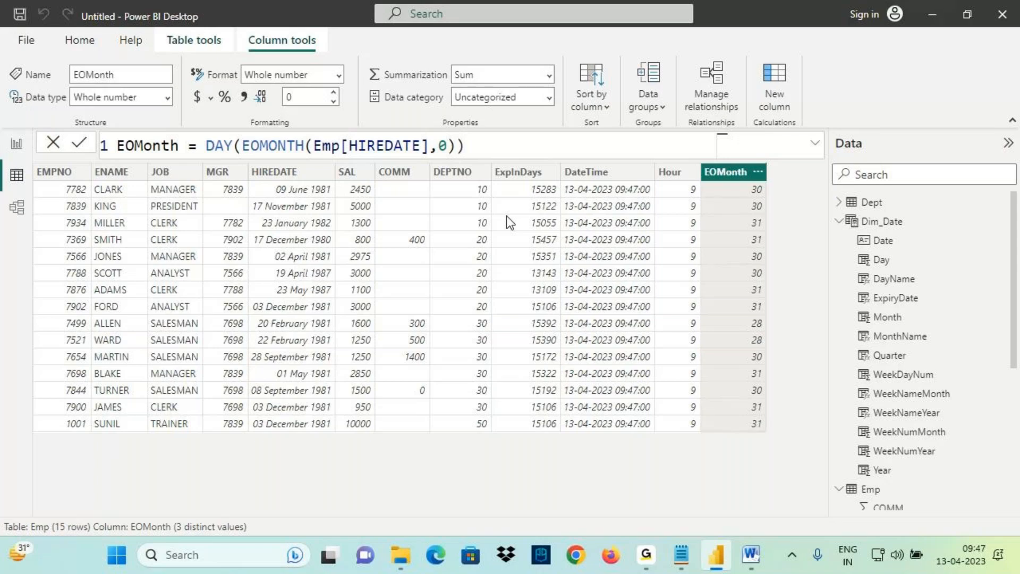
left_click_drag(260, 146, 296, 146)
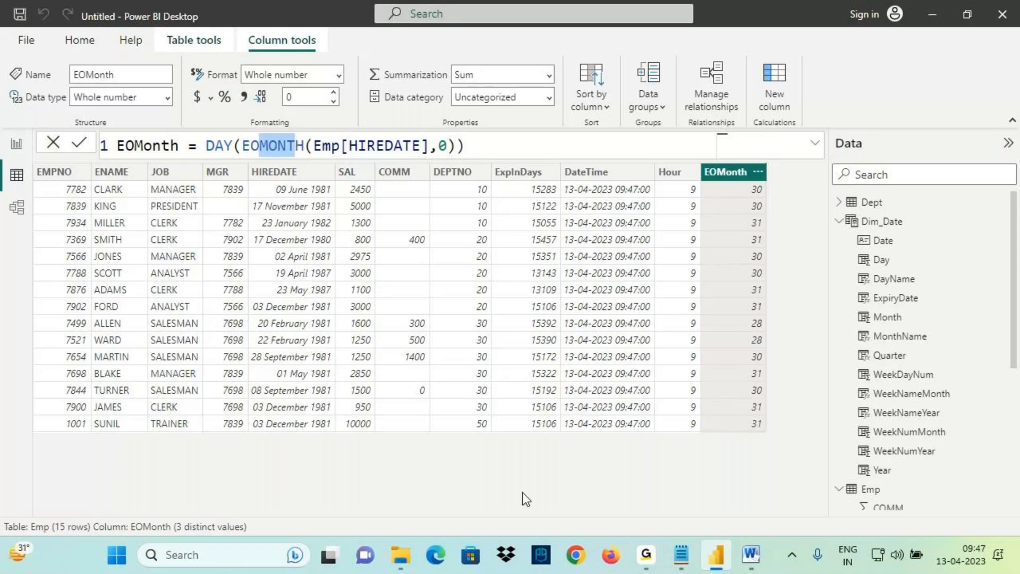
Switch to the Notepad notes and highlight the DATEVALUE description about converting a text date to datetime format
left_click(681, 554)
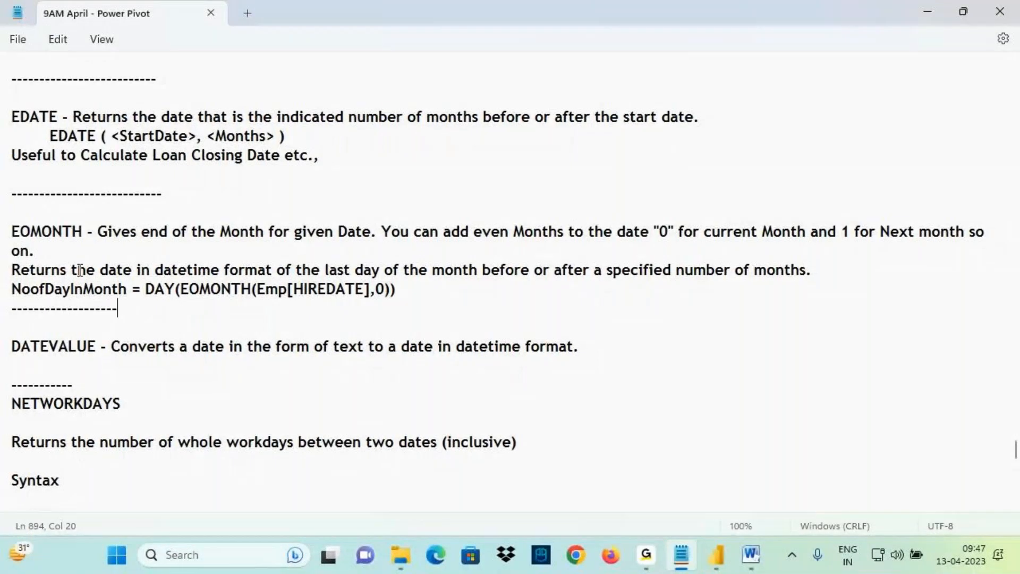
scroll(72, 292, "down", 3)
left_click_drag(31, 174, 76, 179)
left_click_drag(200, 180, 579, 176)
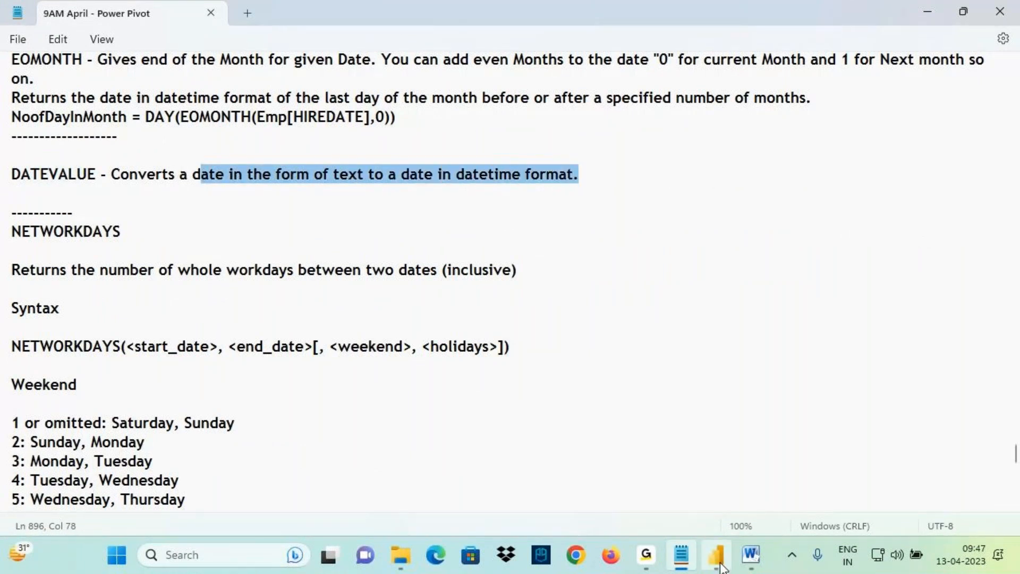
Switch to Power BI and set the HIREDATE column's data type to Text
left_click(718, 555)
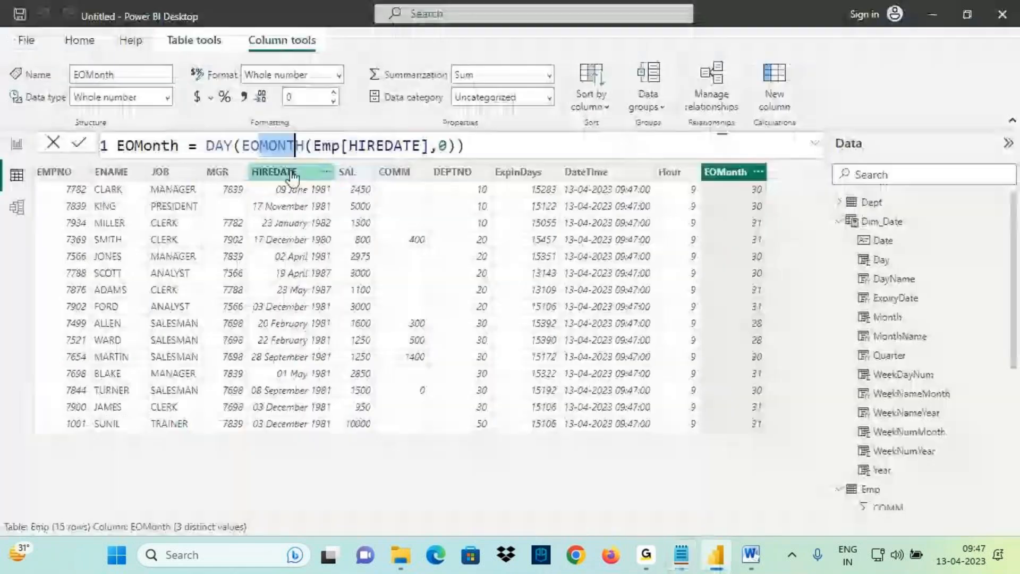
left_click(275, 165)
left_click(167, 99)
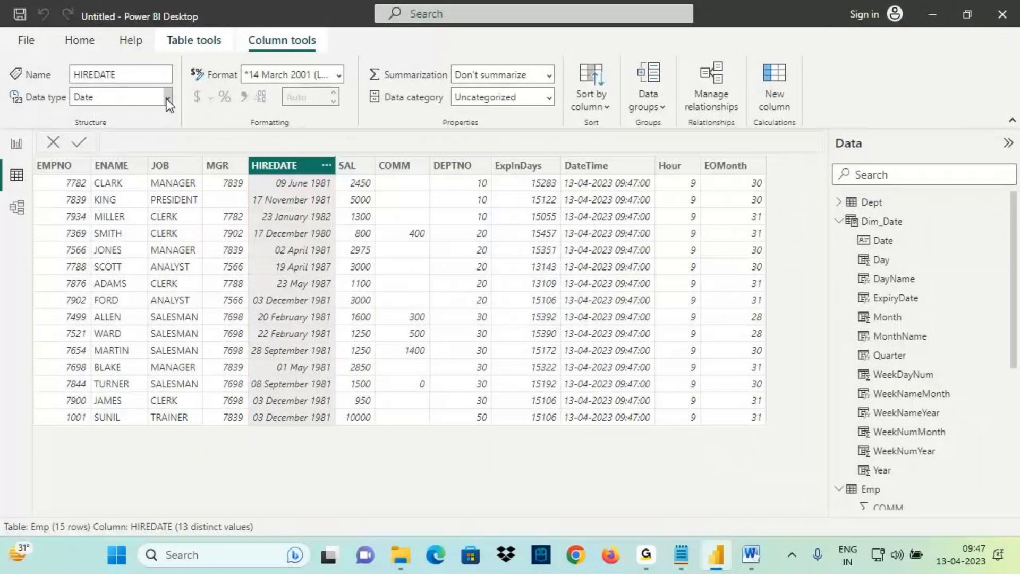
left_click(166, 412)
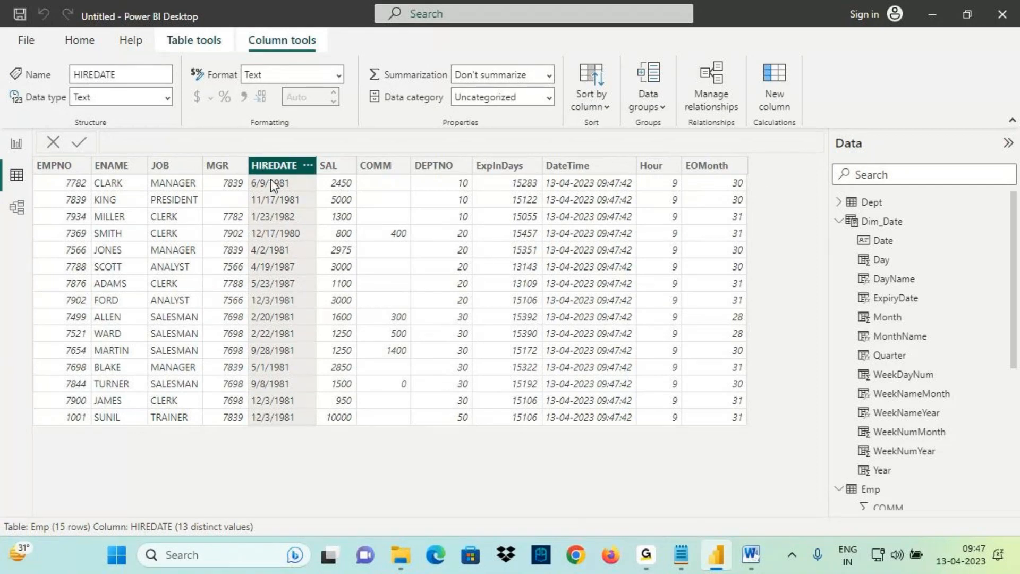
Underline the HIREDATE header in red, draw an arrow from it to the EOMonth column, and clear the annotations
key("ctrl+2")
left_click_drag(256, 171, 295, 172)
mouse_move(275, 155)
left_mouse_down()
mouse_move(459, 66)
mouse_move(732, 181)
left_mouse_up()
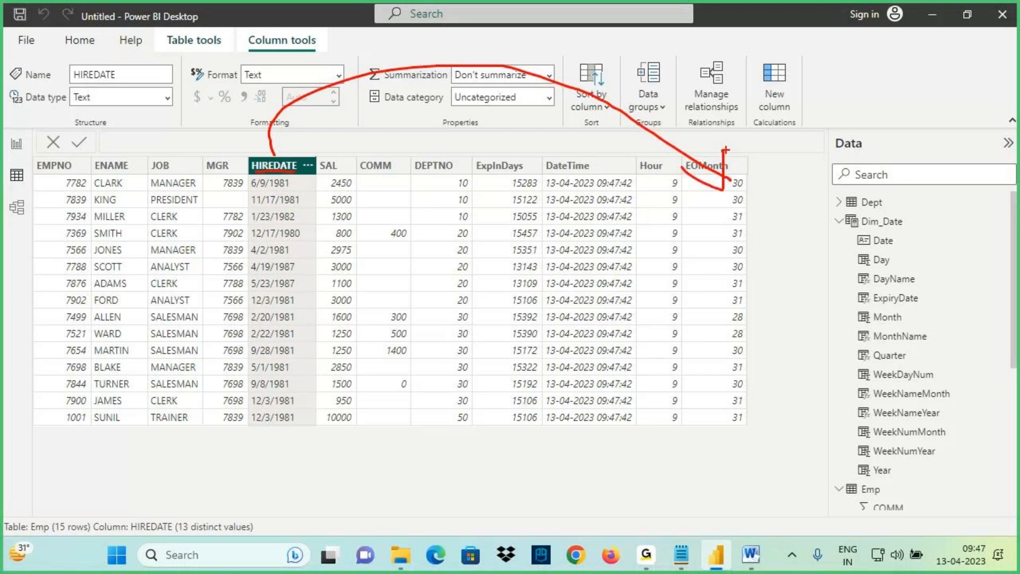
key("Escape")
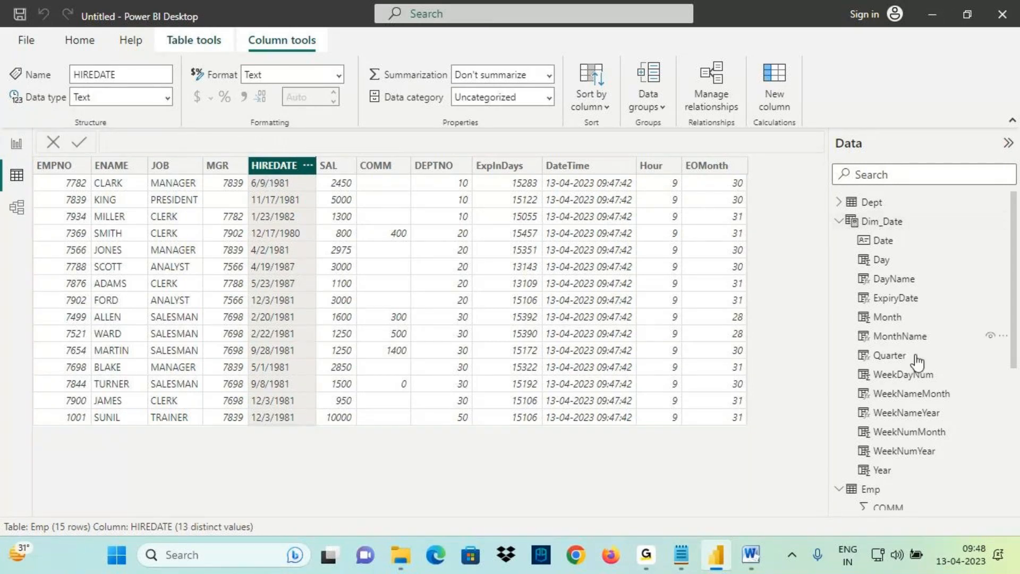
Select the Emp table, highlight the DATEVALUE function name in the Notepad notes, and return to Power BI
left_click(899, 498)
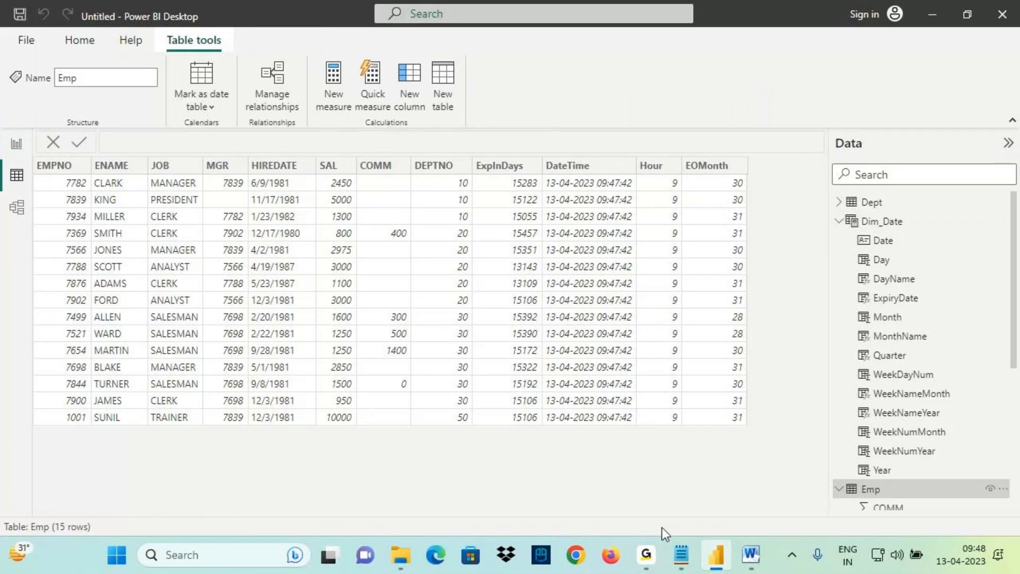
left_click(682, 555)
left_click_drag(21, 175, 88, 174)
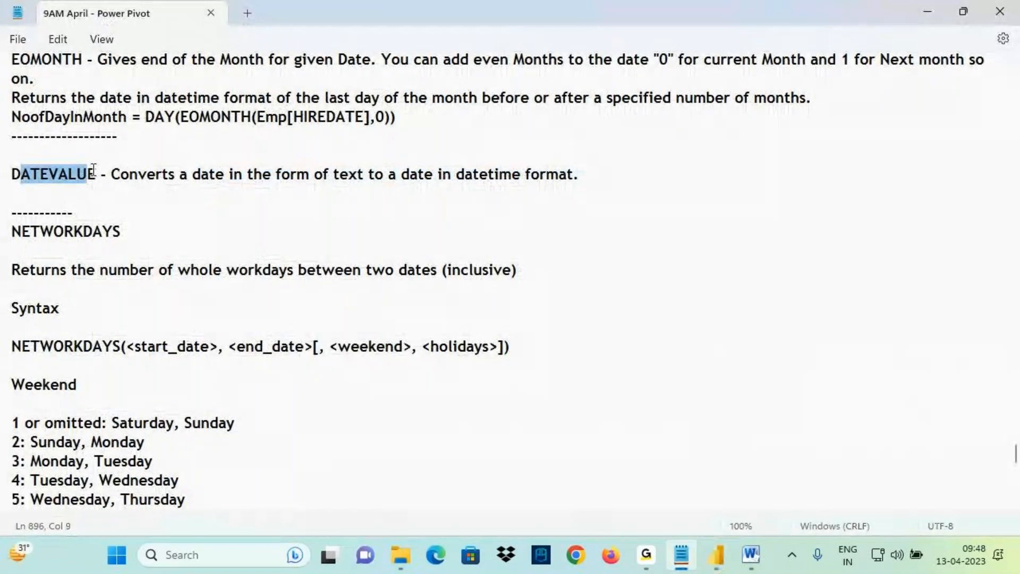
left_click(715, 556)
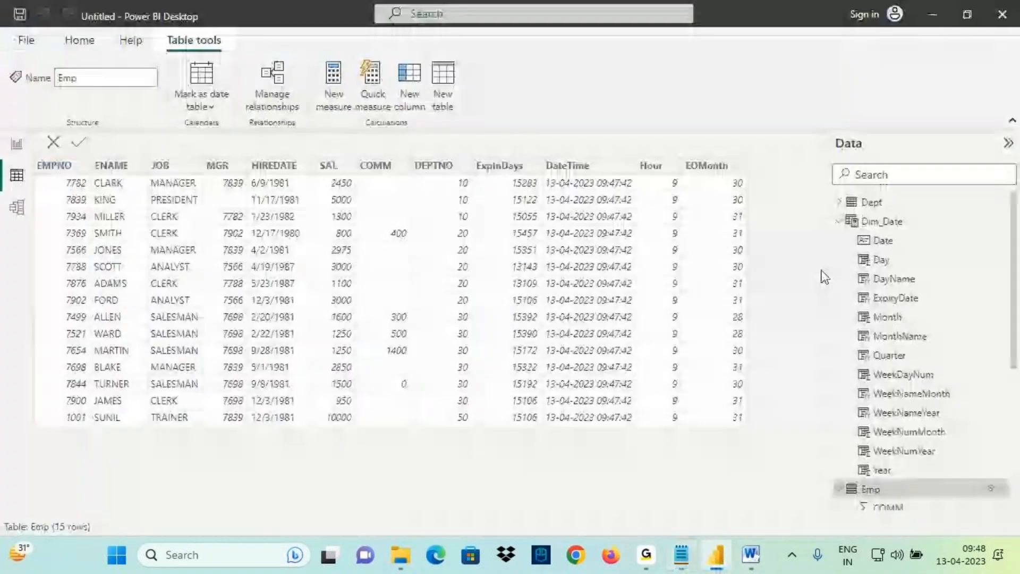
left_click(882, 221)
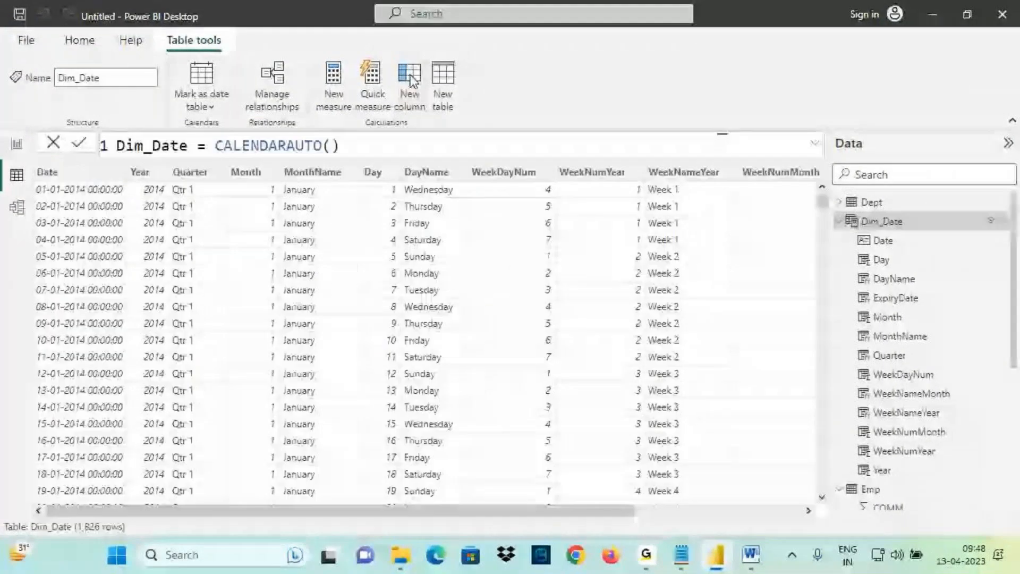
left_click(412, 80)
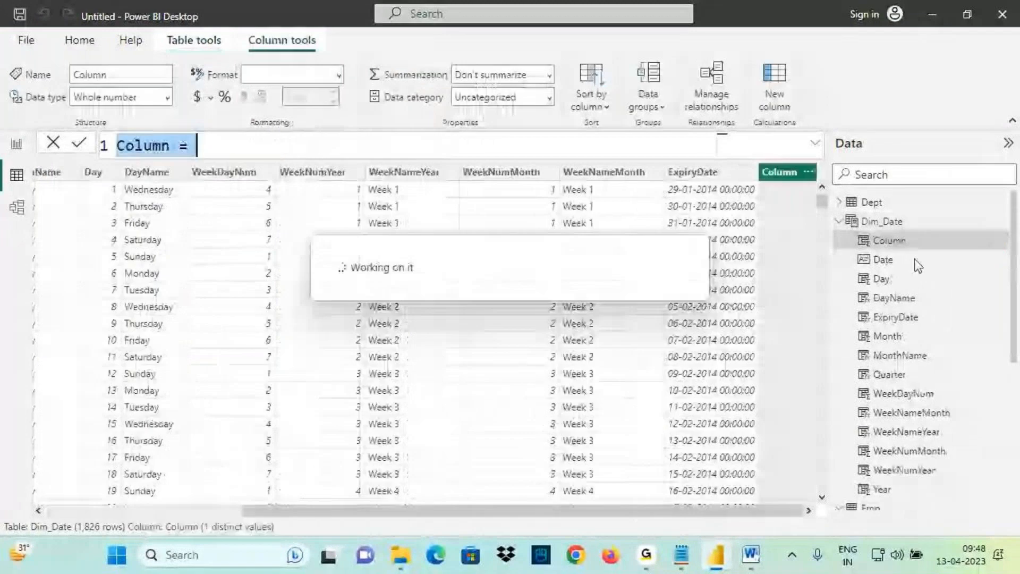
key("Escape")
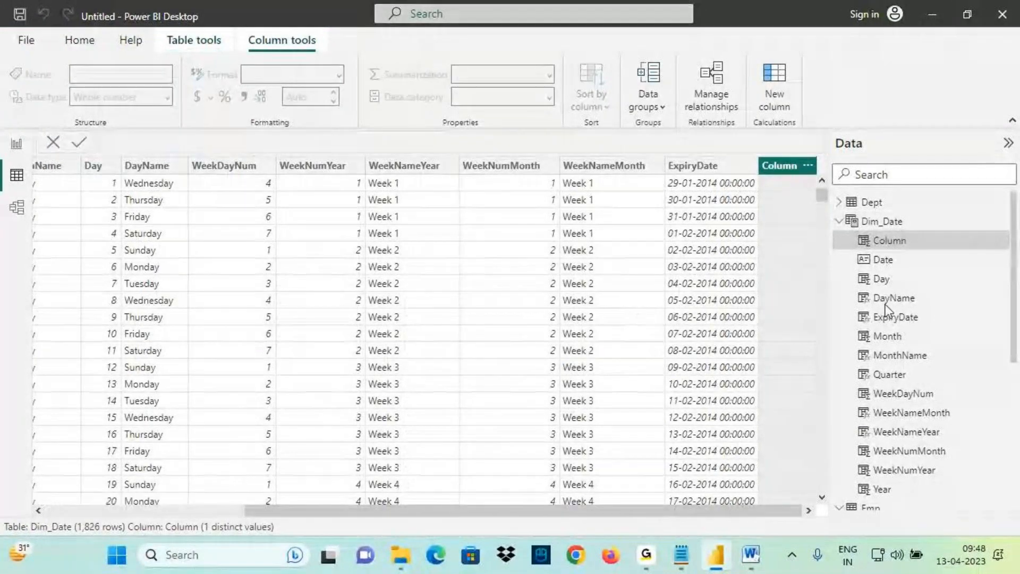
Add a calculated column to the Emp table and name it Date in its formula
scroll(904, 346, "down", 3)
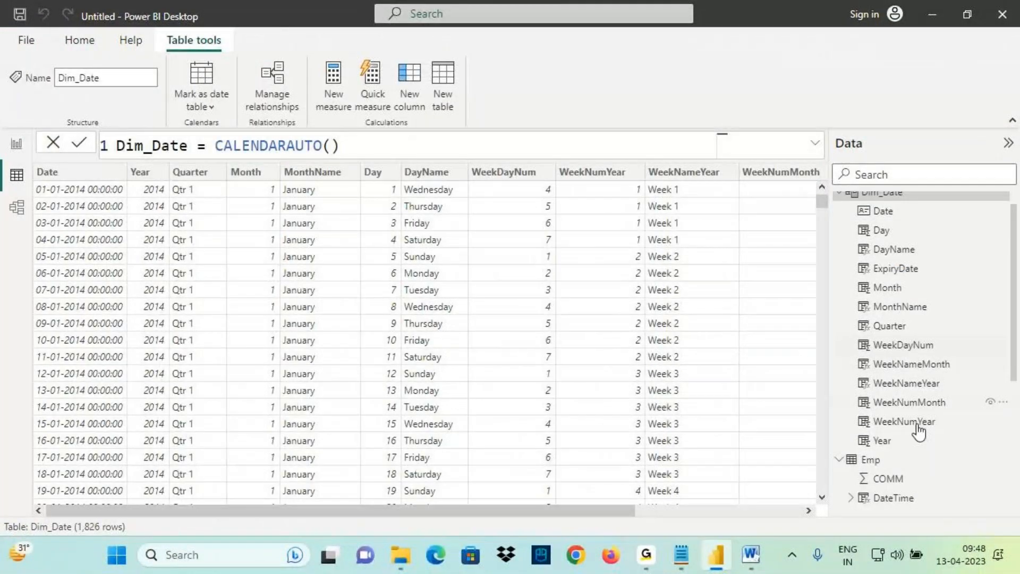
left_click(867, 394)
left_click(275, 165)
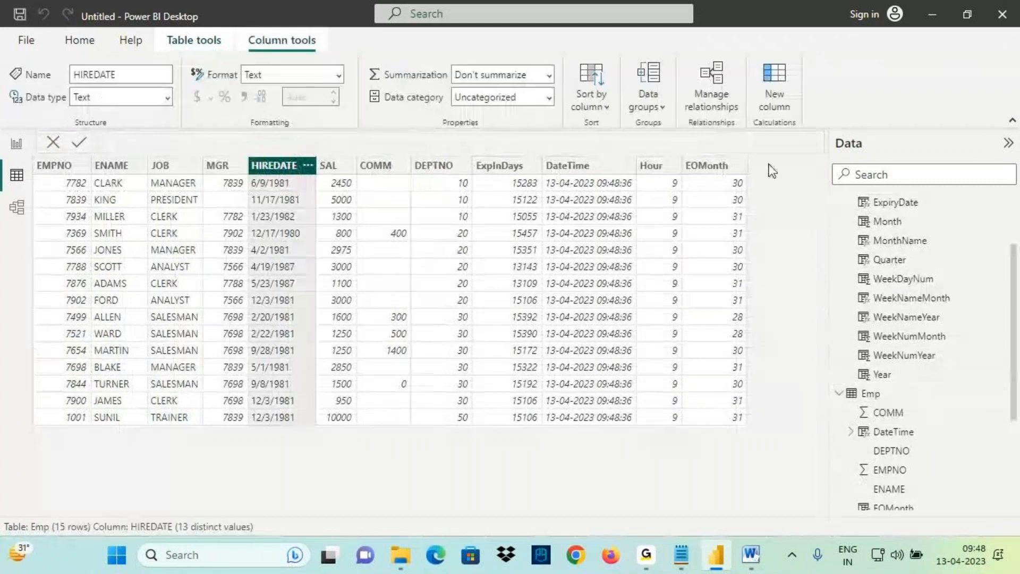
left_click(871, 393)
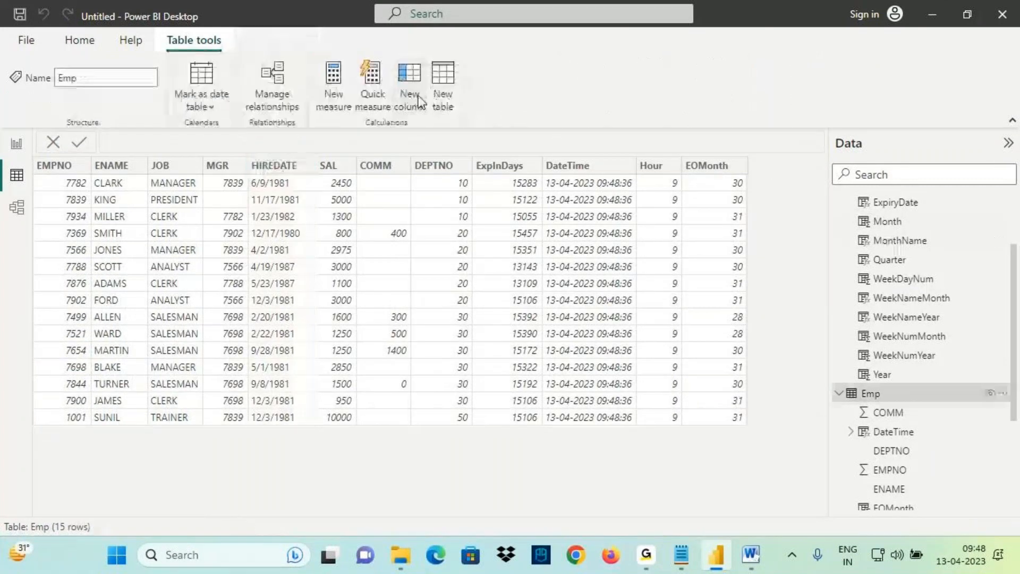
left_click(415, 98)
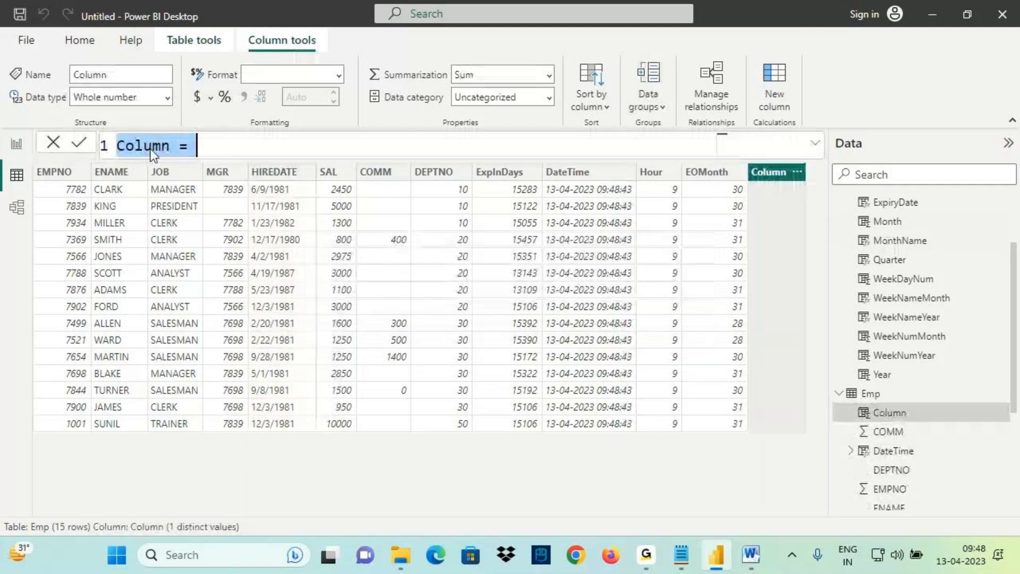
type("Date = ")
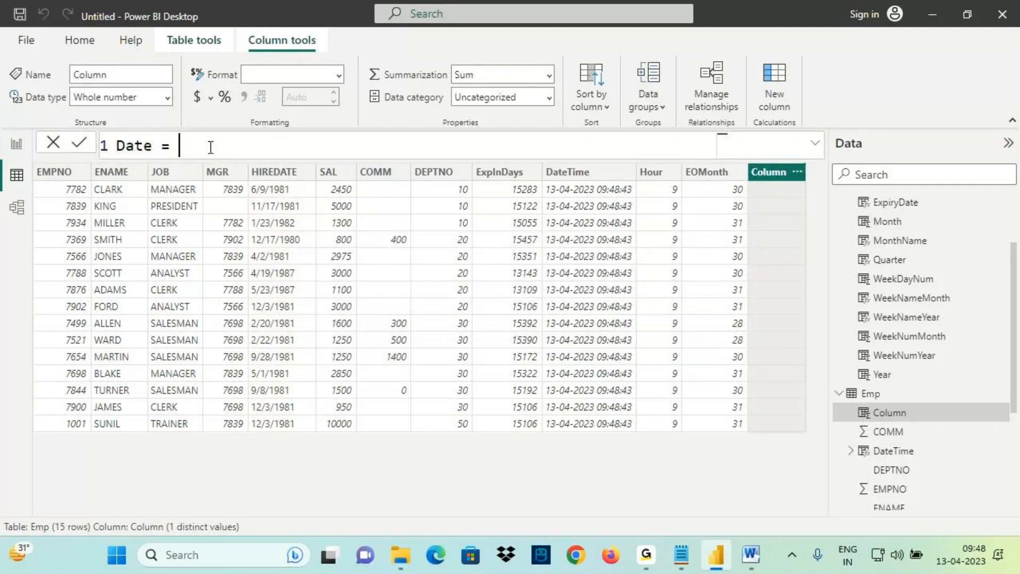
Complete the Date column's formula as DATEVALUE(Emp[HIREDATE]) and commit it
type("date")
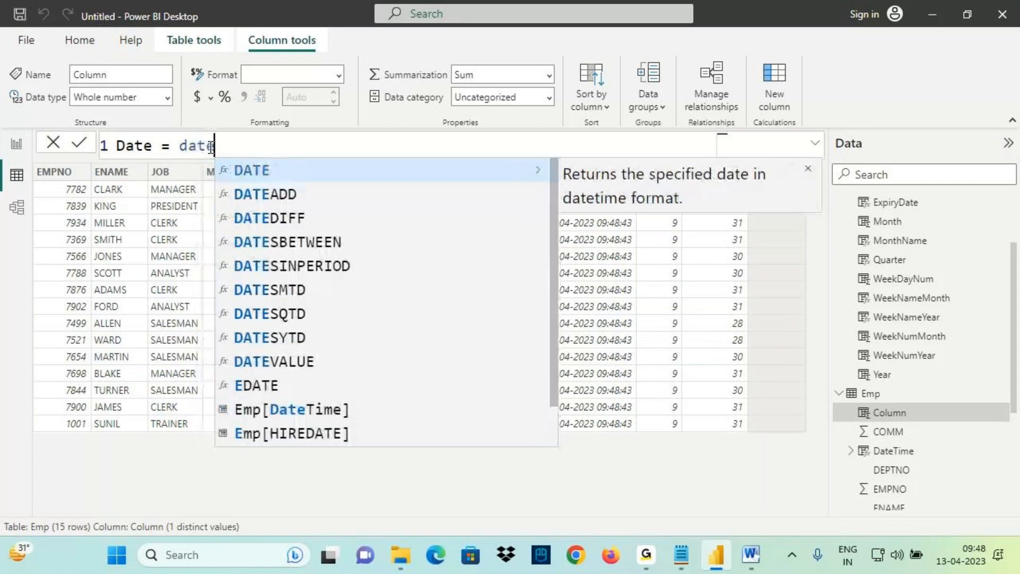
key("Down")
key("Down")
key("Down")
key("Down")
key("Down")
key("Down")
key("Down")
key("Down")
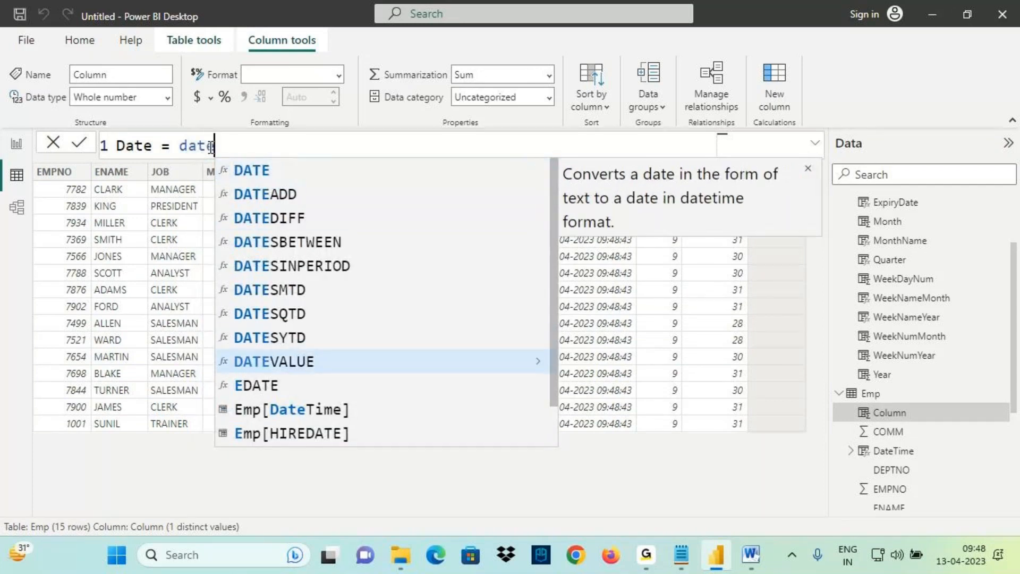
key("Tab")
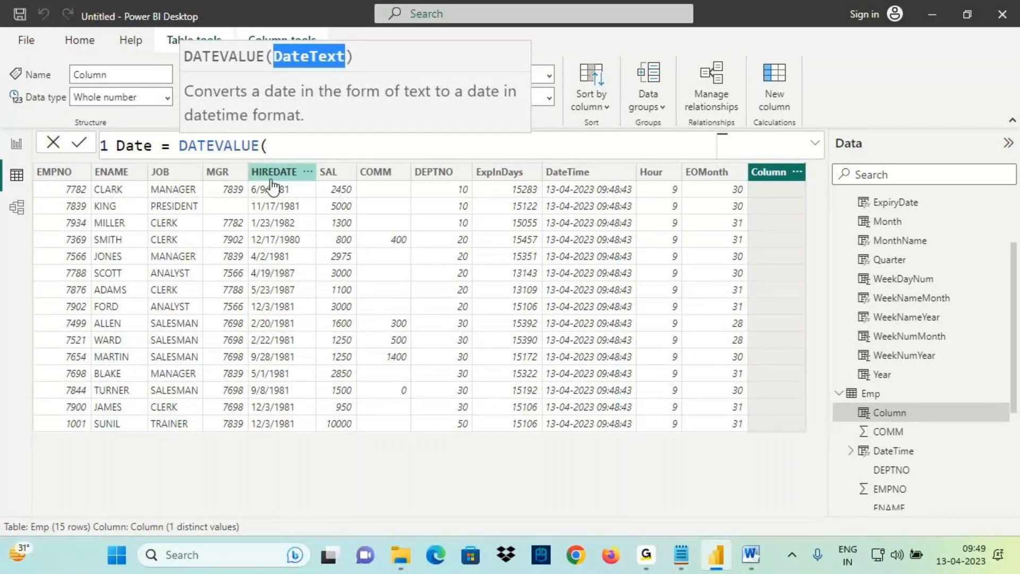
type("hire")
key("Tab")
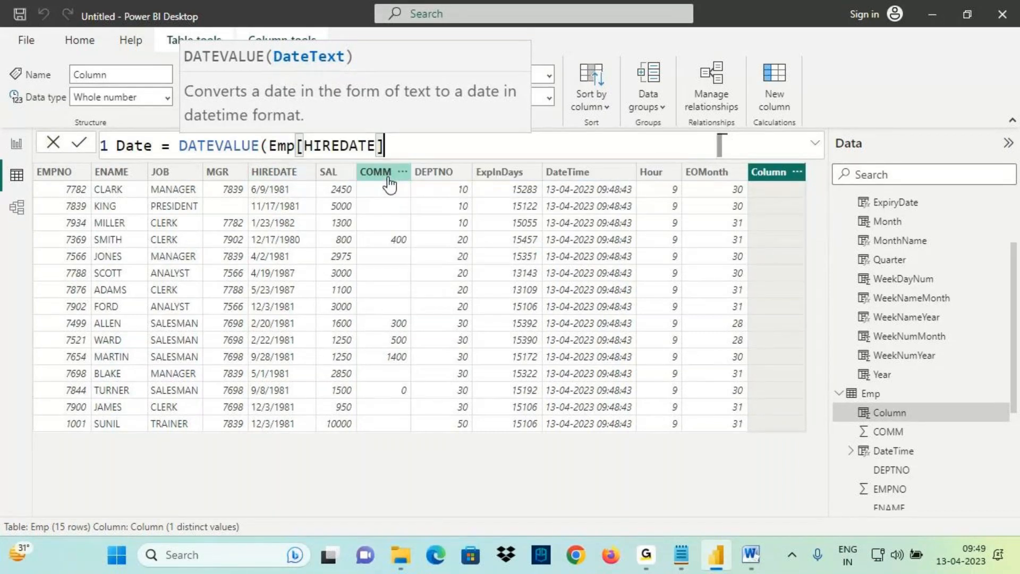
type(")")
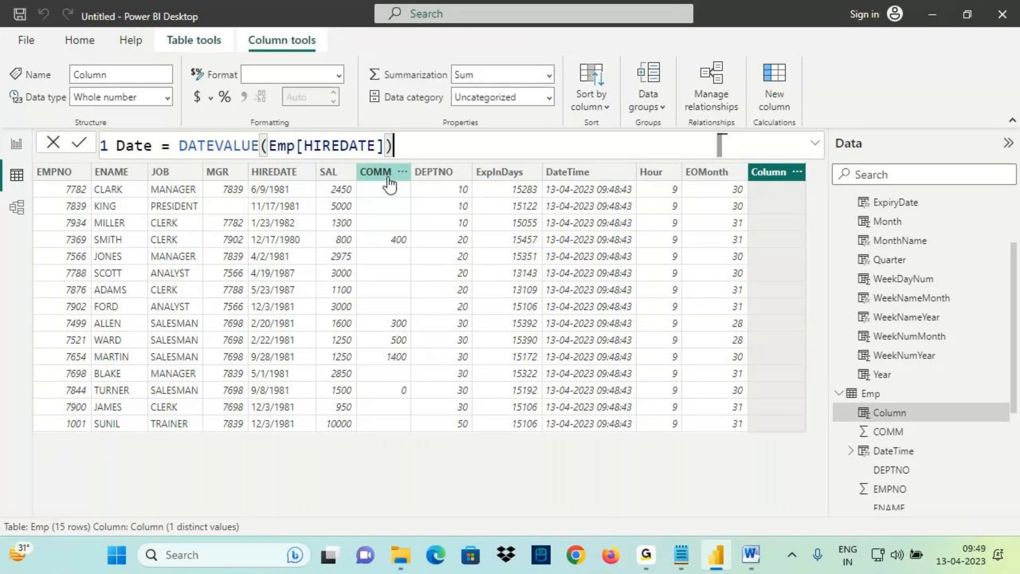
key("Return")
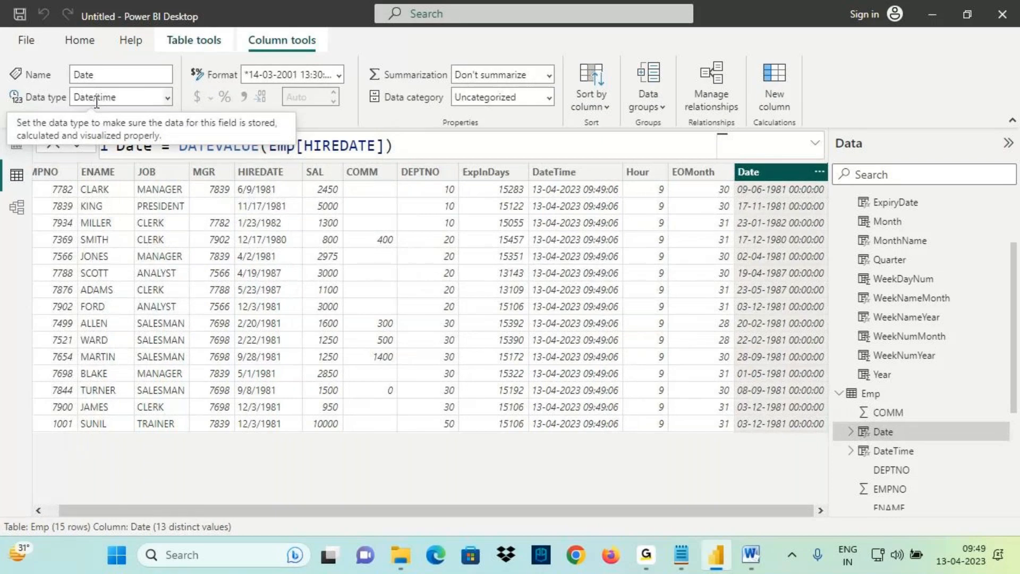
Compare the data types of the HIREDATE and Date columns and highlight DATEVALUE in the Date formula
left_click(248, 187)
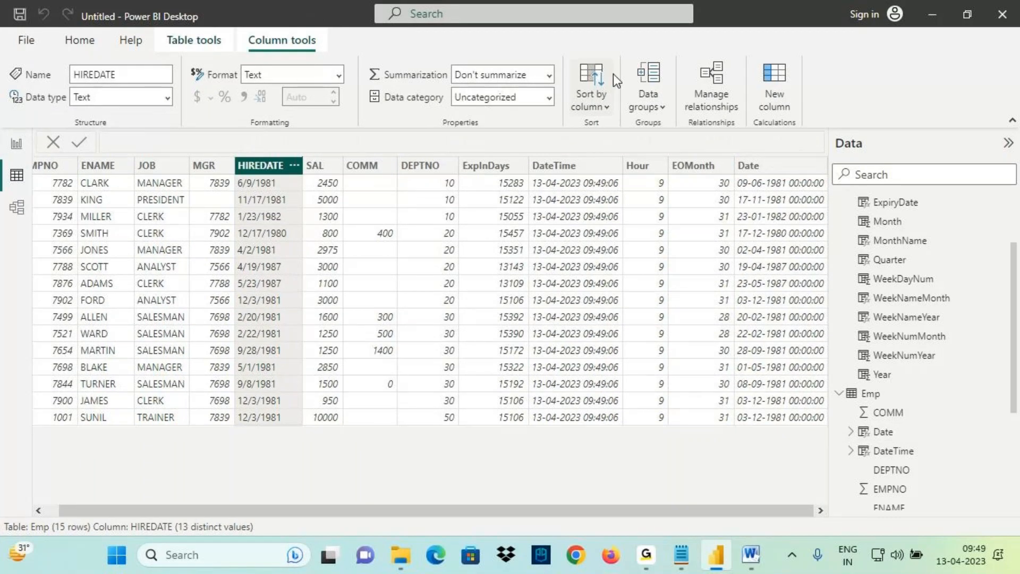
left_click(749, 165)
left_click_drag(197, 146, 242, 145)
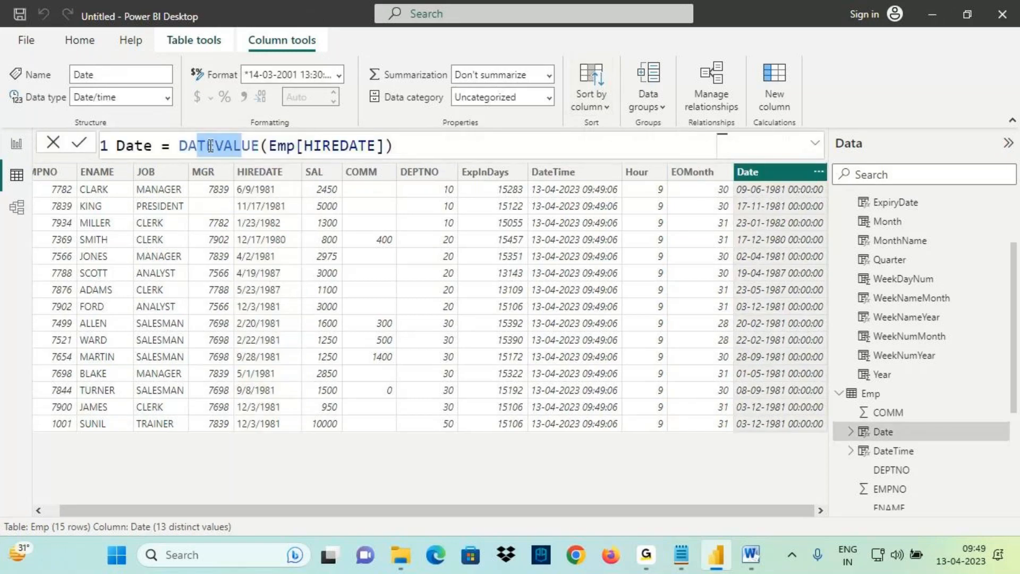
Switch to the Notepad notes, highlight the NETWORKDAYS heading, and look through its syntax and weekend codes
left_click(684, 555)
scroll(42, 117, "down", 2)
left_click_drag(21, 117, 130, 113)
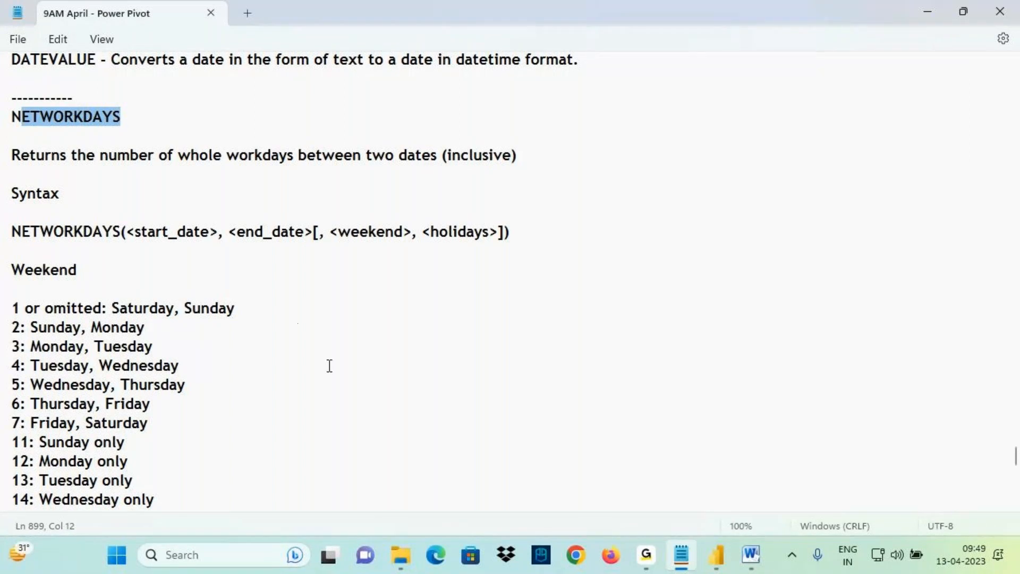
scroll(212, 358, "down", 4)
scroll(221, 367, "down", 9)
scroll(224, 378, "up", 8)
scroll(261, 349, "up", 10)
Handwrite the start date "13 Ap 2023" in red beside the EDATE notes
key("ctrl+2")
mouse_move(522, 179)
left_mouse_down()
mouse_move(523, 215)
mouse_move(557, 179)
mouse_move(551, 208)
left_mouse_up()
left_click_drag(573, 196, 593, 198)
left_click_drag(572, 187, 600, 180)
left_click_drag(609, 176, 611, 190)
left_click_drag(683, 171, 702, 190)
mouse_move(707, 173)
left_mouse_down()
mouse_move(727, 195)
mouse_move(756, 176)
left_mouse_up()
left_click_drag(763, 155, 781, 185)
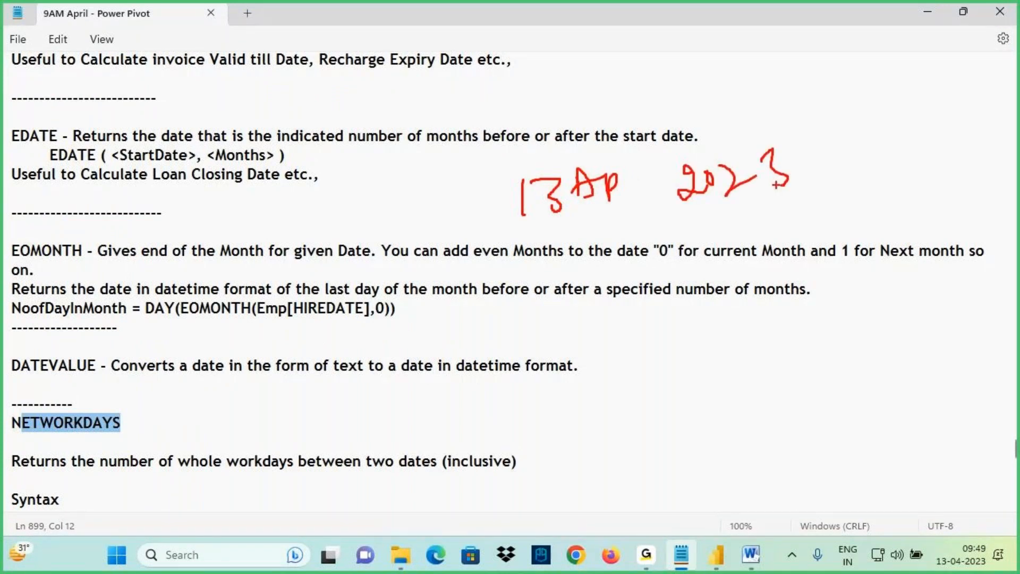
Handwrite "17 Apr 2023" in red below the first date, join both dates with a bracket, and draw a circle beside it
mouse_move(562, 335)
left_mouse_down()
mouse_move(571, 360)
mouse_move(604, 359)
mouse_move(635, 332)
left_mouse_up()
mouse_move(654, 308)
left_mouse_down()
mouse_move(650, 337)
mouse_move(671, 331)
left_mouse_up()
left_click_drag(652, 325, 729, 274)
mouse_move(751, 274)
left_mouse_down()
mouse_move(794, 296)
mouse_move(779, 294)
left_mouse_up()
left_click_drag(813, 274, 833, 289)
left_click_drag(811, 156, 865, 236)
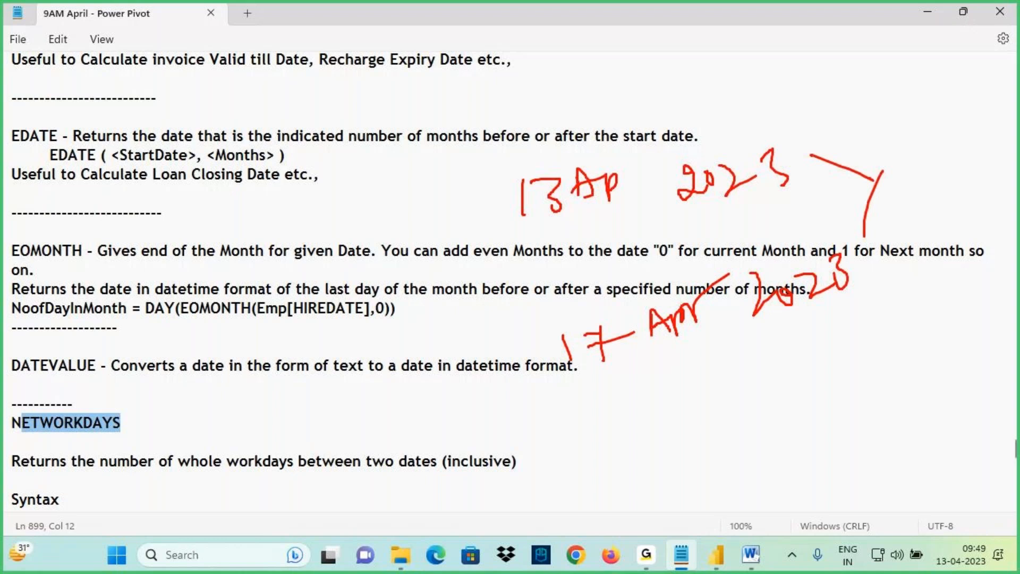
mouse_move(930, 135)
left_mouse_down()
mouse_move(902, 147)
mouse_move(895, 191)
mouse_move(944, 139)
mouse_move(913, 143)
left_mouse_up()
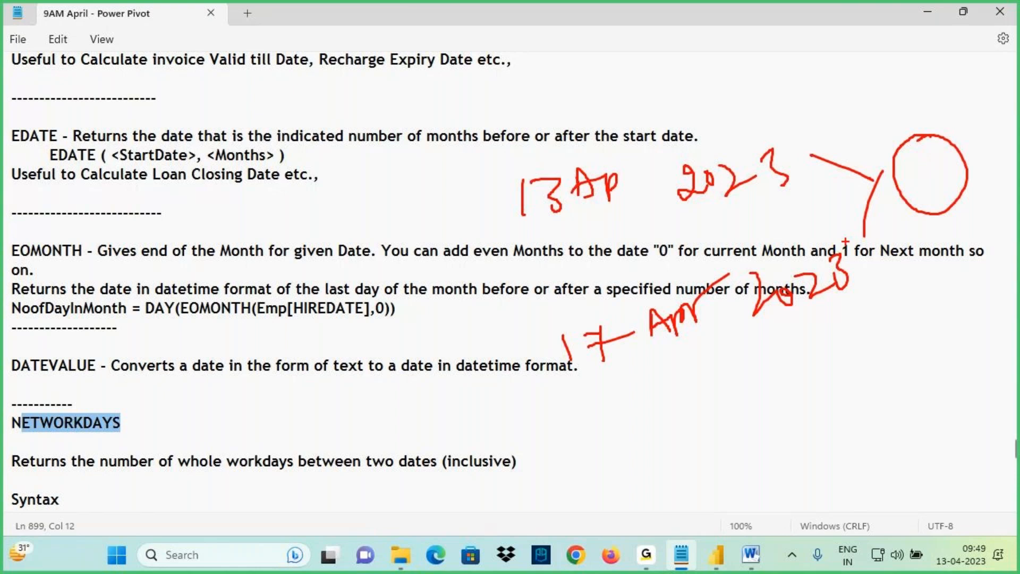
Handwrite "DATE Diff" in red above the EDATE notes and underline it
mouse_move(250, 74)
left_mouse_down()
mouse_move(251, 102)
mouse_move(292, 84)
left_mouse_up()
left_click_drag(281, 54, 313, 55)
mouse_move(301, 60)
left_mouse_down()
mouse_move(318, 65)
mouse_move(332, 49)
left_mouse_up()
mouse_move(305, 43)
left_mouse_down()
mouse_move(360, 37)
mouse_move(404, 66)
mouse_move(428, 37)
mouse_move(441, 61)
mouse_move(466, 45)
left_mouse_up()
left_click_drag(306, 100, 498, 49)
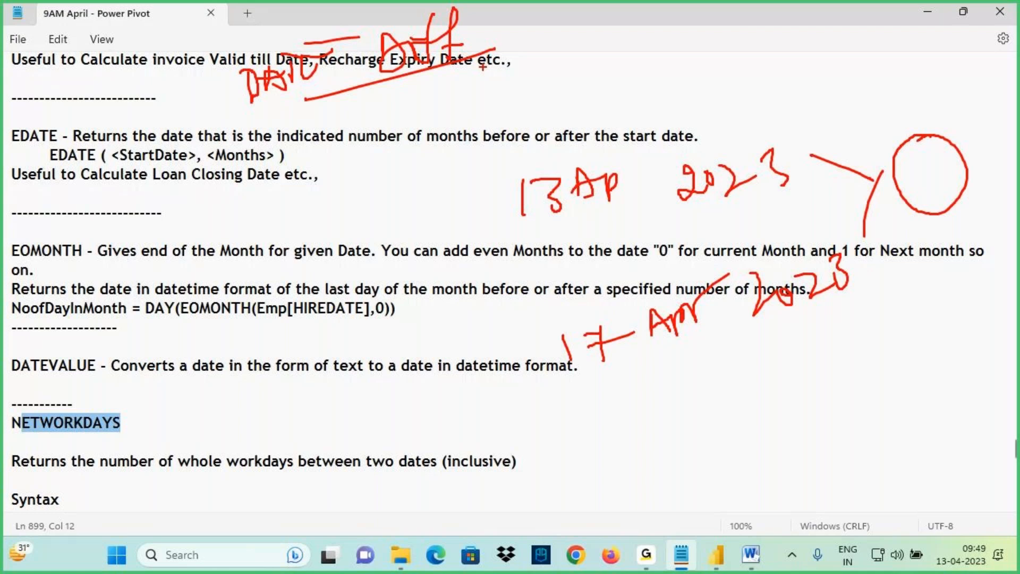
Circle the NETWORKDAYS heading in red, draw an arrow pointing down to it, and underline it
mouse_move(14, 436)
left_mouse_down()
mouse_move(101, 439)
mouse_move(15, 424)
mouse_move(37, 434)
left_mouse_up()
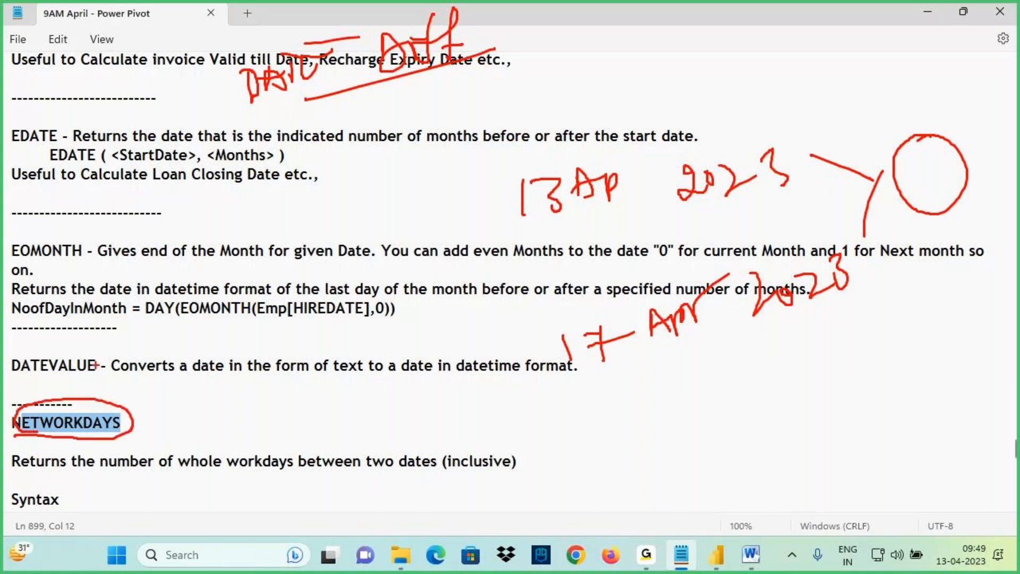
left_click_drag(102, 337, 88, 399)
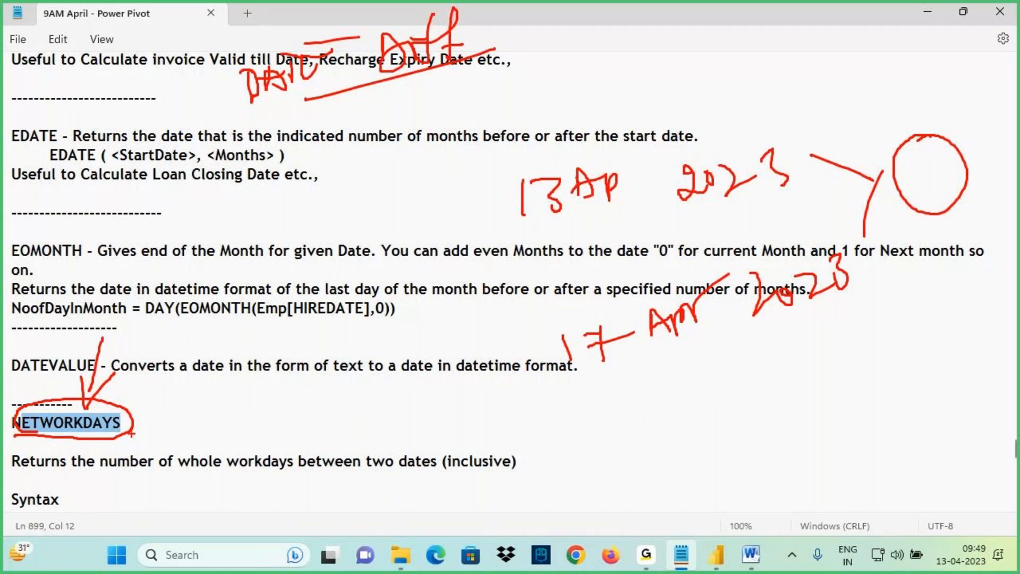
left_click_drag(37, 435, 137, 434)
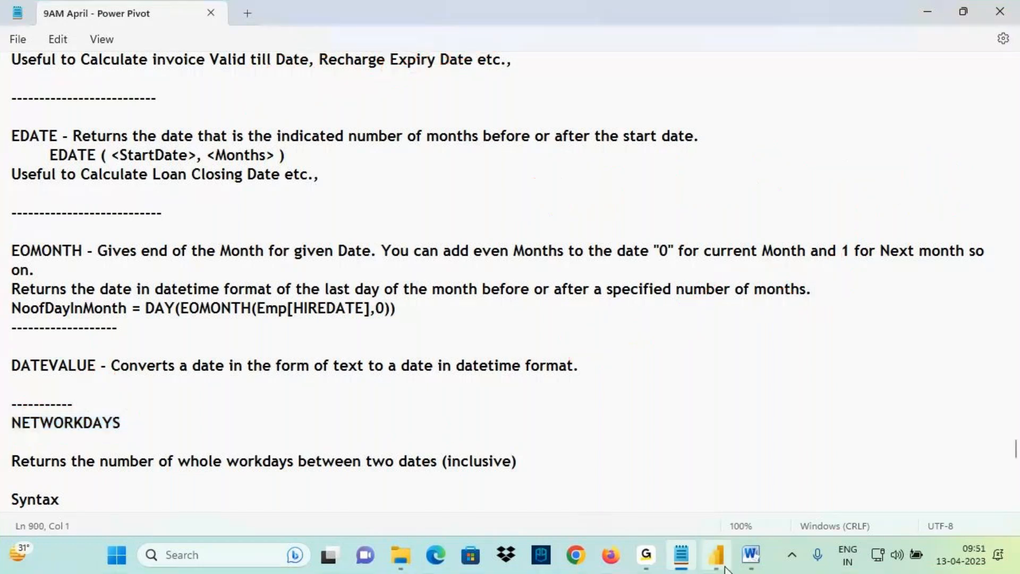
Switch to Power BI, show the Orders table, and inspect its Order Date and Ship Date columns
key("alt+Tab")
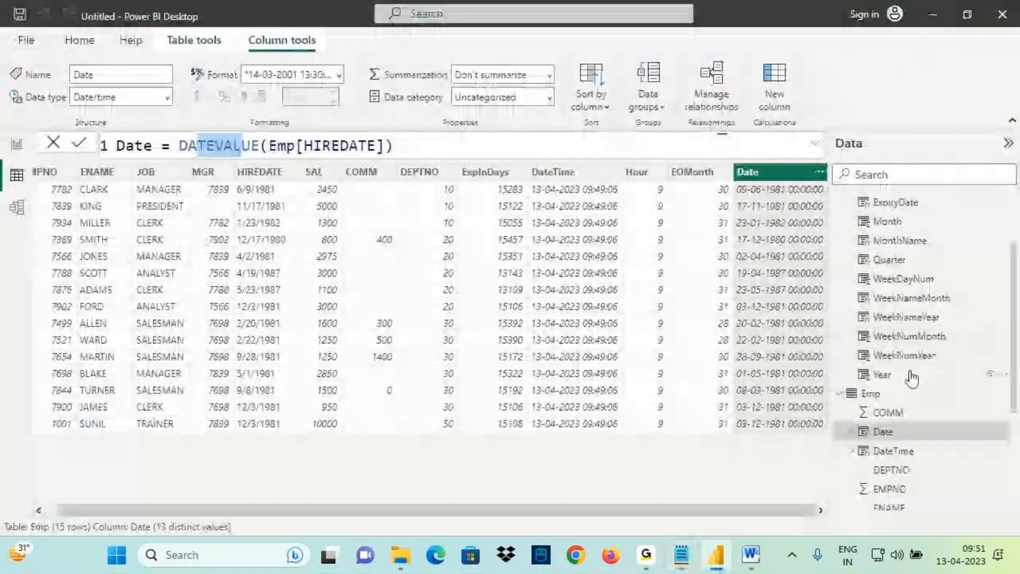
scroll(891, 372, "down", 3)
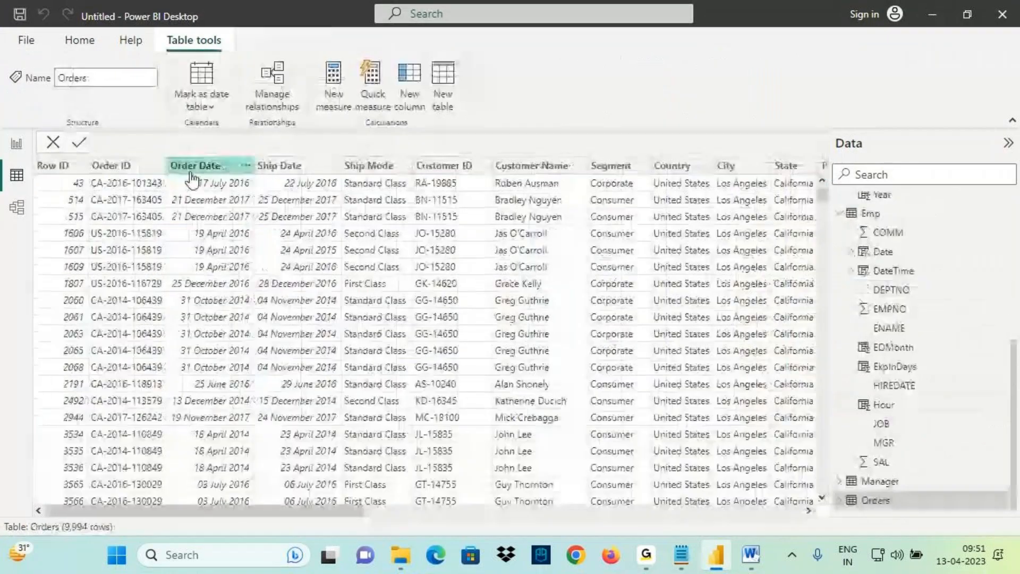
left_click(188, 170)
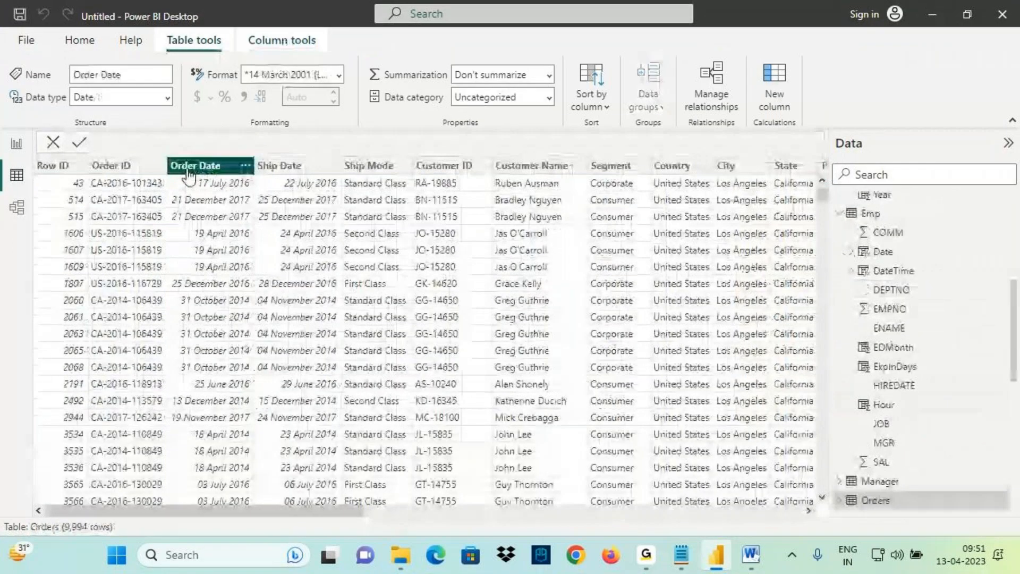
left_click(293, 171)
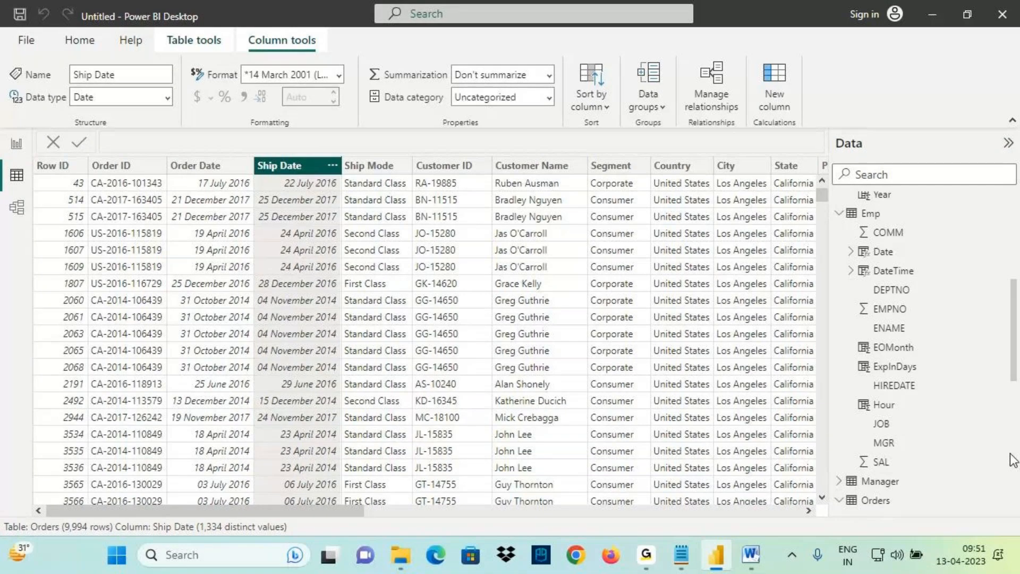
Return to the Notepad notes and highlight the NETWORKDAYS heading above its syntax
left_click(717, 555)
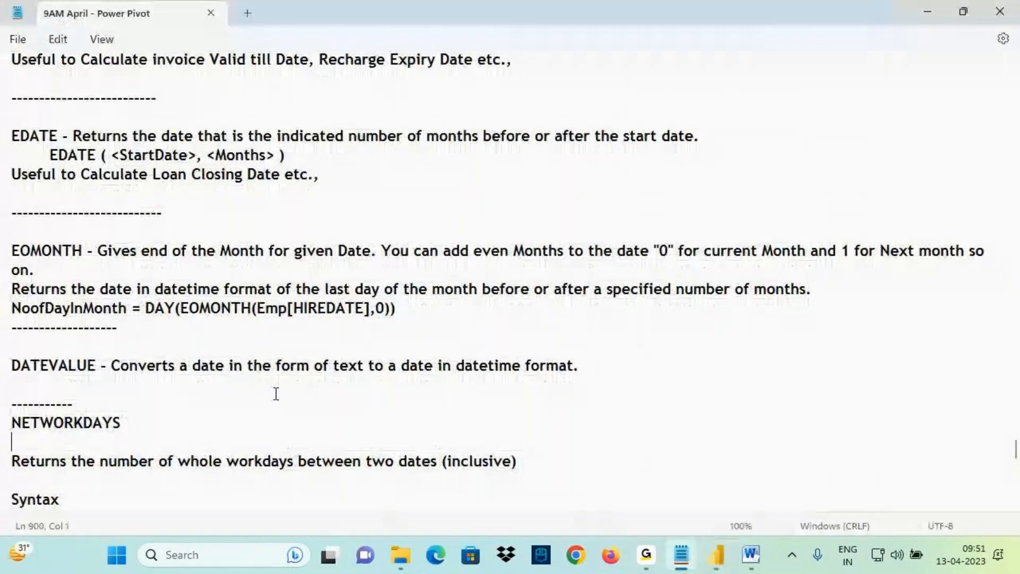
scroll(118, 387, "down", 3)
left_click_drag(20, 250, 139, 253)
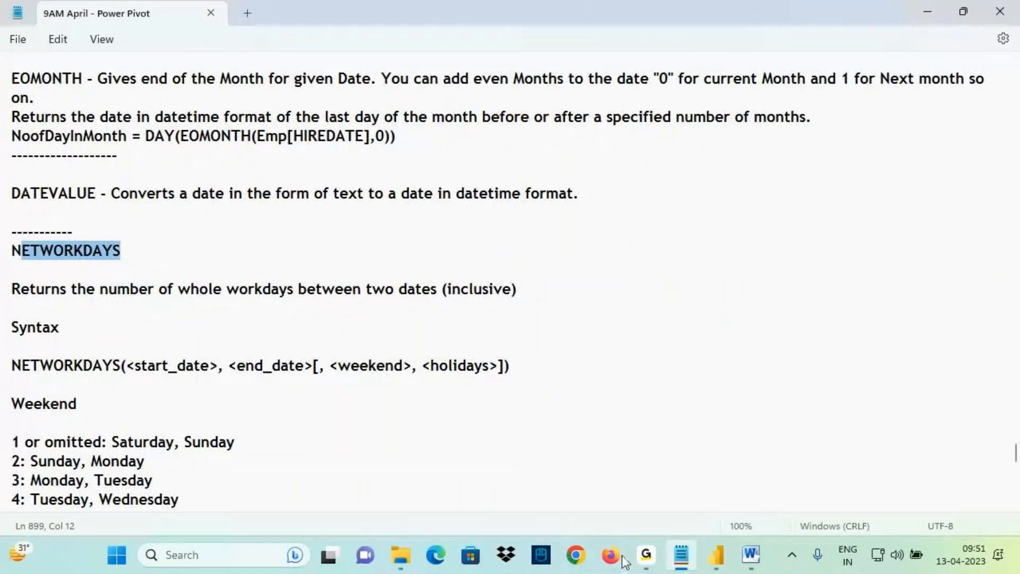
In Power BI, add a calculated column named NoOfDaysEWeekends to the Orders table
left_click(717, 555)
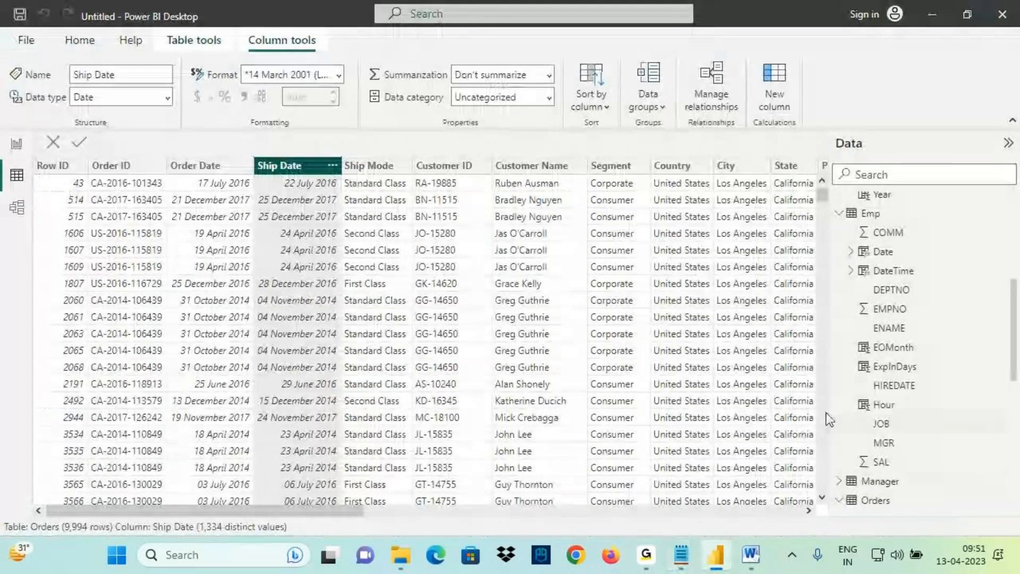
scroll(896, 440, "down", 3)
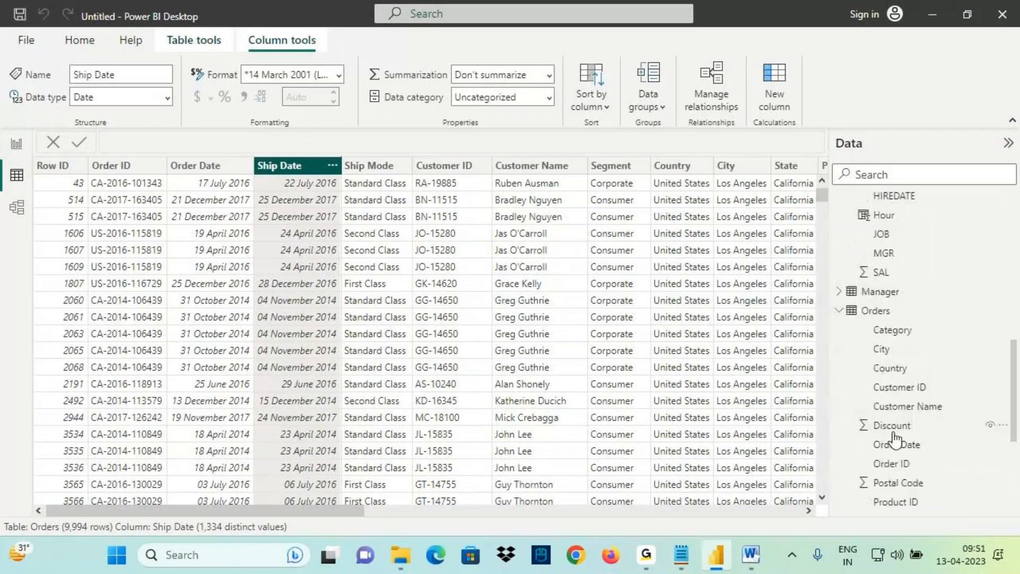
left_click(882, 311)
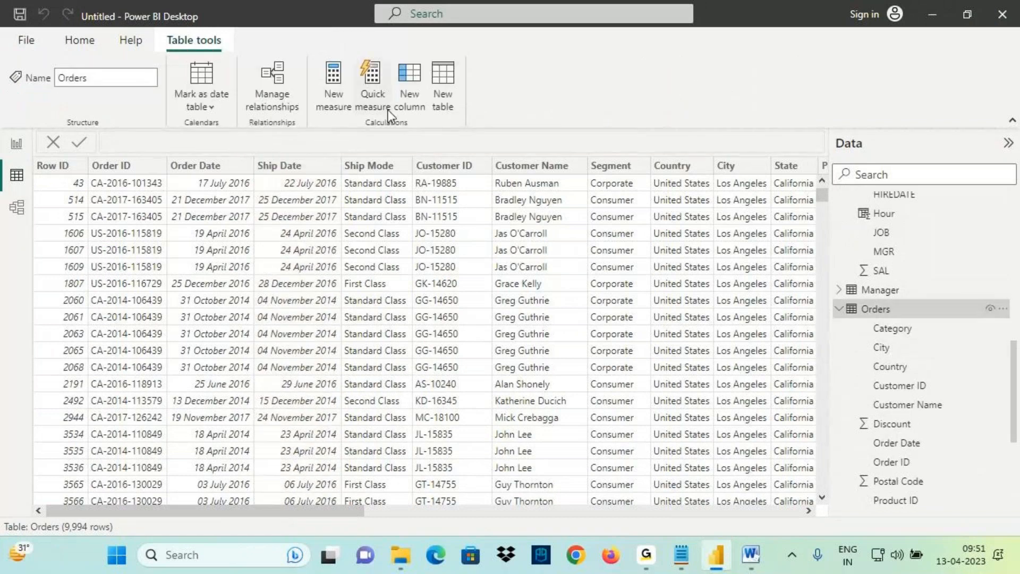
left_click(413, 77)
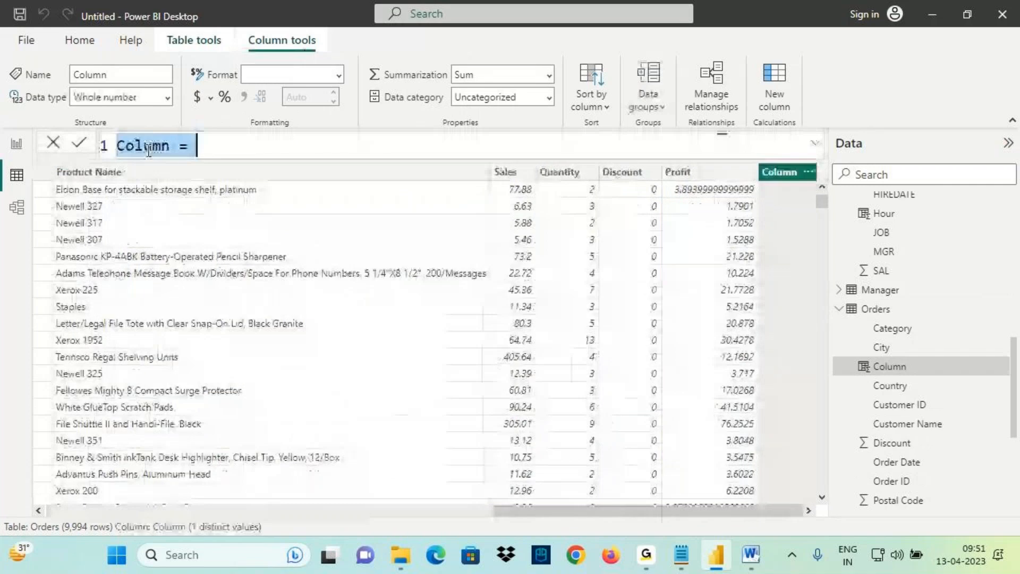
type("NoOfDays")
left_click(212, 147)
key("shift+Return")
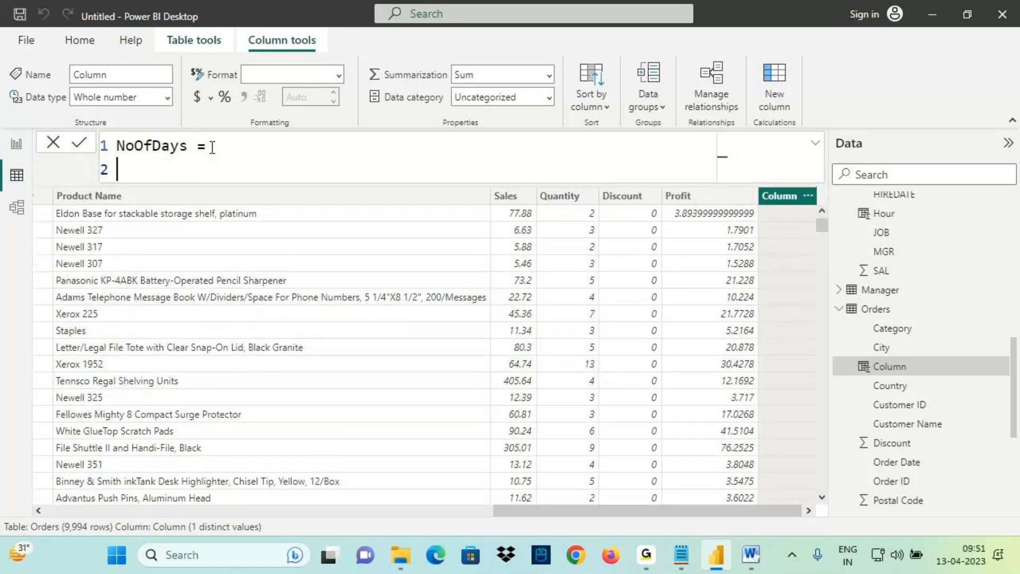
left_click(194, 148)
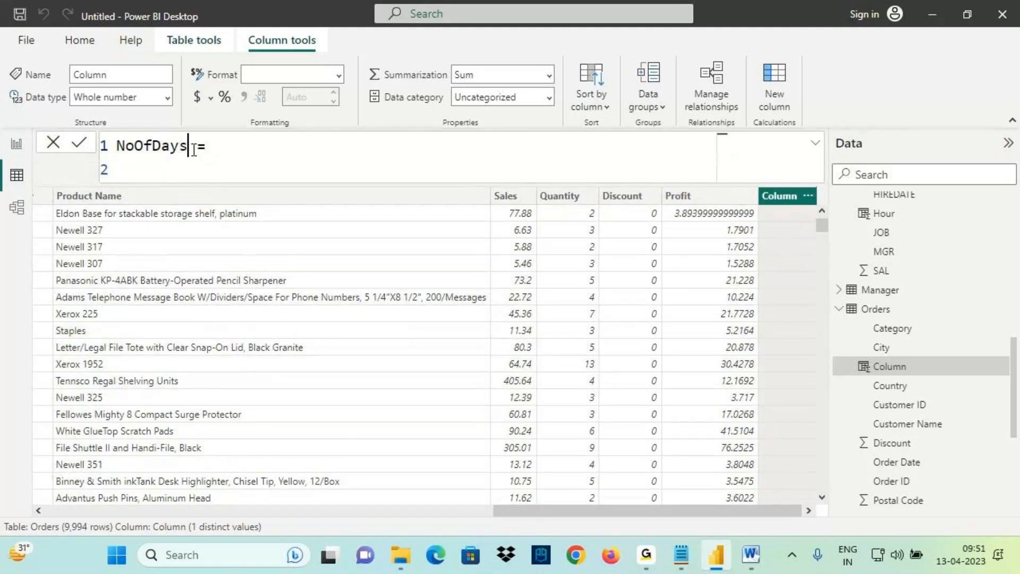
type("EWeekends")
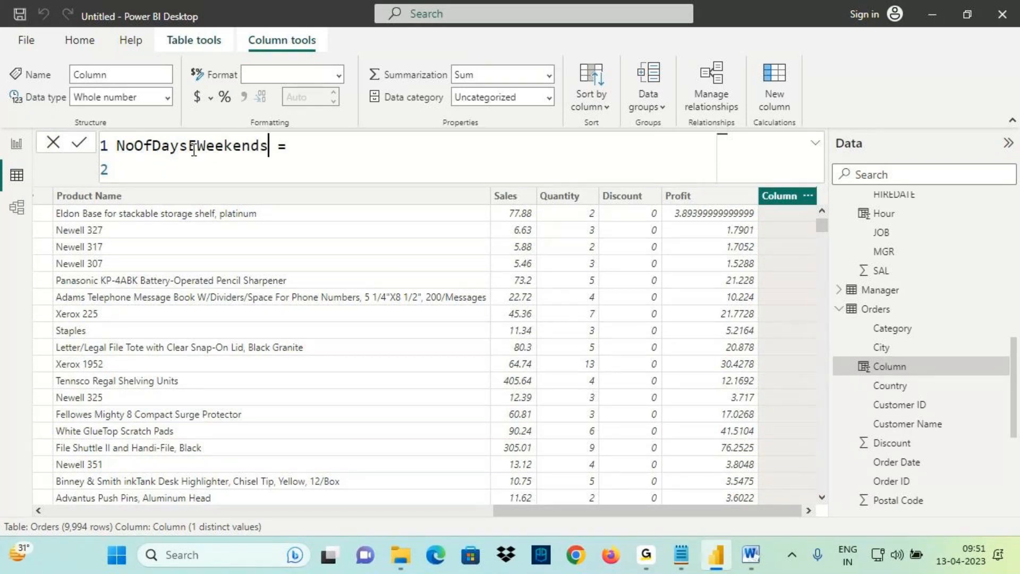
key("End")
Highlight the function name in the Notepad syntax line, and begin the Power BI column's formula with NETWORKDAYS
left_click(682, 554)
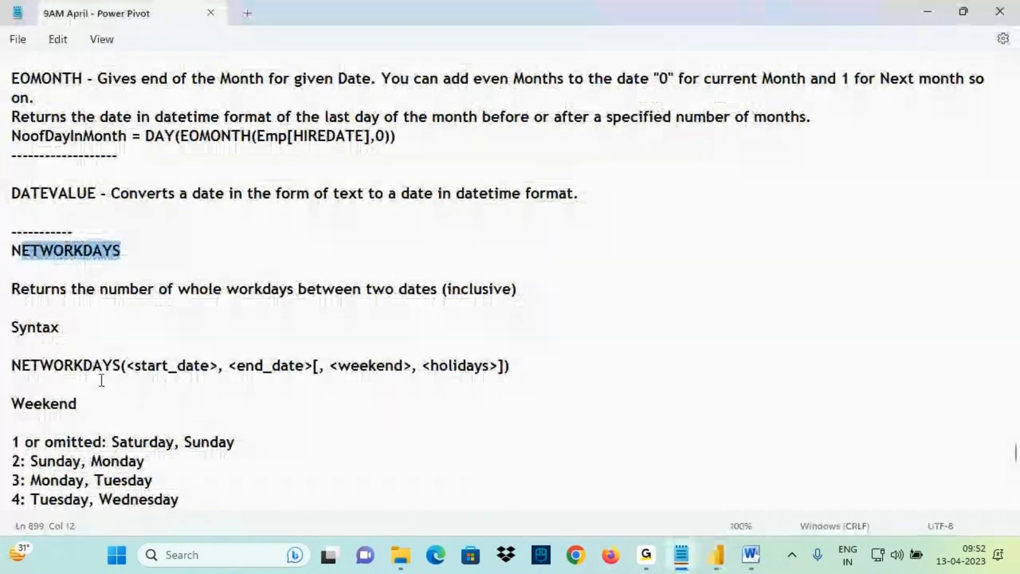
left_click_drag(20, 366, 112, 366)
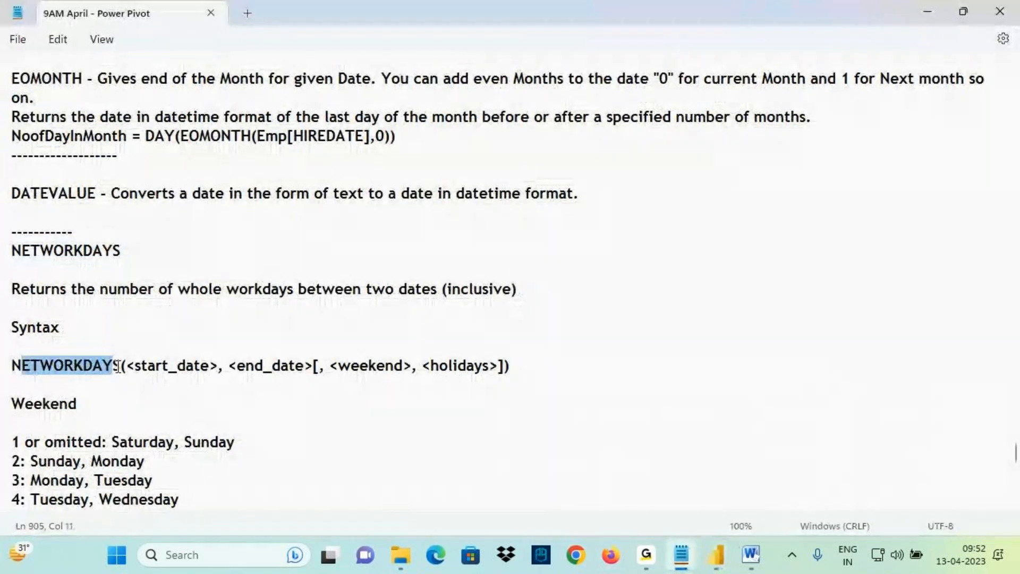
left_click(716, 567)
type("n")
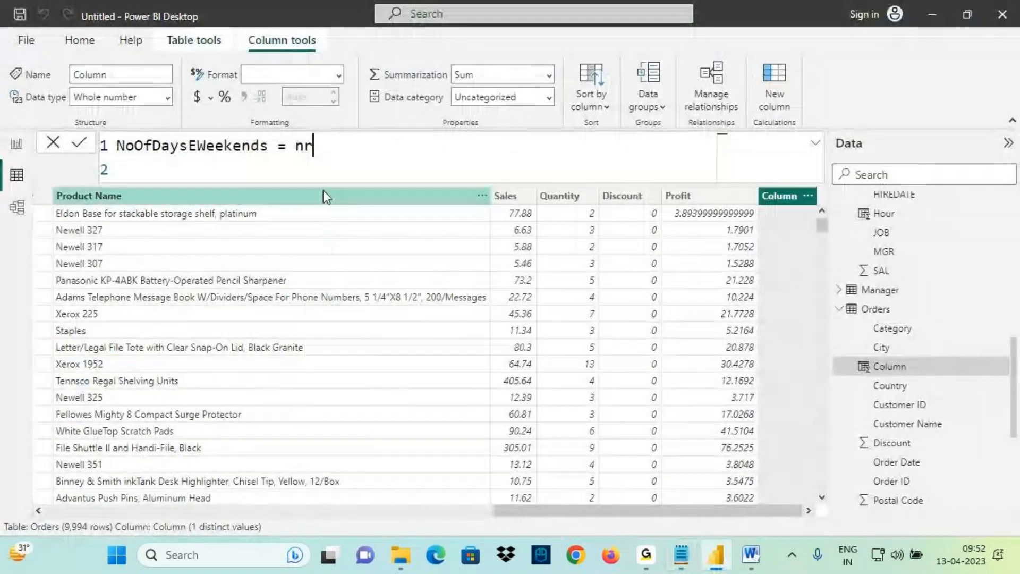
type("e")
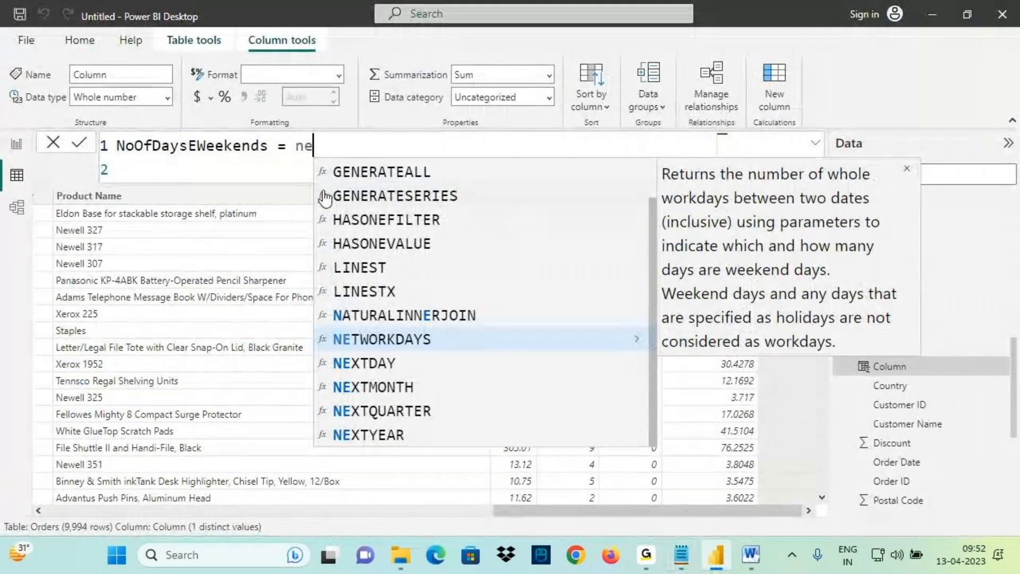
left_click(410, 339)
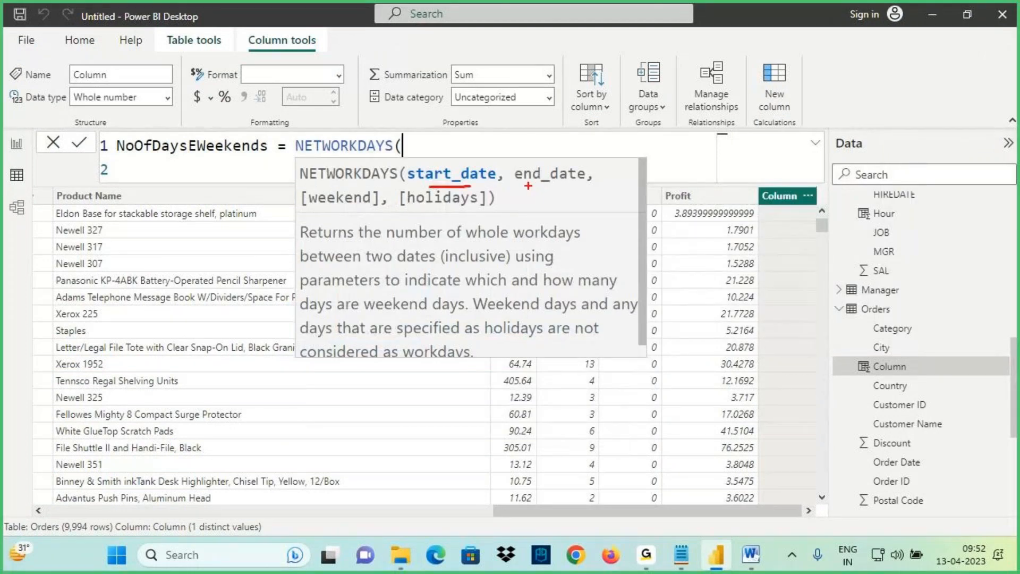
Underline the end_date parameter in red, and supply Orders[Order Date] and Orders[Ship Date] as the start and end dates
left_click_drag(528, 186, 579, 186)
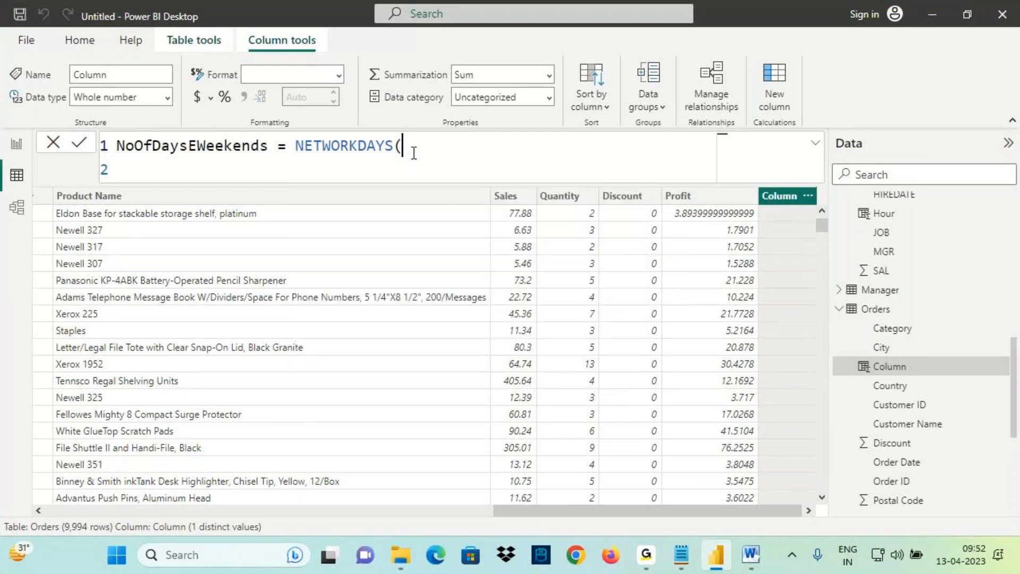
type("order")
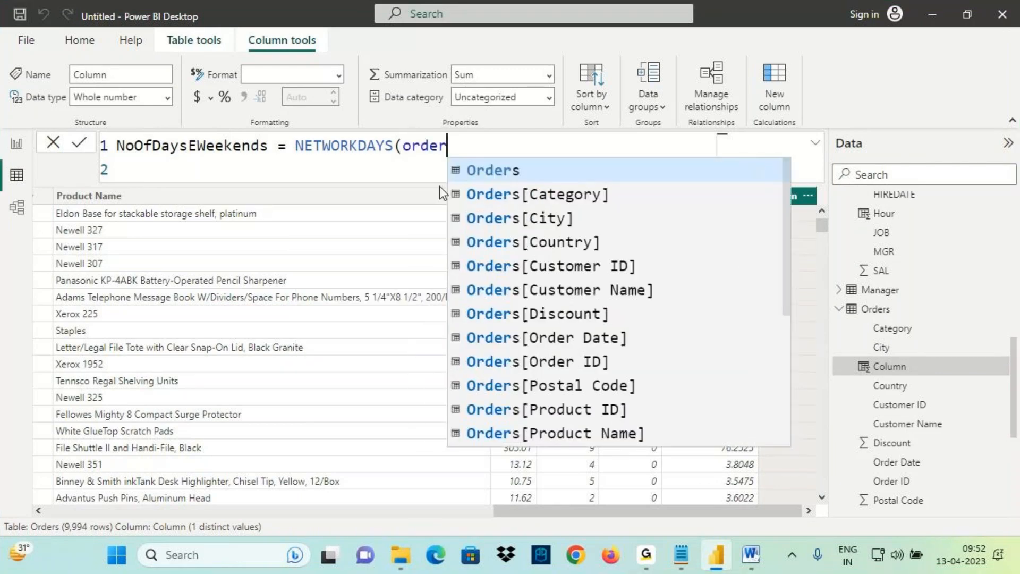
left_click(548, 333)
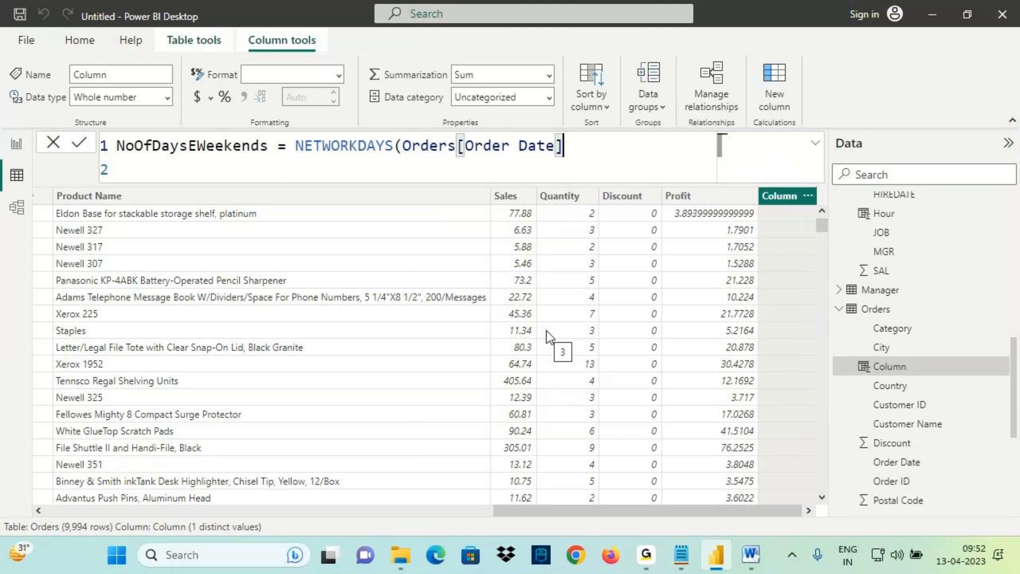
type(",ship")
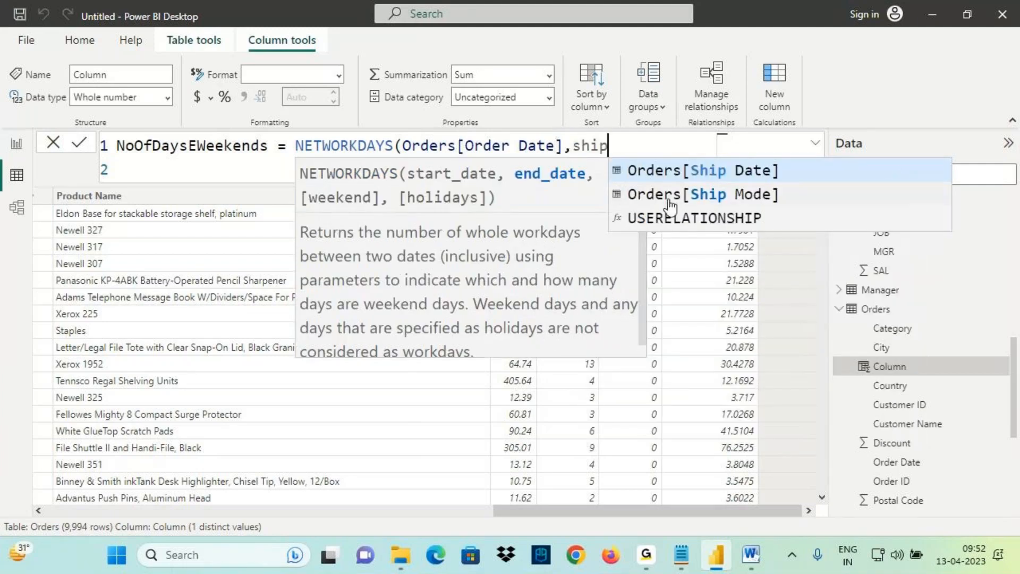
key("Tab")
type(",")
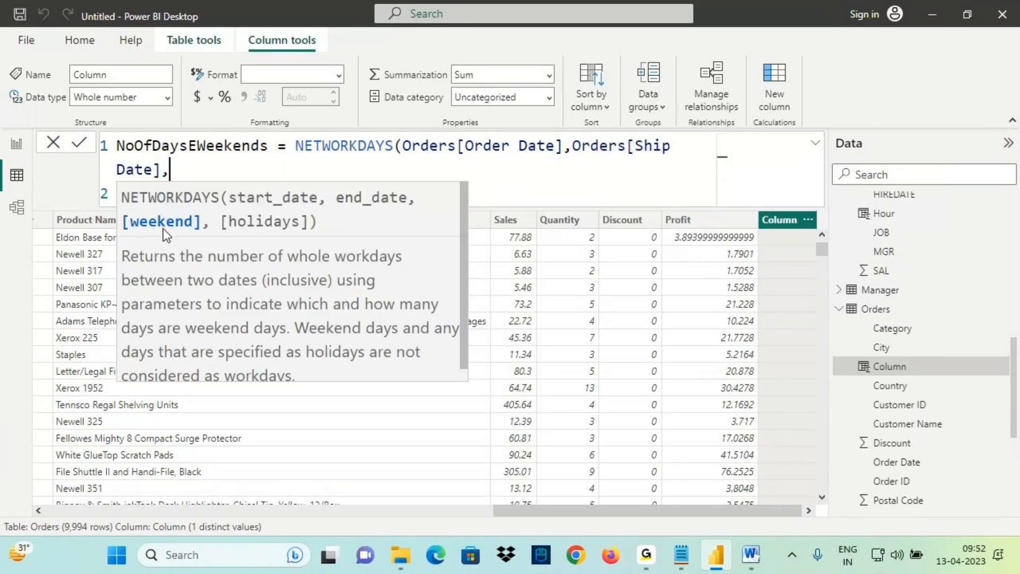
Switch to the Notepad notes and highlight the Weekend heading above the list of codes
left_click(682, 555)
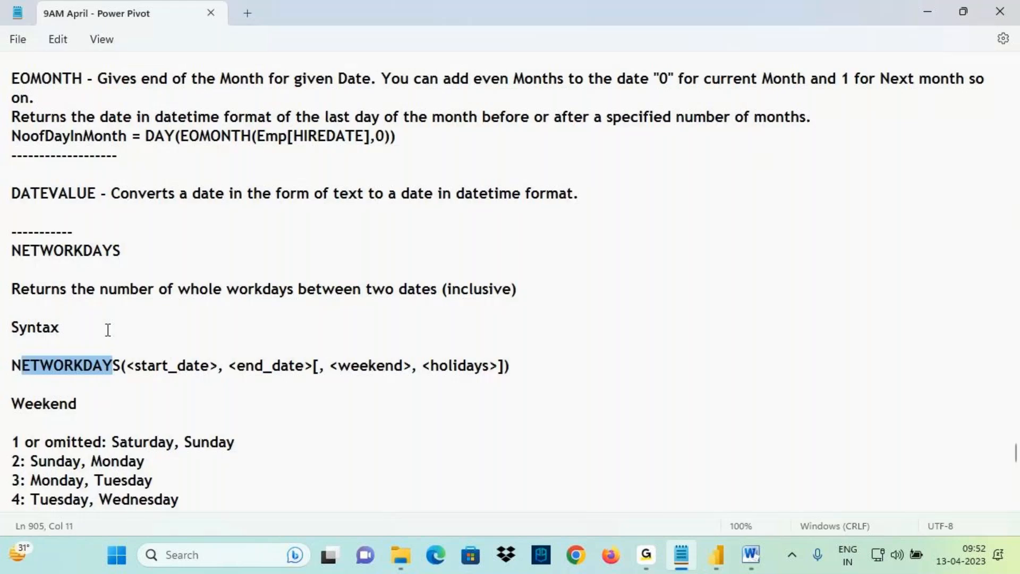
scroll(82, 310, "down", 3)
left_click(17, 233)
double_click(17, 233)
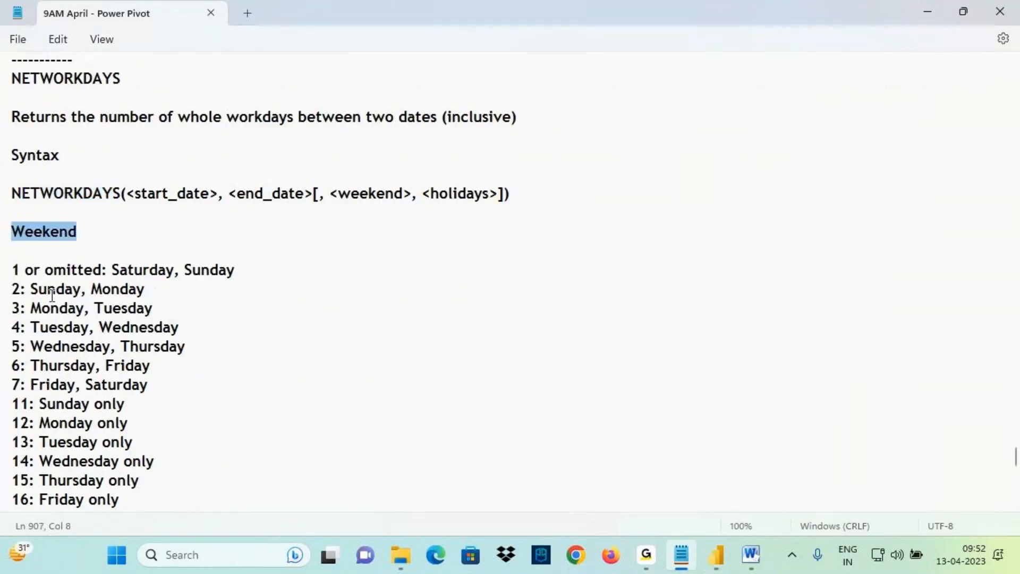
Draw a red frame around weekend codes 1 to 17, and underline the Weekend heading and several of the codes
scroll(18, 233, "down", 2)
left_click_drag(3, 142, 34, 425)
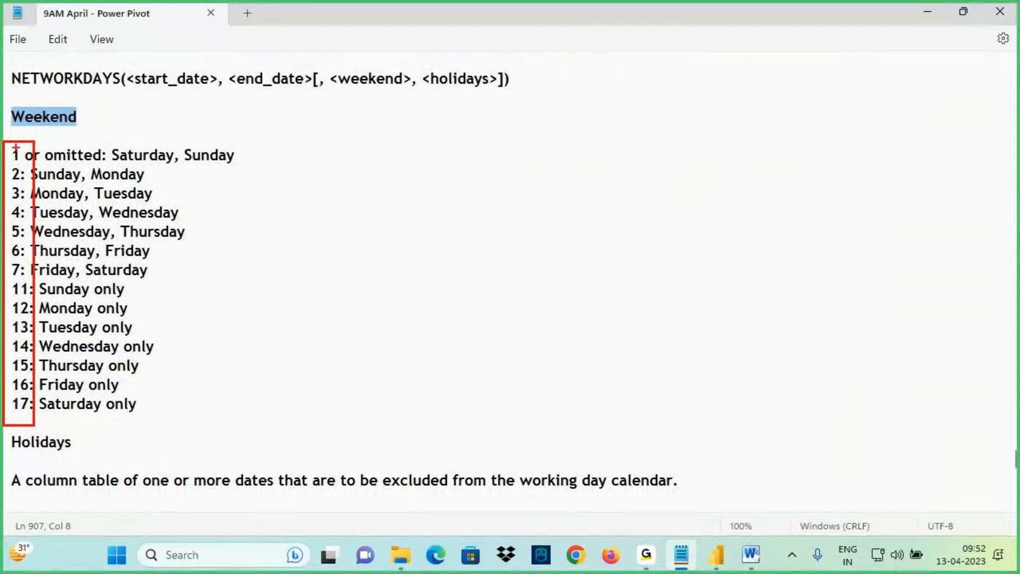
left_click_drag(24, 128, 81, 127)
mouse_move(7, 171)
left_mouse_down()
mouse_move(23, 164)
mouse_move(26, 201)
left_mouse_up()
left_click_drag(10, 419, 41, 418)
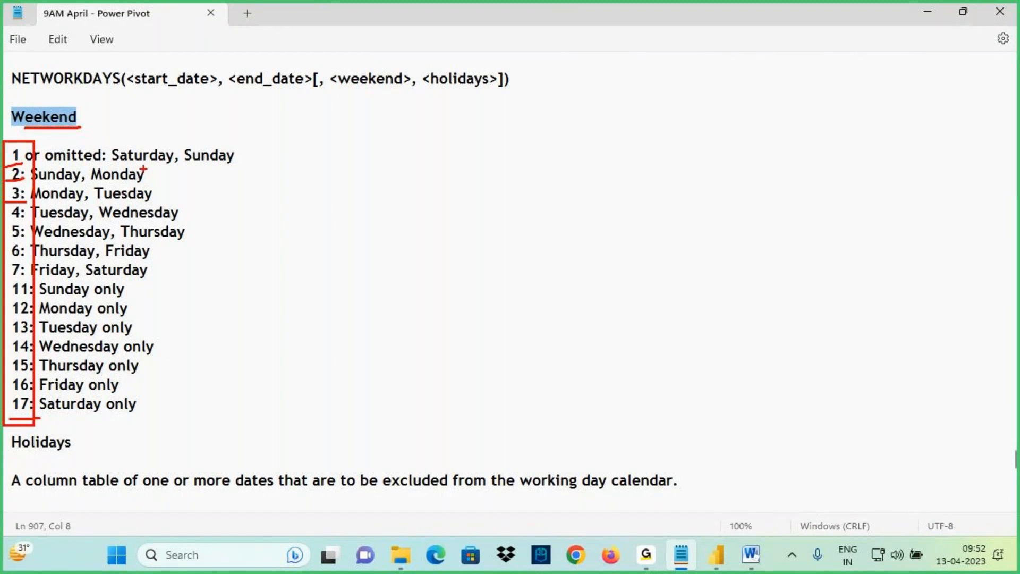
Clear the red annotations, and highlight Sunday and code 1 in the "1 or omitted: Saturday, Sunday" line
key("Escape")
left_click_drag(191, 155, 229, 156)
left_click_drag(130, 158, 239, 157)
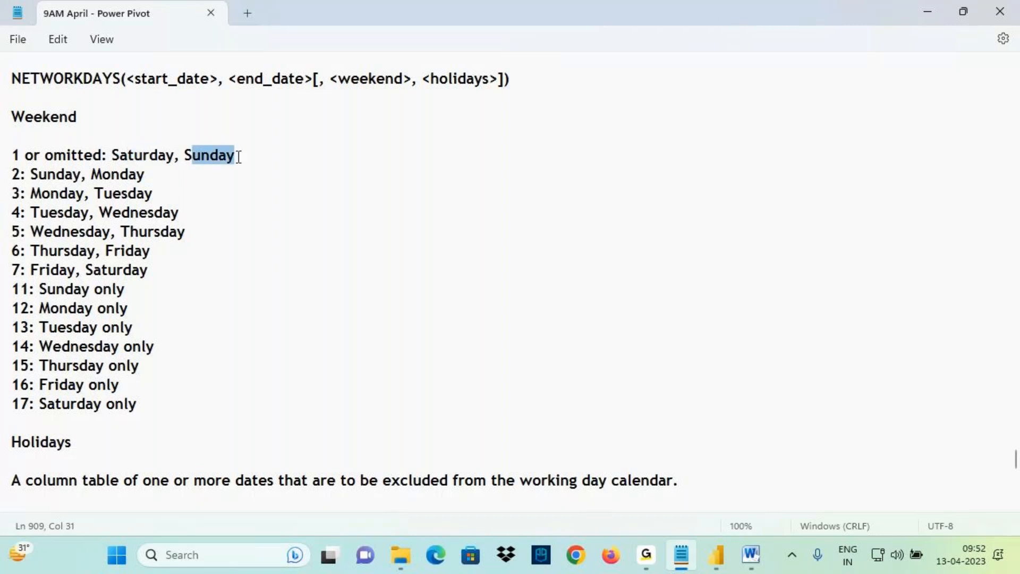
mouse_move(16, 155)
left_mouse_down()
mouse_move(25, 155)
mouse_move(2, 157)
left_mouse_up()
left_click(25, 156)
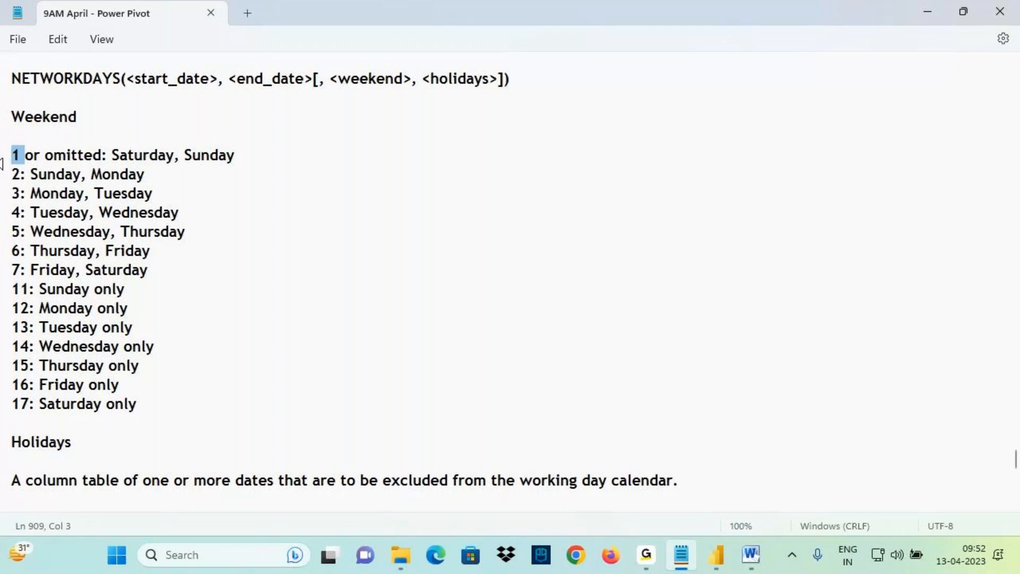
Highlight the weekend parameter and the whole bracketed optional part of the NETWORKDAYS syntax, and return to weekend code 1
left_click(53, 156)
left_click_drag(330, 78, 405, 80)
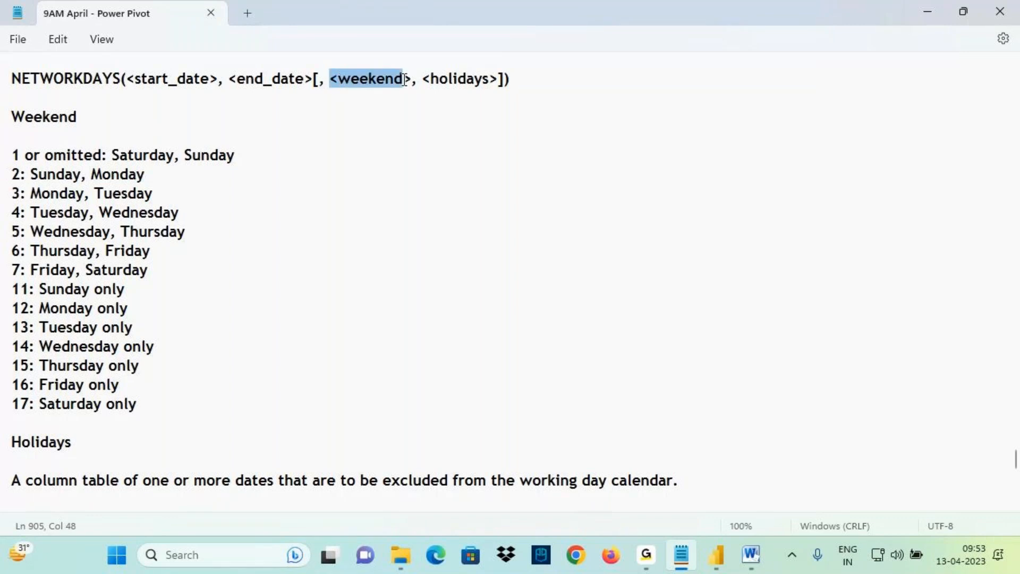
left_click_drag(312, 79, 507, 78)
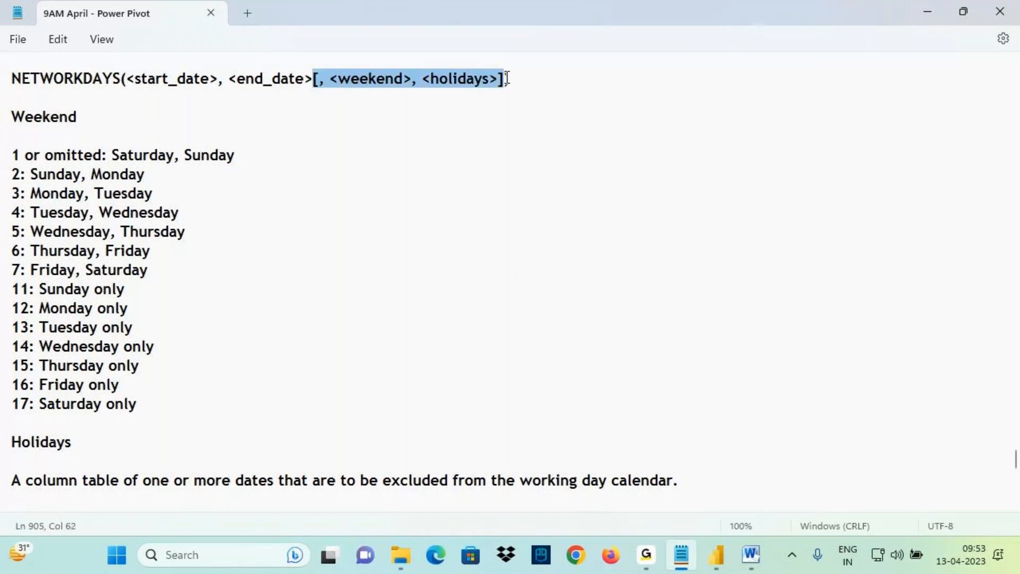
left_click(20, 155)
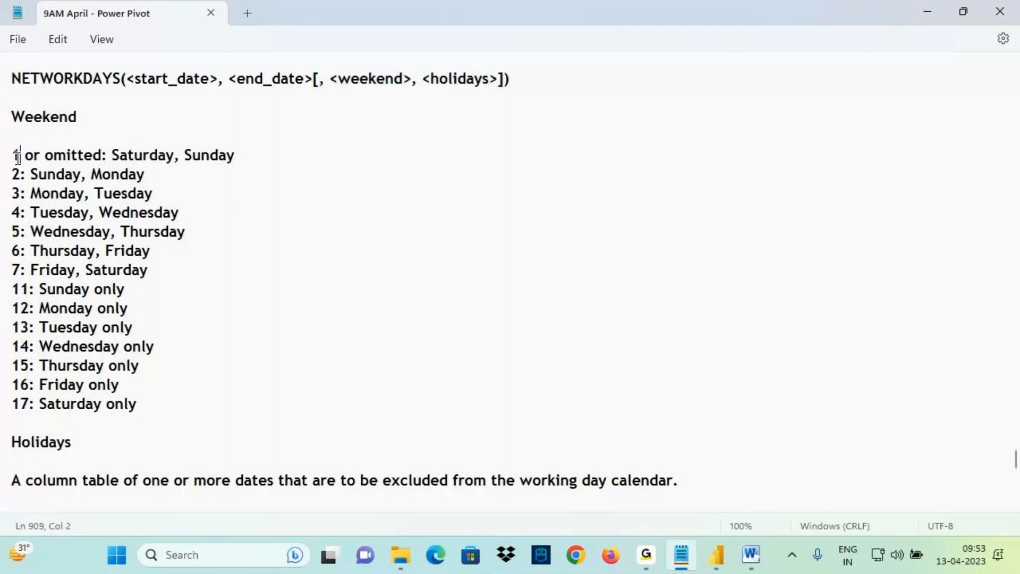
Highlight the Saturday, Sunday weekend in the notes, then switch to Power BI and complete the NoOfDaysEWeekends formula with weekend argument 1
left_click(66, 155)
left_click_drag(128, 155, 241, 154)
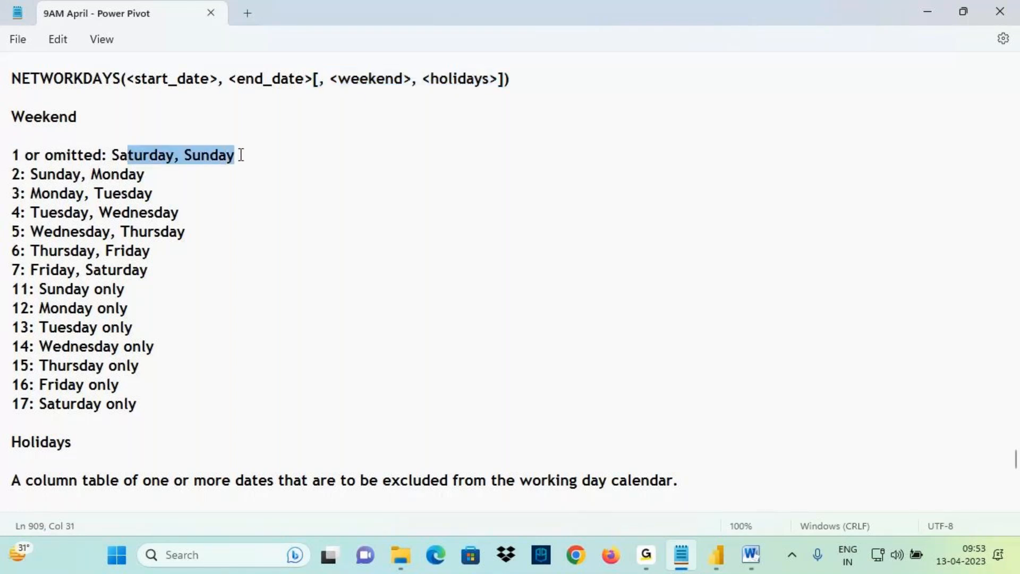
left_click(716, 554)
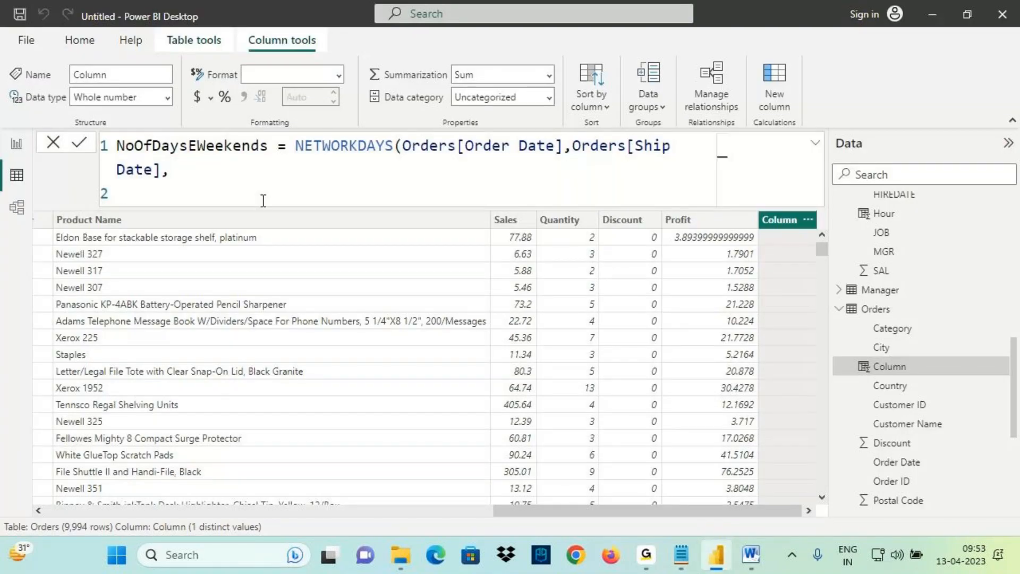
type("1)")
key("Return")
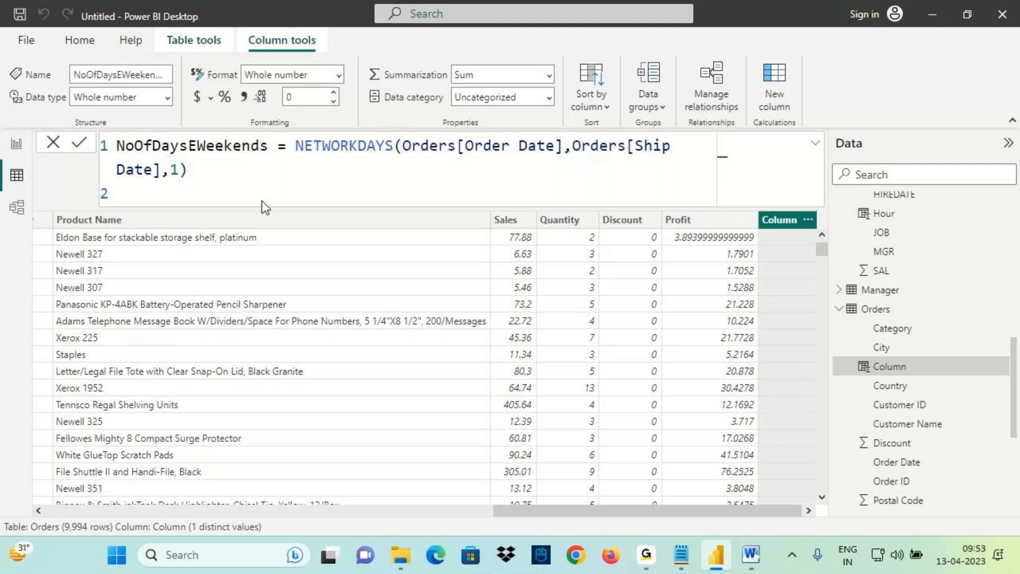
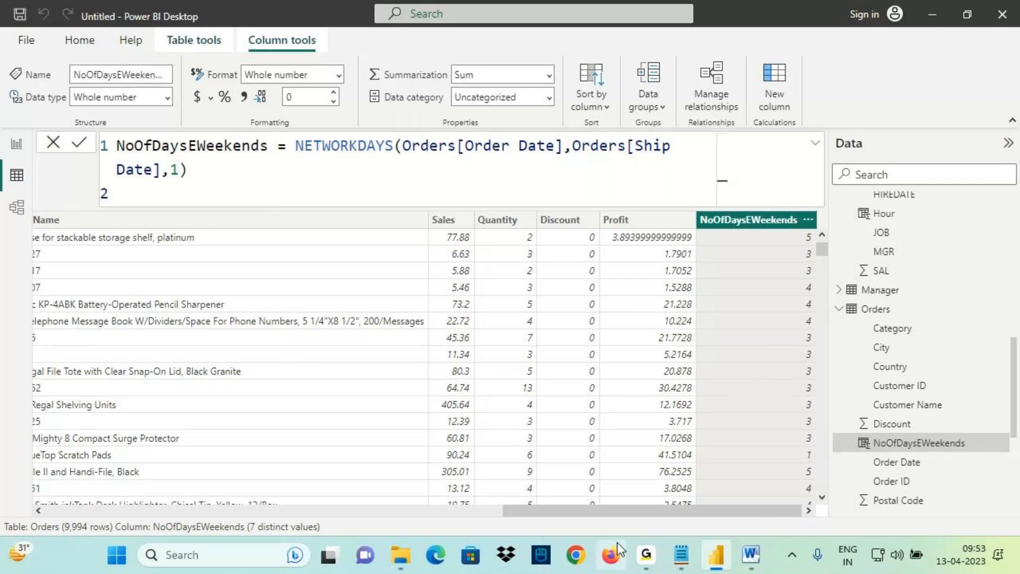
Switch to the Notepad notes and highlight weekend code 11 for Sunday only
left_click(682, 555)
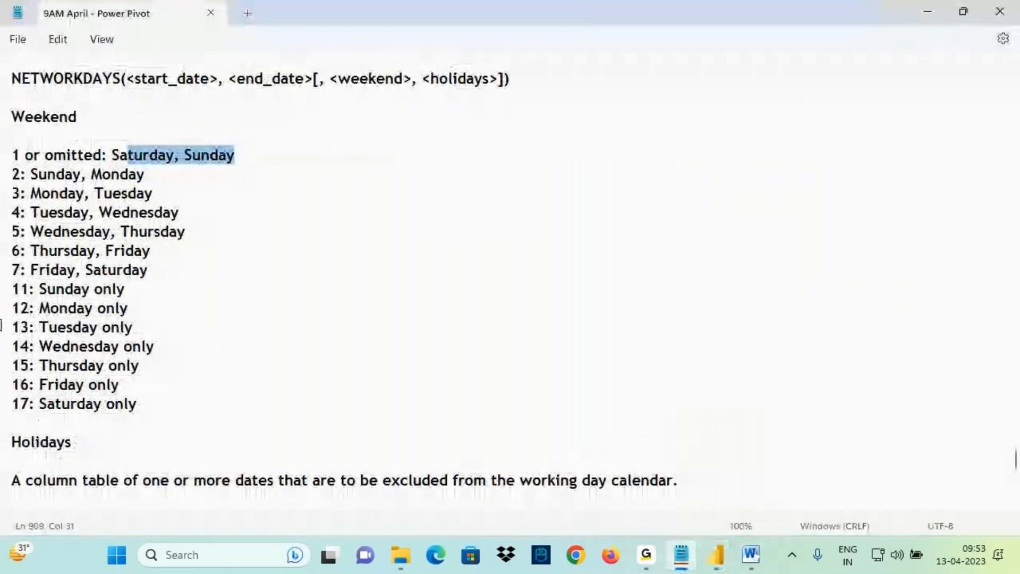
scroll(17, 298, "down", 1)
double_click(19, 232)
scroll(21, 232, "down", 1)
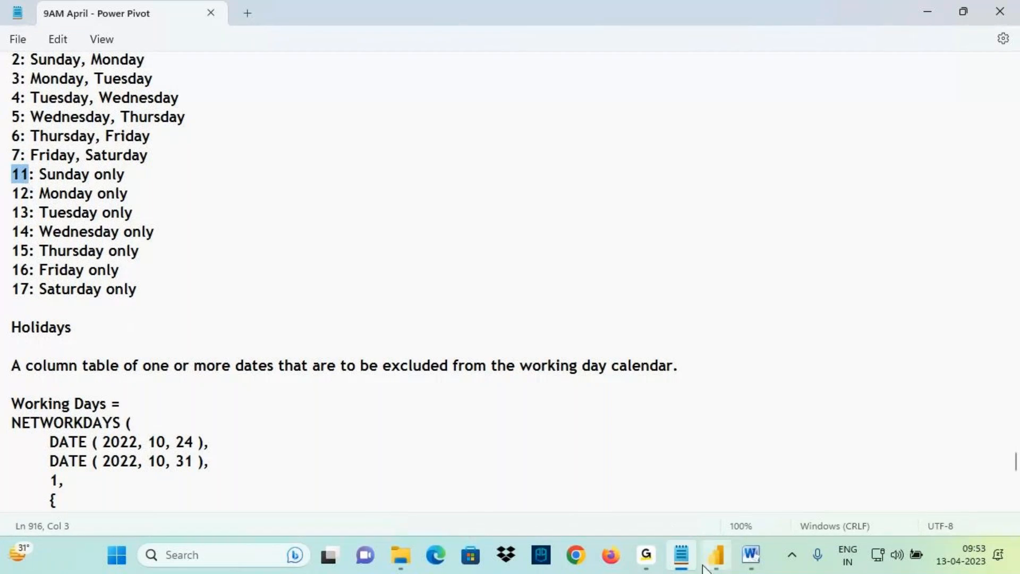
Switch to Power BI and set the weekend argument of the NoOfDaysEWeekends formula to 11
left_click(717, 555)
double_click(175, 170)
type("11).")
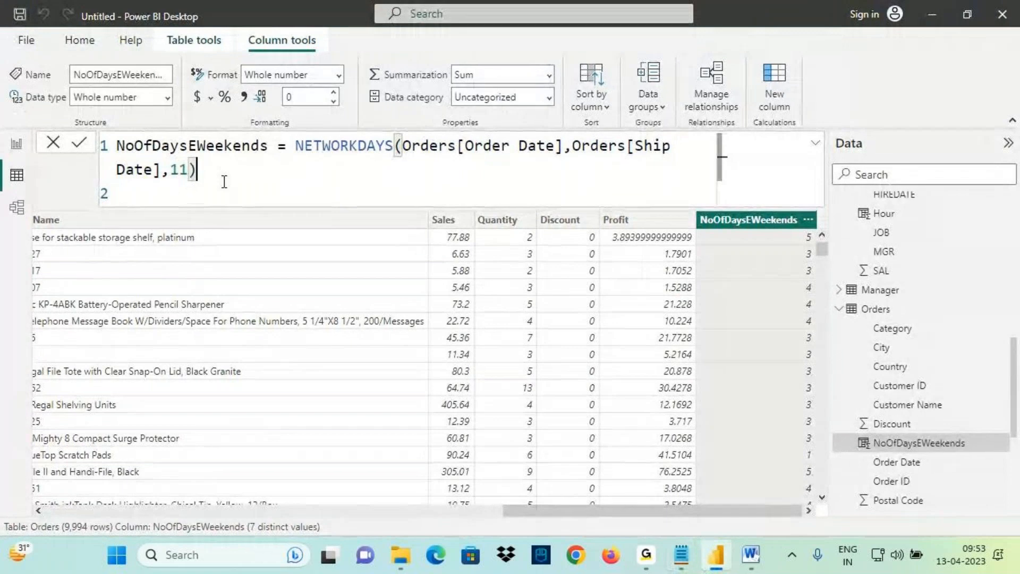
key("BackSpace")
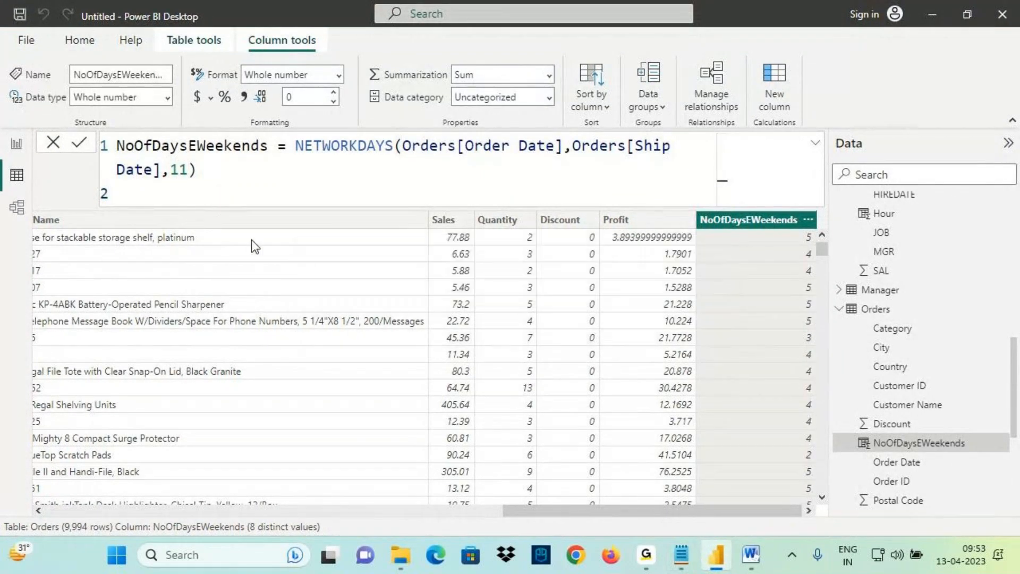
Switch to the Notepad notes and highlight the Weekend heading and the Holidays heading
left_click(682, 555)
scroll(112, 244, "up", 3)
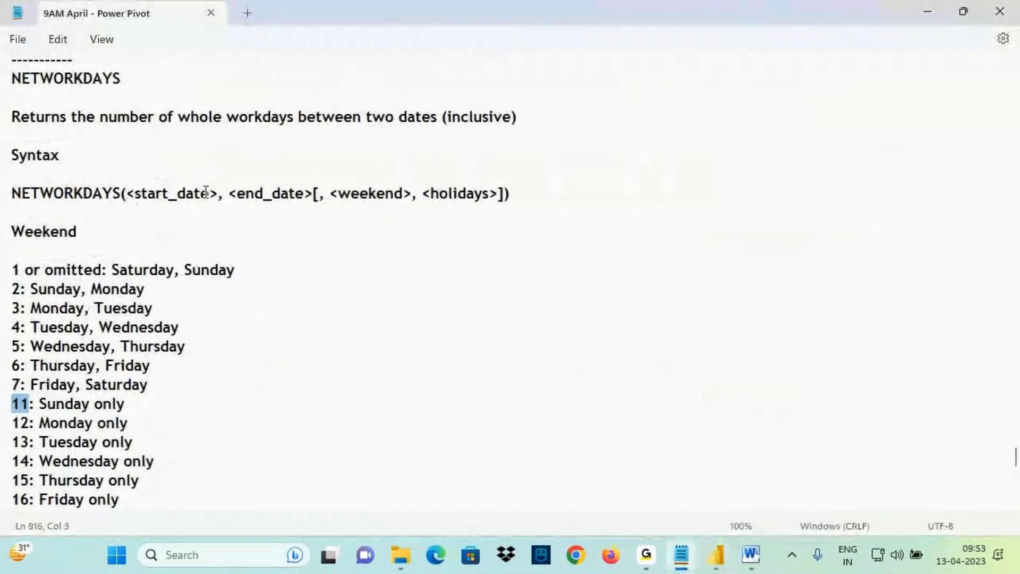
left_click_drag(12, 233, 83, 230)
scroll(136, 272, "down", 4)
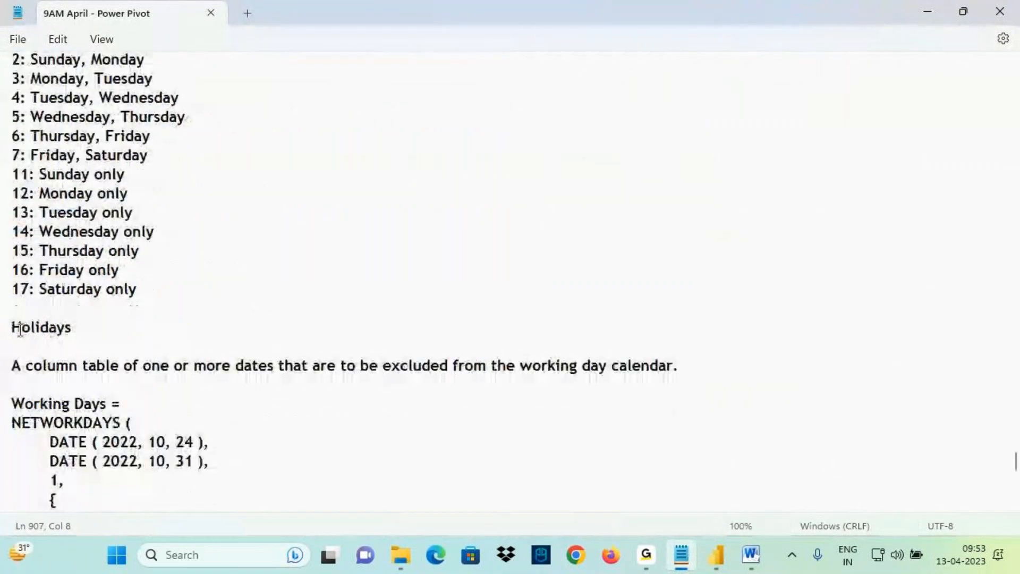
left_click_drag(12, 328, 72, 328)
scroll(86, 348, "down", 2)
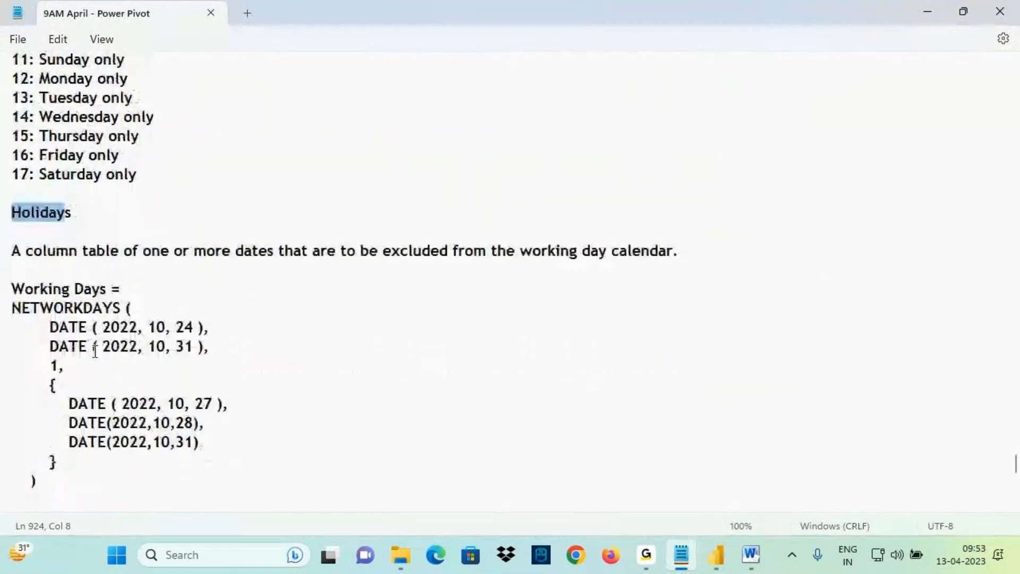
Highlight the Working Days NETWORKDAYS example below the Holidays section, including its date arguments
left_click_drag(51, 288, 195, 475)
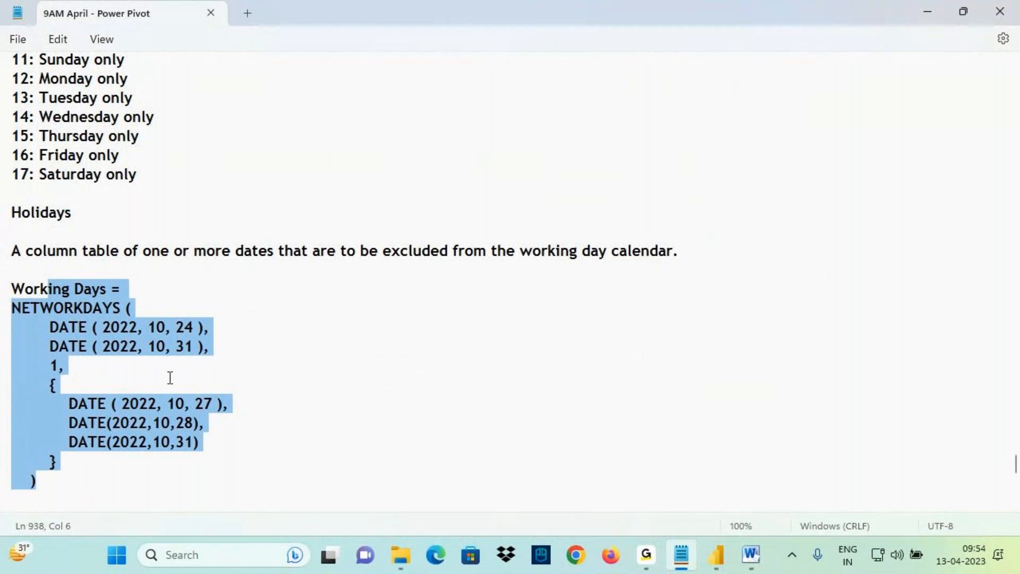
left_click_drag(25, 290, 208, 471)
left_click(142, 345)
left_click_drag(47, 326, 153, 440)
left_click(110, 348)
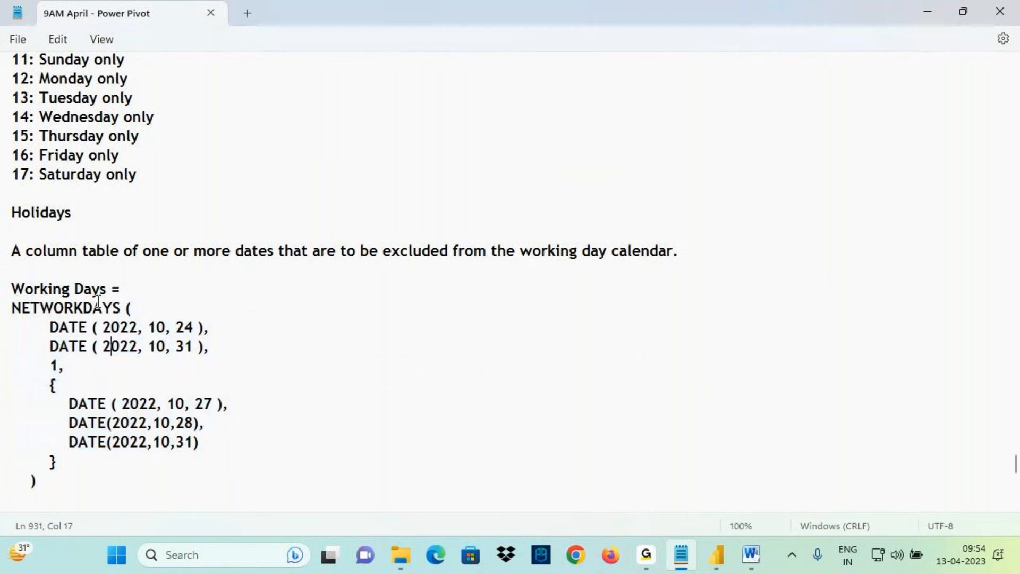
Underline NETWORKDAYS and its start and end dates in red, mark the weekend code and opening brace, and clear the annotations
key("ctrl+2")
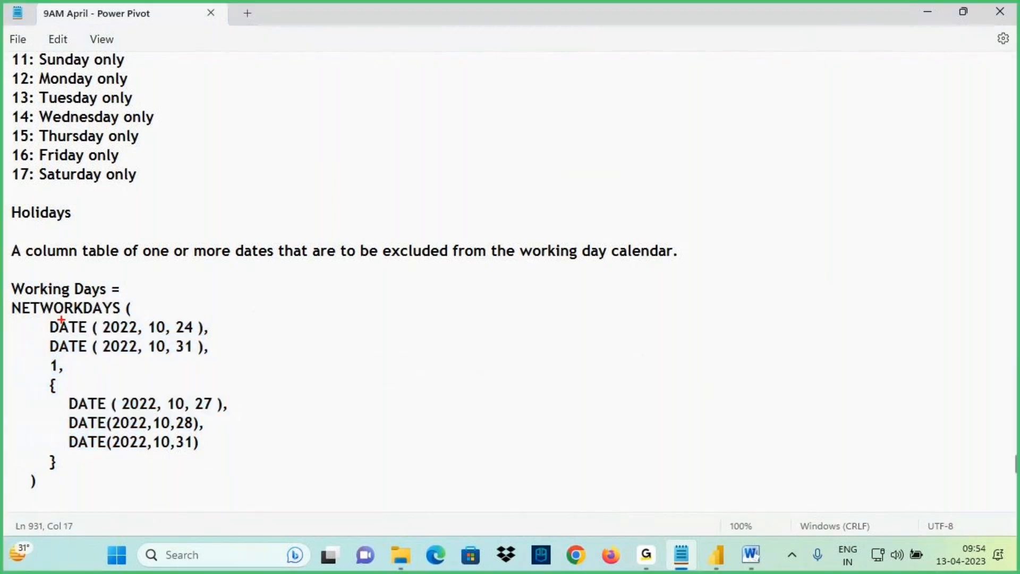
left_click_drag(18, 318, 132, 322)
left_click_drag(65, 335, 193, 341)
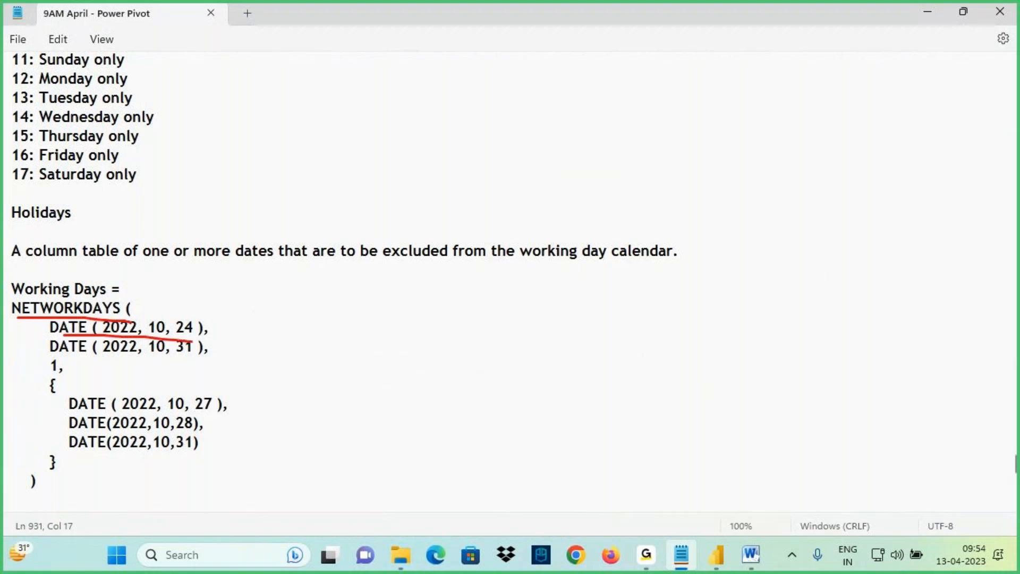
left_click_drag(59, 355, 198, 358)
mouse_move(37, 373)
left_mouse_down()
mouse_move(56, 371)
mouse_move(37, 355)
mouse_move(46, 373)
mouse_move(69, 374)
mouse_move(54, 416)
left_mouse_up()
key("Escape")
Mark the closing brace in red, circle the three holiday dates, and draw a long arrow linking them to an empty oval
key("ctrl+2")
mouse_move(47, 457)
left_mouse_down()
mouse_move(57, 462)
mouse_move(30, 497)
left_mouse_up()
left_click_drag(752, 161, 796, 249)
mouse_move(825, 203)
left_mouse_down()
mouse_move(797, 270)
mouse_move(789, 258)
mouse_move(338, 239)
mouse_move(175, 401)
left_mouse_up()
mouse_move(177, 371)
left_mouse_down()
mouse_move(171, 387)
mouse_move(211, 394)
left_mouse_up()
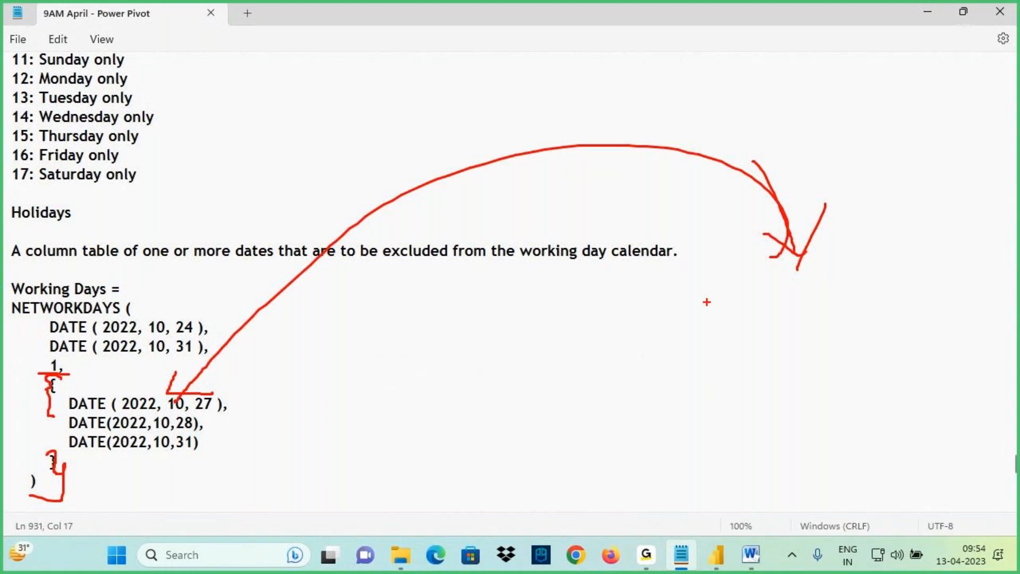
mouse_move(881, 244)
left_mouse_down()
mouse_move(840, 345)
mouse_move(862, 232)
left_mouse_up()
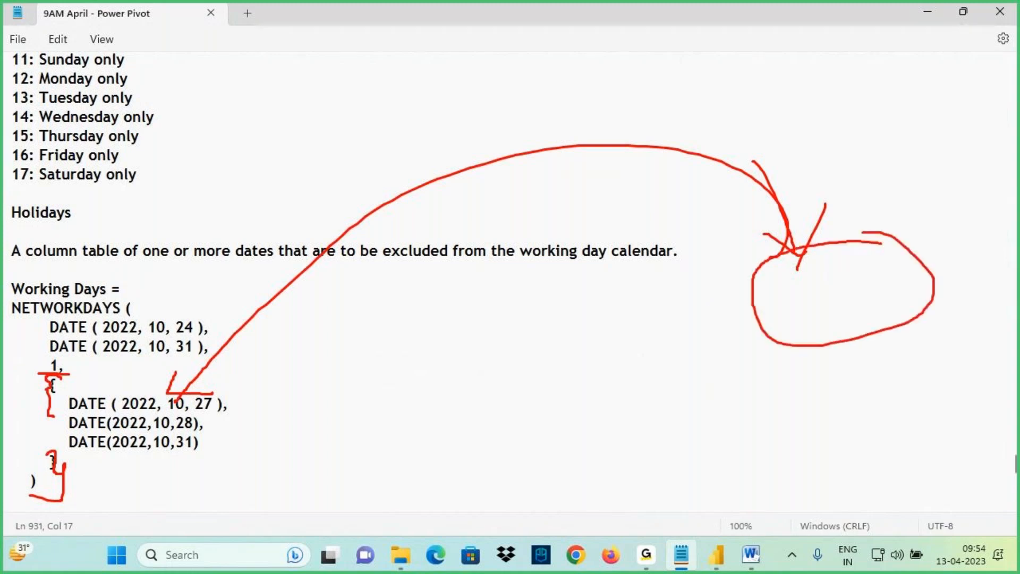
mouse_move(125, 382)
left_mouse_down()
mouse_move(61, 402)
mouse_move(159, 459)
mouse_move(242, 438)
mouse_move(113, 379)
left_mouse_up()
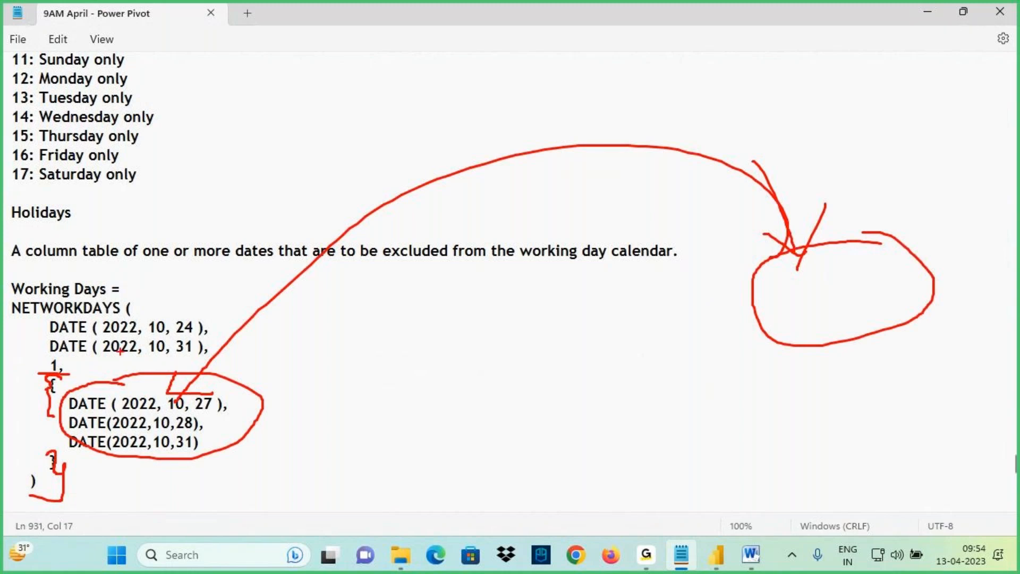
Underline the parts of the start and end dates, join both dates with red strokes, mark weekend code 1, and clear the annotations
mouse_move(95, 332)
left_mouse_down()
mouse_move(195, 334)
mouse_move(155, 334)
left_mouse_up()
left_click_drag(168, 287, 167, 321)
mouse_move(179, 301)
left_mouse_down()
mouse_move(168, 321)
mouse_move(194, 352)
mouse_move(255, 329)
left_mouse_up()
left_click_drag(254, 329, 206, 355)
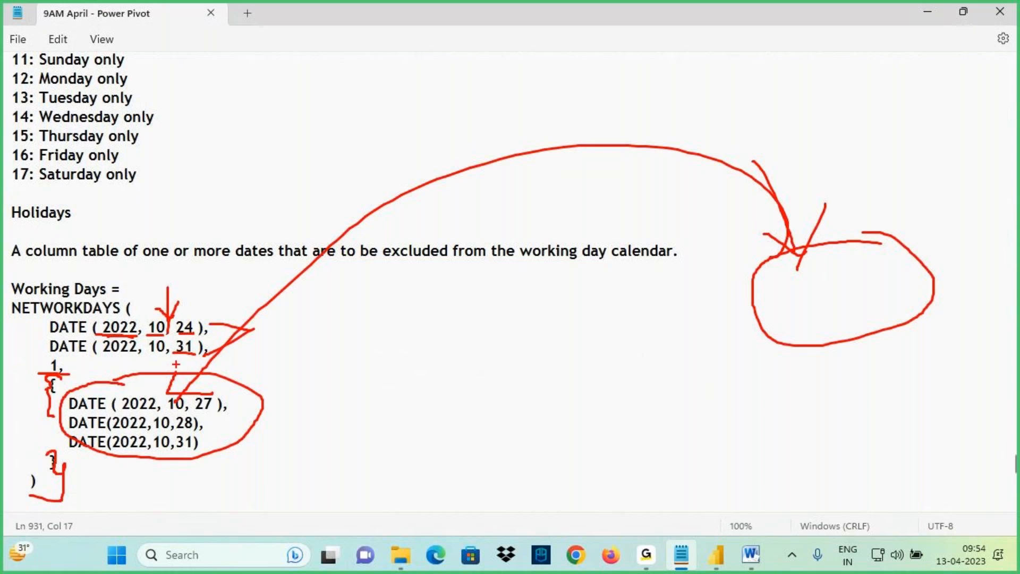
mouse_move(62, 363)
left_mouse_down()
mouse_move(50, 375)
mouse_move(53, 353)
left_mouse_up()
key("Escape")
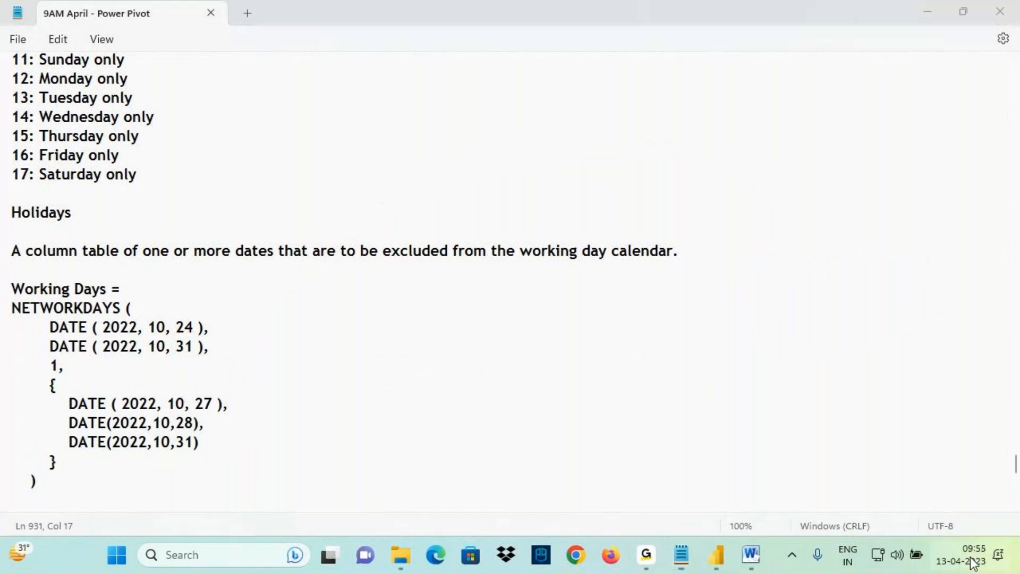
Open the system calendar, go back to October 2022, and select Monday the 24th
left_click(962, 554)
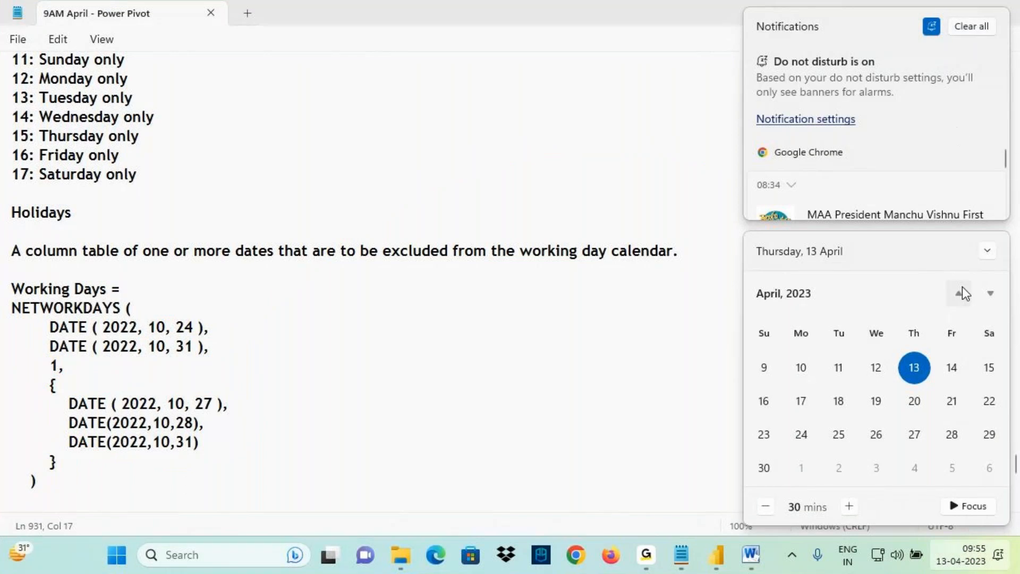
left_click(959, 293)
left_click(960, 293)
left_click(960, 294)
left_click(960, 293)
left_click(960, 293)
left_click(960, 293)
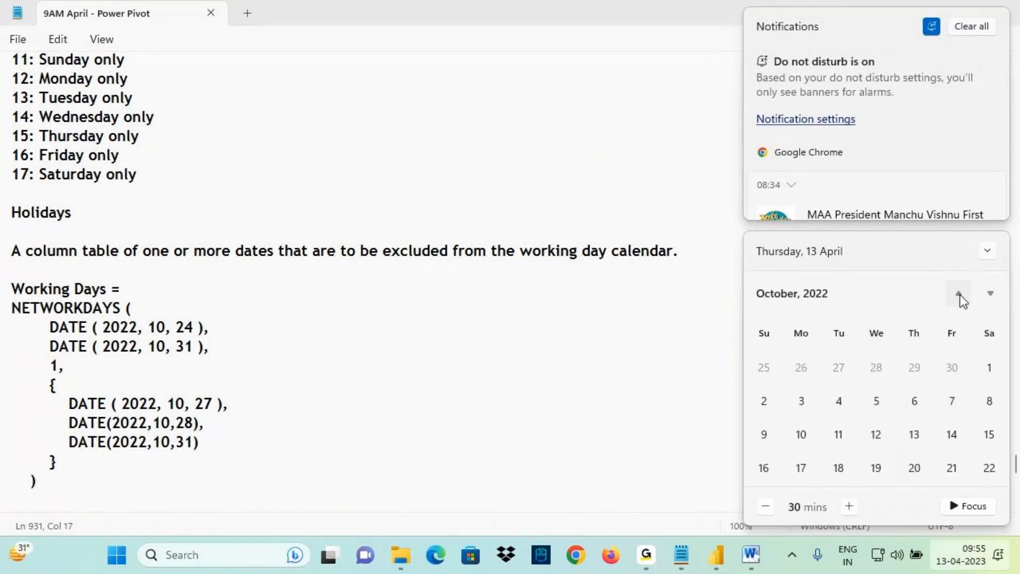
left_click(960, 293)
left_click(991, 293)
scroll(937, 429, "down", 2)
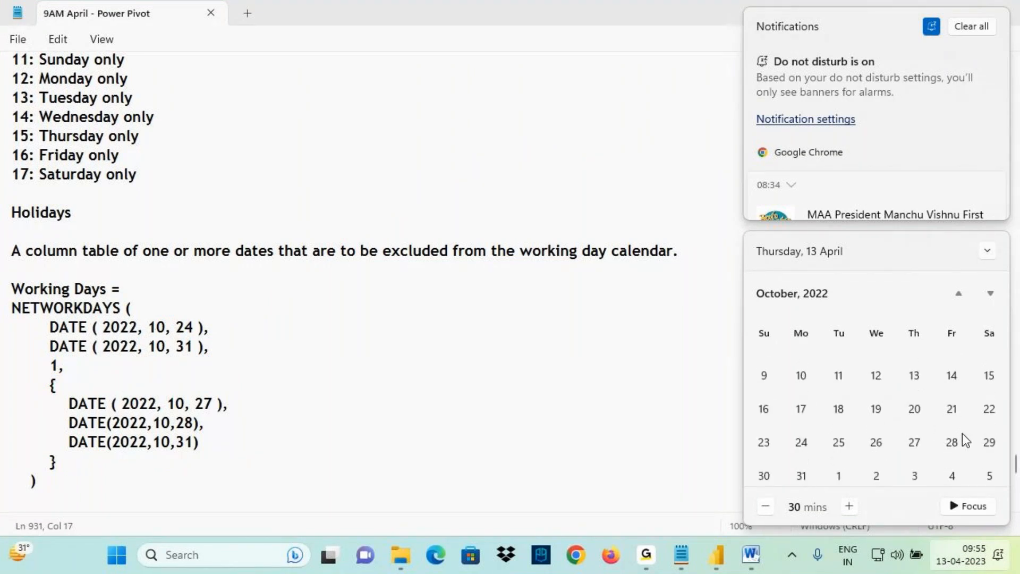
left_click(802, 447)
Frame 24 and 31 in red on the calendar, and cross out weekend code 1 and the holiday dates in the example
key("ctrl+2")
mouse_move(789, 435)
left_mouse_down()
mouse_move(809, 454)
mouse_move(812, 483)
left_mouse_up()
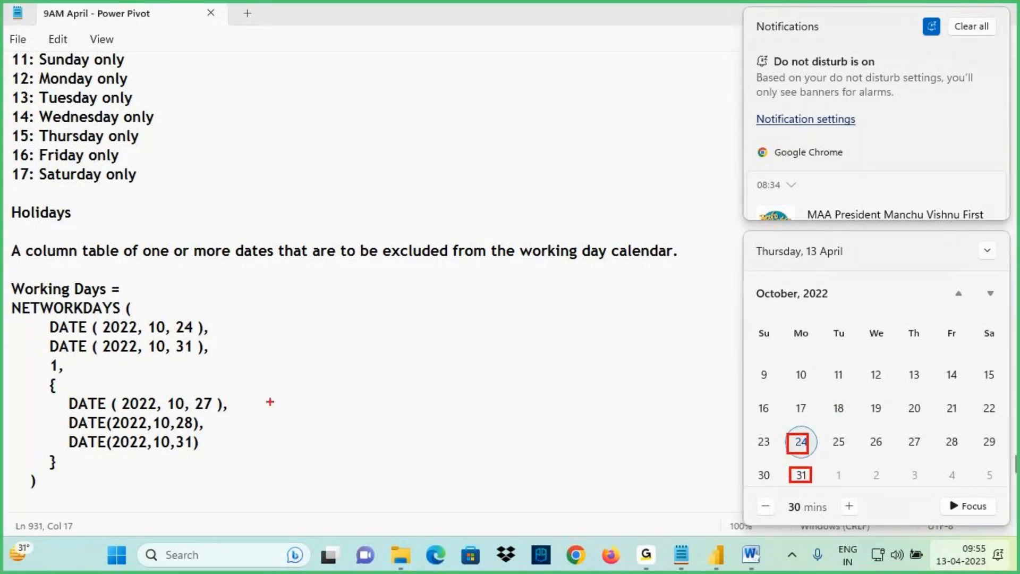
left_click_drag(68, 362, 30, 377)
mouse_move(33, 361)
left_mouse_down()
mouse_move(63, 381)
mouse_move(66, 428)
mouse_move(93, 432)
left_mouse_up()
mouse_move(32, 363)
left_mouse_down()
mouse_move(58, 383)
mouse_move(54, 422)
left_mouse_up()
left_click_drag(52, 396, 96, 436)
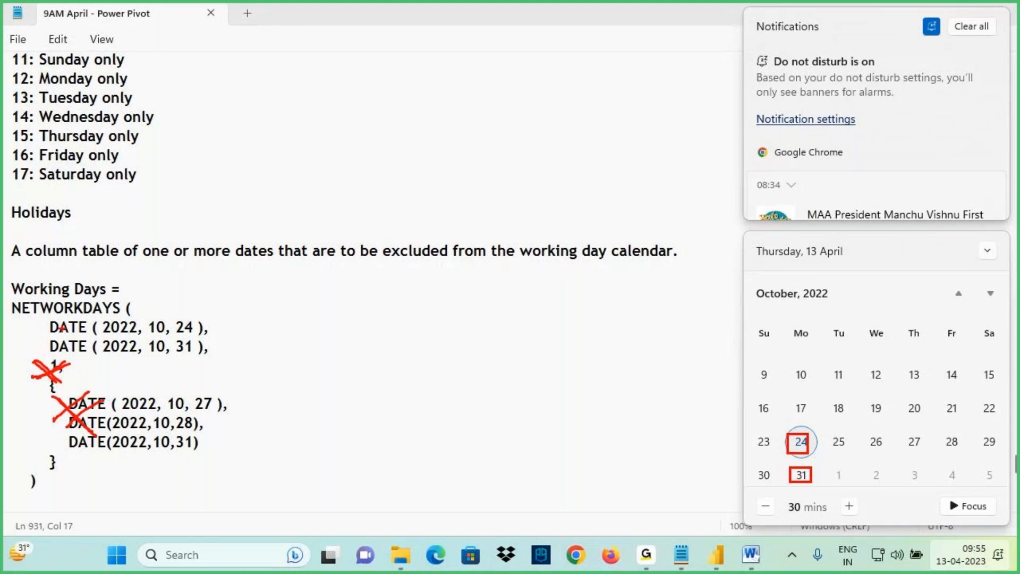
Underline and bracket the start and end dates in red, and draw an arrow from them to a circled 7
mouse_move(94, 335)
left_mouse_down()
mouse_move(142, 334)
mouse_move(169, 356)
left_mouse_up()
left_click_drag(206, 314, 229, 394)
left_click_drag(250, 328, 331, 302)
mouse_move(306, 285)
left_mouse_down()
mouse_move(346, 293)
mouse_move(315, 325)
left_mouse_up()
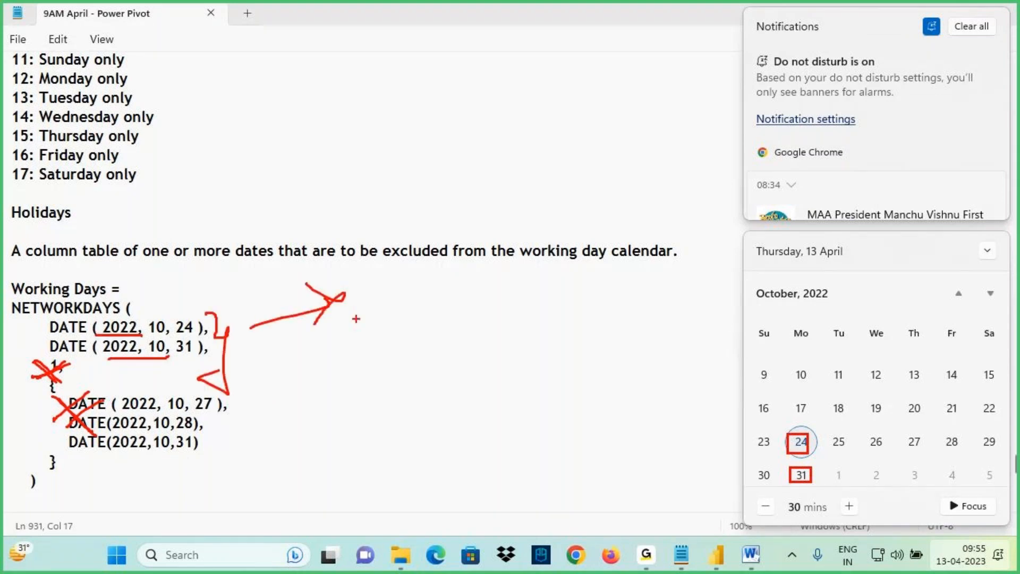
left_click_drag(407, 262, 436, 304)
left_click_drag(425, 289, 473, 254)
left_click_drag(444, 224, 412, 266)
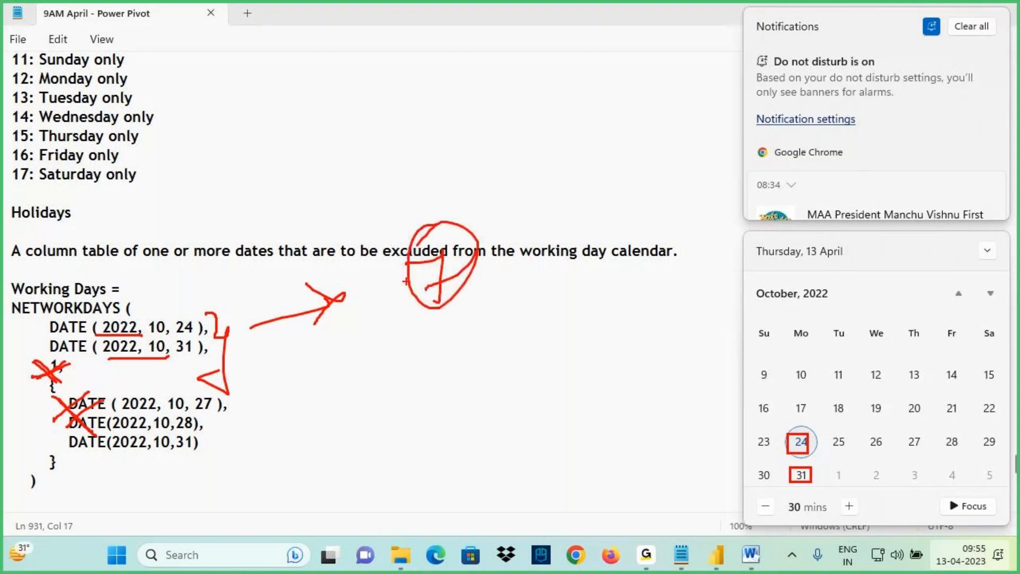
Underline NETWORKDAYS, both dates and weekend code 1 in red, and cross out the circled 7
left_click_drag(71, 333, 102, 335)
left_click_drag(33, 320, 85, 315)
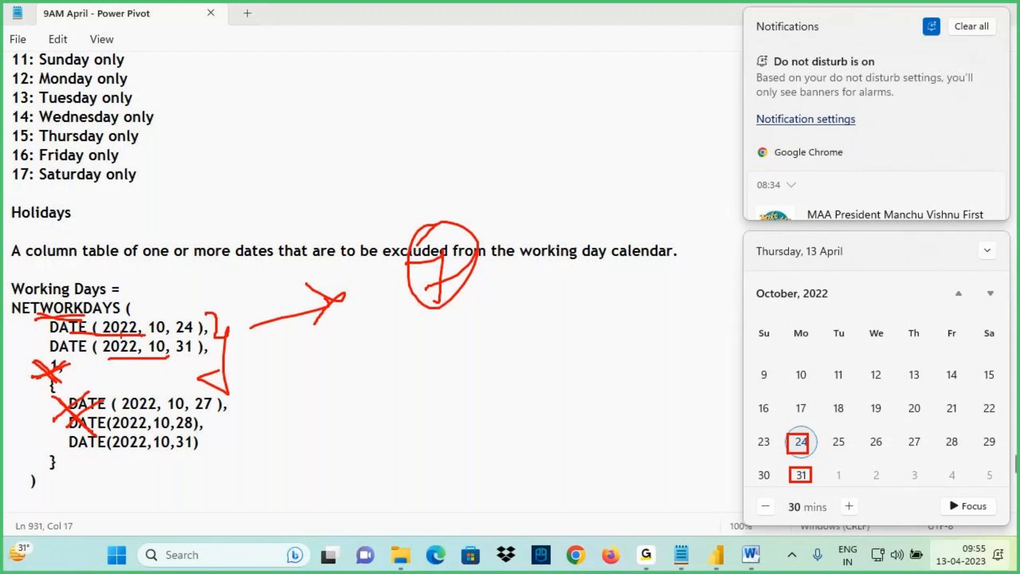
left_click_drag(91, 351, 161, 352)
left_click_drag(33, 375, 97, 376)
left_click_drag(492, 240, 387, 316)
left_click_drag(397, 239, 512, 329)
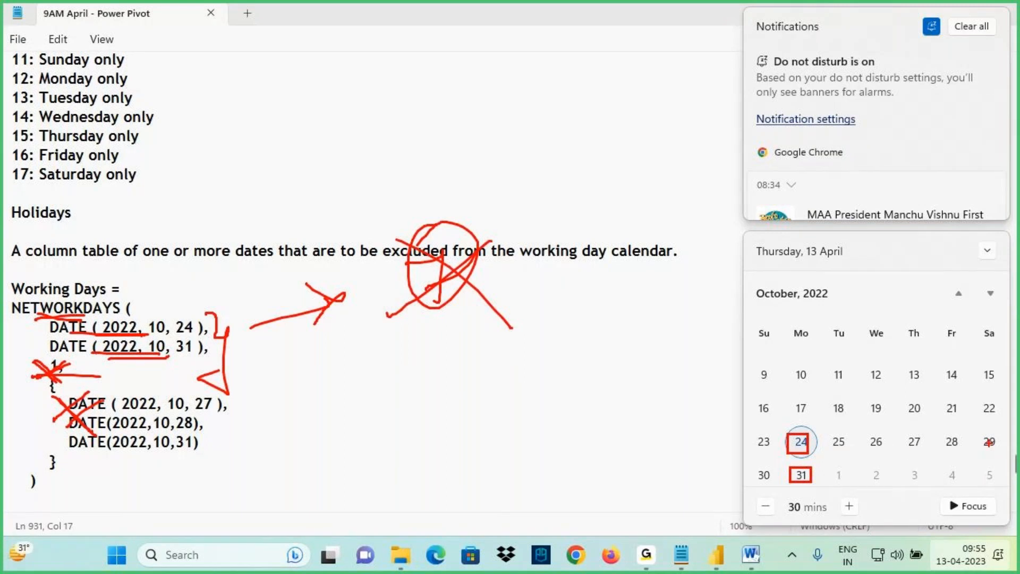
Cross out the weekend days 29 and 30 October on the calendar, and write a circled 5 below the crossed-out 7
mouse_move(987, 434)
left_mouse_down()
mouse_move(997, 442)
mouse_move(980, 438)
left_mouse_up()
mouse_move(762, 467)
left_mouse_down()
mouse_move(755, 479)
mouse_move(776, 473)
left_mouse_up()
left_click_drag(1000, 430, 971, 454)
left_click_drag(982, 428, 997, 460)
mouse_move(777, 466)
left_mouse_down()
mouse_move(787, 463)
mouse_move(772, 484)
left_mouse_up()
left_click_drag(773, 470, 746, 485)
left_click_drag(460, 341, 463, 378)
mouse_move(475, 327)
left_mouse_down()
mouse_move(446, 320)
mouse_move(458, 371)
mouse_move(478, 326)
left_mouse_up()
Underline the three holiday dates and strike through their days in red, then bracket them and label the group H
mouse_move(100, 409)
left_mouse_down()
mouse_move(170, 410)
mouse_move(188, 428)
left_mouse_up()
left_click_drag(126, 453, 187, 454)
mouse_move(213, 395)
left_mouse_down()
mouse_move(175, 452)
mouse_move(208, 448)
left_mouse_up()
mouse_move(238, 394)
left_mouse_down()
mouse_move(249, 404)
mouse_move(241, 453)
left_mouse_up()
mouse_move(272, 391)
left_mouse_down()
mouse_move(276, 431)
mouse_move(292, 416)
mouse_move(293, 424)
left_mouse_up()
left_click_drag(274, 413, 300, 410)
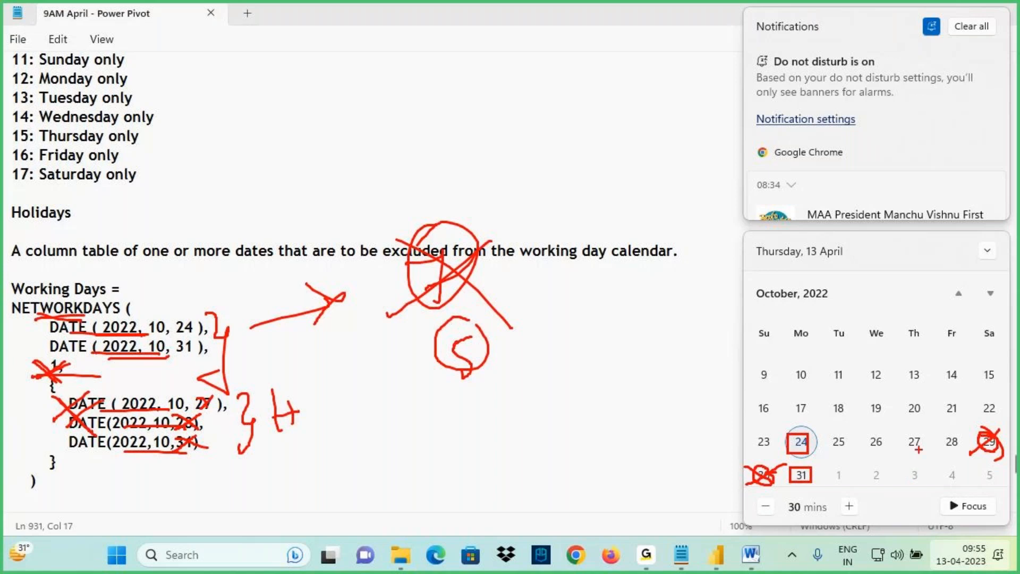
Cross out the holidays 27, 28 and 31 October on the calendar, and write 2 below the circled 5
left_click_drag(925, 430, 905, 448)
left_click_drag(905, 431, 939, 457)
left_click_drag(940, 435, 961, 458)
mouse_move(813, 463)
left_mouse_down()
mouse_move(790, 493)
mouse_move(823, 509)
left_mouse_up()
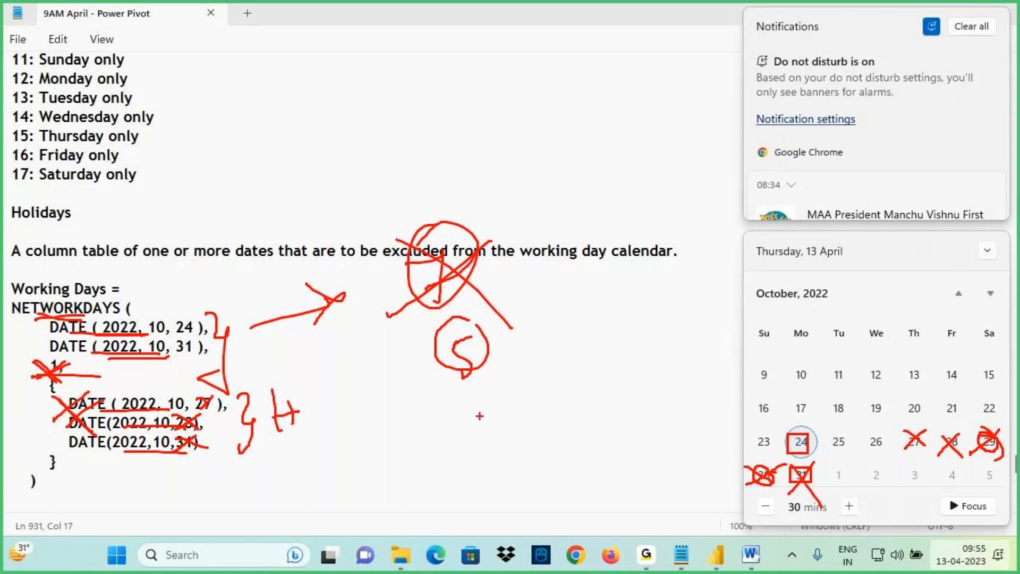
left_click_drag(445, 400, 477, 428)
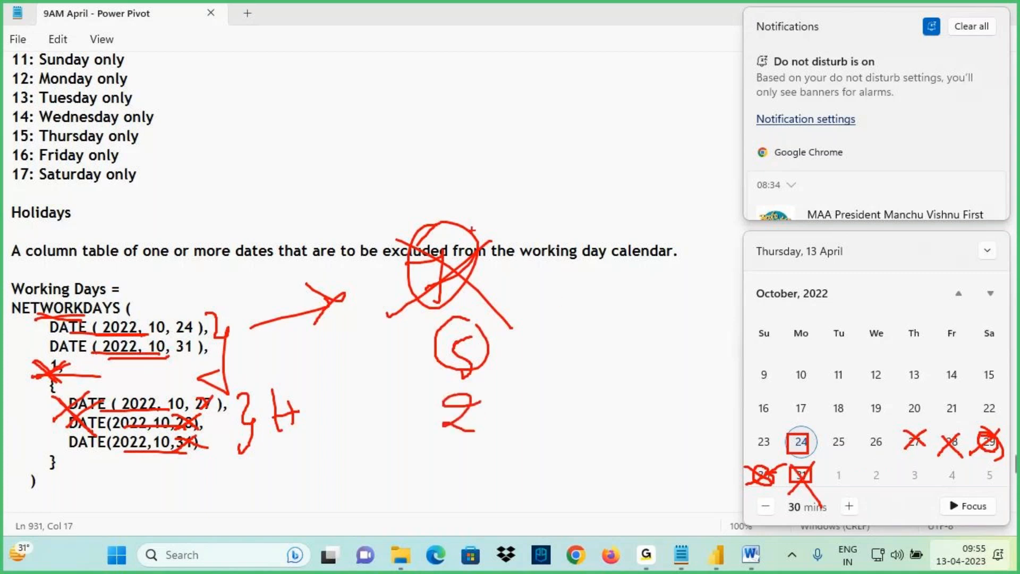
Circle the holiday dates in the example, draw a curved arrow to them, and add another arrow above the crossed-out 7
mouse_move(176, 384)
left_mouse_down()
mouse_move(125, 384)
mouse_move(237, 429)
mouse_move(160, 385)
left_mouse_up()
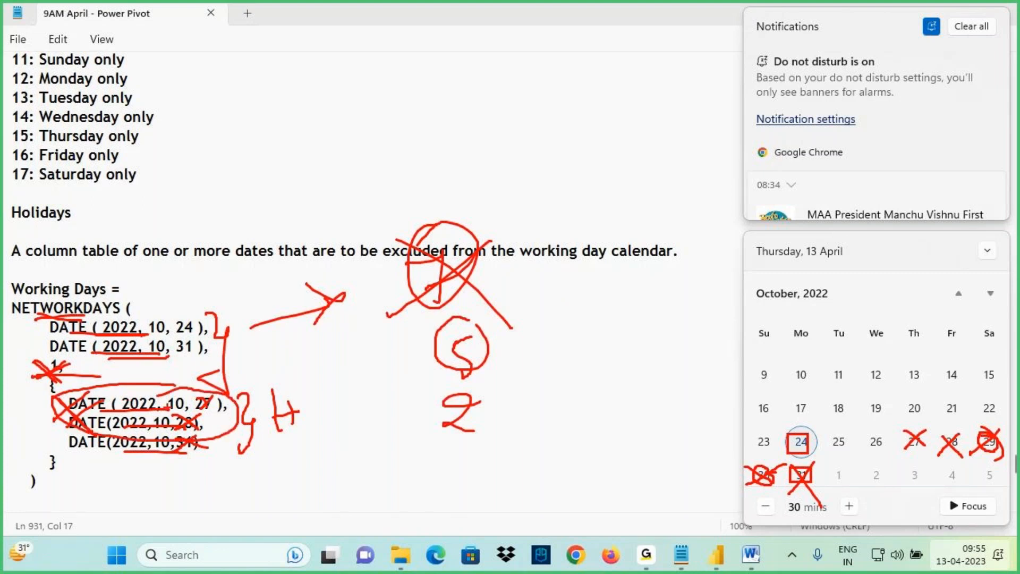
mouse_move(353, 279)
left_mouse_down()
mouse_move(318, 237)
mouse_move(202, 377)
mouse_move(254, 365)
left_mouse_up()
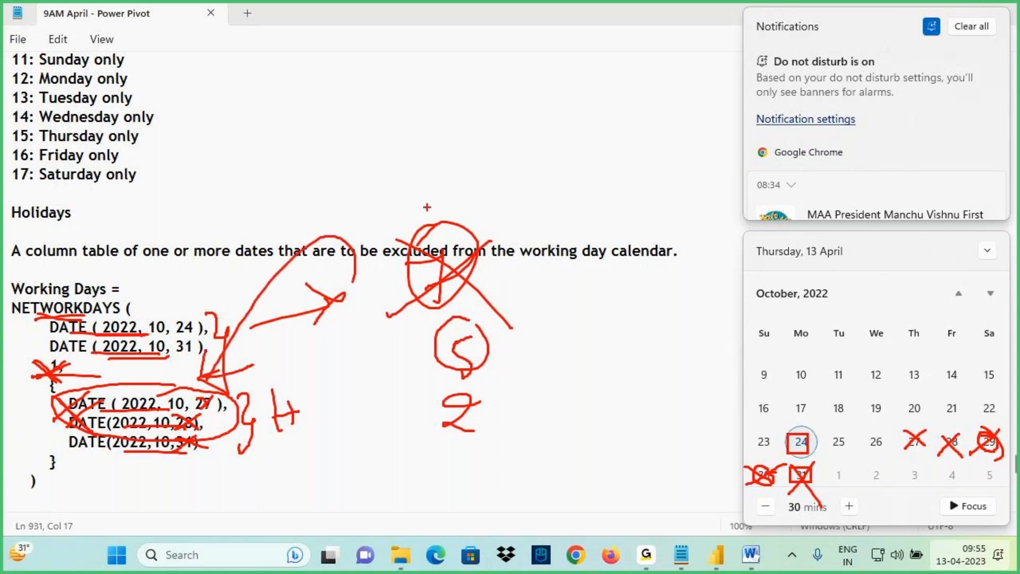
left_click_drag(446, 67, 490, 134)
left_click_drag(510, 83, 484, 135)
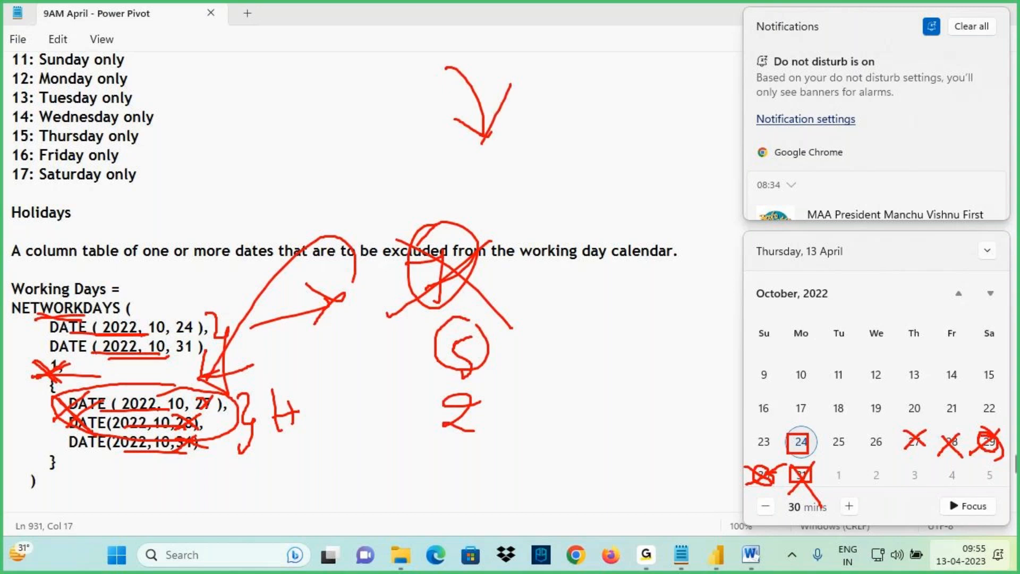
Draw a rectangle from the tip of the upper red arrow, and clear the annotations
left_click_drag(494, 206, 483, 137)
left_click_drag(485, 136, 587, 135)
mouse_move(493, 206)
left_mouse_down()
mouse_move(611, 228)
mouse_move(608, 141)
left_mouse_up()
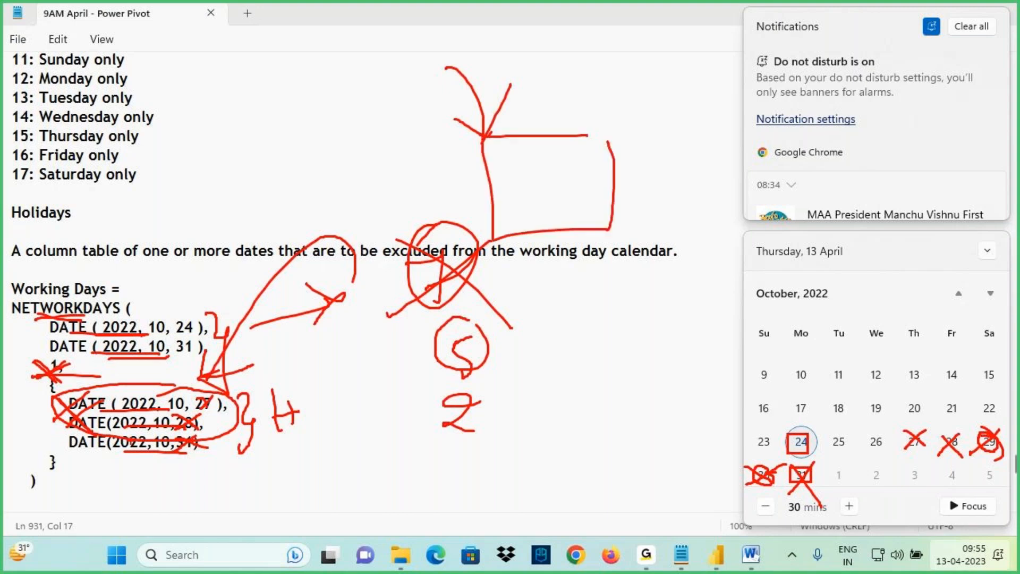
key("Escape")
Copy the complete Working Days NETWORKDAYS example, including its holiday dates, from the notes in Notepad
left_click(718, 561)
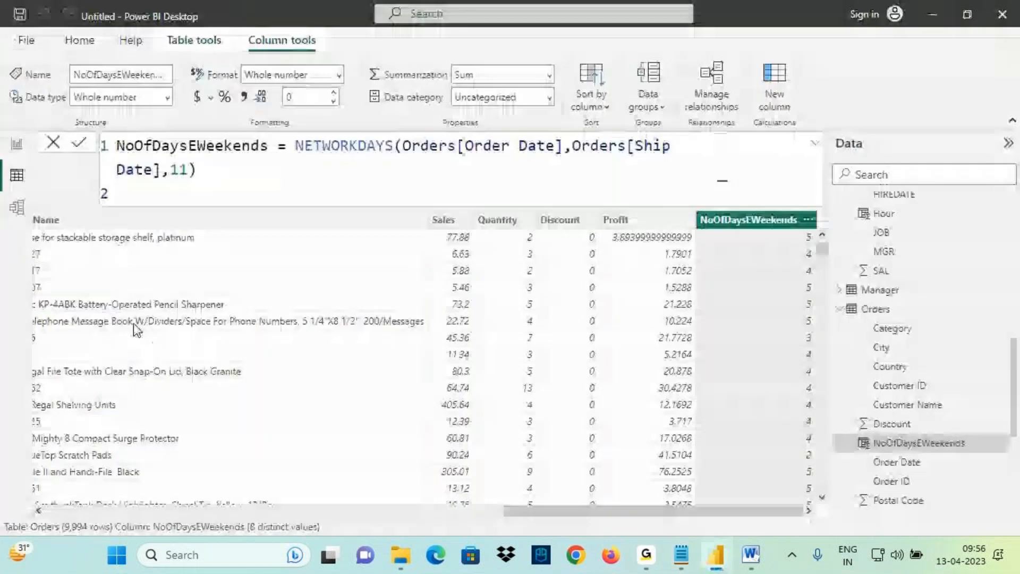
left_click(682, 559)
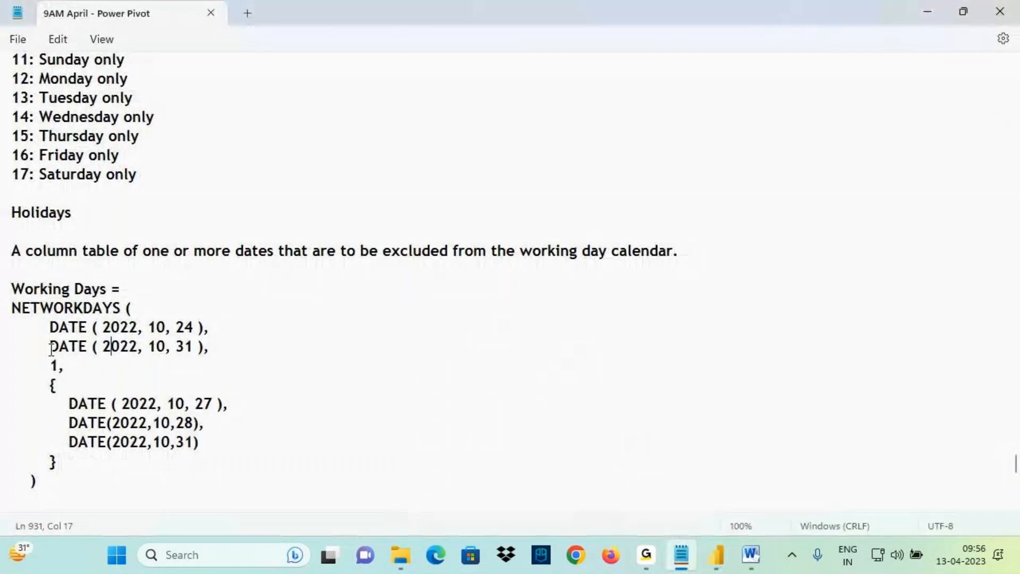
left_click_drag(57, 481, 2, 300)
key("ctrl+c")
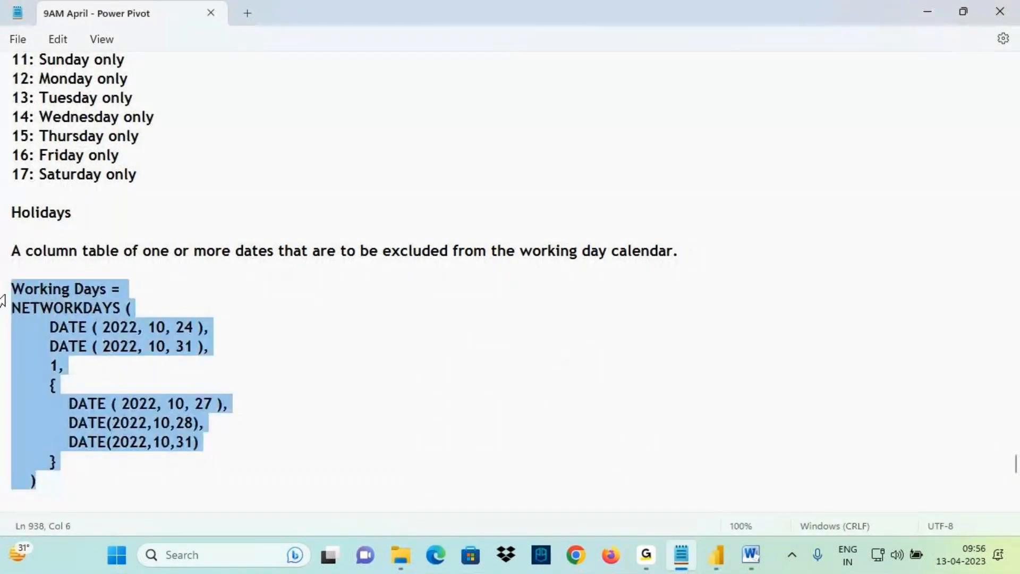
In Power BI, create a new measure in the Orders table and replace its default text with the copied Working Days formula
left_click(729, 555)
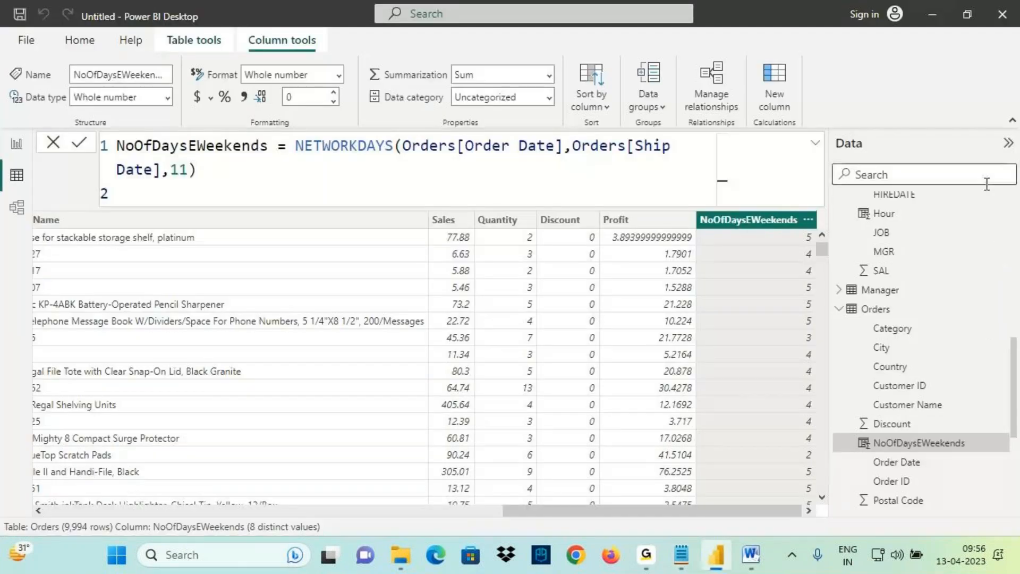
left_click(876, 309)
left_click(340, 78)
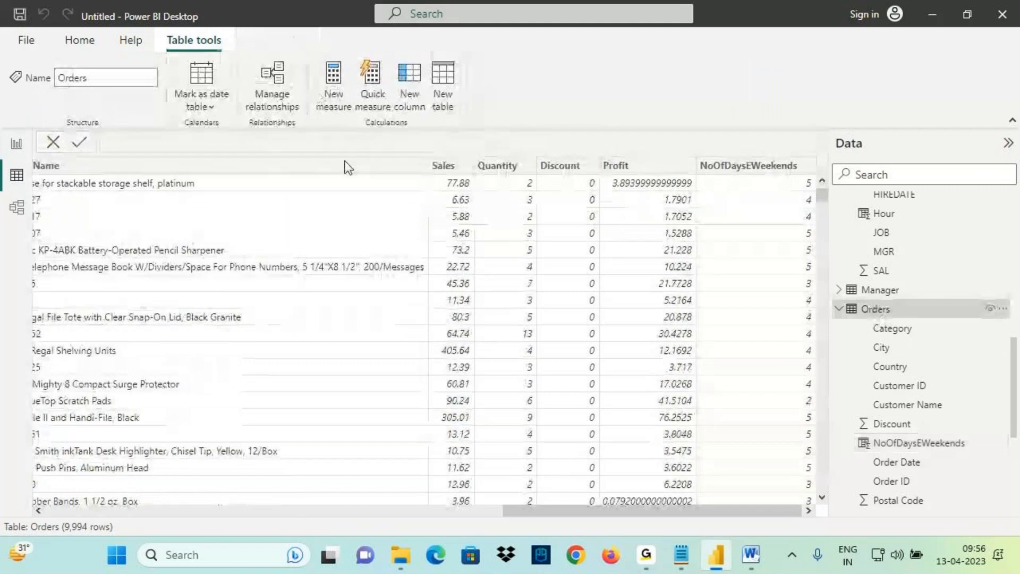
key("ctrl+a")
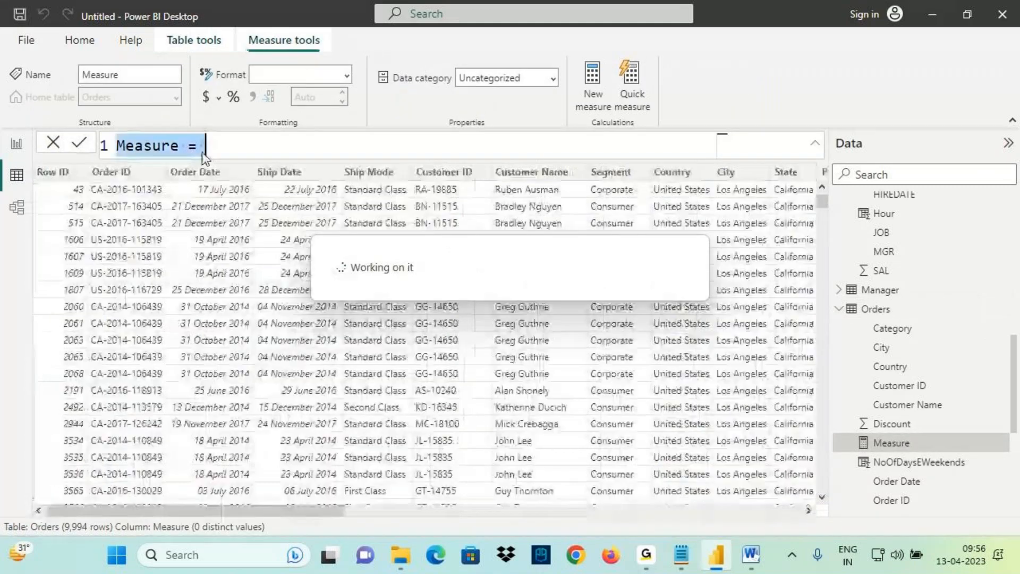
key("ctrl+v")
Remove the holiday list from the Working Days formula, ending it after weekend code 1 with a closing parenthesis, and commit the measure
left_click_drag(142, 146, 226, 147)
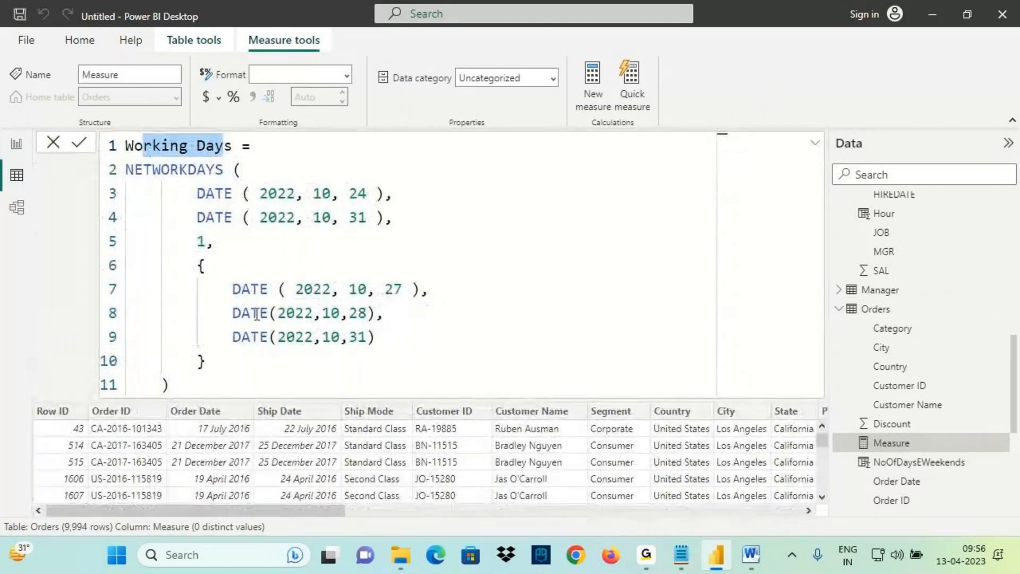
left_click_drag(171, 384, 206, 250)
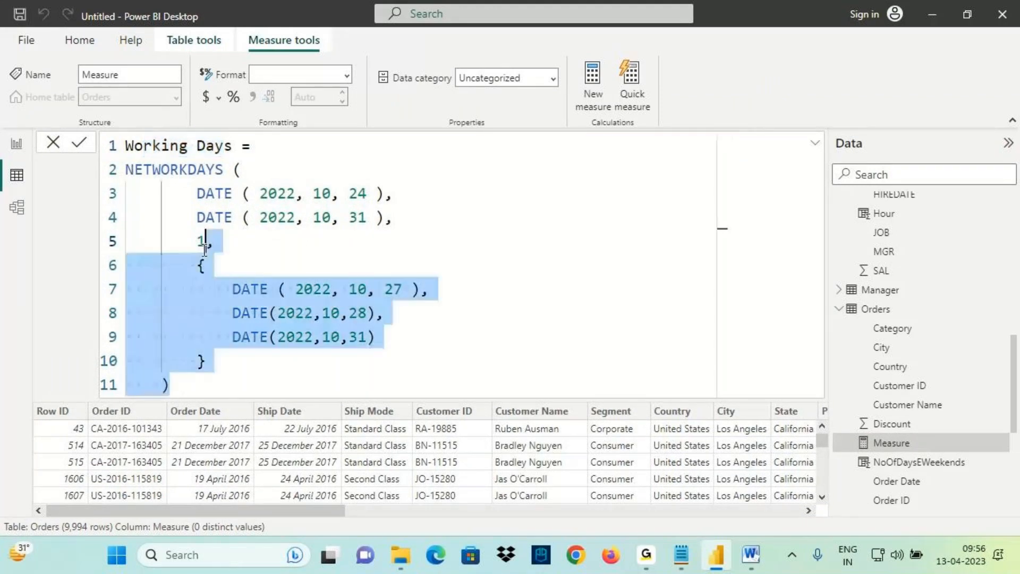
key("BackSpace")
type(")")
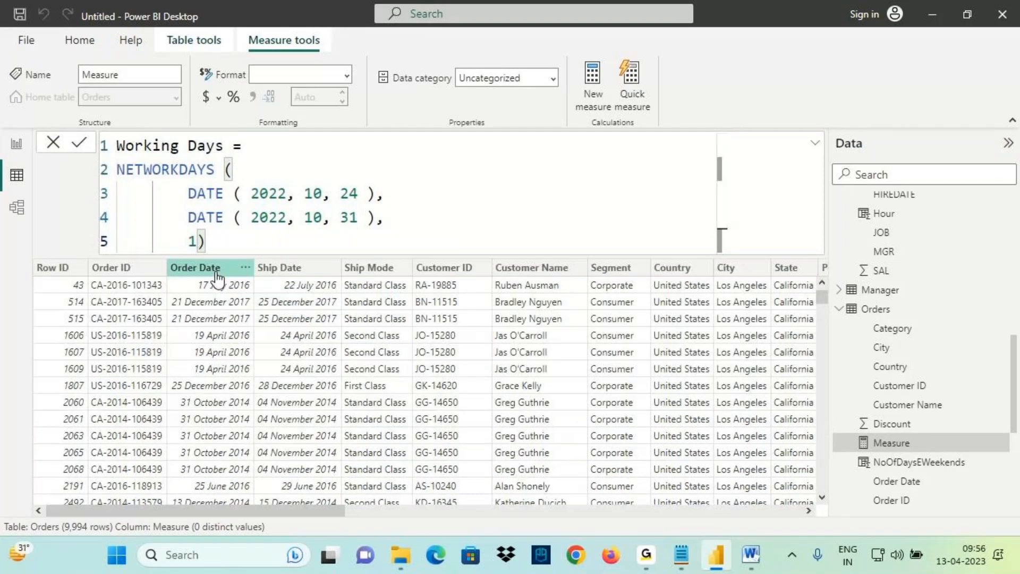
key("Return")
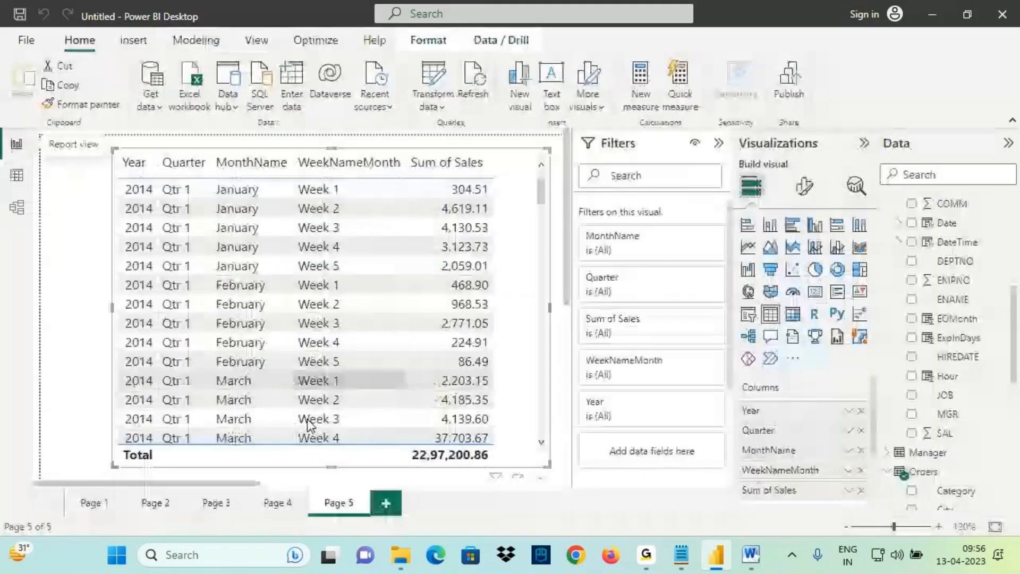
Add a new report page with a card visual showing the Working Days measure
left_click(387, 501)
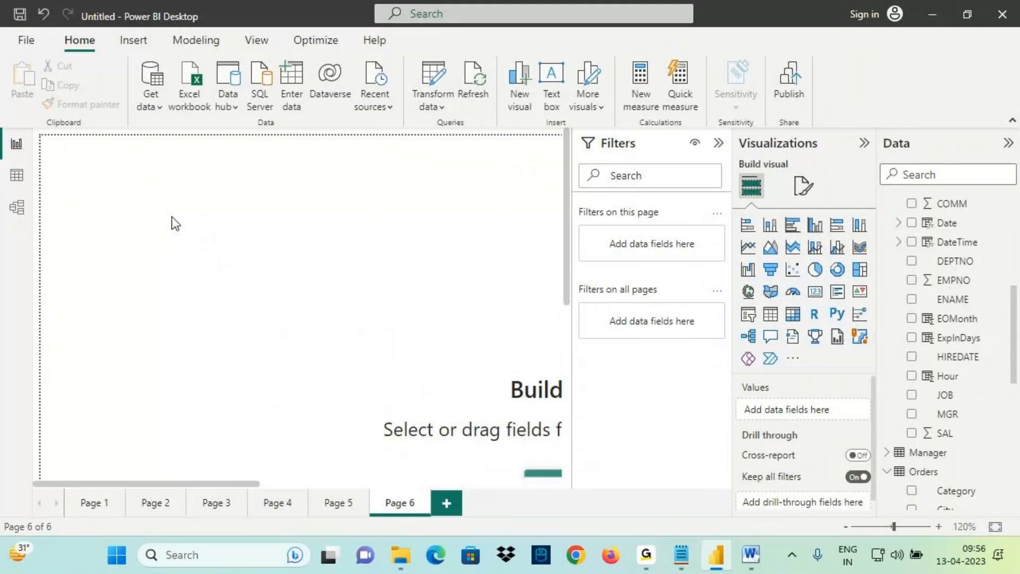
left_click(816, 291)
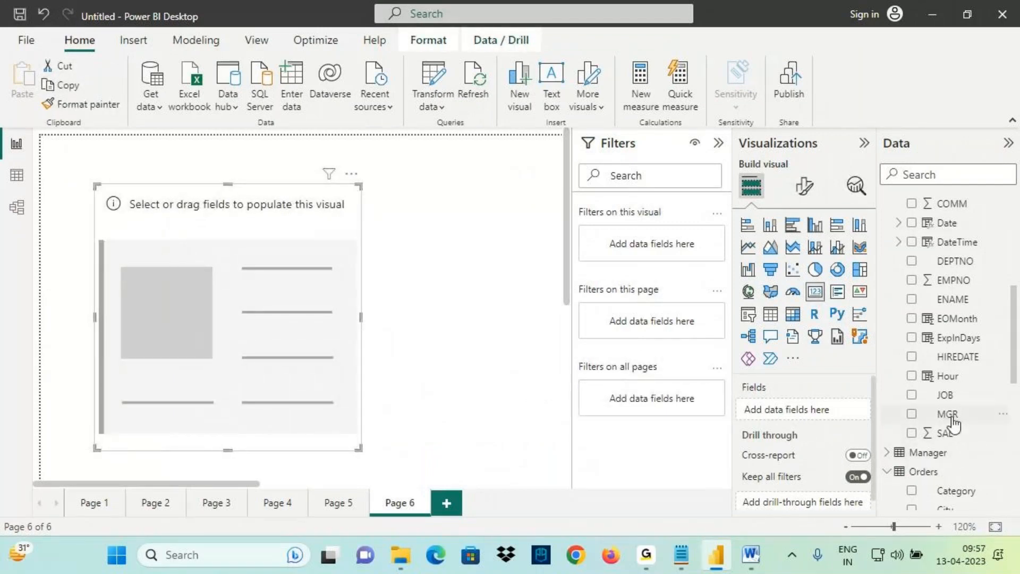
scroll(952, 423, "down", 7)
left_click_drag(961, 501, 272, 318)
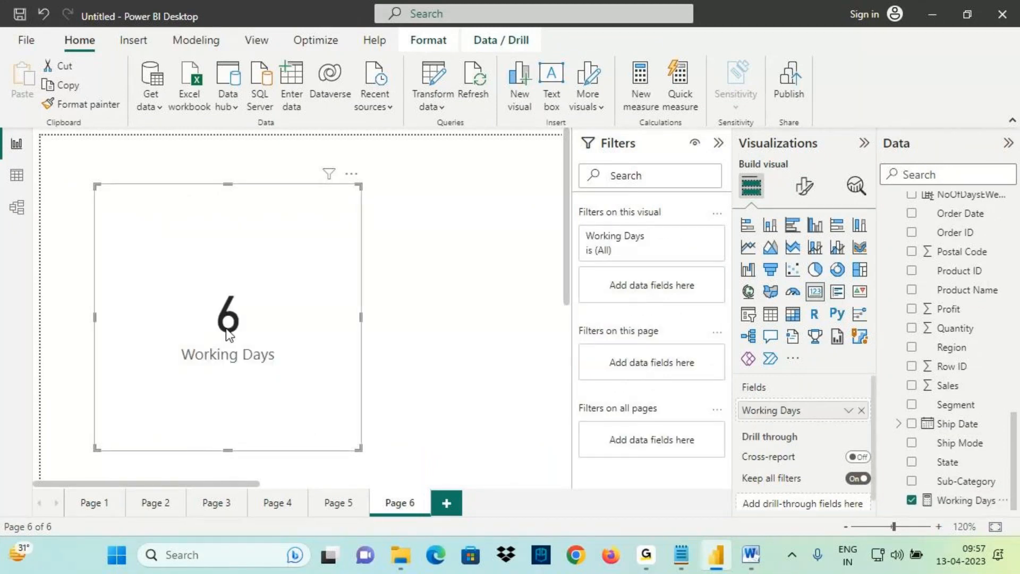
Review the NETWORKDAYS description in the Notepad notes and highlight the word "inclusive"
left_click(681, 555)
scroll(191, 325, "up", 6)
scroll(186, 312, "up", 2)
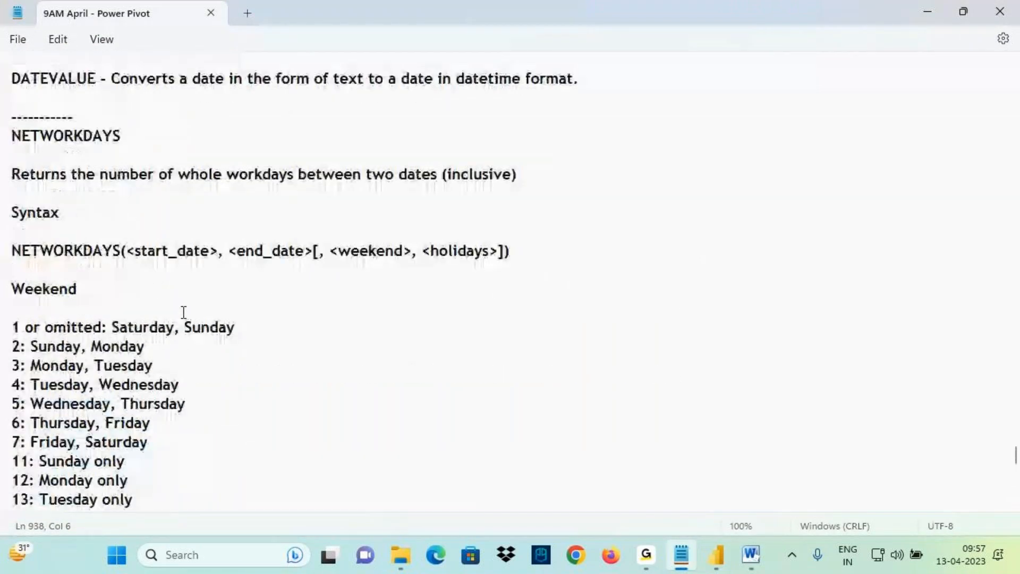
scroll(184, 312, "up", 3)
left_click_drag(100, 326, 502, 330)
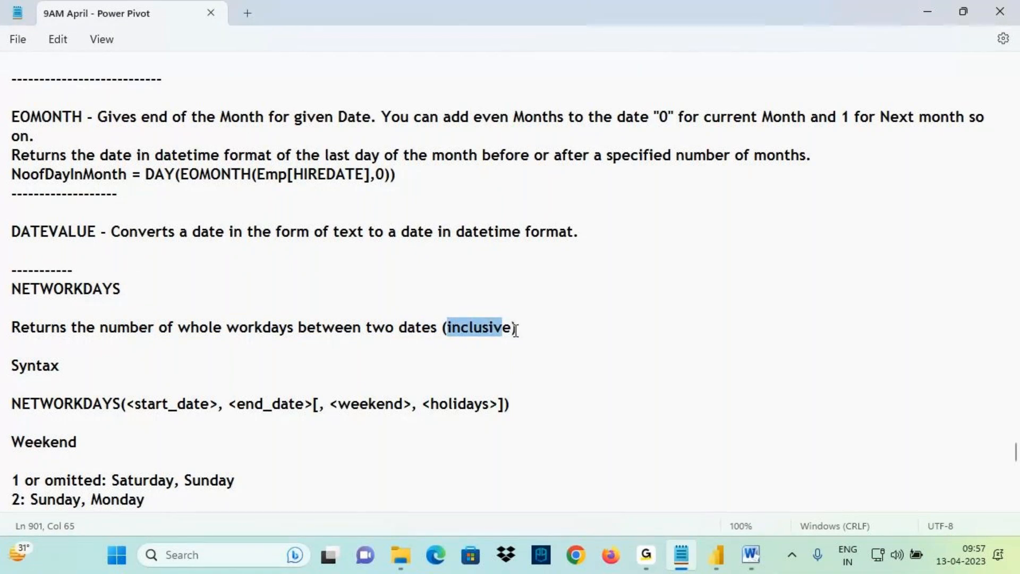
Display the Working Days formula in Power BI and bring the system calendar back to October 2022
left_click(719, 560)
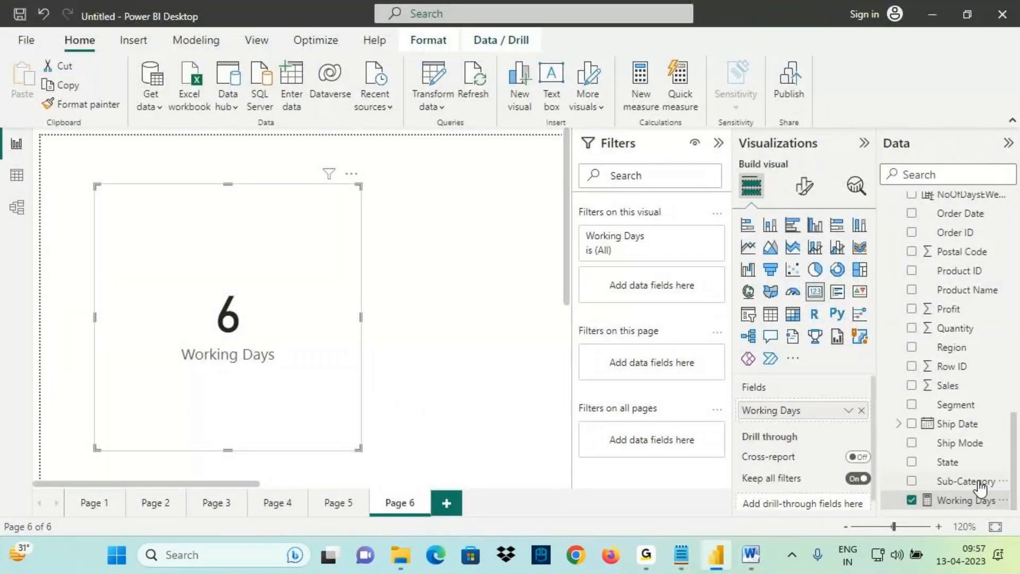
left_click(967, 500)
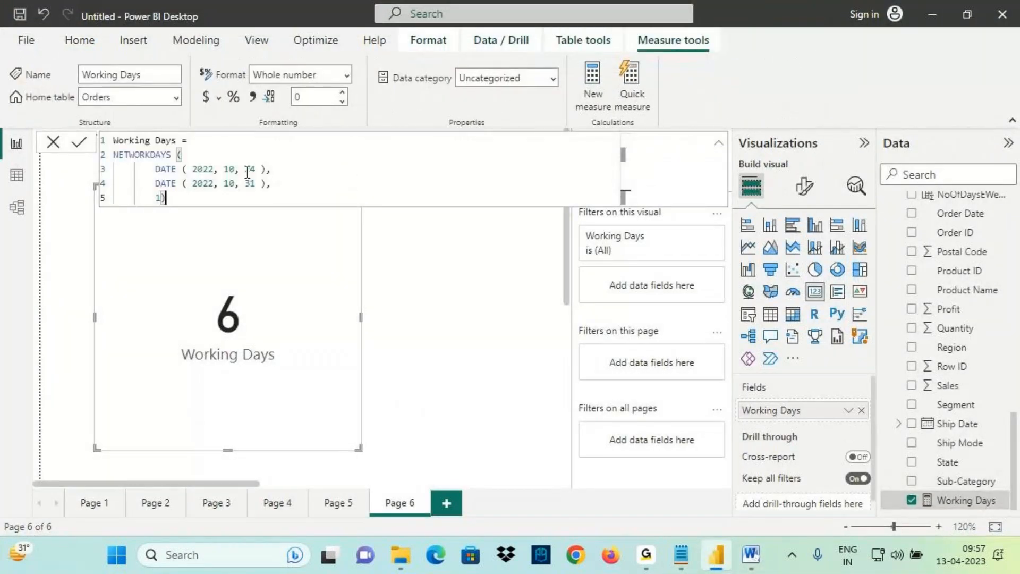
left_click(961, 555)
left_click(959, 293)
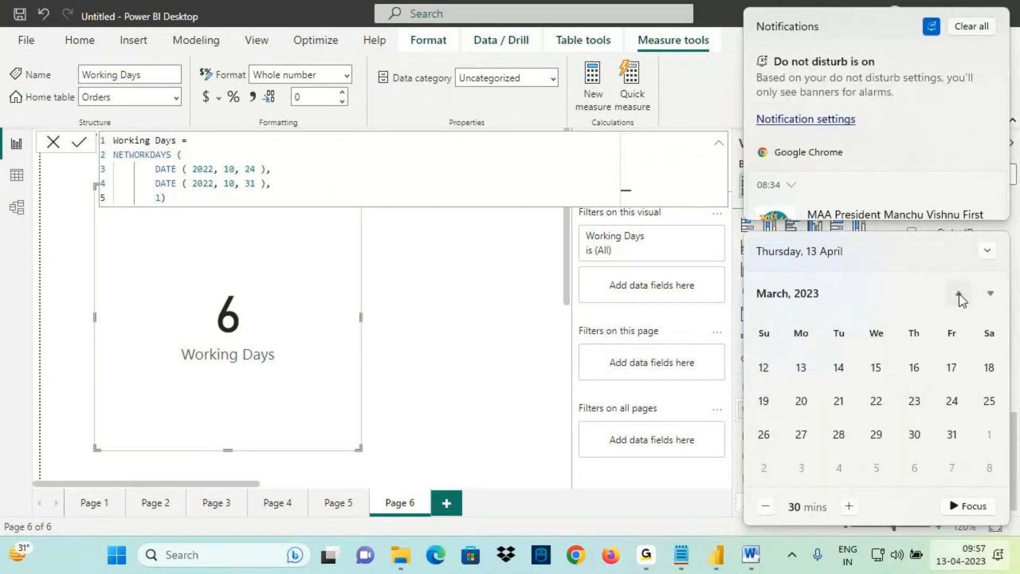
left_click(958, 293)
left_click(959, 294)
left_click(959, 293)
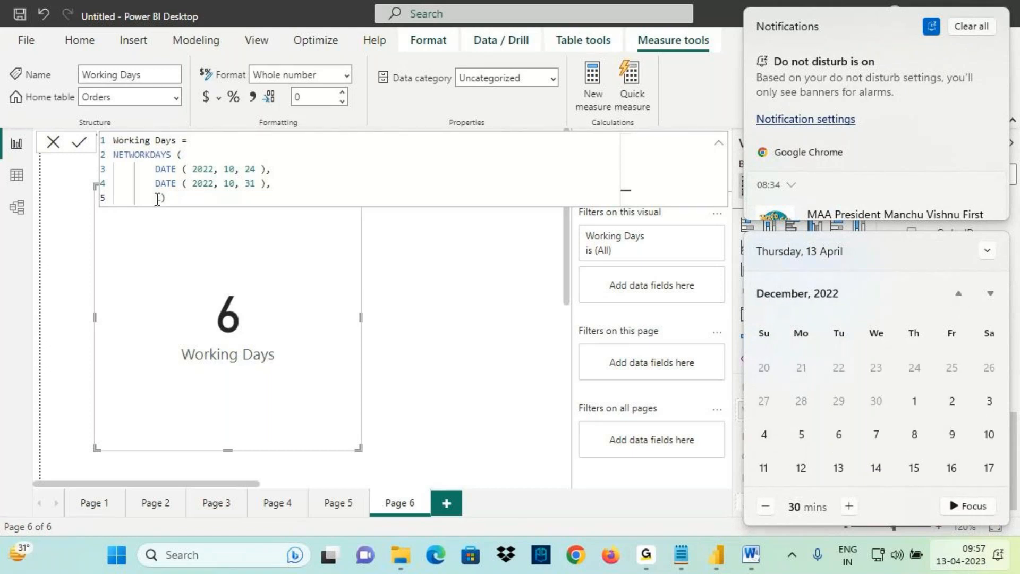
type("1")
left_click(959, 296)
left_click(960, 296)
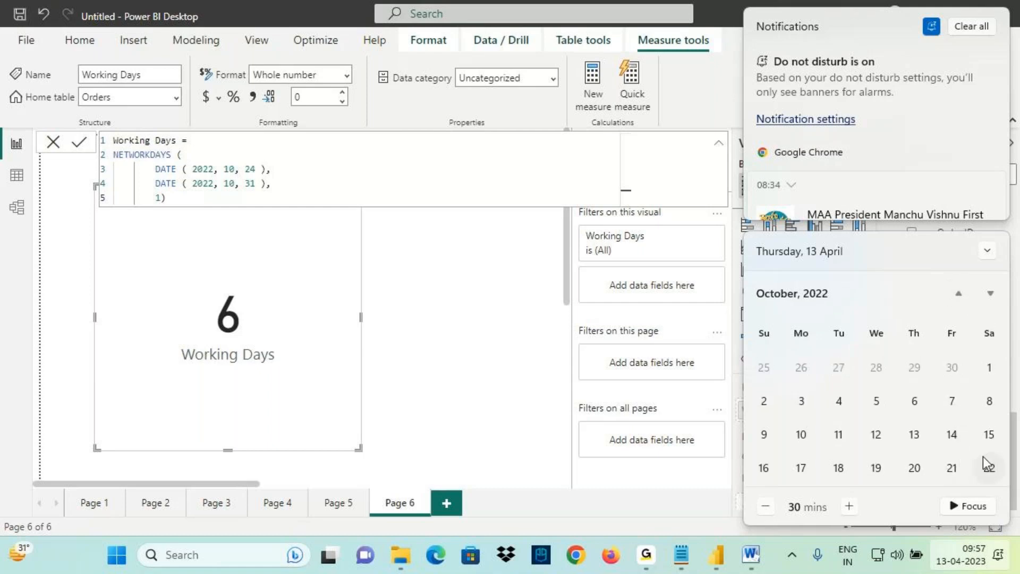
Examine the days from 24 to 31 October 2022 on the calendar against the Working Days card, and close the calendar
scroll(973, 453, "down", 1)
left_click(802, 461)
scroll(852, 414, "down", 1)
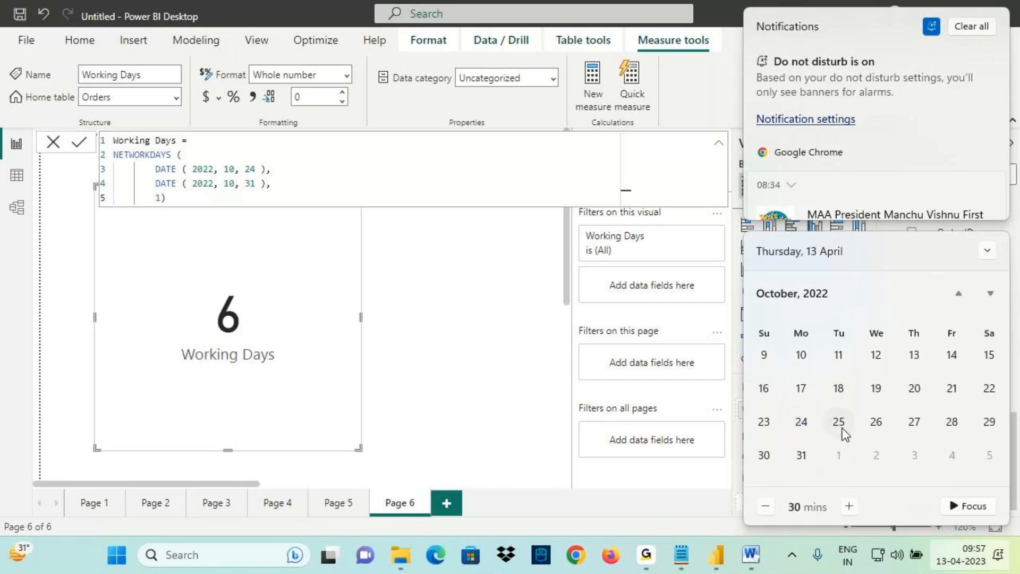
left_click(990, 422)
left_click(801, 462)
left_click(213, 307)
Copy the full Working Days example with its three holiday dates from the Notepad notes again
key("alt+Tab")
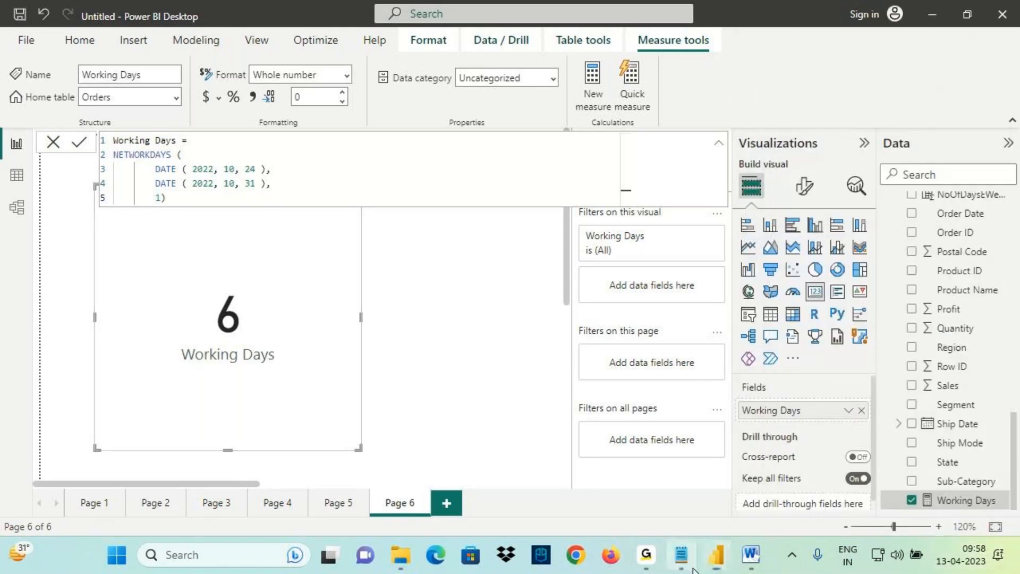
scroll(74, 348, "down", 8)
scroll(74, 351, "down", 2)
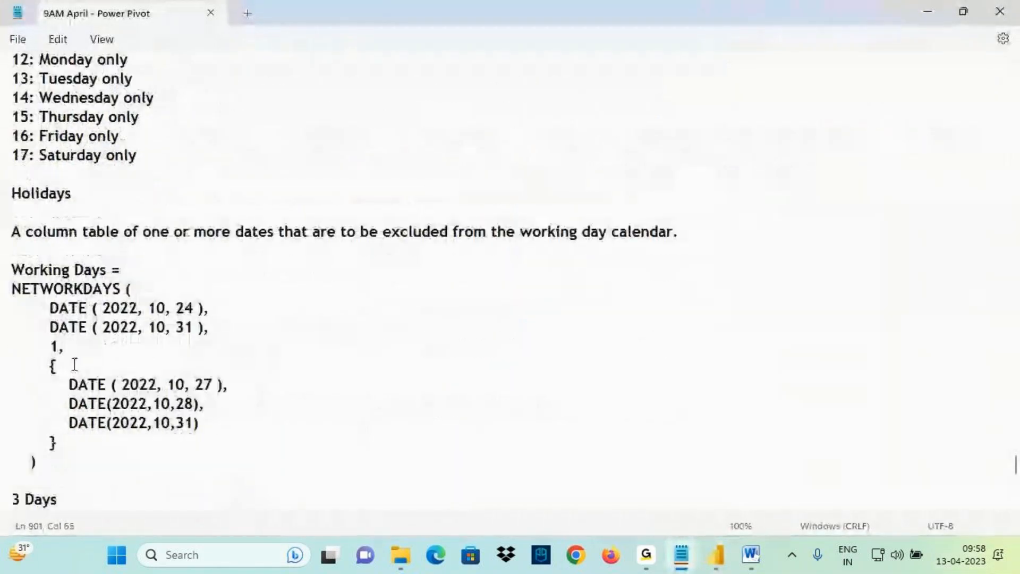
left_click_drag(52, 366, 10, 275)
key("ctrl+c")
left_click(52, 467)
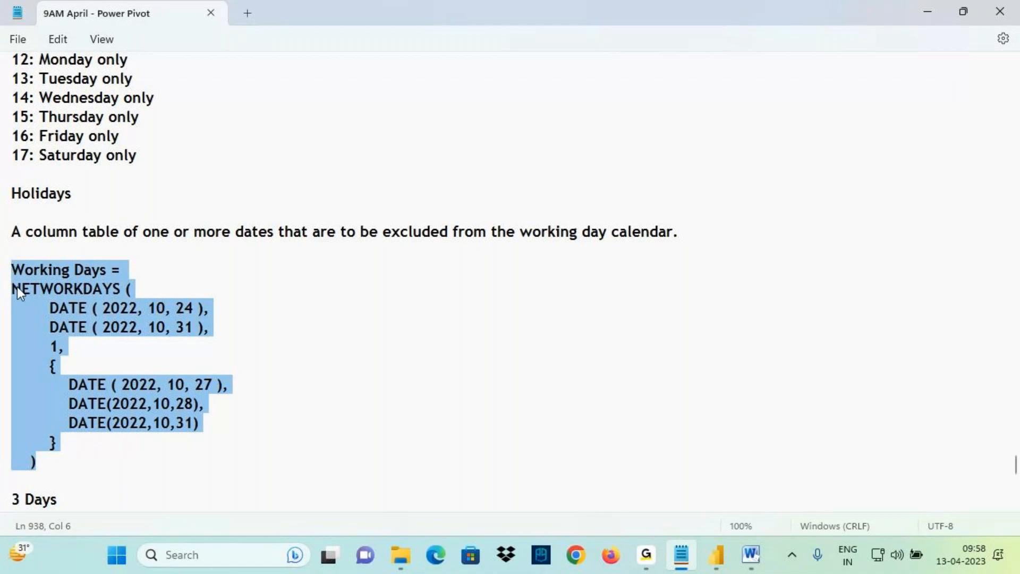
In Power BI, replace the Working Days formula with the copied version that excludes the holidays 27, 28 and 31 October 2022
left_click(717, 555)
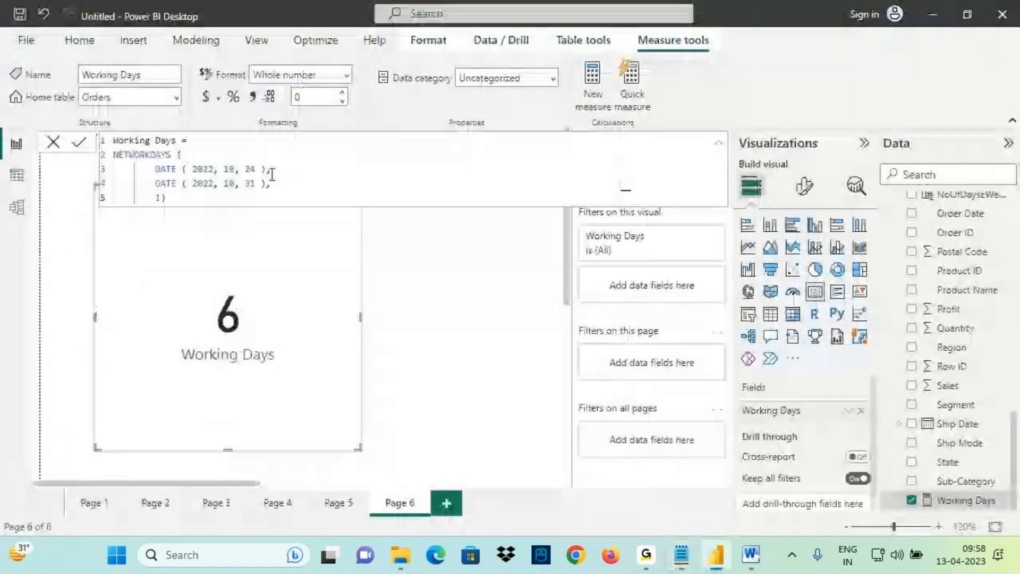
left_click_drag(196, 201, 101, 141)
key("ctrl+v")
scroll(159, 162, "up", 3)
Highlight the holiday date list in the formula and commit the updated Working Days measure to the card
left_click(159, 162)
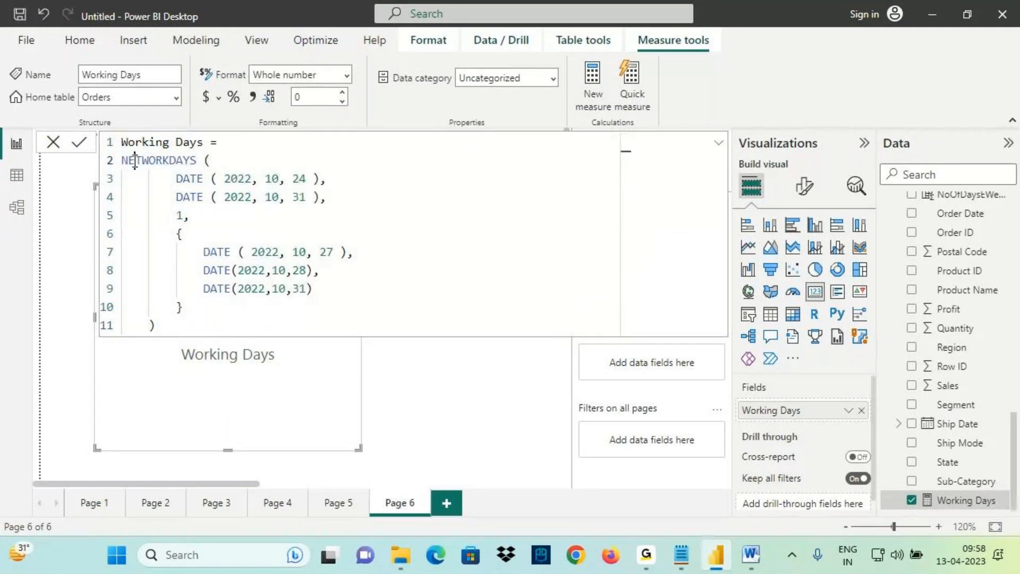
left_click(182, 197)
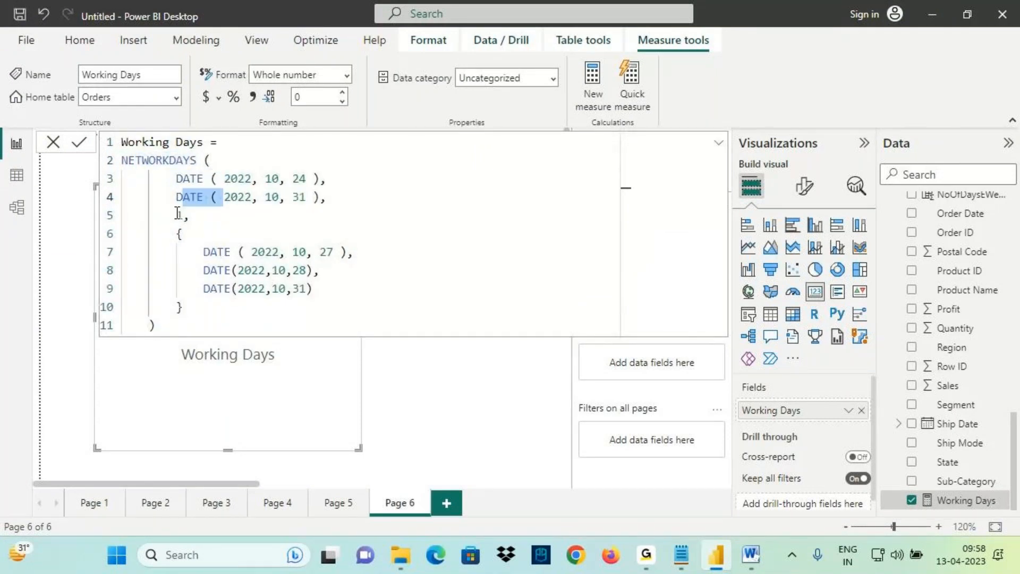
left_click(178, 235)
left_click_drag(178, 235, 211, 315)
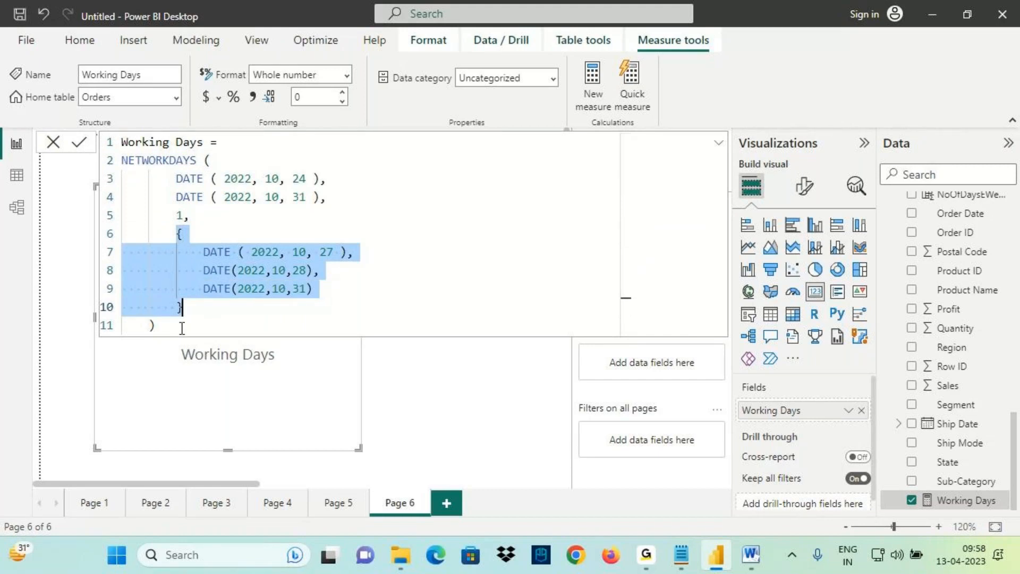
left_click(216, 396)
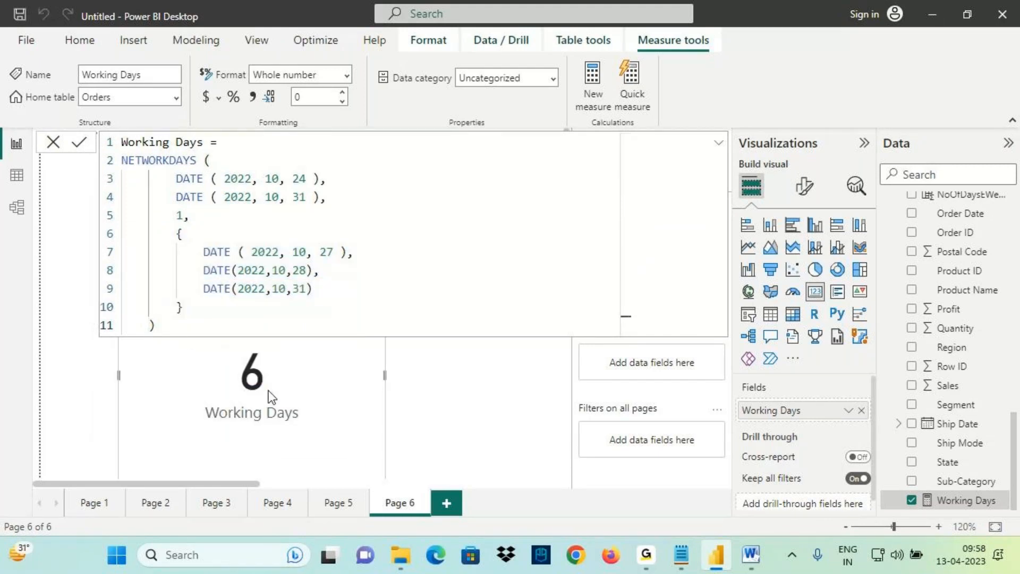
left_click(175, 326)
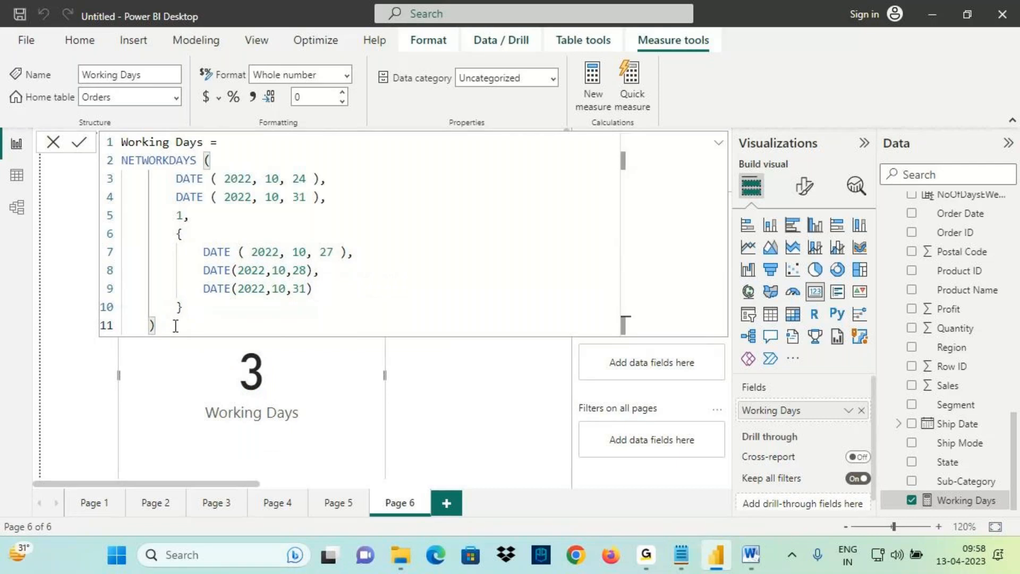
left_click(326, 388)
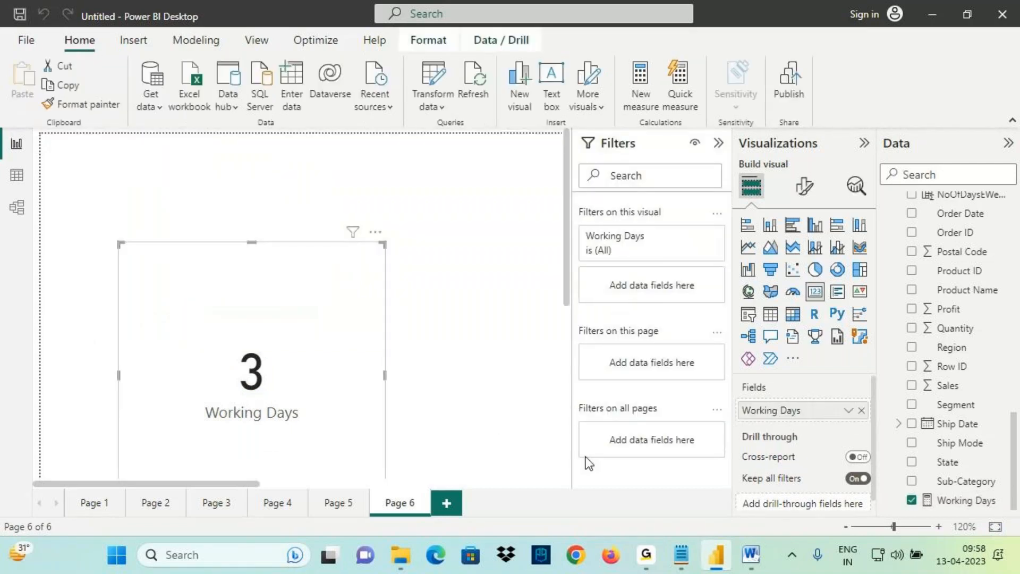
Find the second Working Days example in the Notepad notes and highlight its DISTINCT(HolidayDate[Date]) argument
left_click(682, 555)
scroll(46, 255, "down", 7)
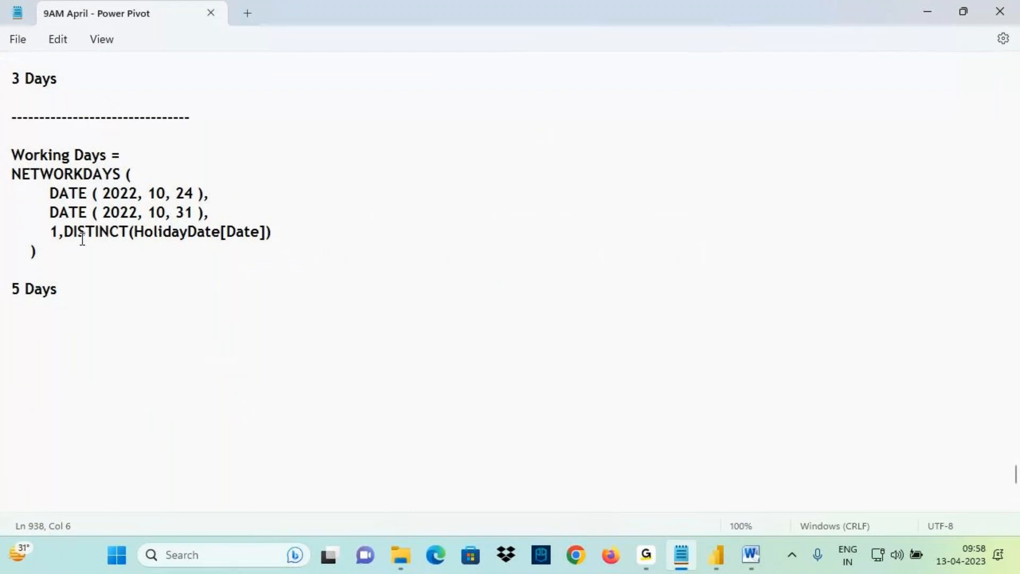
left_click_drag(85, 232, 259, 233)
left_click_drag(80, 232, 144, 232)
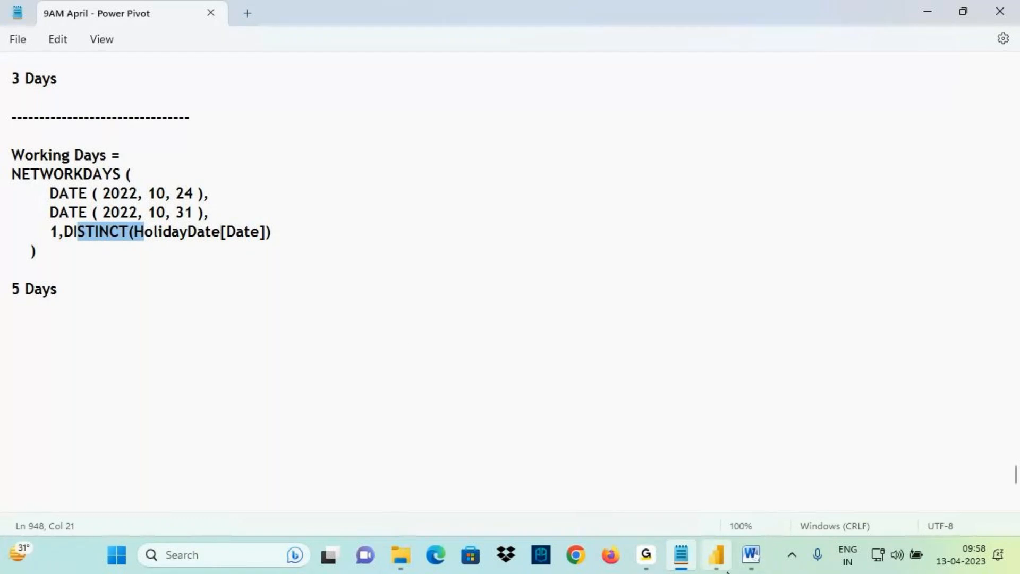
Switch to Power BI and connect to the Excel workbook Holiday Calendar 2022 in the DAX folder
left_click(717, 554)
left_click(17, 207)
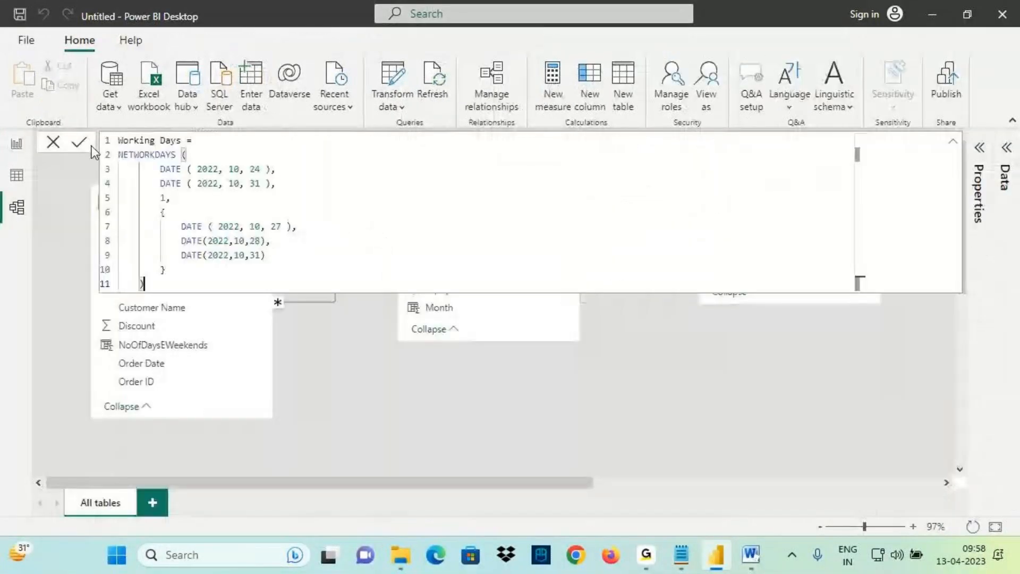
left_click(110, 105)
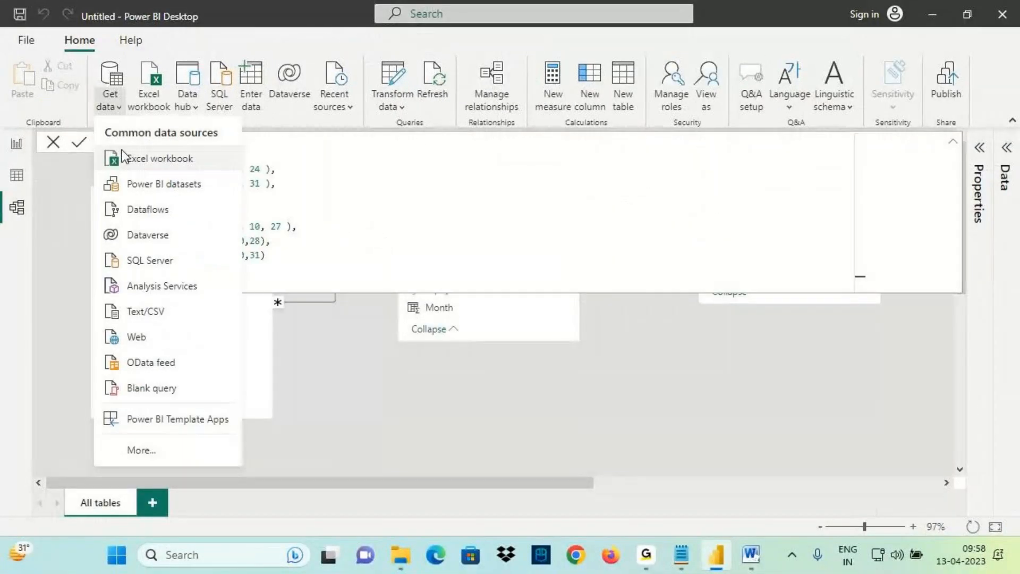
left_click(161, 158)
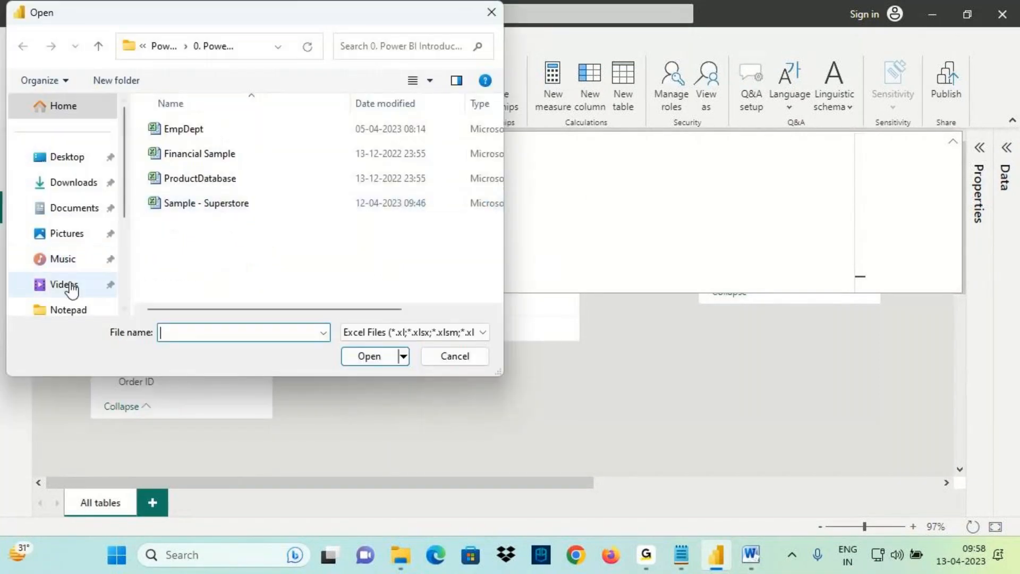
scroll(72, 277, "down", 2)
left_click(72, 237)
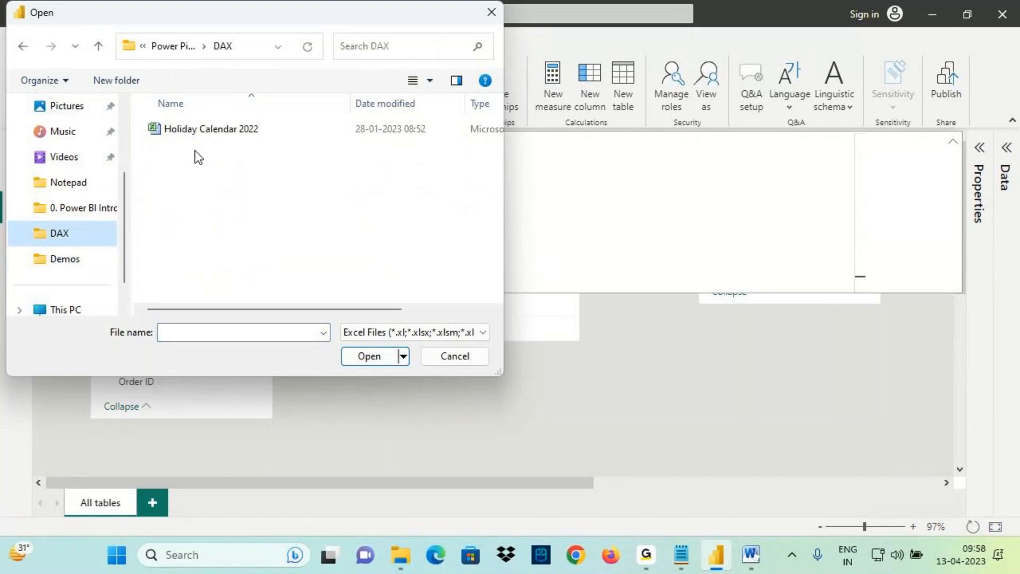
left_click(222, 139)
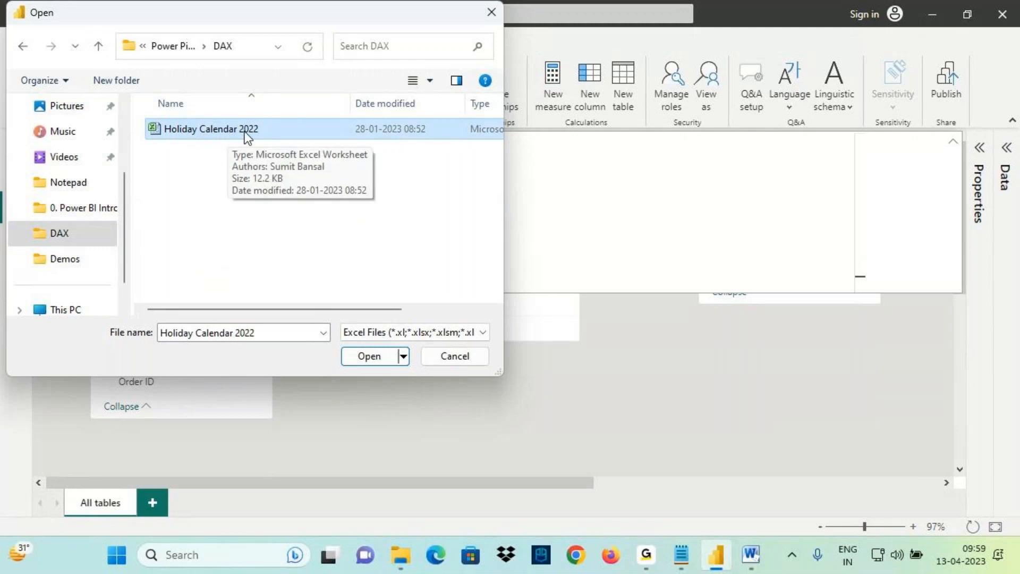
left_click(386, 362)
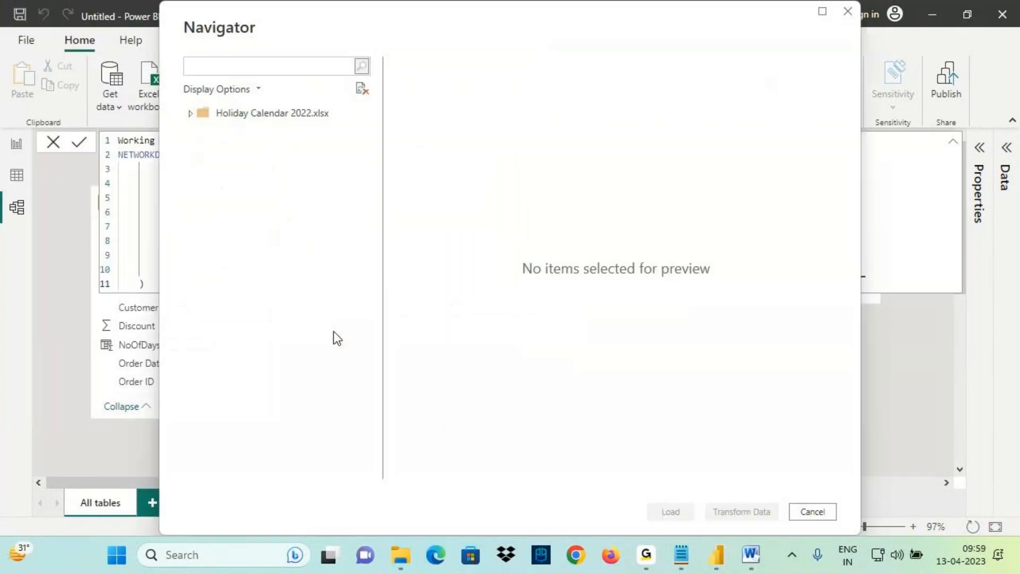
Preview the Holidays sheet and check the table name used inside DISTINCT in the Notepad example
left_click(206, 190)
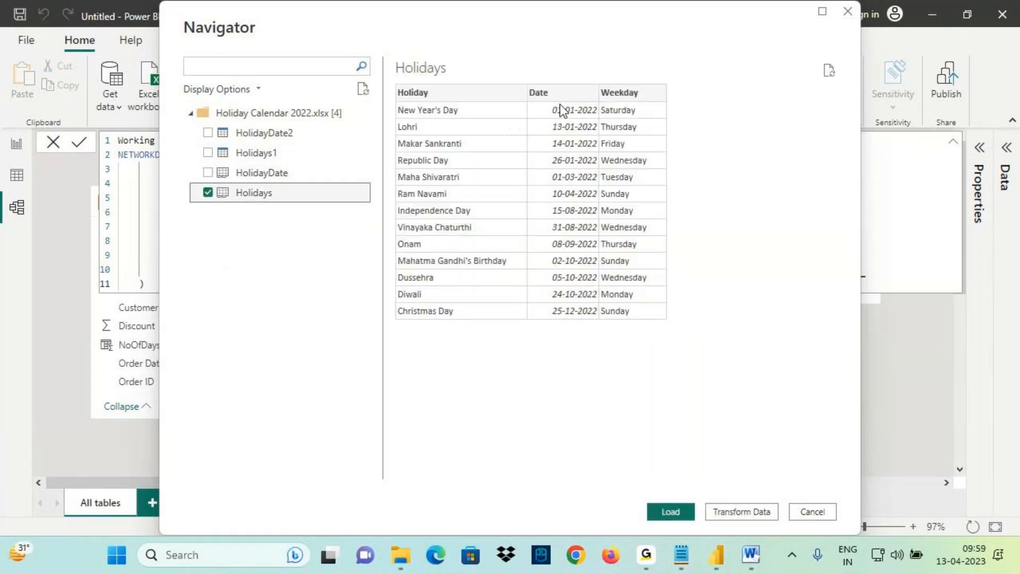
left_click(682, 555)
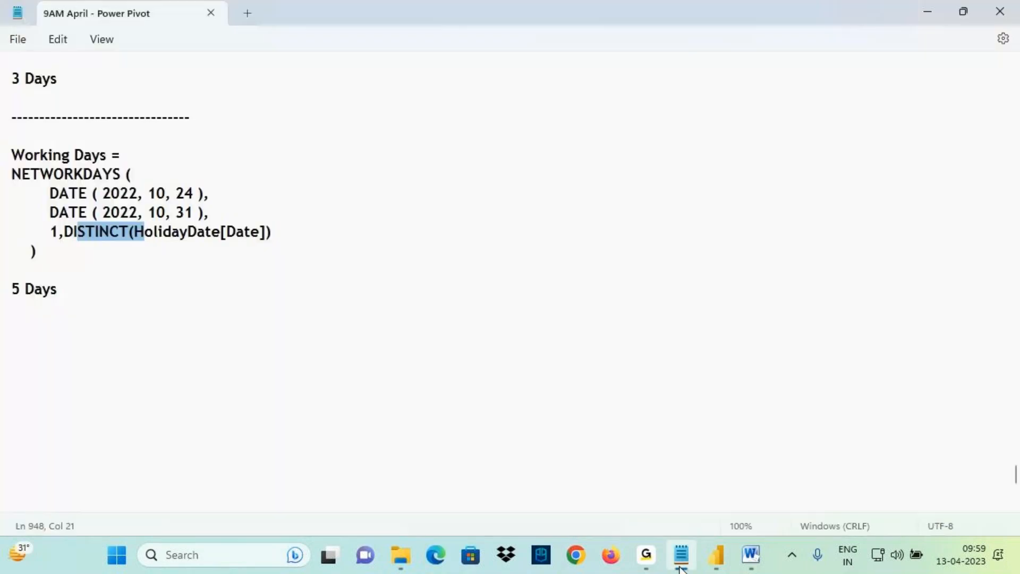
left_click(681, 566)
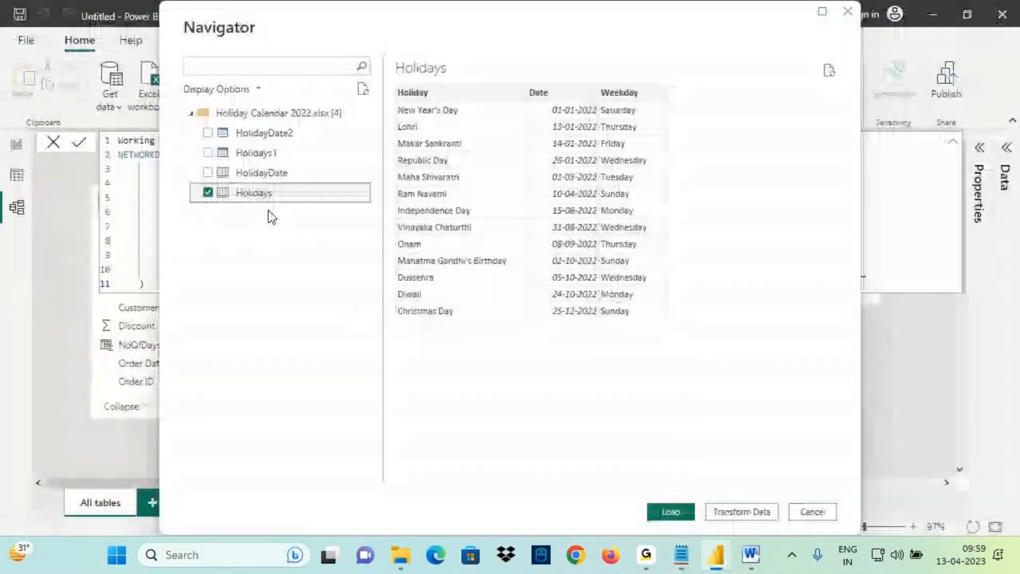
left_click(685, 567)
left_click(98, 234)
left_click_drag(154, 231, 196, 232)
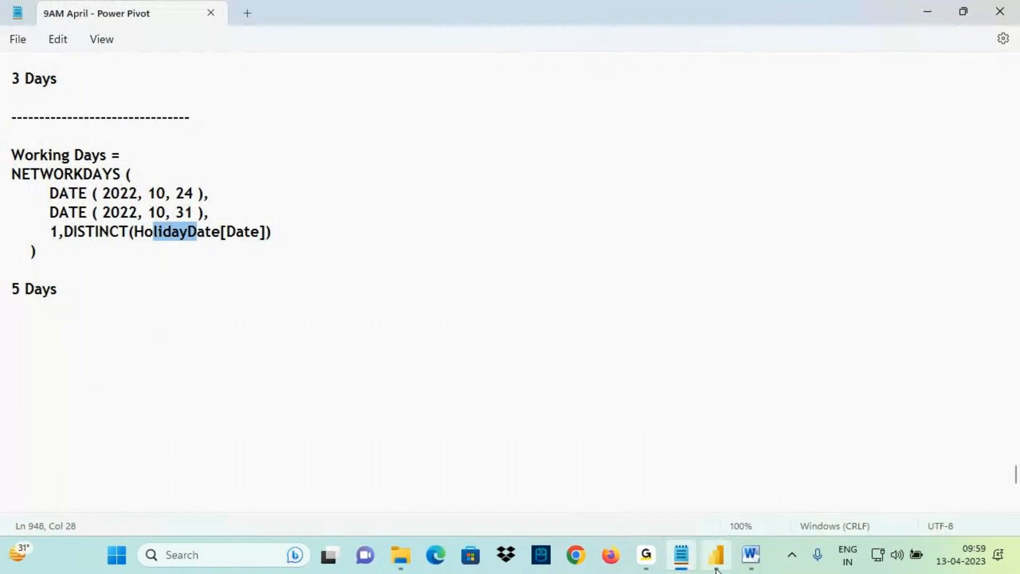
Back in Power BI, select the HolidayDate sheet instead of Holidays and load it into the model
left_click(714, 558)
left_click(208, 193)
left_click(208, 174)
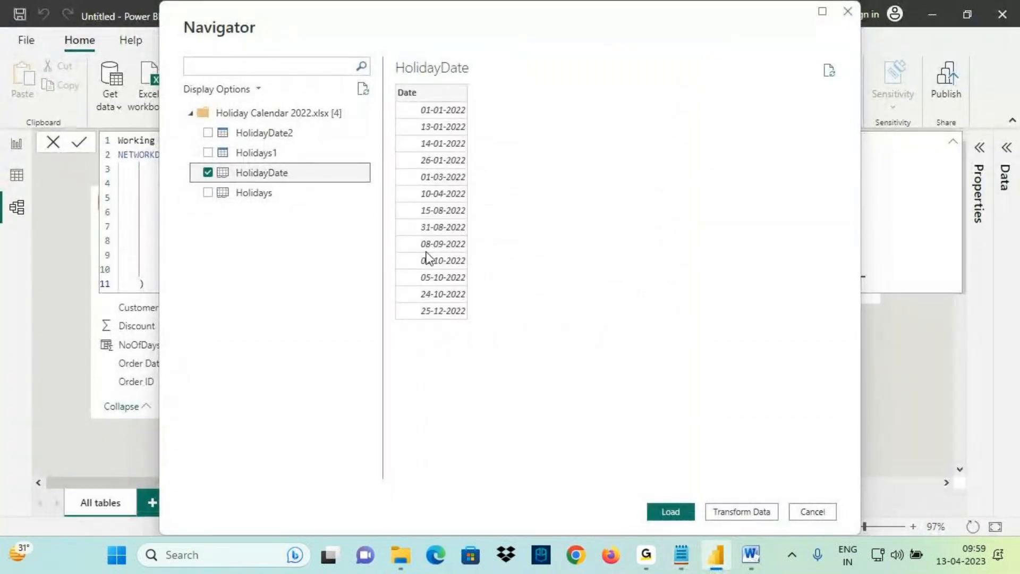
left_click(665, 507)
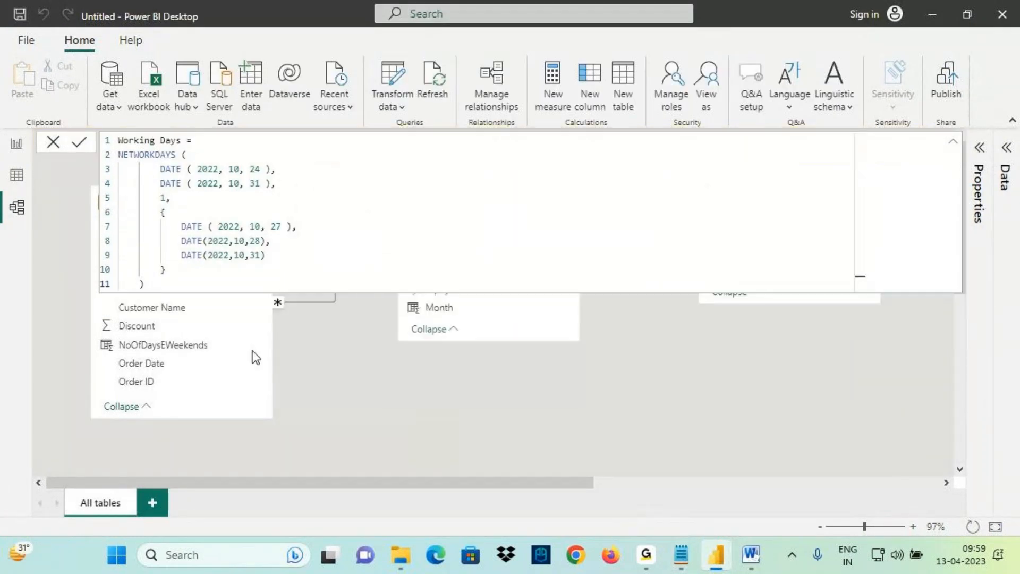
Show the loaded HolidayDate table's rows and select its Date column for inspection
left_click(17, 175)
scroll(901, 282, "up", 8)
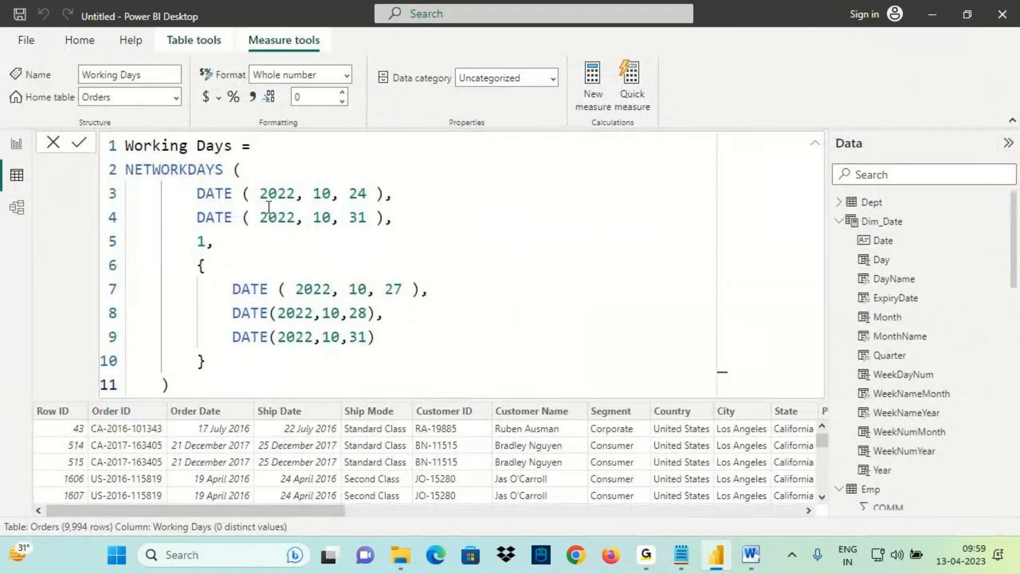
scroll(885, 313, "down", 10)
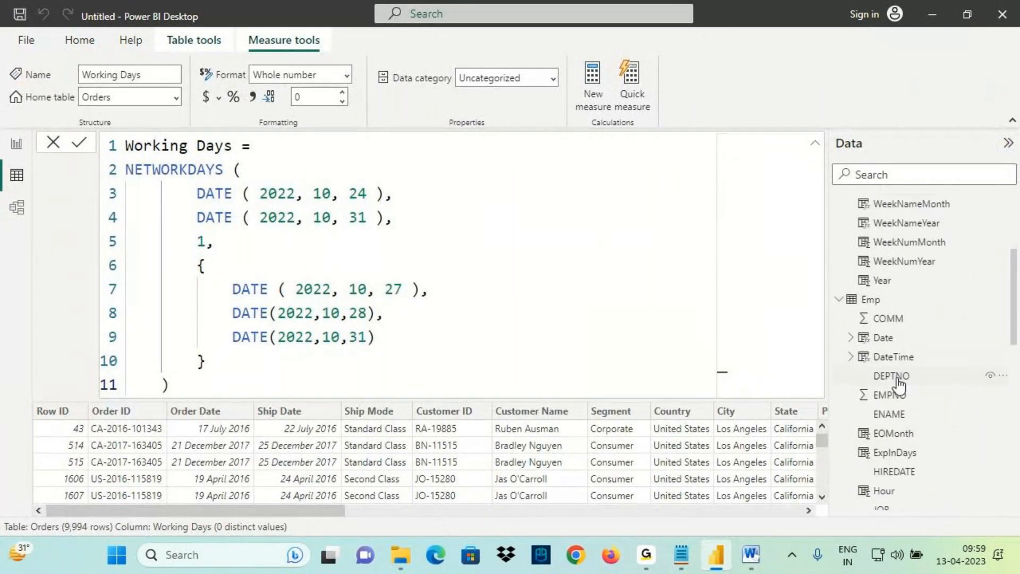
left_click(888, 278)
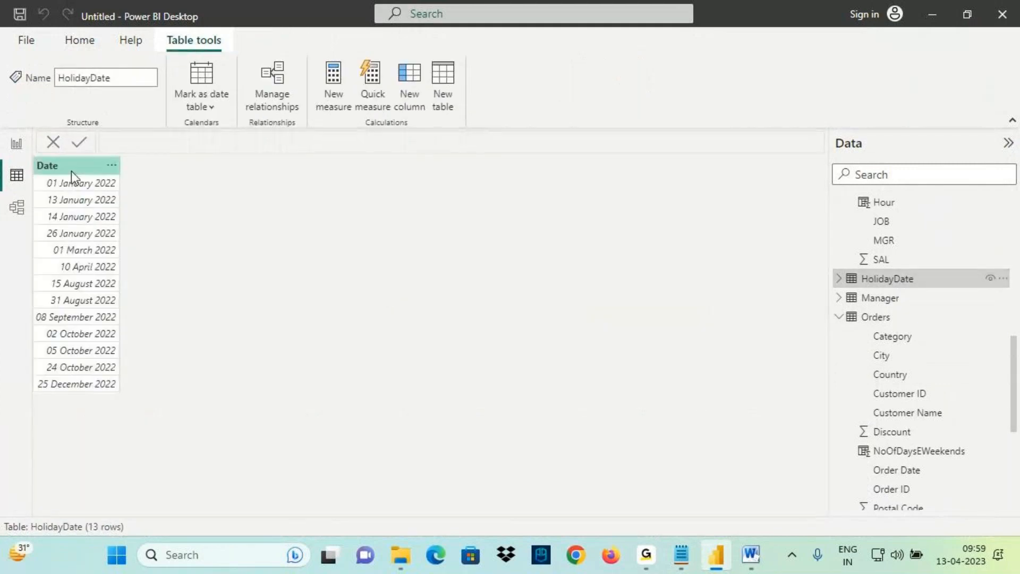
left_click(71, 169)
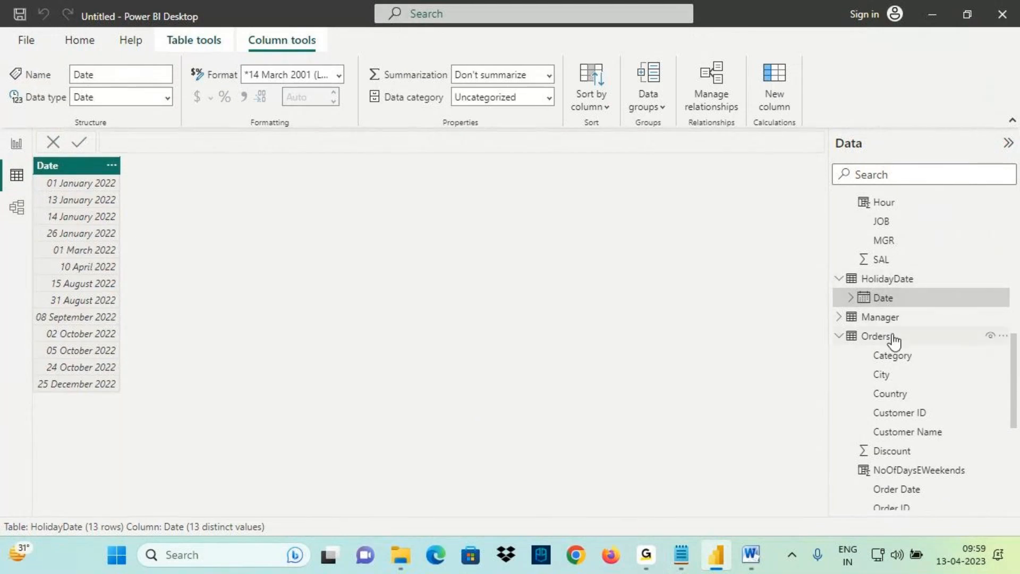
Open the Working Days measure in the Orders table and delete its hard-coded list of three holiday dates
scroll(898, 486, "down", 3)
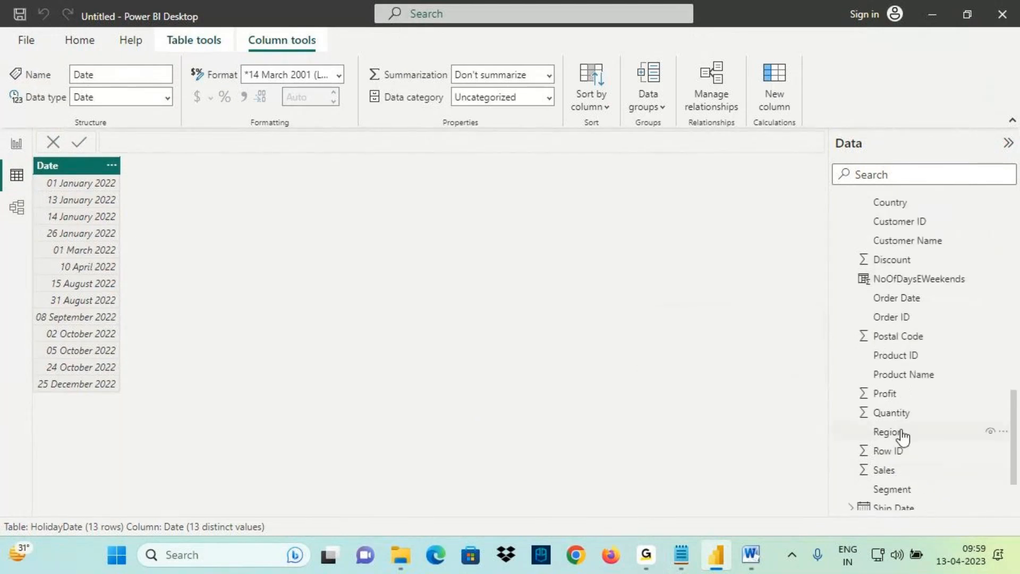
scroll(898, 485, "down", 2)
left_click(904, 500)
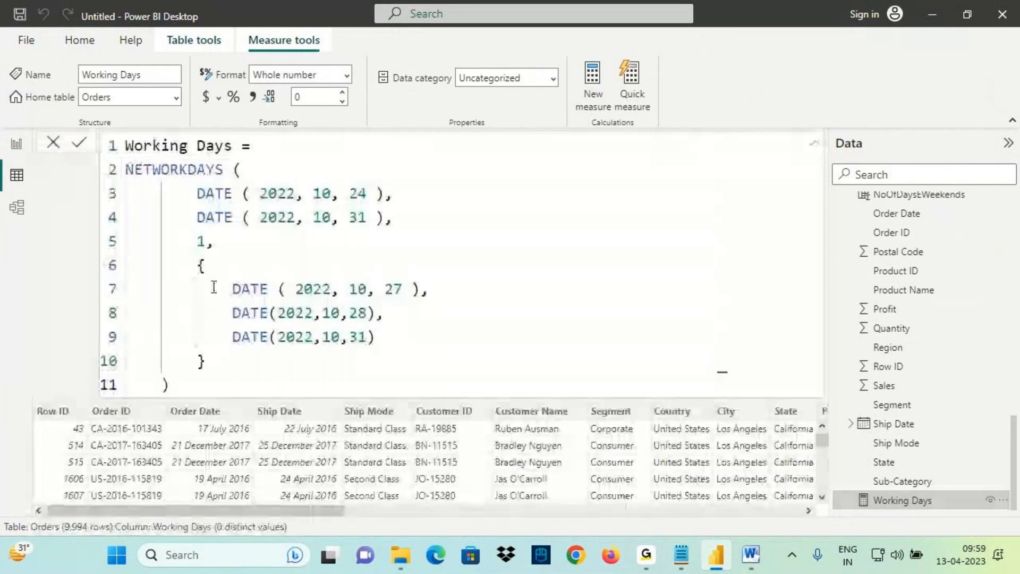
left_click_drag(198, 266, 256, 365)
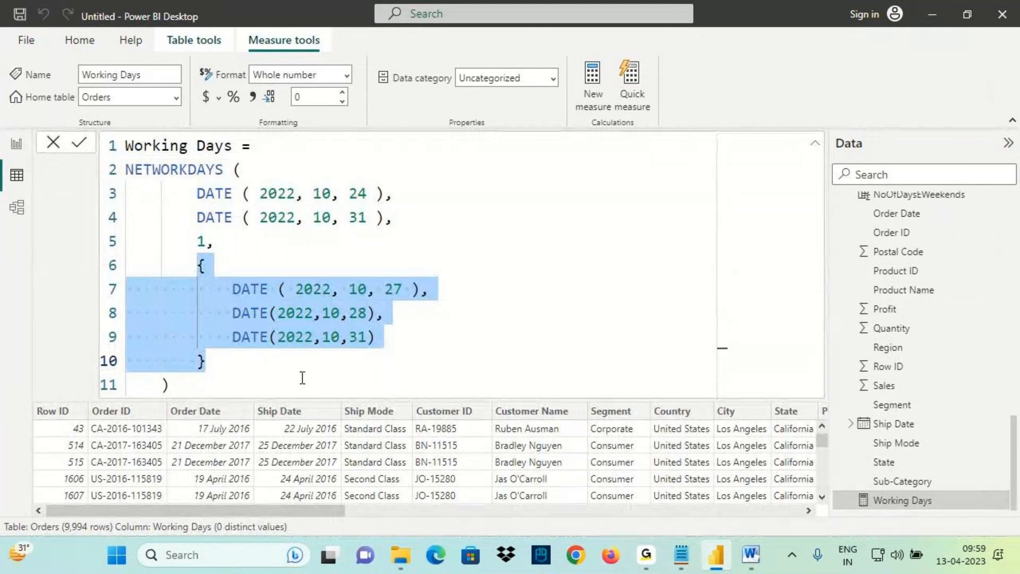
key("BackSpace")
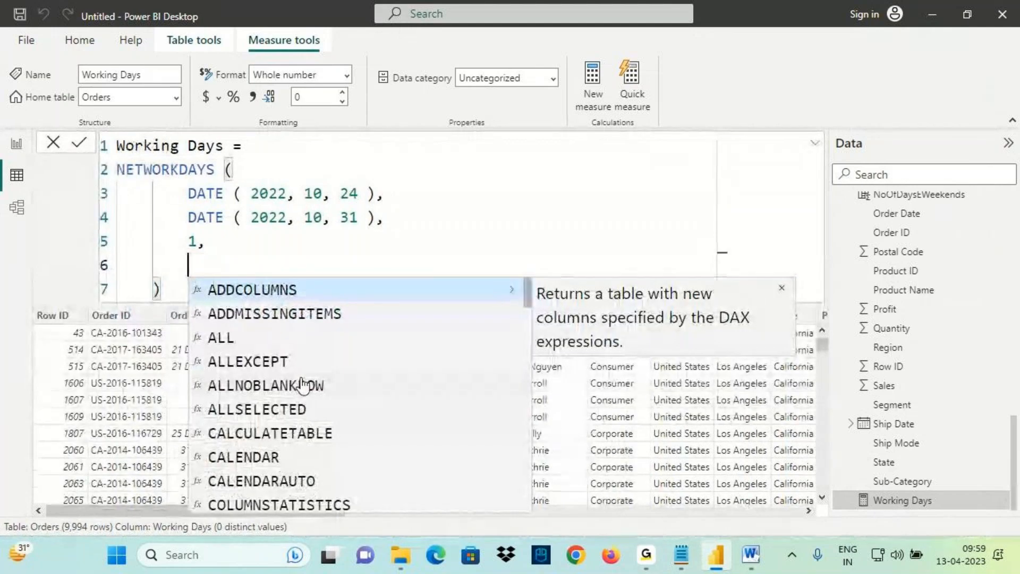
Enter DISTINCT(HolidayDate[Date]) as the holidays argument of the Working Days measure and commit the formula
type("dis")
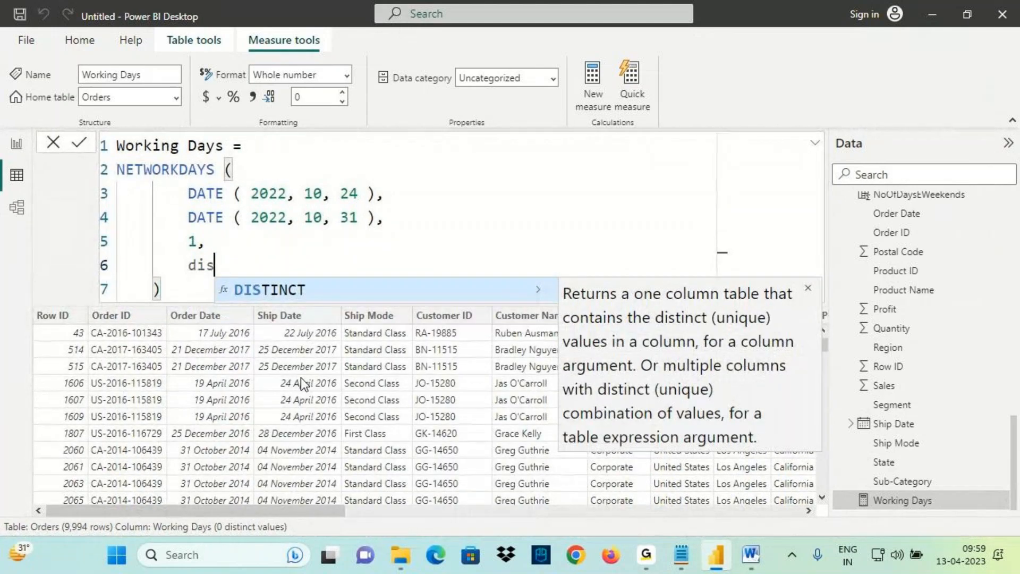
key("Tab")
type("date")
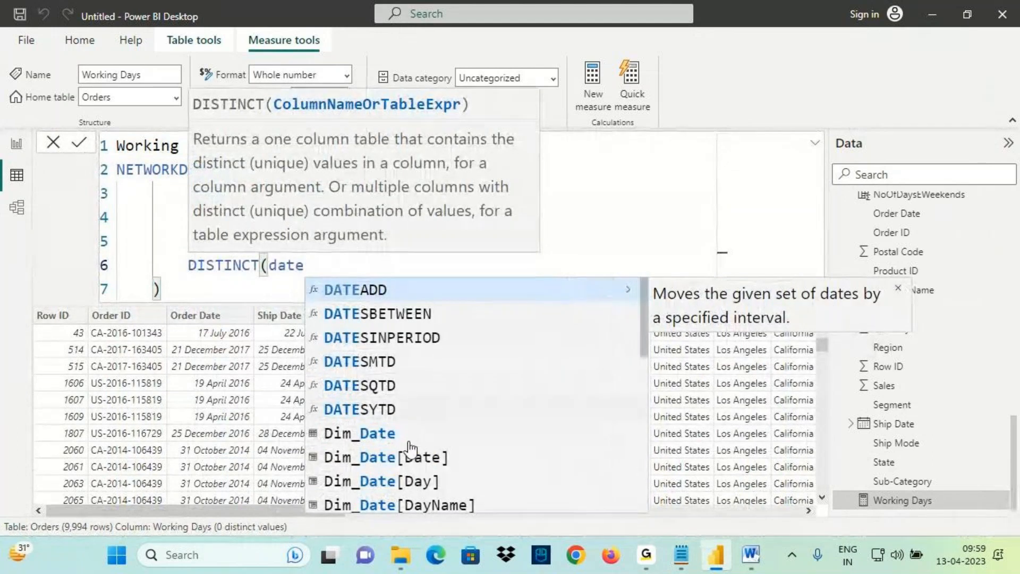
scroll(415, 465, "down", 1)
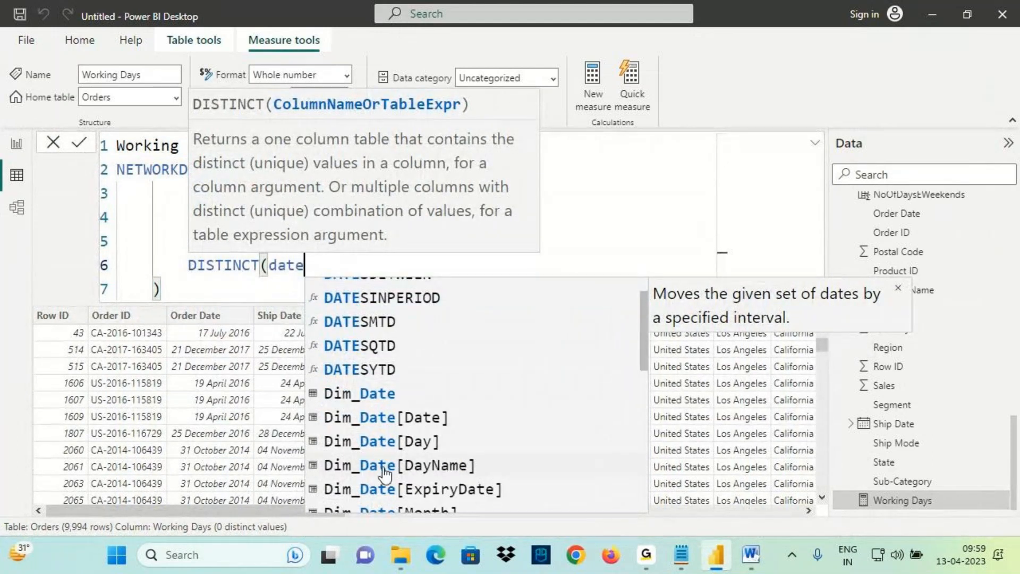
scroll(401, 473, "down", 2)
scroll(409, 471, "down", 4)
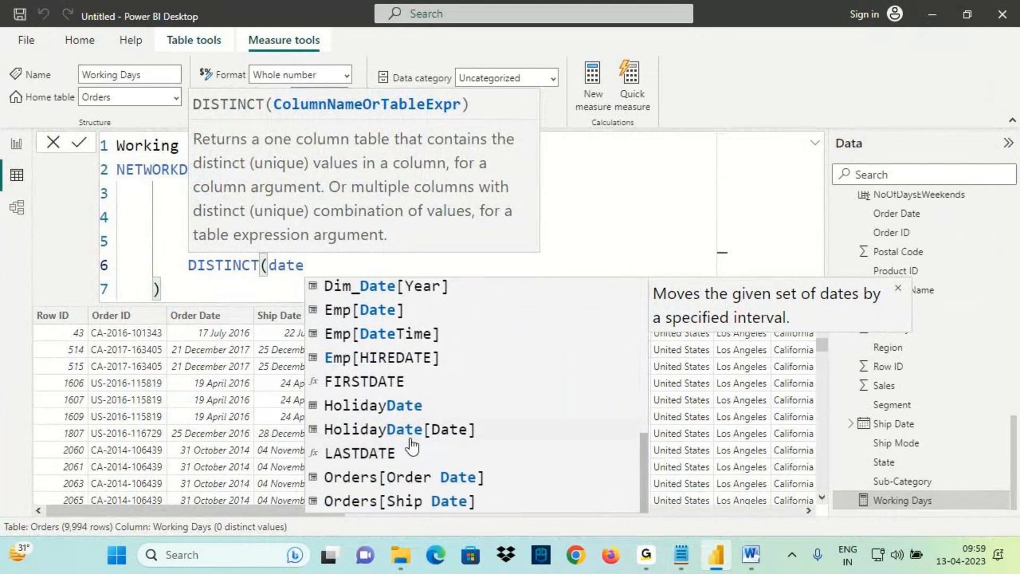
scroll(410, 457, "up", 1)
left_click(407, 475)
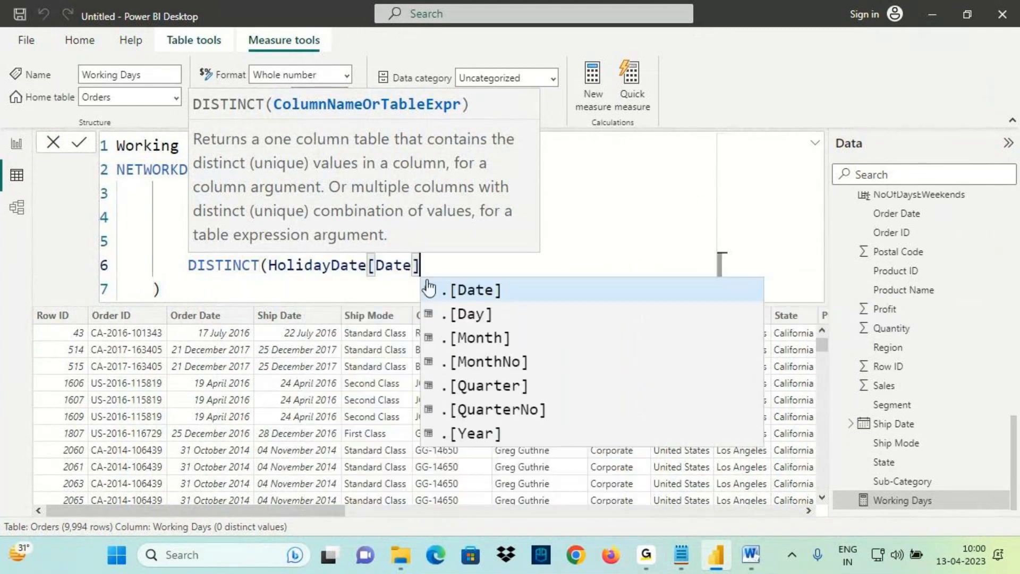
type(")")
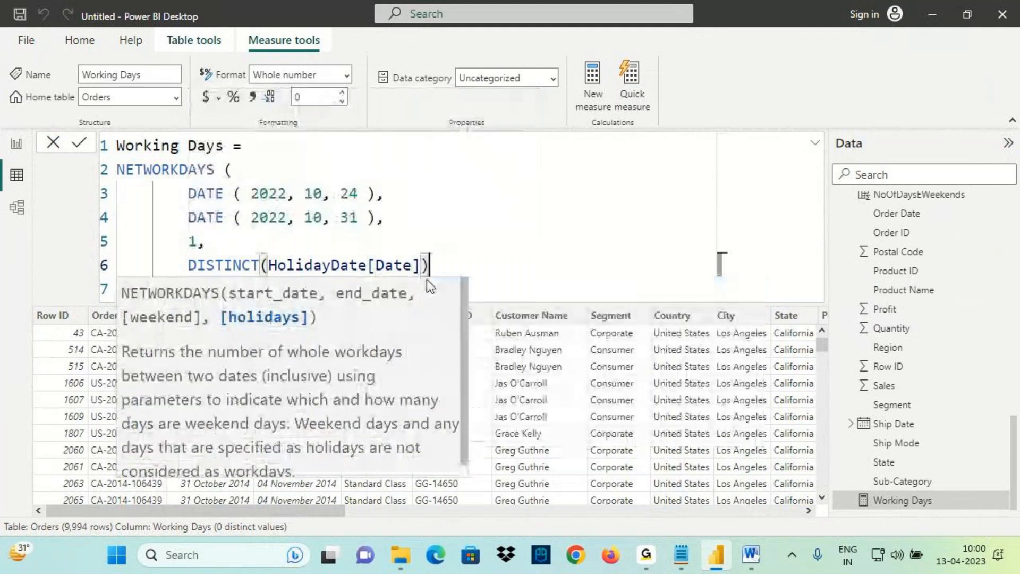
left_click(273, 285)
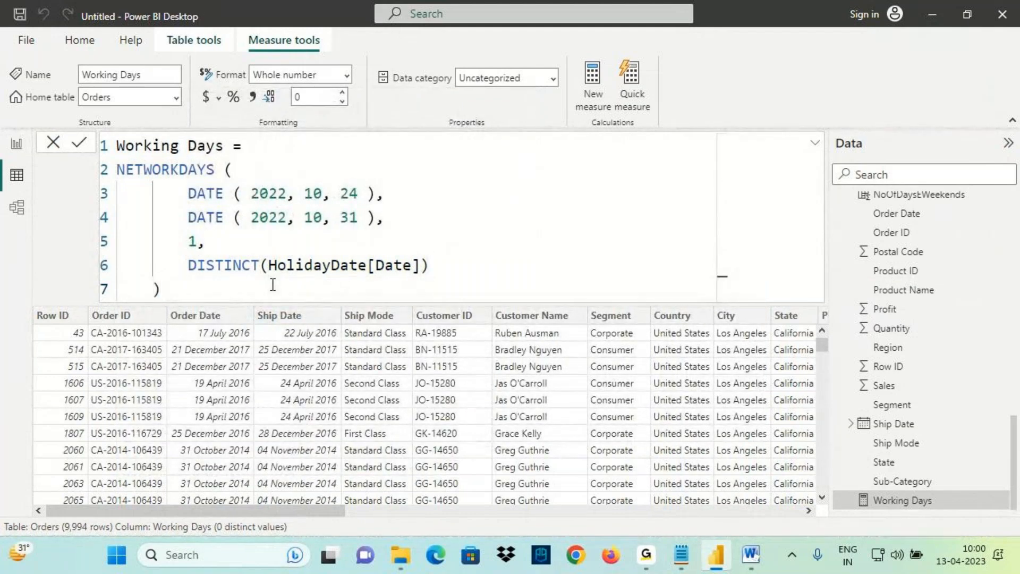
Compare the Working Days card on Page 6 with the HolidayDate rows and the start date in the measure's formula
left_click(16, 144)
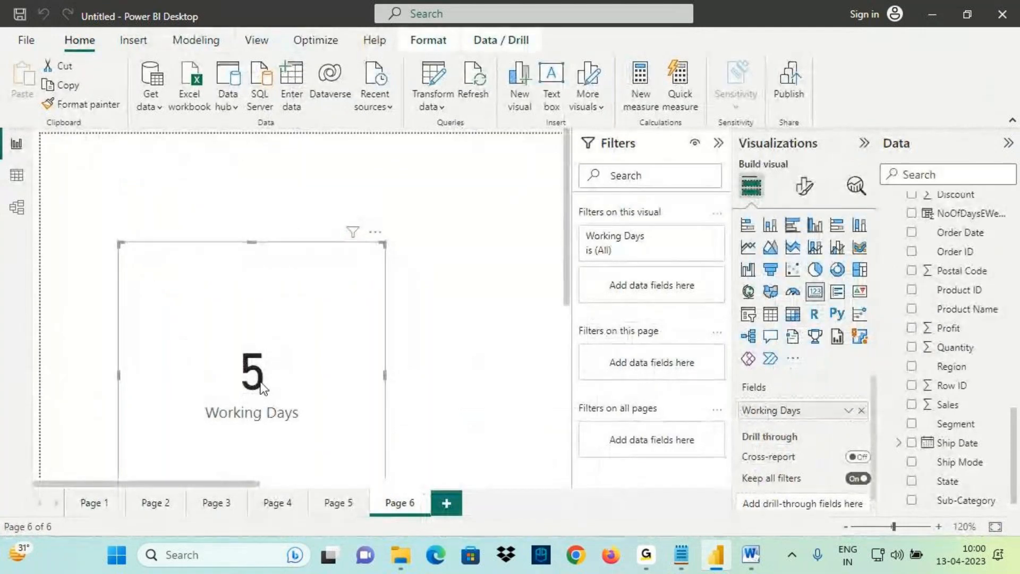
left_click(6, 176)
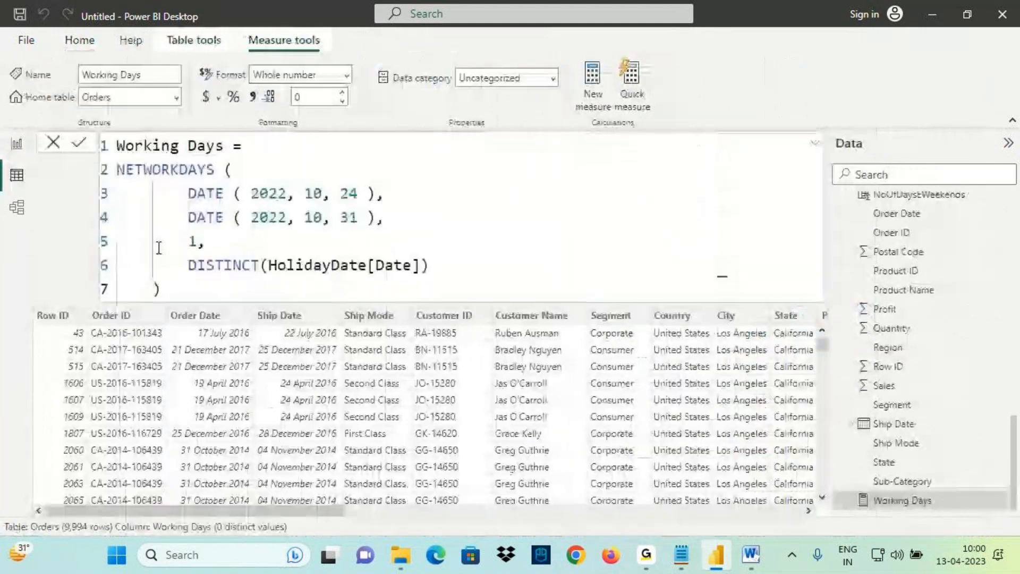
scroll(925, 343, "up", 5)
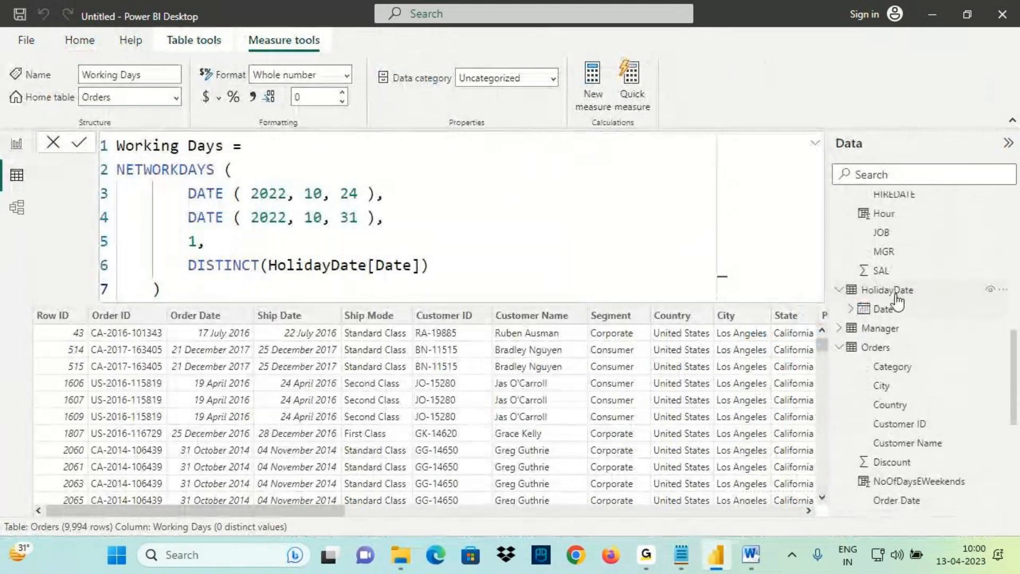
left_click(888, 289)
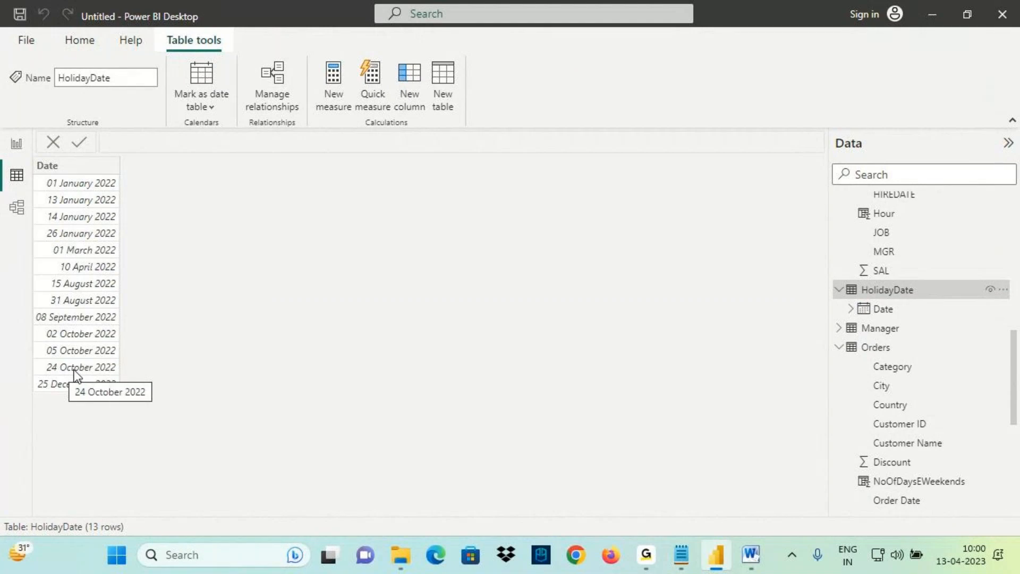
scroll(877, 457, "down", 4)
left_click(904, 499)
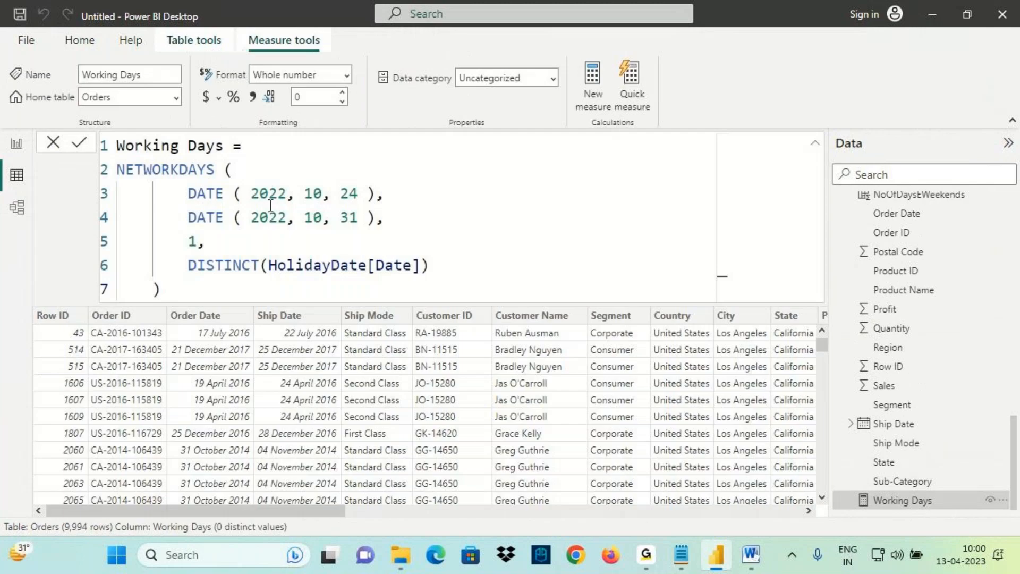
left_click_drag(338, 195, 357, 193)
Remove the DISTINCT(HolidayDate[Date]) argument and its preceding comma from the Working Days measure, commit it, and check the card on Page 6
left_click_drag(187, 269, 438, 269)
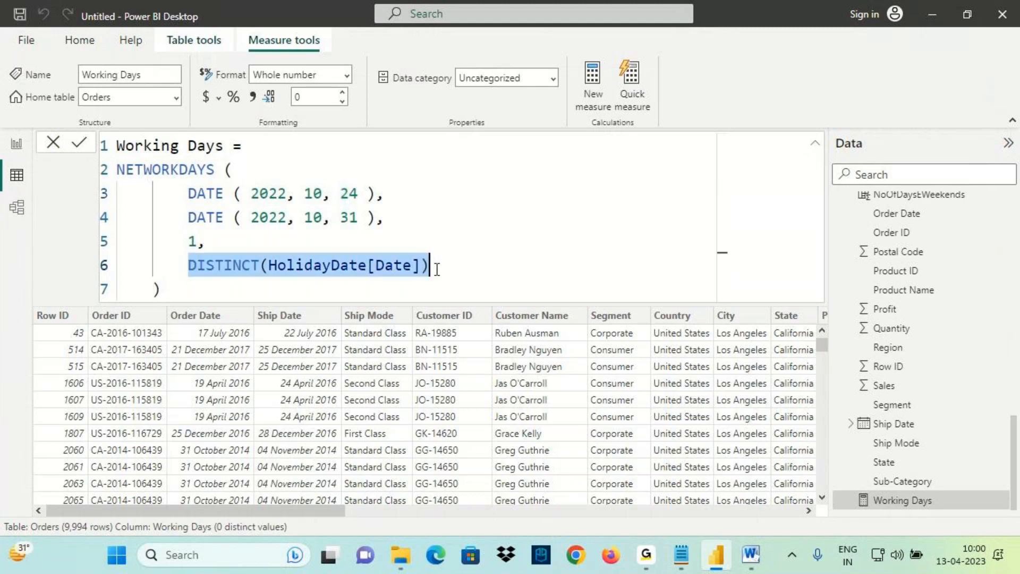
key("BackSpace")
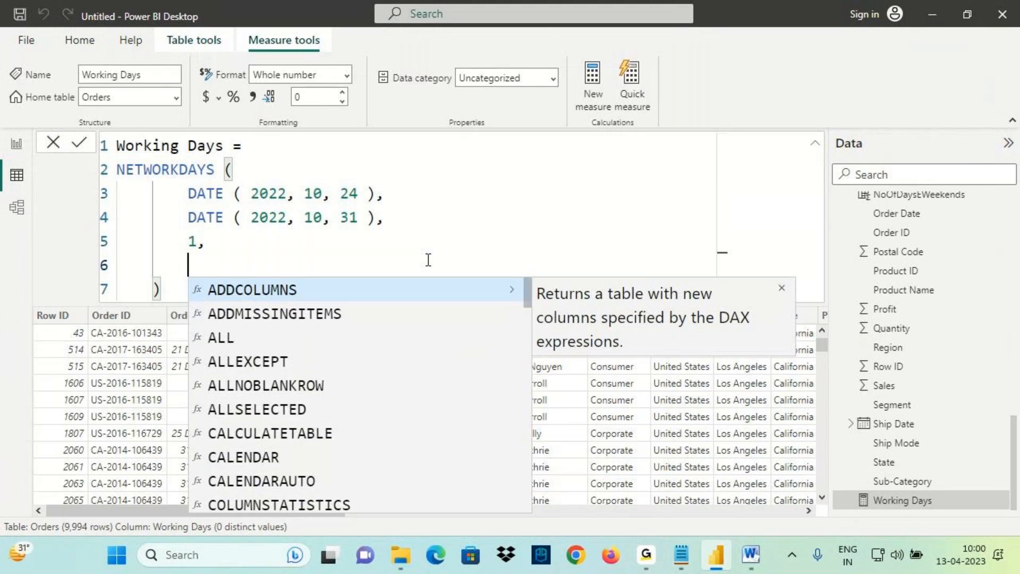
key("BackSpace")
key("BackSpace")
key("BackSpace")
key("BackSpace")
key("BackSpace")
key("BackSpace")
key("BackSpace")
key("BackSpace")
key("BackSpace")
key("BackSpace")
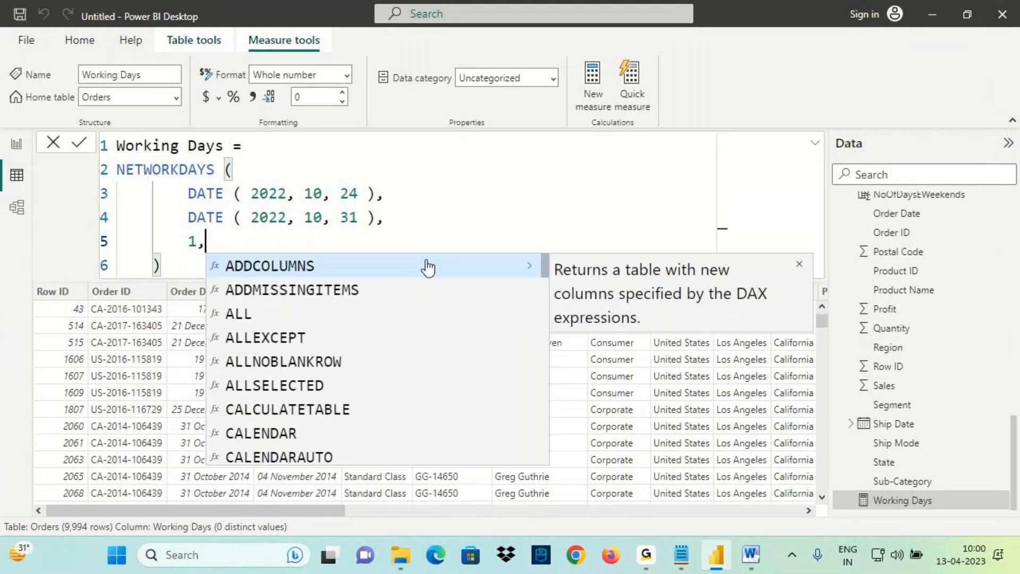
left_click(220, 258)
key("Return")
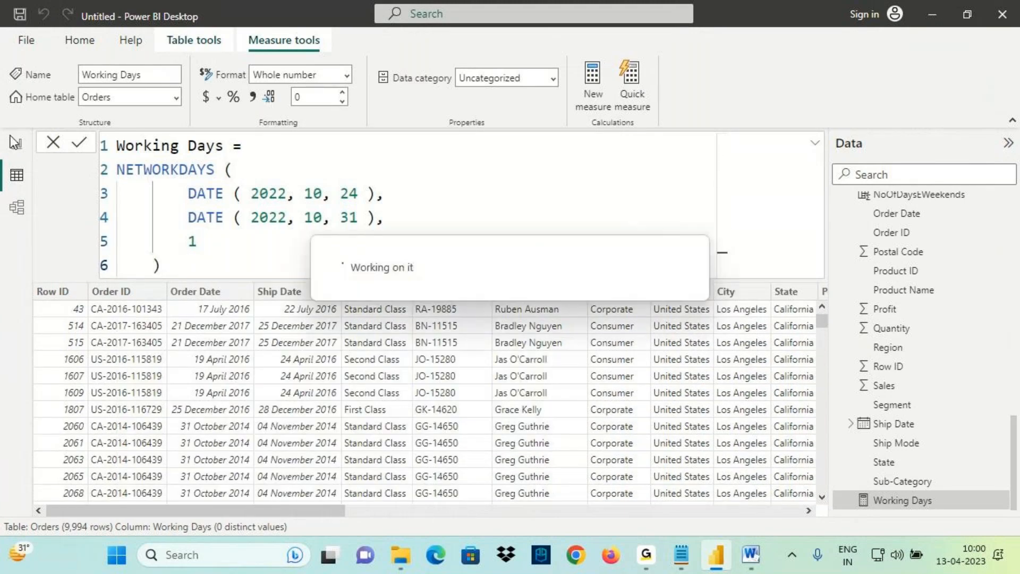
left_click(17, 144)
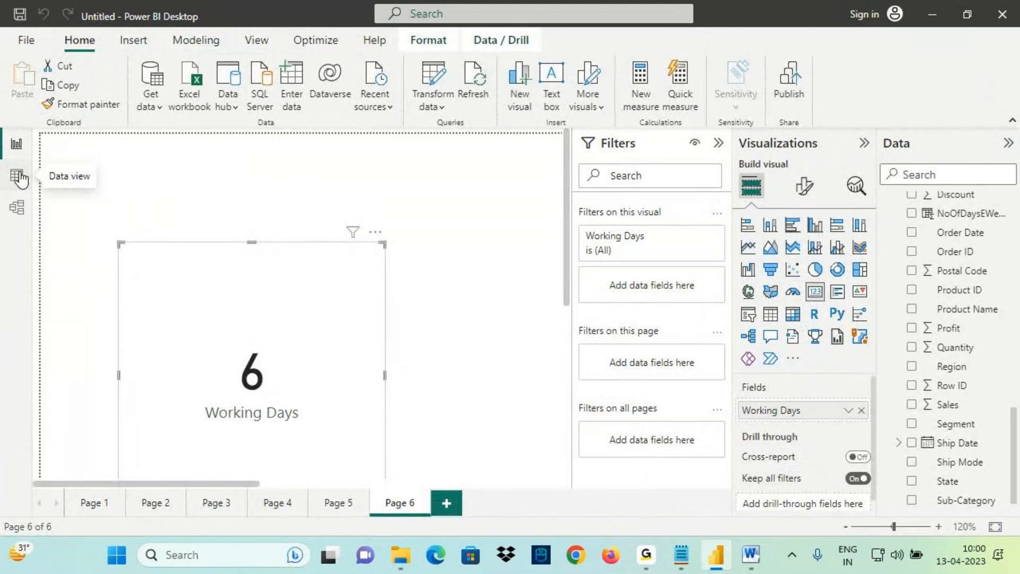
Return to the Working Days measure and enter DISTINCT(HolidayDate[Date]) as its holidays argument after the weekend value 1
left_click(18, 177)
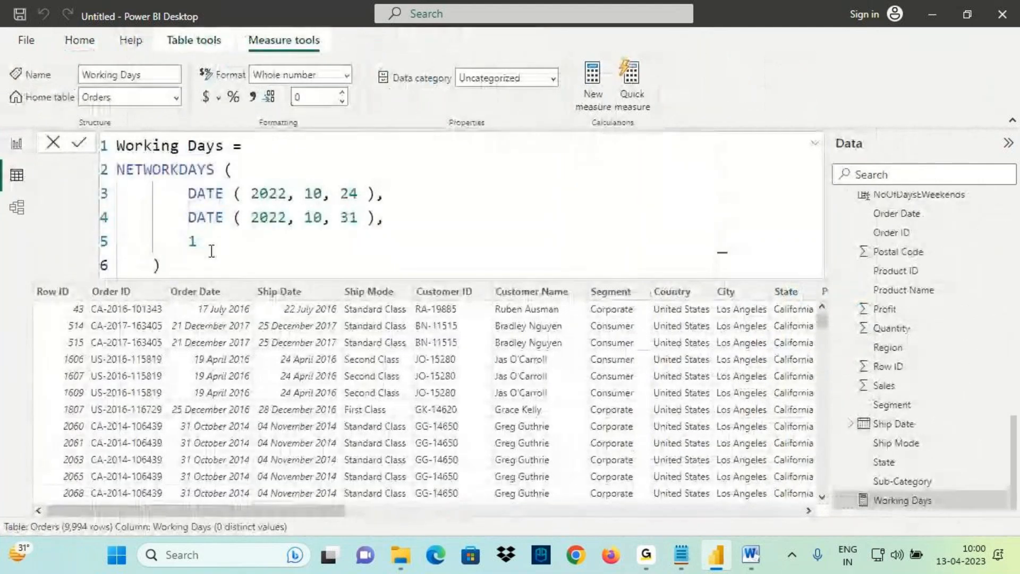
type(",")
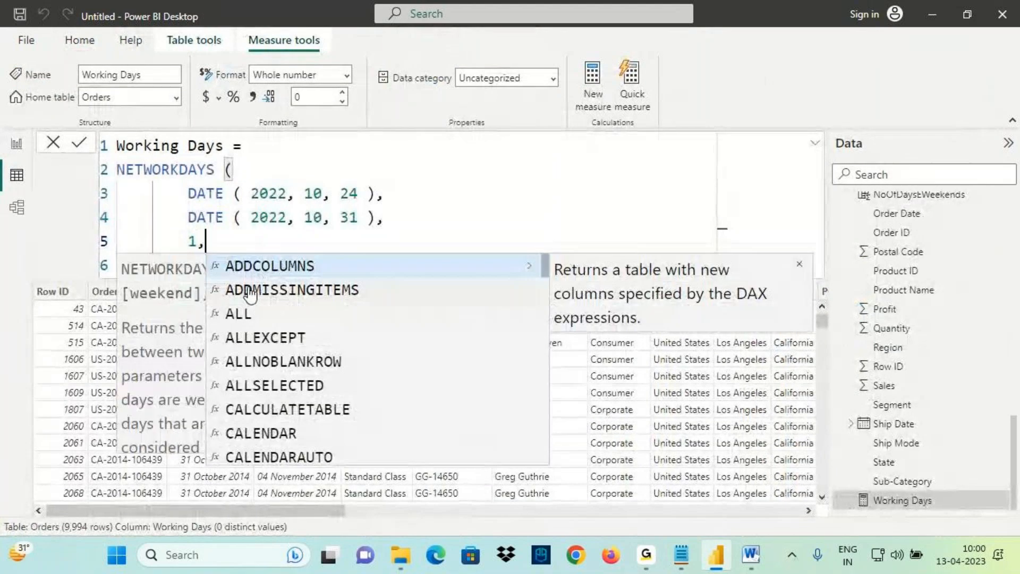
type("dis")
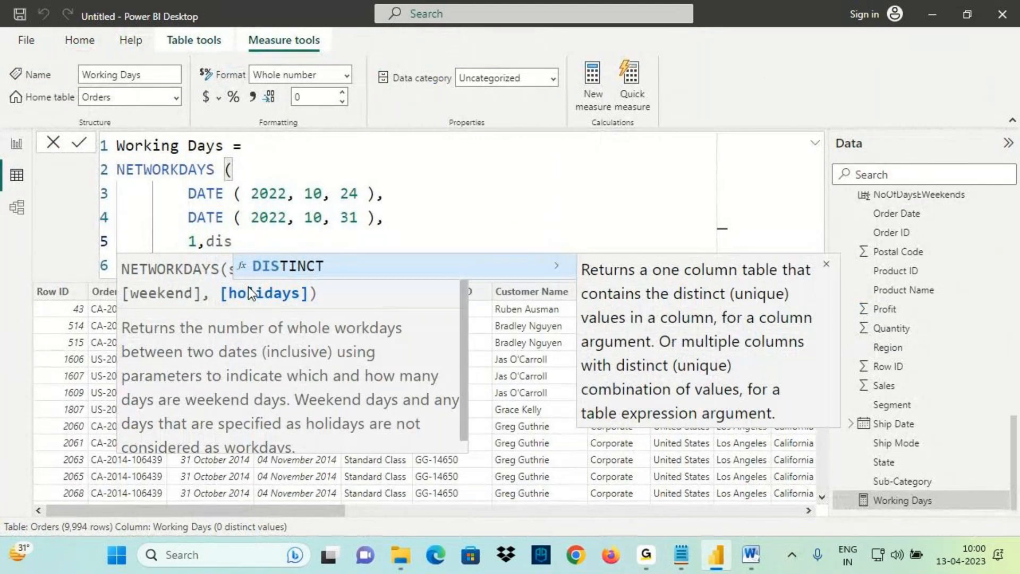
left_click(255, 278)
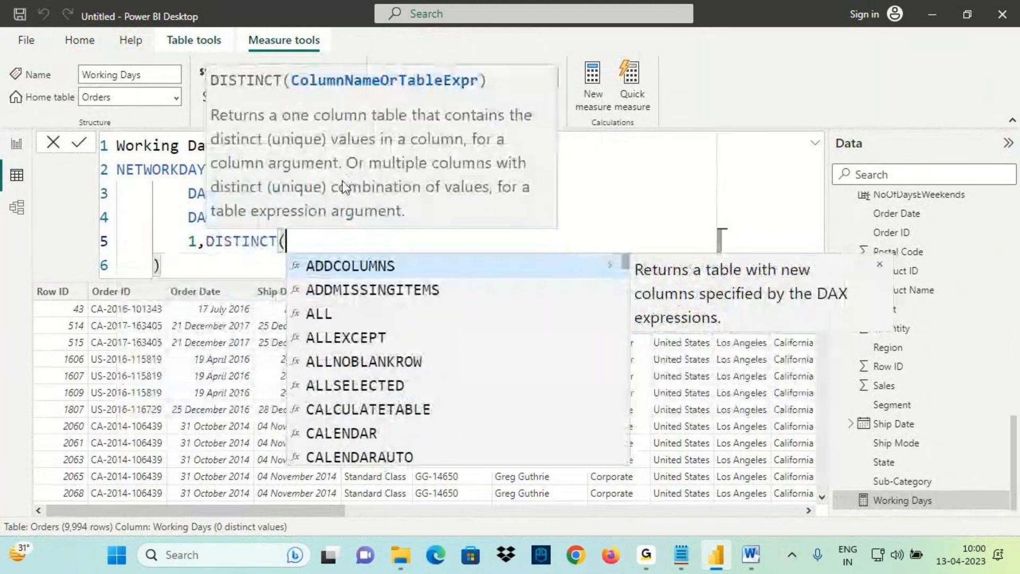
type("hol")
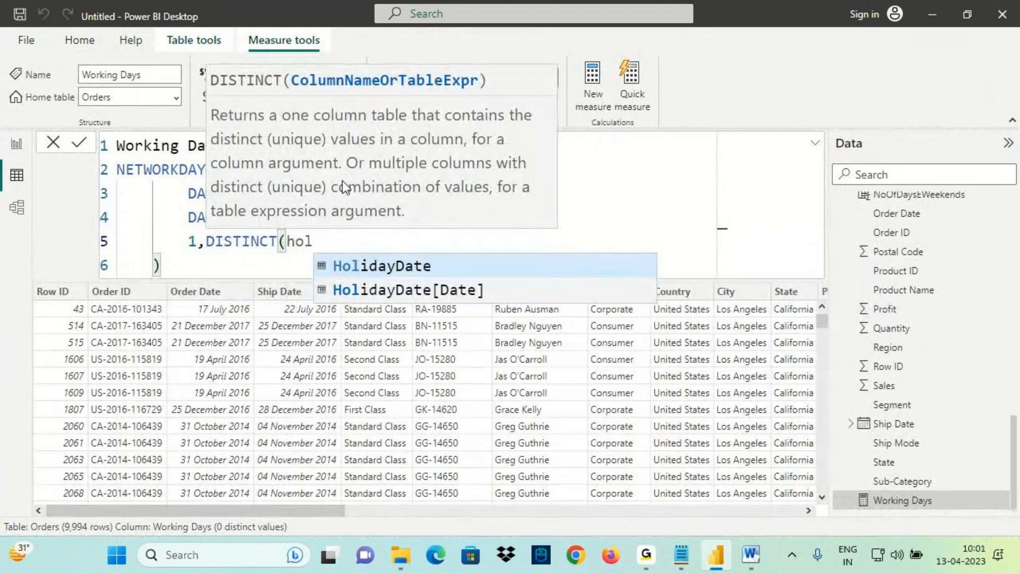
left_click(403, 294)
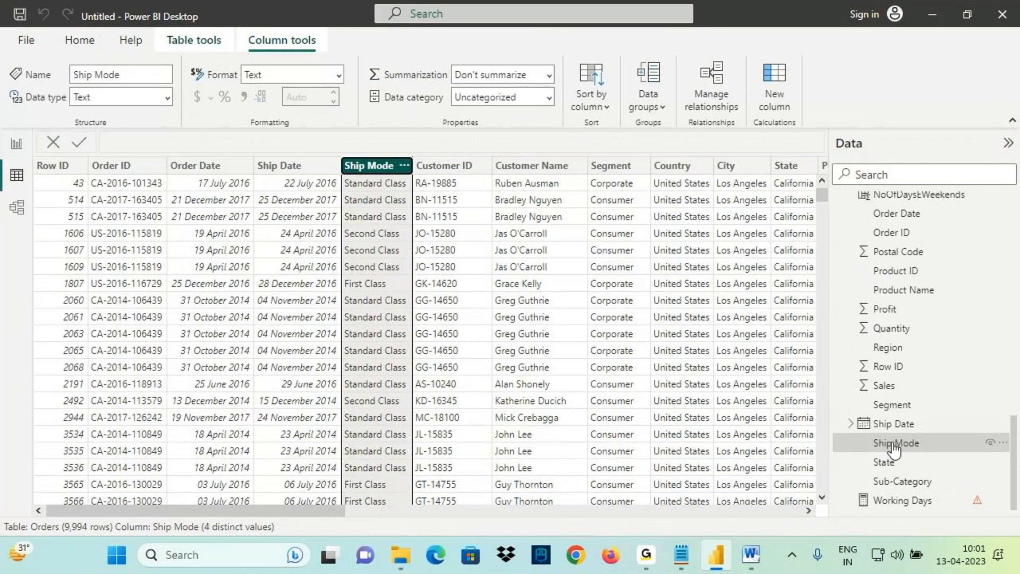
left_click(903, 500)
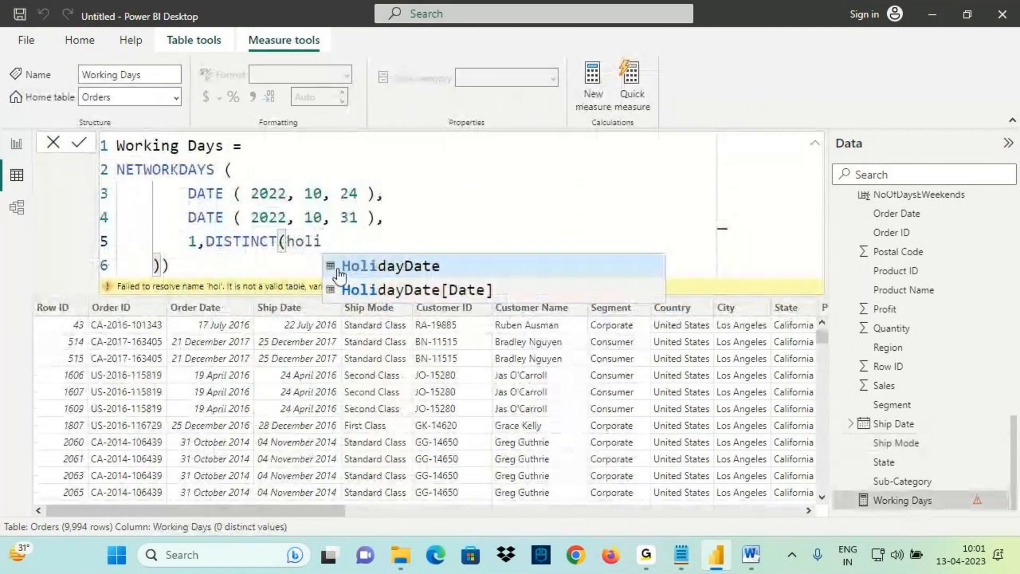
left_click(422, 294)
key("Escape")
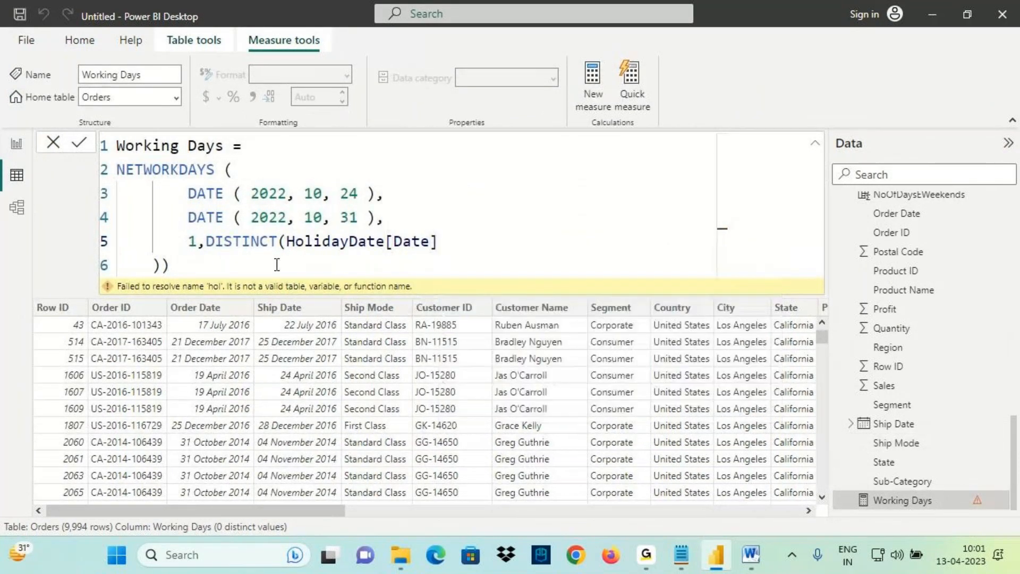
type(")")
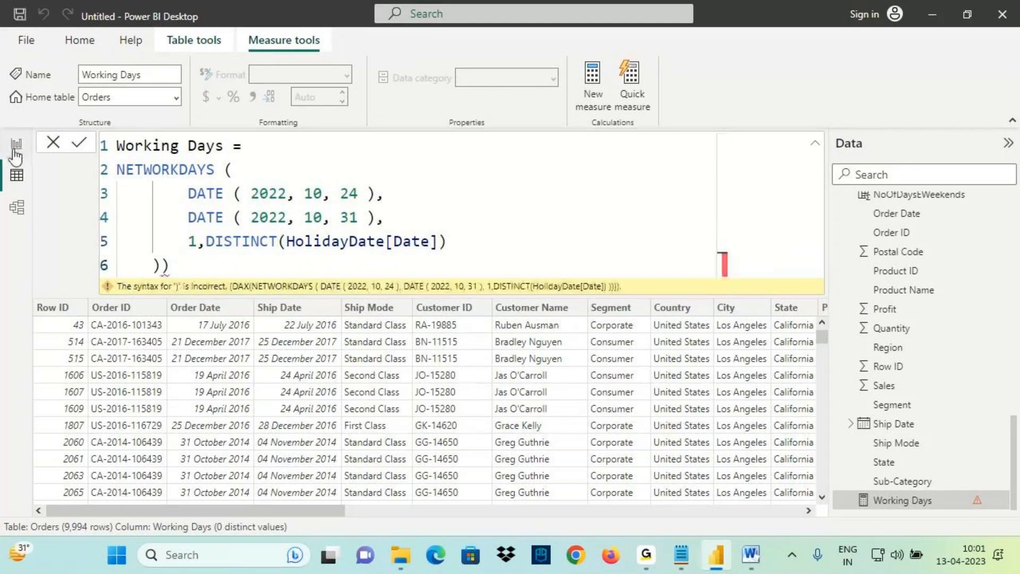
Delete the extra closing parenthesis at the end of the Working Days formula, commit it, and show the card on Page 6
left_click(16, 144)
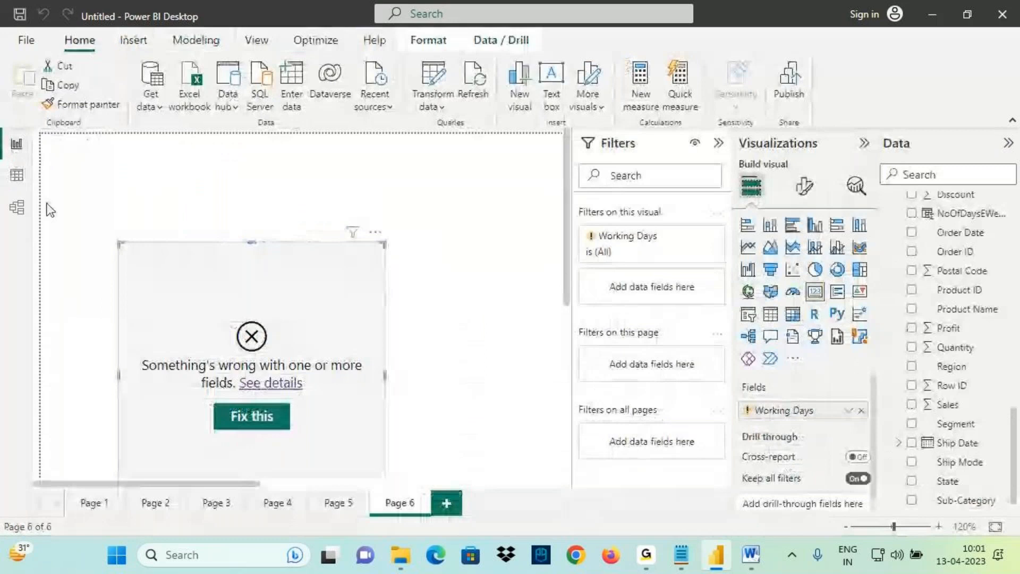
left_click(16, 175)
left_click(218, 256)
key("BackSpace")
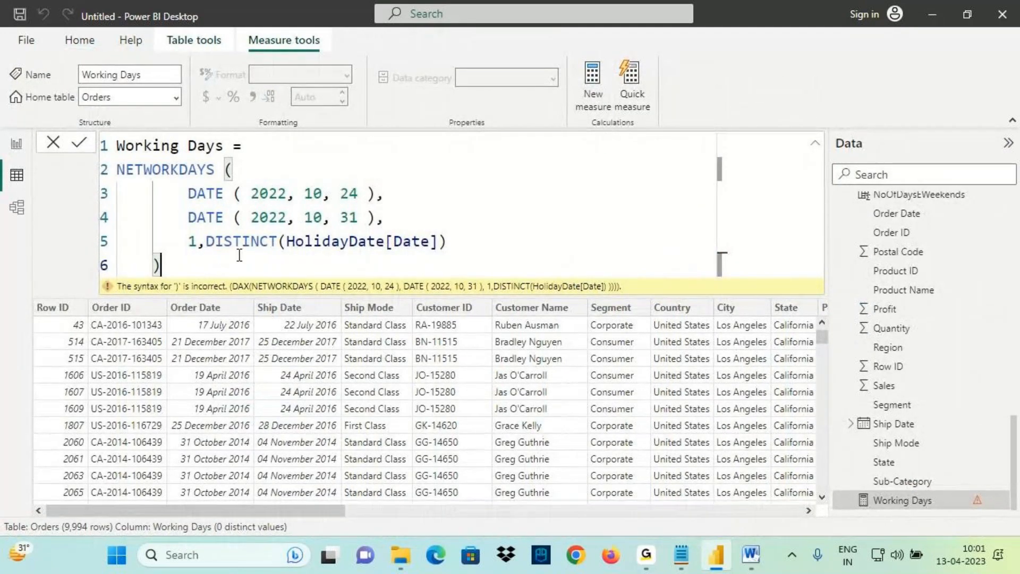
key("Return")
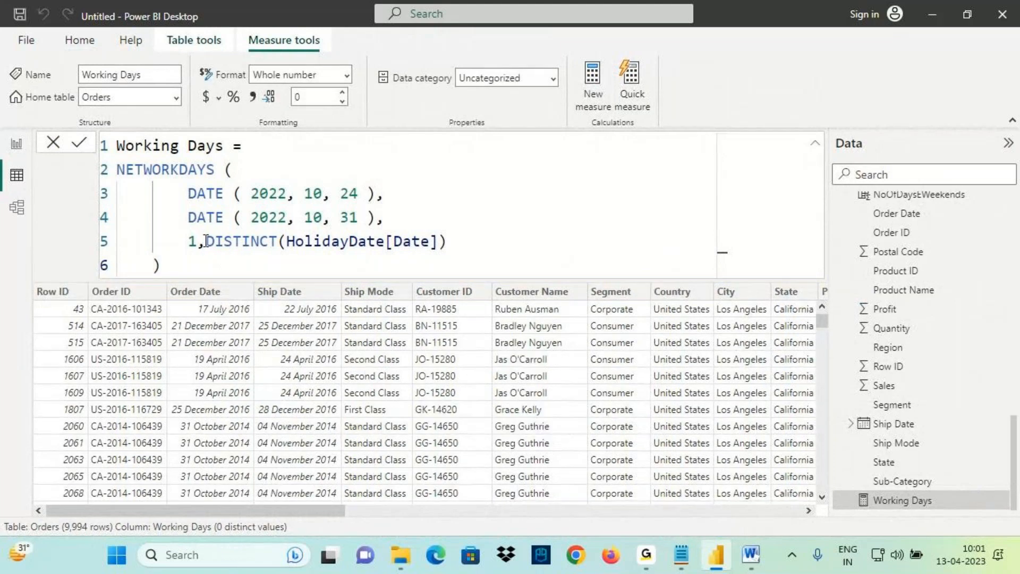
left_click(17, 144)
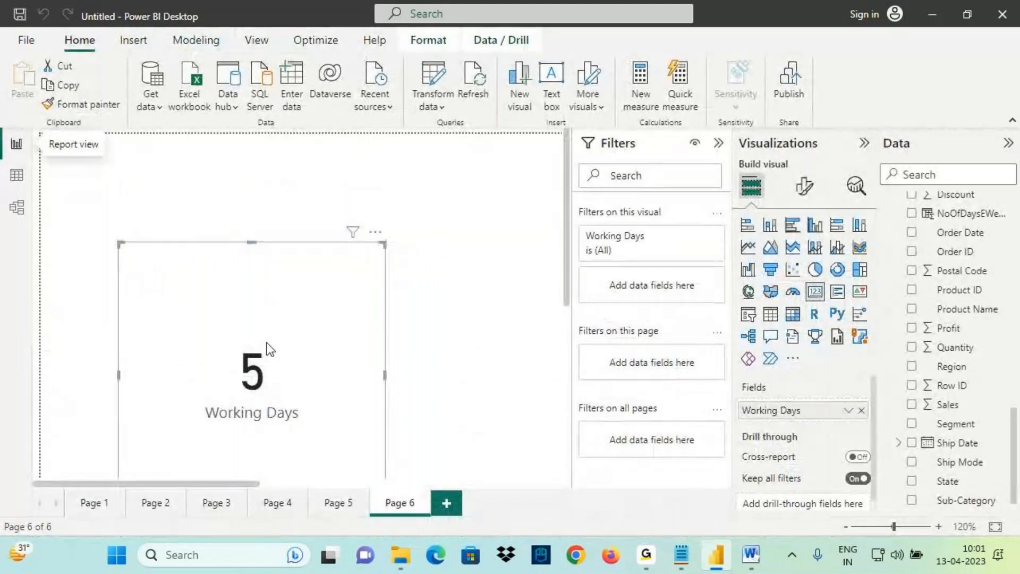
Switch to the Notepad notes and review the NETWORKDAYS examples, the holidays description and the weekend number list
left_click(682, 555)
scroll(128, 298, "up", 5)
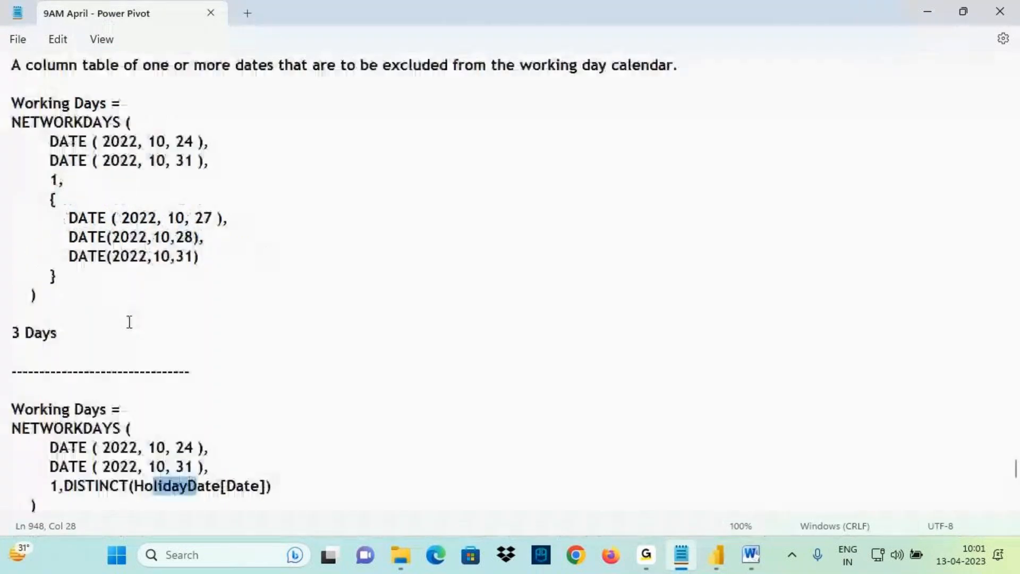
scroll(133, 287, "up", 3)
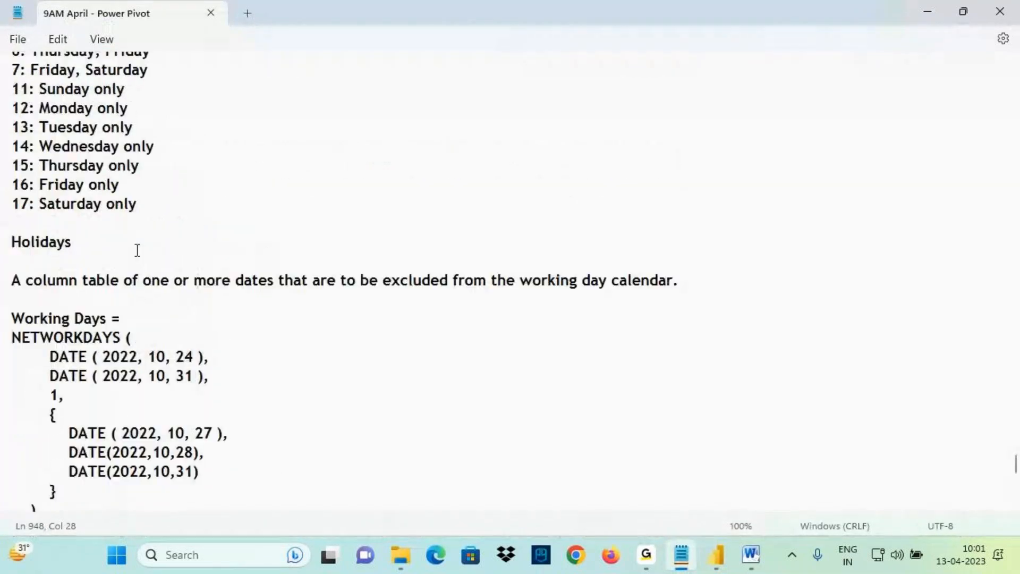
left_click(646, 555)
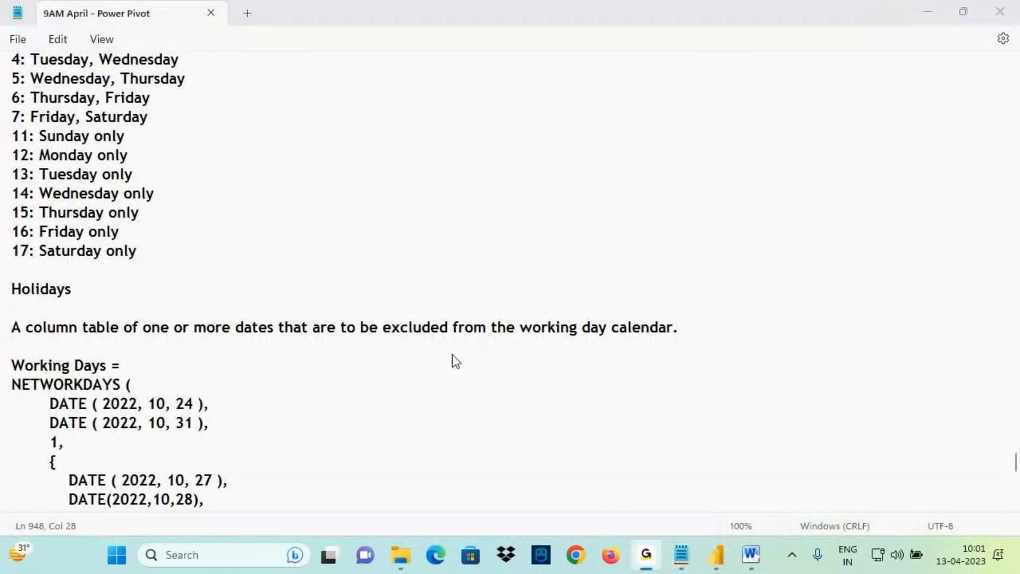
left_click(680, 557)
left_click(258, 230)
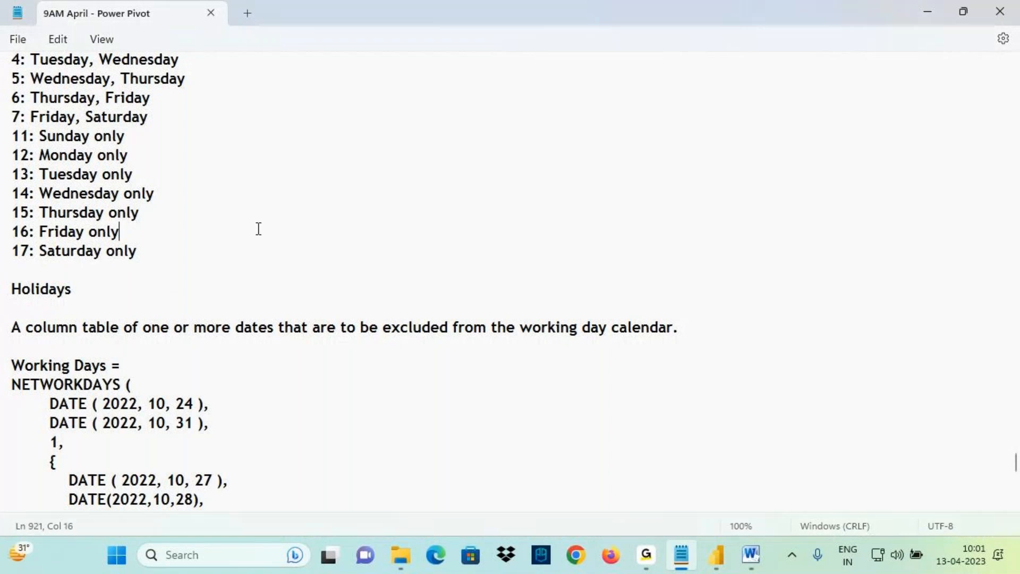
Go to the DAX Functions list in the notes and point out the Filter Functions and Relationship functions entries
left_click_drag(1017, 474, 1017, 279)
left_click_drag(11, 204, 205, 223)
left_click(46, 203)
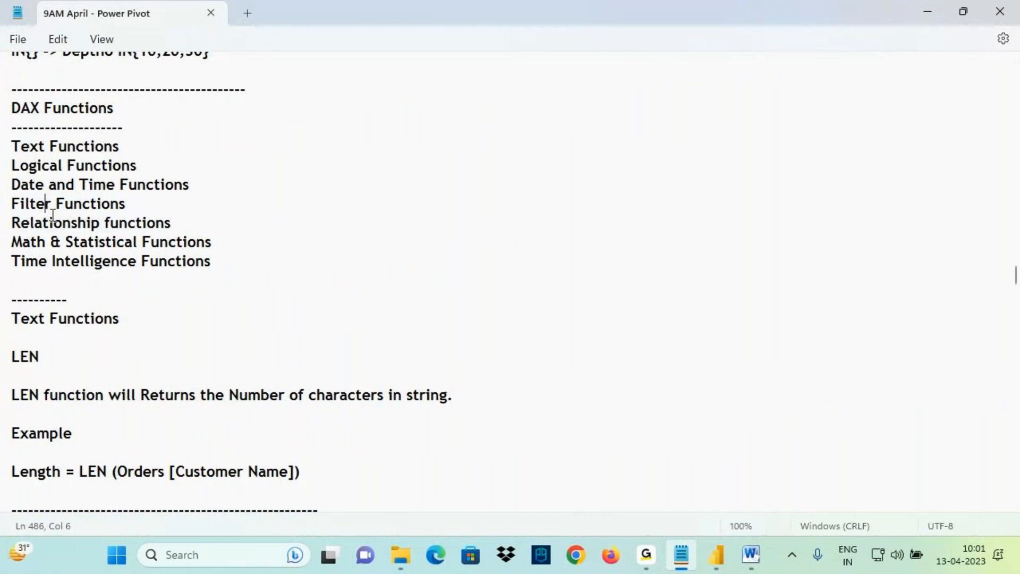
left_click(49, 223)
left_click(646, 555)
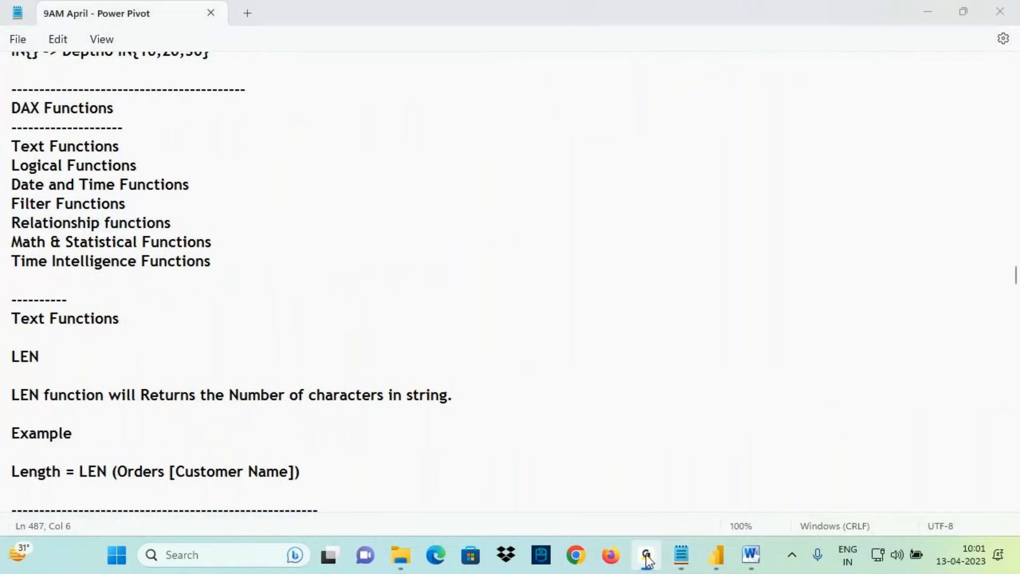